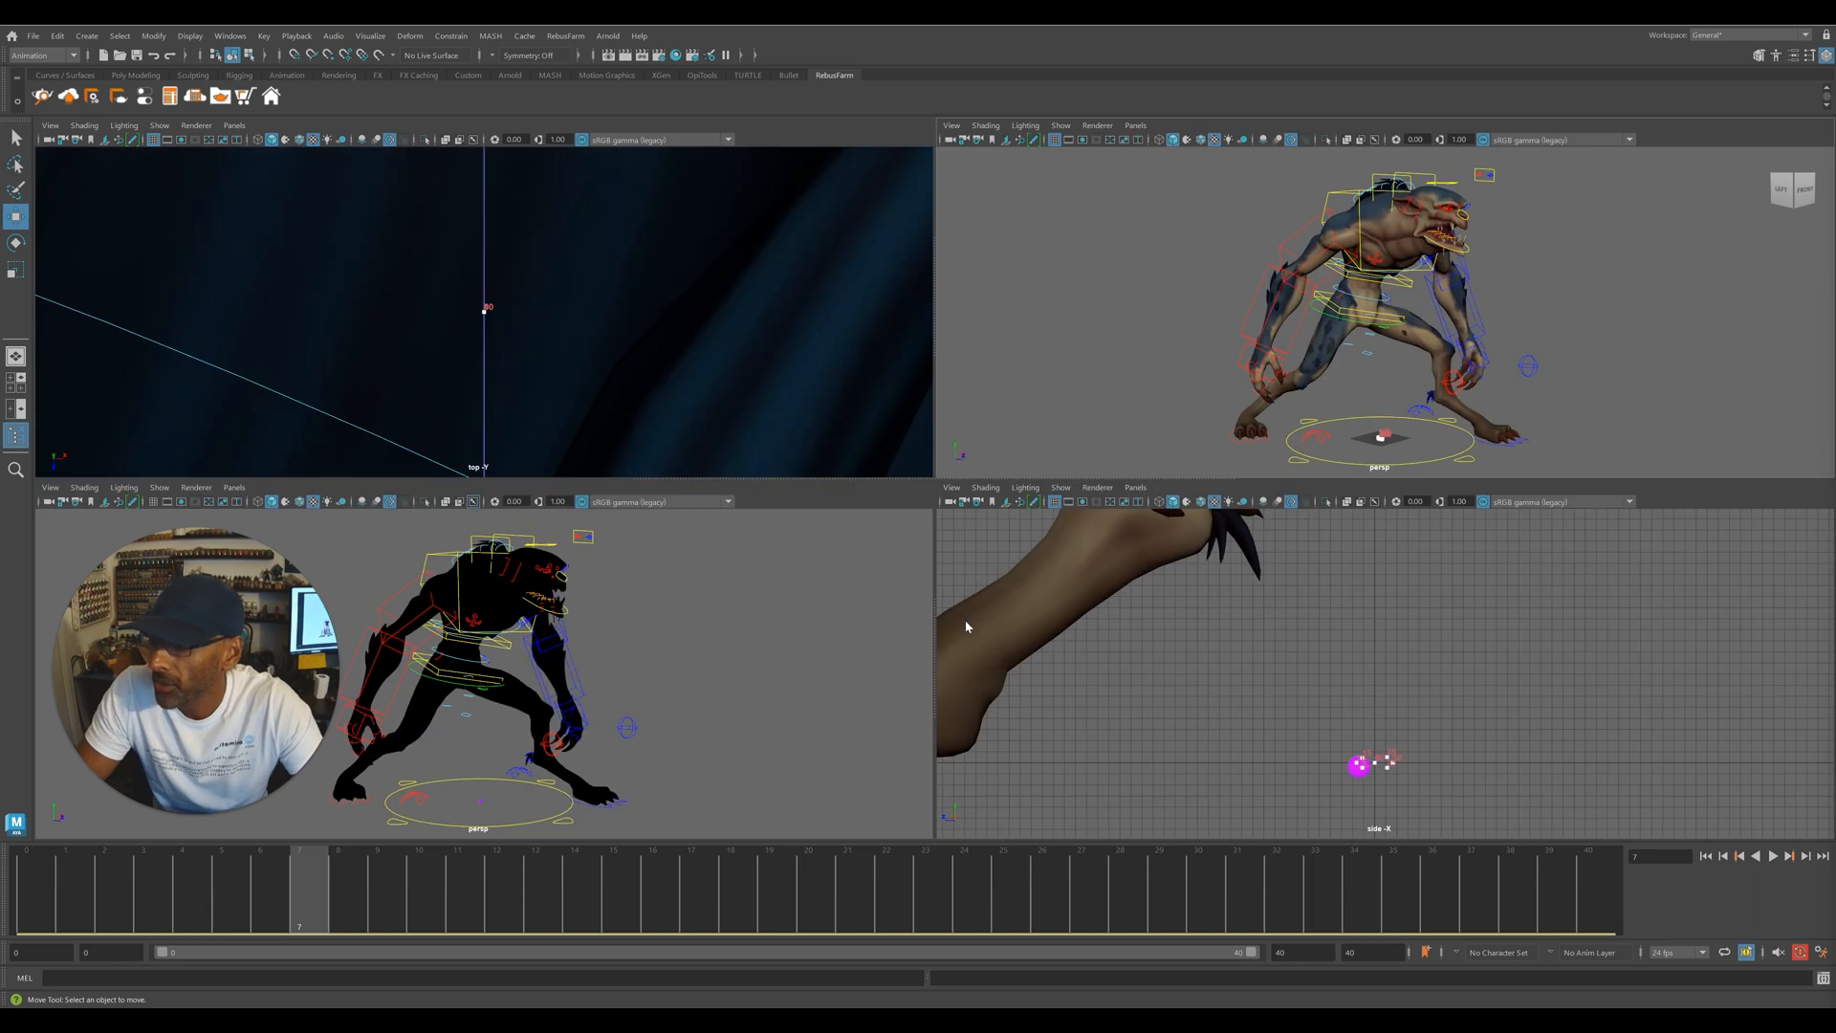
# - Play back the sphere's animation in an enlarged side view to examine its motion
pyautogui.scroll(2, 1000, 709)
pyautogui.keyDown('alt'); pyautogui.moveTo(888, 758); pyautogui.dragTo(923, 596, button='middle'); pyautogui.keyUp('alt')
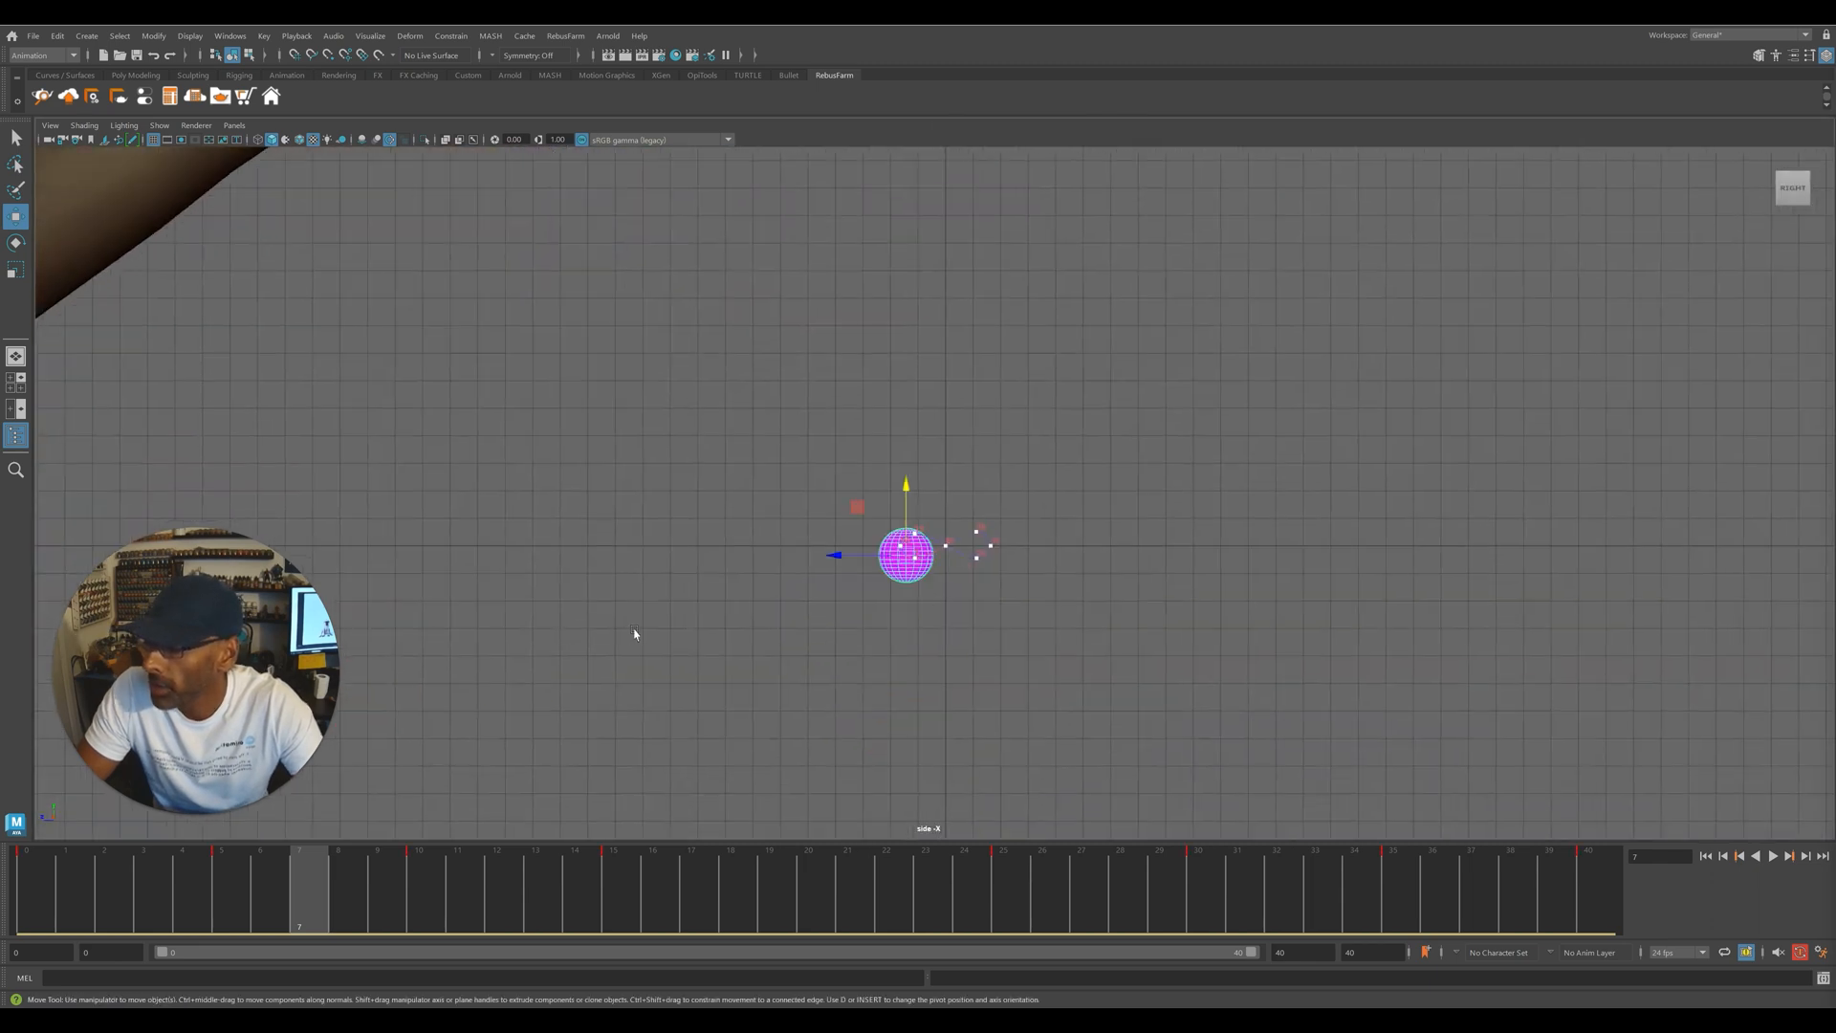
pyautogui.keyDown('alt'); pyautogui.moveTo(634, 633); pyautogui.dragTo(1308, 623, button='right'); pyautogui.keyUp('alt')
pyautogui.hotkey('alt', 'v')
pyautogui.keyDown('alt'); pyautogui.moveTo(860, 628); pyautogui.dragTo(773, 483, button='middle'); pyautogui.keyUp('alt')
pyautogui.keyDown('alt'); pyautogui.moveTo(773, 483); pyautogui.dragTo(1817, 582, button='right'); pyautogui.keyUp('alt')
pyautogui.keyDown('alt'); pyautogui.moveTo(1569, 598); pyautogui.dragTo(1071, 665, button='right'); pyautogui.keyUp('alt')
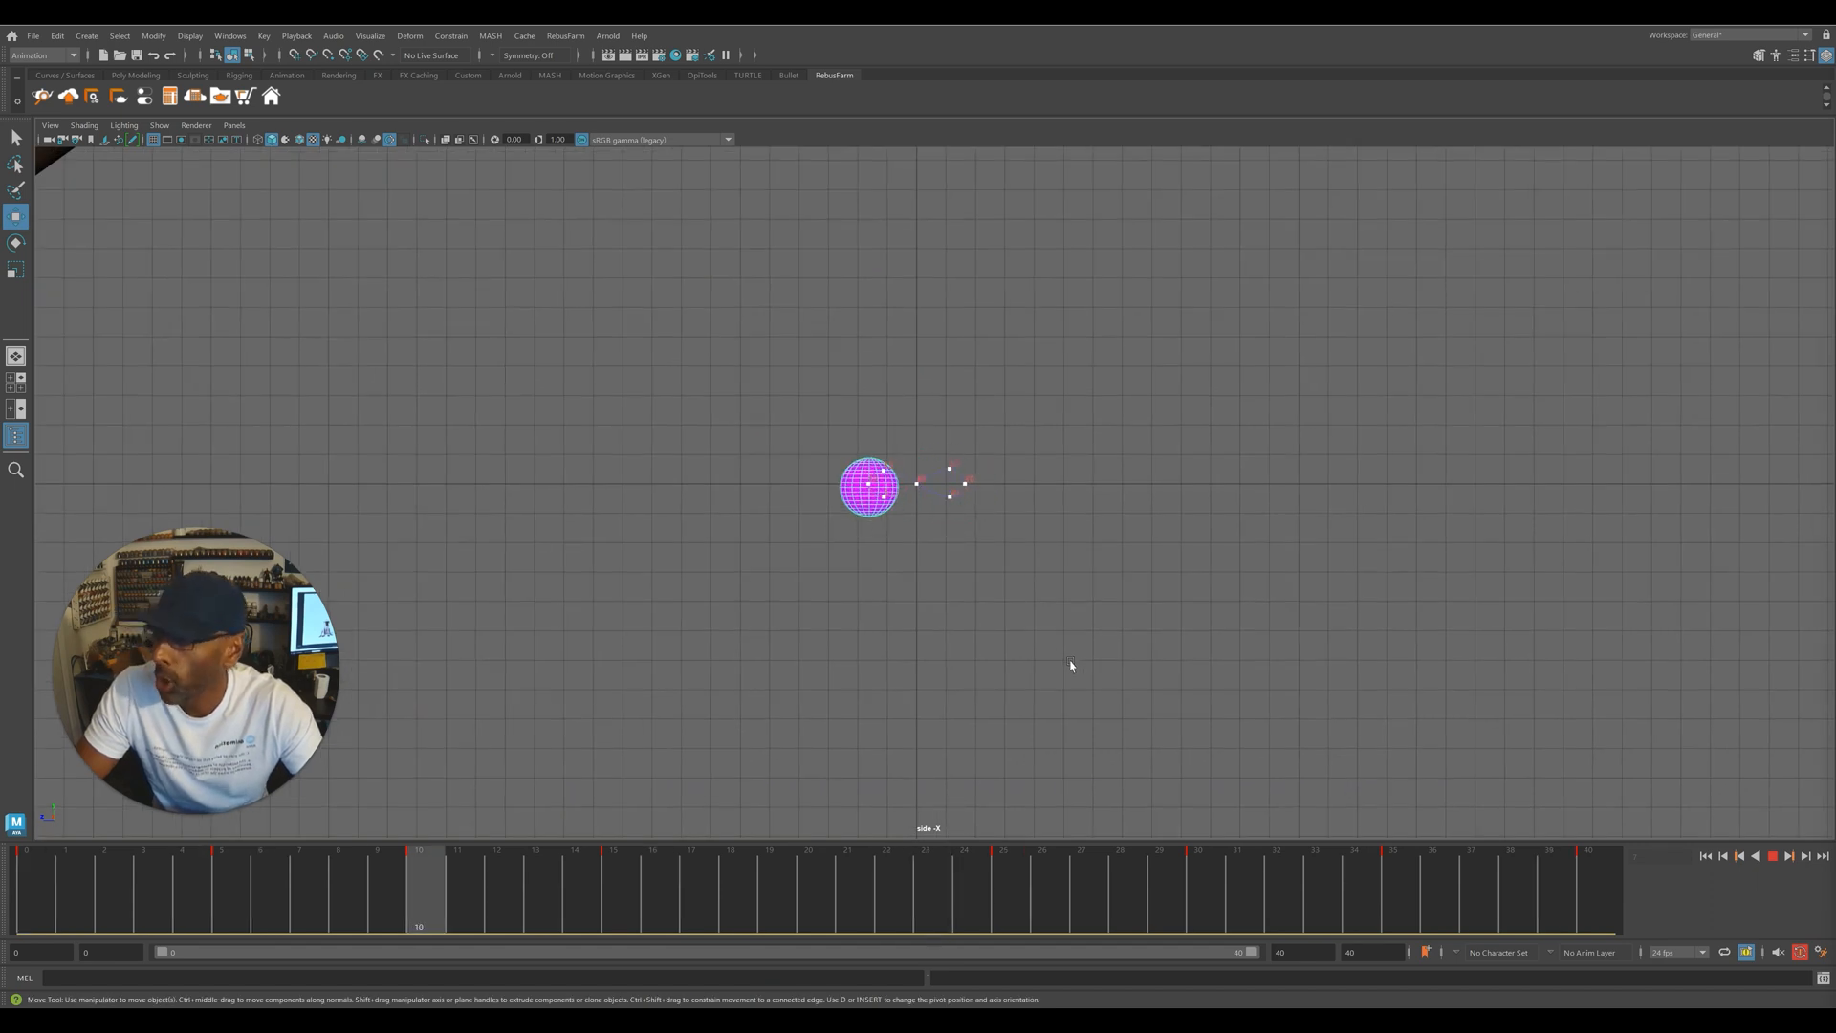
pyautogui.hotkey('alt', 'v')
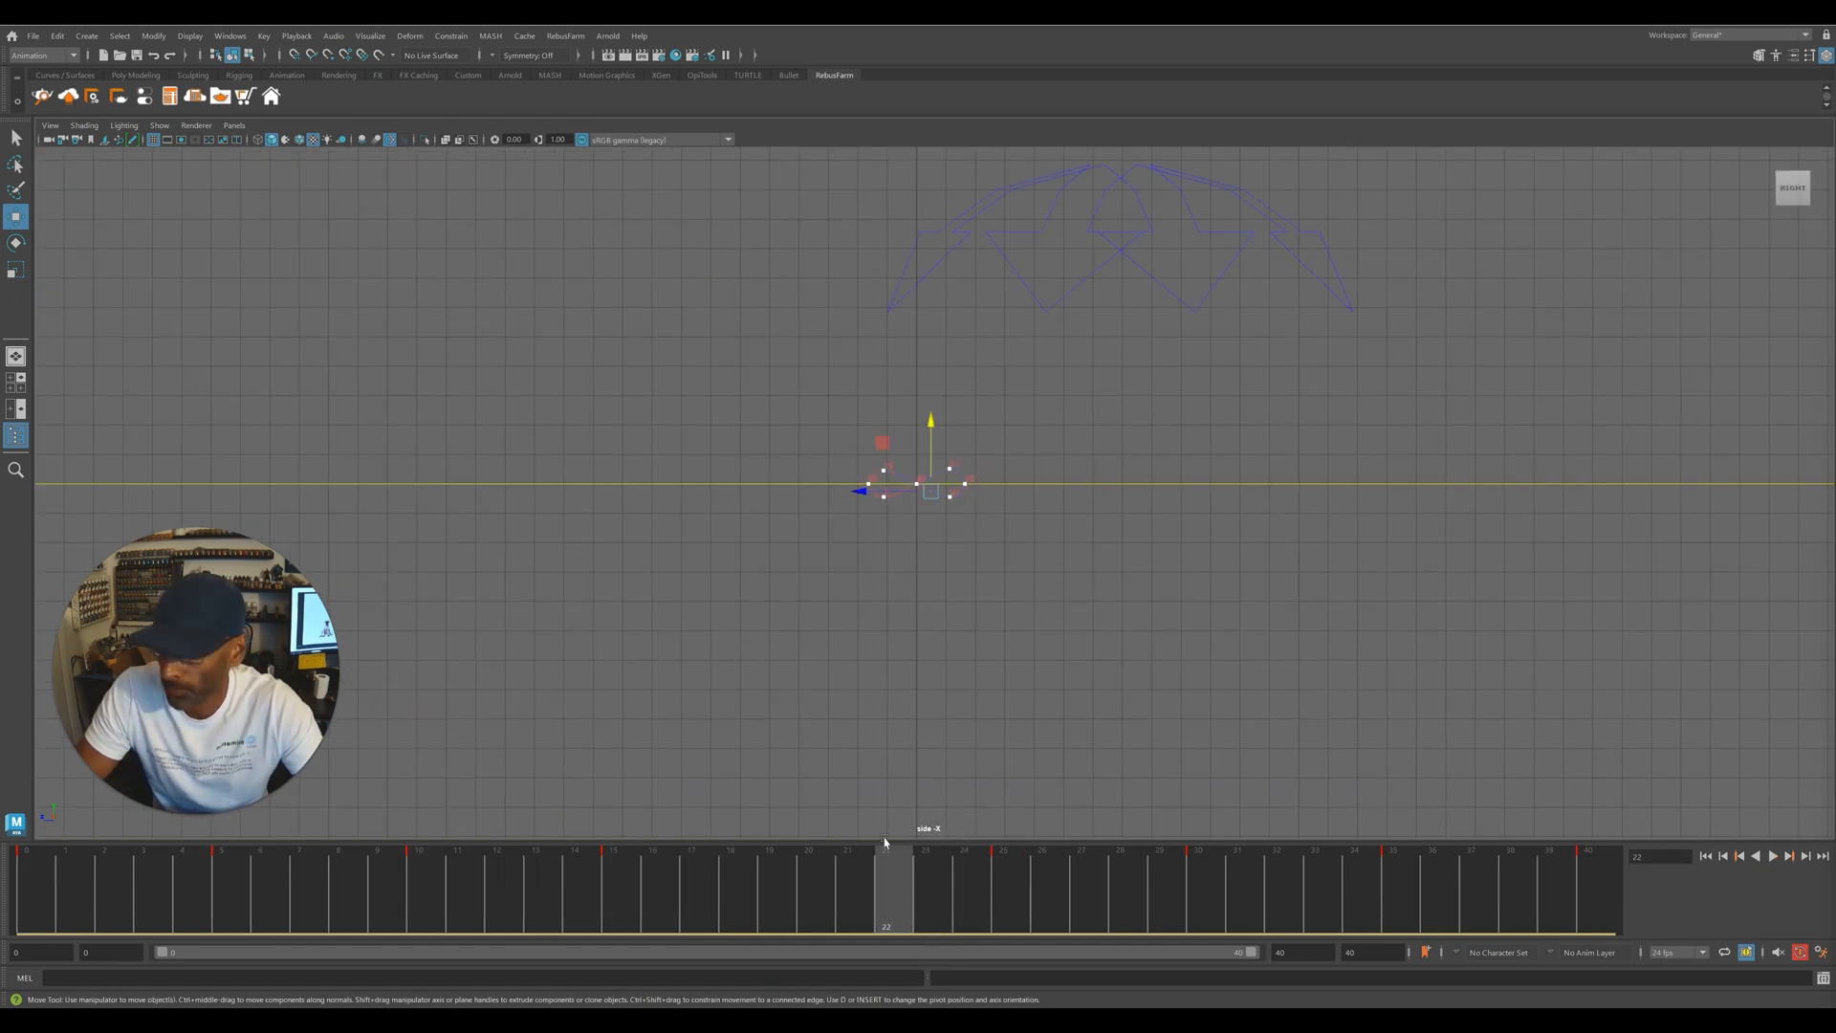
# - Return to frame 0, select the full frame range and copy all of the sphere's keys
pyautogui.moveTo(110, 889); pyautogui.dragTo(37, 893)
pyautogui.doubleClick(37, 893)
pyautogui.rightClick(38, 893)
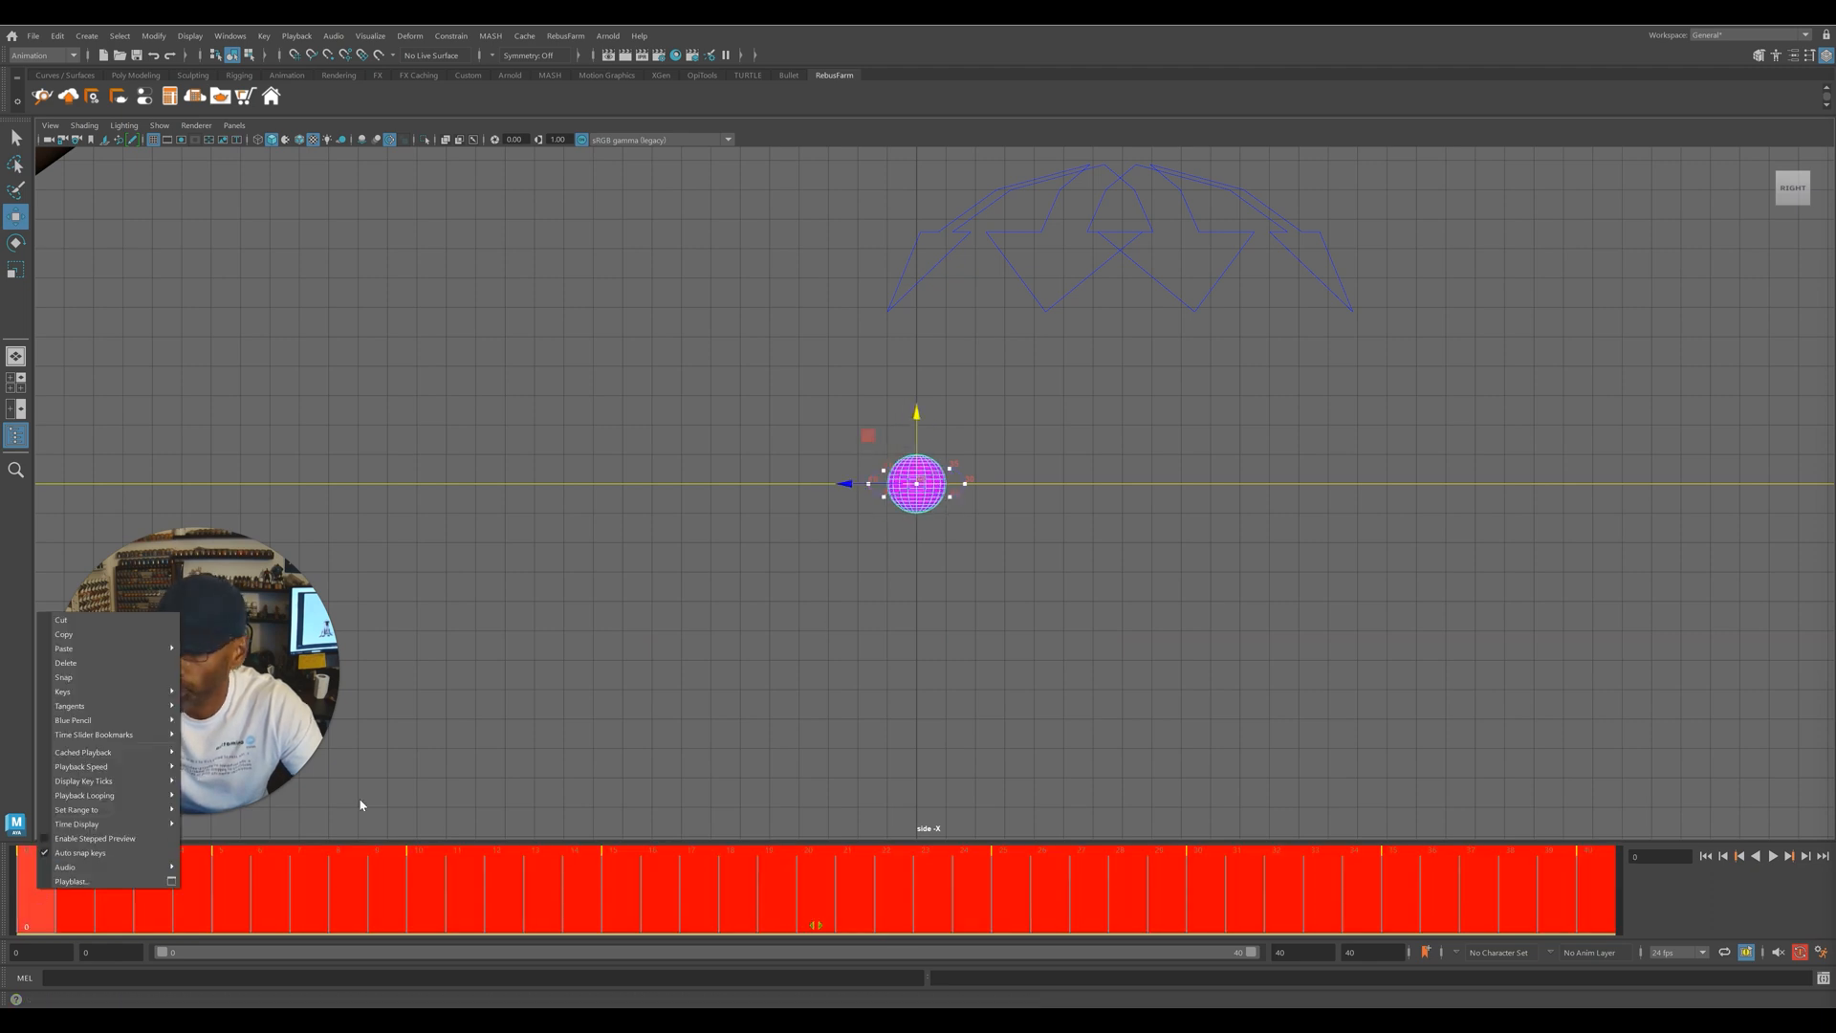
pyautogui.click(87, 634)
pyautogui.press('space')
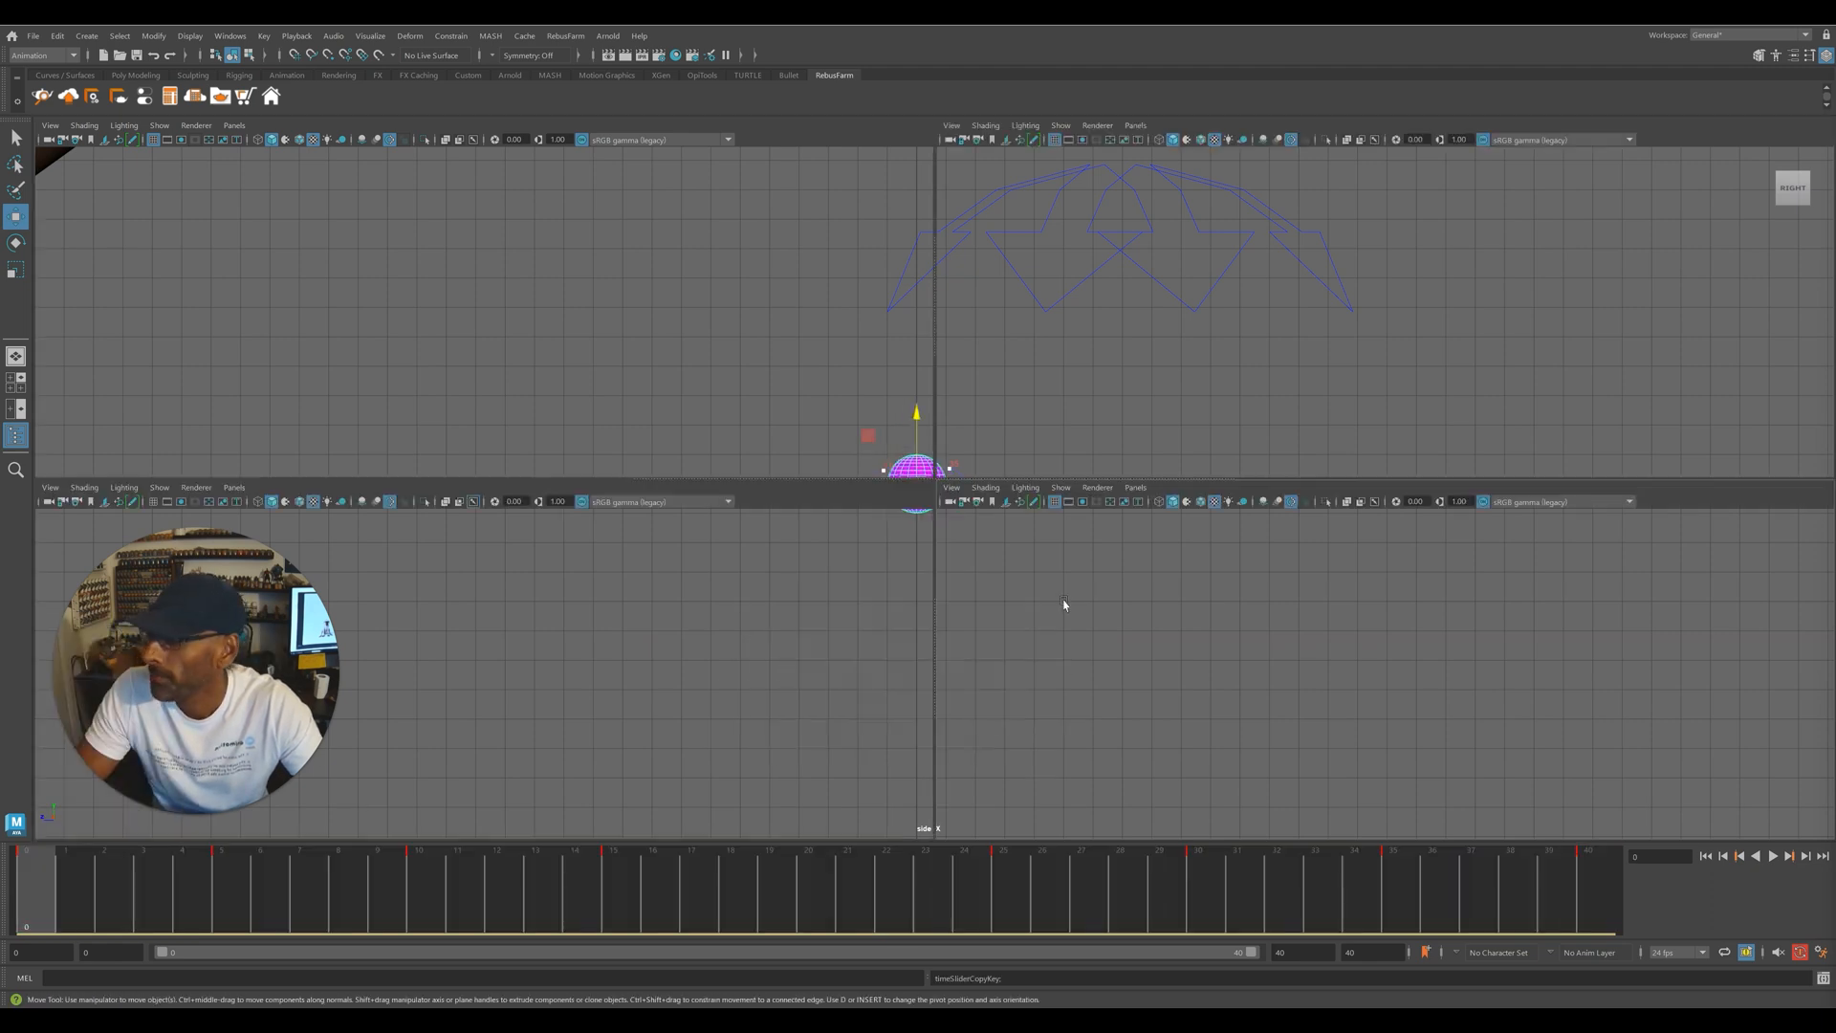
# - Move the keys of all the creature's body controls to frame 0 and reselect only its COG control
pyautogui.press('space')
pyautogui.scroll(5, 912, 559)
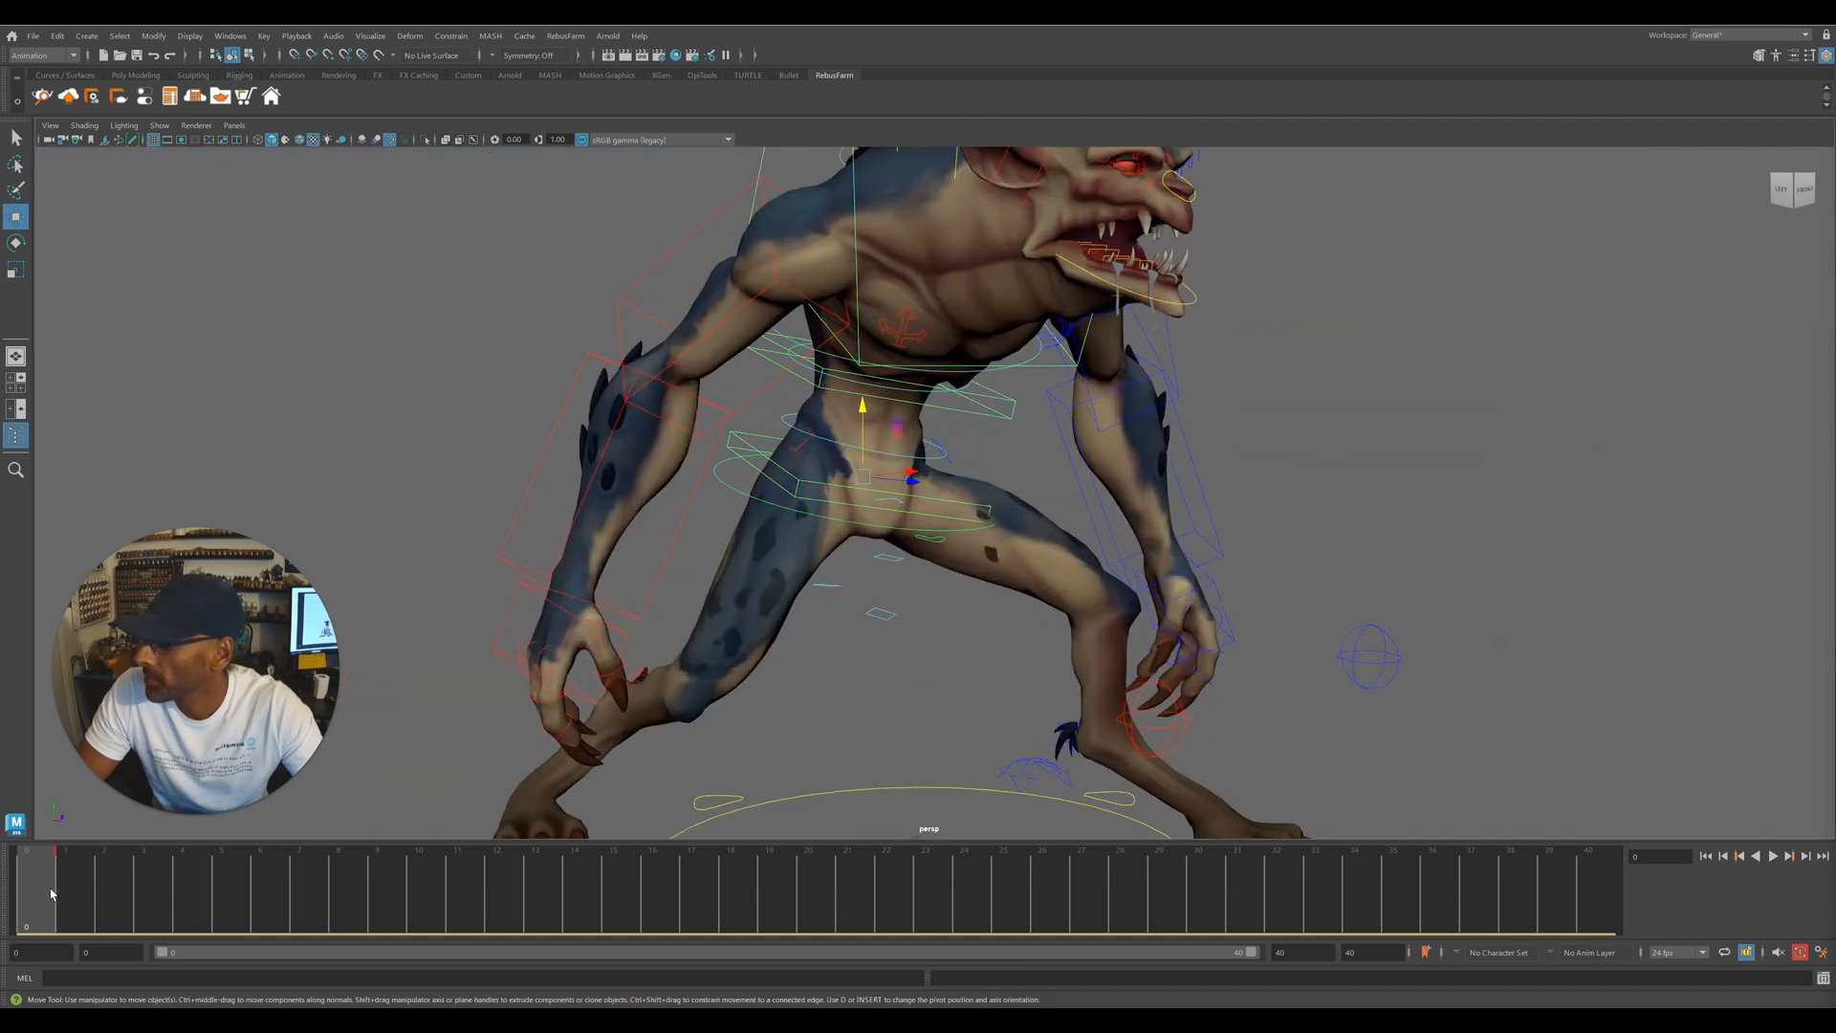
pyautogui.scroll(-10, 275, 634)
pyautogui.keyDown('alt'); pyautogui.moveTo(276, 634); pyautogui.dragTo(813, 489); pyautogui.keyUp('alt')
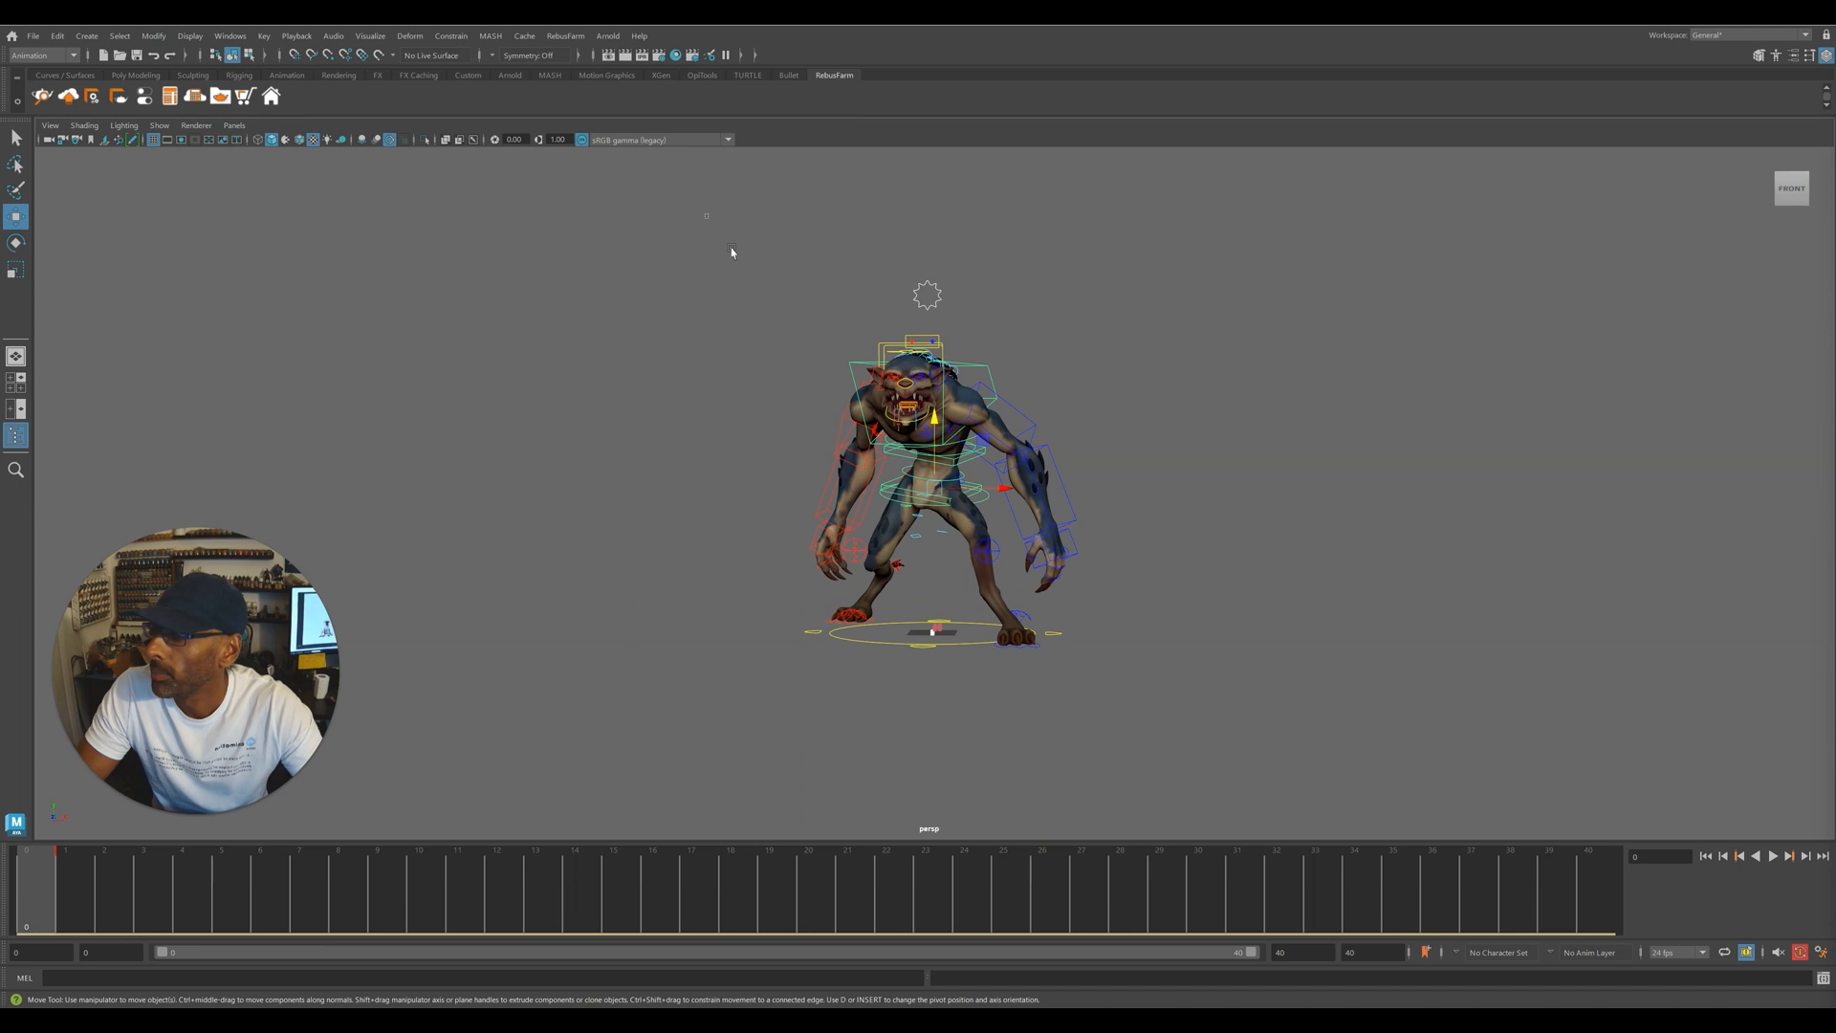
pyautogui.hotkey('ctrl', 'shift', 'a')
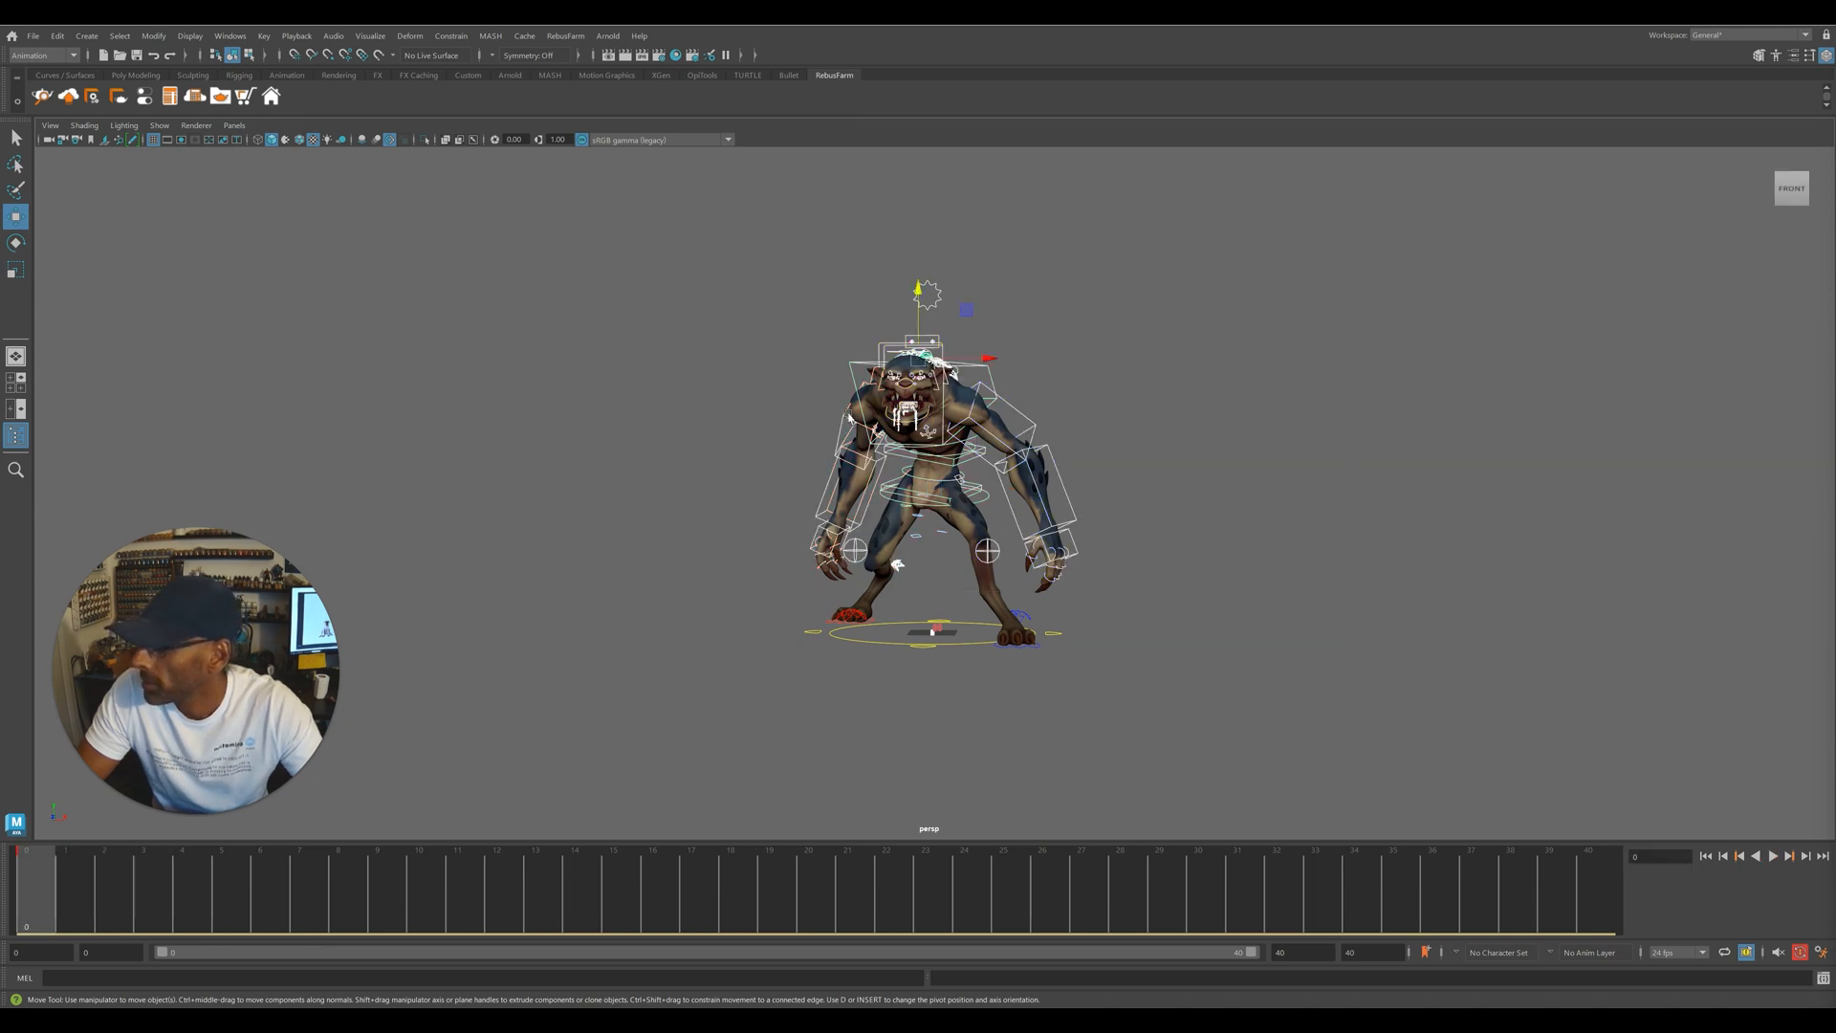
pyautogui.click(717, 648)
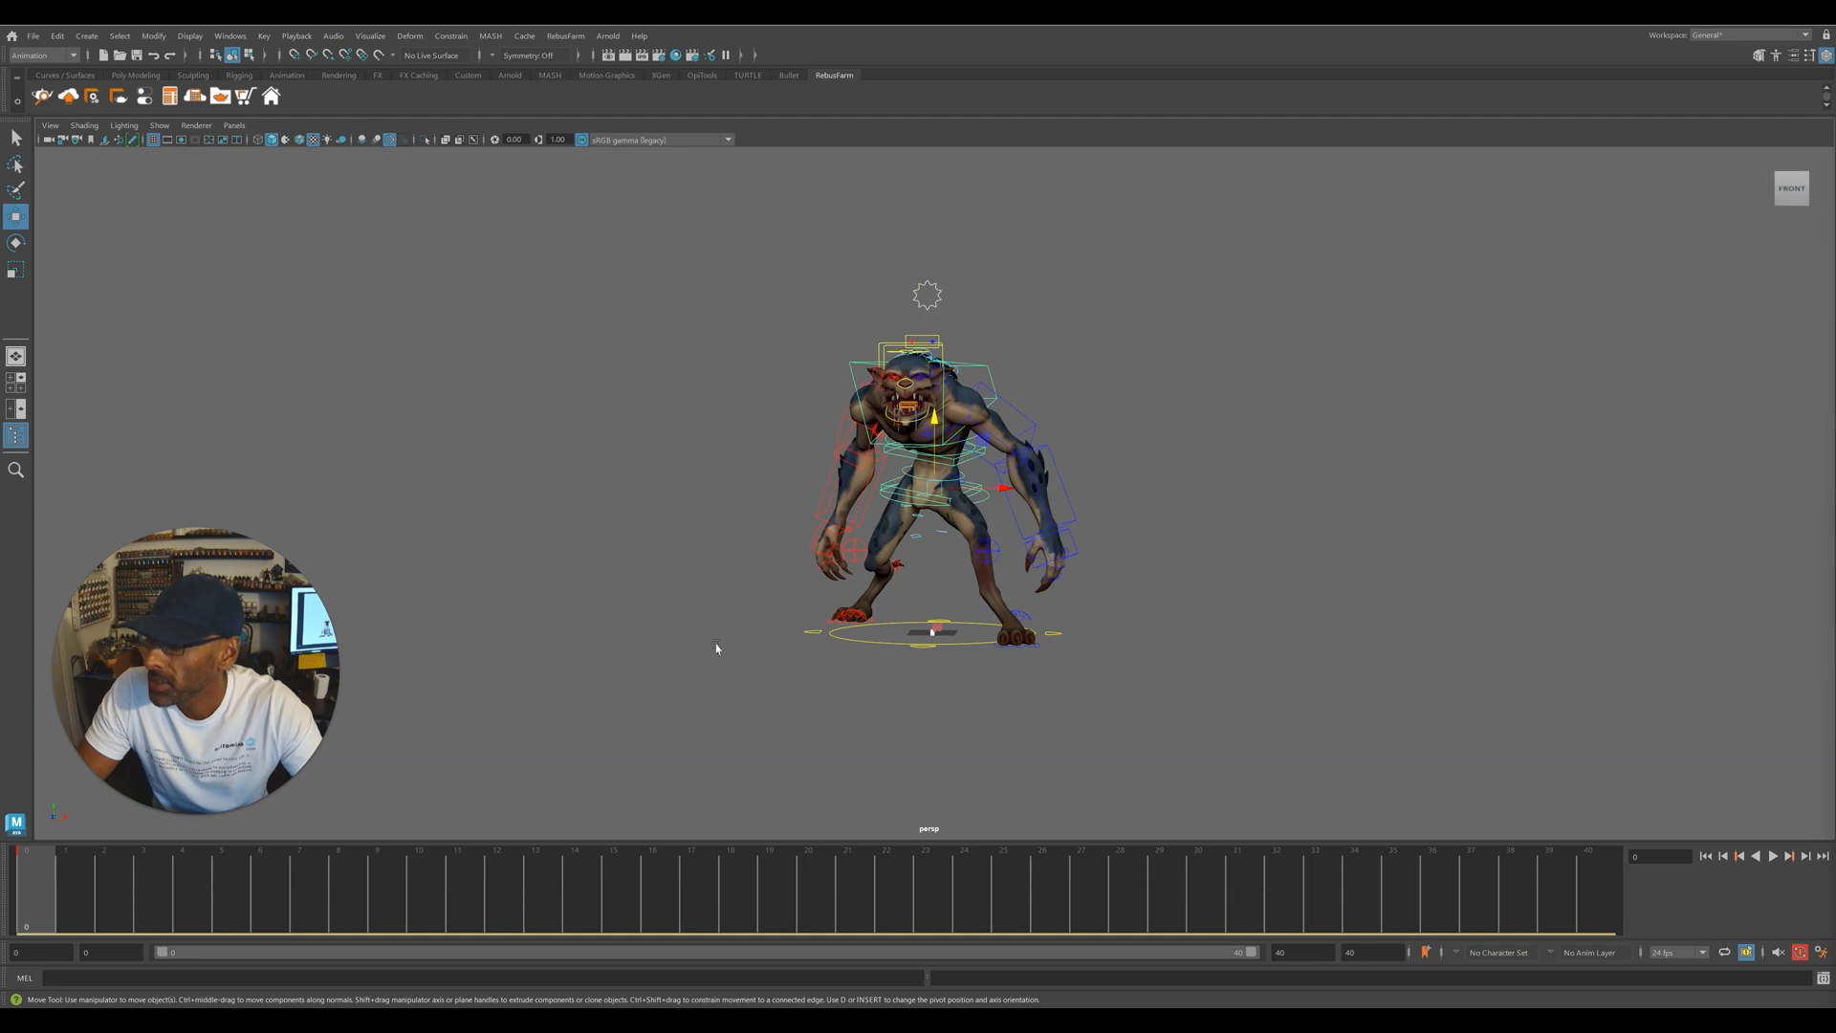
# - Paste the sphere's copied keys onto the creature's COG control at frame 0 and play the animation
pyautogui.rightClick(58, 879)
pyautogui.click(222, 638)
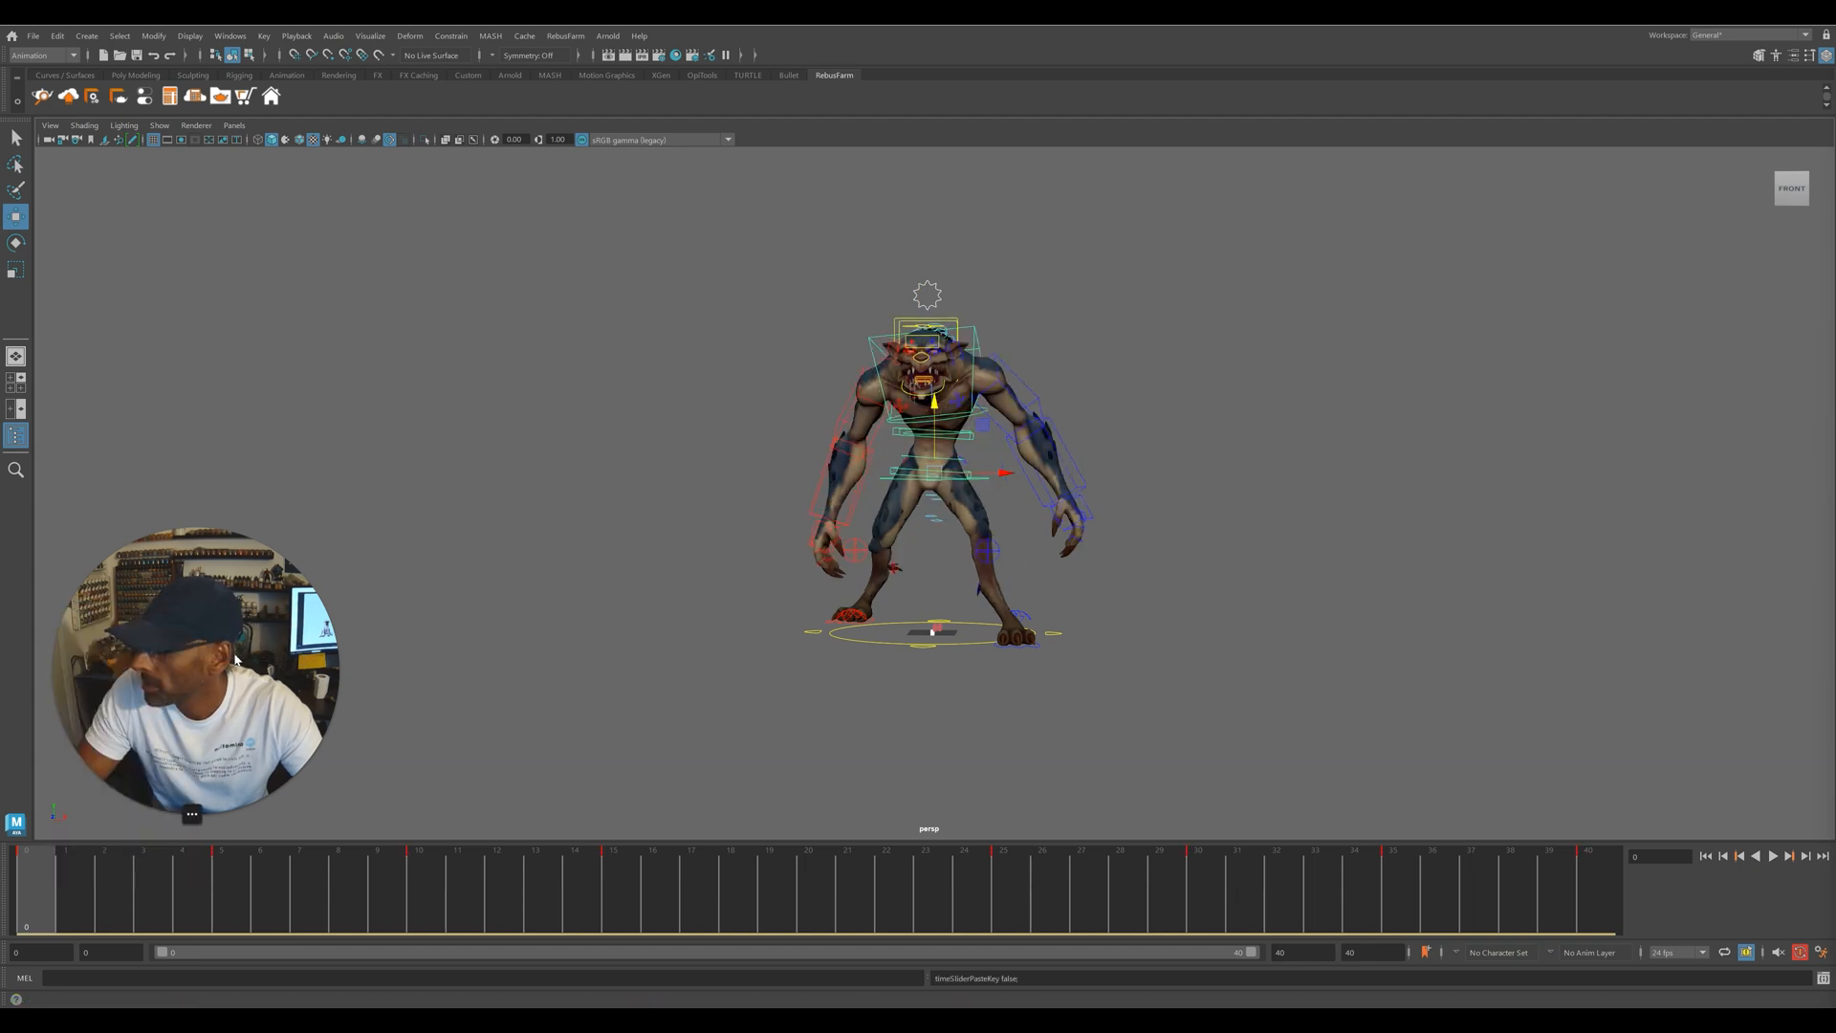
pyautogui.hotkey('alt', 'v')
pyautogui.keyDown('alt'); pyautogui.moveTo(704, 647); pyautogui.dragTo(673, 628); pyautogui.keyUp('alt')
pyautogui.keyDown('alt'); pyautogui.moveTo(672, 628); pyautogui.dragTo(526, 608, button='right'); pyautogui.keyUp('alt')
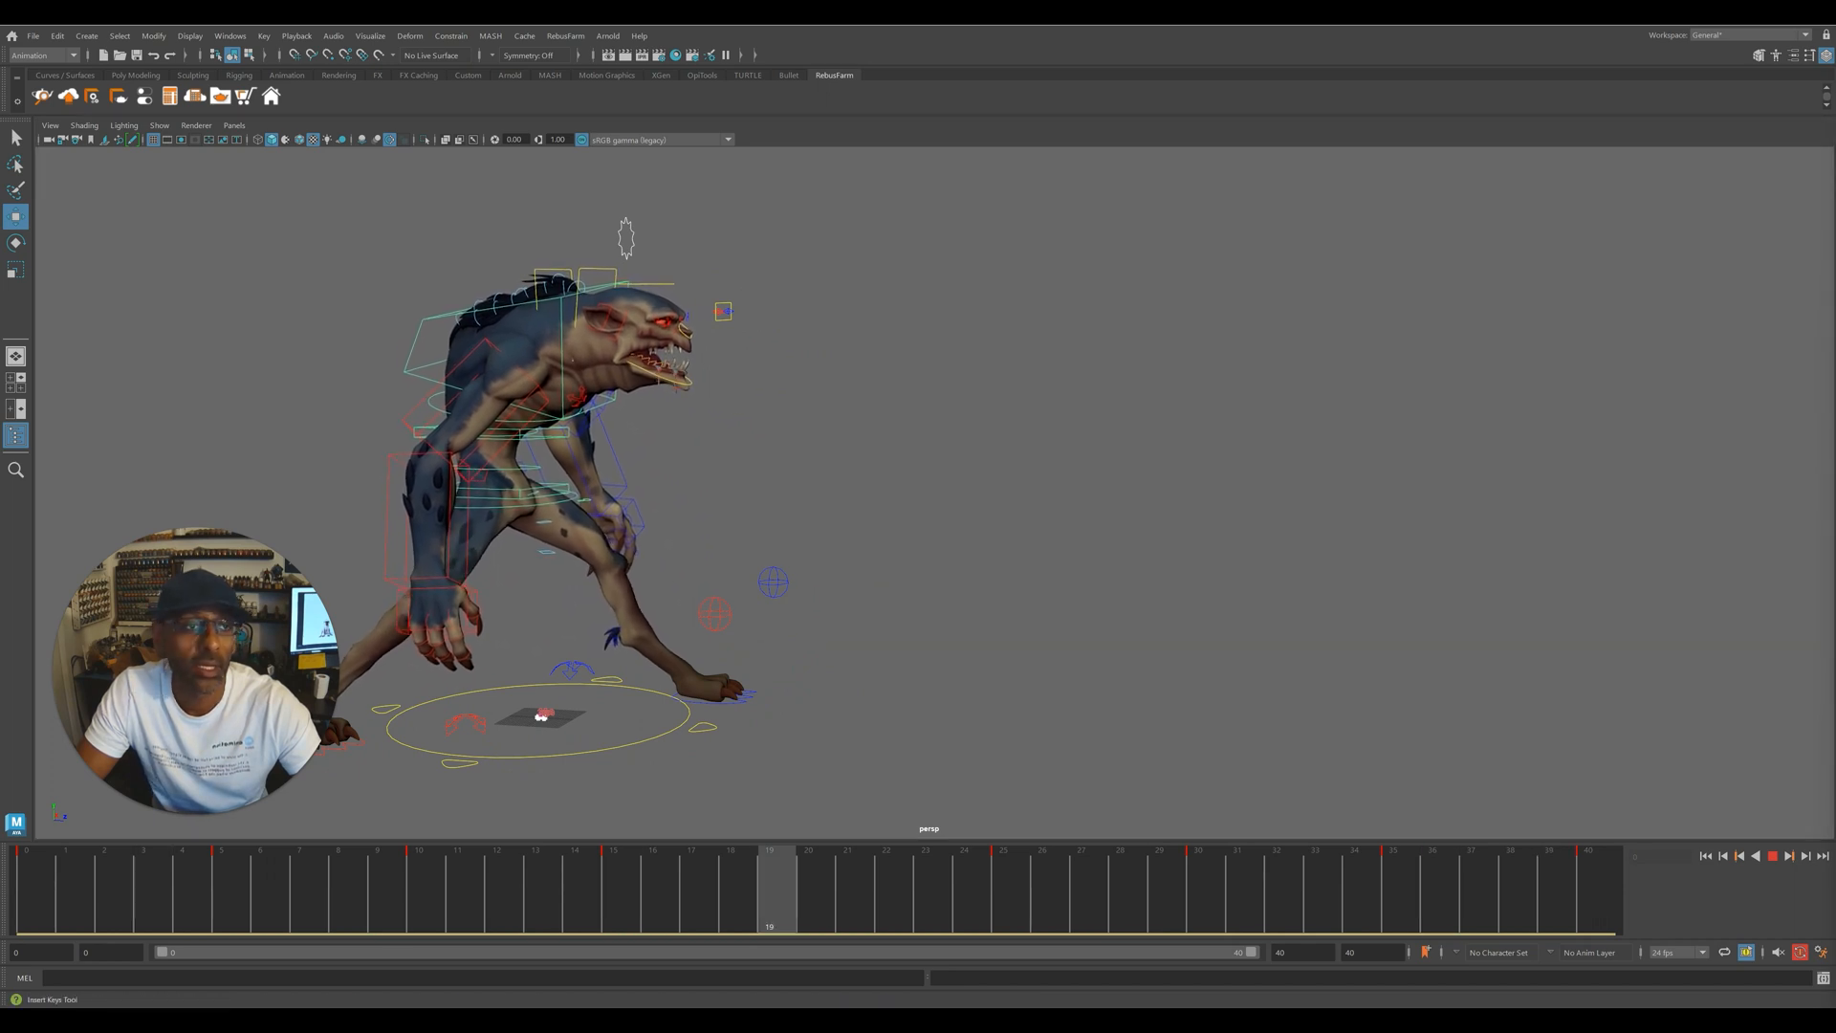
# - Open the Graph Editor beside the creature and show the COG control's animation curves
pyautogui.hotkey('shift', 'g')
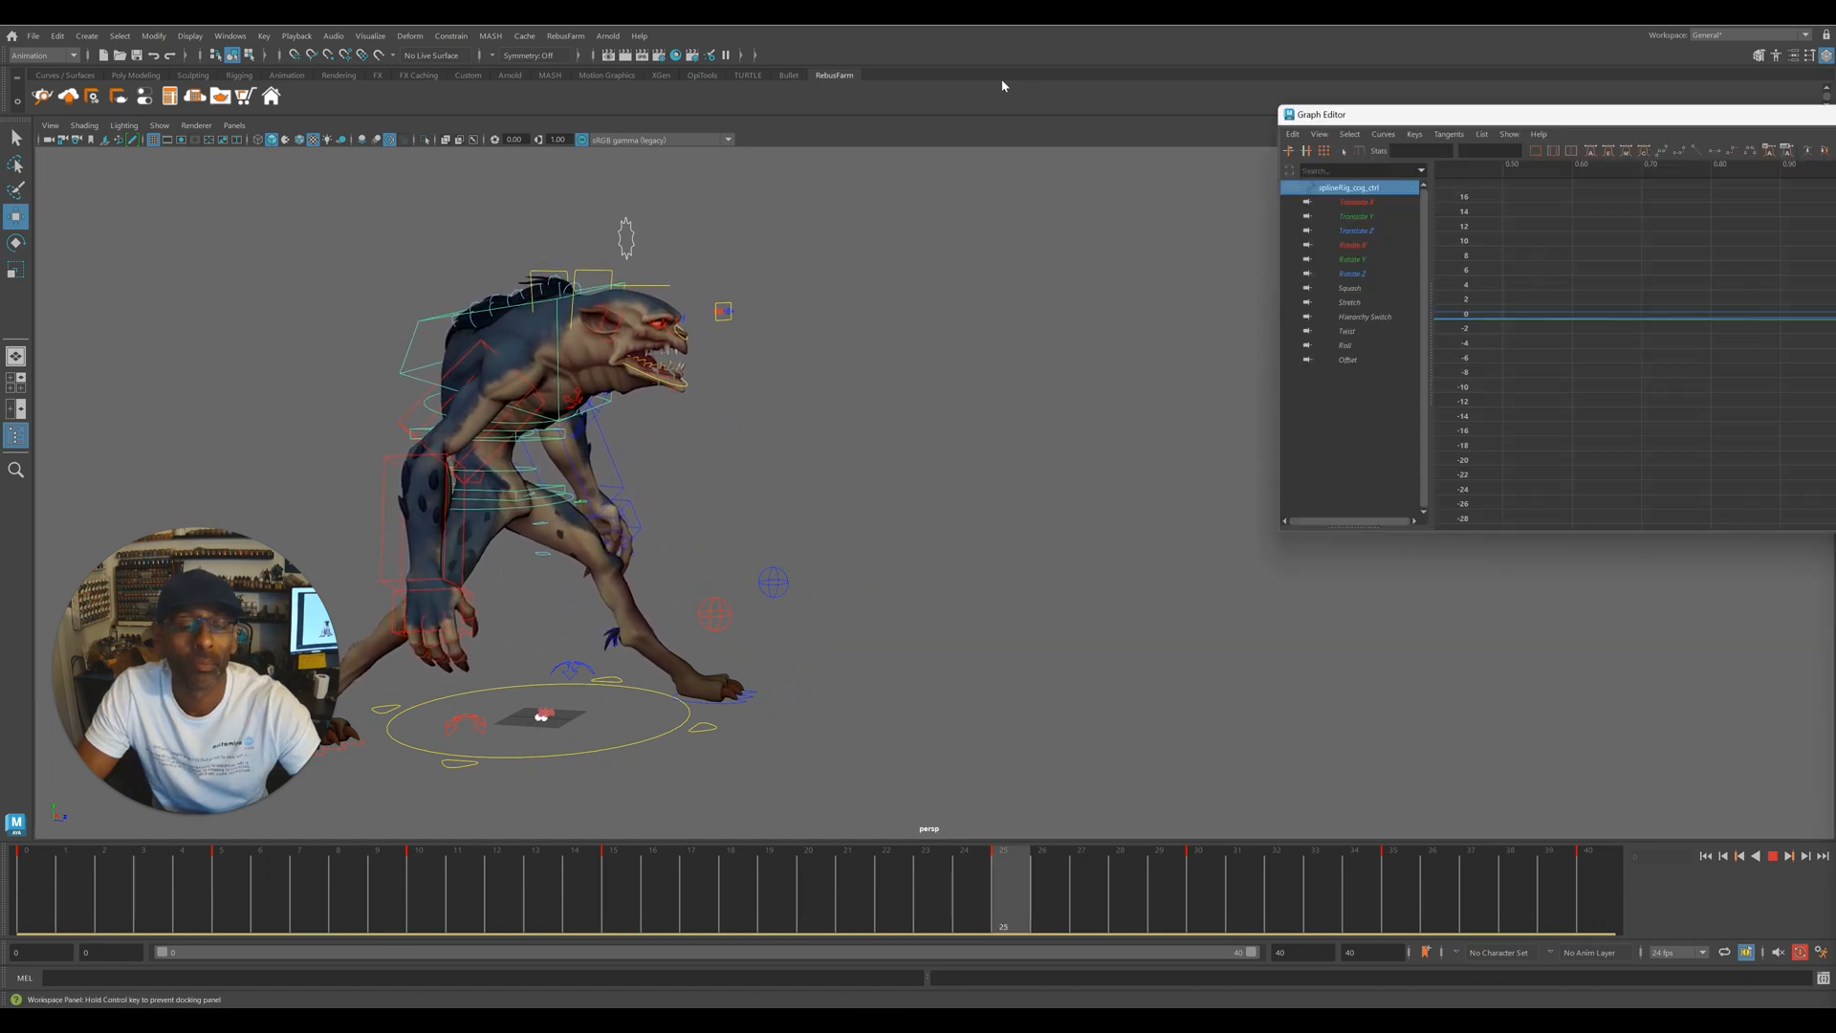
pyautogui.moveTo(1038, 93); pyautogui.dragTo(1050, 92)
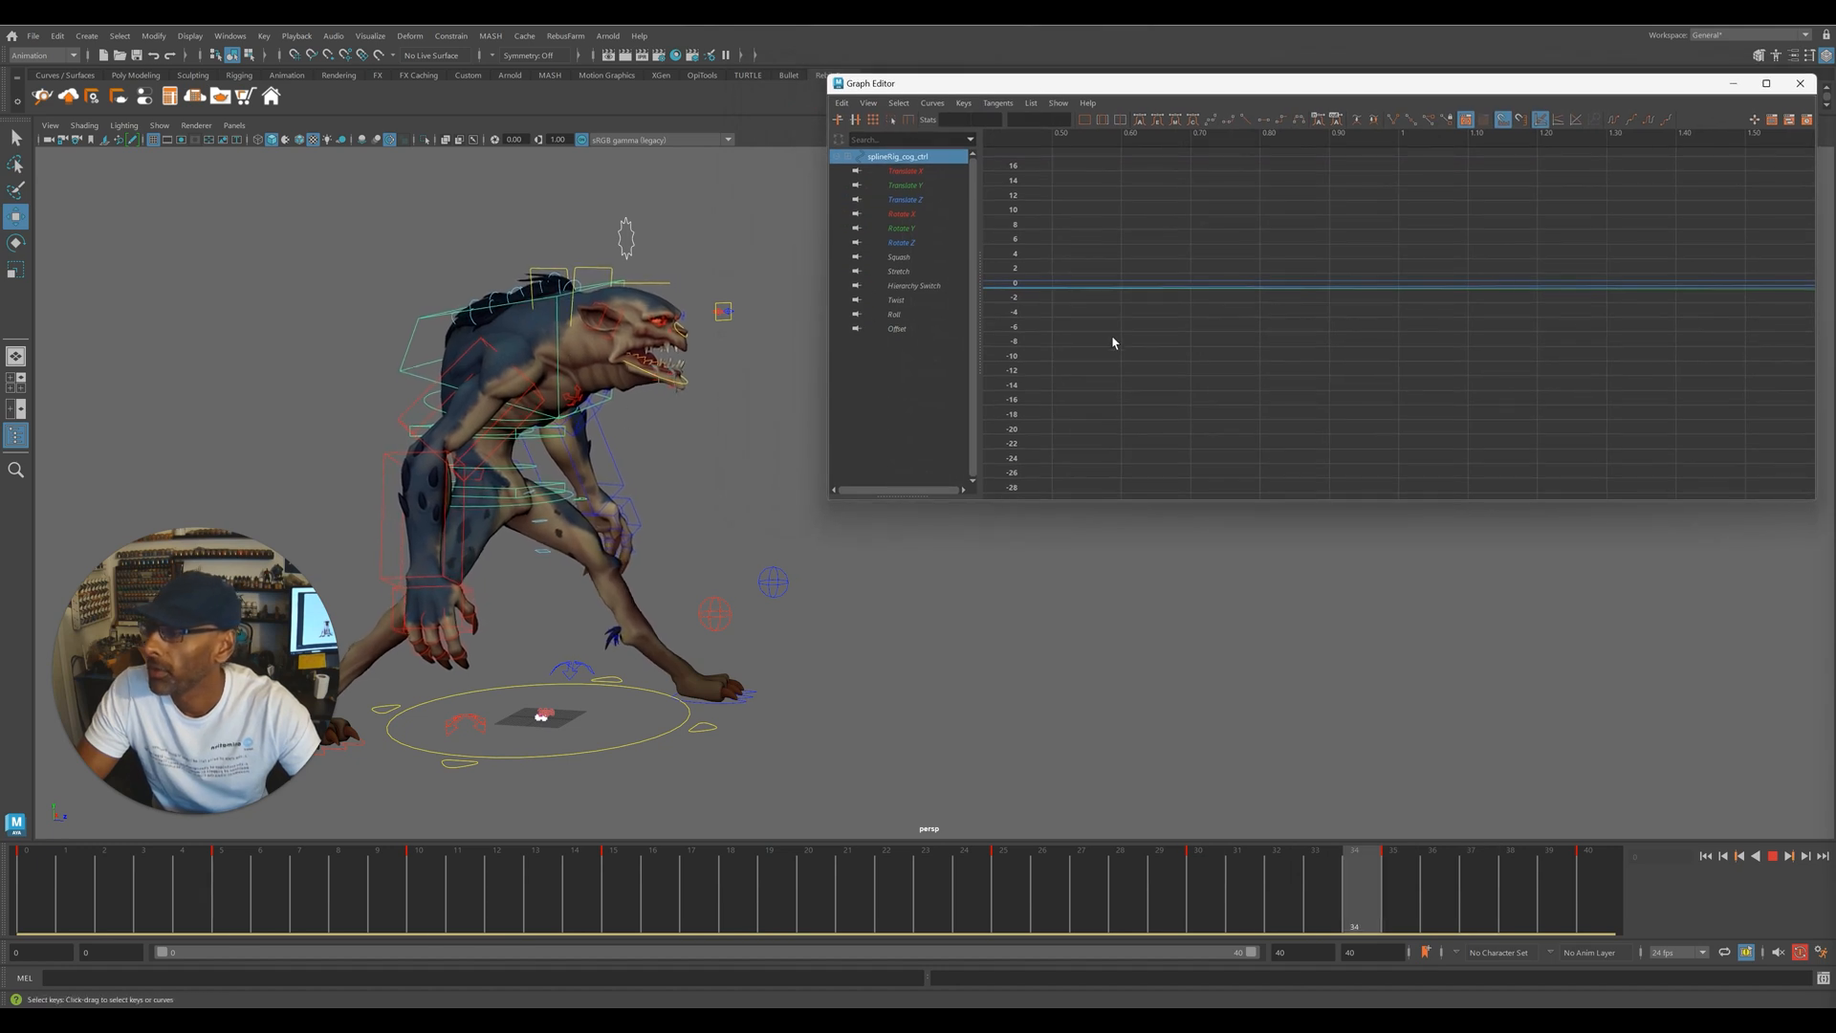
pyautogui.click(641, 524)
pyautogui.click(570, 502)
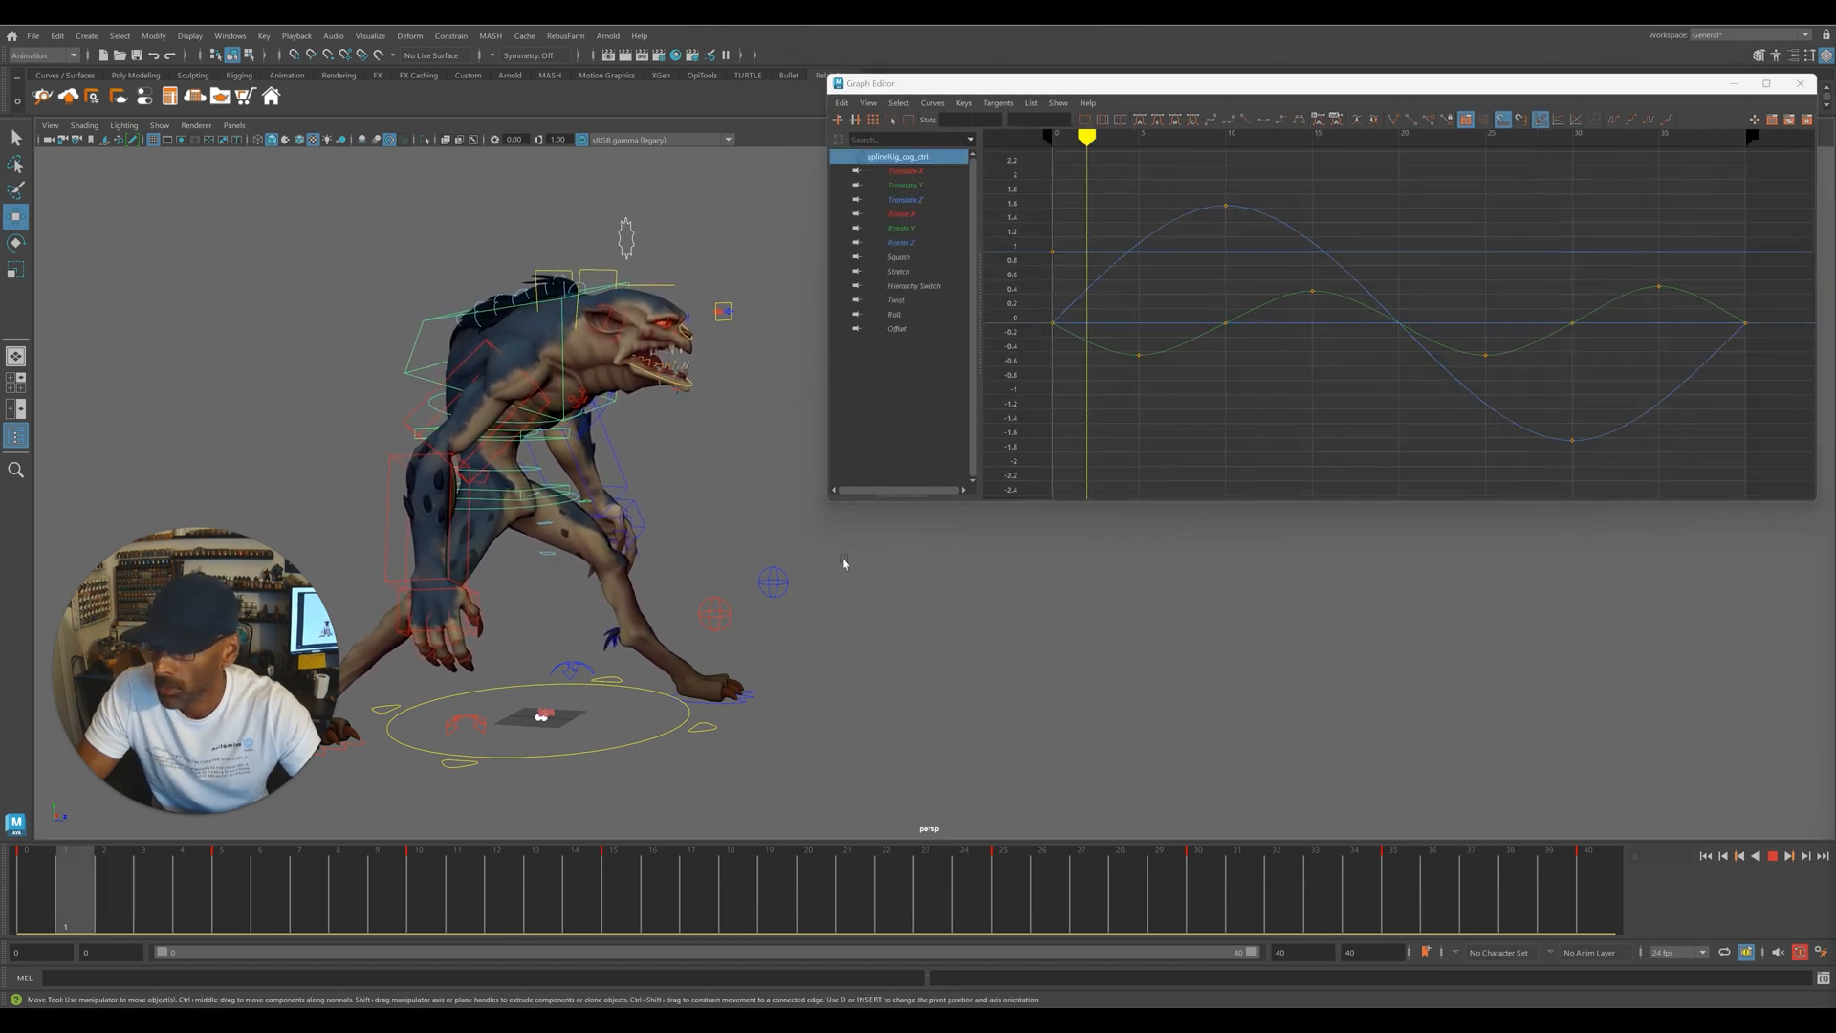
# - Set the COG control's Translate Y and Translate Z curves to cycle before and after their keys
pyautogui.click(905, 185)
pyautogui.scroll(-3, 1401, 278)
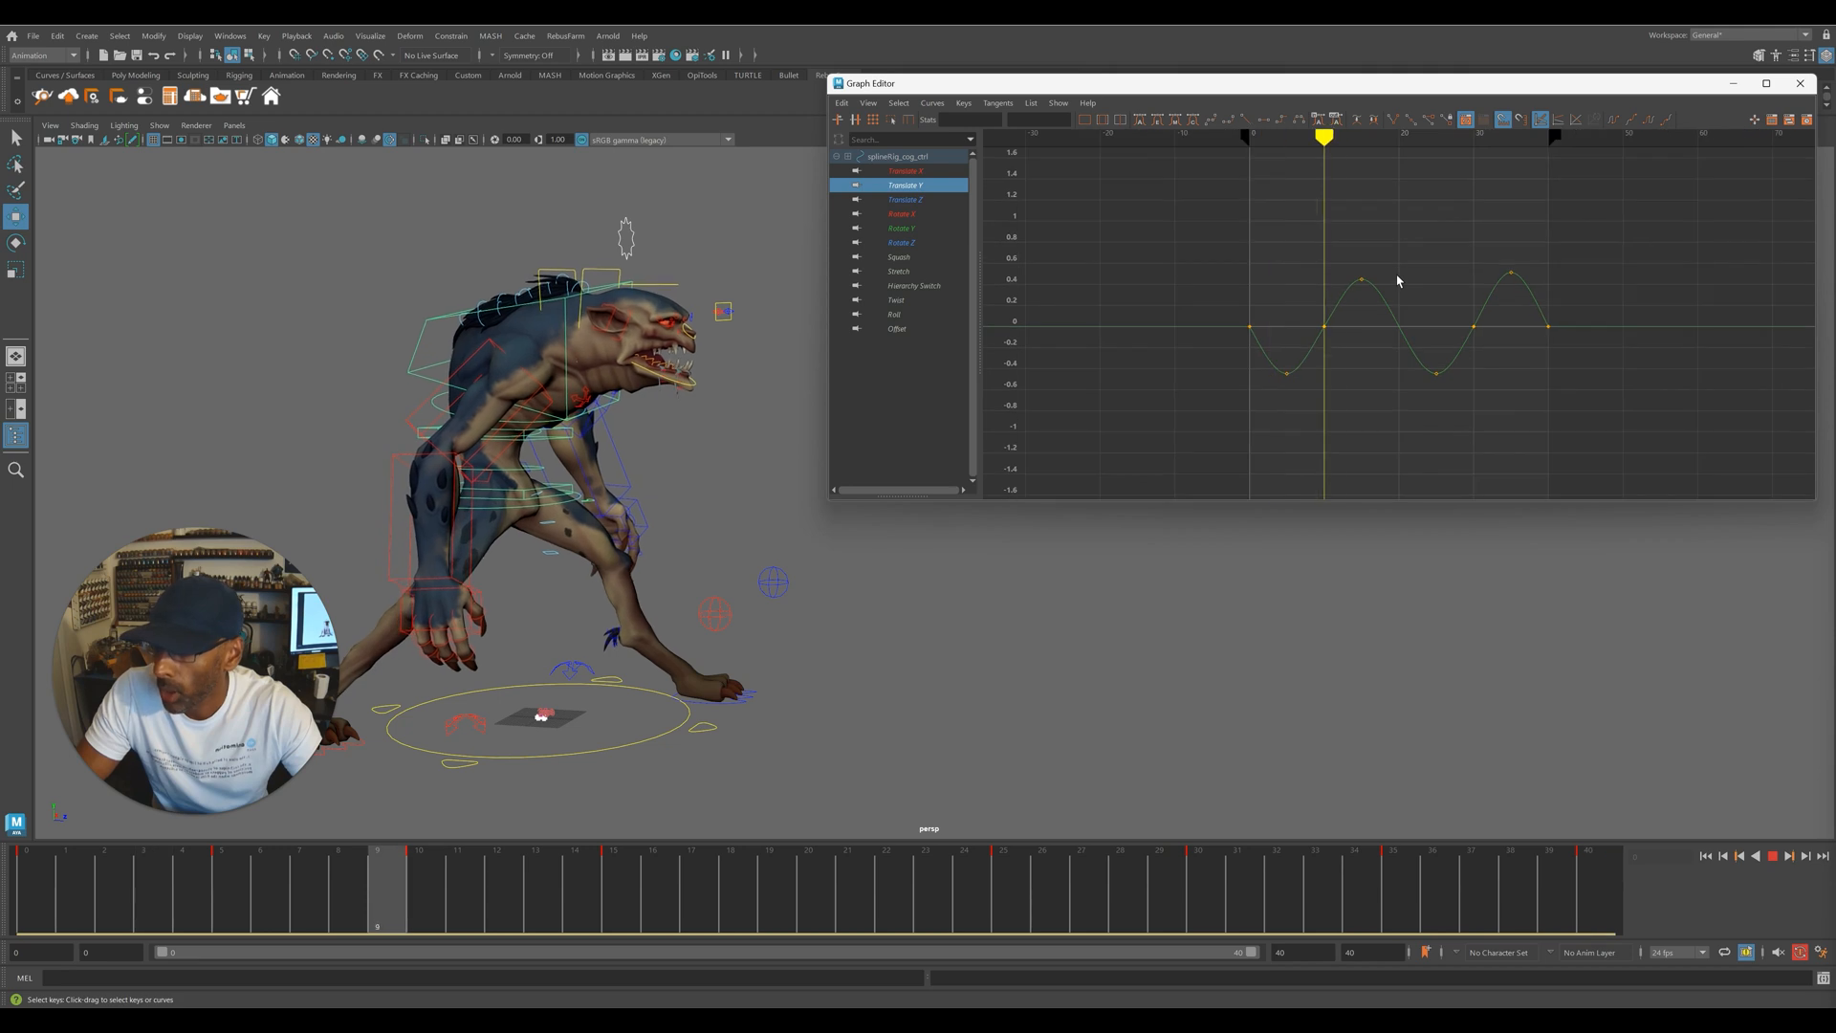
pyautogui.click(1613, 120)
pyautogui.click(906, 199)
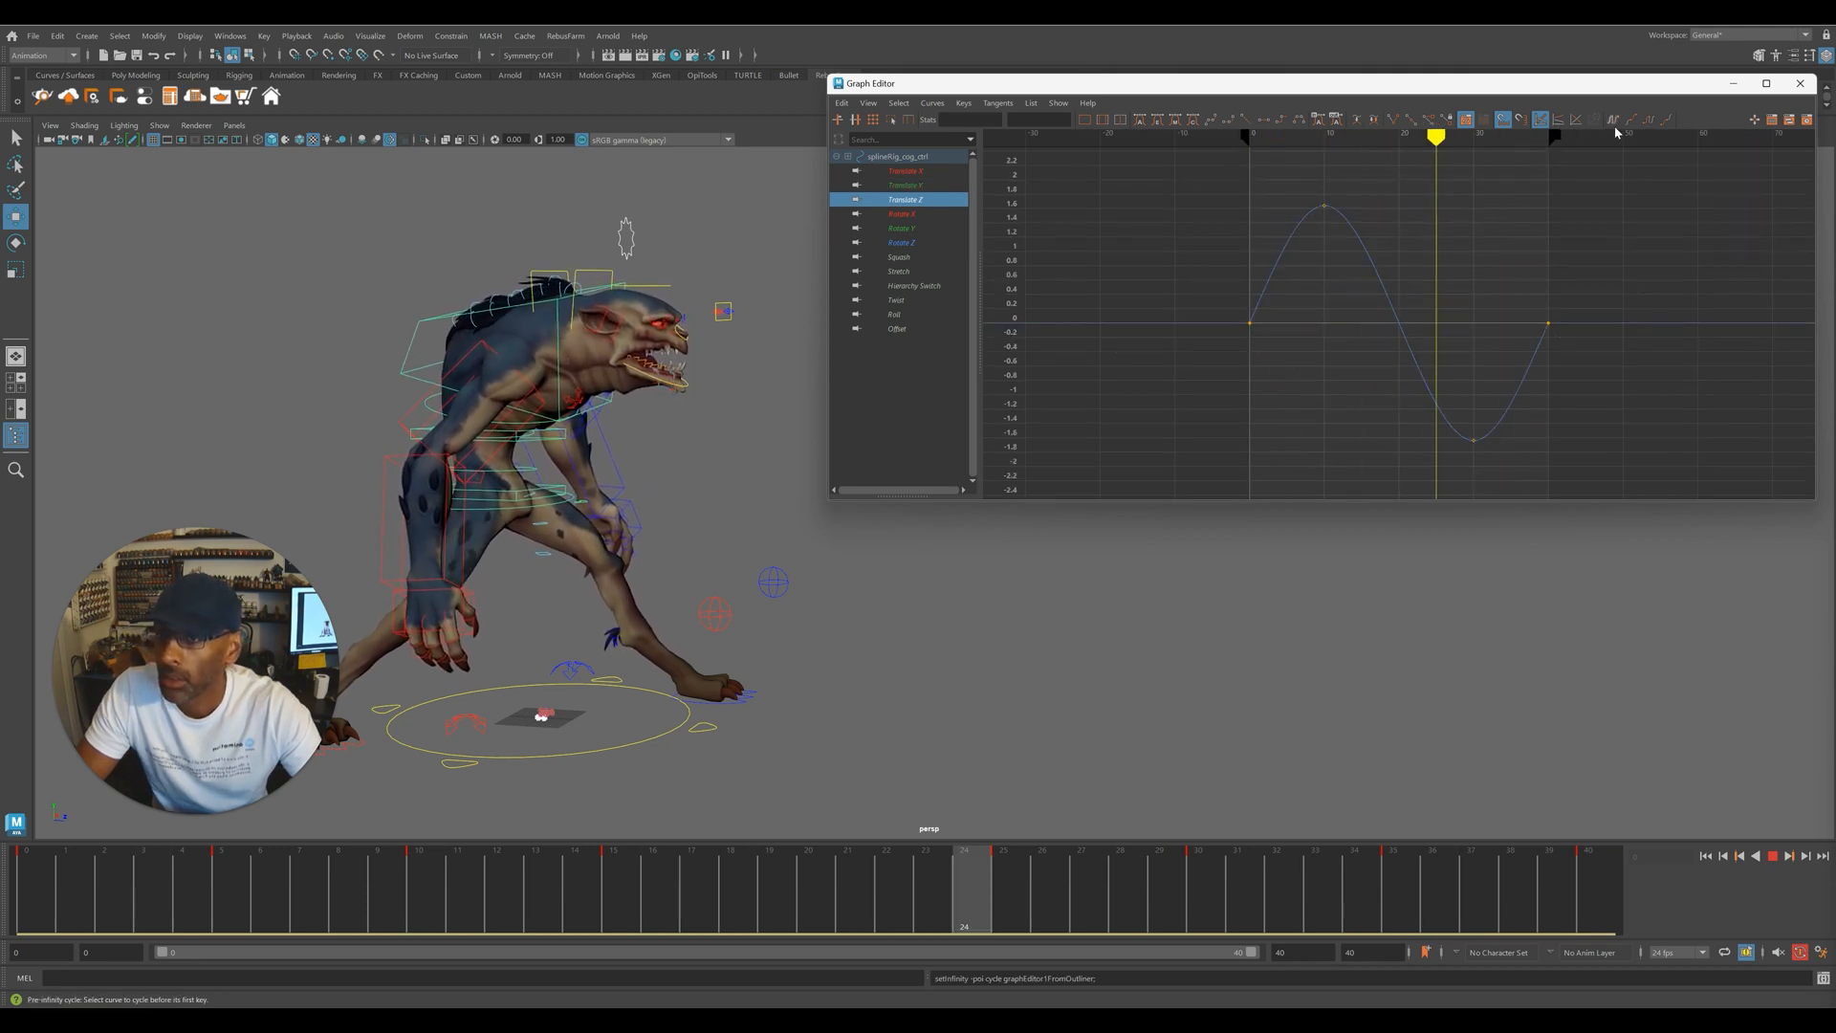
# - Scale the values of all the COG control's Translate Y keys by about 2.5
pyautogui.click(913, 184)
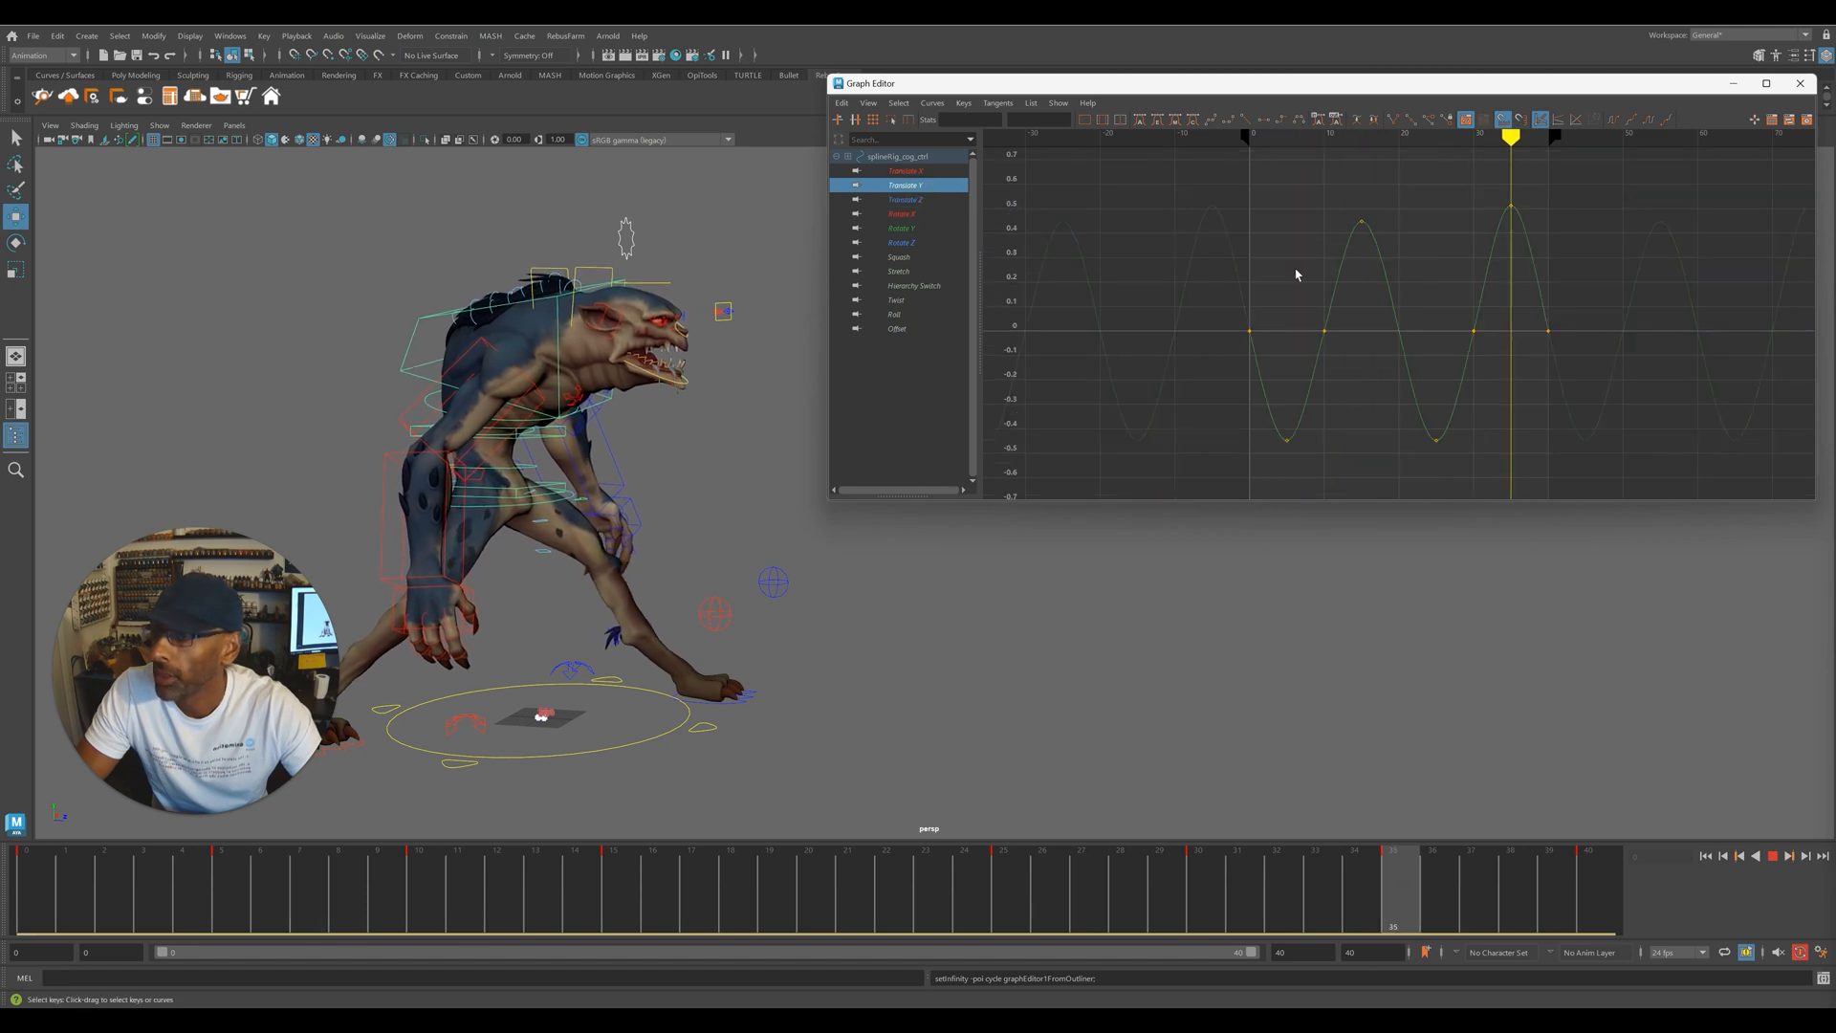
pyautogui.moveTo(1181, 184); pyautogui.dragTo(1702, 493)
pyautogui.scroll(-5, 1582, 398)
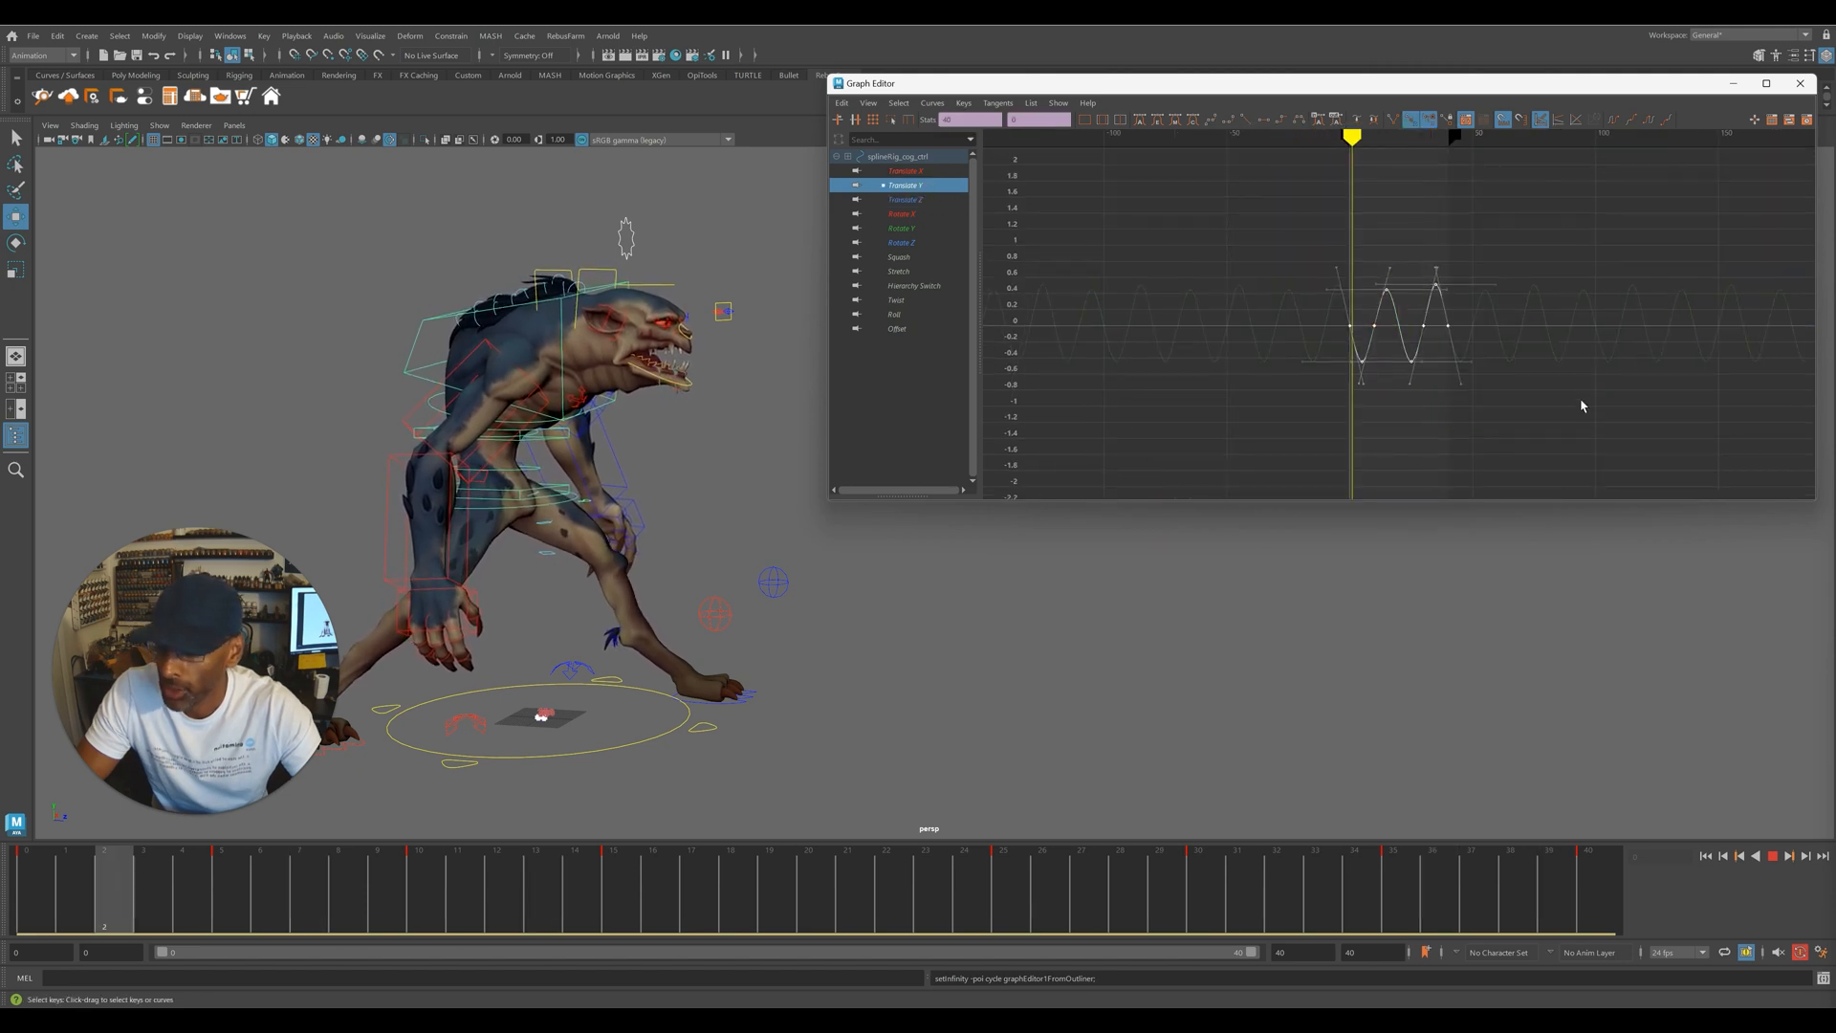
pyautogui.press('r')
pyautogui.scroll(5, 1358, 347)
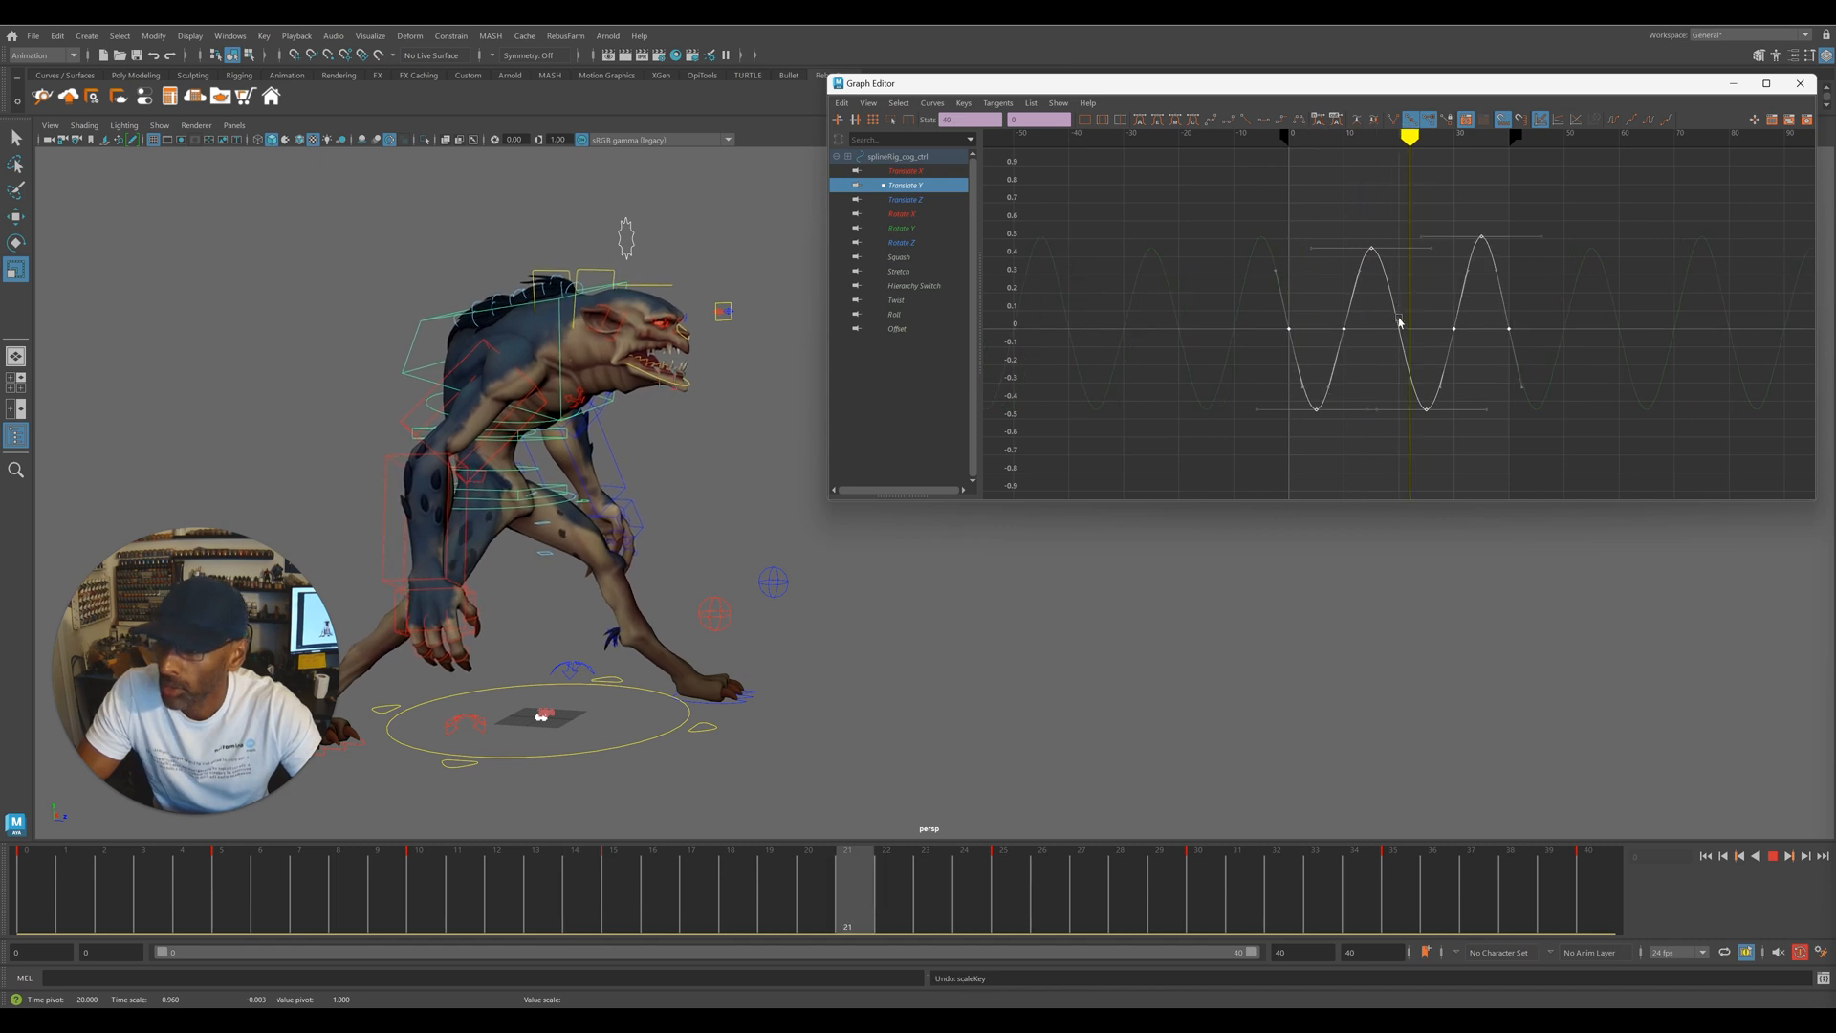
pyautogui.hotkey('ctrl', 'z')
pyautogui.scroll(5, 1392, 287)
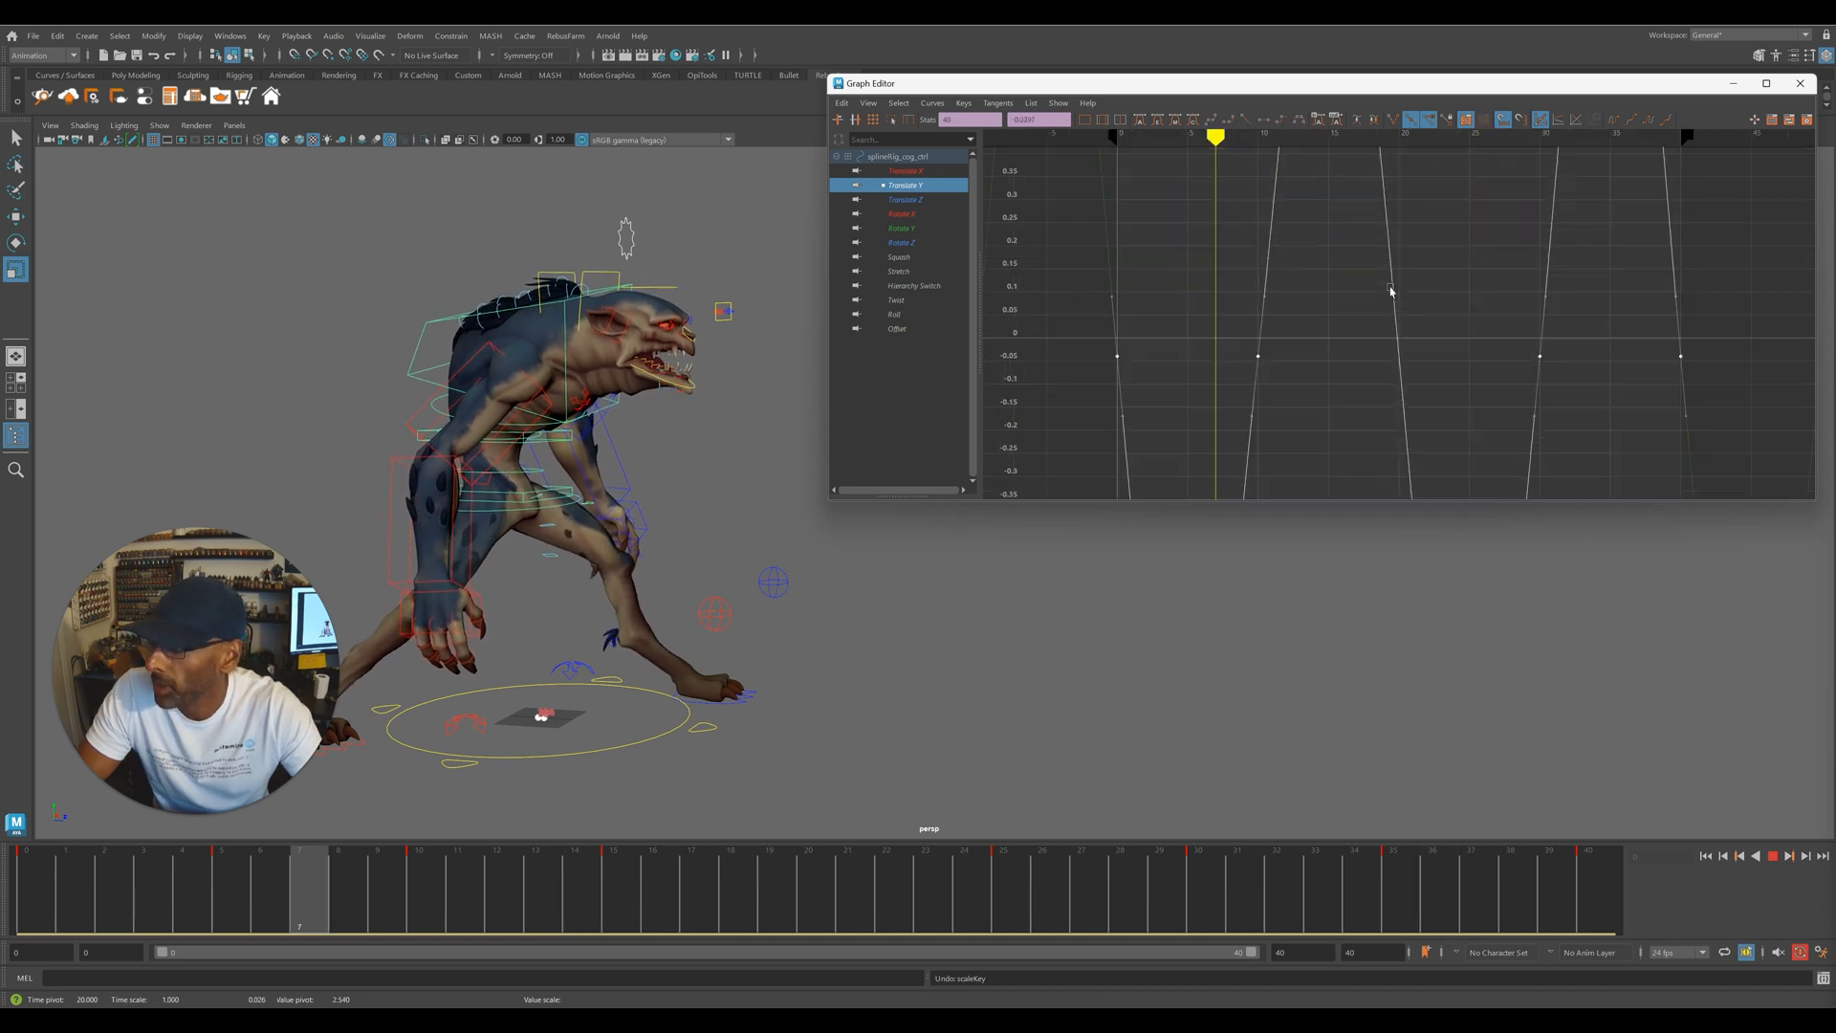
pyautogui.scroll(-8, 1392, 346)
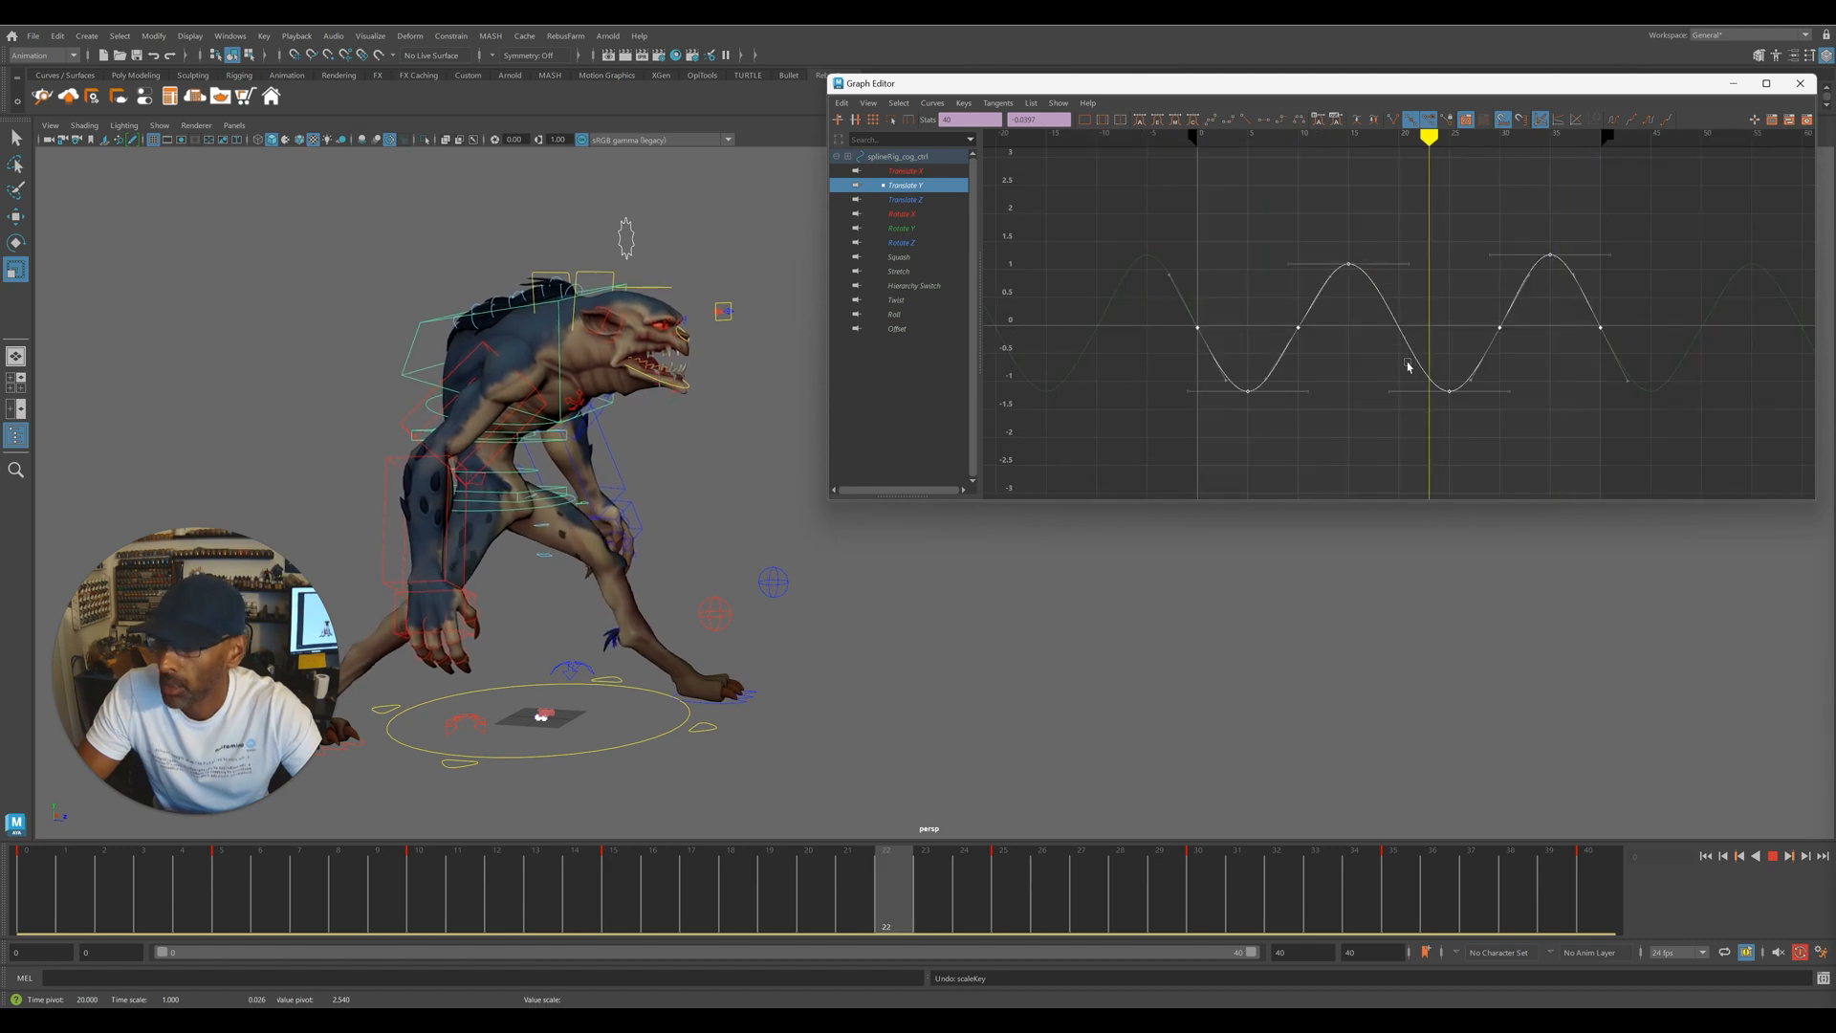
# - Lower the COG control's whole Translate Y curve so that it is centred at about -3.7
pyautogui.press('w')
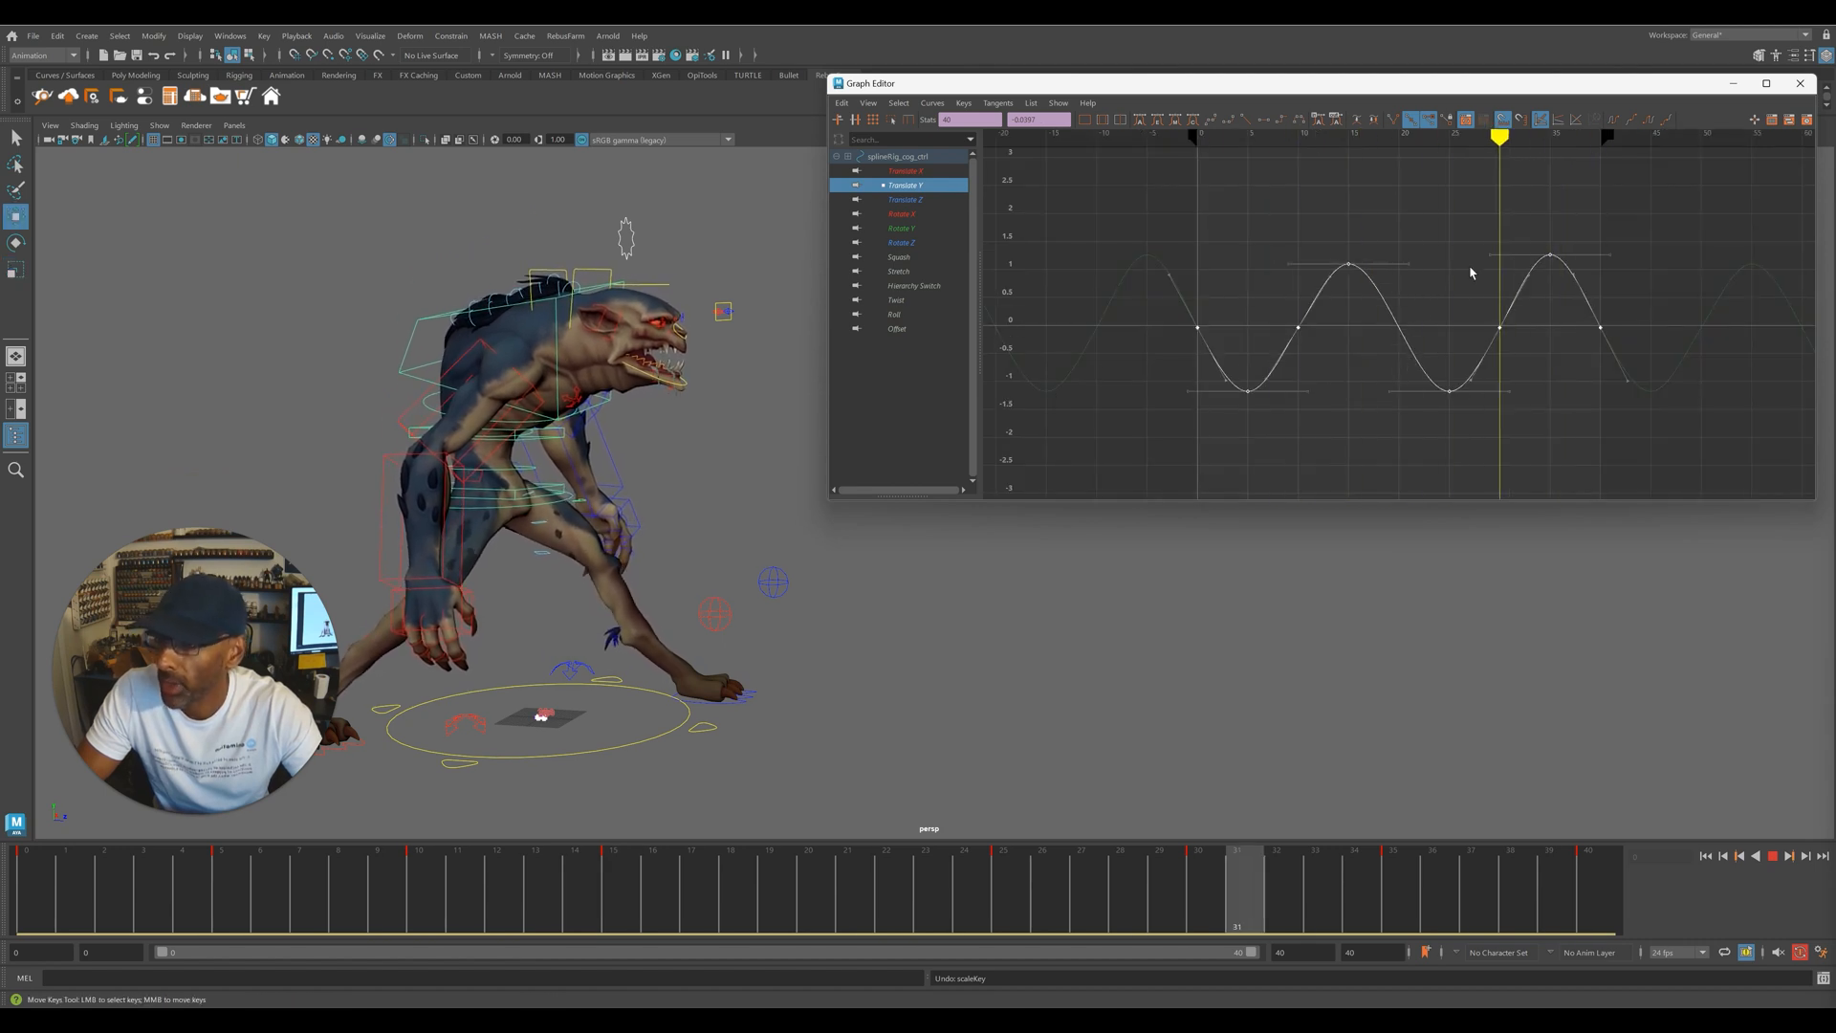
pyautogui.scroll(-4, 1471, 275)
pyautogui.moveTo(1166, 206); pyautogui.dragTo(1598, 426)
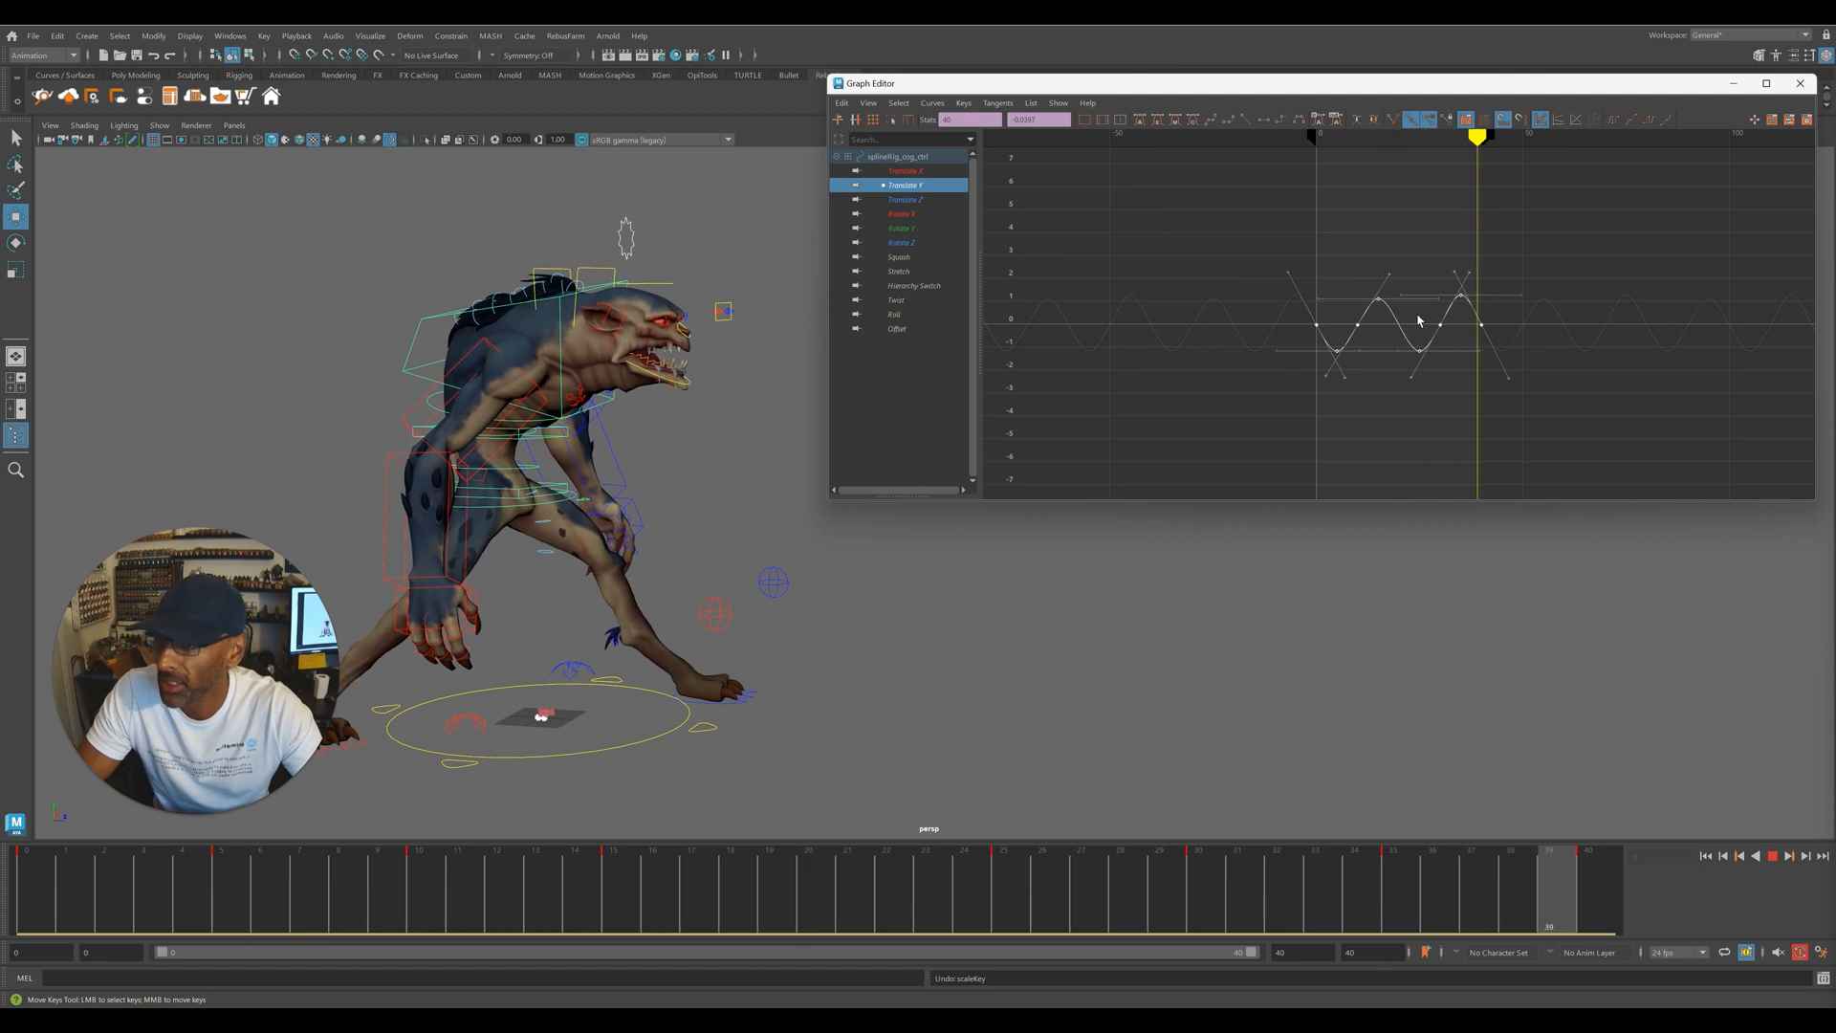
pyautogui.keyDown('shift'); pyautogui.moveTo(1402, 321); pyautogui.dragTo(1403, 311, button='middle'); pyautogui.keyUp('shift')
pyautogui.keyDown('shift'); pyautogui.moveTo(1409, 386); pyautogui.dragTo(1405, 411, button='middle'); pyautogui.keyUp('shift')
pyautogui.scroll(5, 1430, 316)
pyautogui.scroll(-5, 1430, 315)
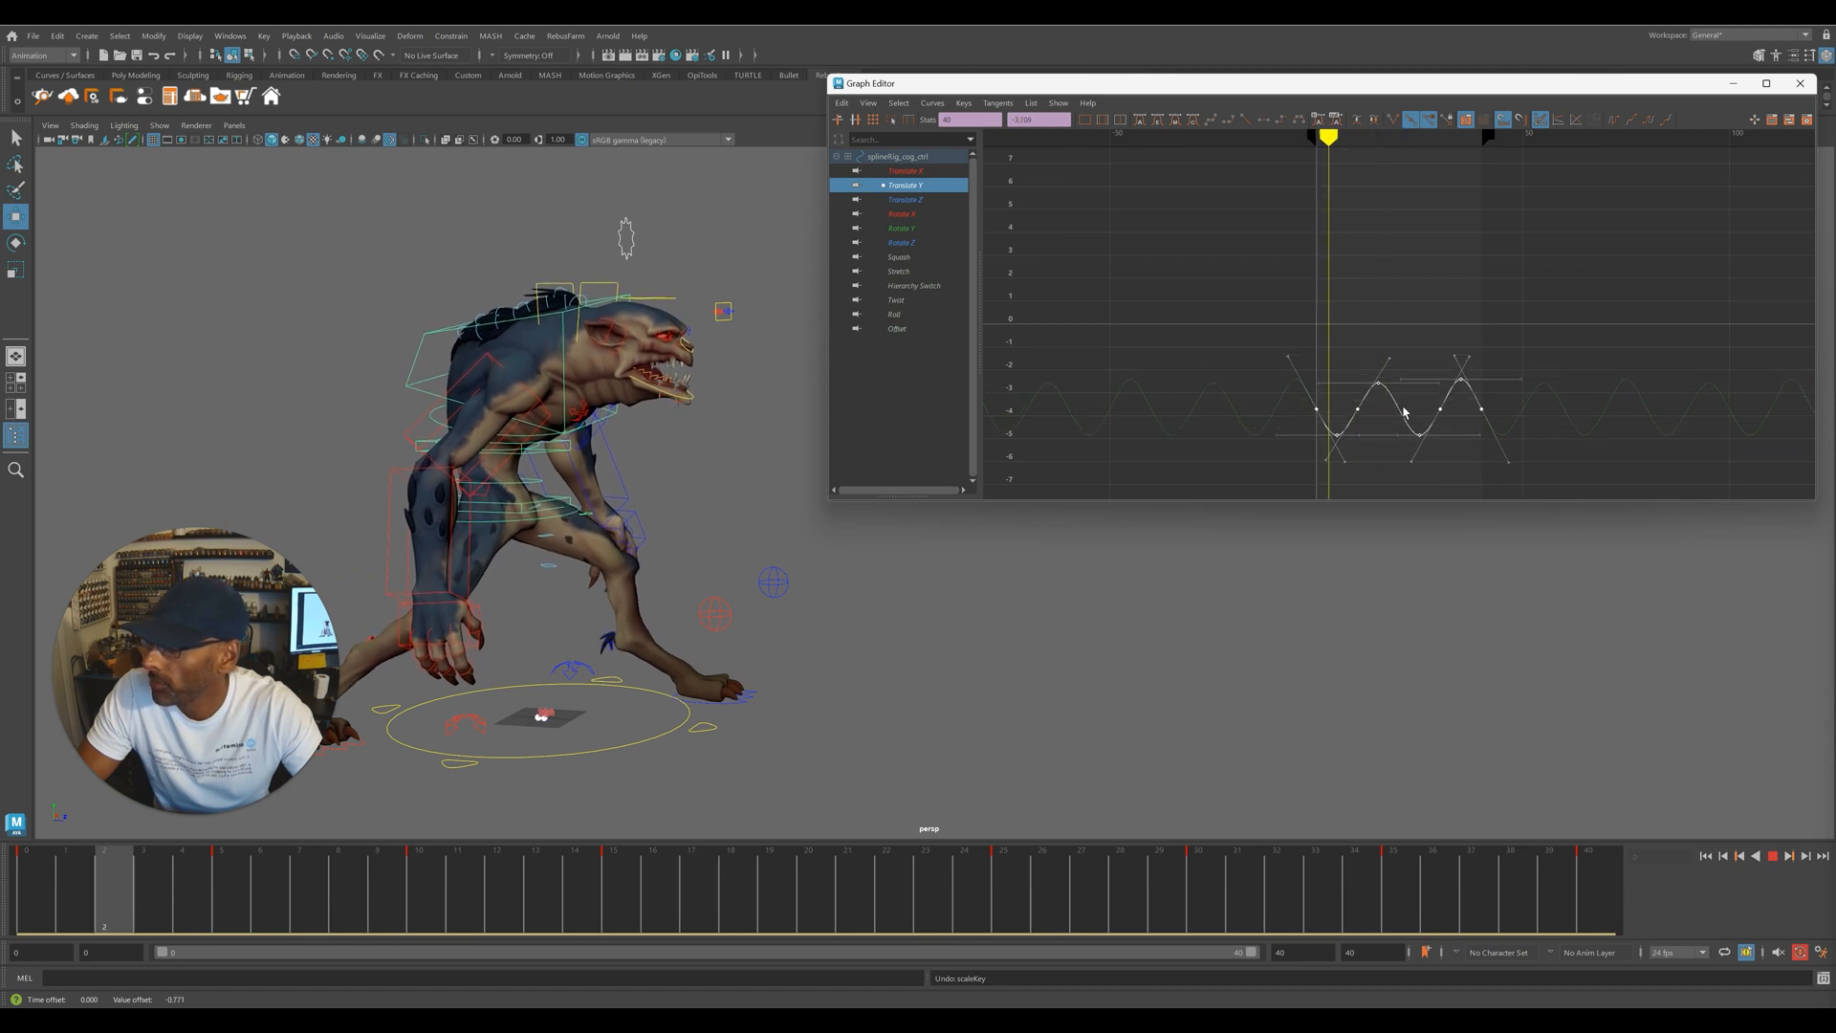
# - Inspect the creature's lowered body and leg motion from a closer angle during playback
pyautogui.scroll(5, 1406, 411)
pyautogui.keyDown('alt'); pyautogui.moveTo(918, 694); pyautogui.dragTo(1025, 693); pyautogui.keyUp('alt')
pyautogui.keyDown('alt'); pyautogui.moveTo(1026, 693); pyautogui.dragTo(1069, 611, button='middle'); pyautogui.keyUp('alt')
pyautogui.keyDown('alt'); pyautogui.moveTo(1068, 611); pyautogui.dragTo(1109, 612, button='right'); pyautogui.keyUp('alt')
pyautogui.keyDown('alt'); pyautogui.moveTo(937, 612); pyautogui.dragTo(618, 623, button='middle'); pyautogui.keyUp('alt')
pyautogui.keyDown('alt'); pyautogui.moveTo(842, 584); pyautogui.dragTo(955, 560, button='right'); pyautogui.keyUp('alt')
pyautogui.keyDown('alt'); pyautogui.moveTo(955, 560); pyautogui.dragTo(1035, 544, button='middle'); pyautogui.keyUp('alt')
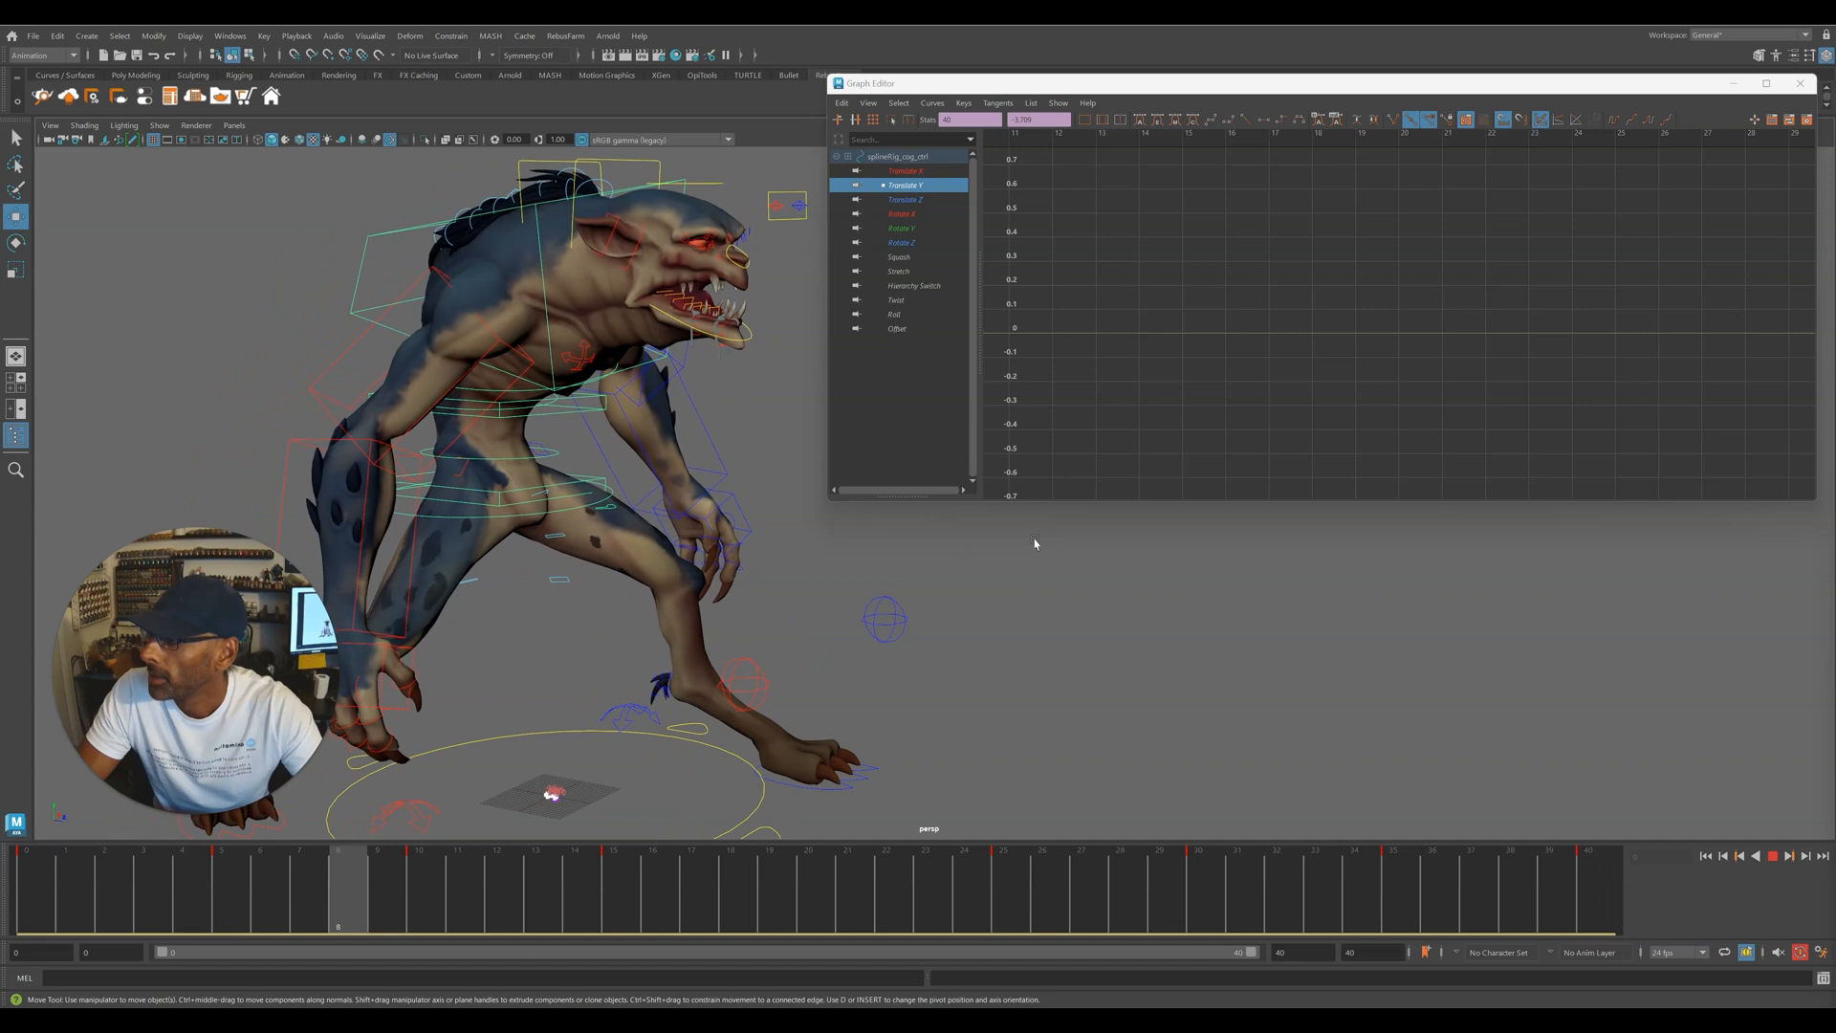
# - Scale the values of all the COG control's Translate Z keys by about 2.5
pyautogui.click(932, 198)
pyautogui.press('f')
pyautogui.moveTo(1238, 238); pyautogui.dragTo(1640, 440)
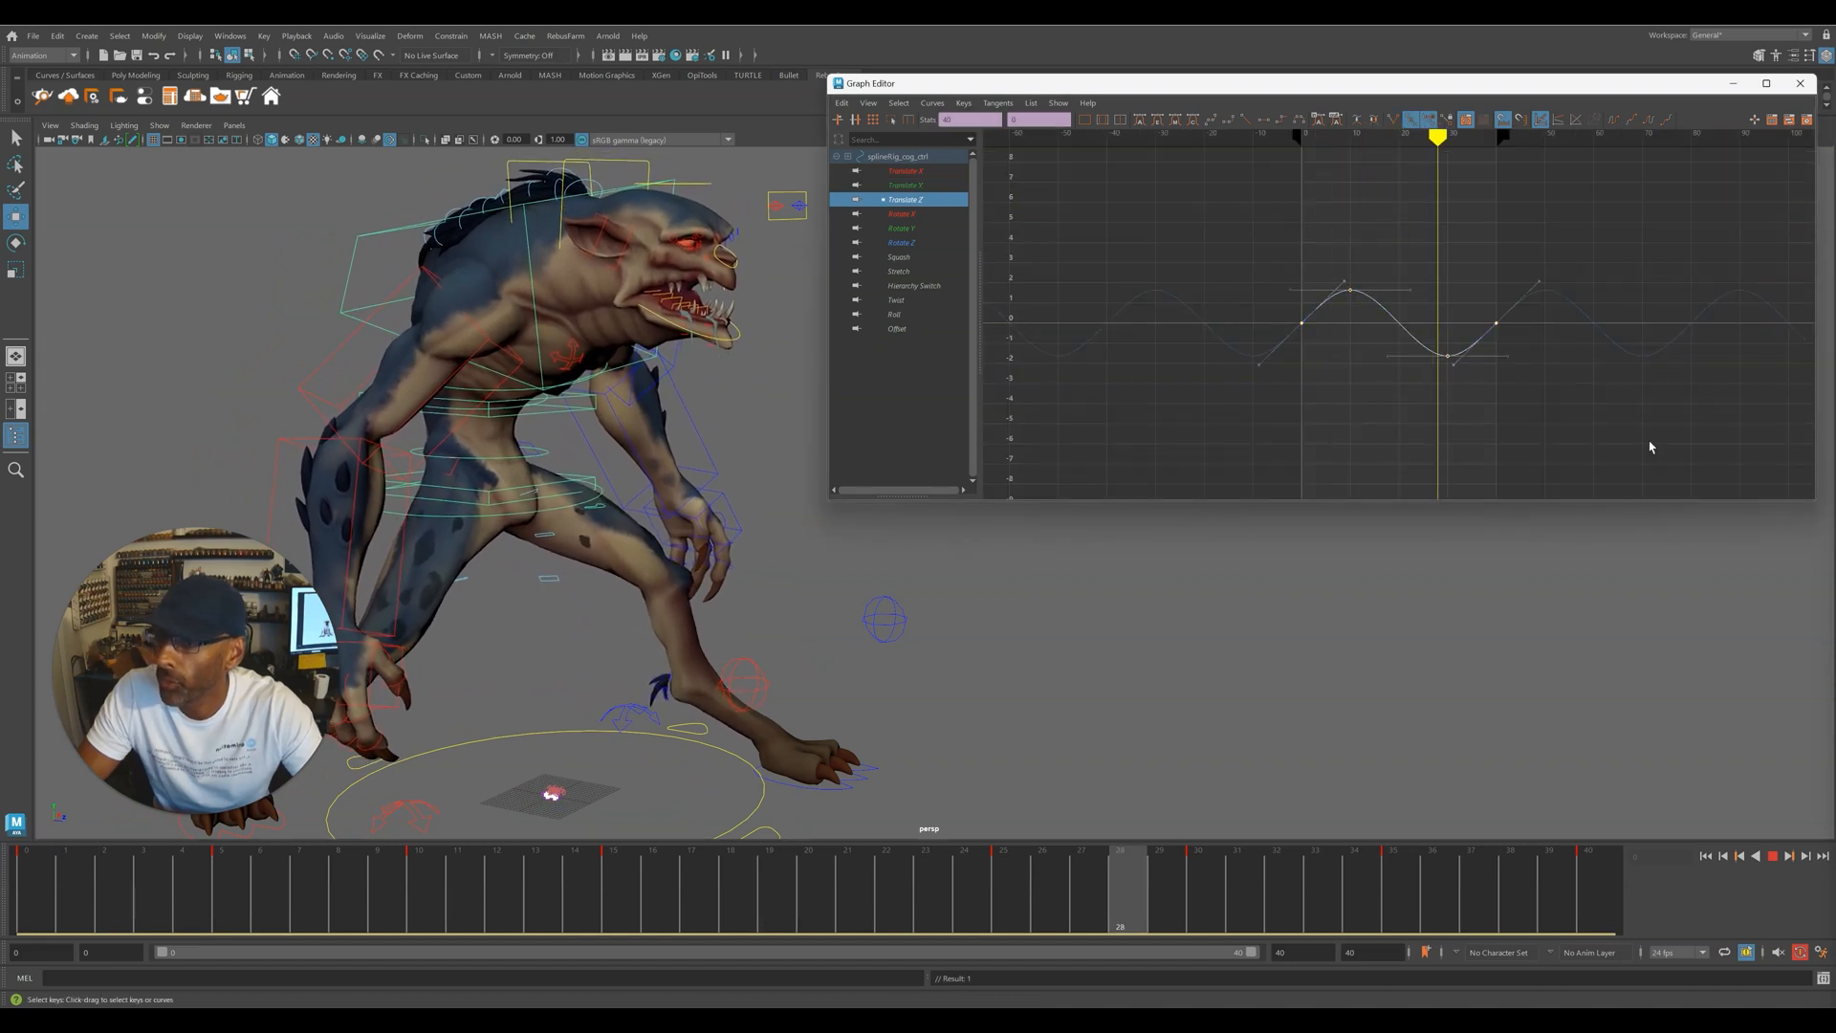
pyautogui.press('r')
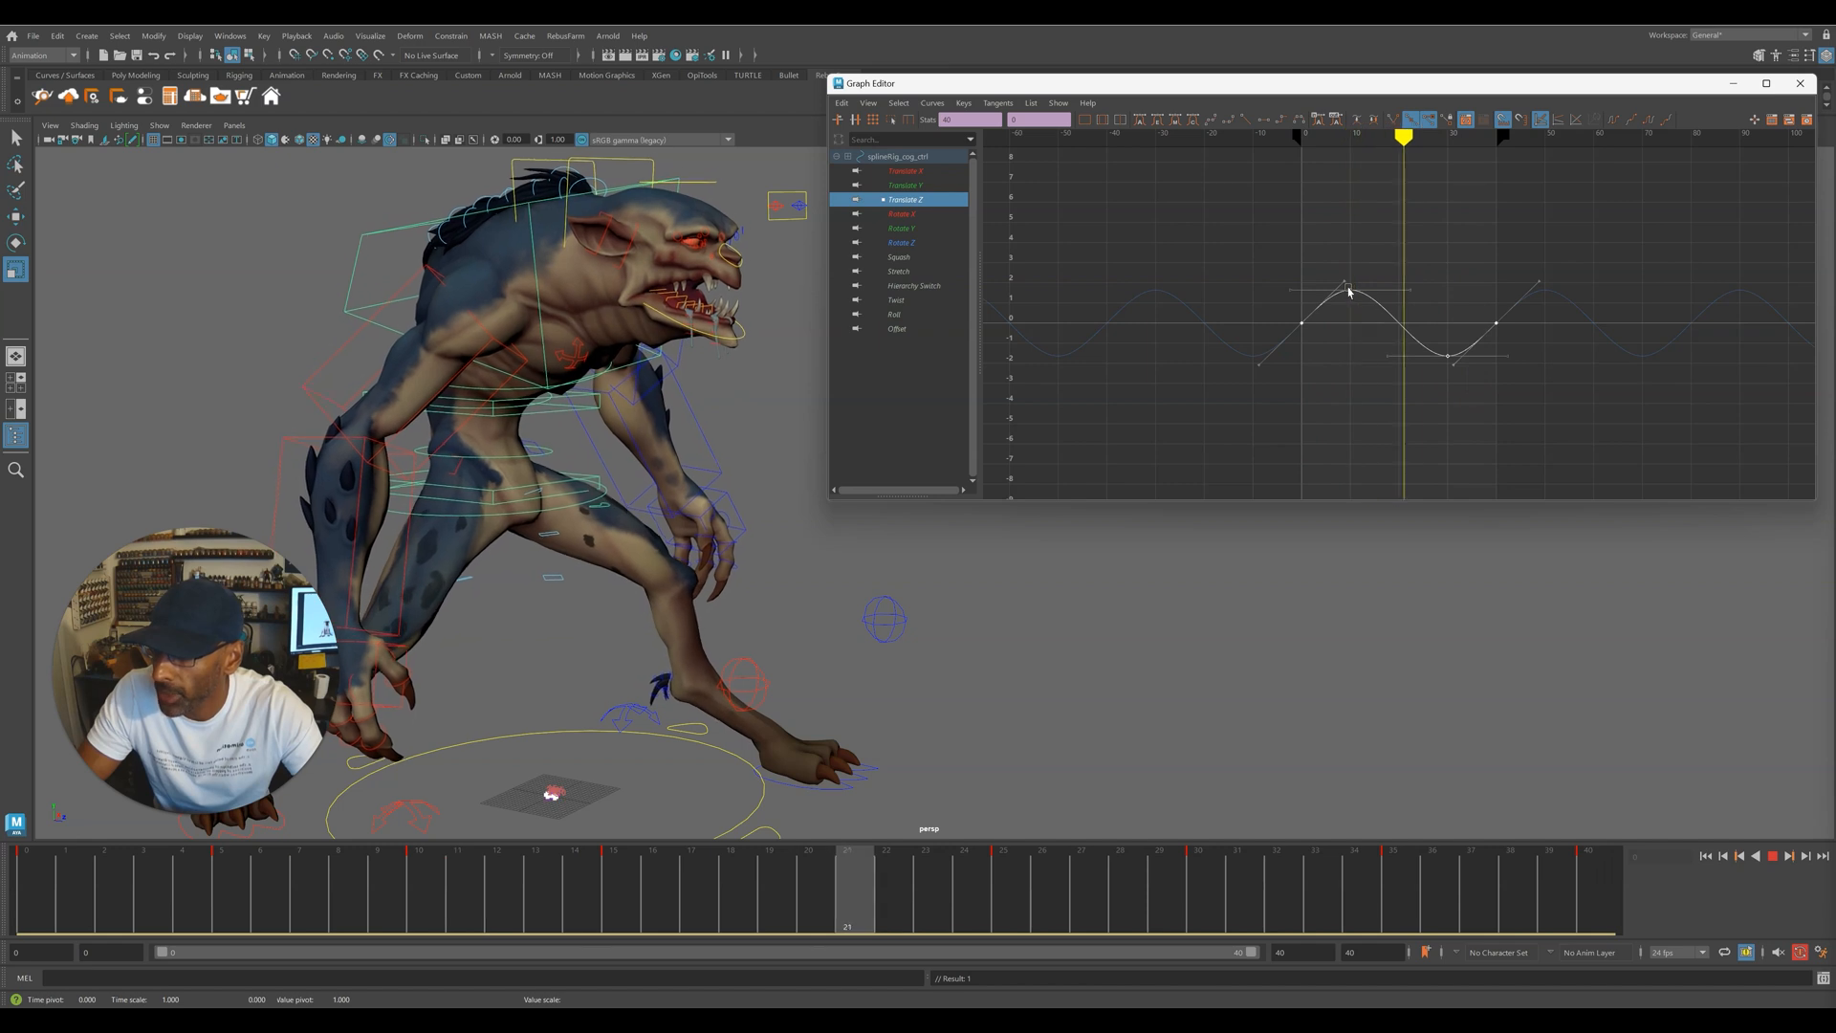
pyautogui.keyDown('shift'); pyautogui.moveTo(1351, 290); pyautogui.dragTo(1350, 279, button='middle'); pyautogui.keyUp('shift')
pyautogui.hotkey('ctrl', 'z')
pyautogui.press('f')
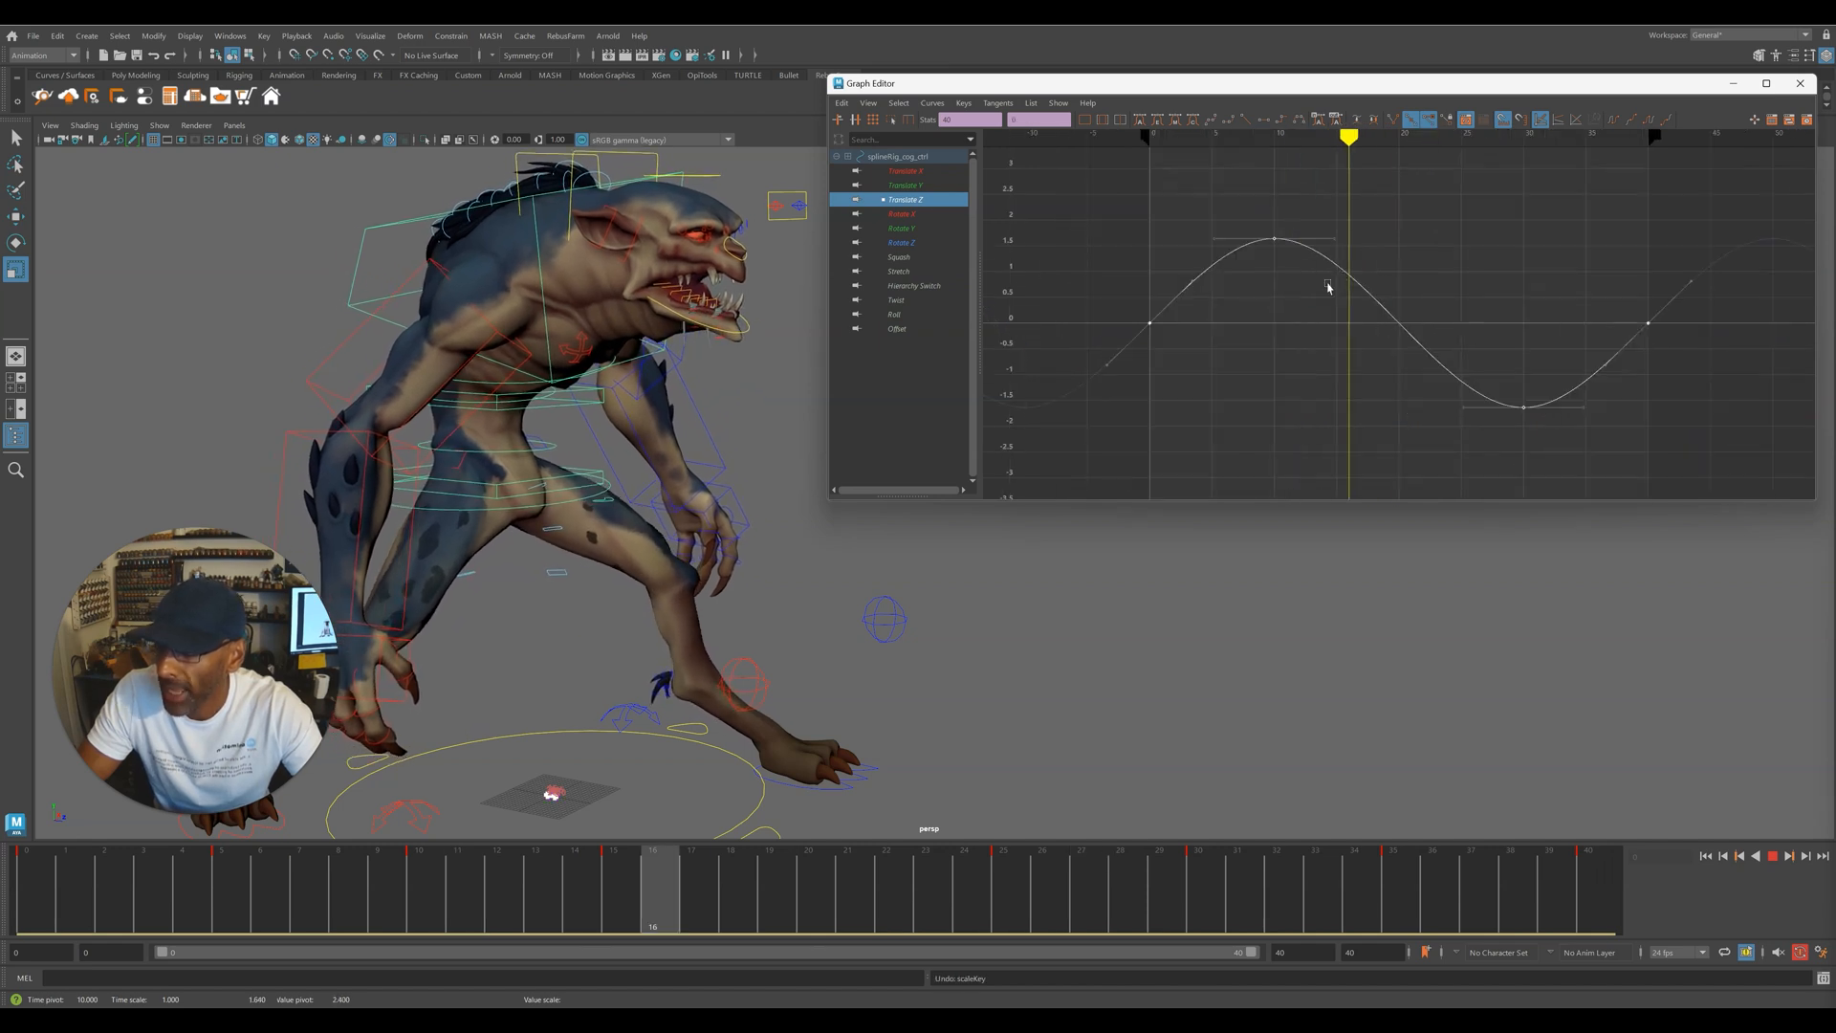
pyautogui.keyDown('shift'); pyautogui.moveTo(1146, 327); pyautogui.dragTo(1151, 309, button='middle'); pyautogui.keyUp('shift')
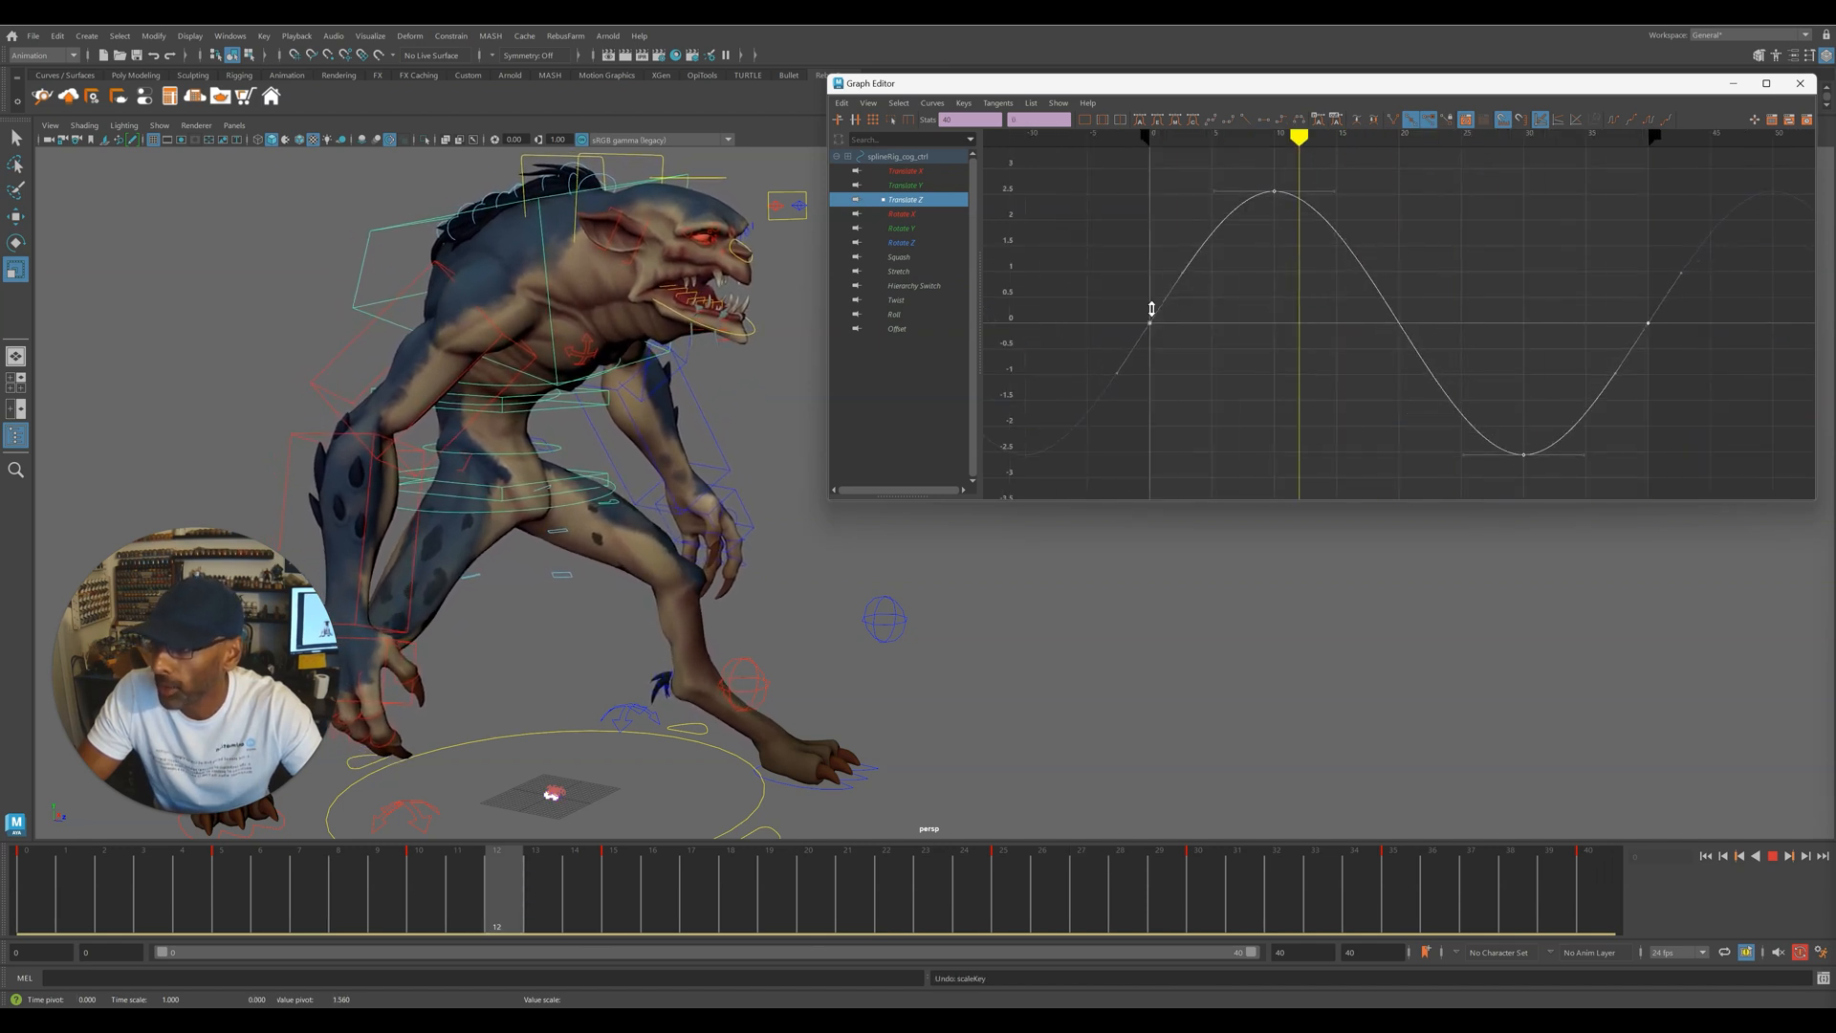
pyautogui.press('f')
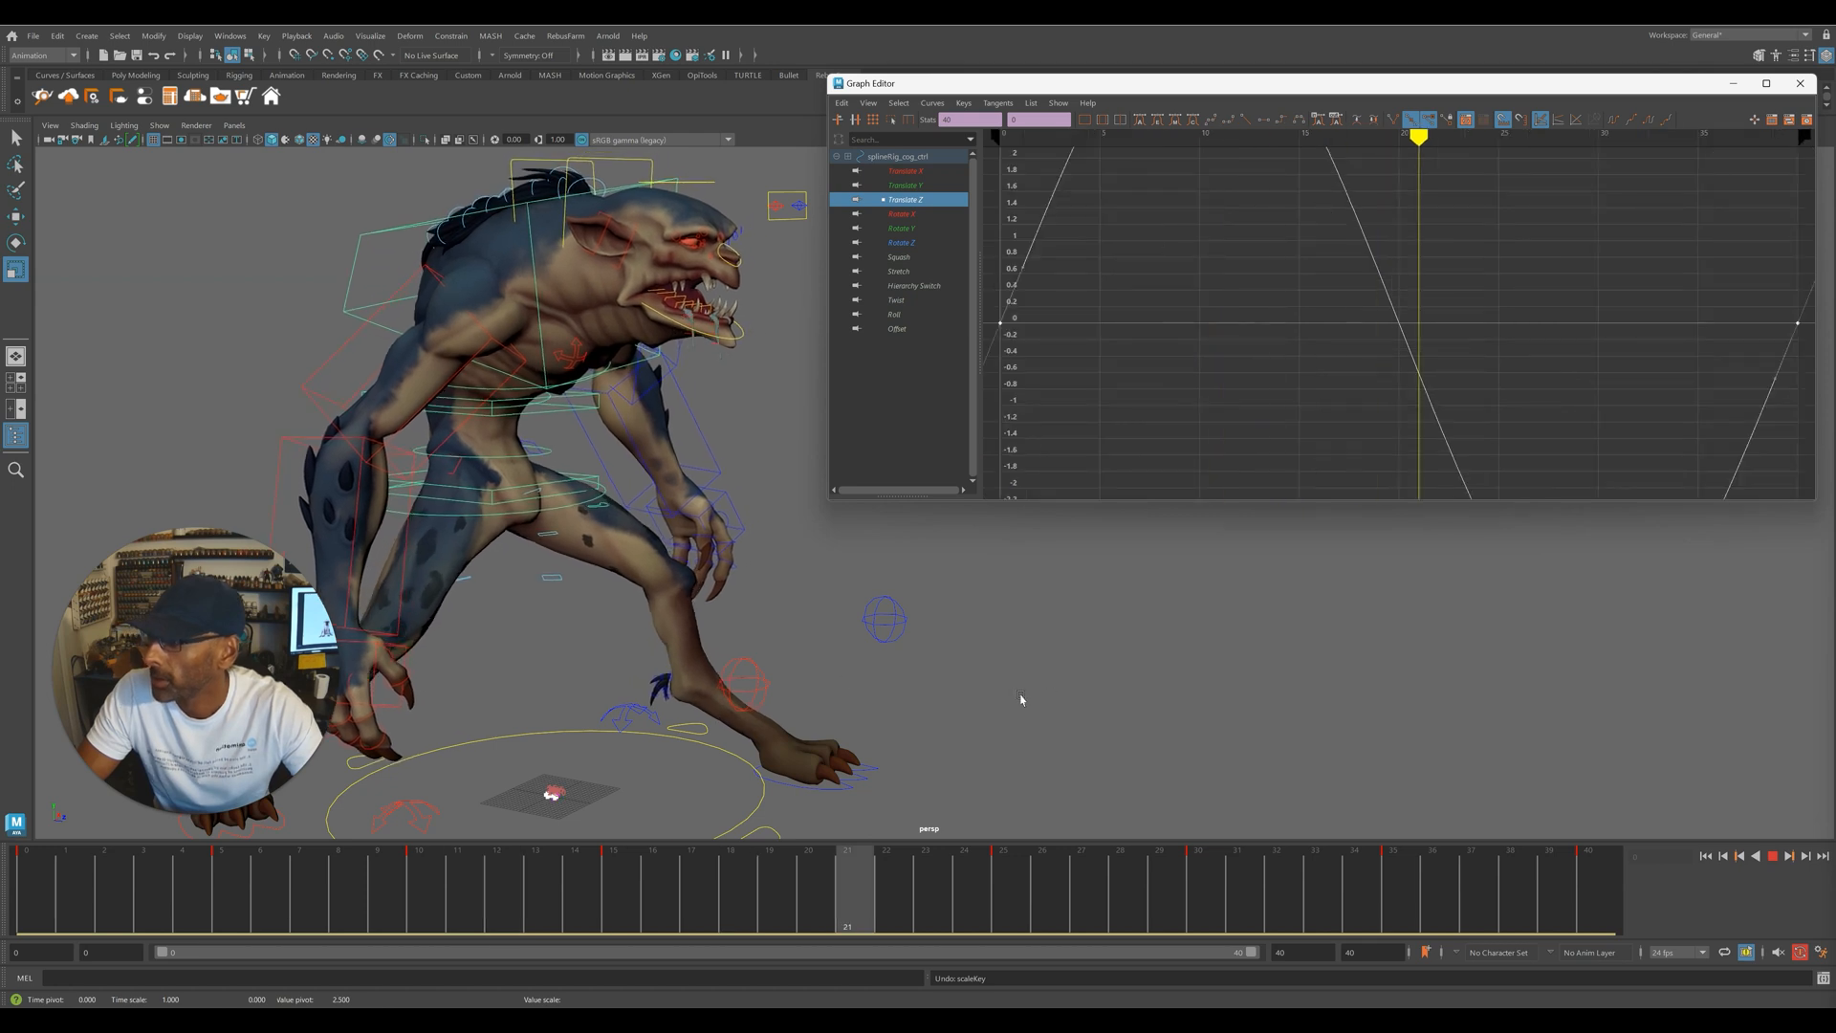
# - Check the sway from the side and scale the Translate Z curve down to a peak of about 2.5
pyautogui.scroll(-3, 1021, 698)
pyautogui.keyDown('alt'); pyautogui.moveTo(705, 673); pyautogui.dragTo(739, 666); pyautogui.keyUp('alt')
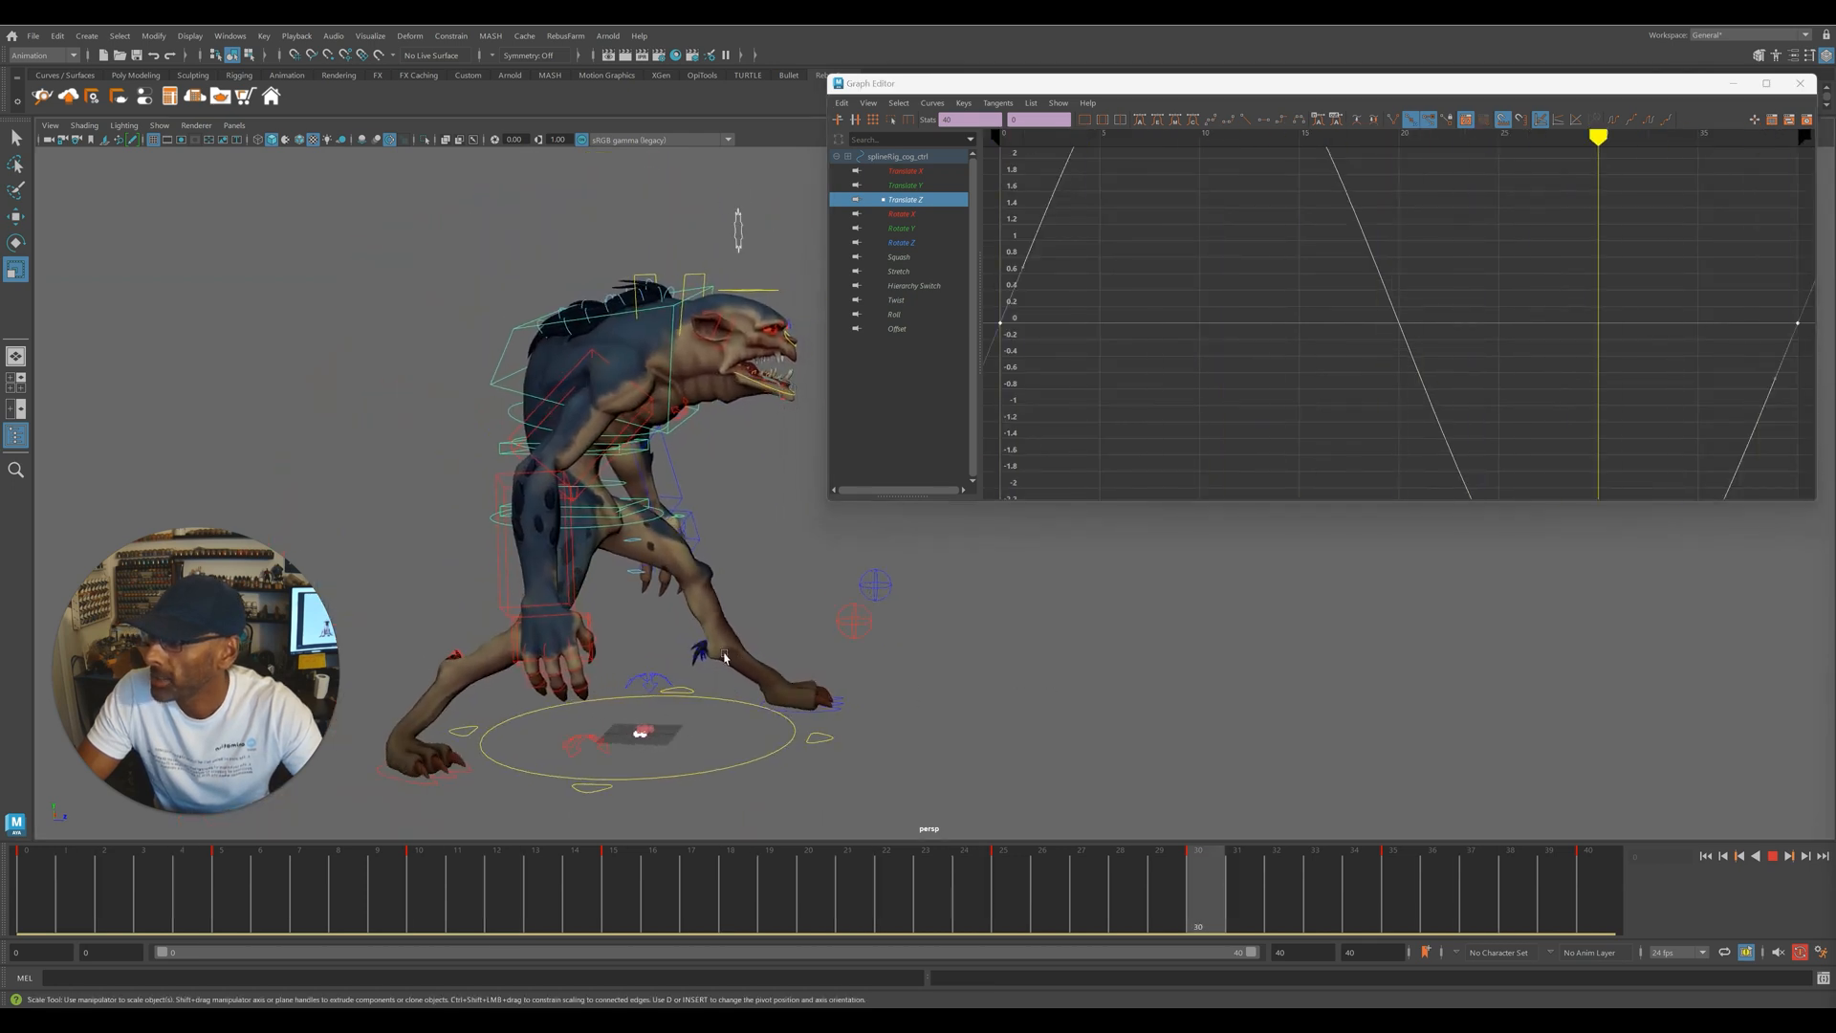
pyautogui.press('f')
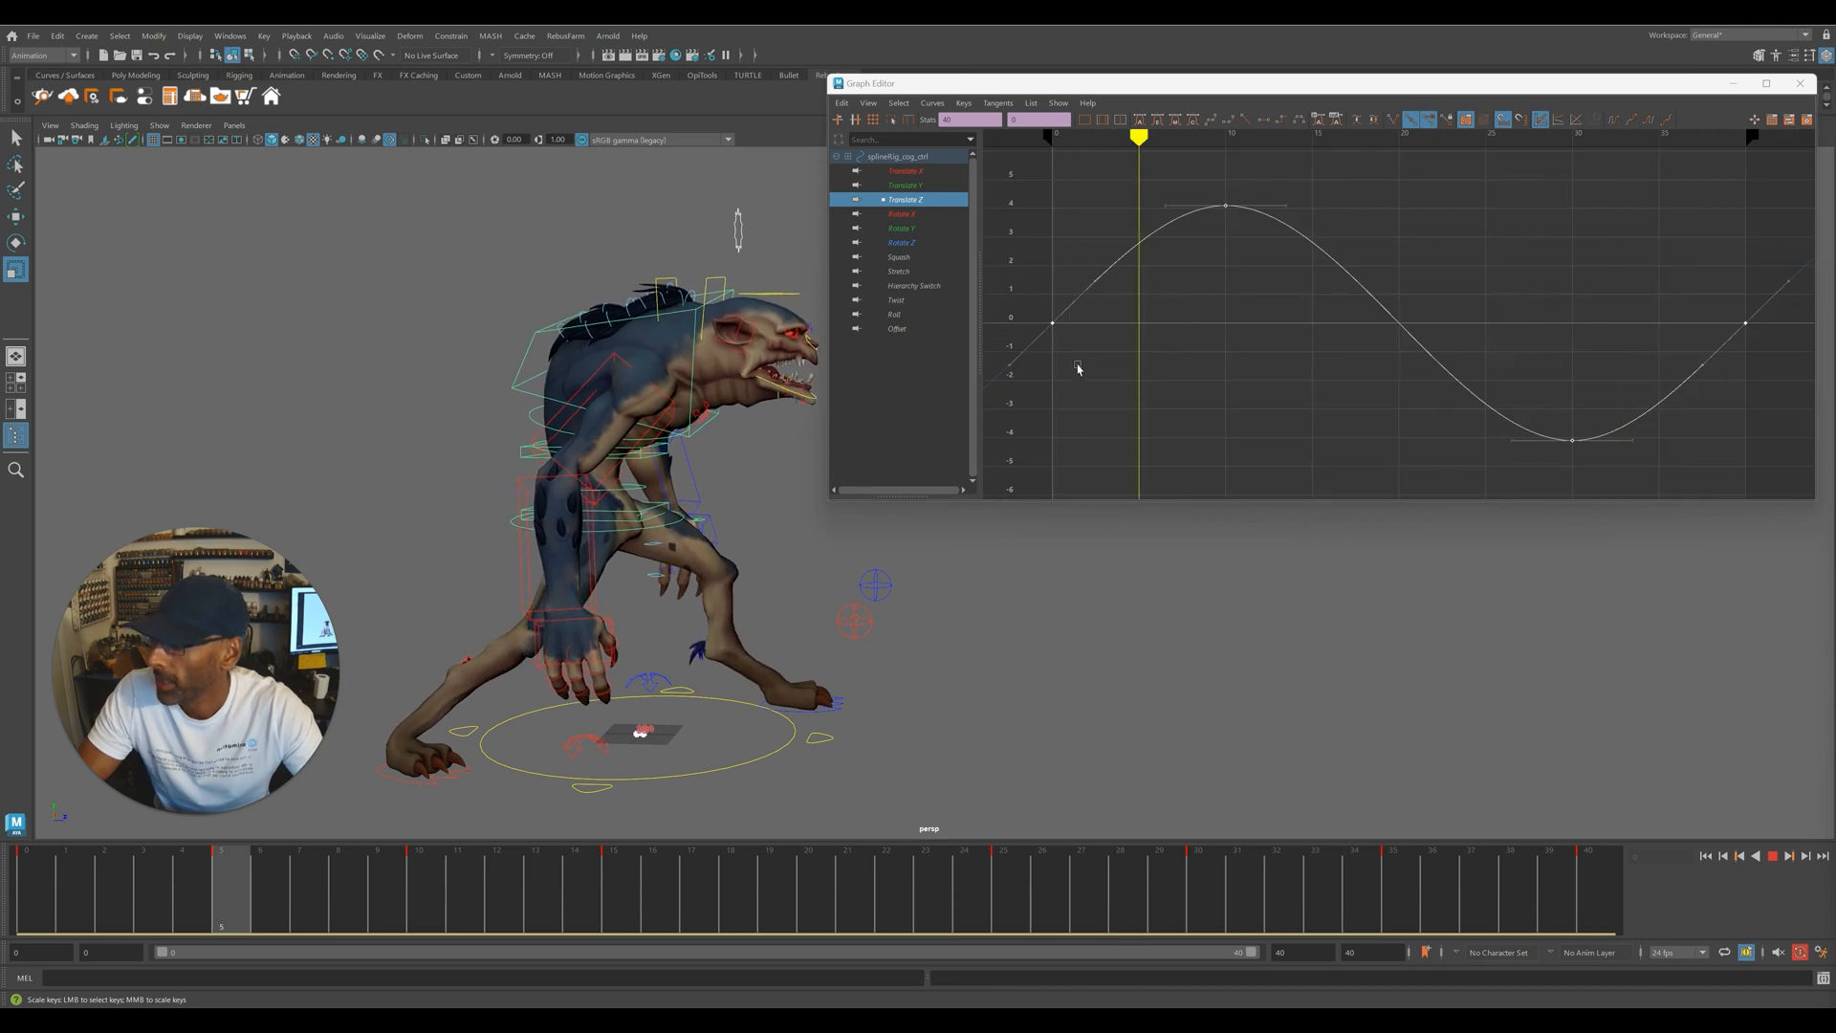
pyautogui.click(1052, 321)
pyautogui.moveTo(1051, 321); pyautogui.dragTo(1052, 334)
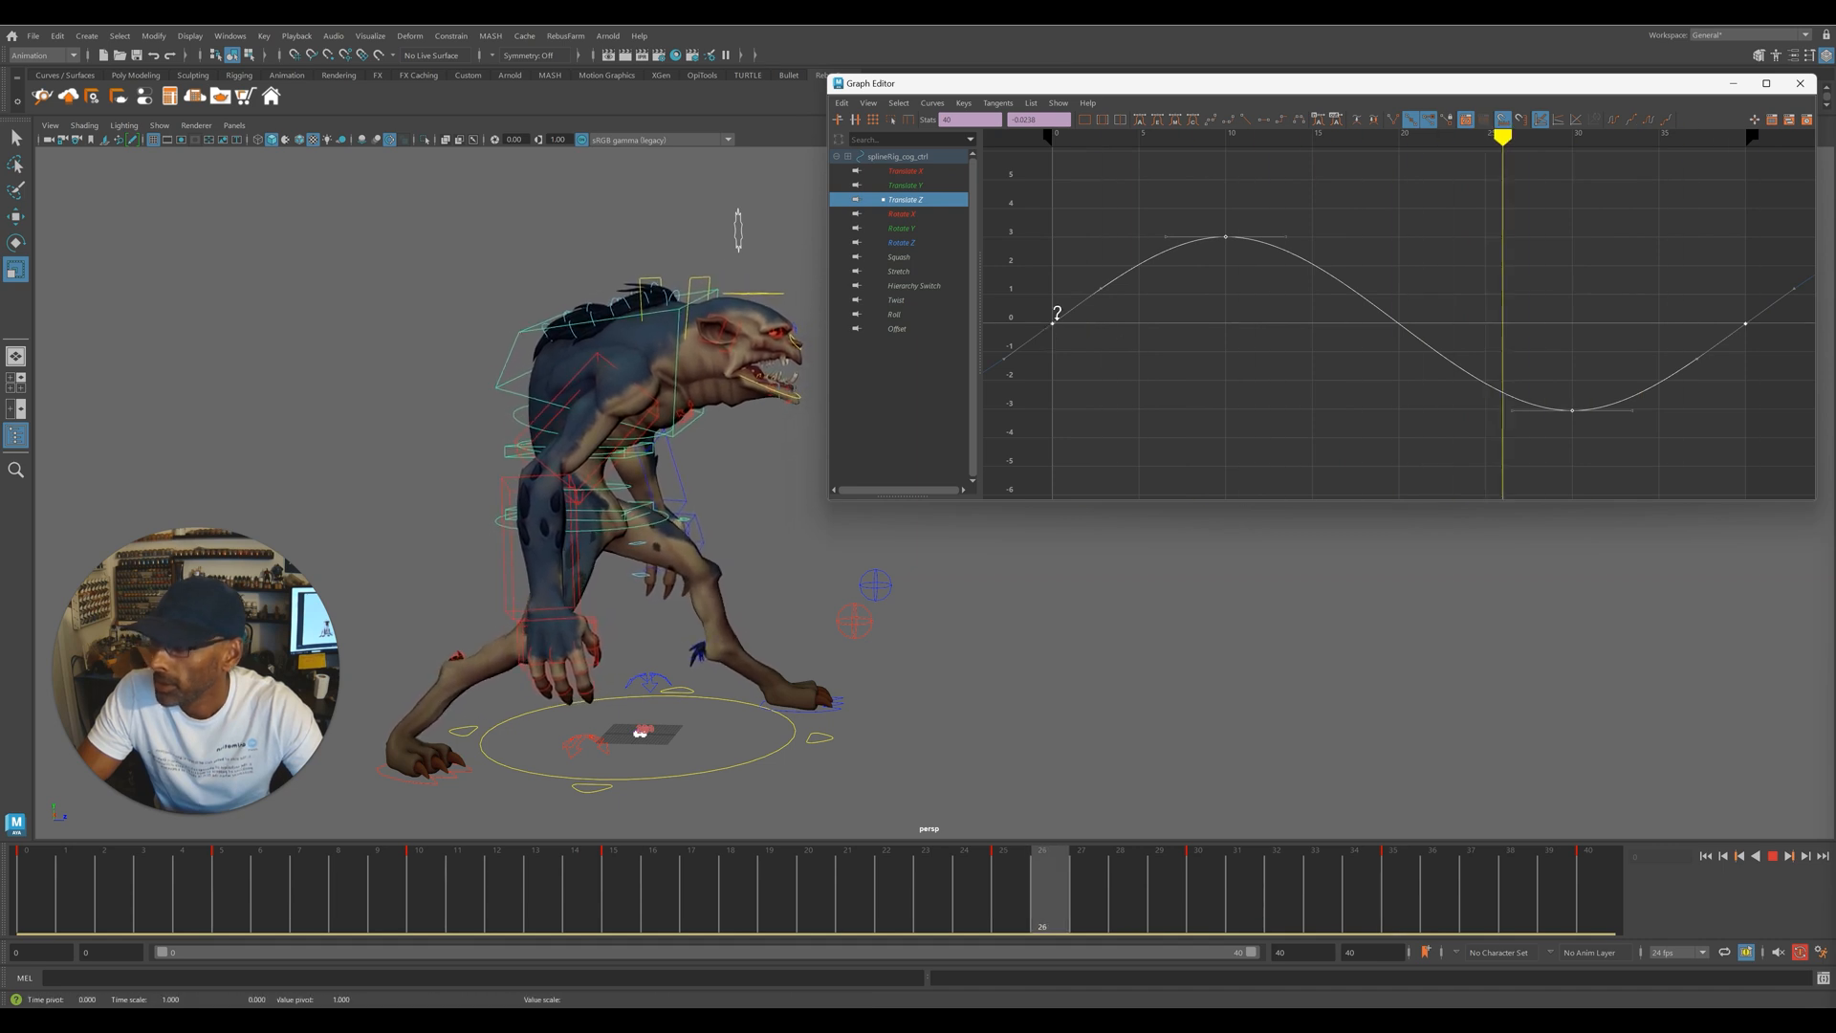
pyautogui.scroll(5, 1061, 393)
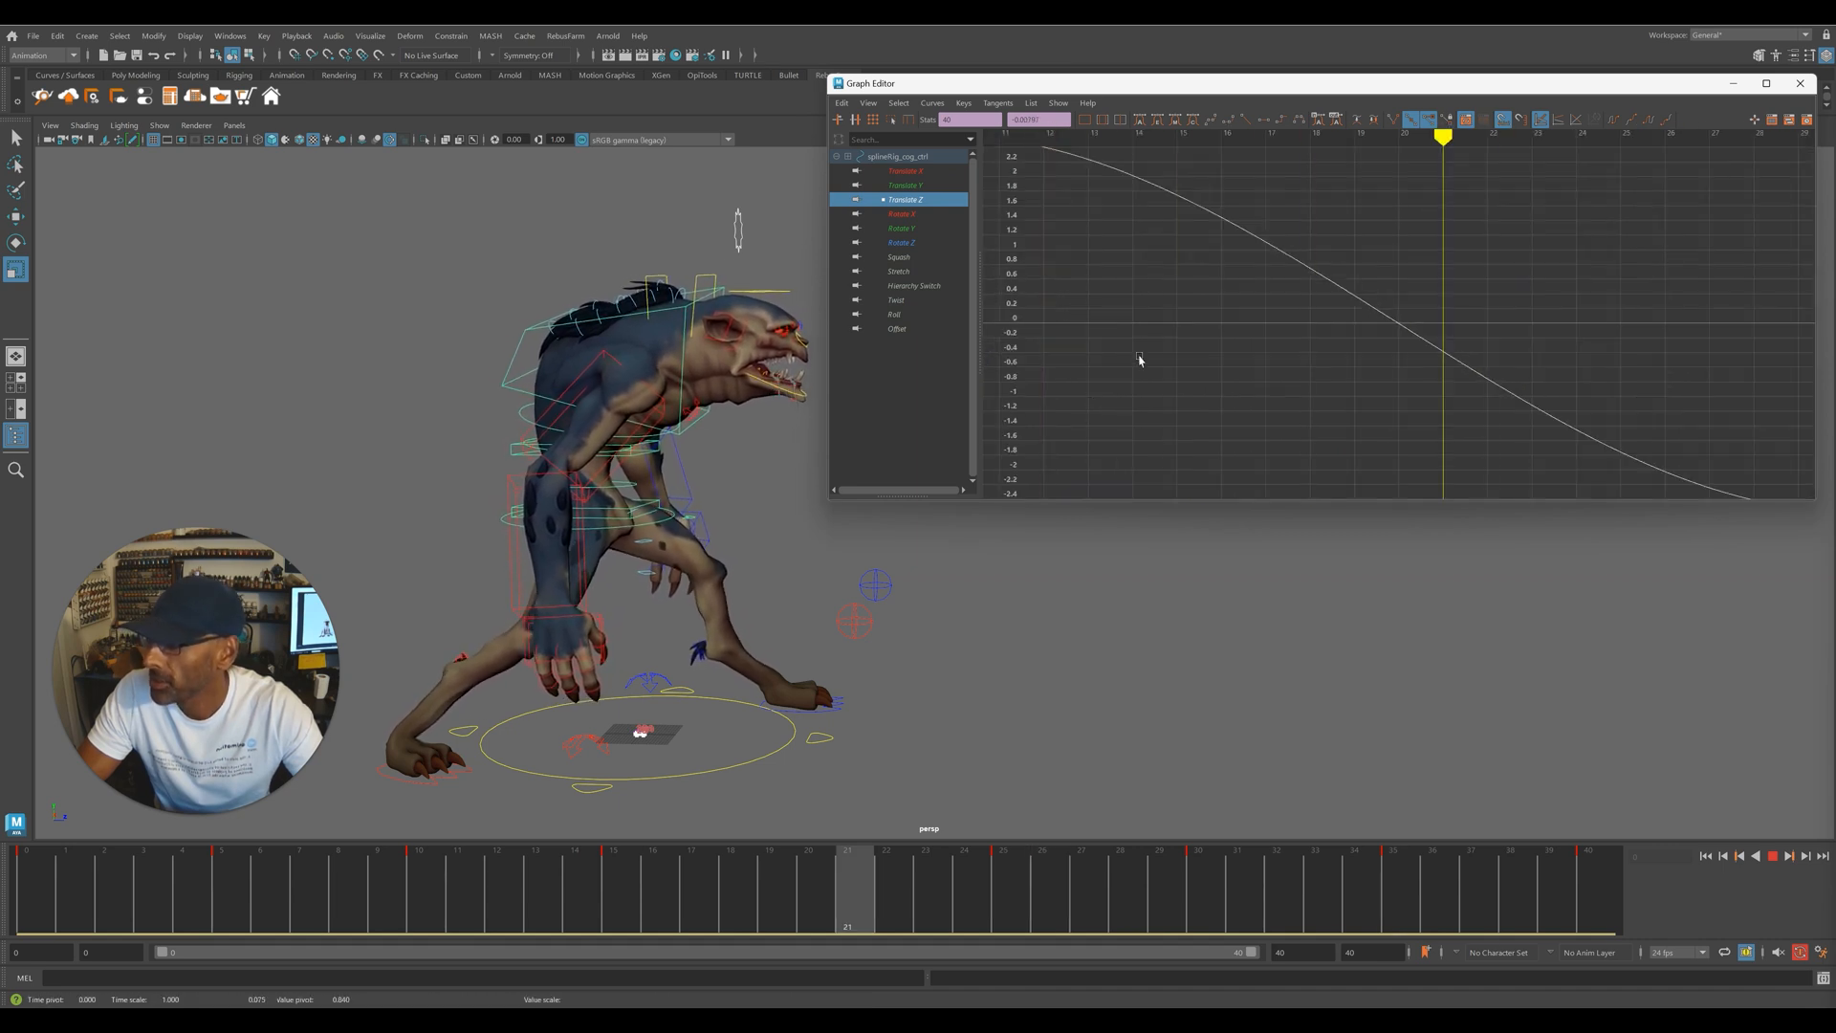
# - Select all Translate Y keys of the COG control and lower the curve's centre to about -4.1
pyautogui.click(905, 185)
pyautogui.moveTo(1155, 234); pyautogui.dragTo(1590, 427)
pyautogui.press('w')
pyautogui.keyDown('shift'); pyautogui.moveTo(1344, 386); pyautogui.dragTo(1344, 414, button='middle'); pyautogui.keyUp('shift')
pyautogui.press('f')
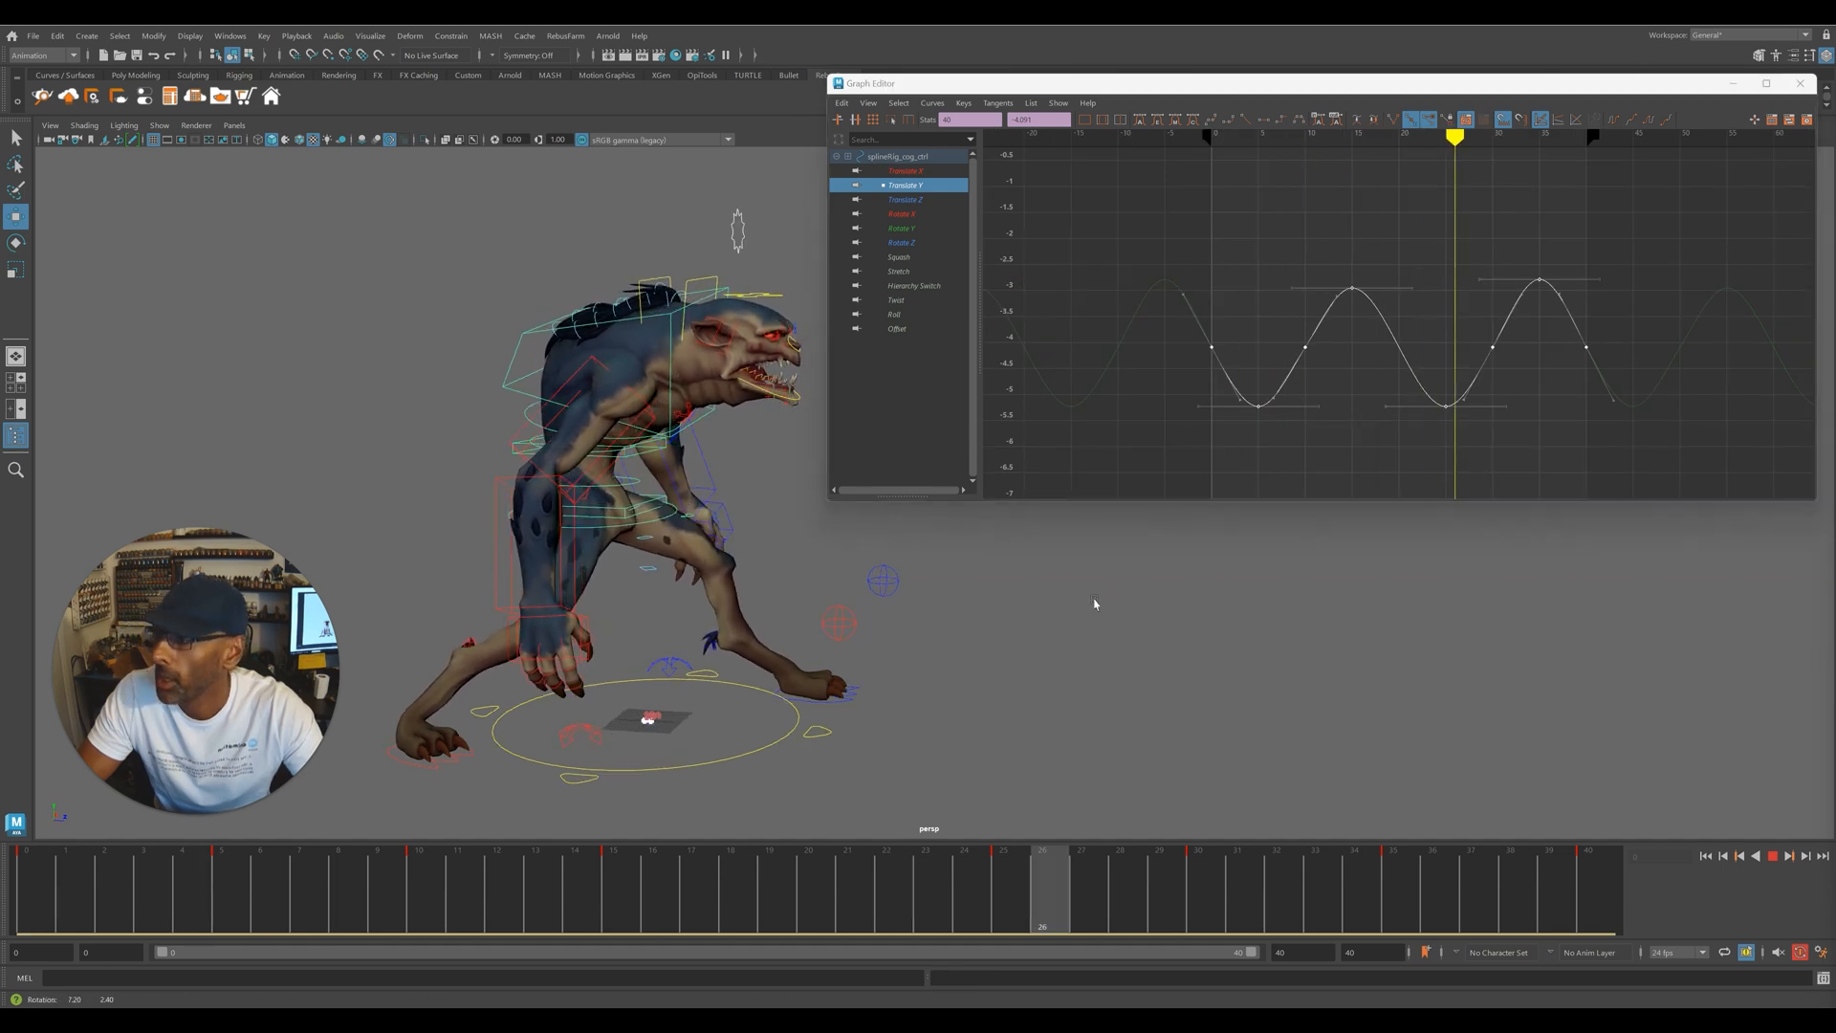
# - Inspect the creature's body and leg motion from several angles during playback, ending with playback stopped
pyautogui.keyDown('alt'); pyautogui.moveTo(765, 633); pyautogui.dragTo(574, 637); pyautogui.keyUp('alt')
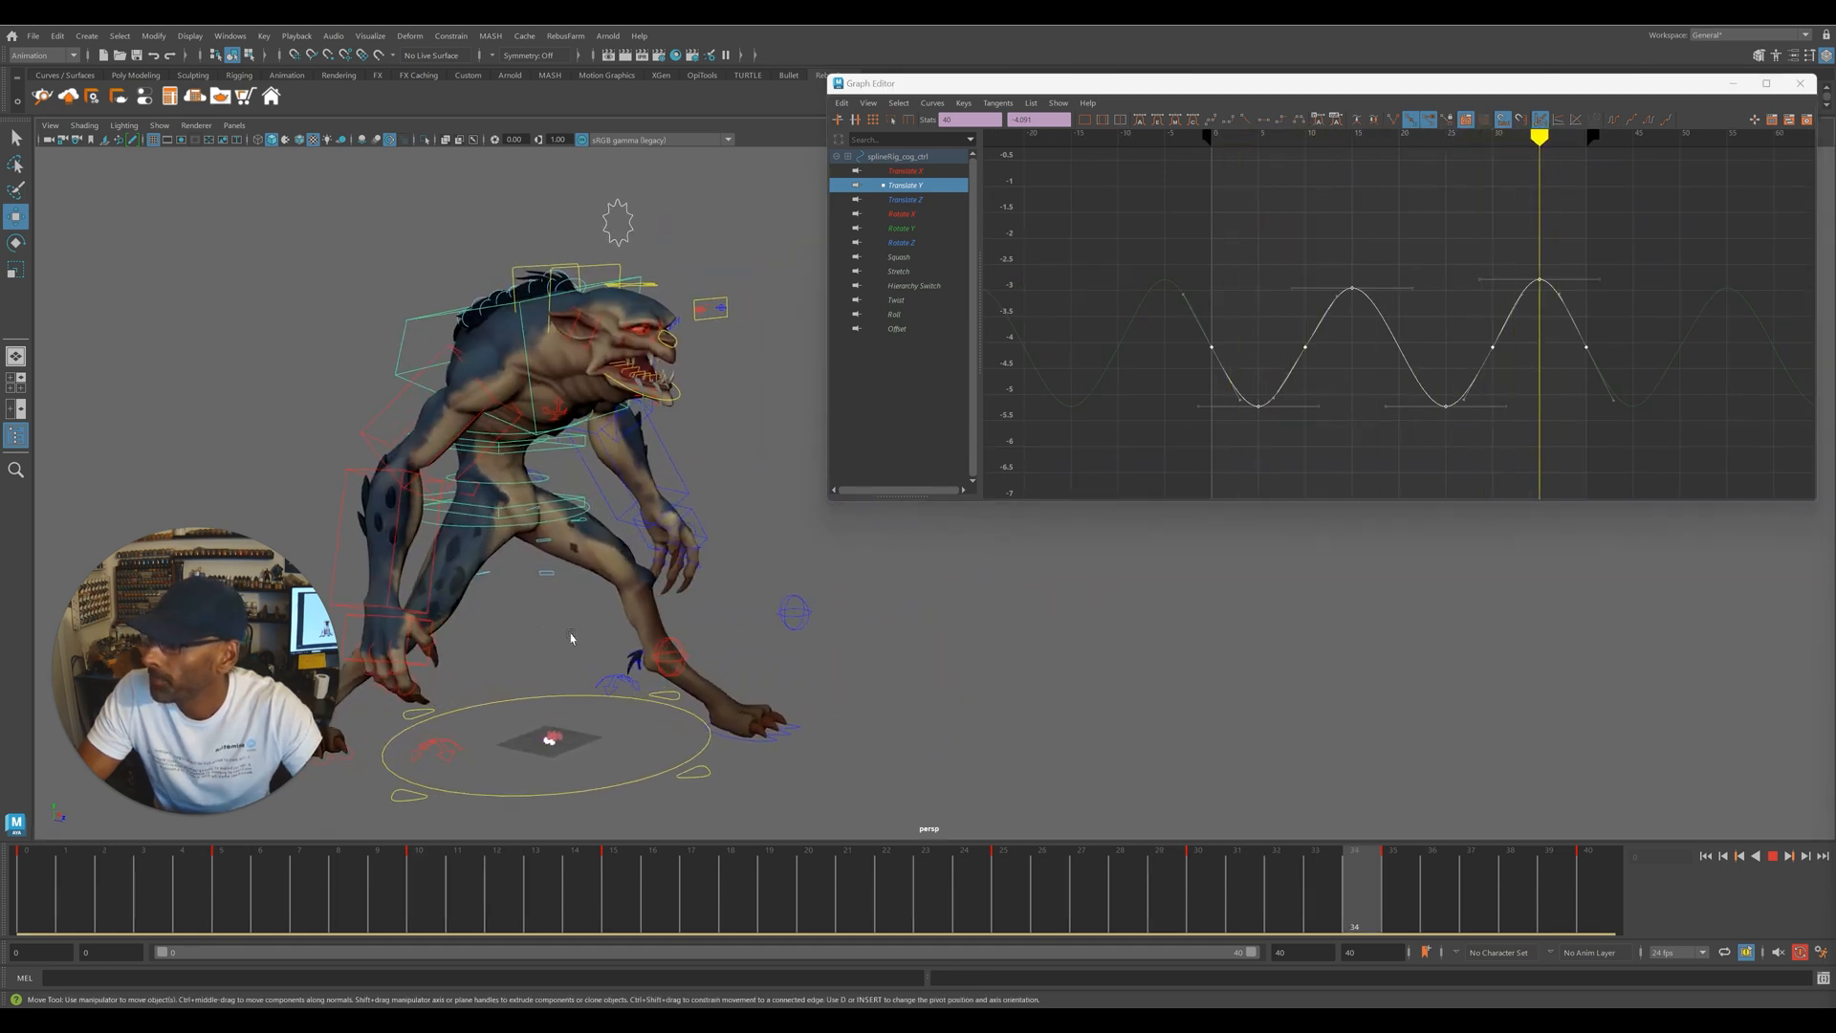
pyautogui.keyDown('alt'); pyautogui.moveTo(685, 639); pyautogui.dragTo(754, 654, button='middle'); pyautogui.keyUp('alt')
pyautogui.keyDown('alt'); pyautogui.moveTo(754, 655); pyautogui.dragTo(709, 656); pyautogui.keyUp('alt')
pyautogui.keyDown('alt'); pyautogui.moveTo(565, 701); pyautogui.dragTo(705, 680, button='right'); pyautogui.keyUp('alt')
pyautogui.keyDown('alt'); pyautogui.moveTo(612, 680); pyautogui.dragTo(723, 679); pyautogui.keyUp('alt')
pyautogui.keyDown('alt'); pyautogui.moveTo(723, 679); pyautogui.dragTo(853, 685, button='middle'); pyautogui.keyUp('alt')
pyautogui.keyDown('alt'); pyautogui.moveTo(838, 669); pyautogui.dragTo(857, 688); pyautogui.keyUp('alt')
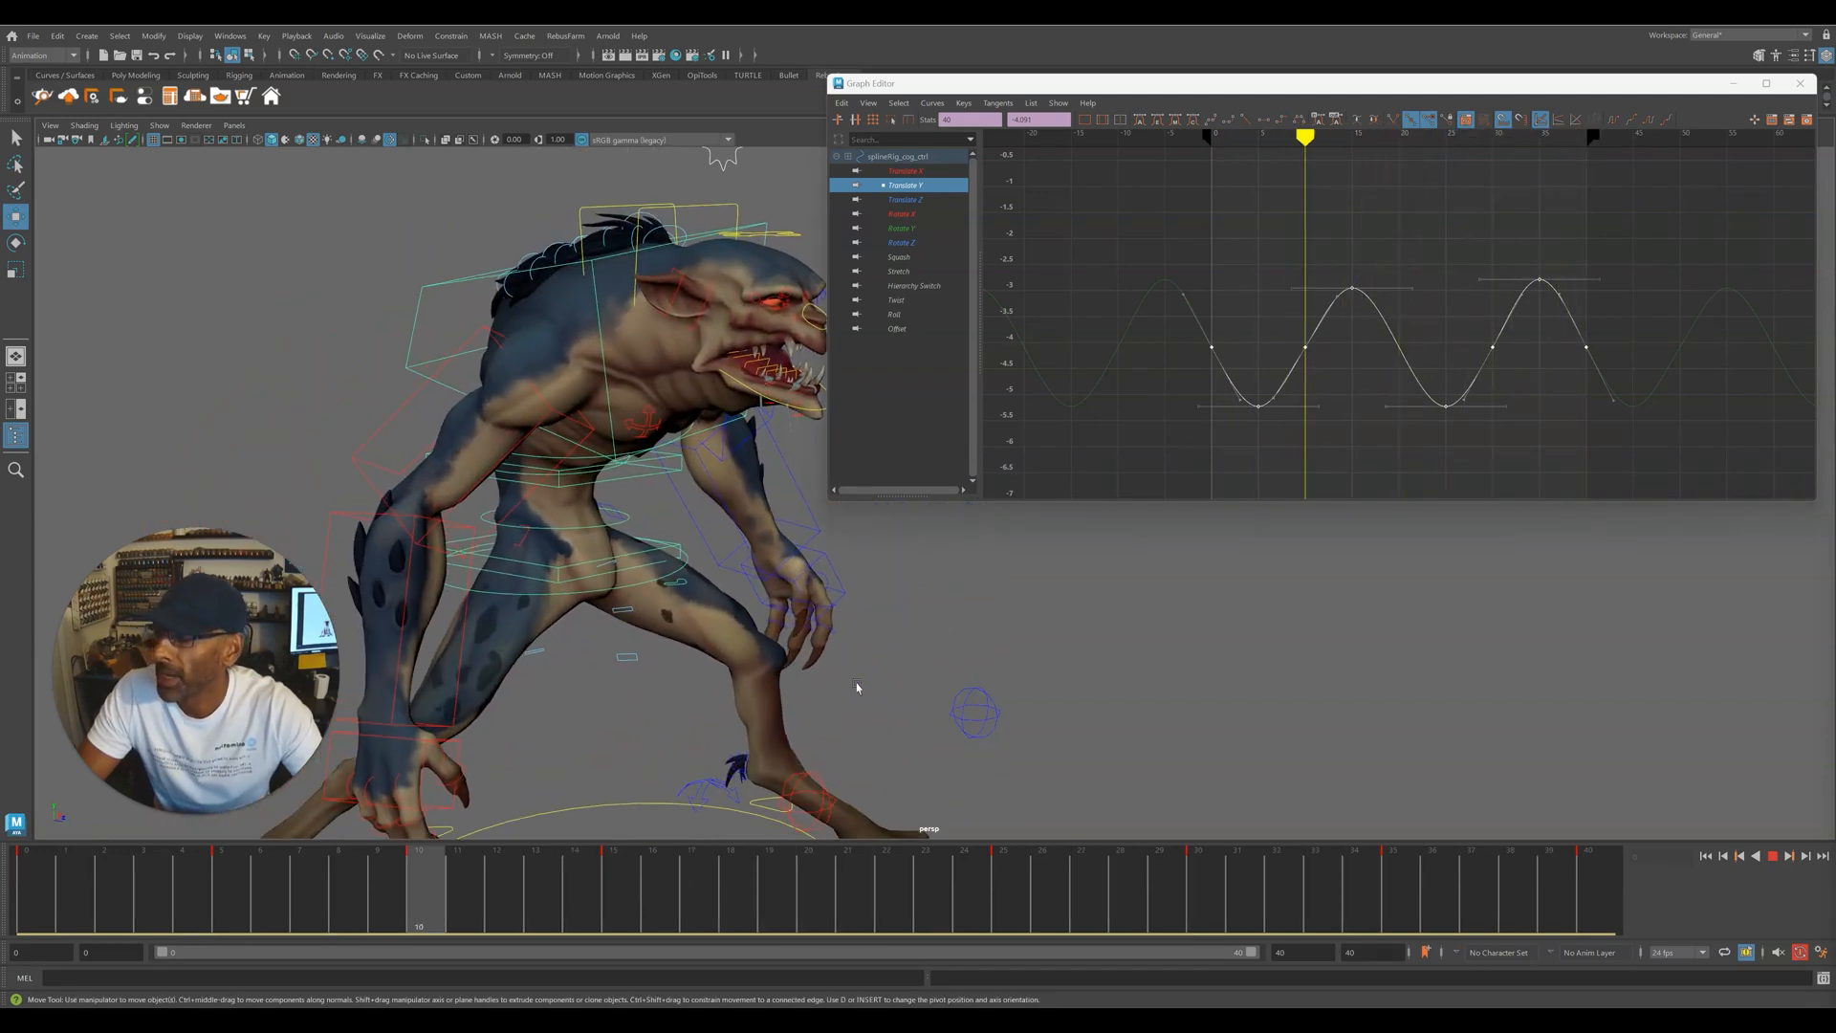
pyautogui.press('q')
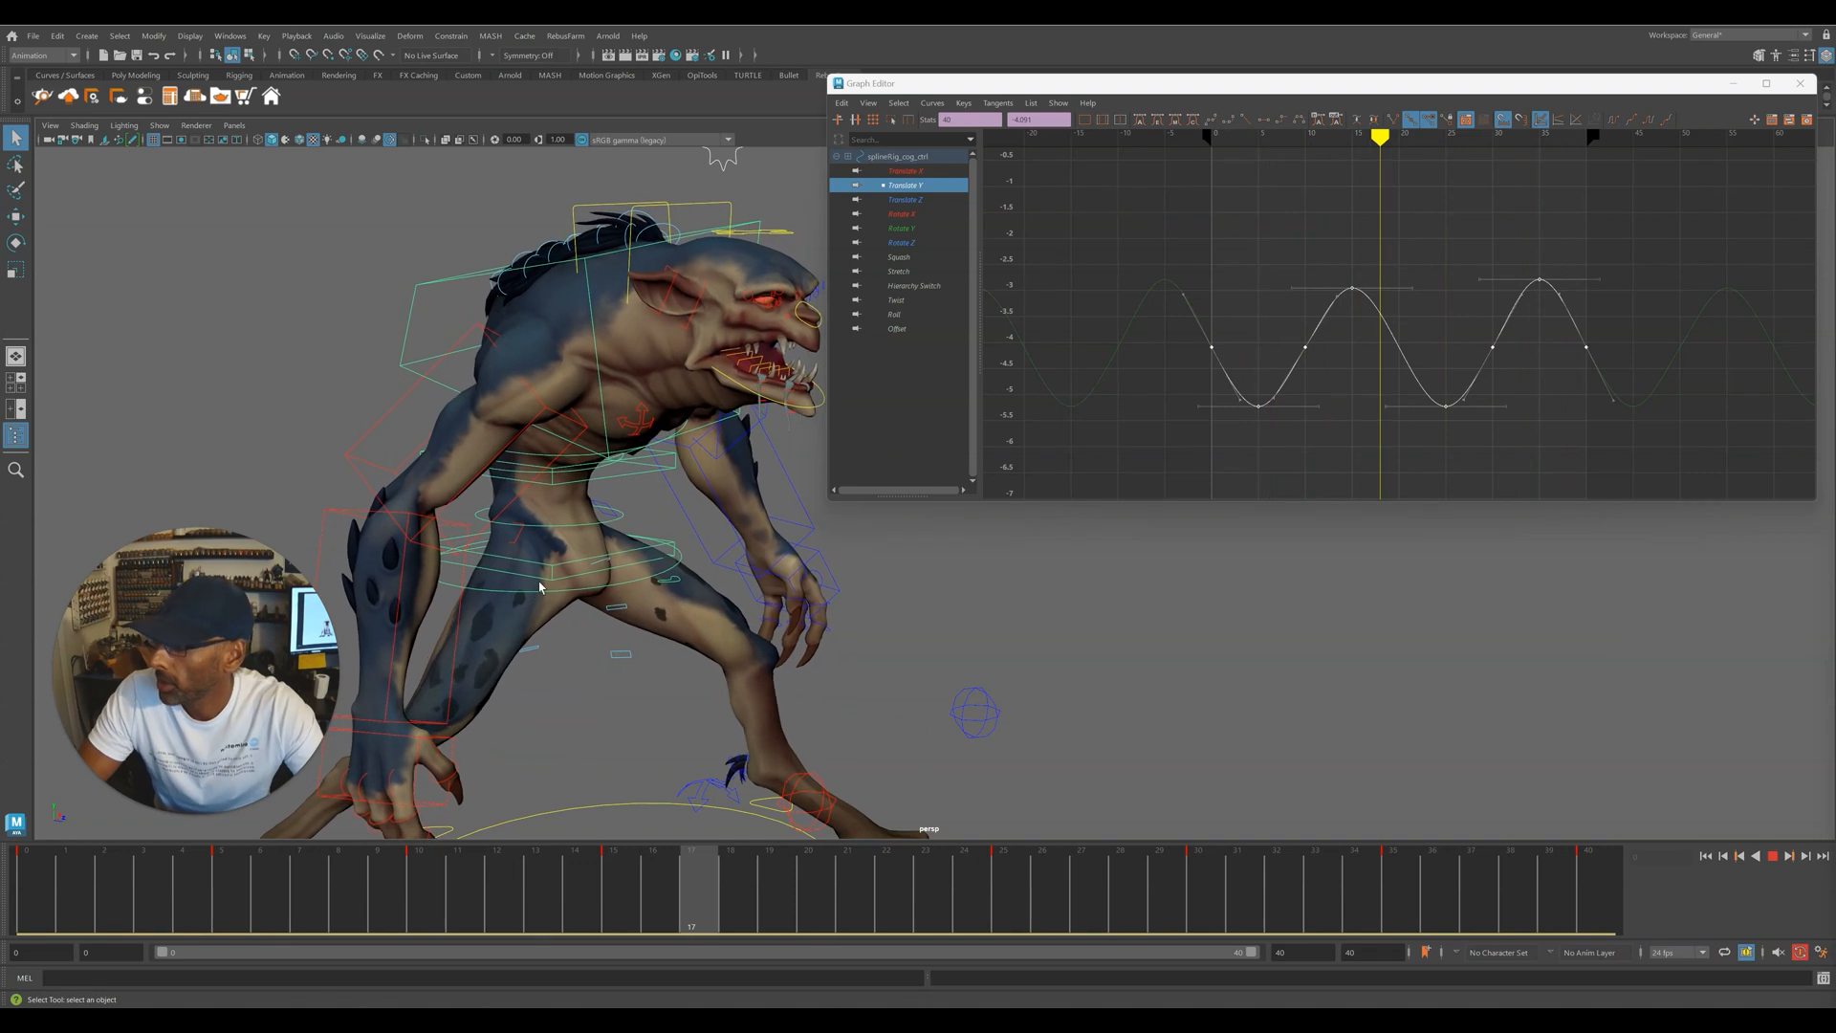
pyautogui.press('Escape')
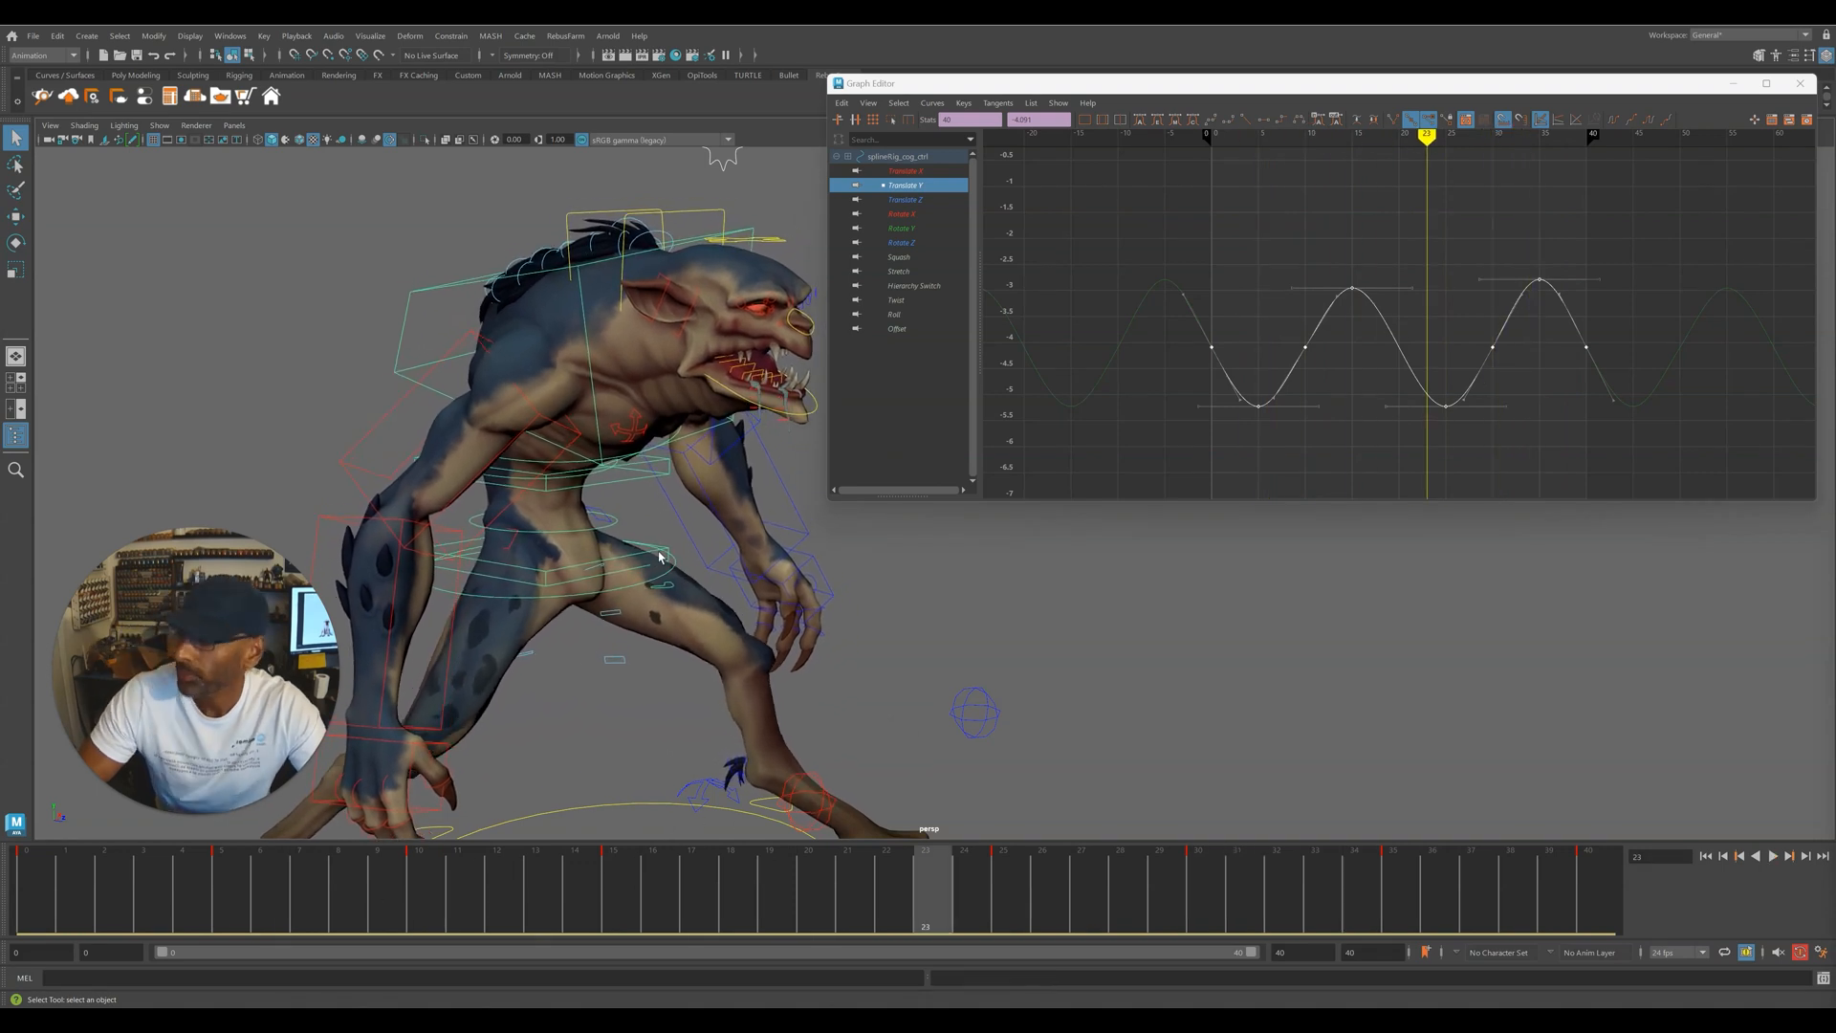
# - Copy the COG control's Translate Z curve with the current time at frame 0
pyautogui.click(633, 558)
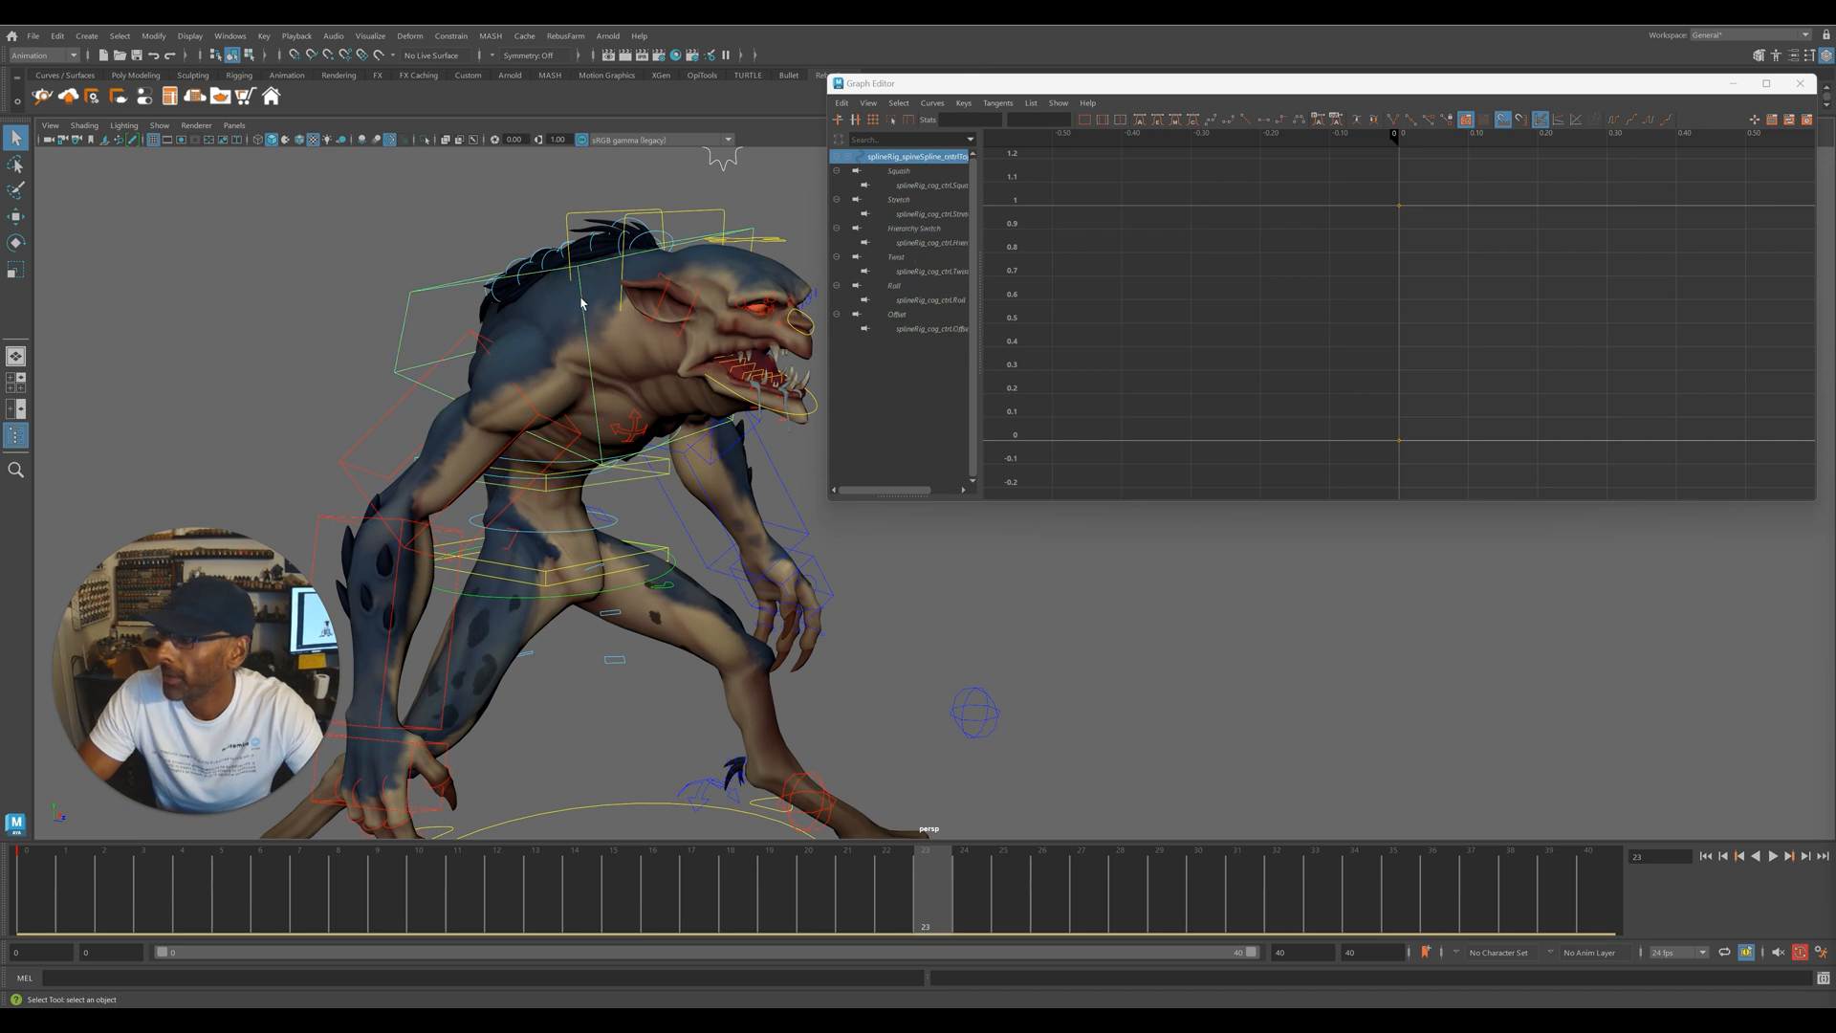
pyautogui.click(589, 216)
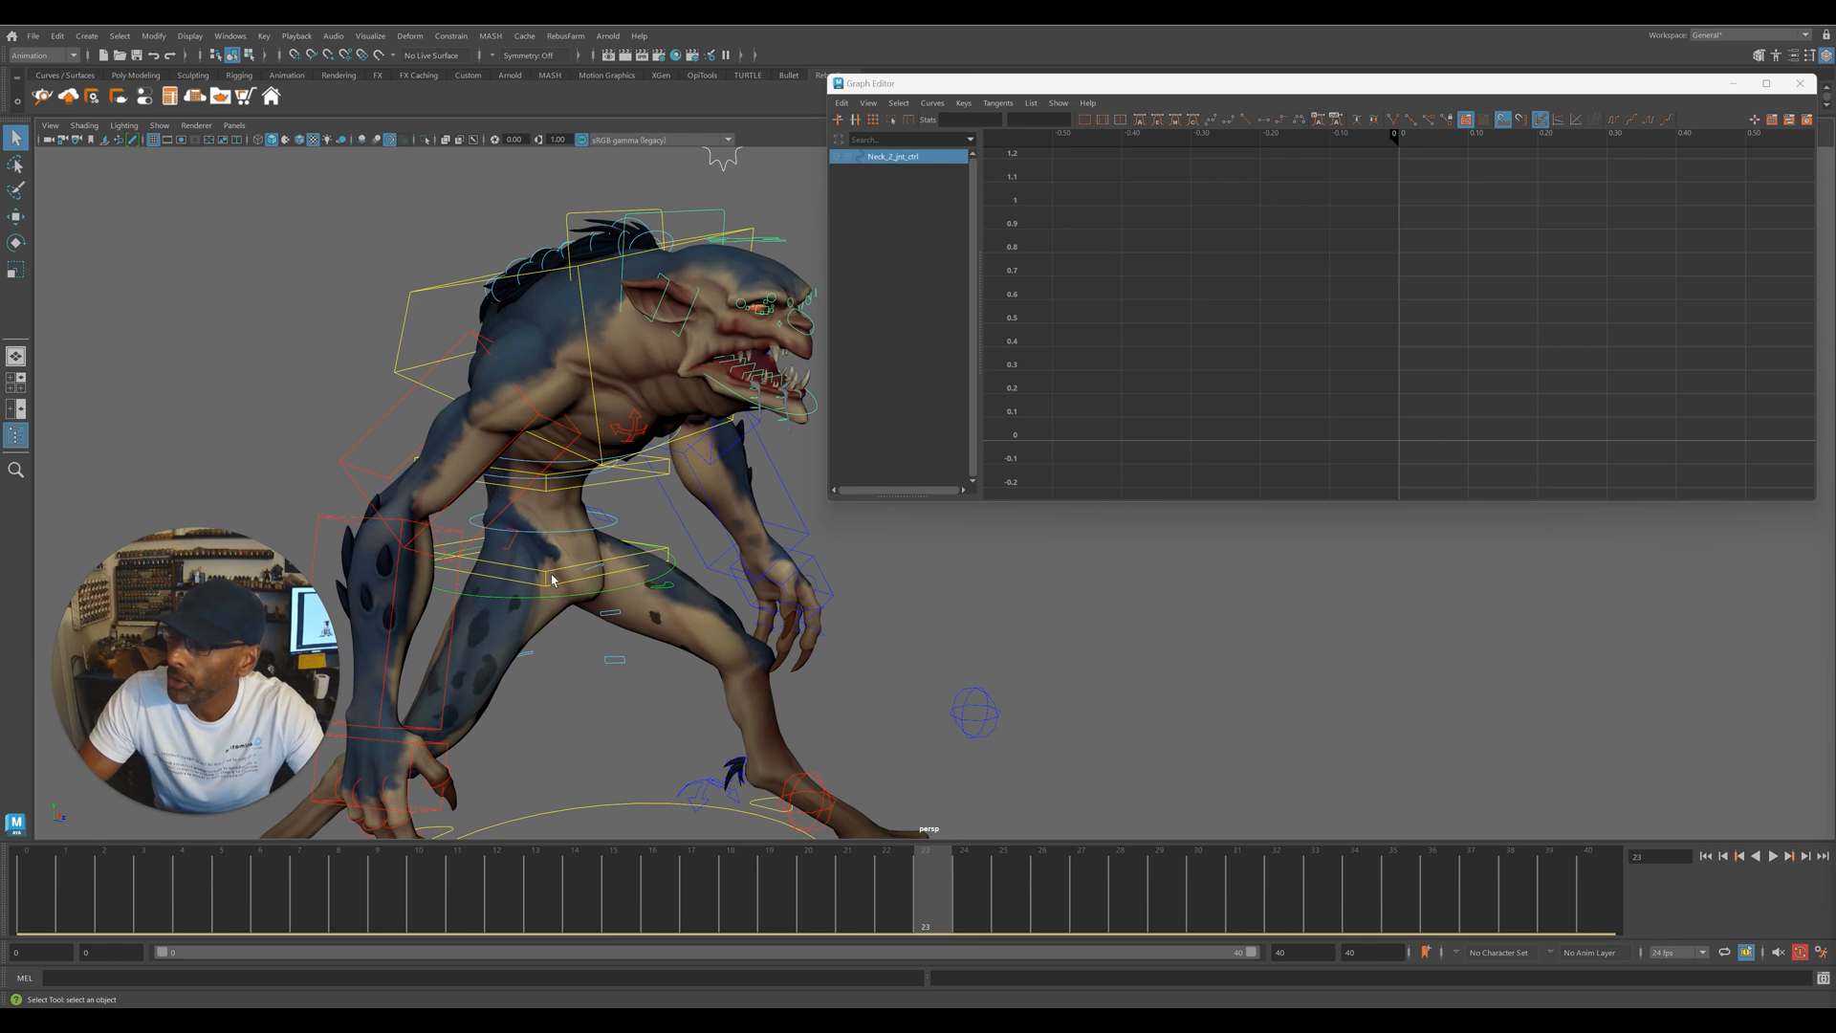
pyautogui.click(597, 599)
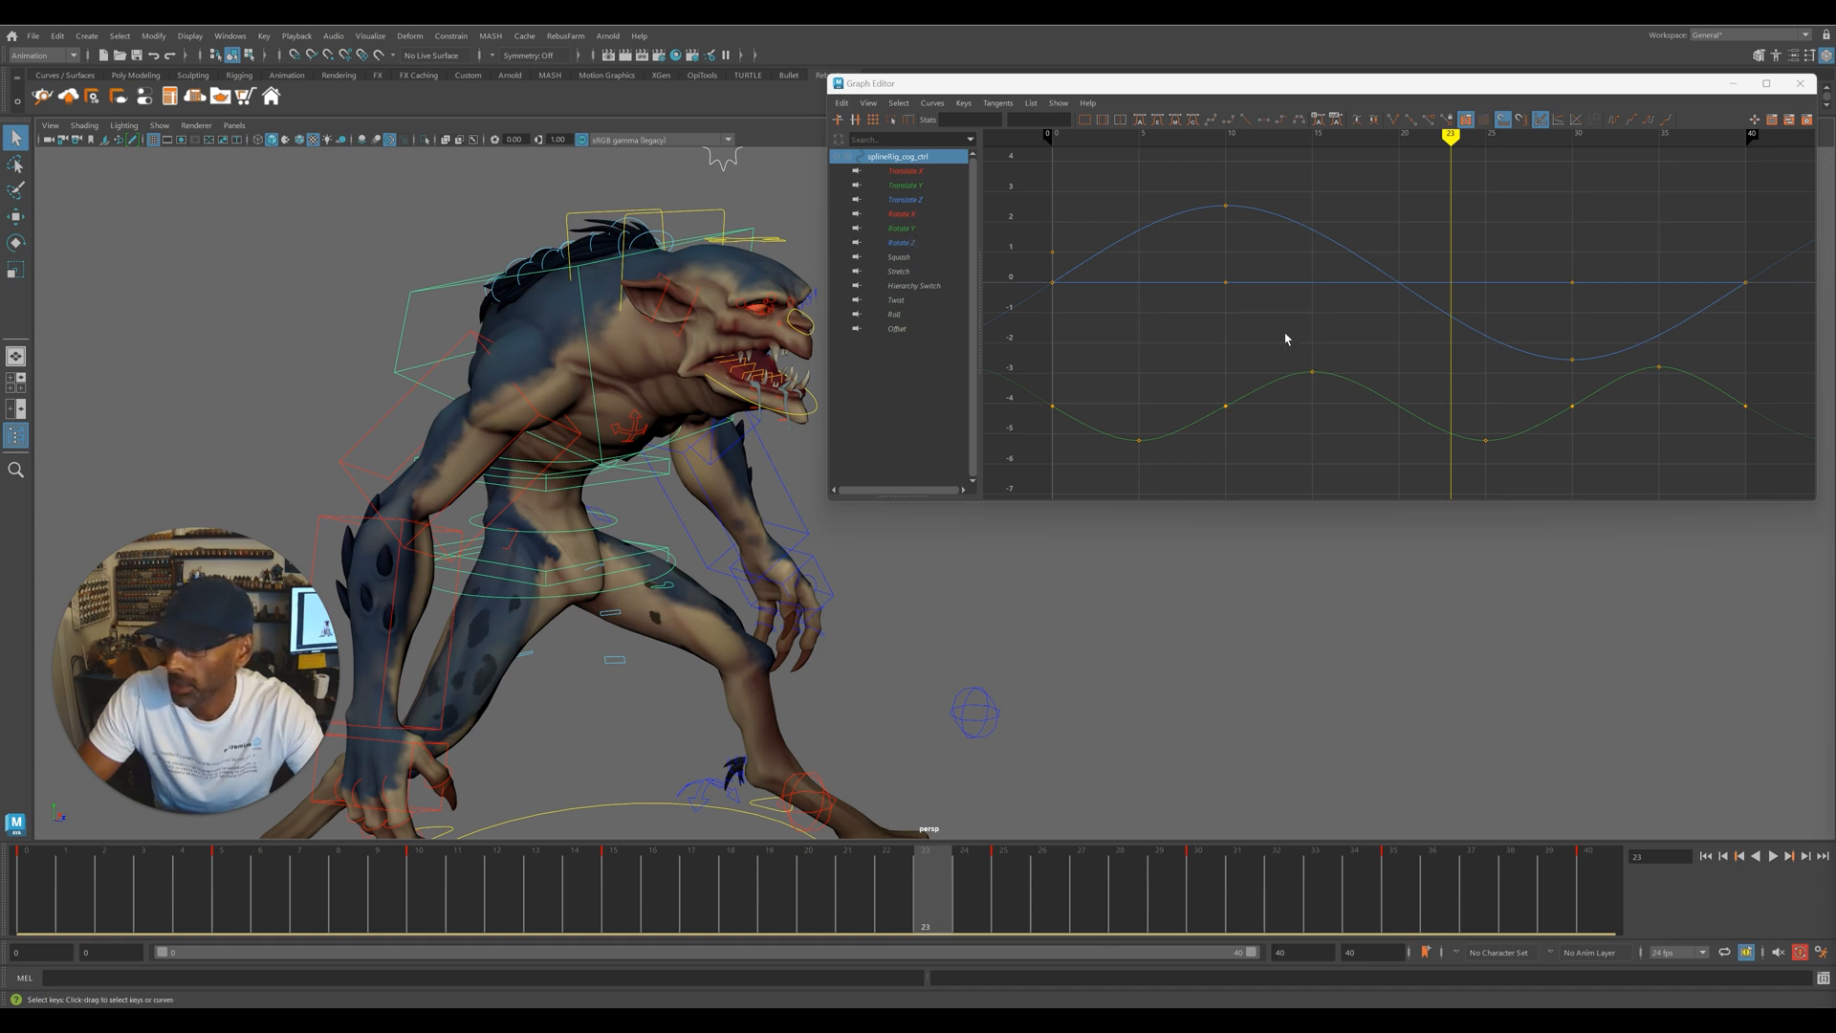
pyautogui.click(902, 243)
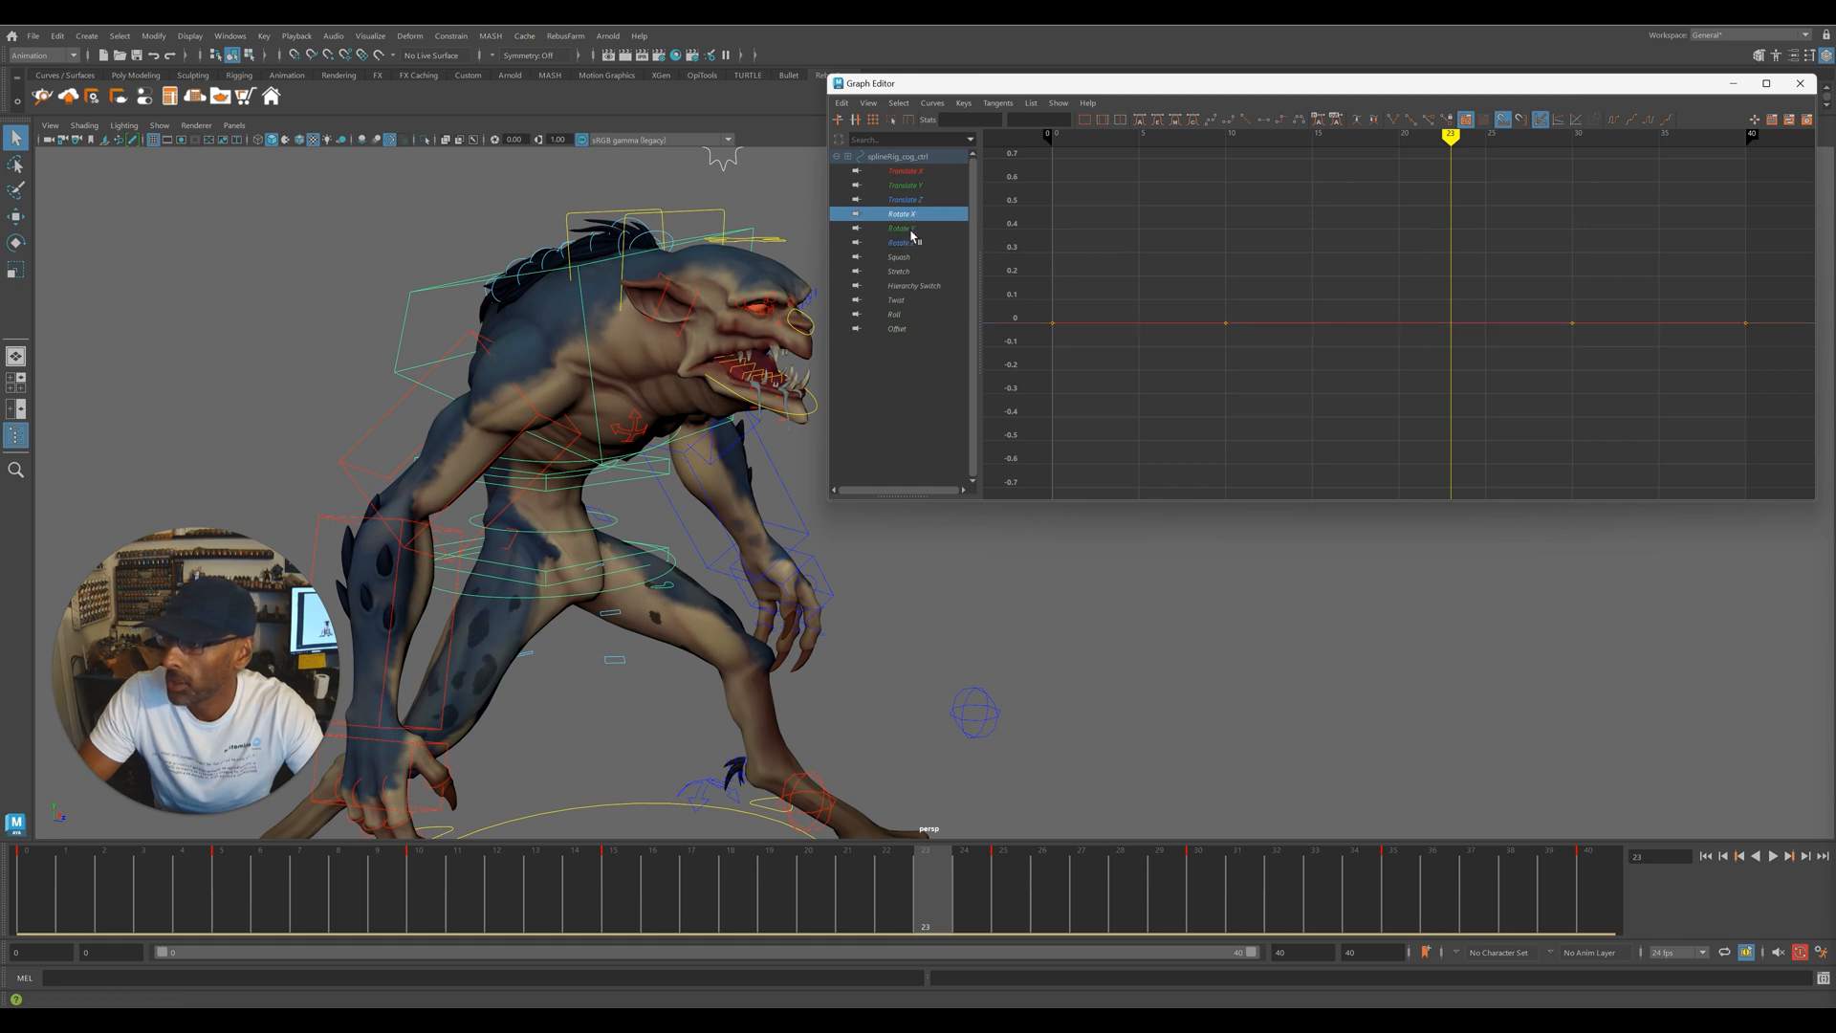
pyautogui.keyDown('alt'); pyautogui.moveTo(1220, 281); pyautogui.dragTo(1293, 282, button='right'); pyautogui.keyUp('alt')
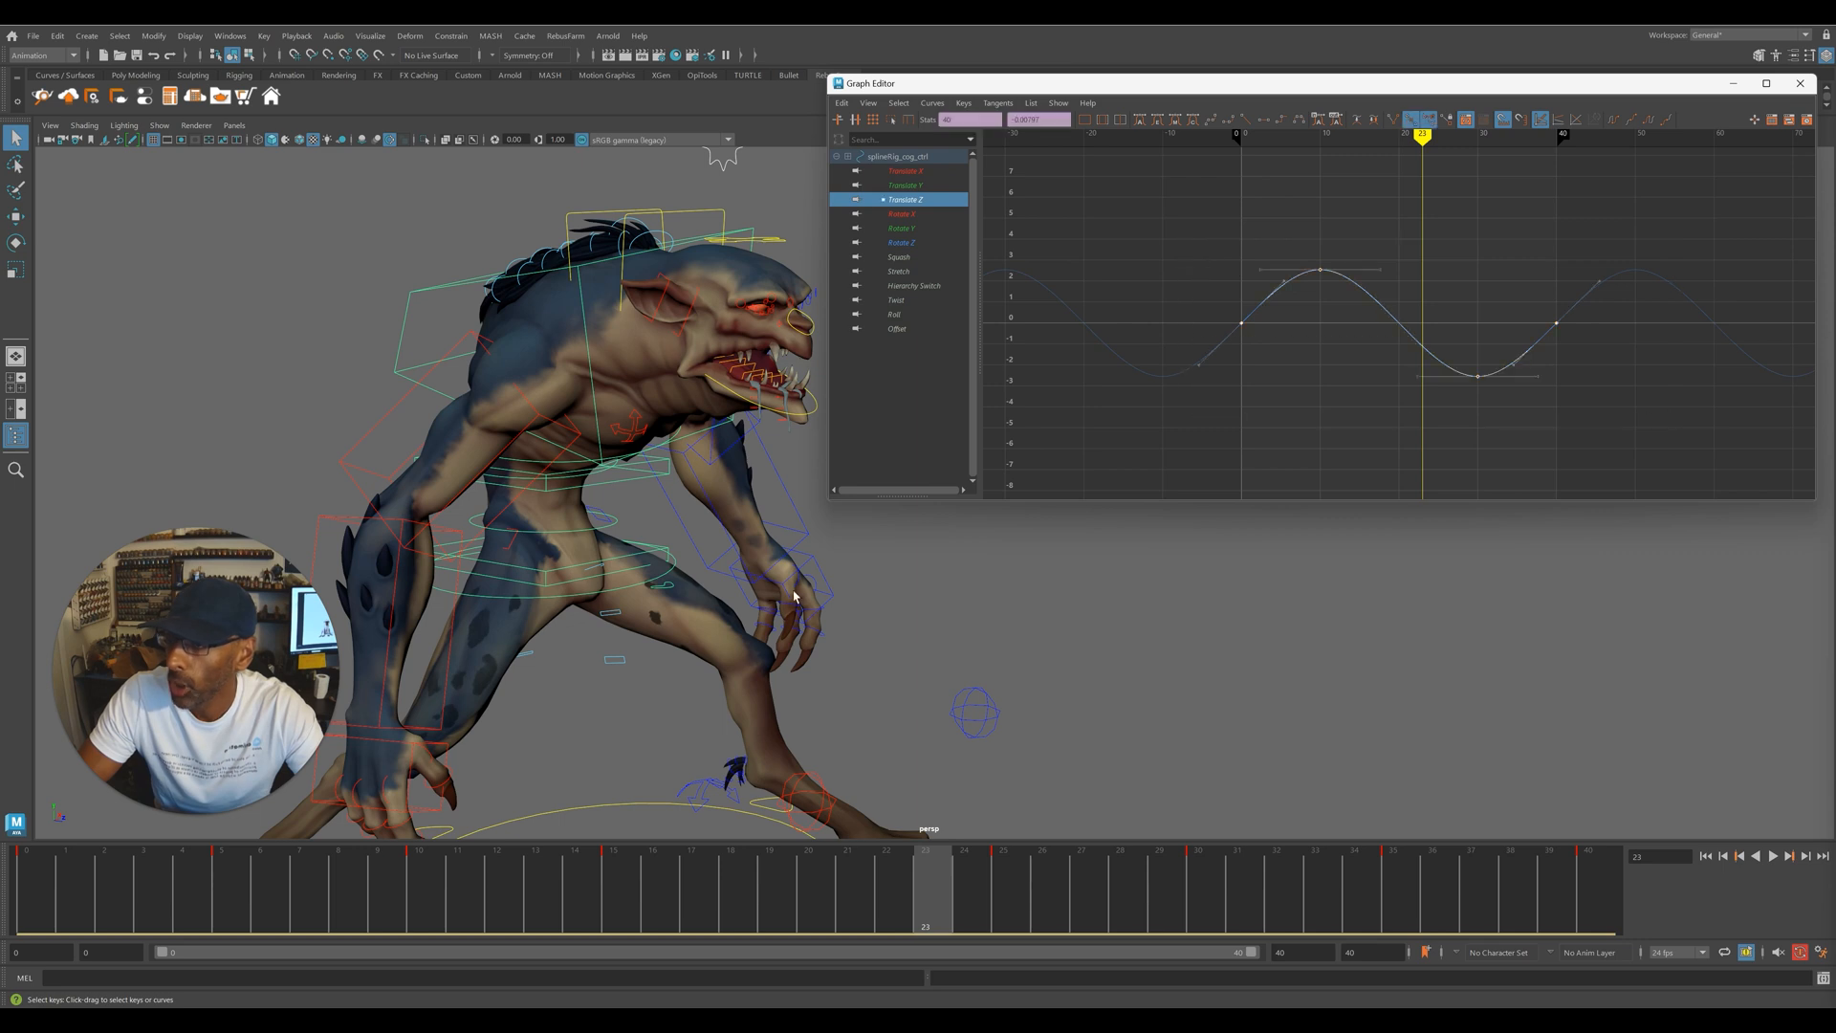
pyautogui.click(34, 880)
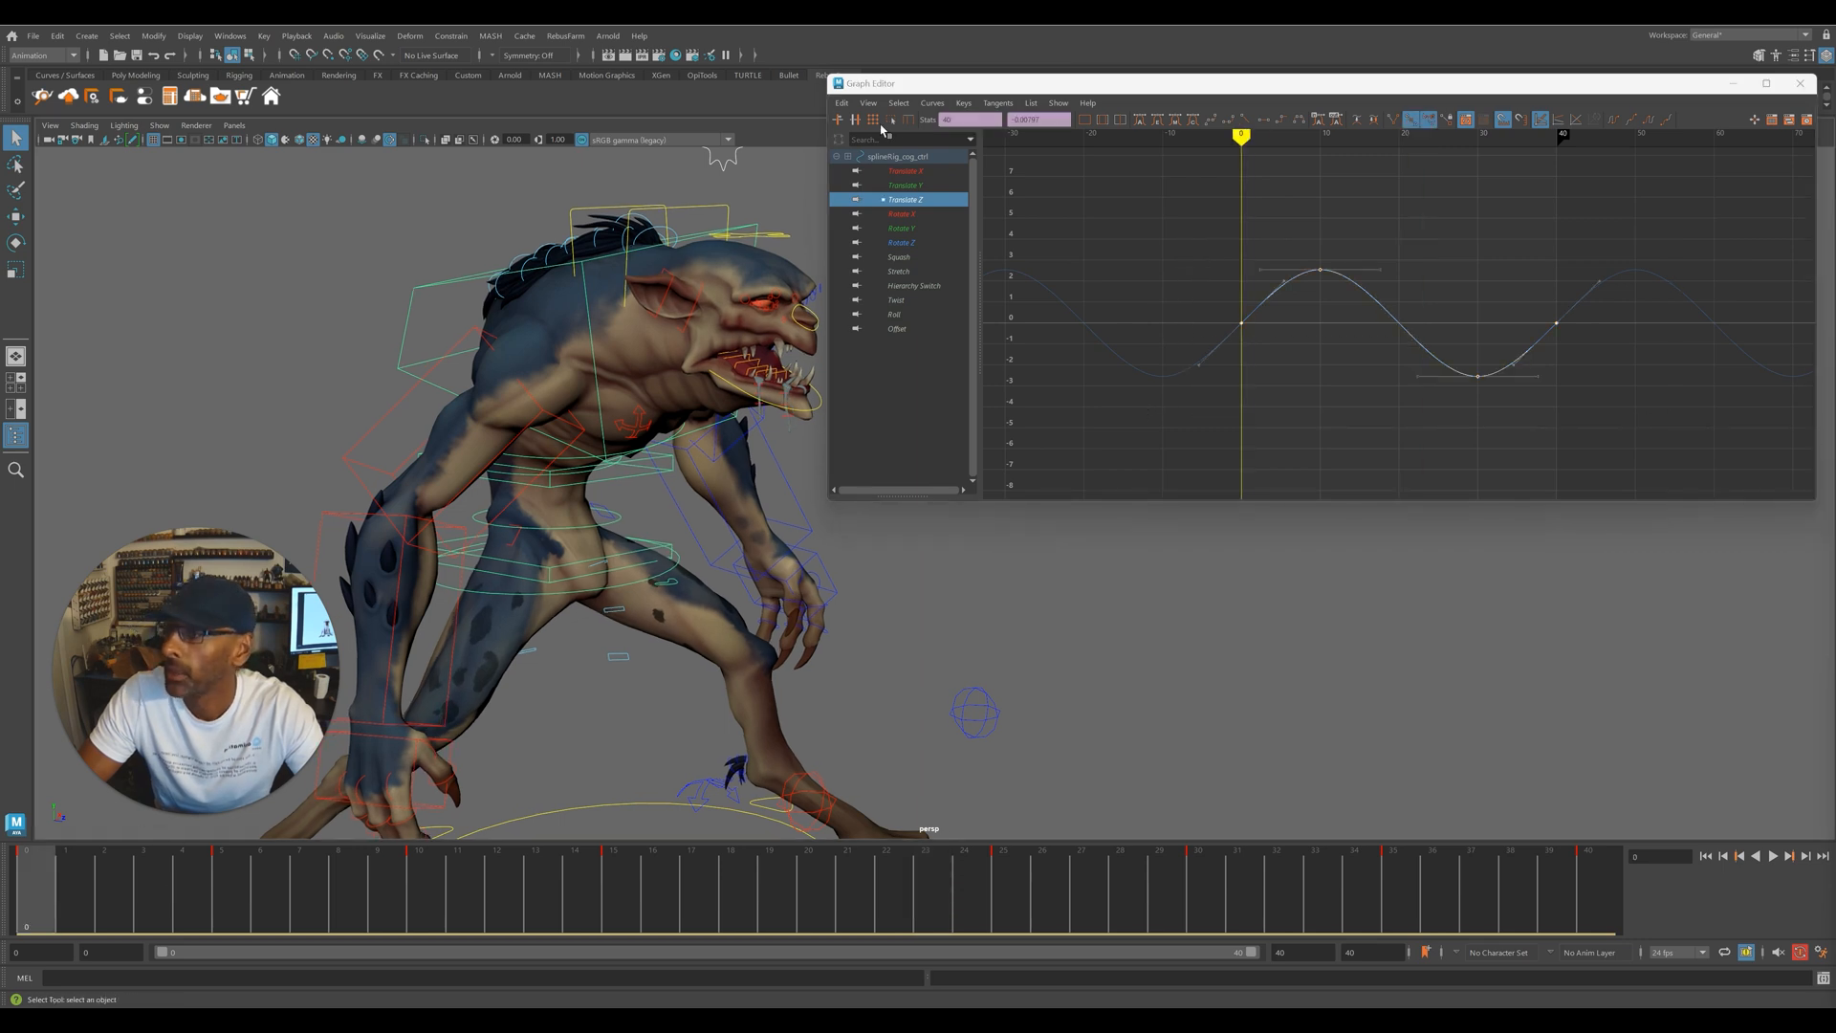
pyautogui.click(842, 104)
pyautogui.click(866, 178)
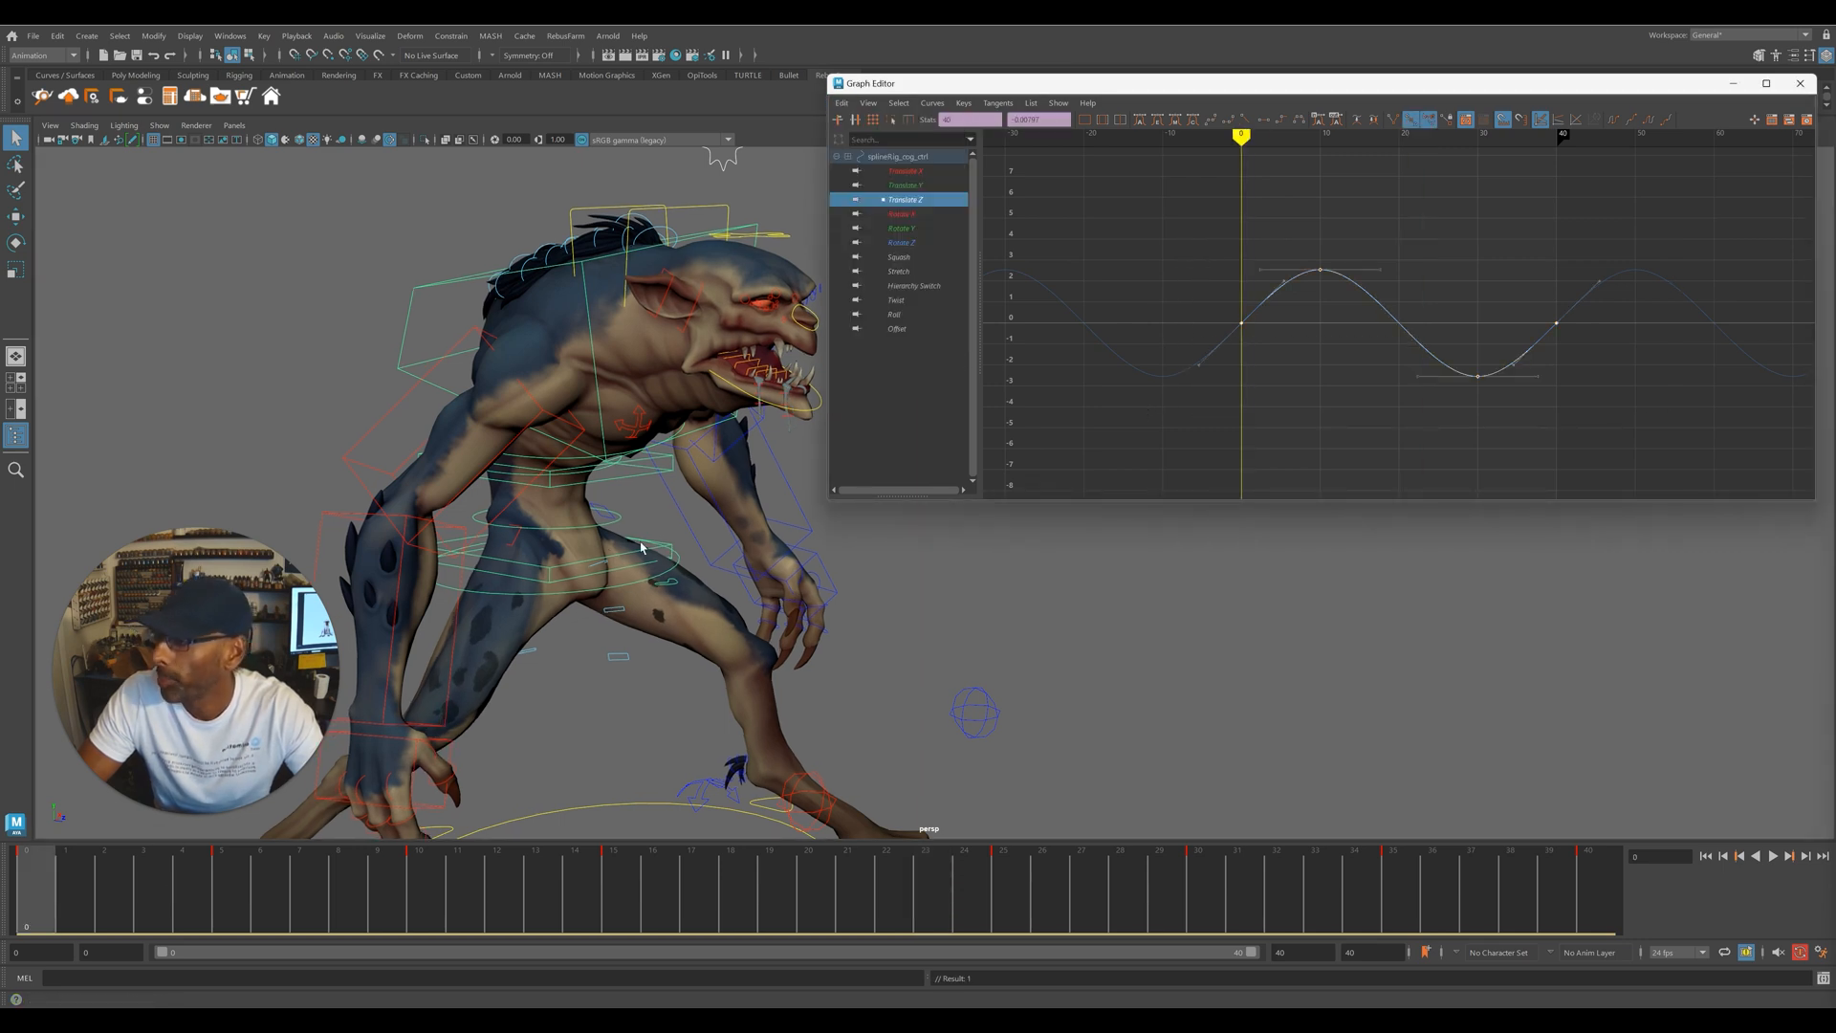
# - Select the creature's spine and neck controls and set a key on them at frame 0
pyautogui.click(570, 566)
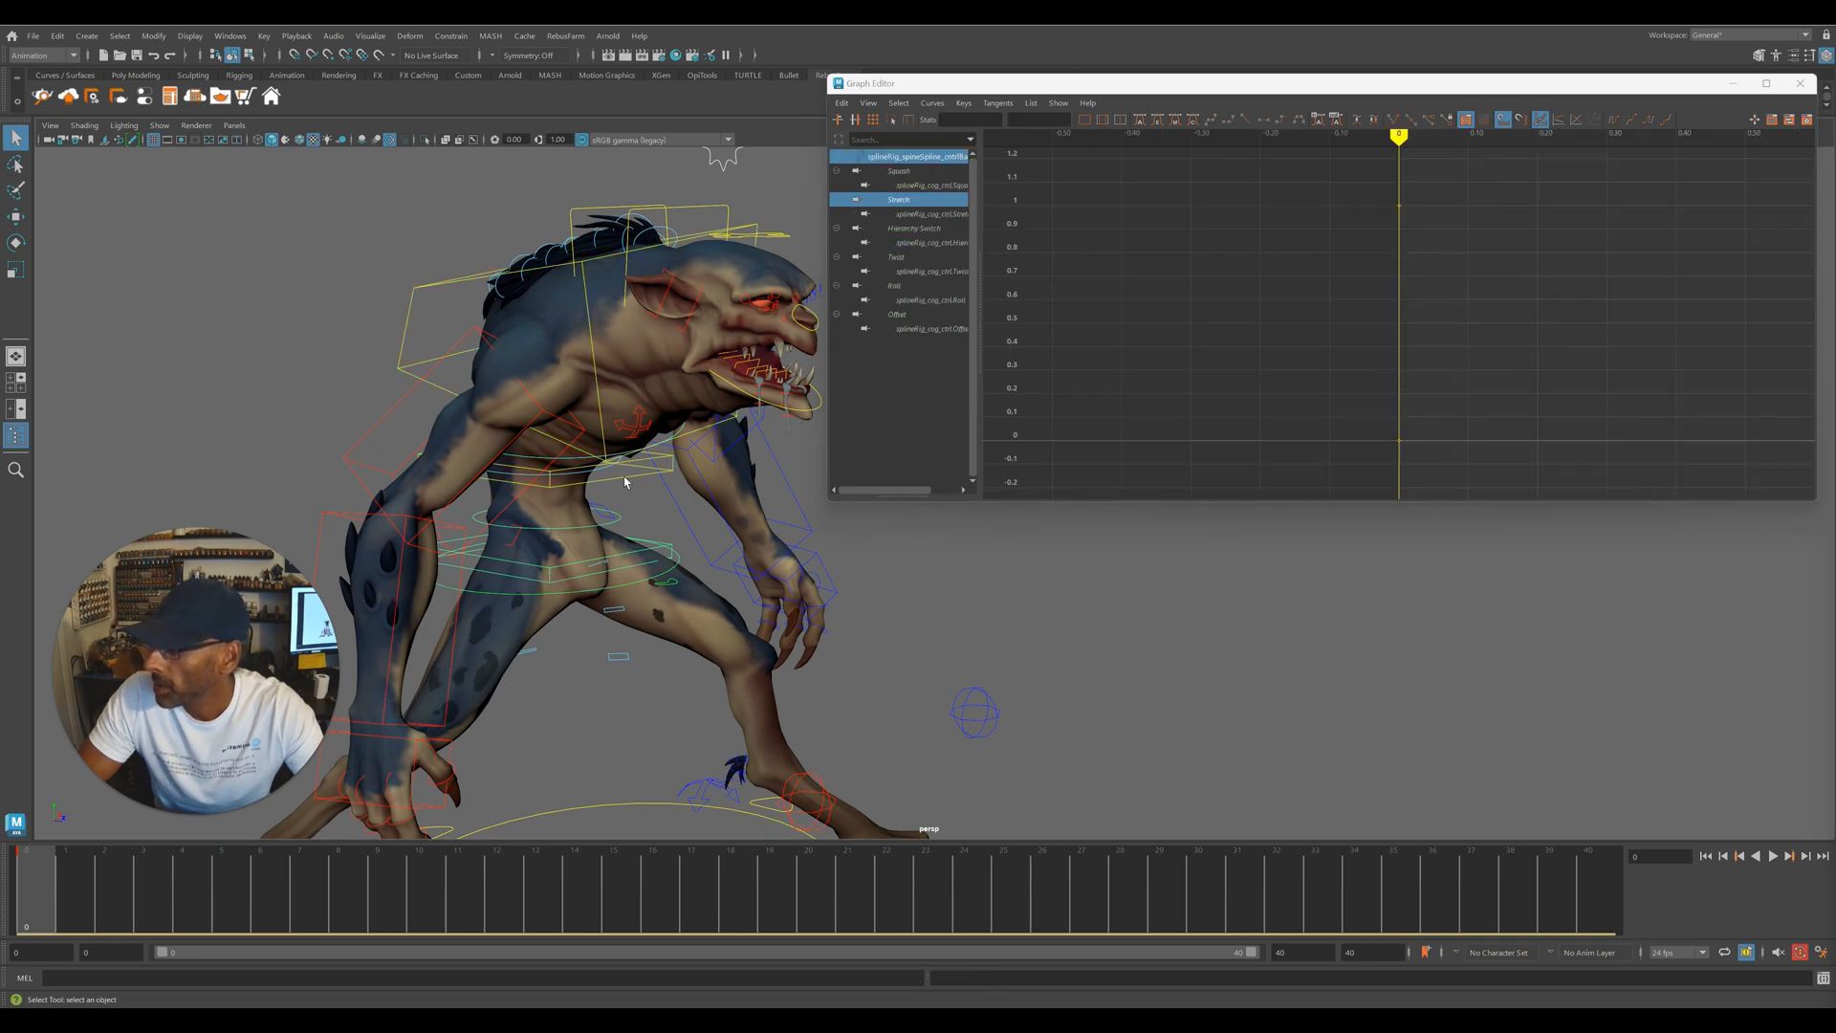
pyautogui.keyDown('shift'); pyautogui.click(545, 443); pyautogui.keyUp('shift')
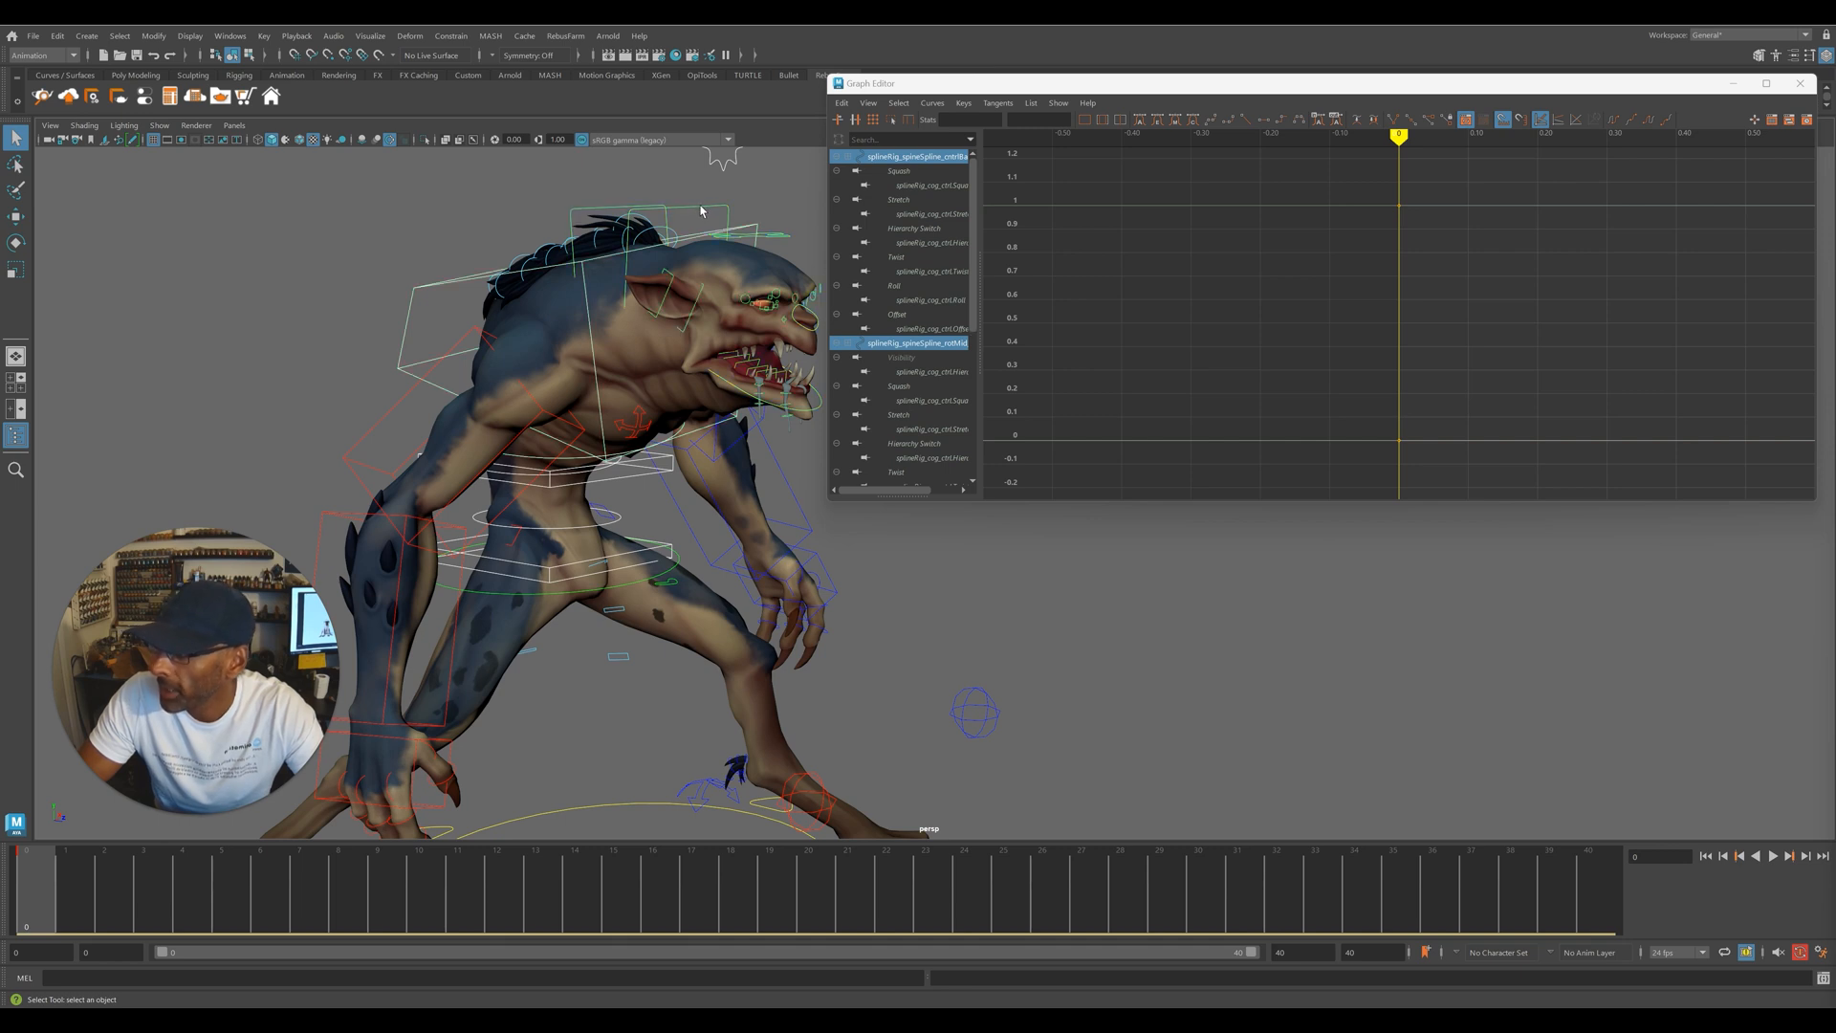
pyautogui.keyDown('alt'); pyautogui.moveTo(747, 239); pyautogui.dragTo(708, 256); pyautogui.keyUp('alt')
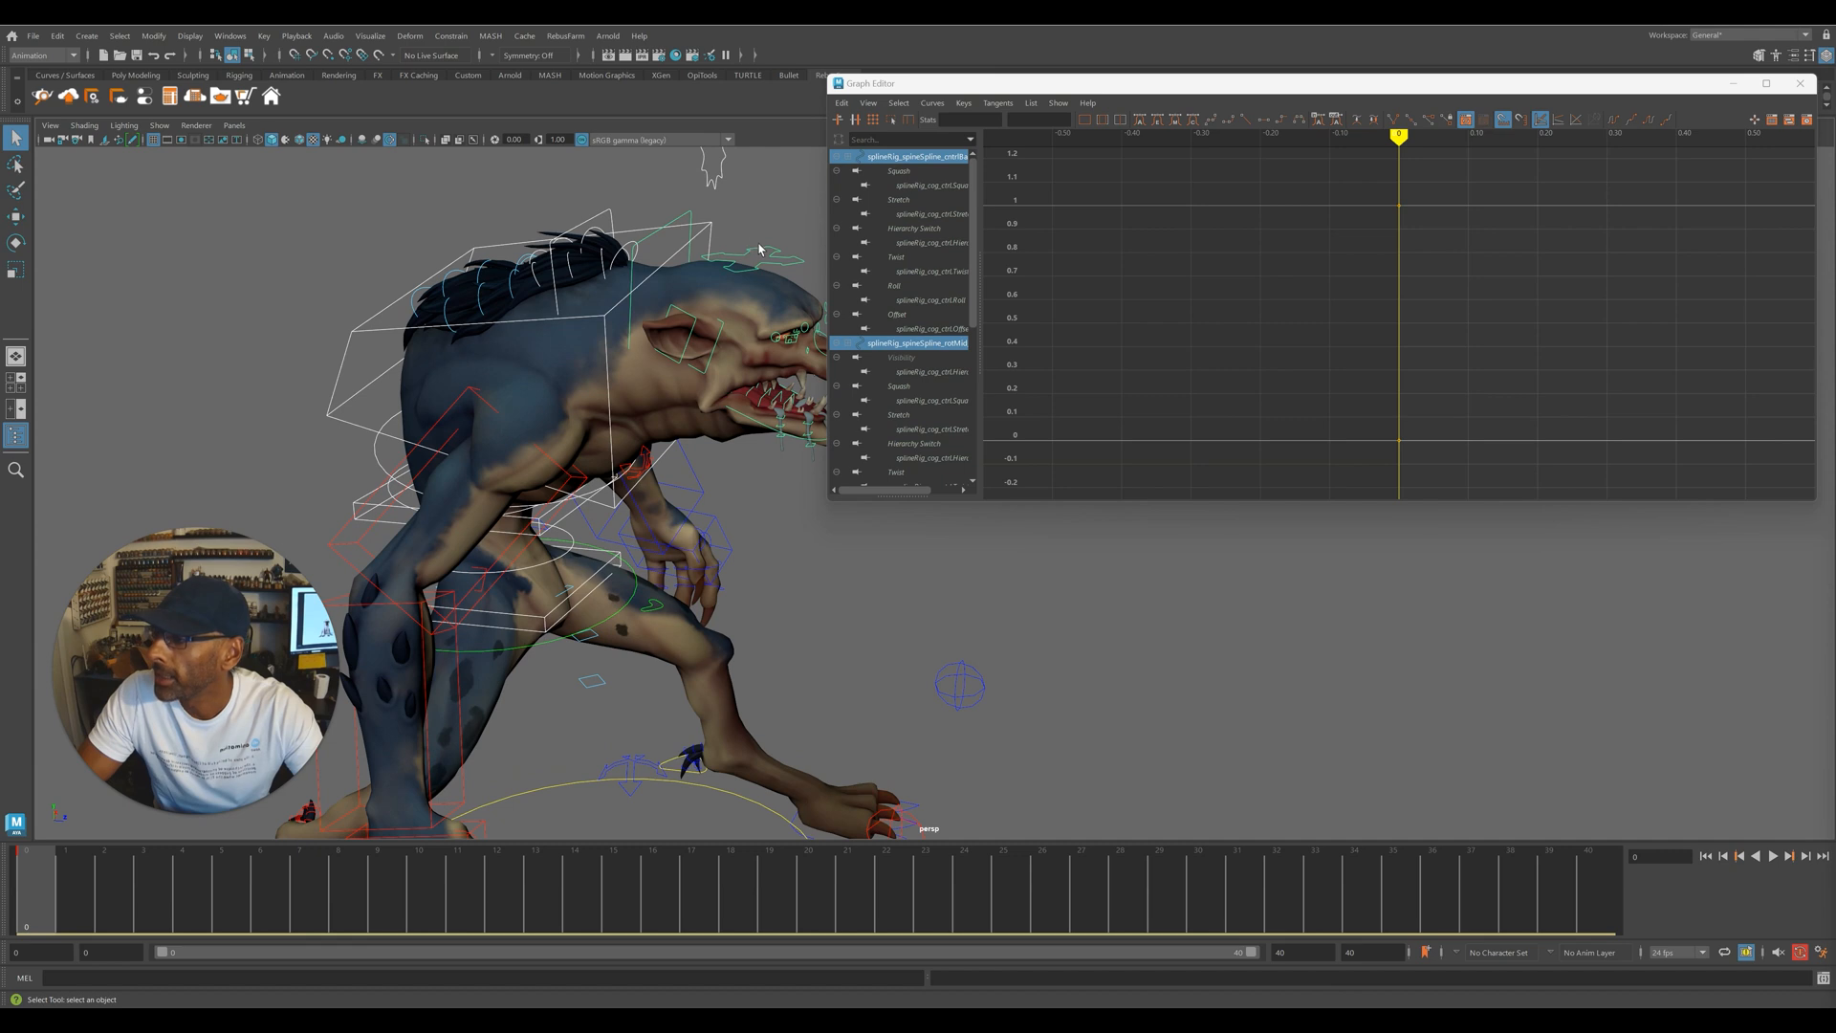
pyautogui.keyDown('alt'); pyautogui.moveTo(744, 370); pyautogui.dragTo(598, 552); pyautogui.keyUp('alt')
pyautogui.press('s')
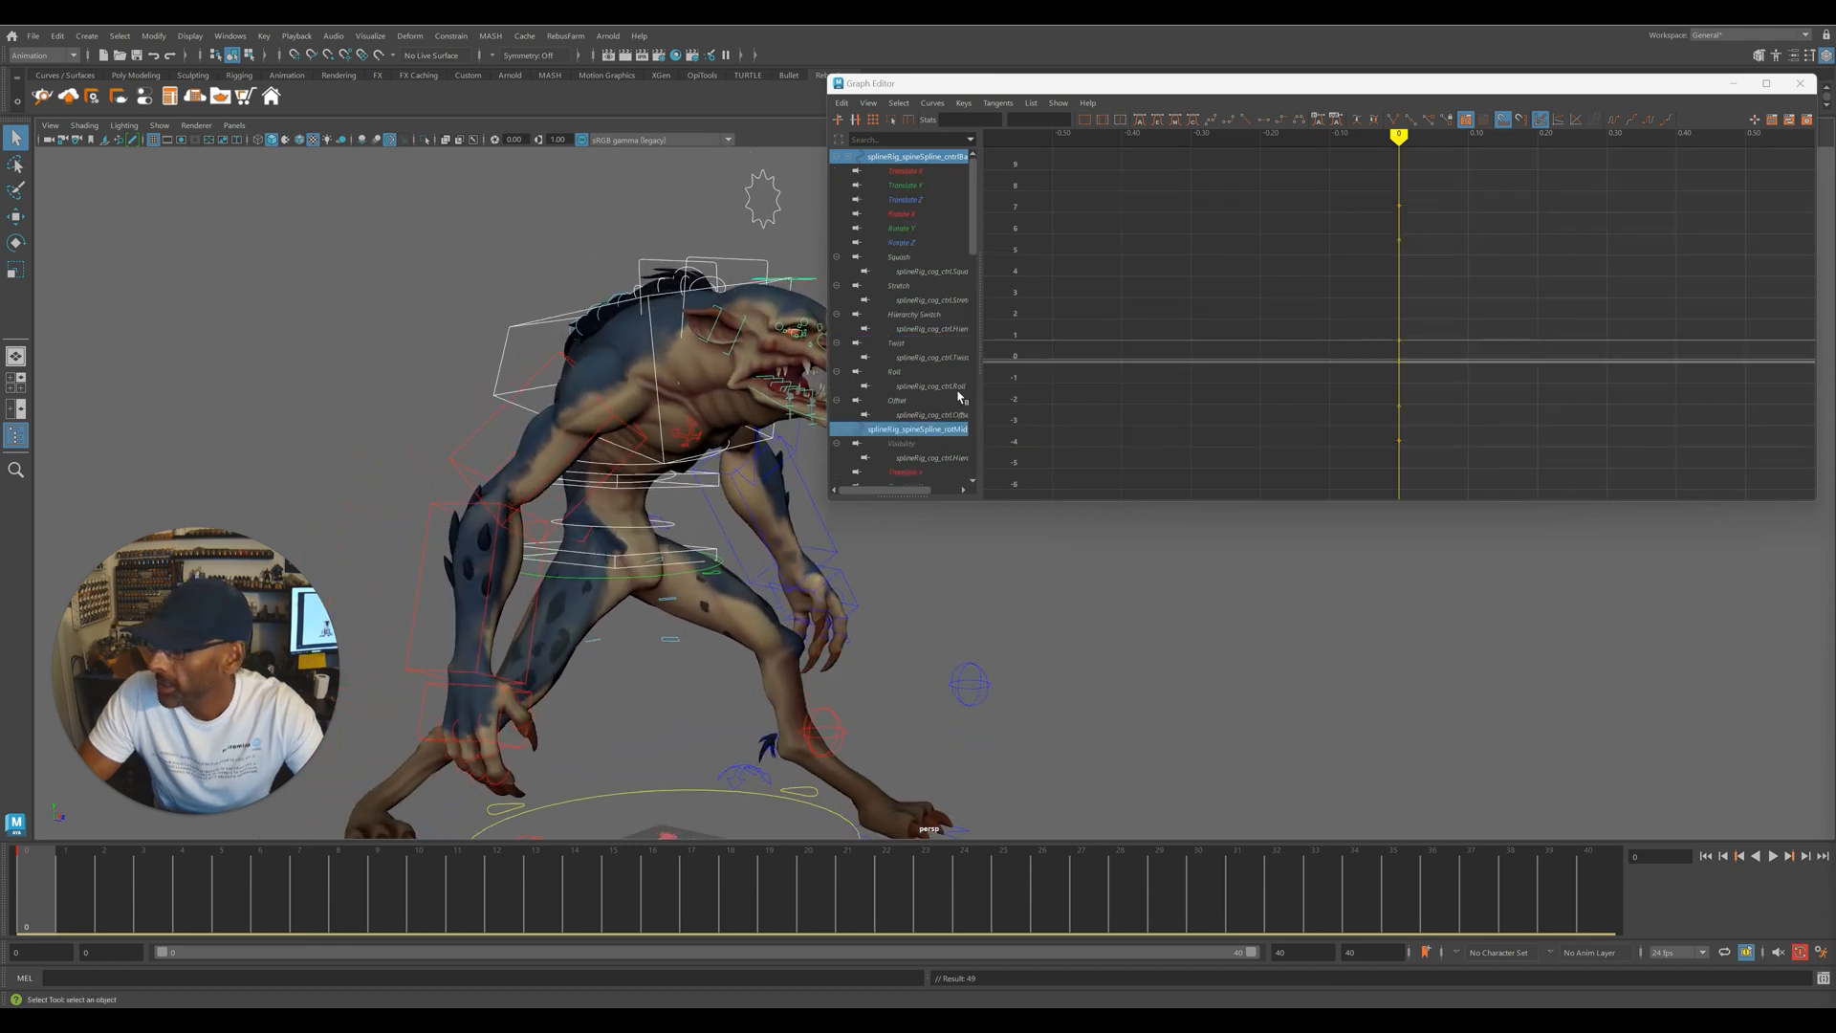
pyautogui.click(925, 215)
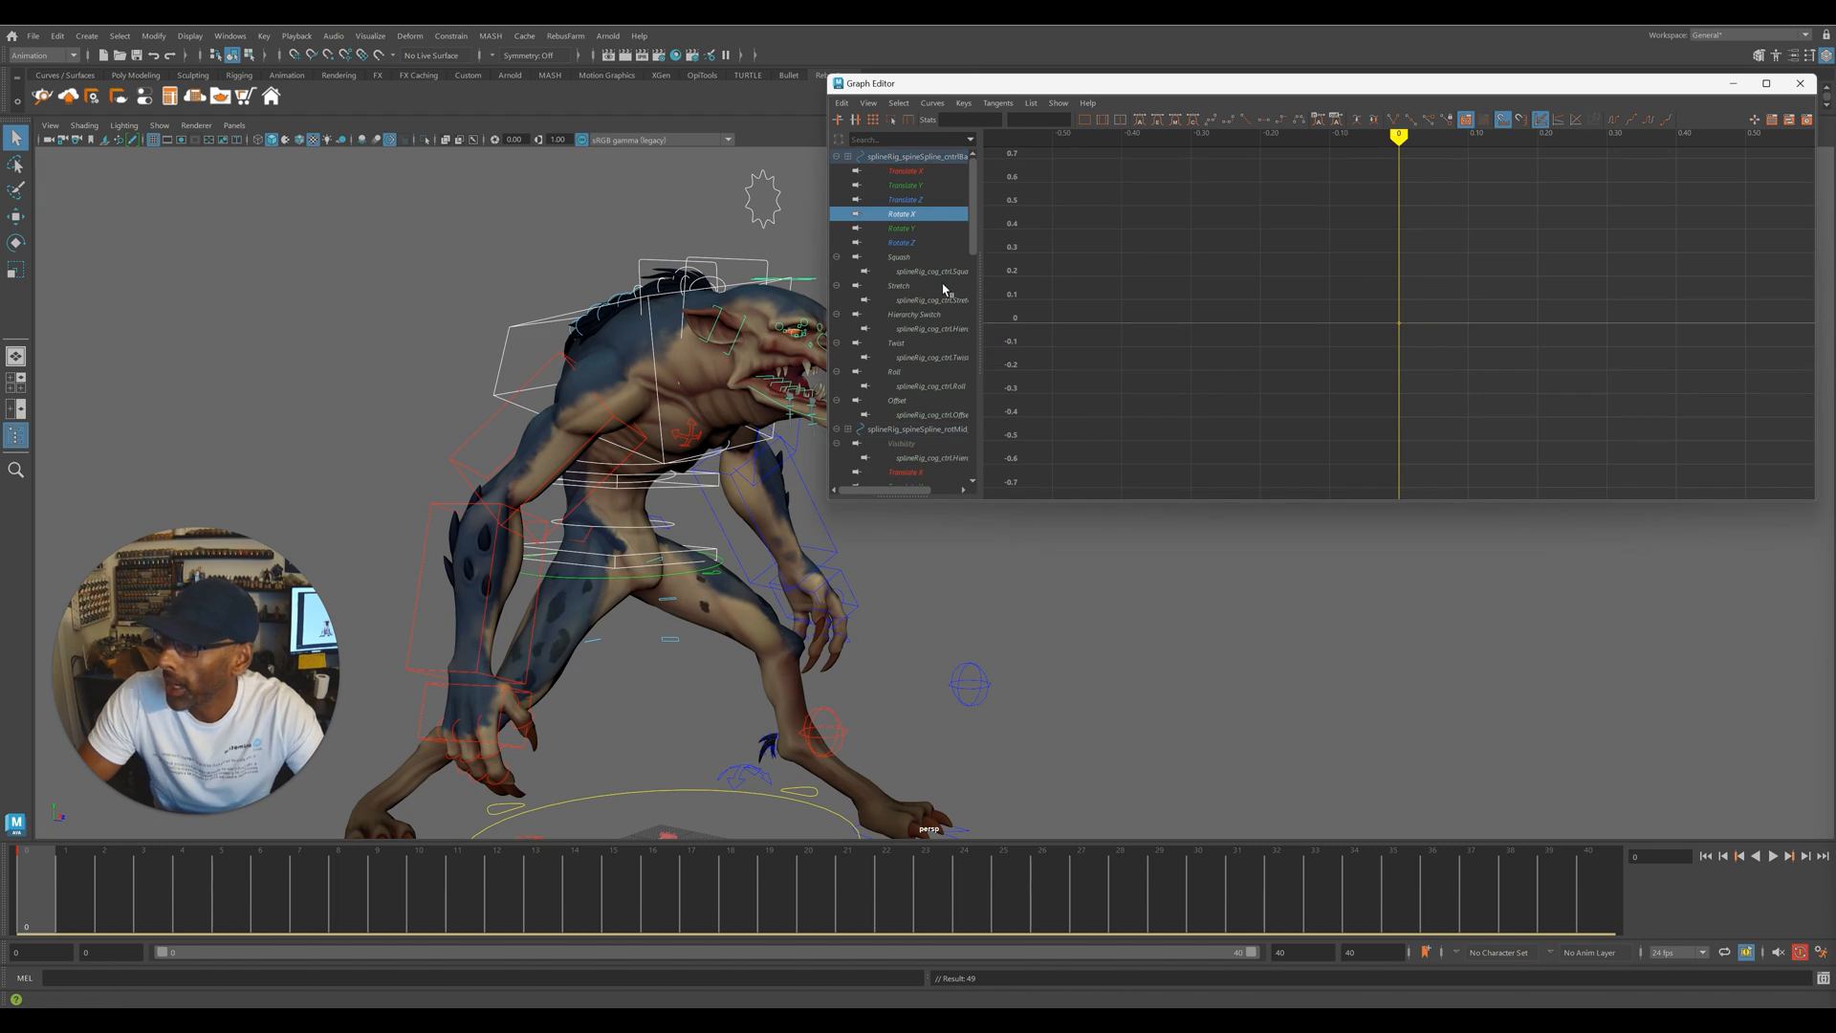
pyautogui.scroll(-3, 943, 289)
pyautogui.click(738, 264)
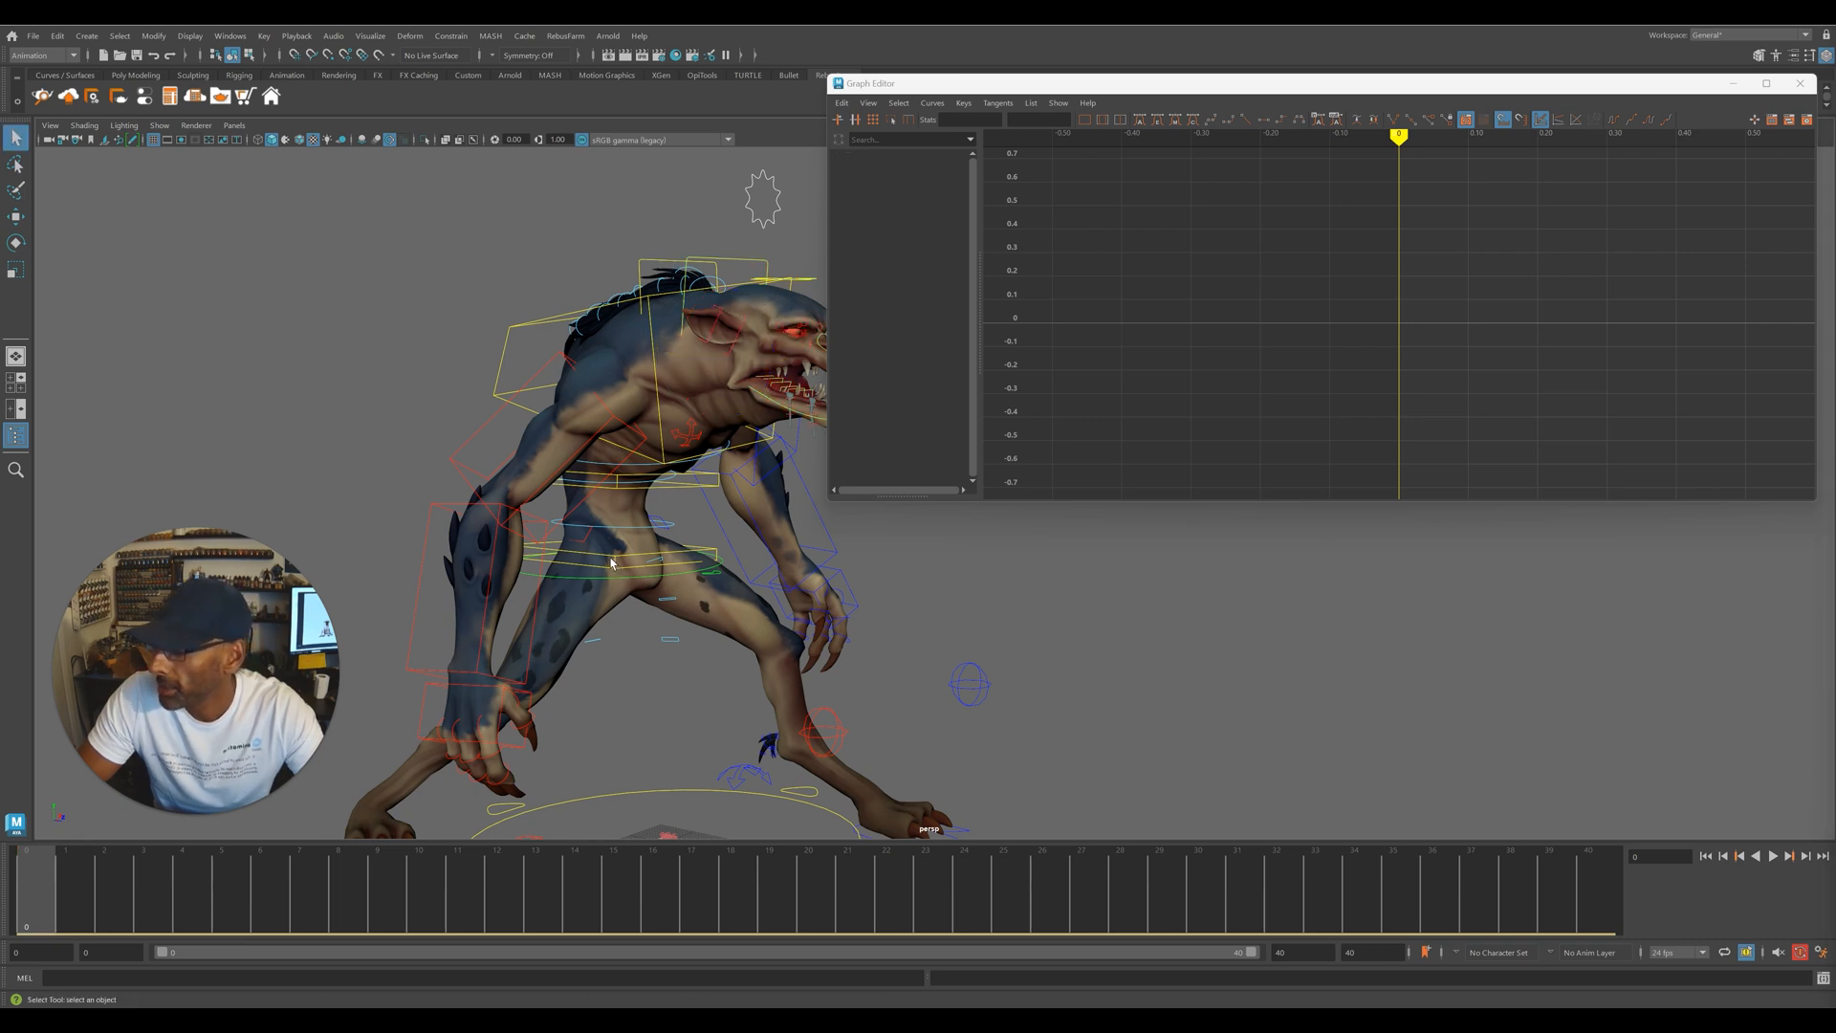
# - Paste the copied curve onto the Rotate X channels of the spine controls, from the base to the chest
pyautogui.click(636, 513)
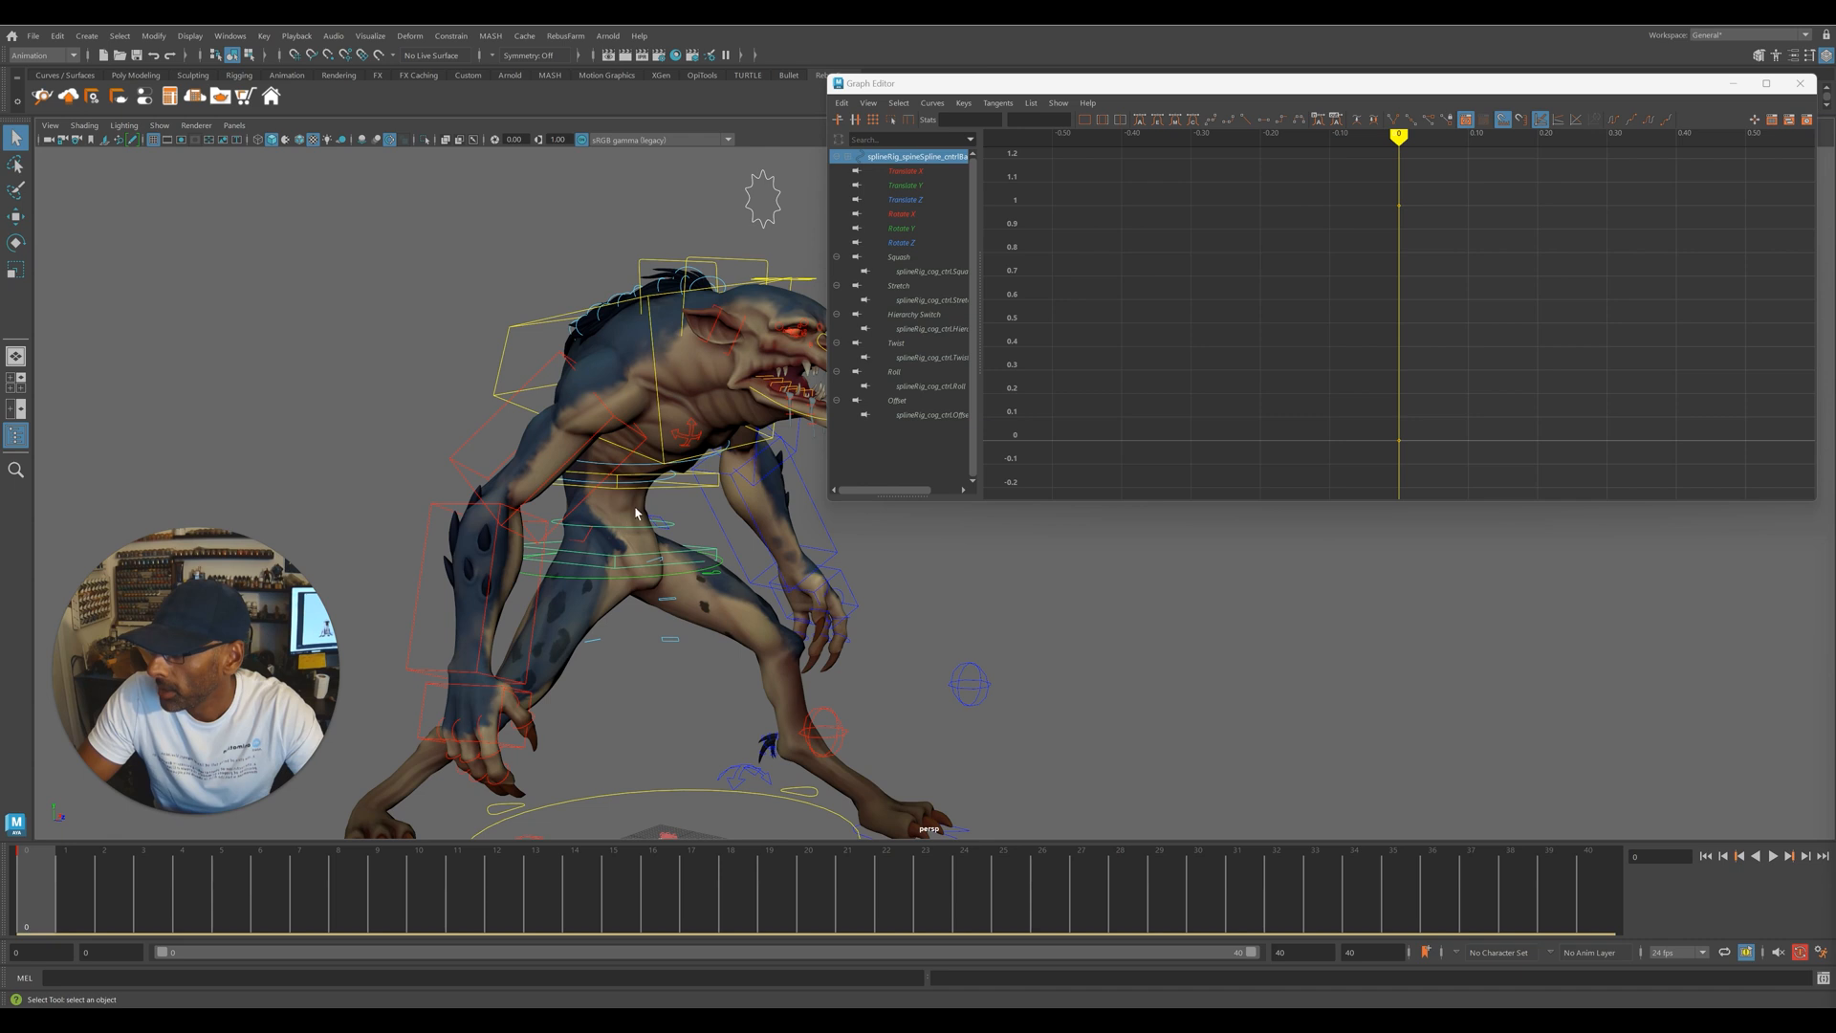
pyautogui.keyDown('shift'); pyautogui.click(686, 494); pyautogui.keyUp('shift')
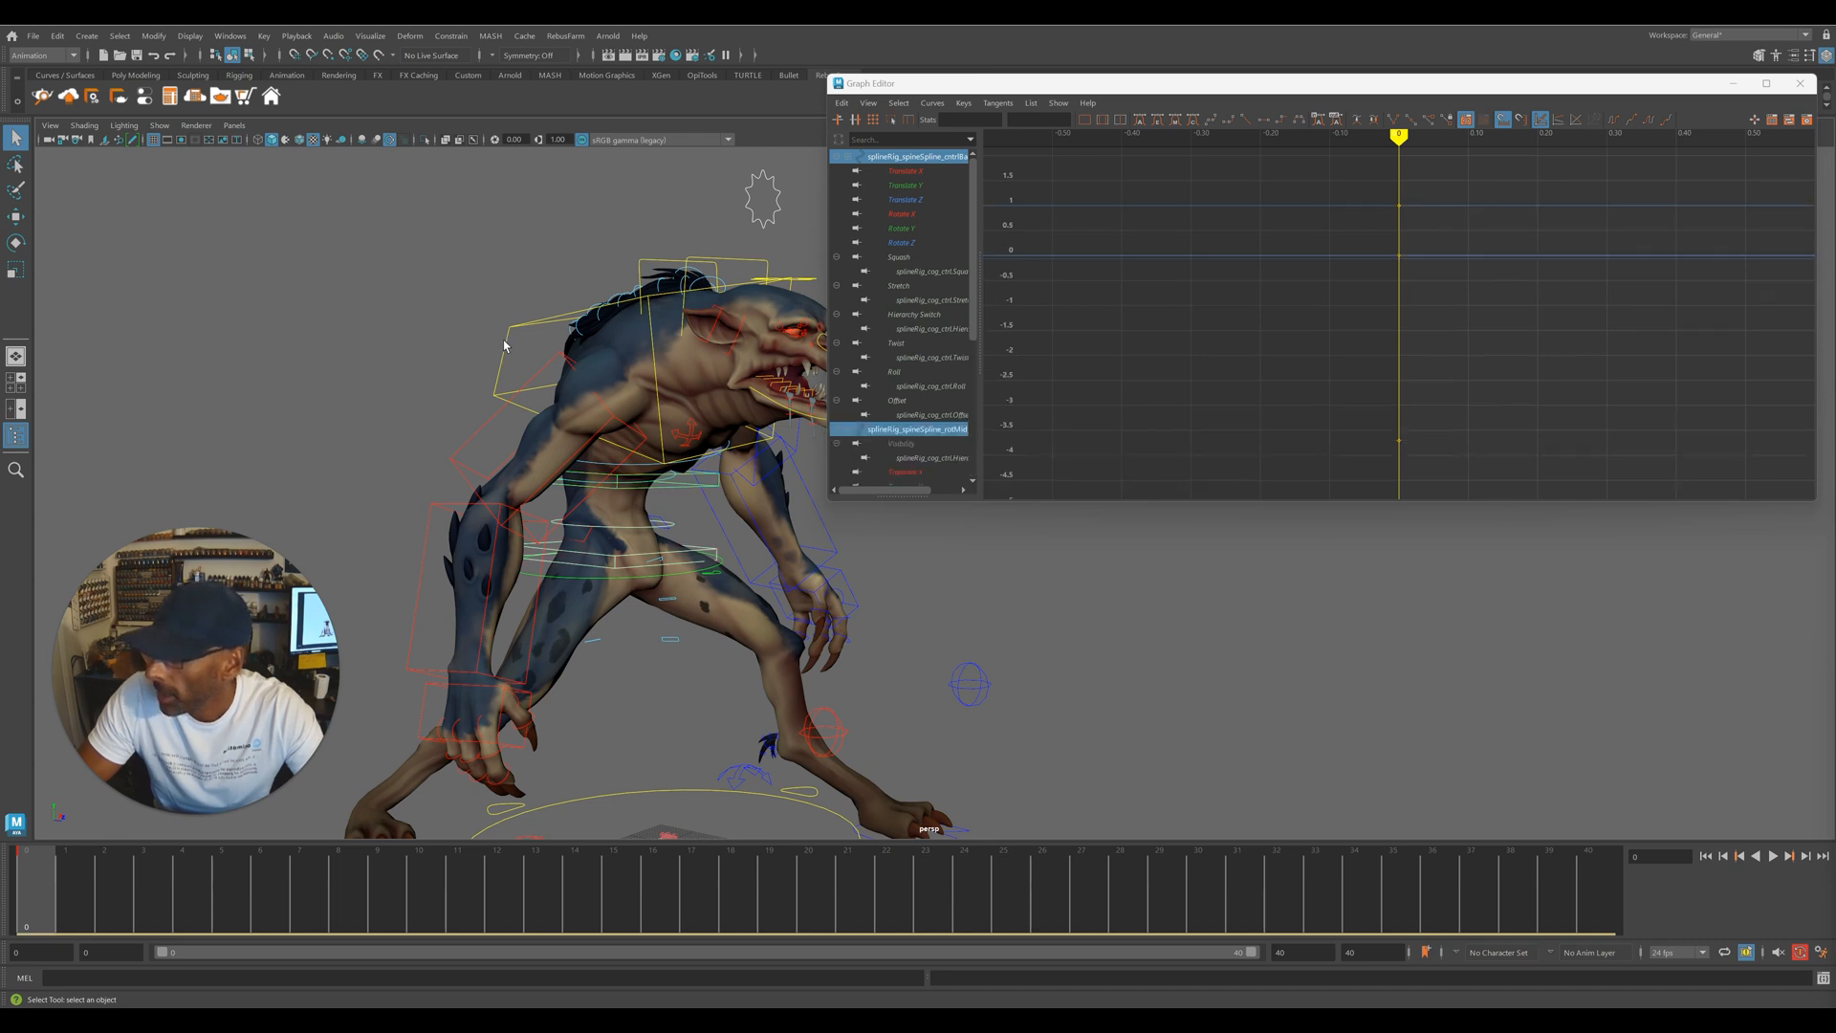
pyautogui.click(914, 216)
pyautogui.scroll(-3, 921, 359)
pyautogui.scroll(-8, 916, 402)
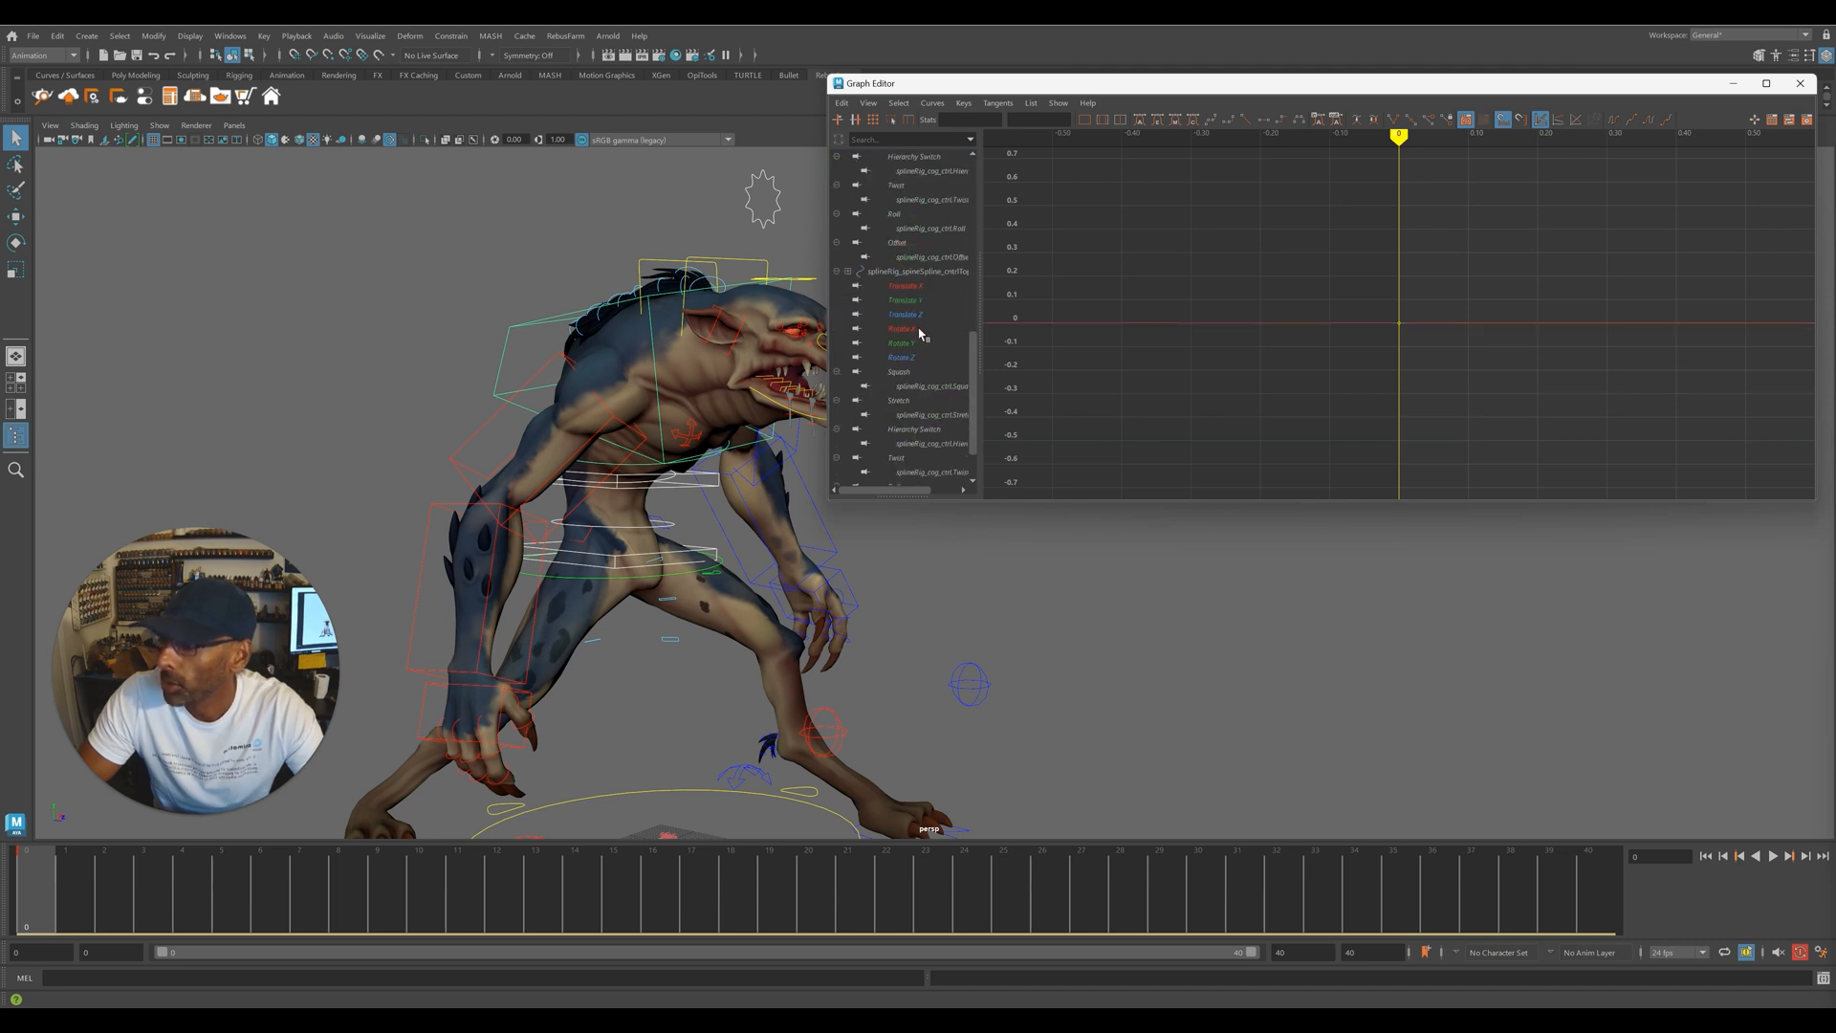
pyautogui.scroll(-2, 1229, 292)
pyautogui.click(842, 103)
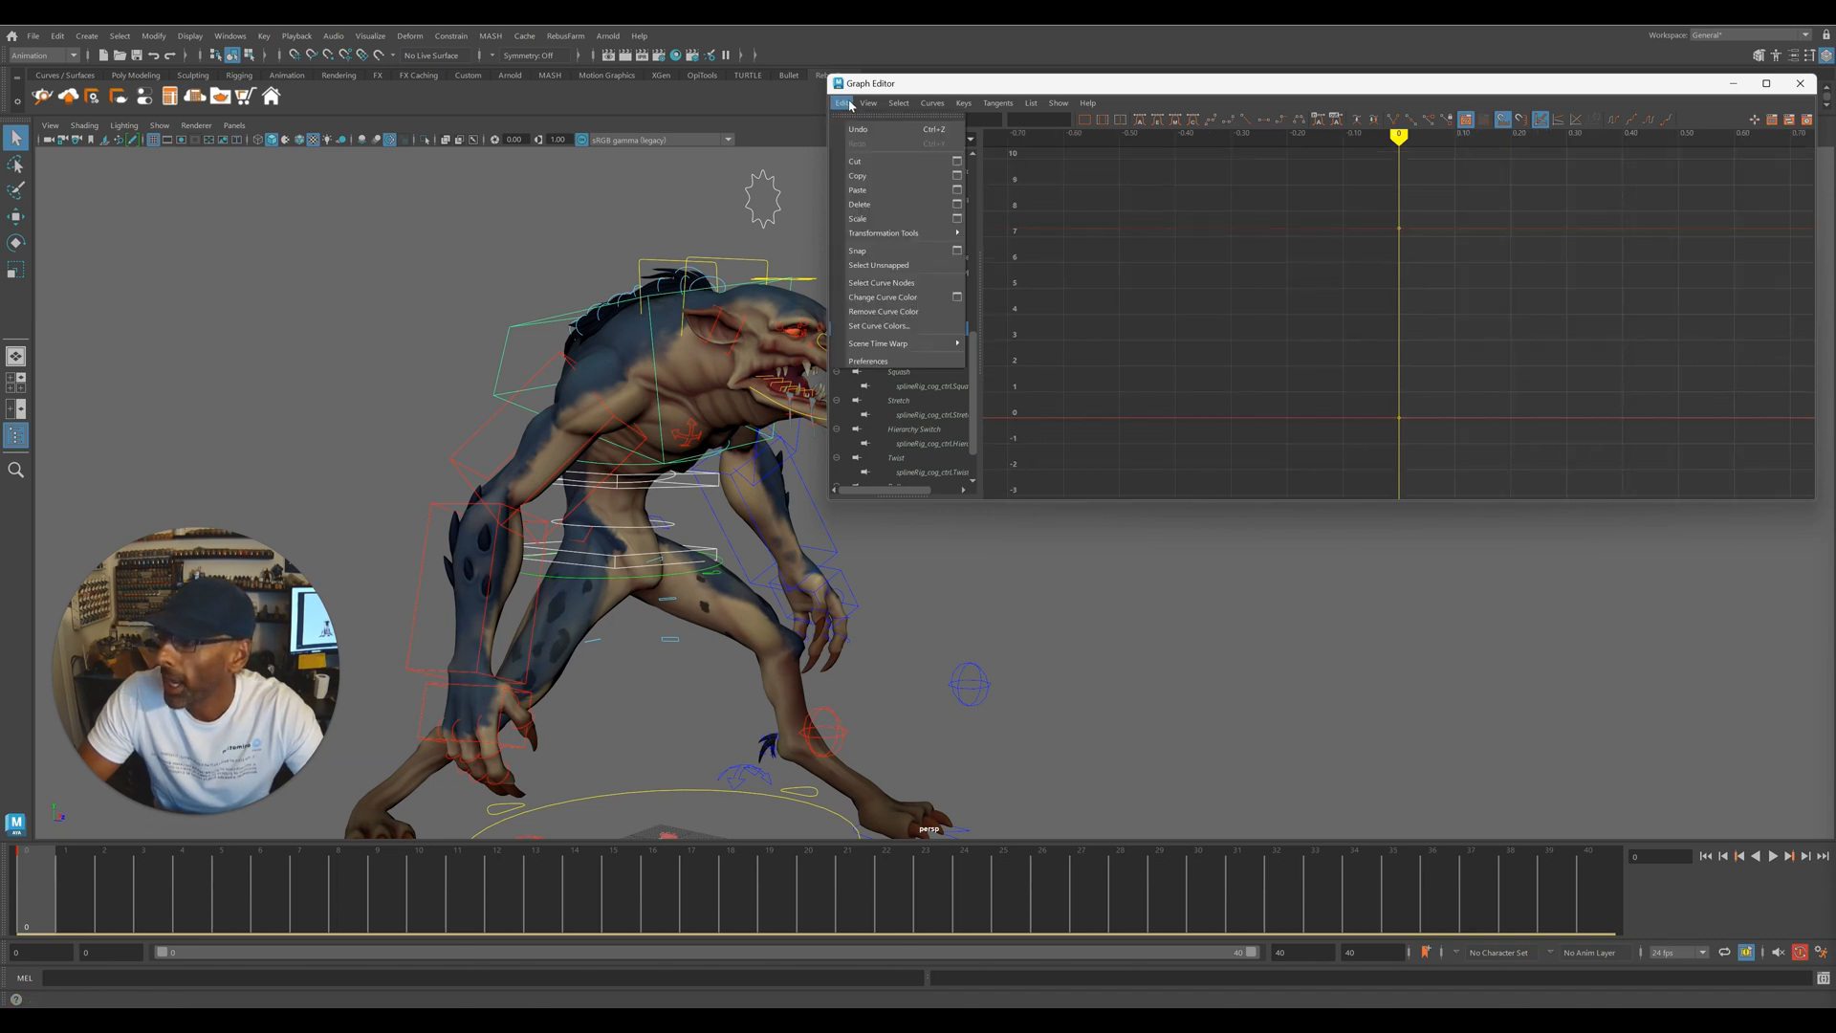
pyautogui.click(890, 190)
pyautogui.press('f')
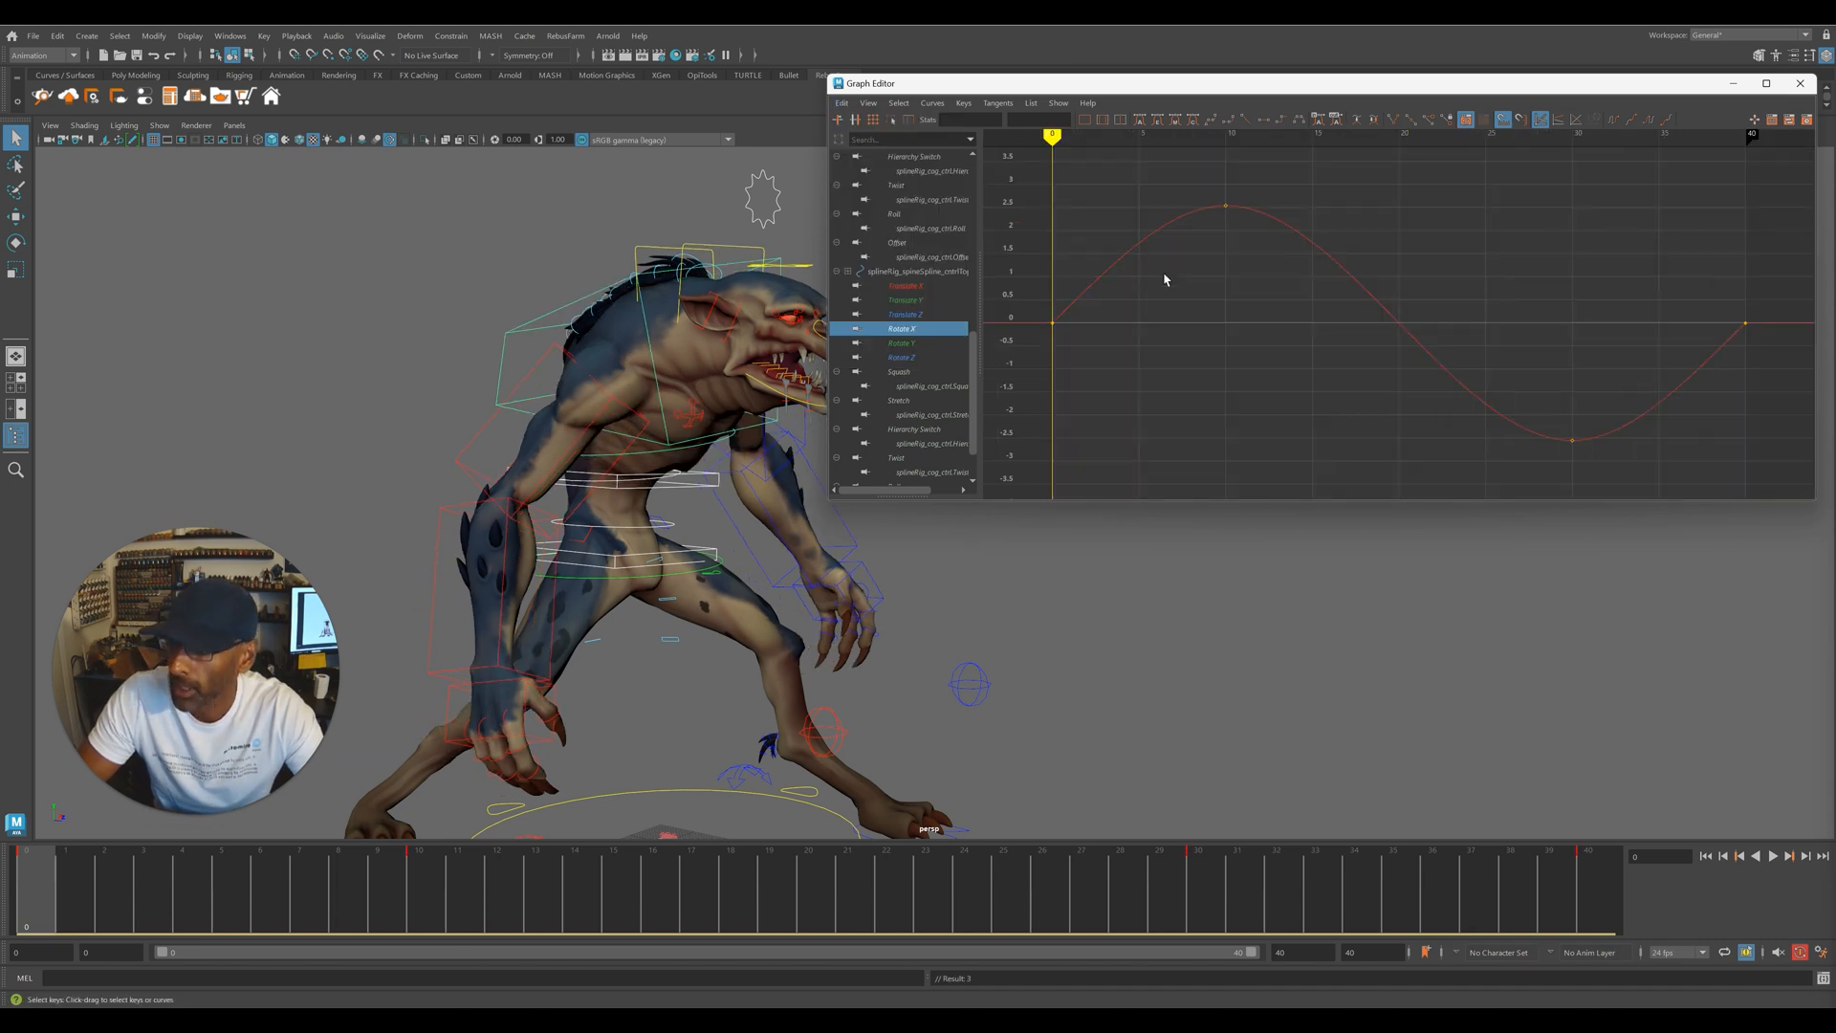
# - Play the animation and inspect the spine's rotation from a slightly different angle
pyautogui.hotkey('alt', 'v')
pyautogui.keyDown('alt'); pyautogui.moveTo(799, 584); pyautogui.dragTo(814, 585); pyautogui.keyUp('alt')
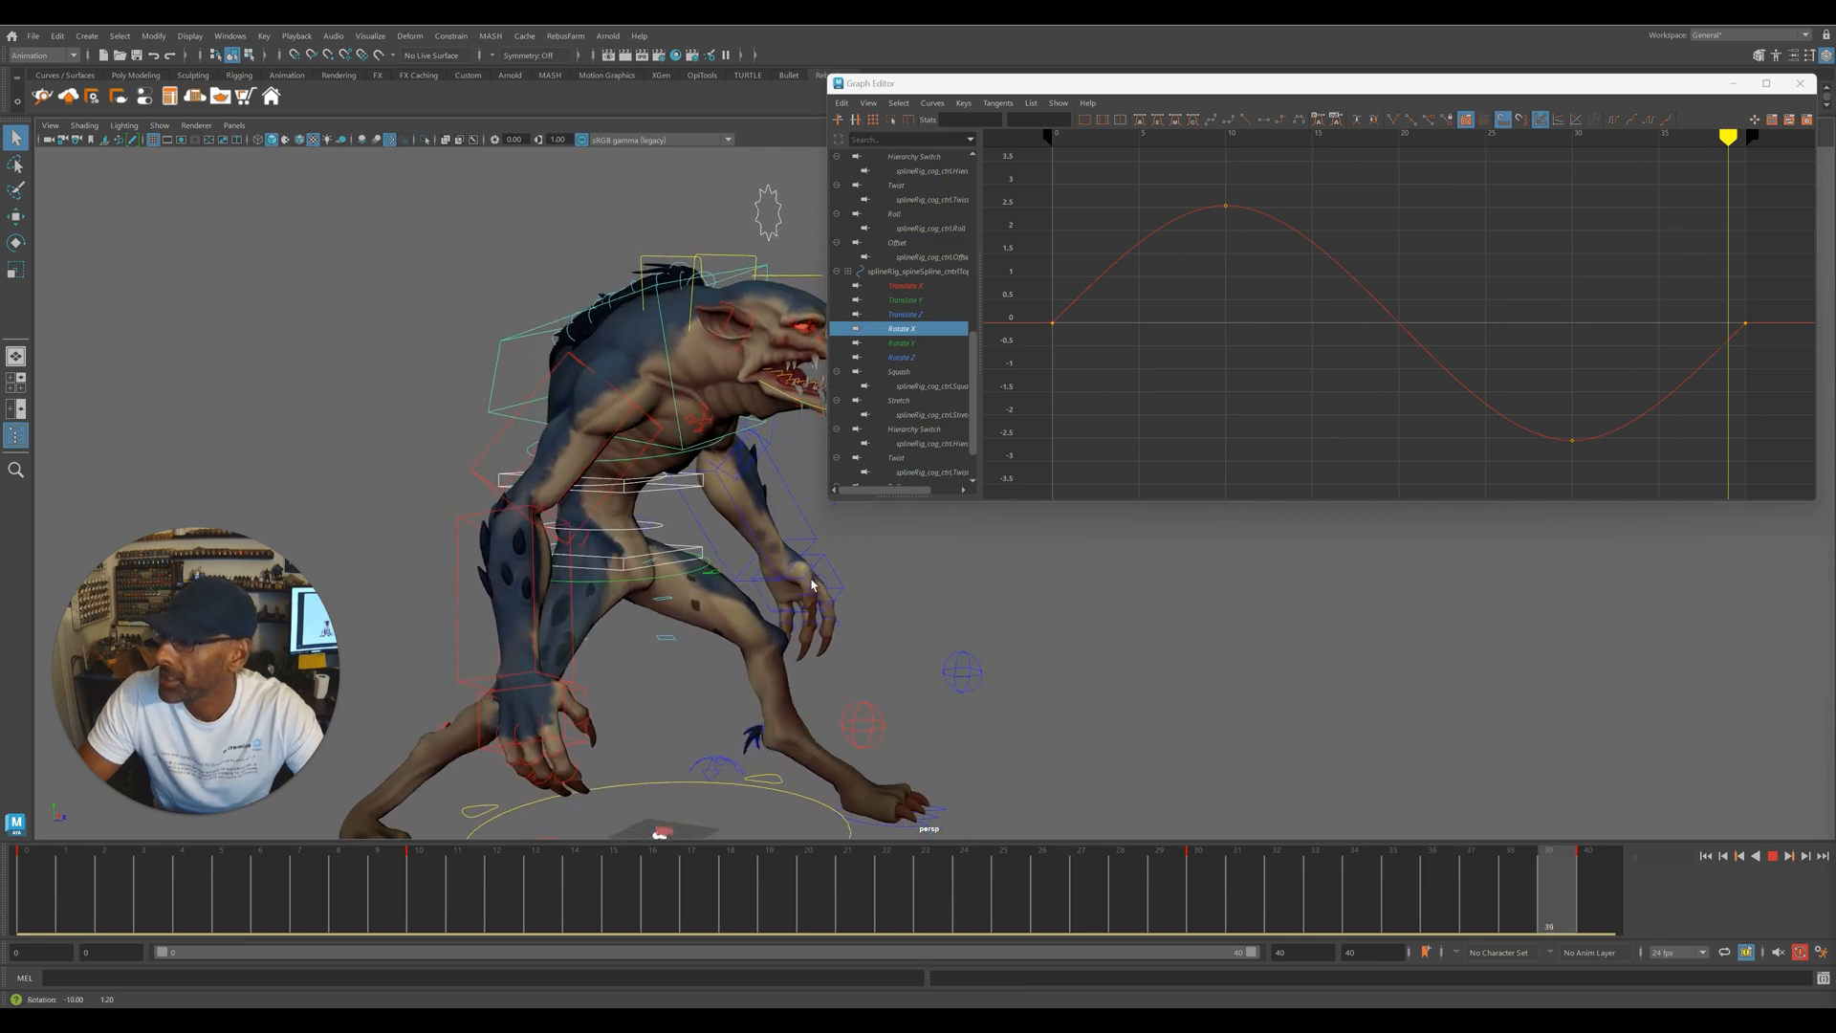
pyautogui.keyDown('alt'); pyautogui.moveTo(814, 585); pyautogui.dragTo(687, 578, button='middle'); pyautogui.keyUp('alt')
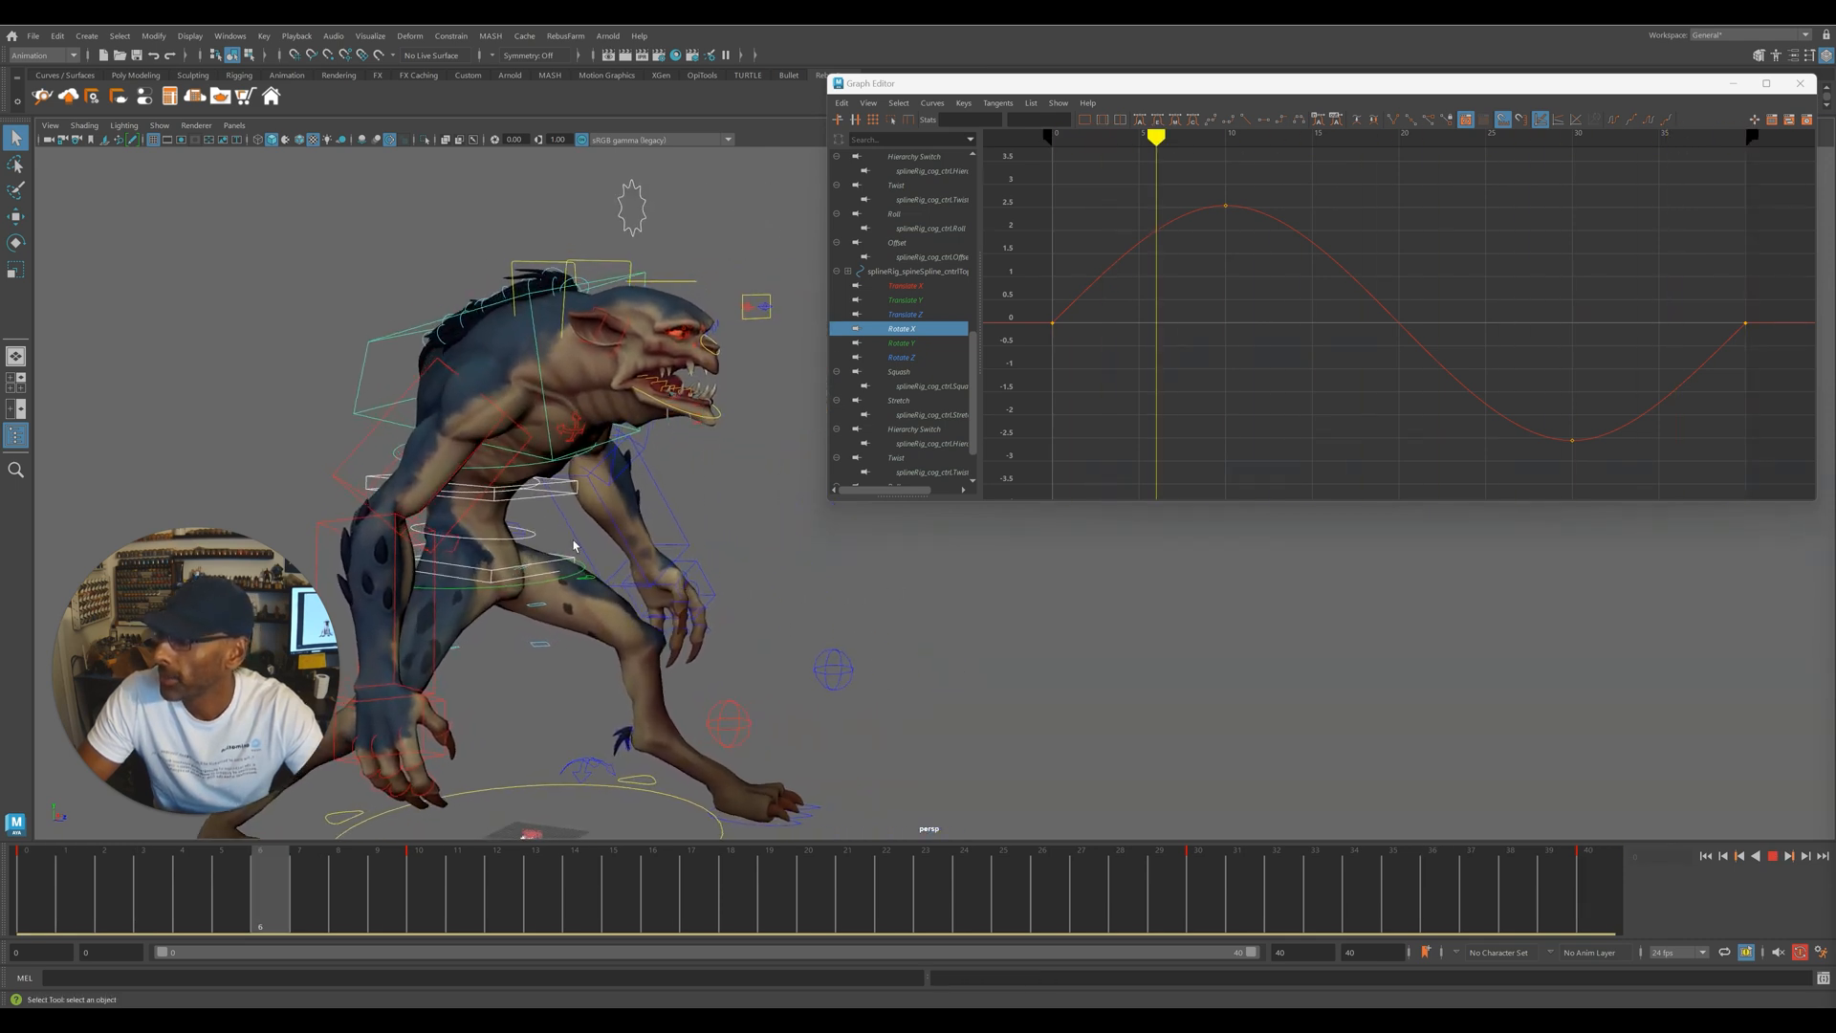
pyautogui.hotkey('alt', 'v')
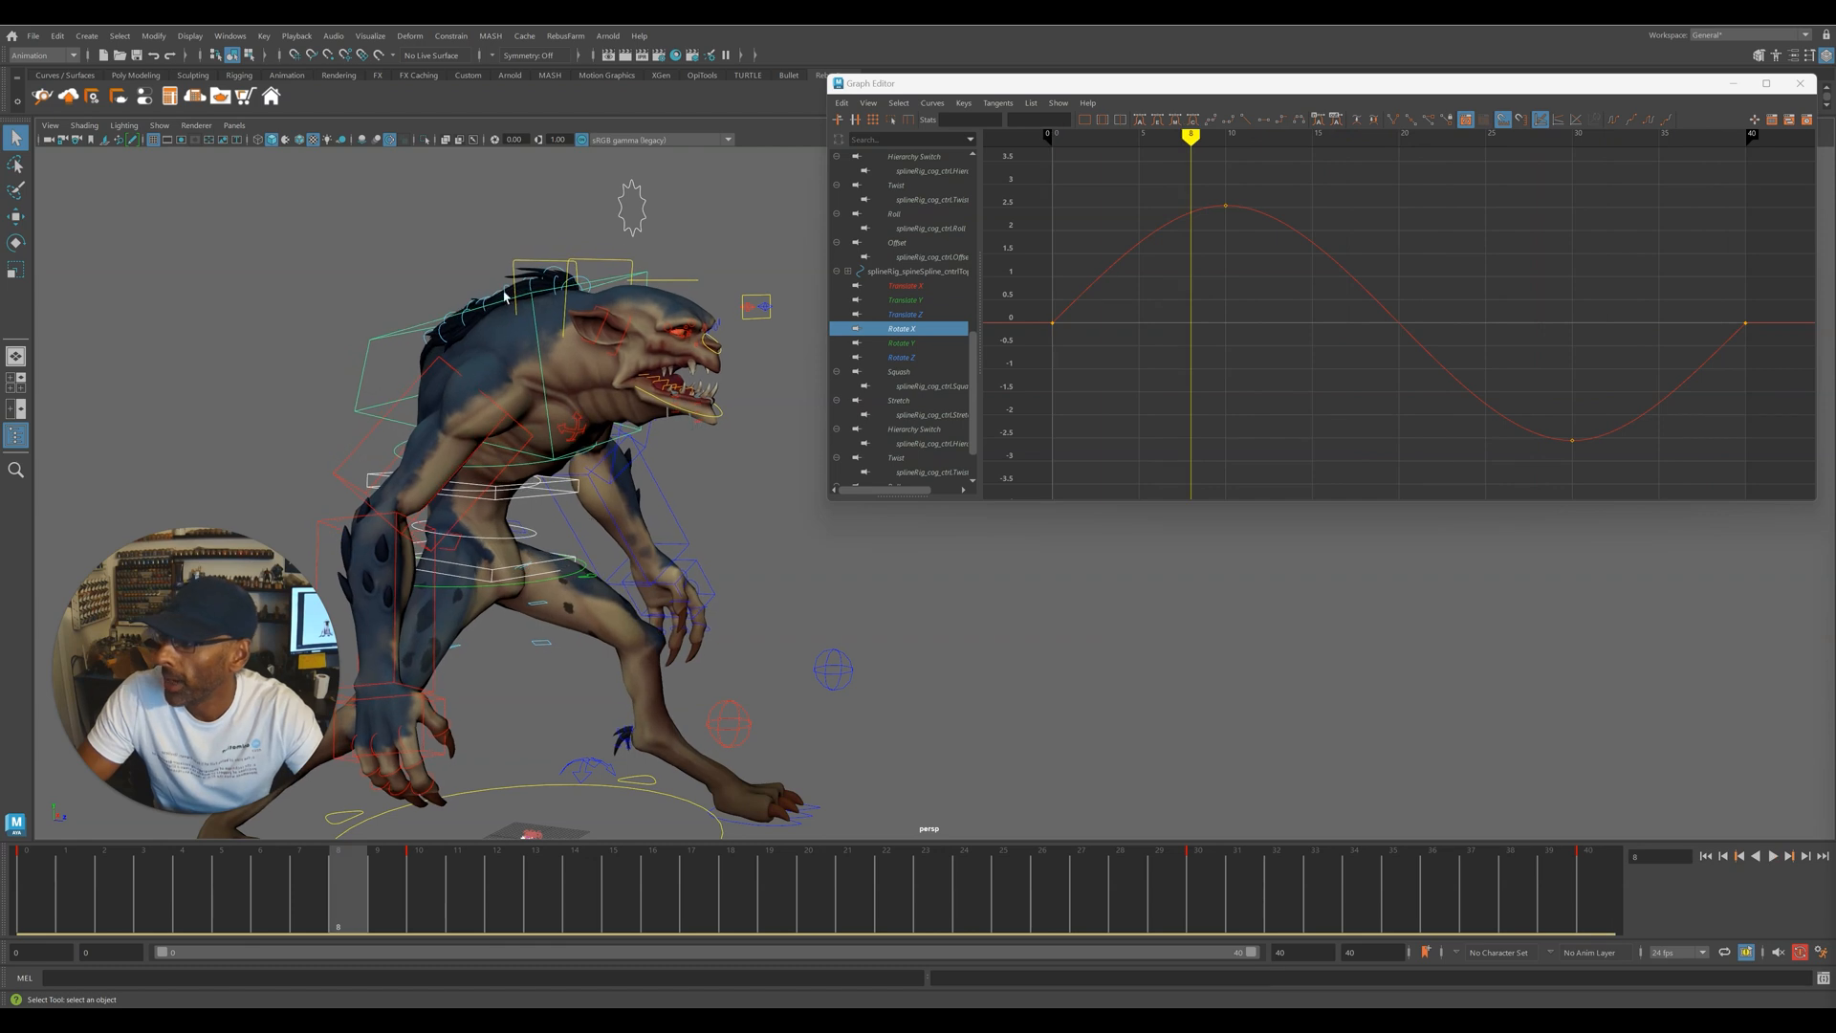
# - Return to frame 0 and check the Rotate Z channels of both neck controls and the head control
pyautogui.click(578, 270)
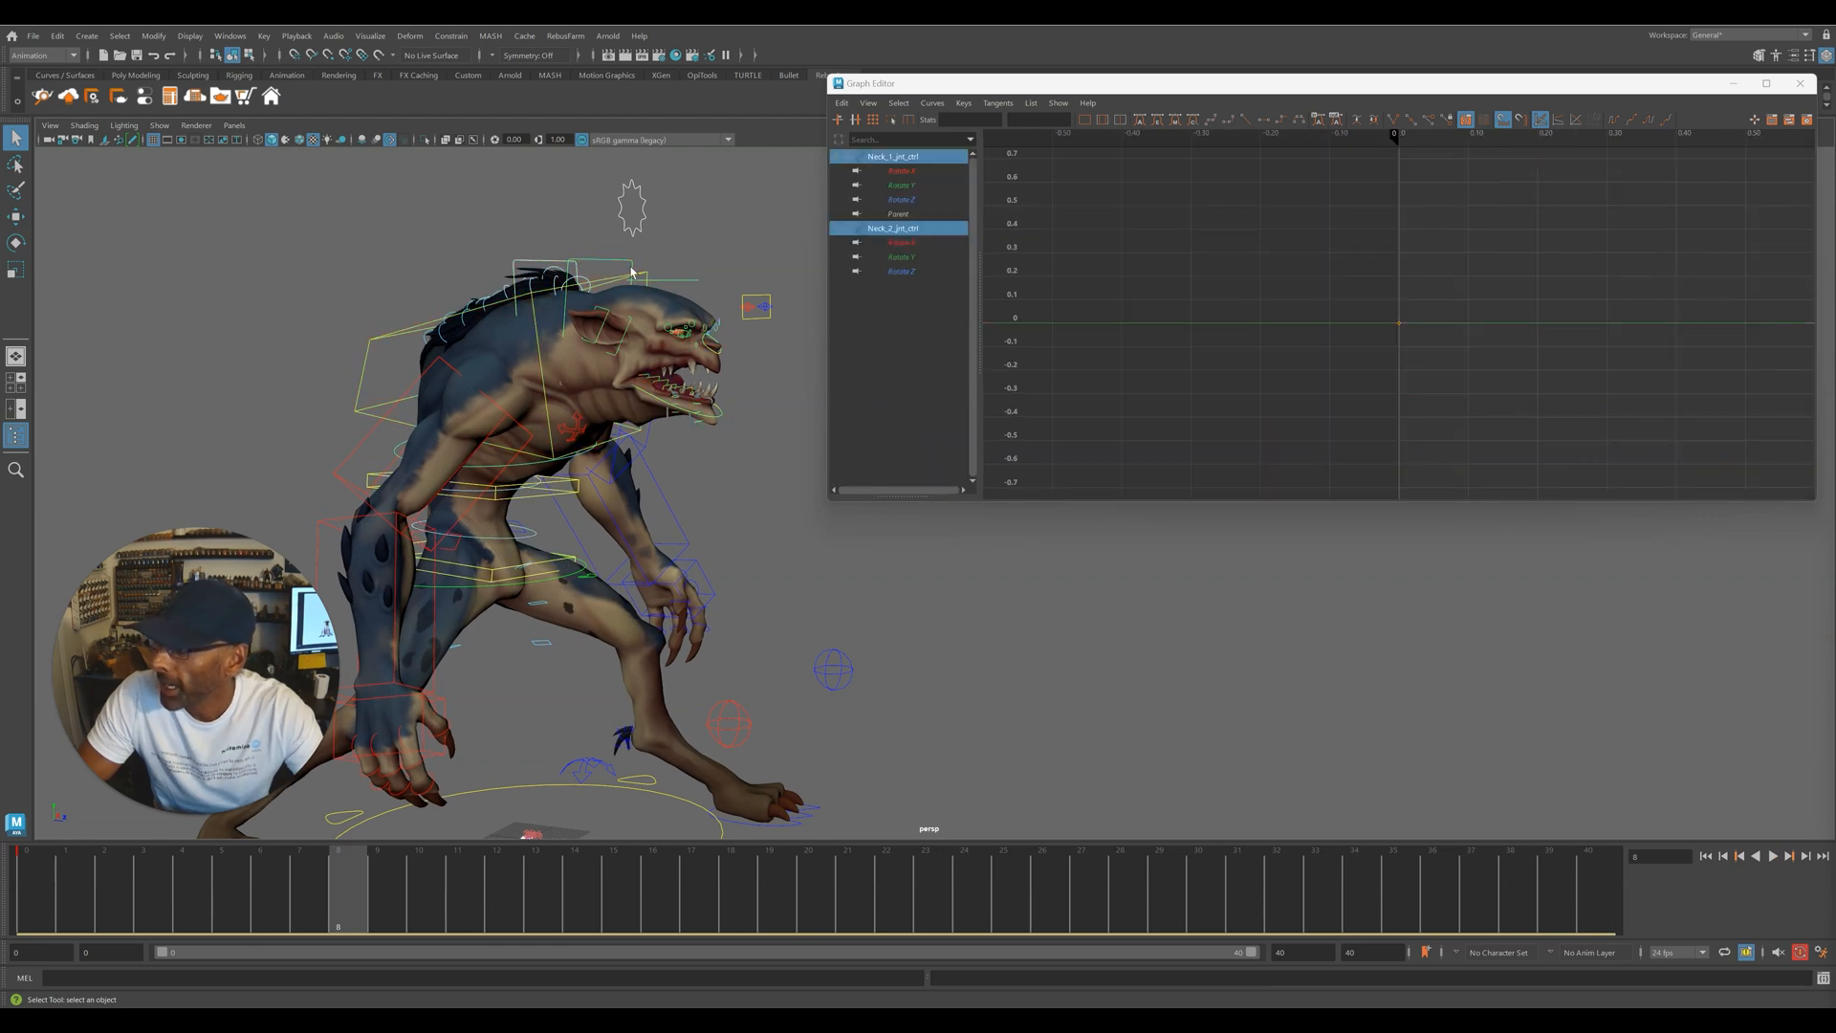
pyautogui.moveTo(346, 888); pyautogui.dragTo(29, 887)
pyautogui.click(902, 199)
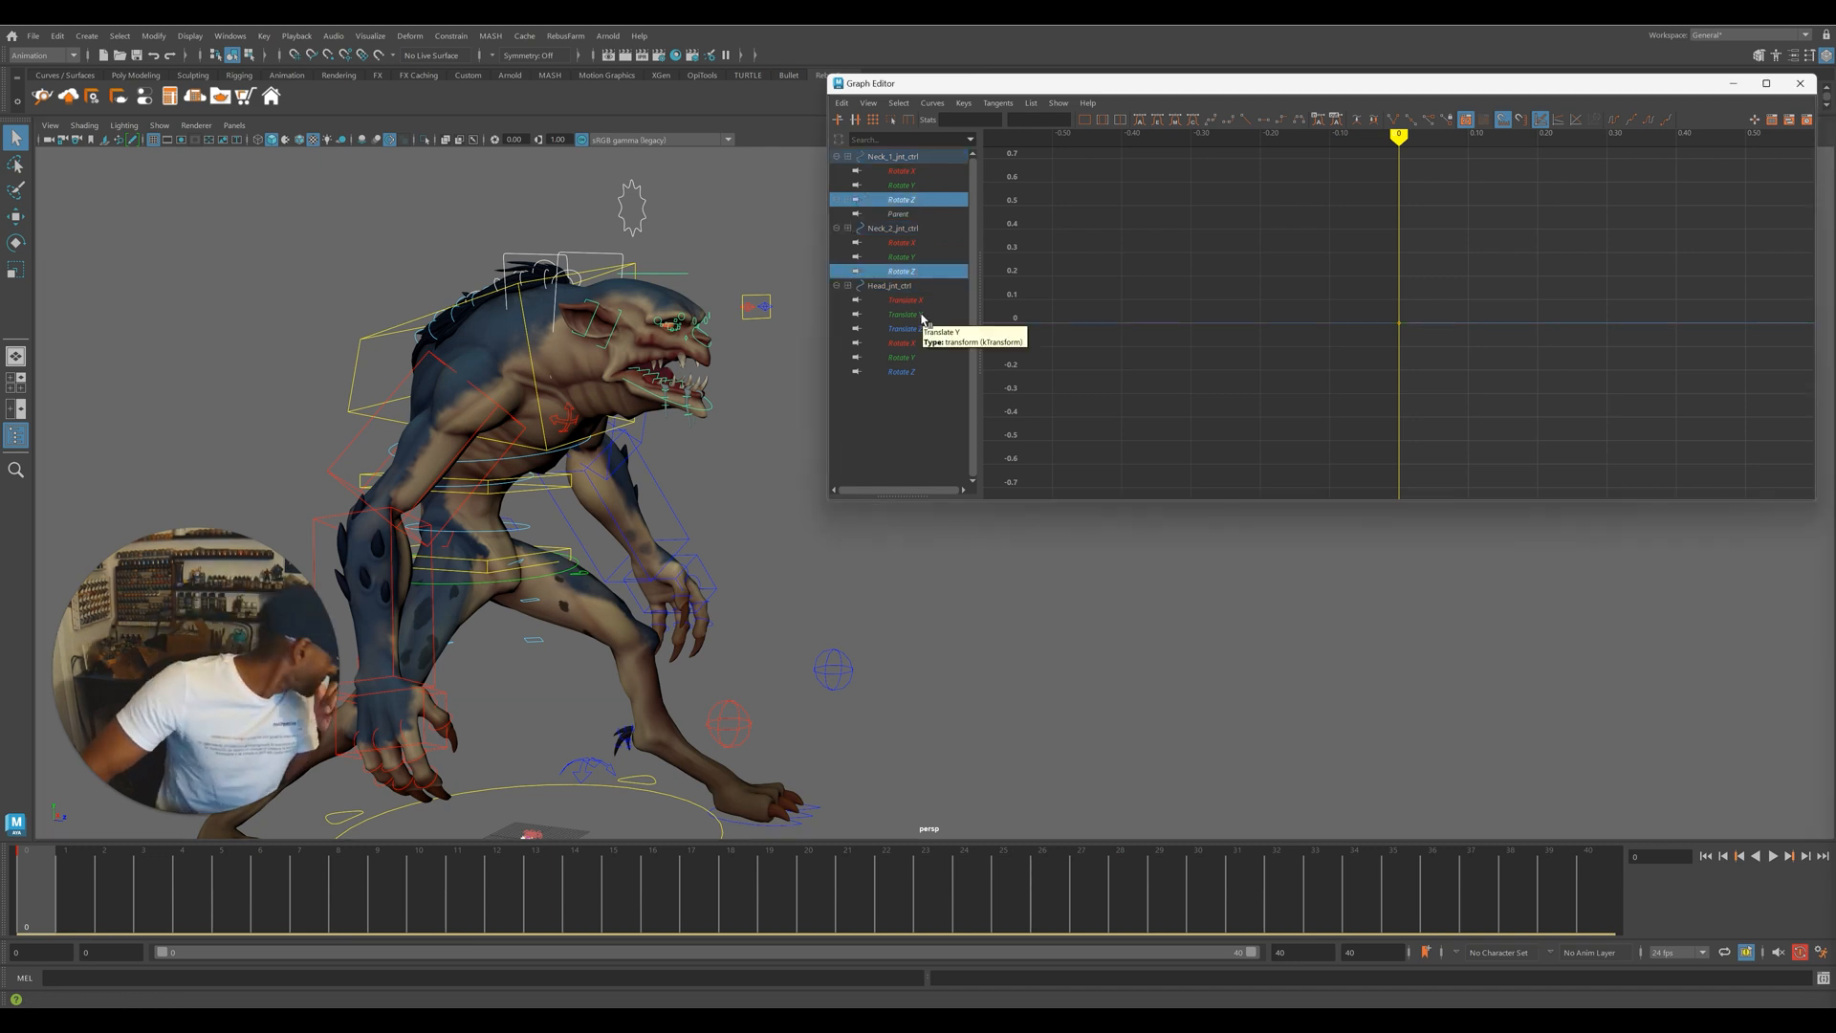
pyautogui.keyDown('ctrl'); pyautogui.click(902, 371); pyautogui.keyUp('ctrl')
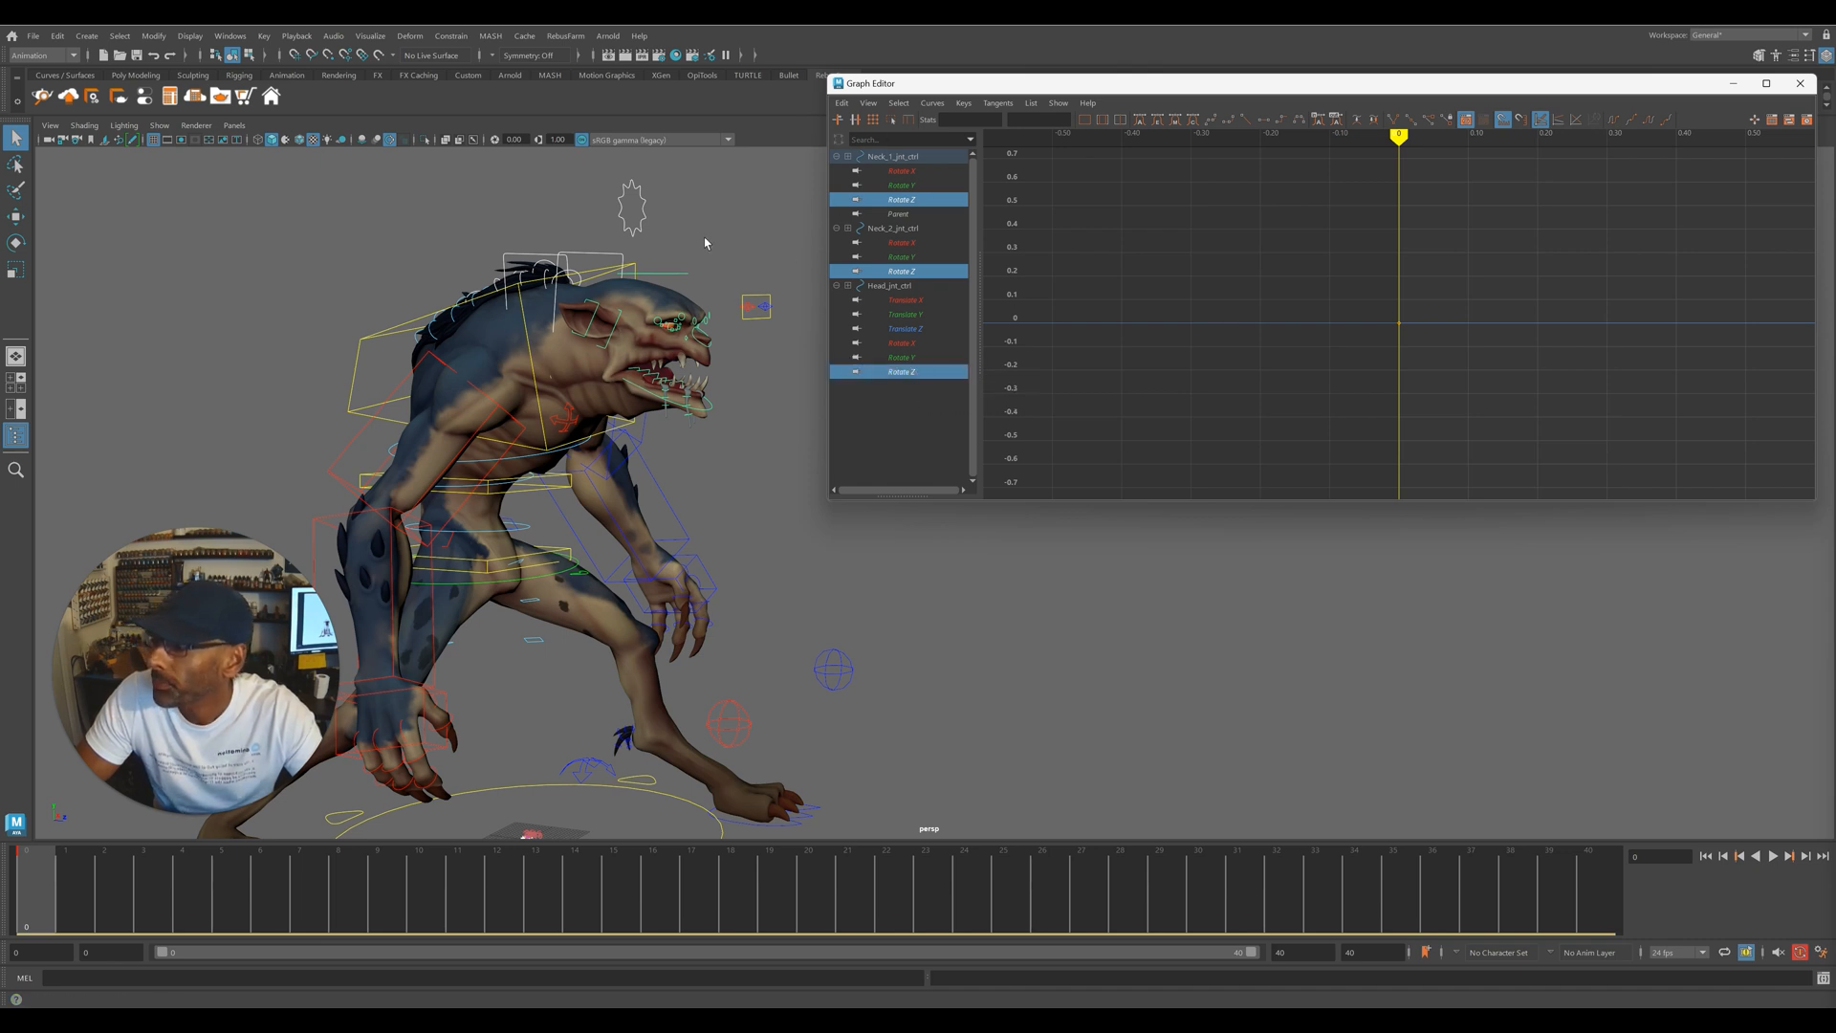
pyautogui.click(683, 281)
pyautogui.press('e')
pyautogui.click(695, 247)
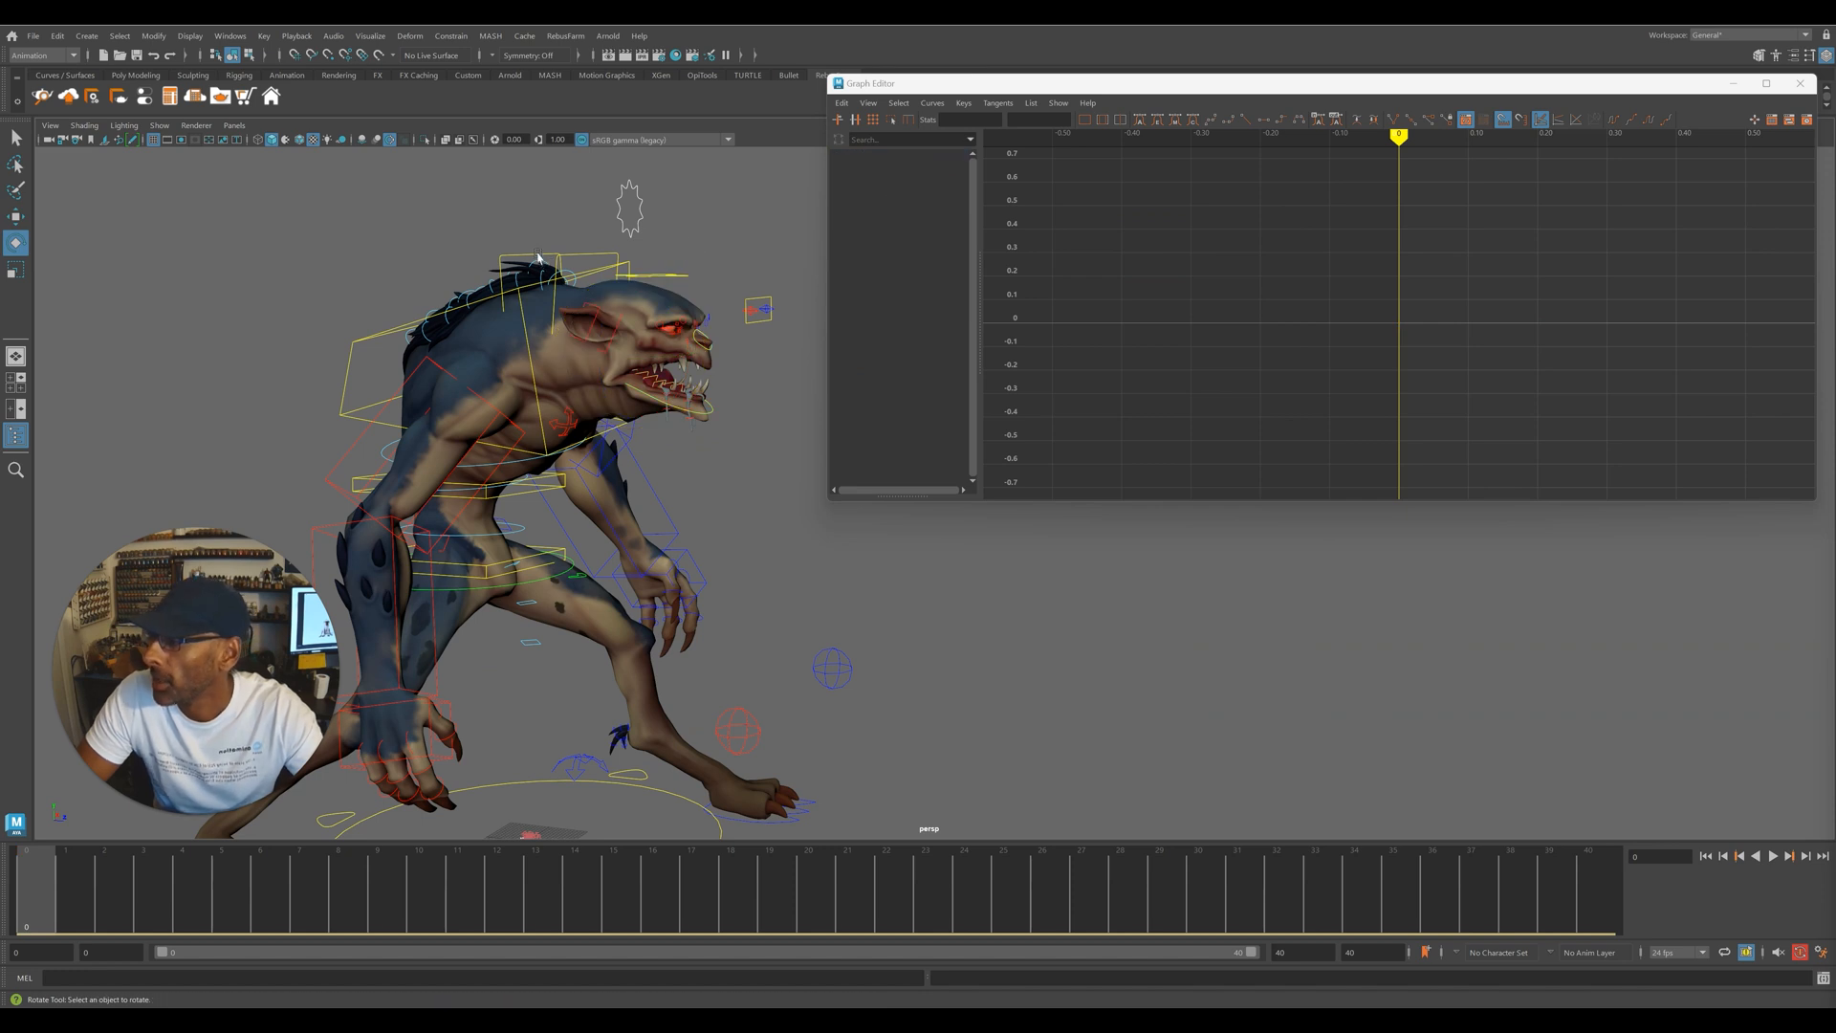
# - Paste the copied curve onto the Rotate Z channels of the two neck controls and preview the motion
pyautogui.click(542, 258)
pyautogui.keyDown('shift'); pyautogui.click(589, 259); pyautogui.keyUp('shift')
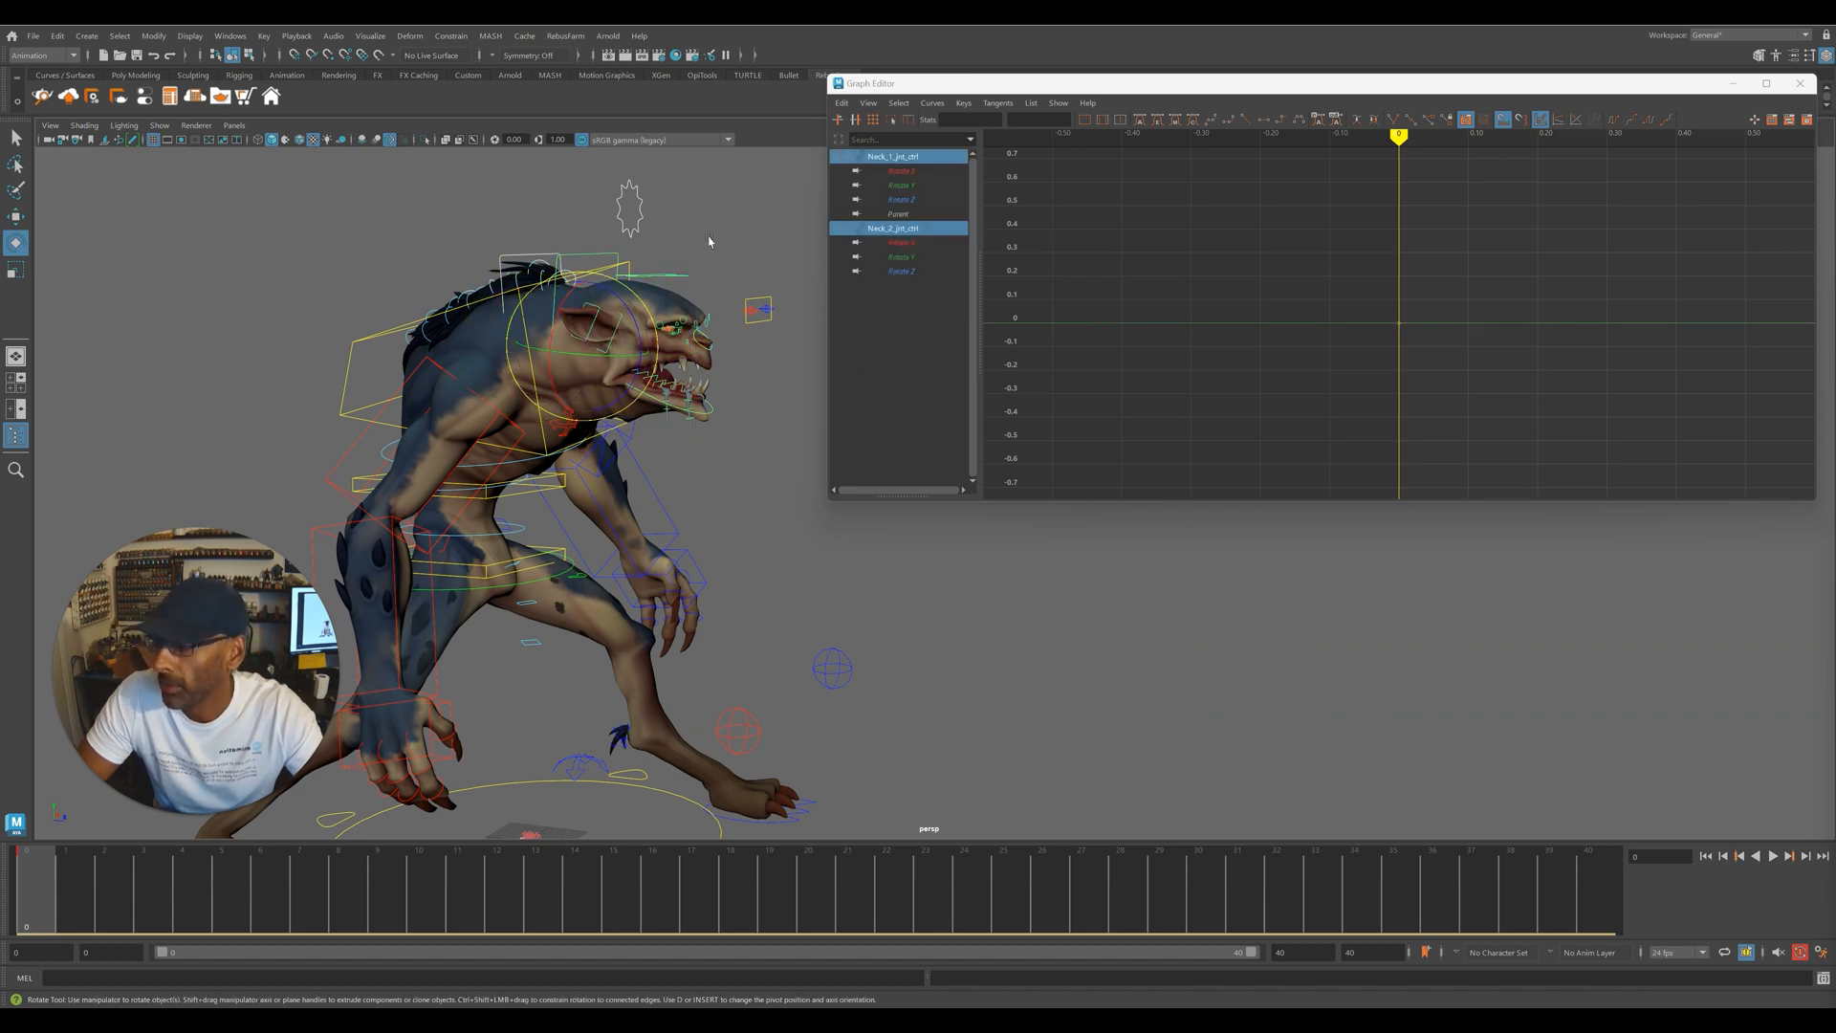
pyautogui.click(909, 213)
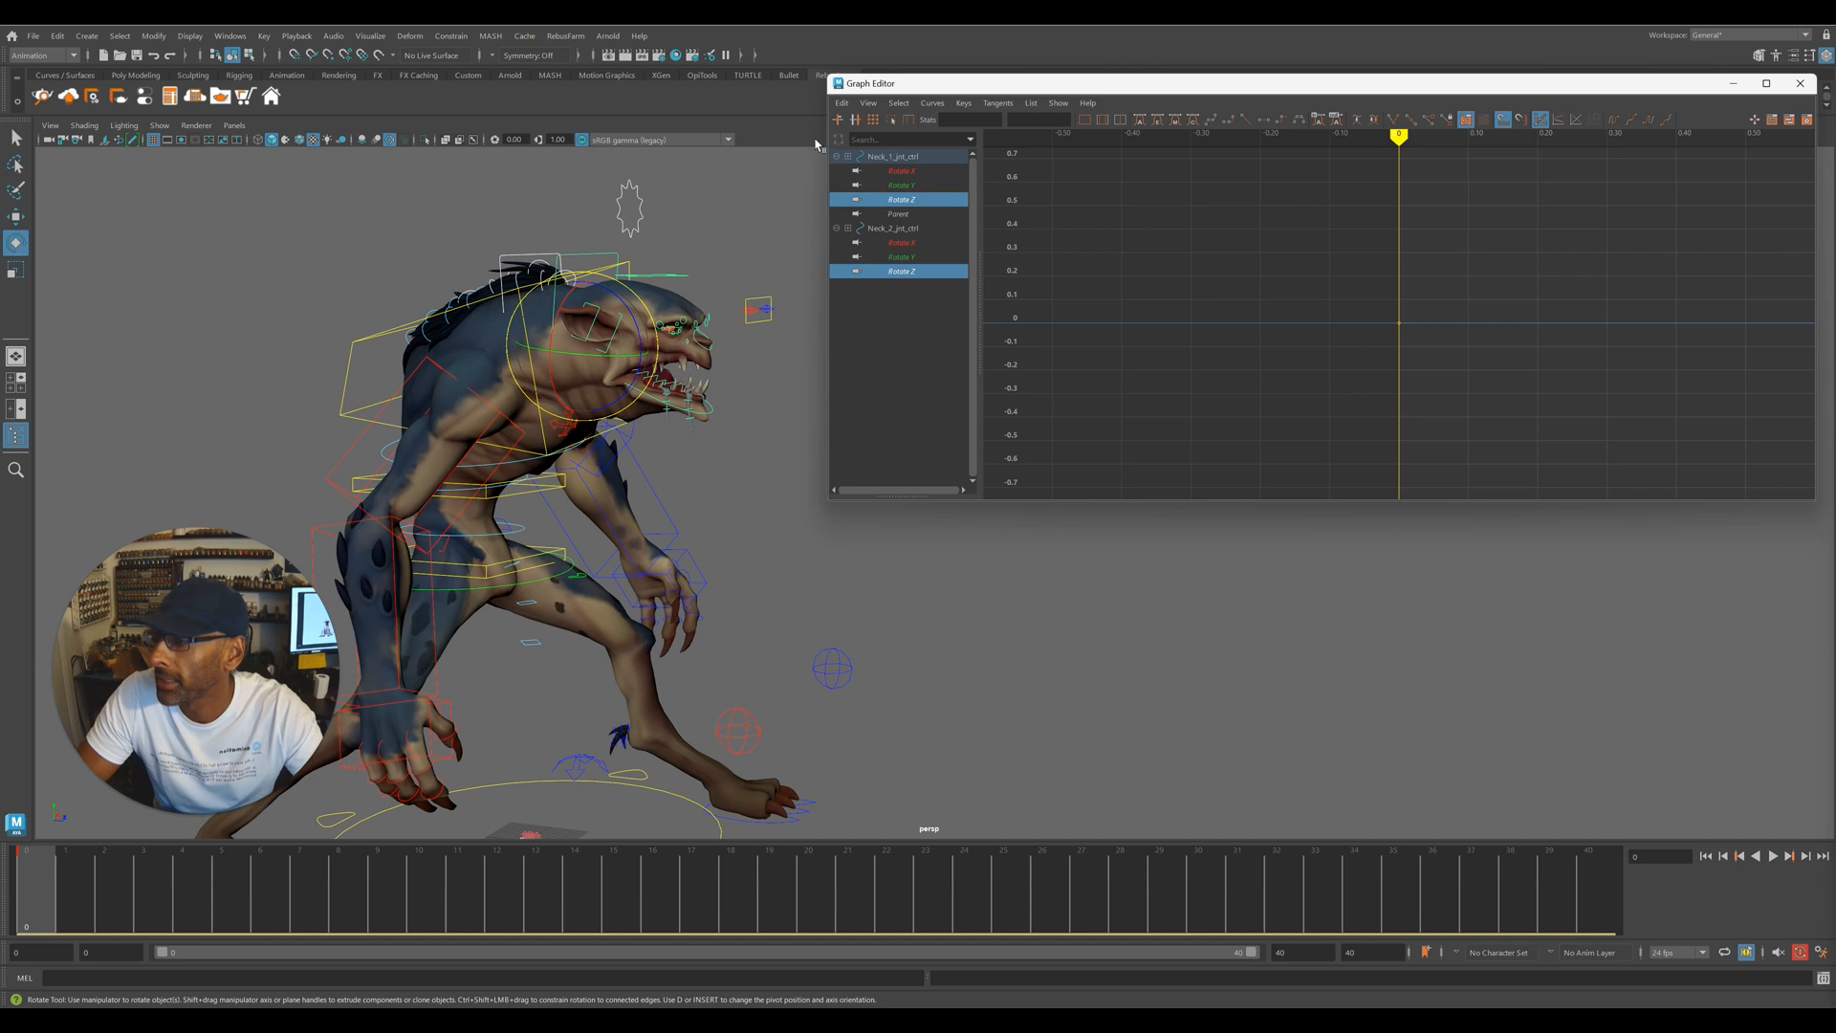
pyautogui.click(841, 104)
pyautogui.click(858, 190)
pyautogui.hotkey('alt', 'v')
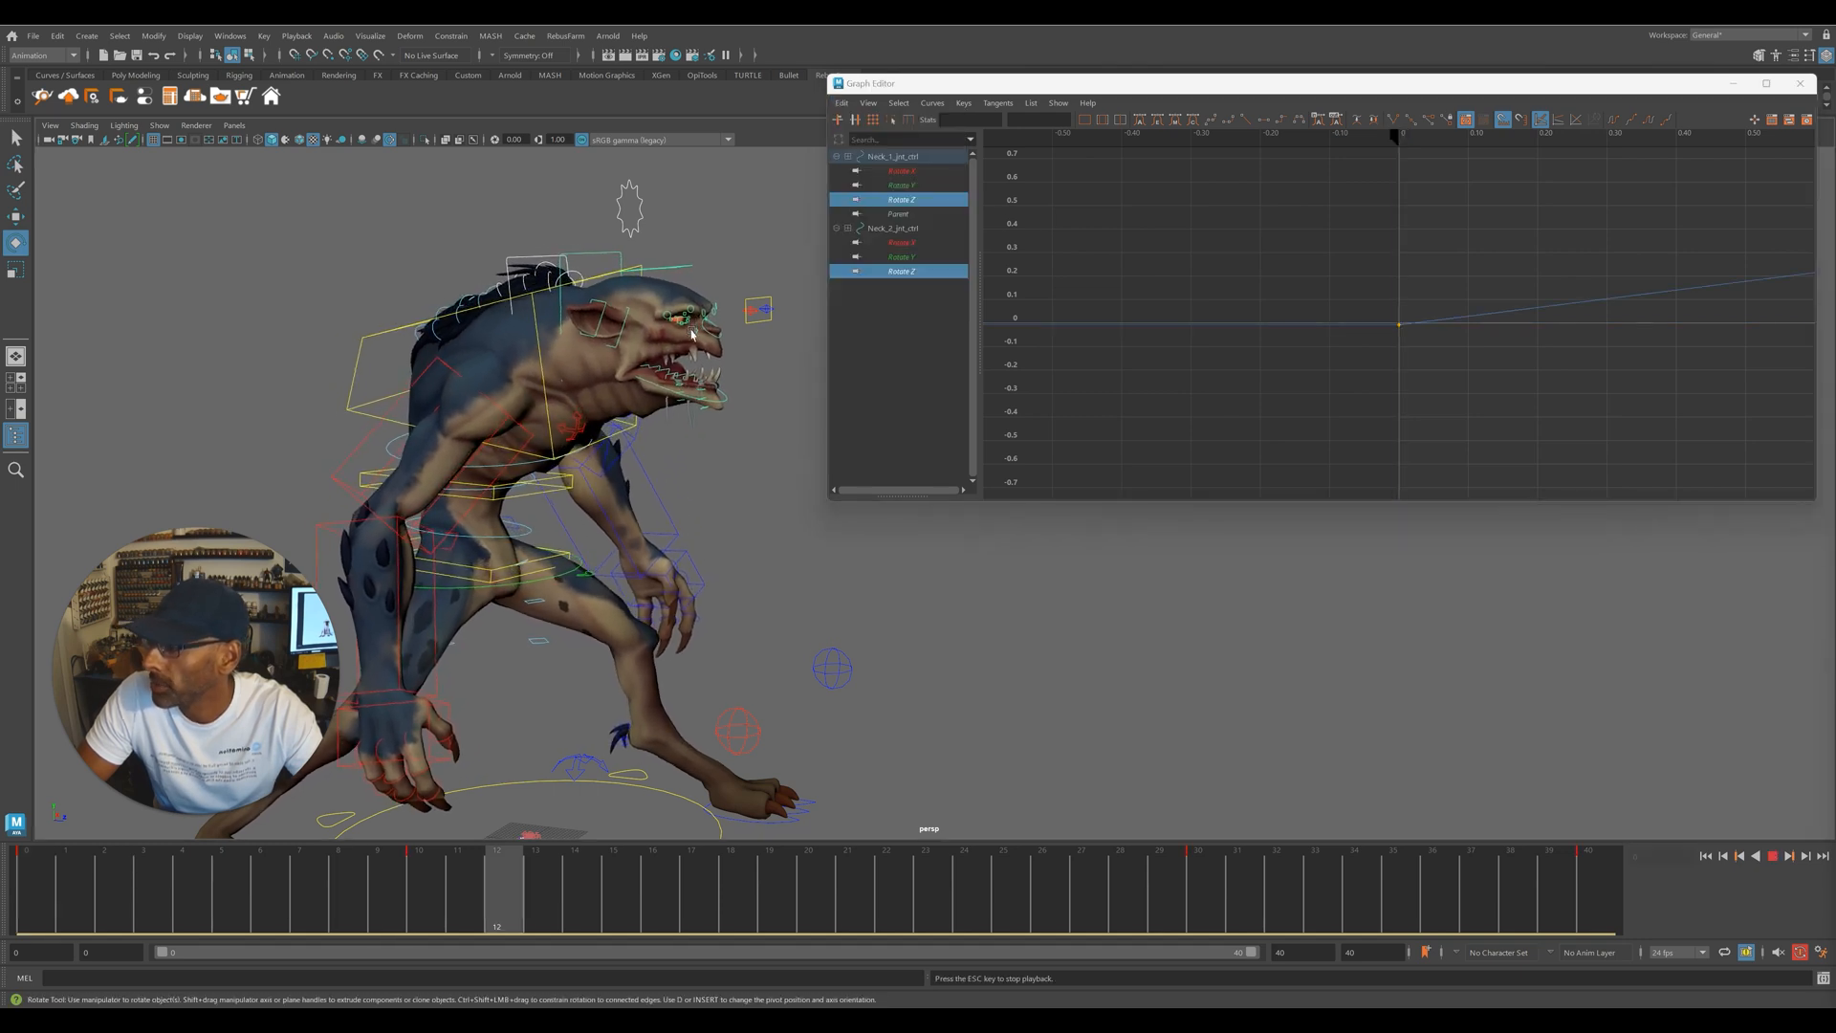
pyautogui.press('Escape')
# - Select the head control and check its Rotate X, Y and Z channels to identify the matching rotation axis
pyautogui.click(682, 273)
pyautogui.click(675, 285)
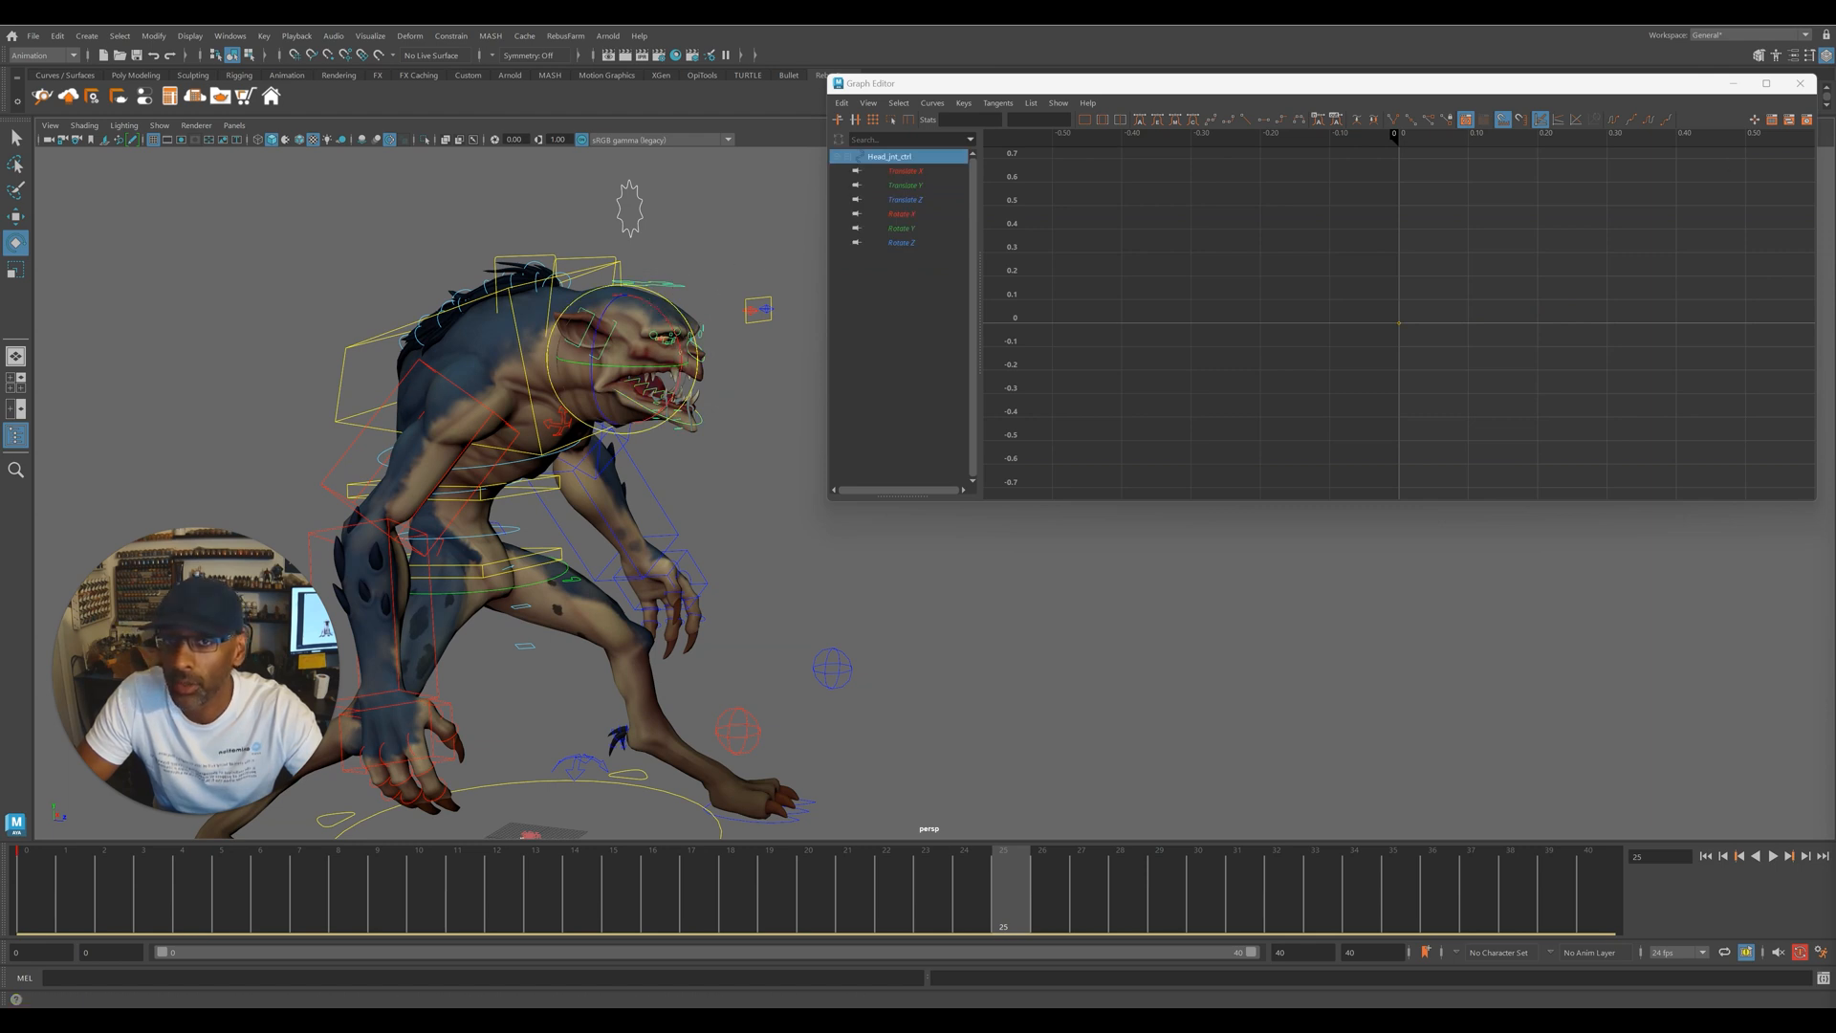
pyautogui.hotkey('ctrl', 'shift', 'a')
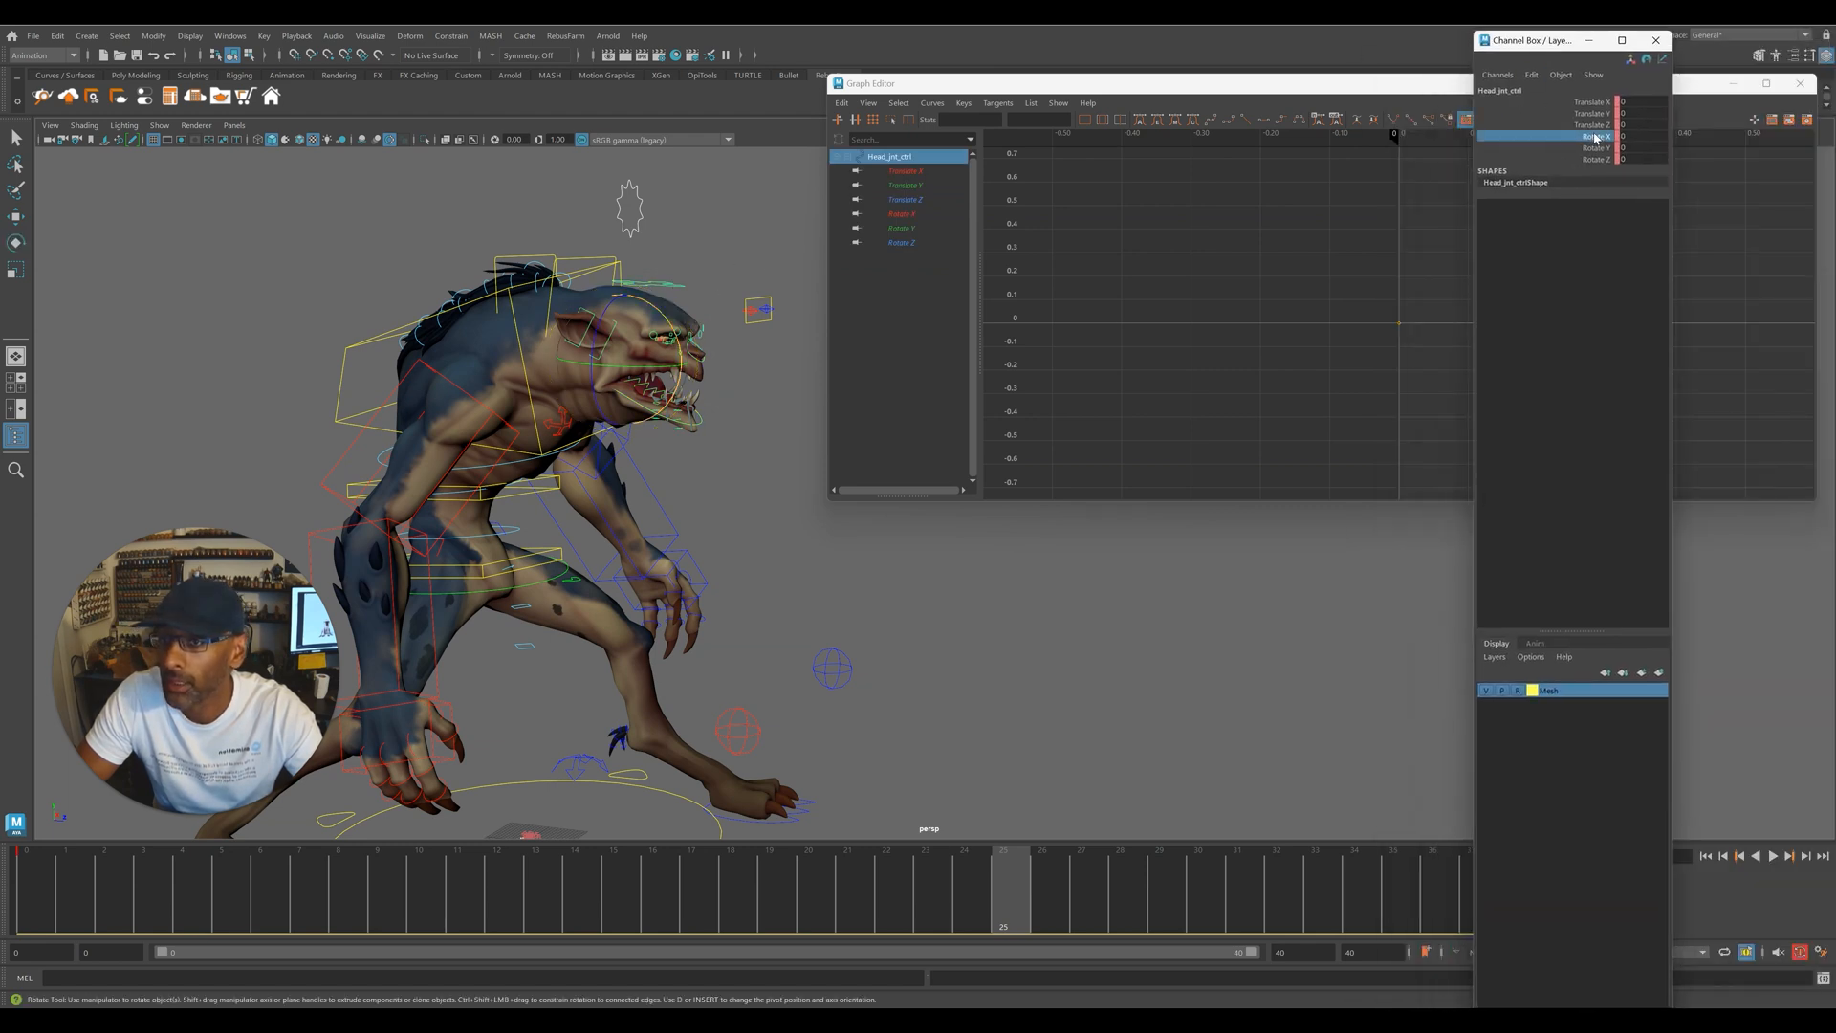
pyautogui.keyDown('shift'); pyautogui.click(1564, 159); pyautogui.keyUp('shift')
pyautogui.click(1588, 147)
pyautogui.click(1588, 136)
pyautogui.click(1589, 147)
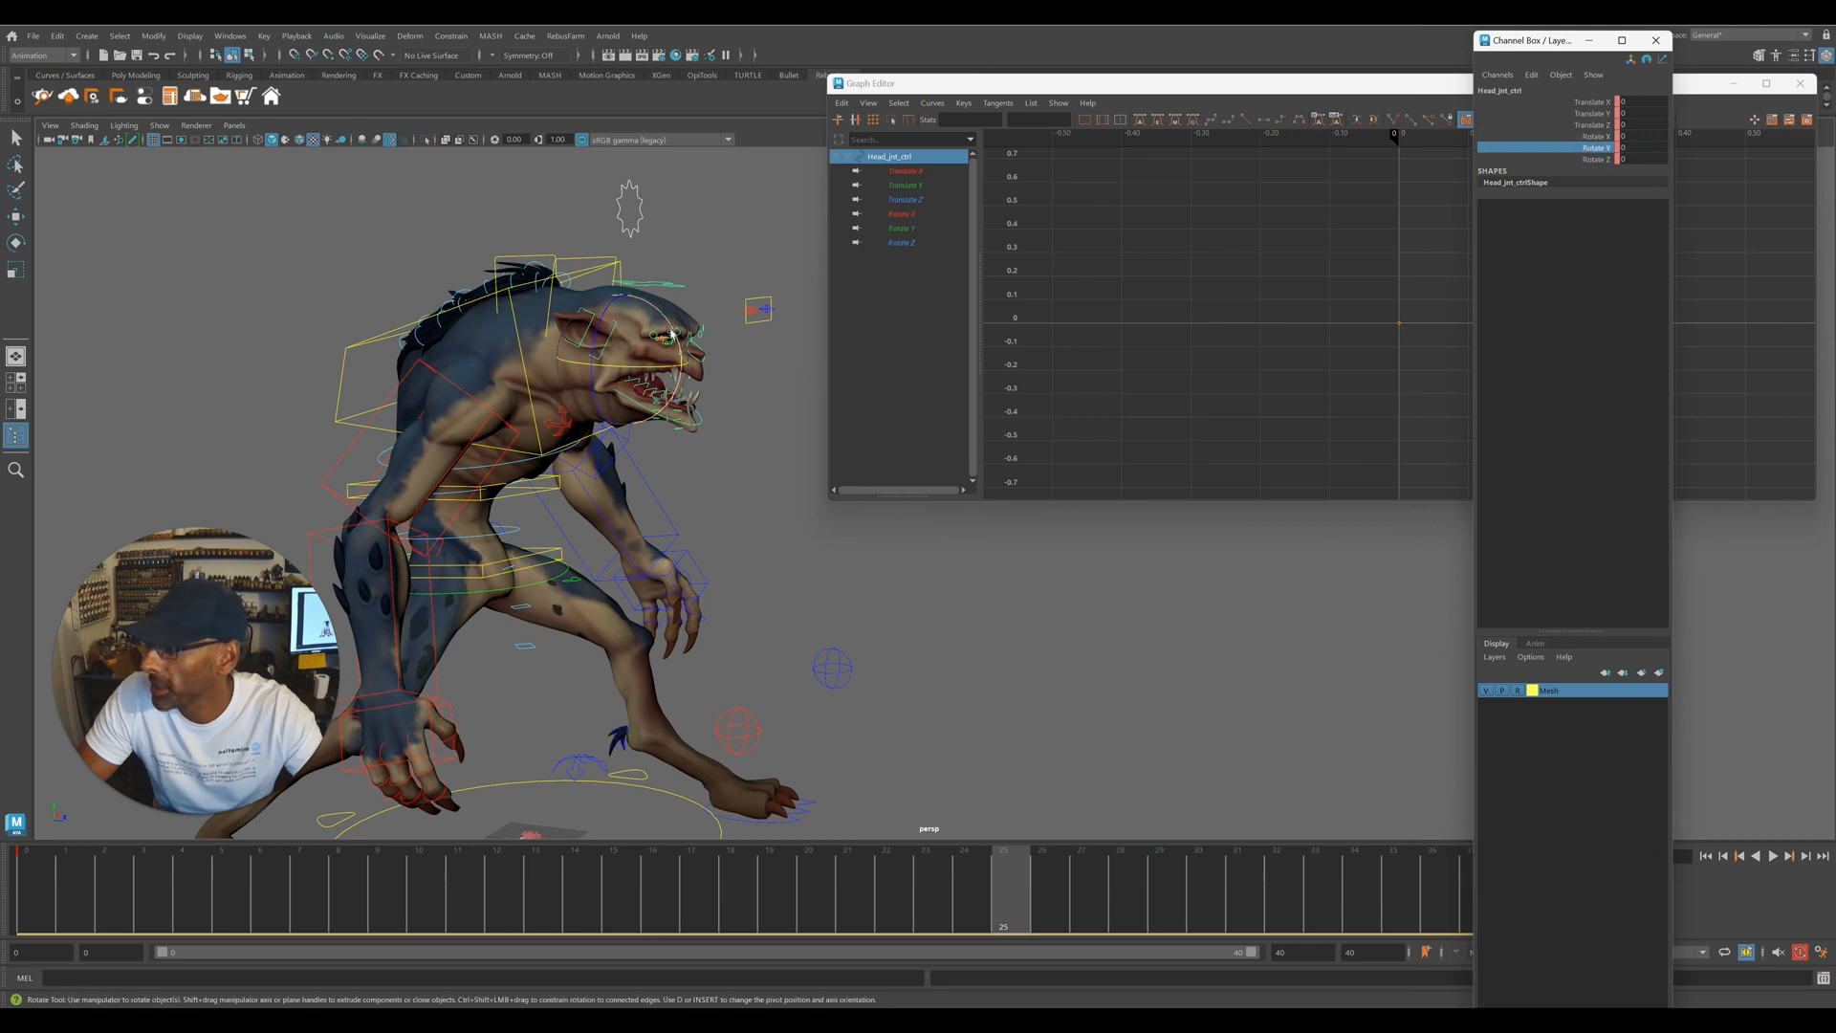
# - Paste the copied curve onto the head control's Rotate X channel at frame 0
pyautogui.click(910, 214)
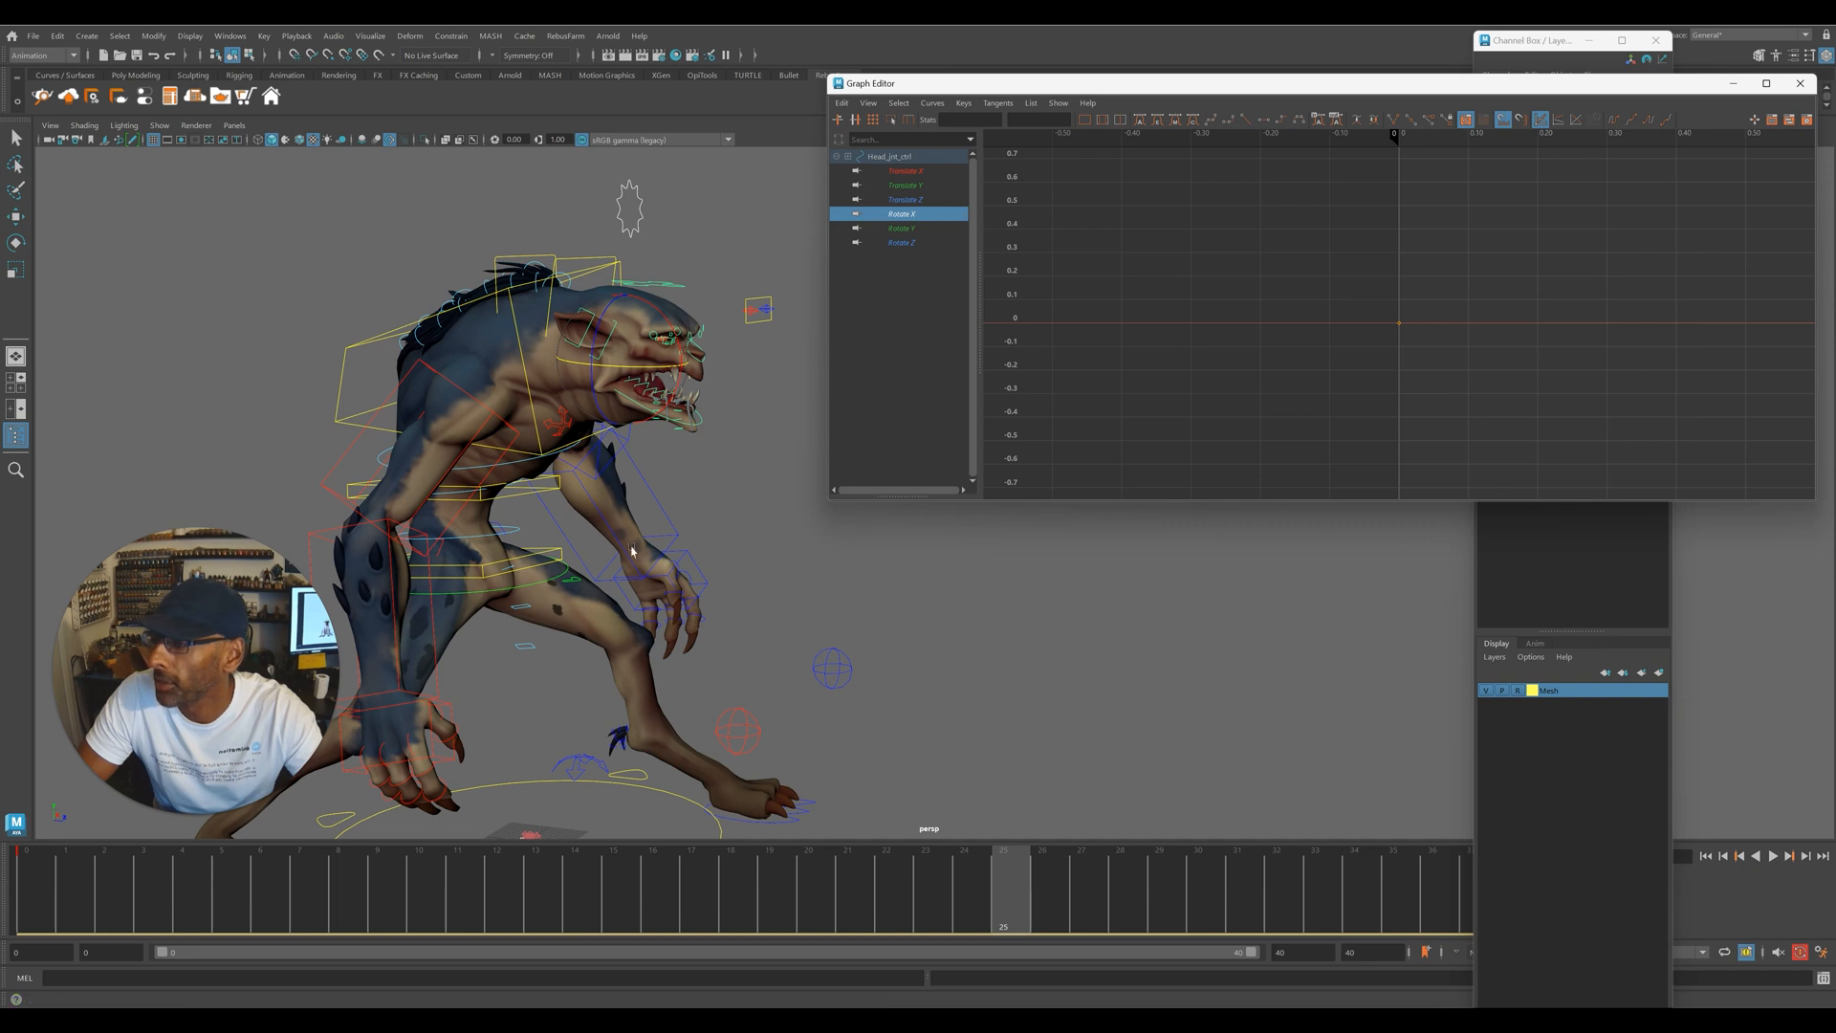
pyautogui.click(29, 888)
pyautogui.click(858, 102)
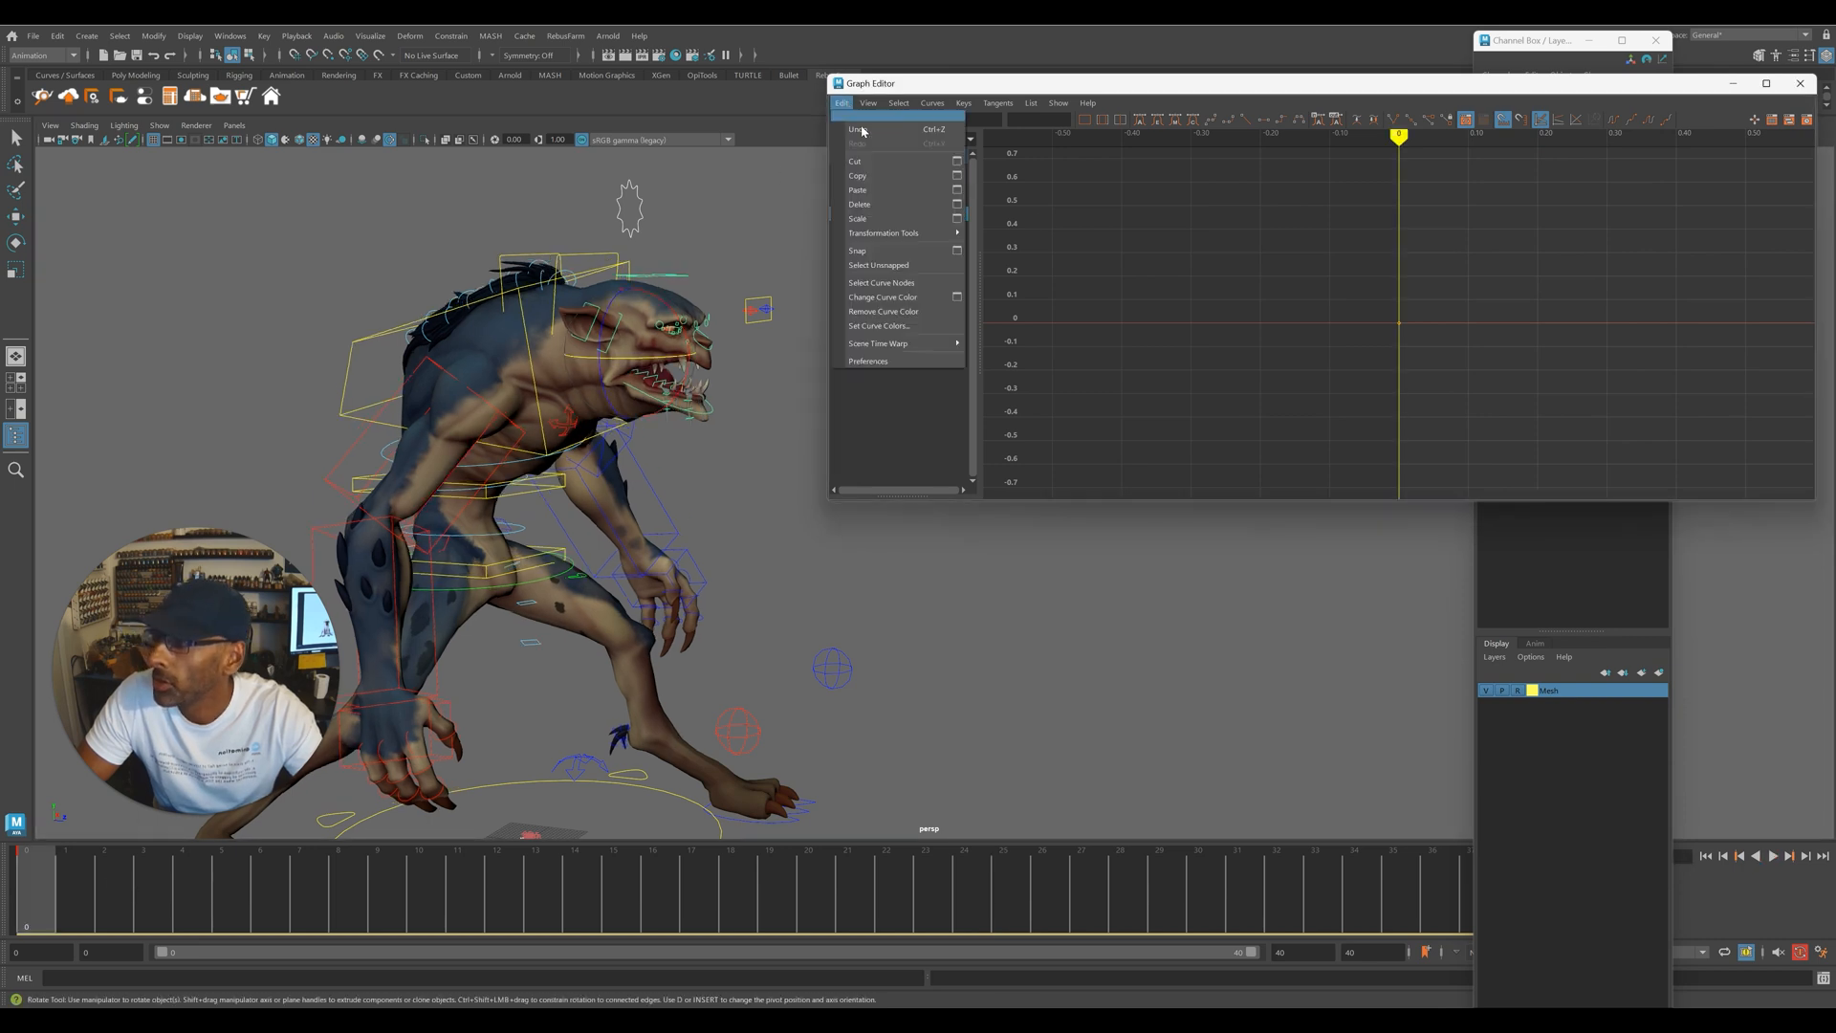
pyautogui.click(890, 195)
pyautogui.press('f')
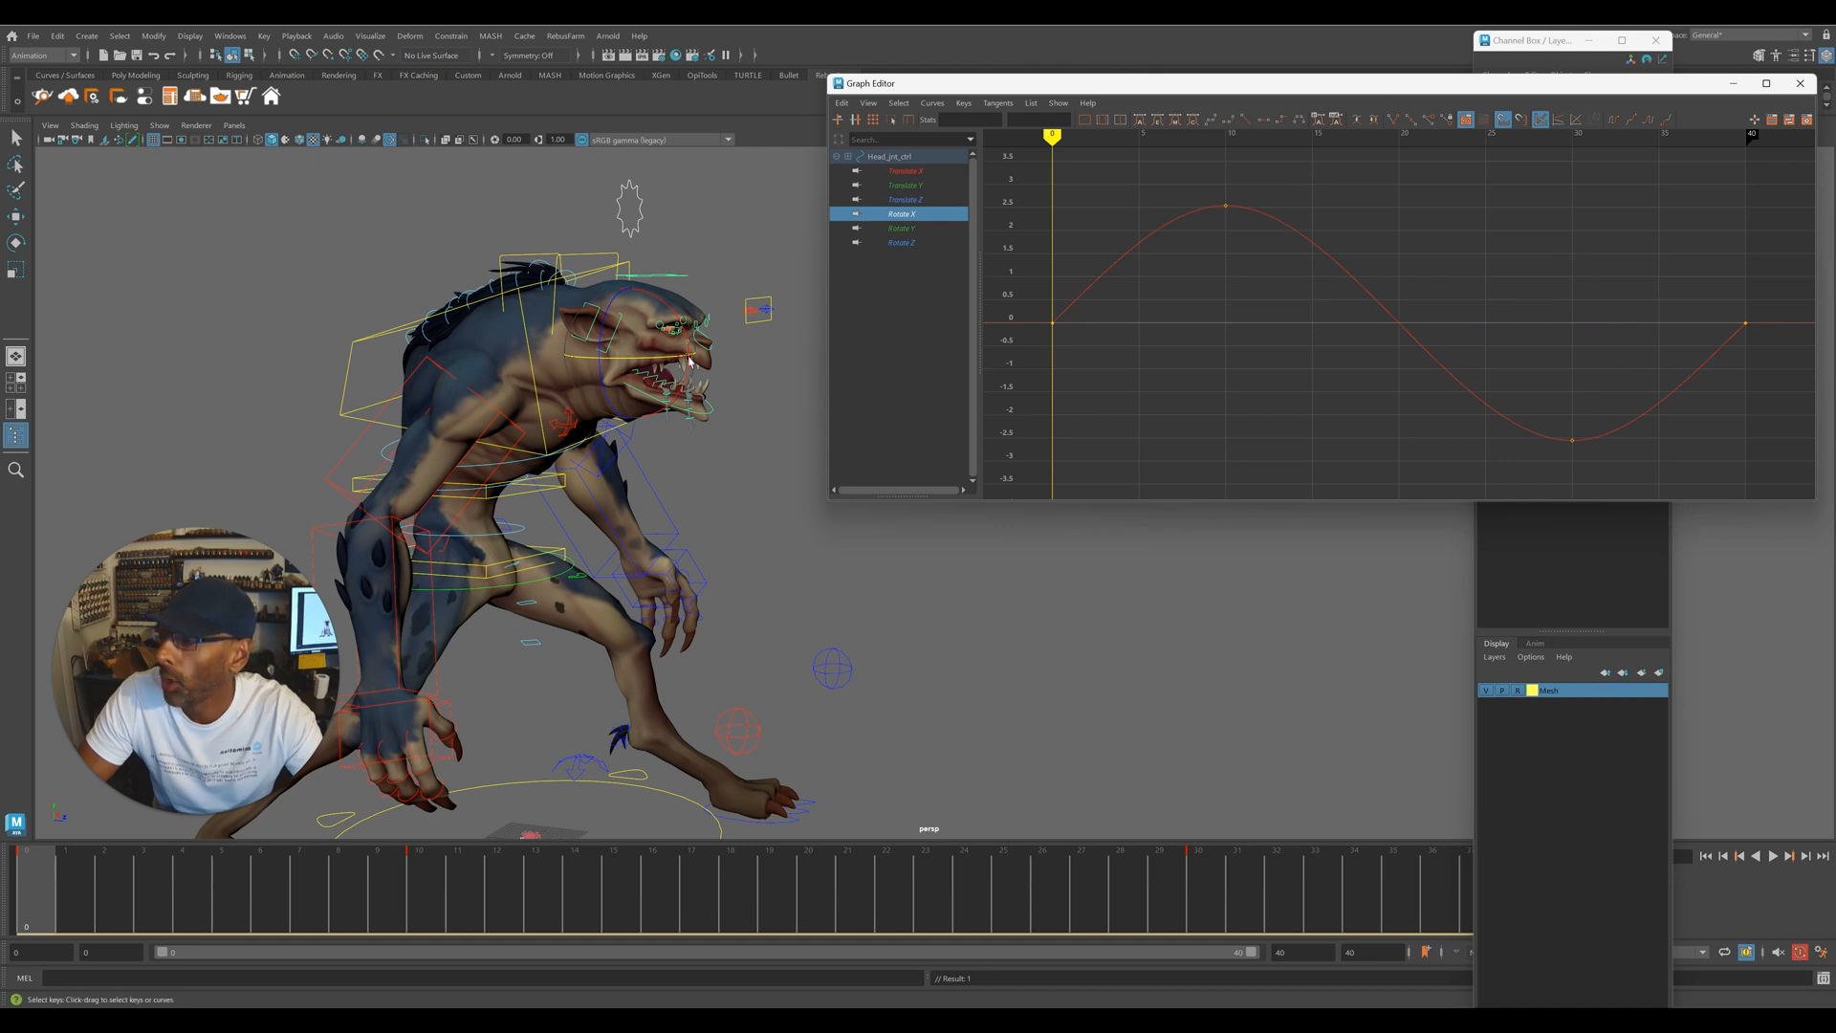
# - Set the curves of all the upper-body controls to cycle after their last key and preview the motion
pyautogui.moveTo(347, 206); pyautogui.dragTo(559, 444)
pyautogui.moveTo(720, 525); pyautogui.dragTo(753, 566)
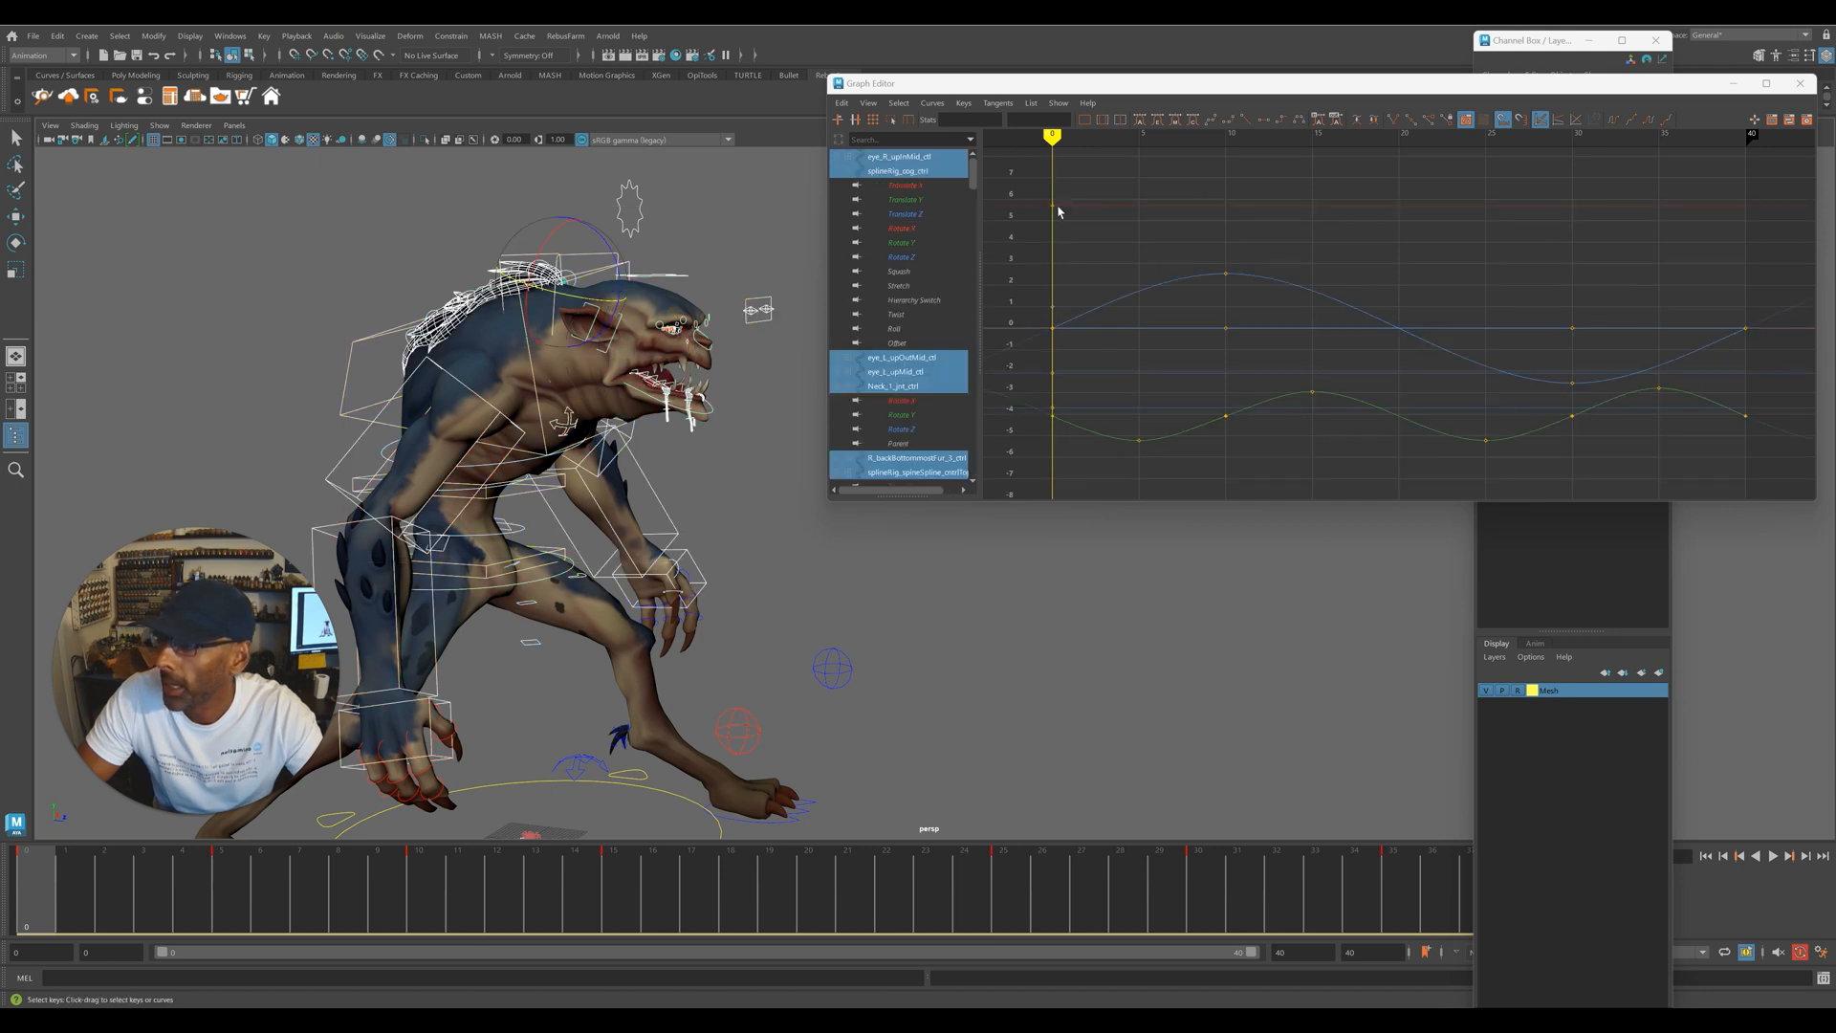
pyautogui.click(1614, 120)
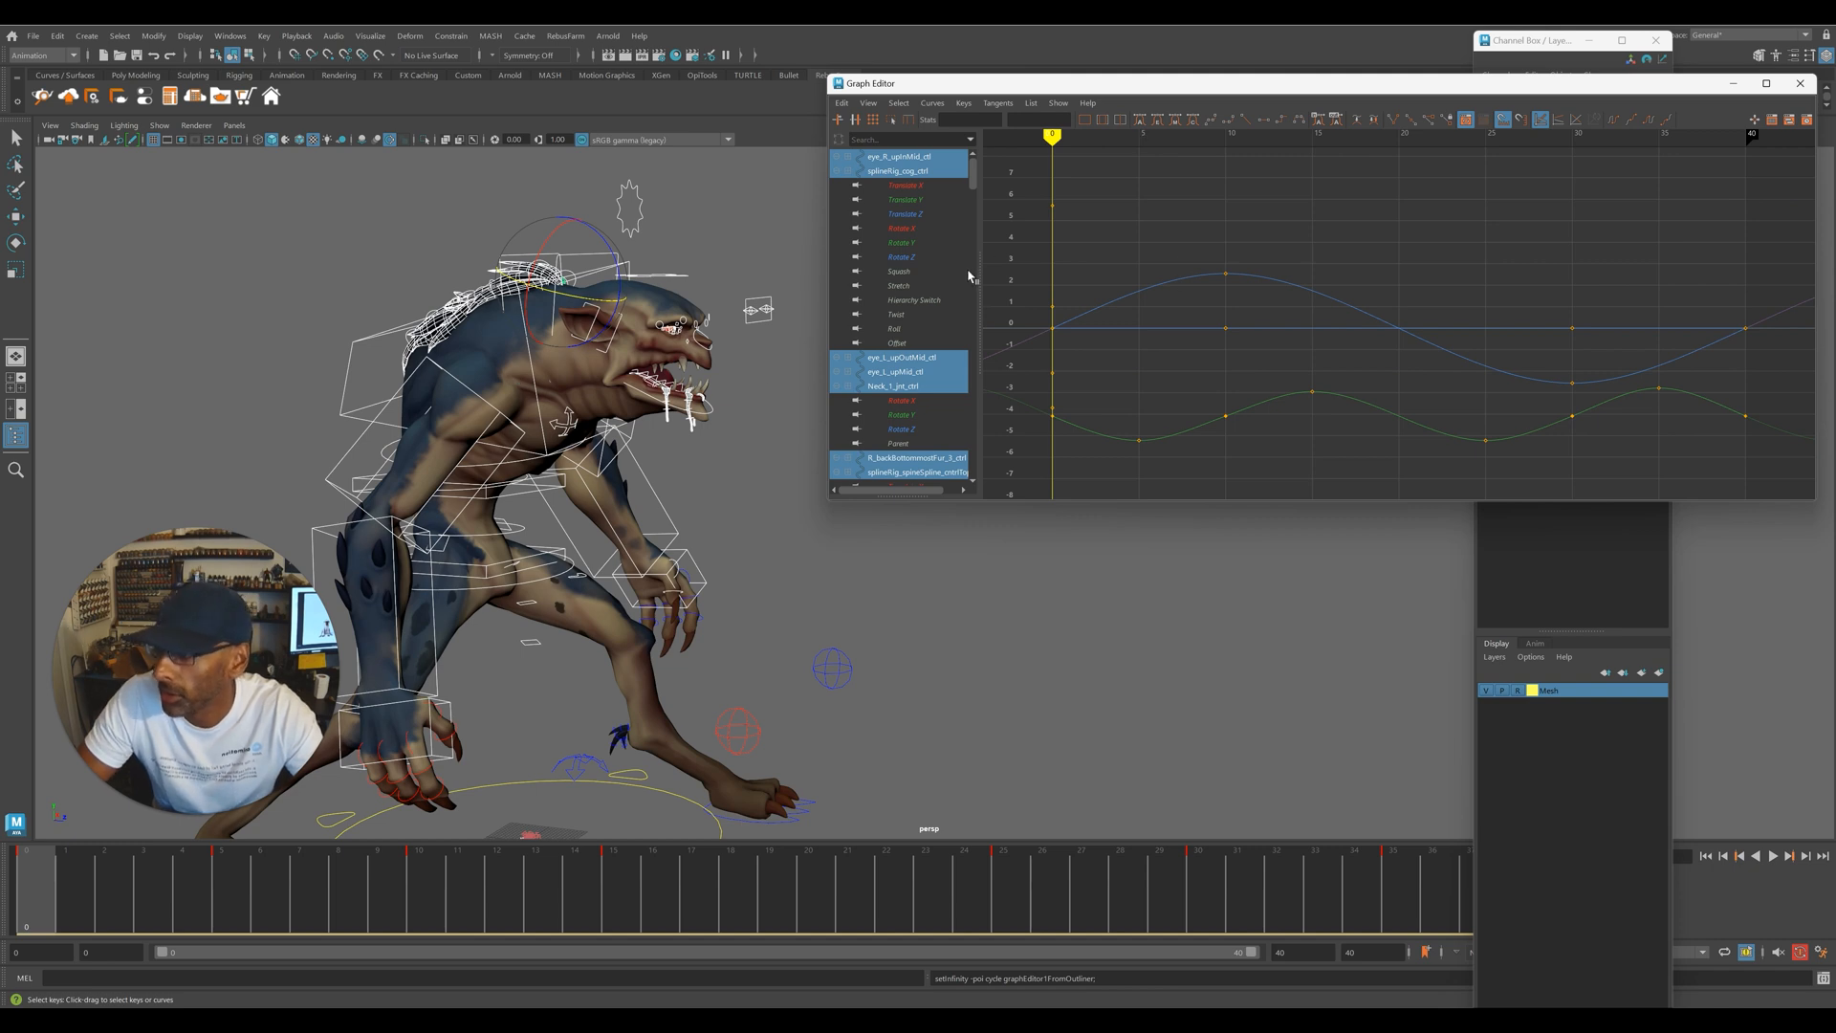
pyautogui.click(894, 667)
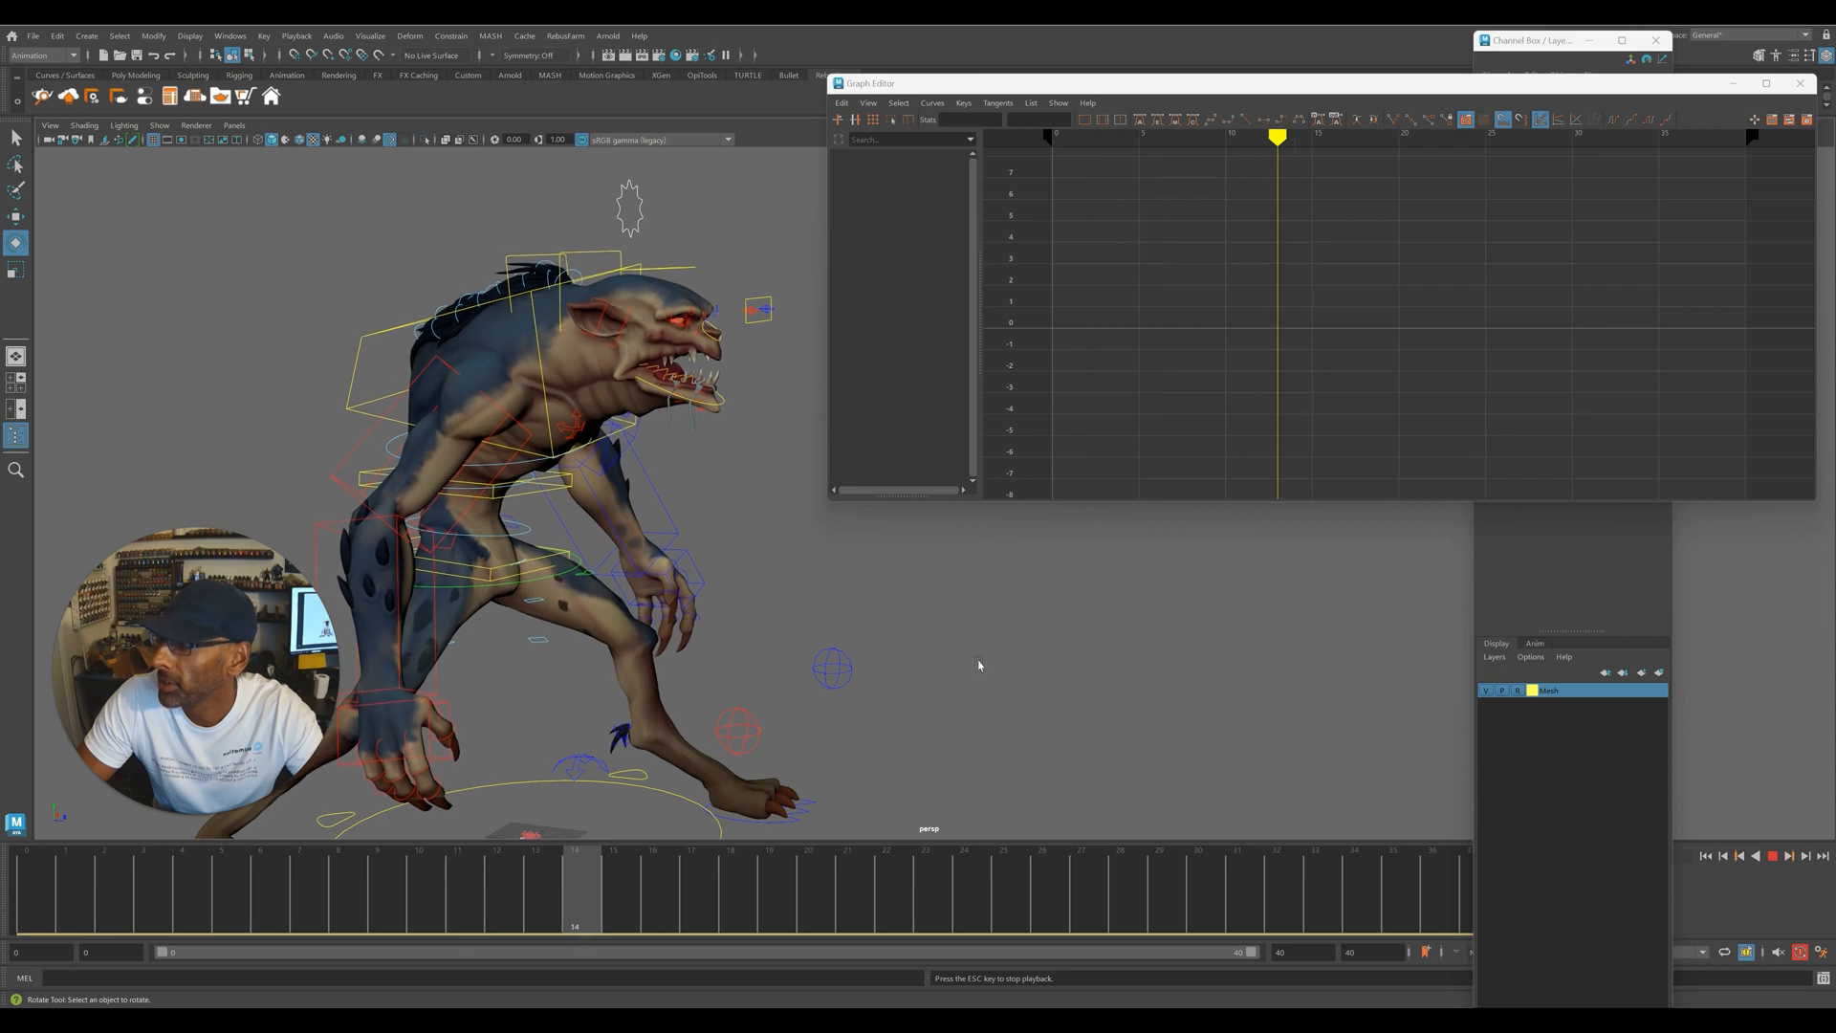
pyautogui.press('Escape')
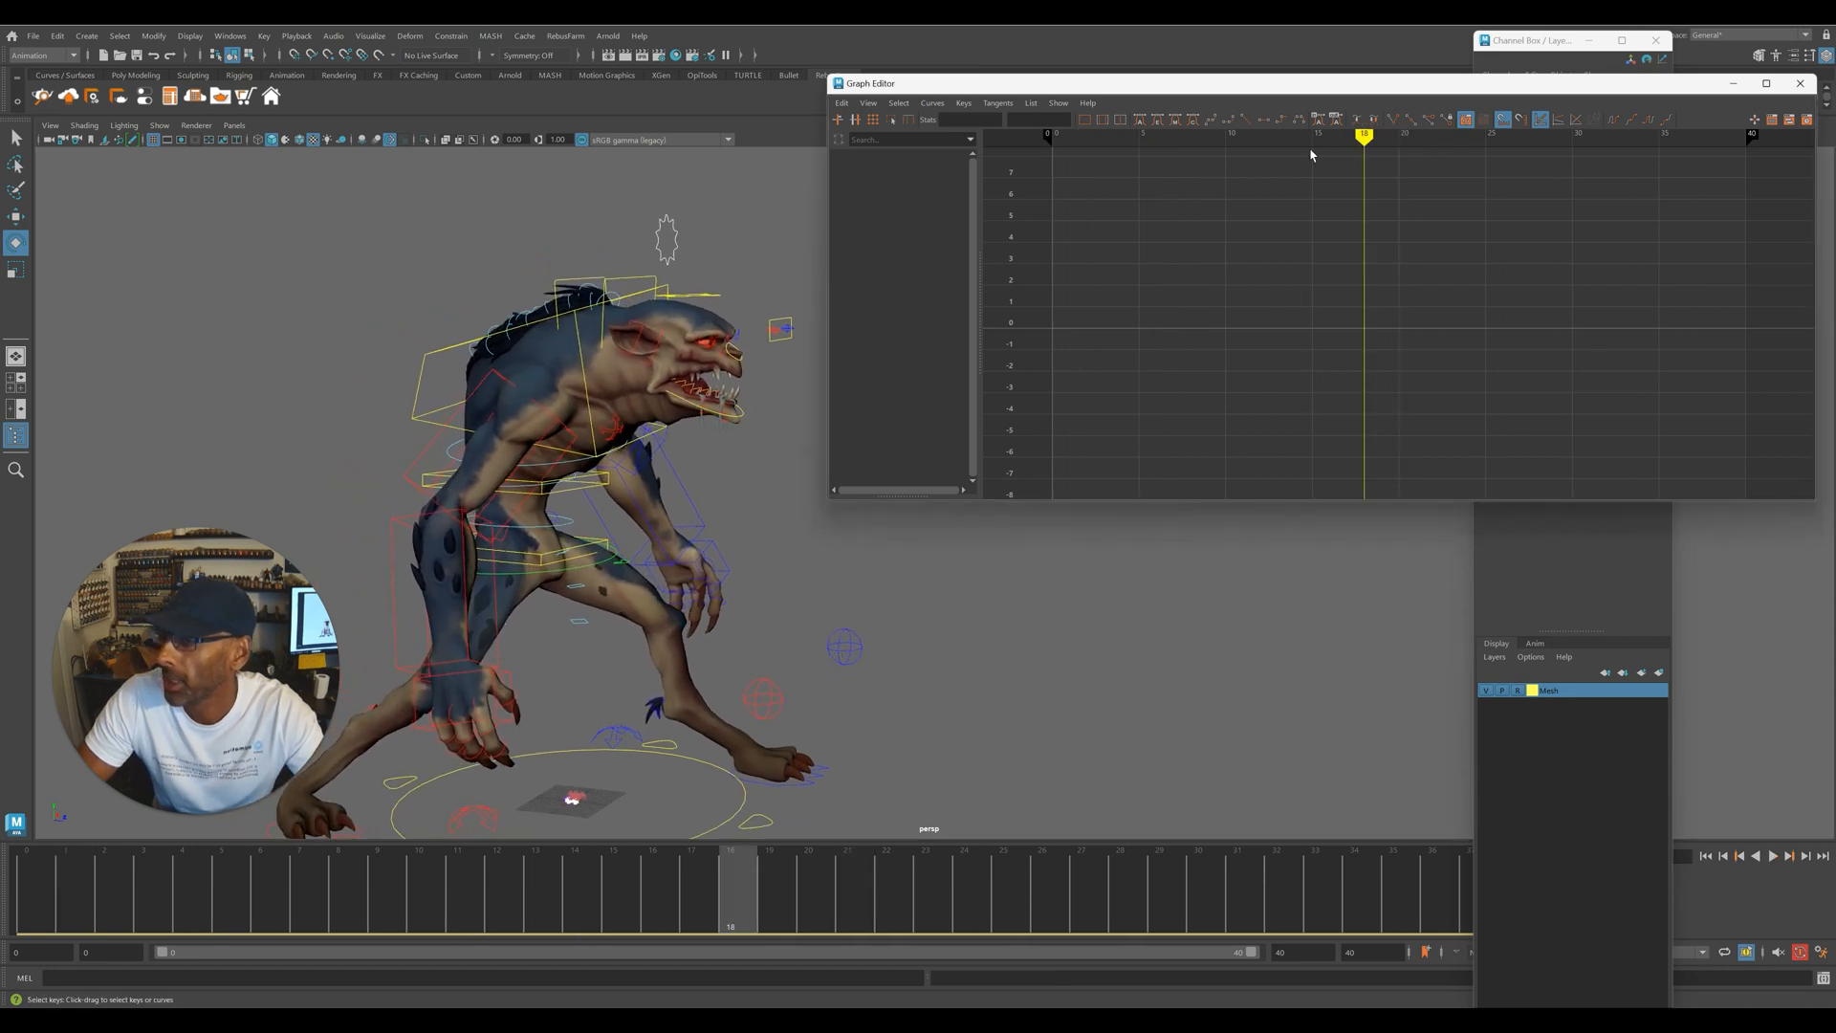
# - Move the Channel Box out beside the main window and widen the main window to meet it
pyautogui.press('e')
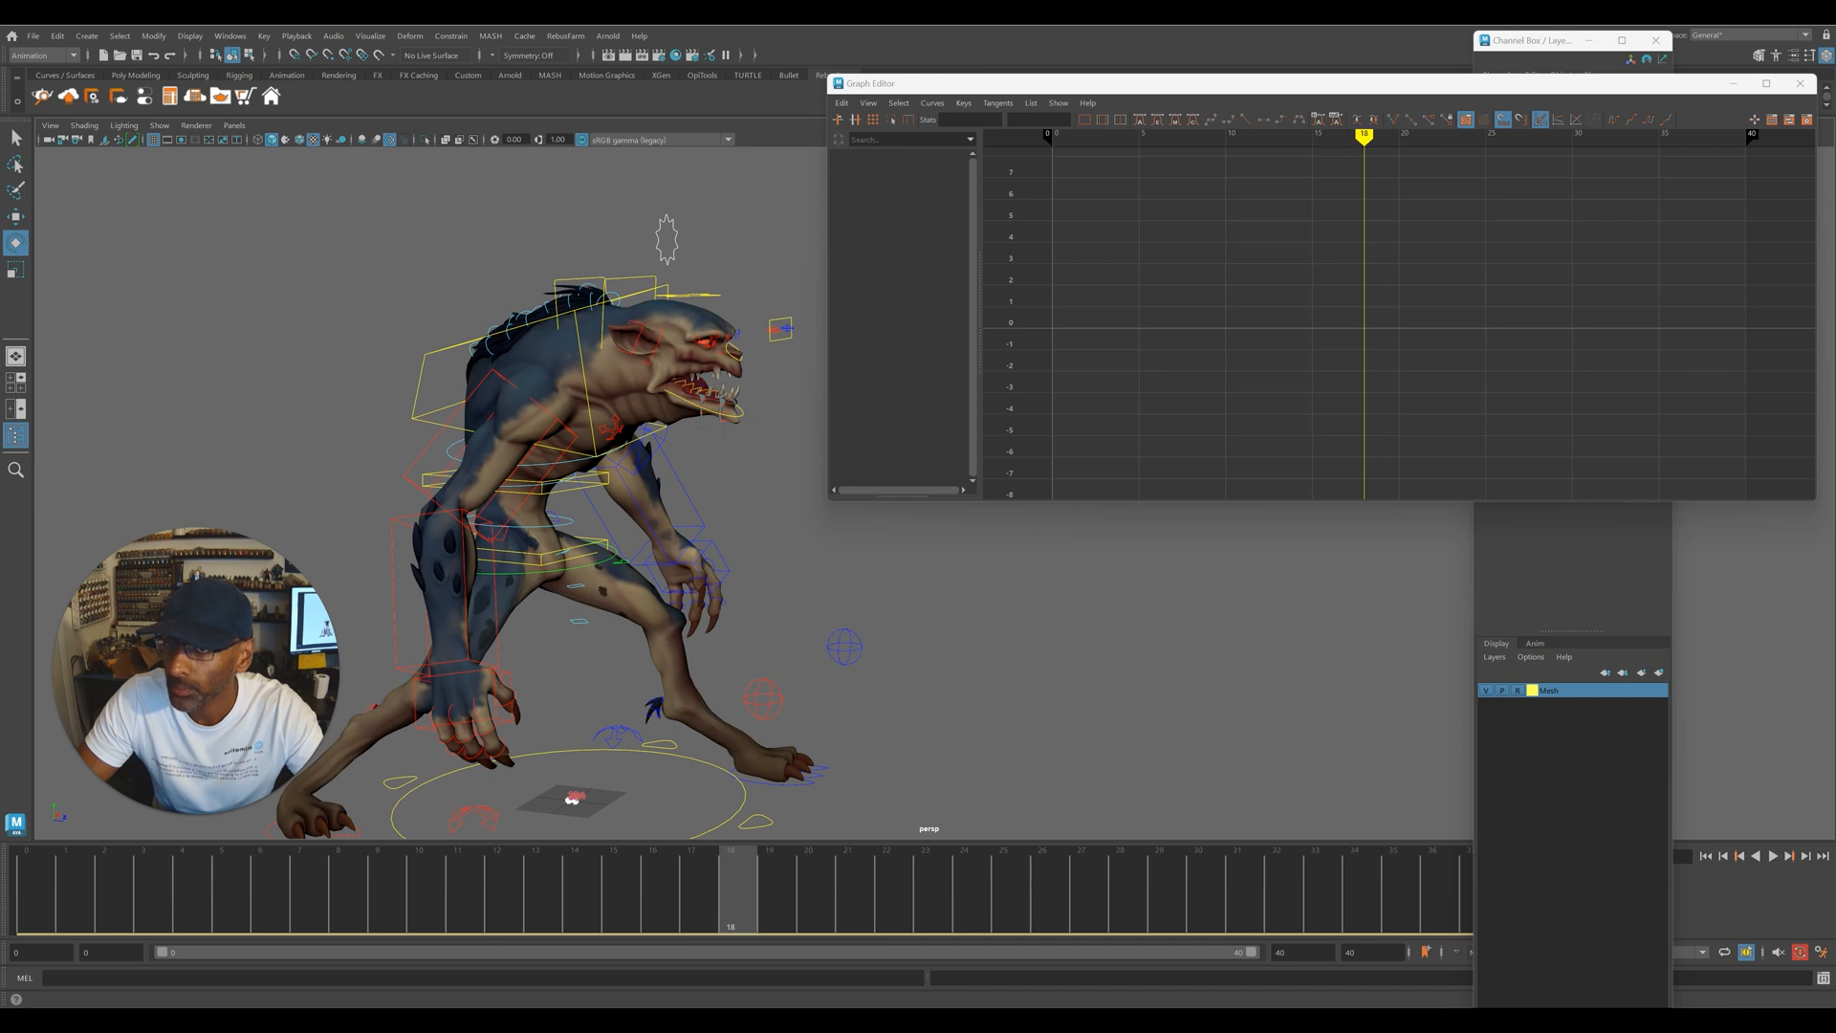
pyautogui.click(1750, 45)
pyautogui.moveTo(1811, 39); pyautogui.dragTo(1696, 33)
pyautogui.click(1556, 43)
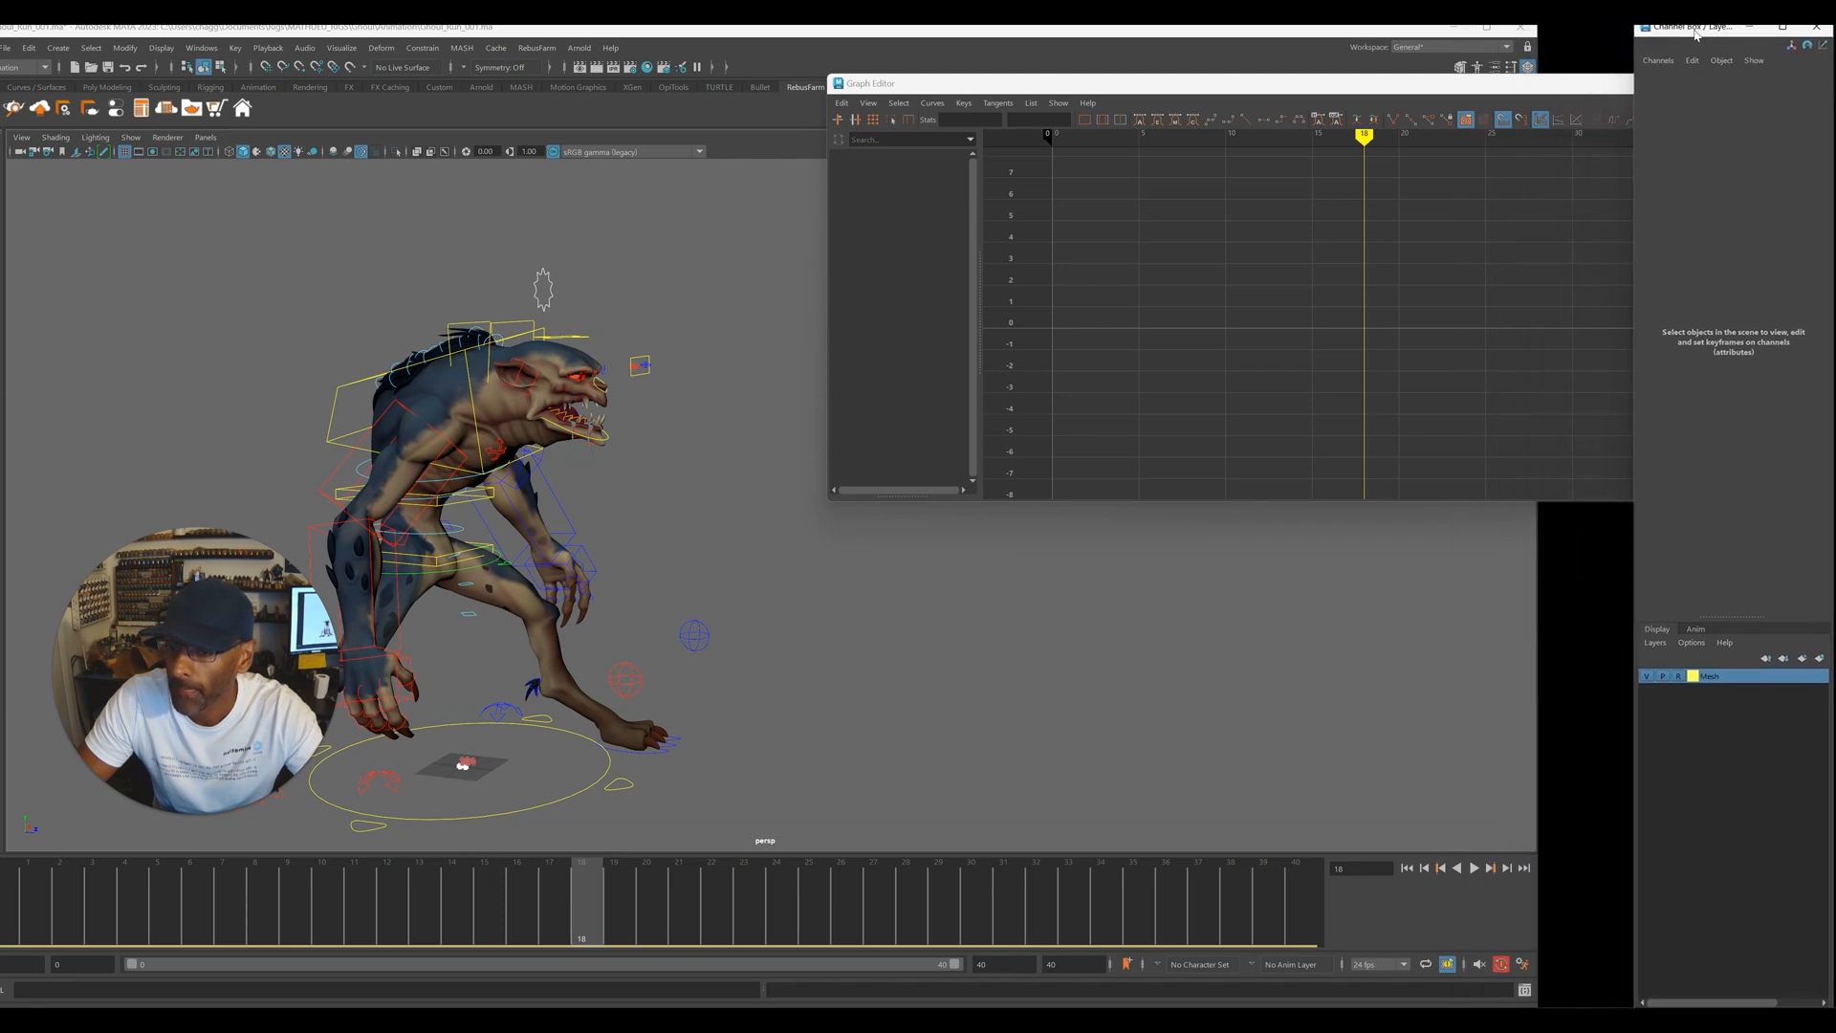
pyautogui.moveTo(1539, 50); pyautogui.dragTo(1633, 59)
# - Reposition and narrow the Graph Editor, and frame the whole creature in the free viewport area beside it
pyautogui.moveTo(1167, 83); pyautogui.dragTo(1030, 73)
pyautogui.moveTo(687, 206); pyautogui.dragTo(852, 206)
pyautogui.moveTo(1119, 80); pyautogui.dragTo(1076, 84)
pyautogui.keyDown('alt'); pyautogui.moveTo(714, 554); pyautogui.dragTo(172, 761); pyautogui.keyUp('alt')
pyautogui.keyDown('alt'); pyautogui.moveTo(588, 604); pyautogui.dragTo(727, 537, button='middle'); pyautogui.keyUp('alt')
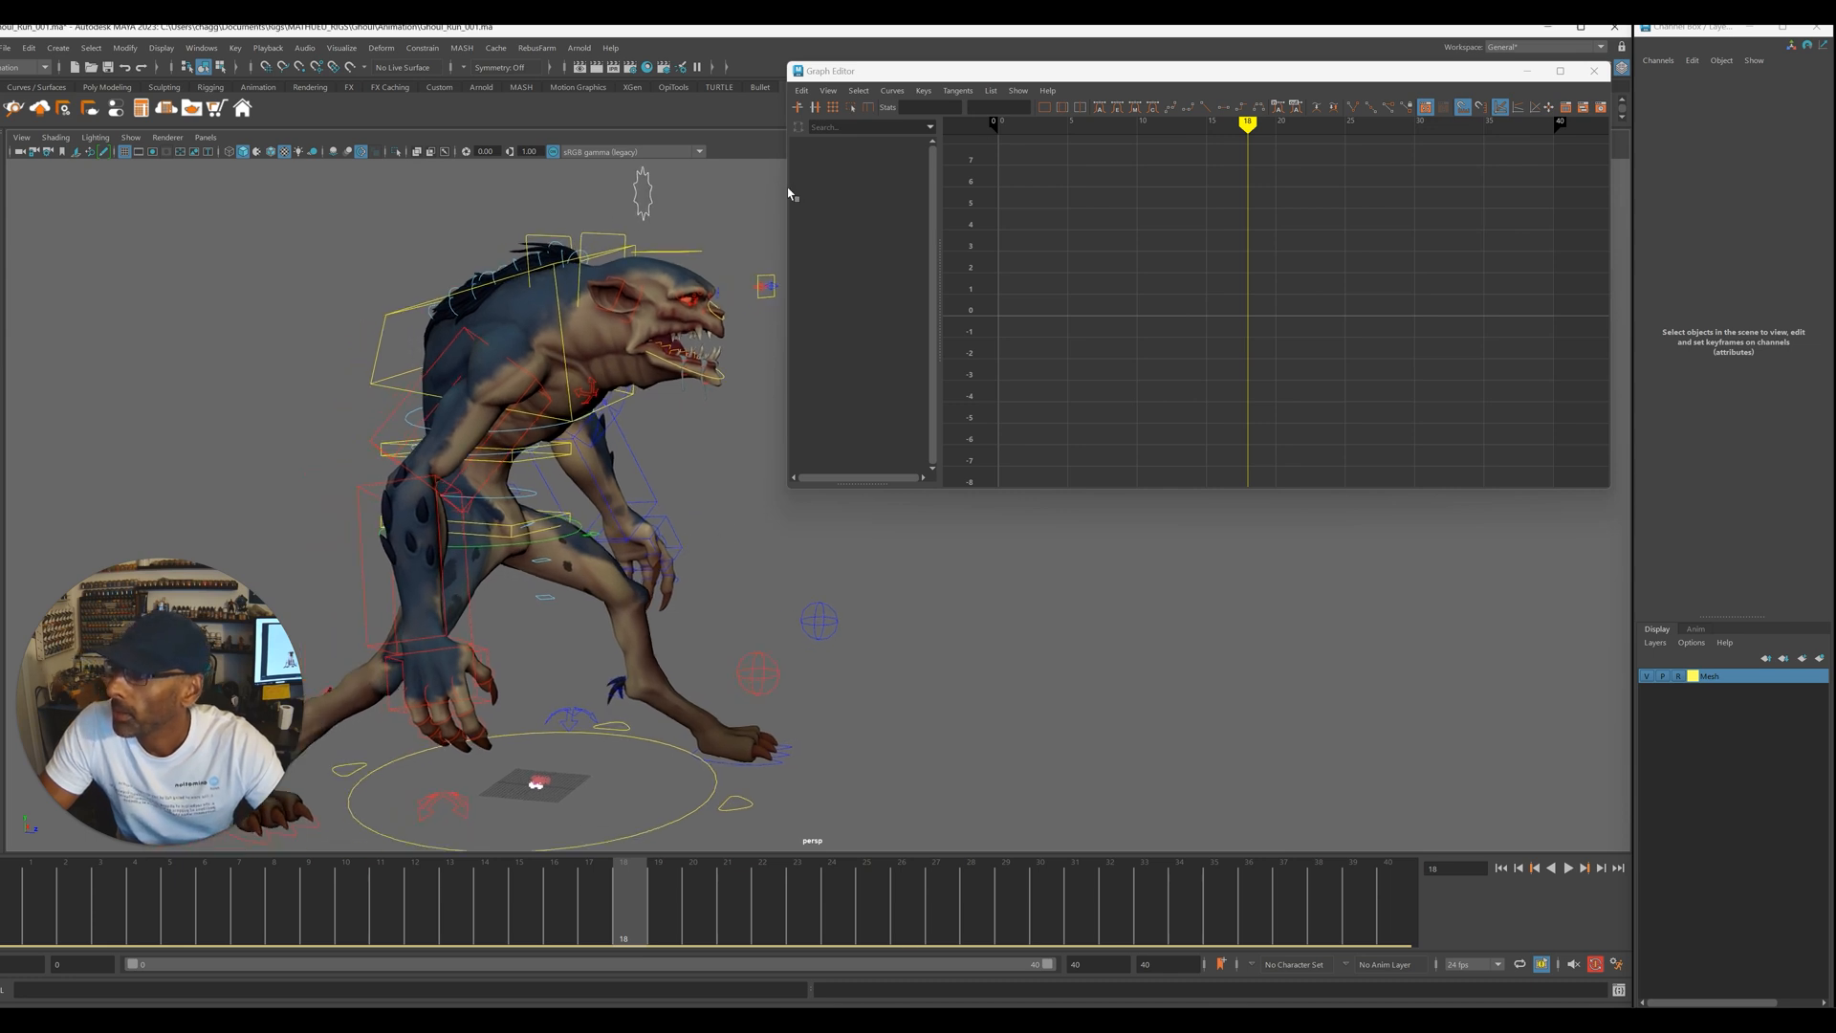
pyautogui.moveTo(789, 194); pyautogui.dragTo(892, 194)
pyautogui.keyDown('alt'); pyautogui.moveTo(636, 411); pyautogui.dragTo(737, 398, button='middle'); pyautogui.keyUp('alt')
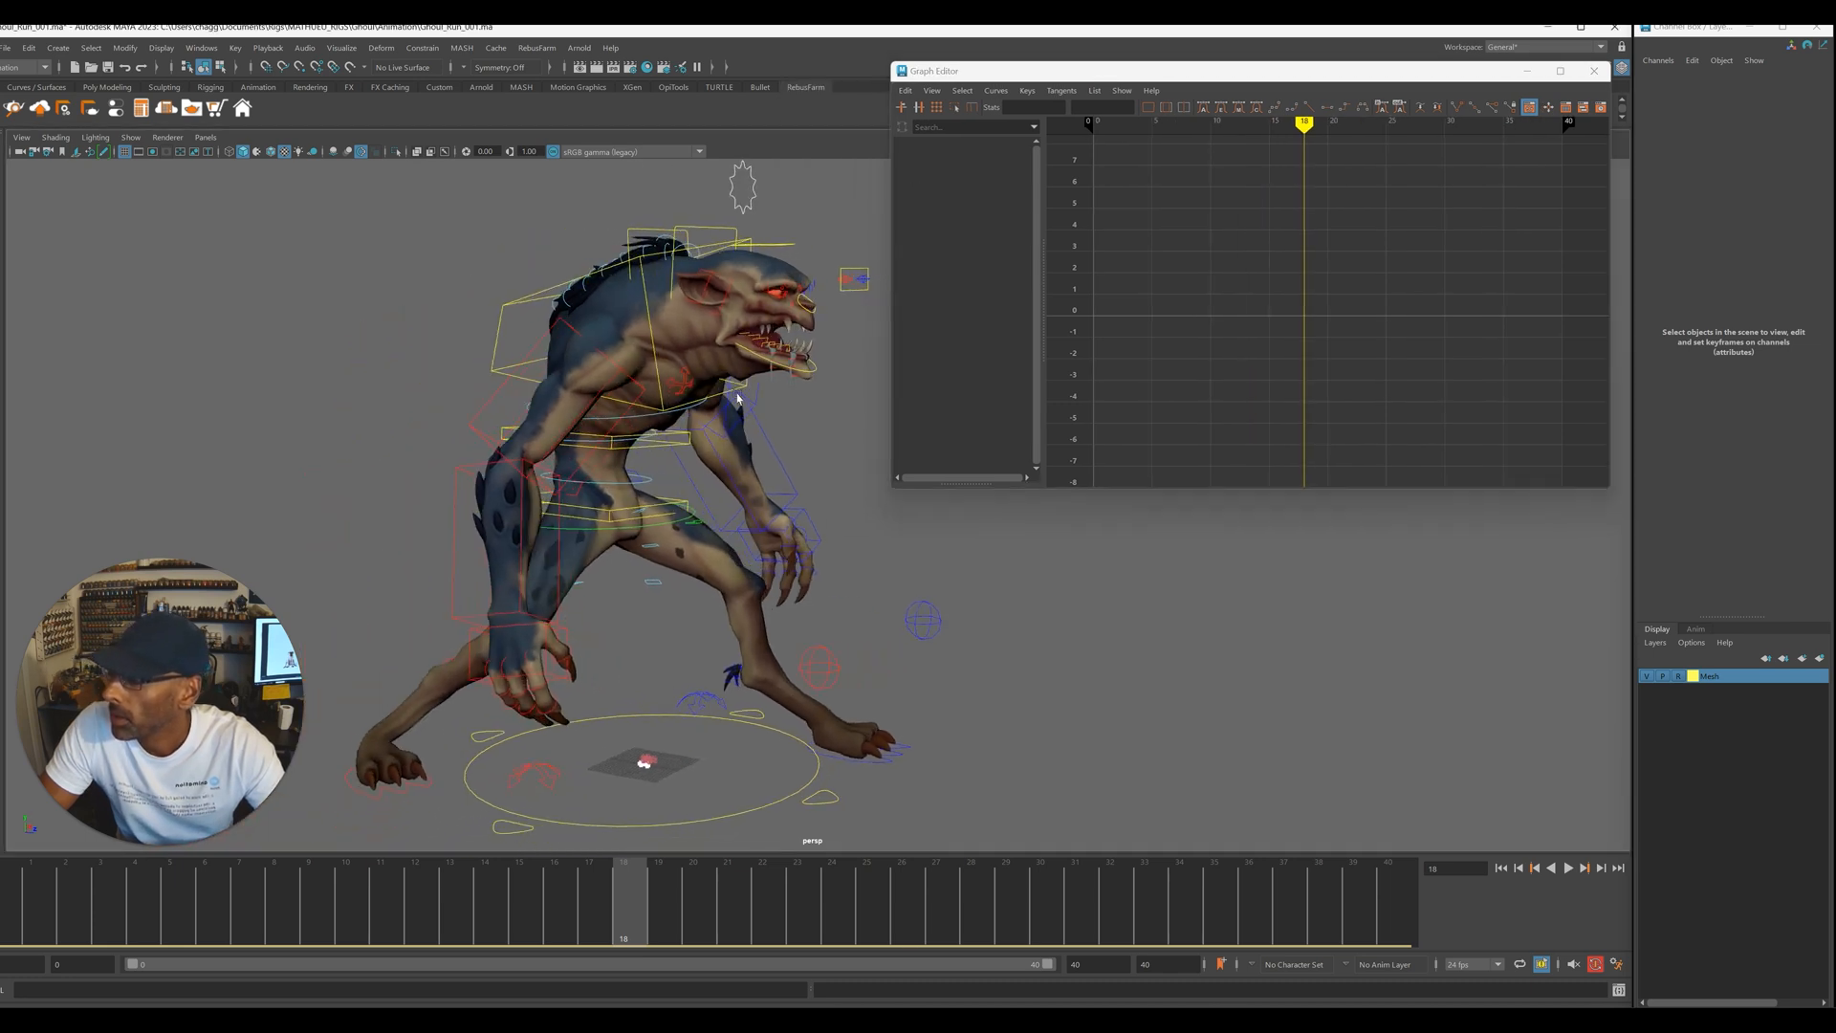
# - Preview the animation, return to frame 0 and select the COG control to view its curves
pyautogui.hotkey('alt', 'v')
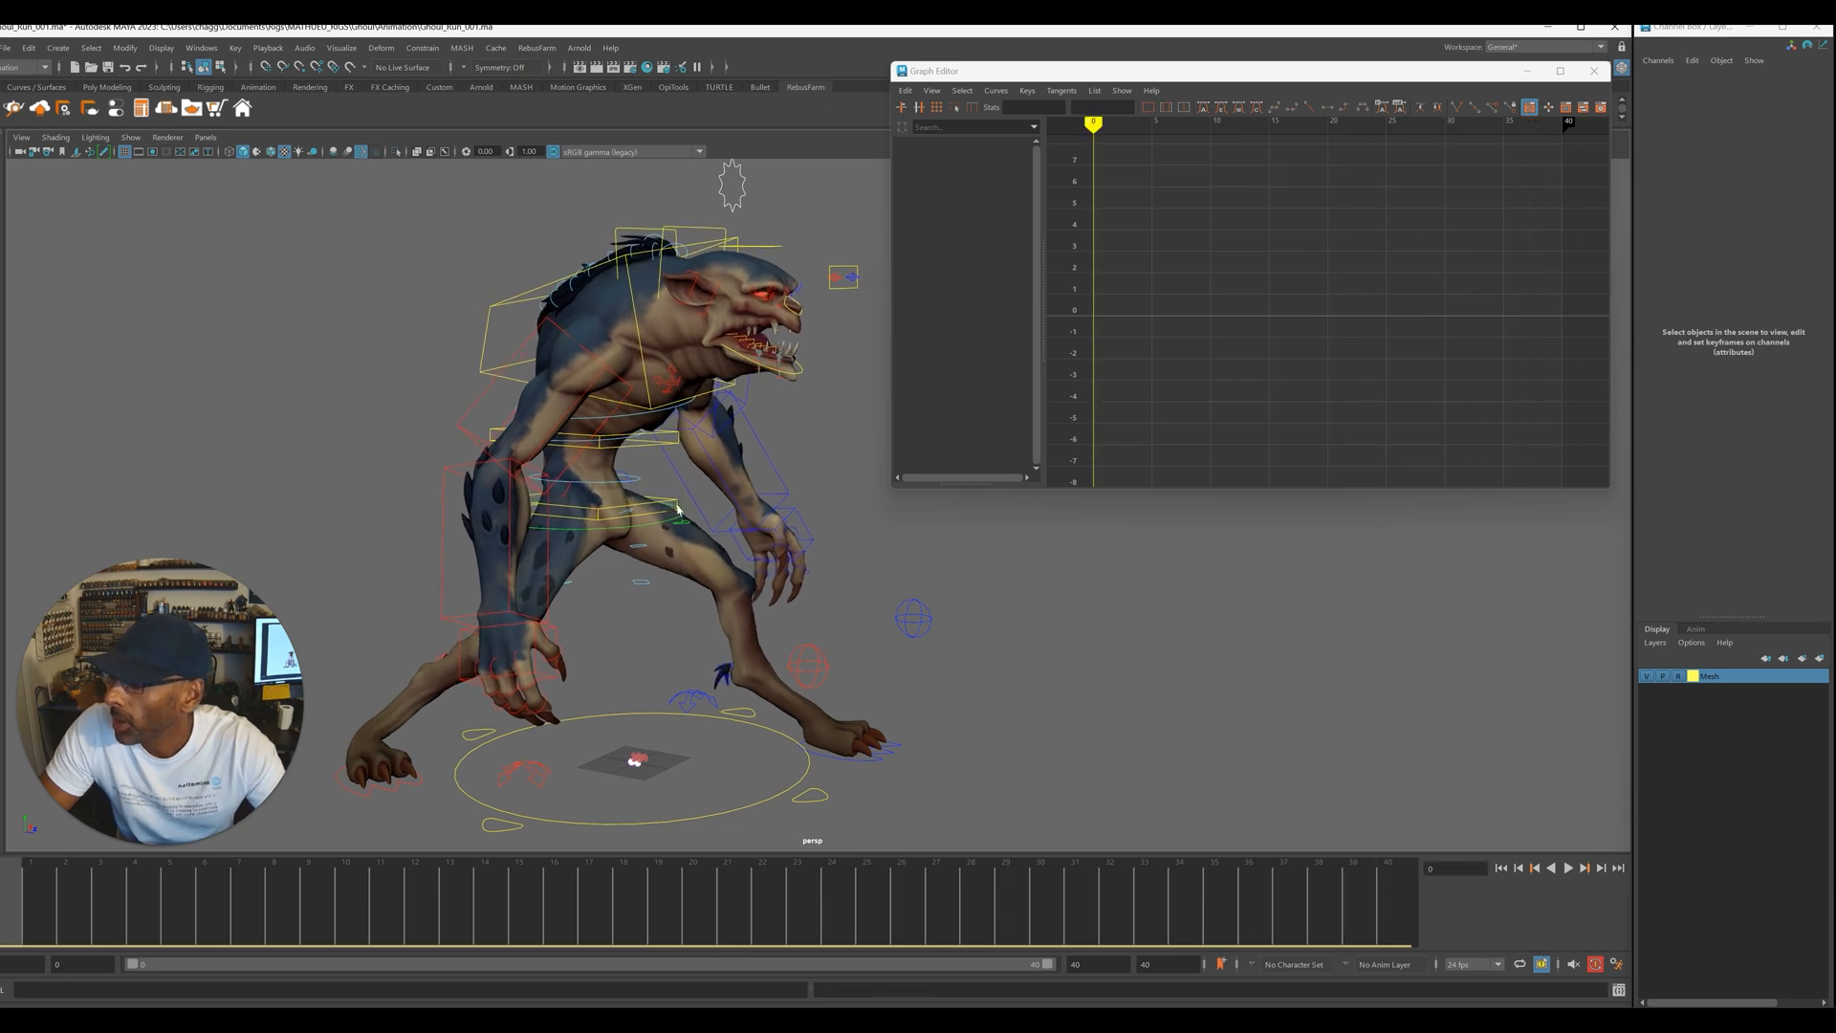
pyautogui.click(596, 515)
pyautogui.click(674, 522)
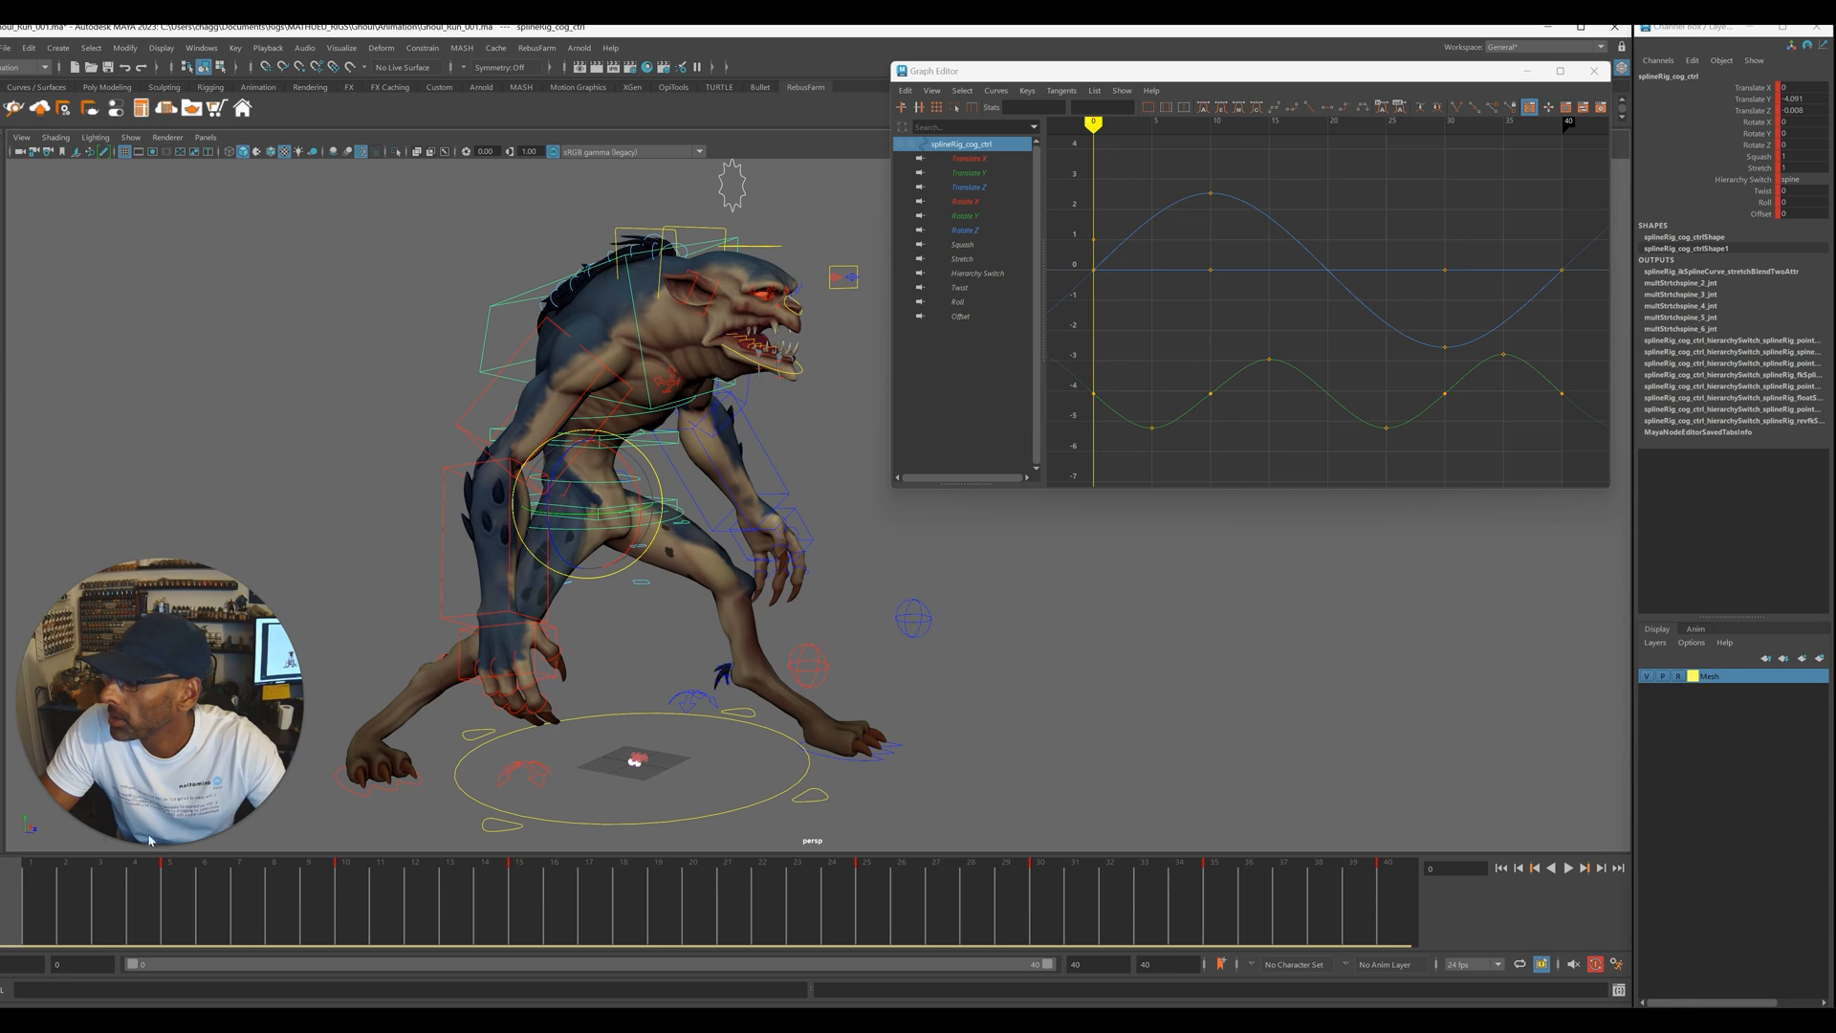
# - Realign the main window and the Channel Box side by side and clear the selection
pyautogui.moveTo(351, 30); pyautogui.dragTo(385, 24)
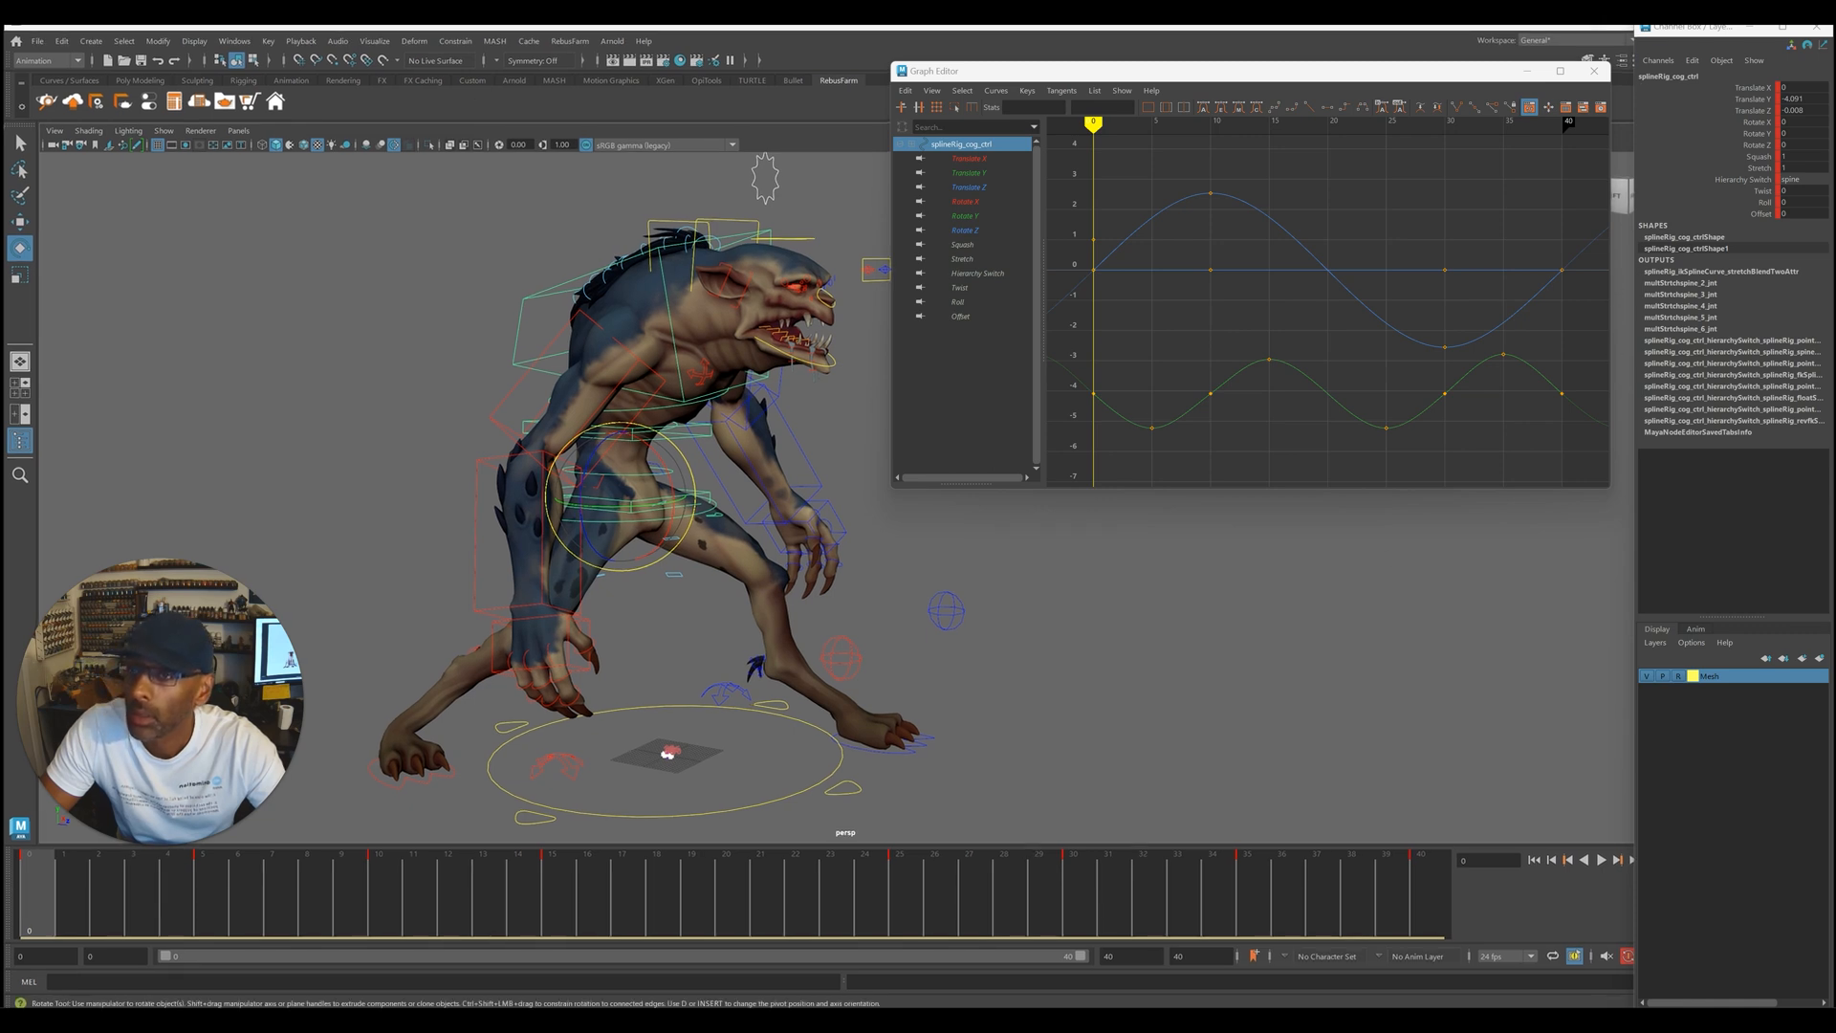
pyautogui.moveTo(1633, 51); pyautogui.dragTo(1700, 21)
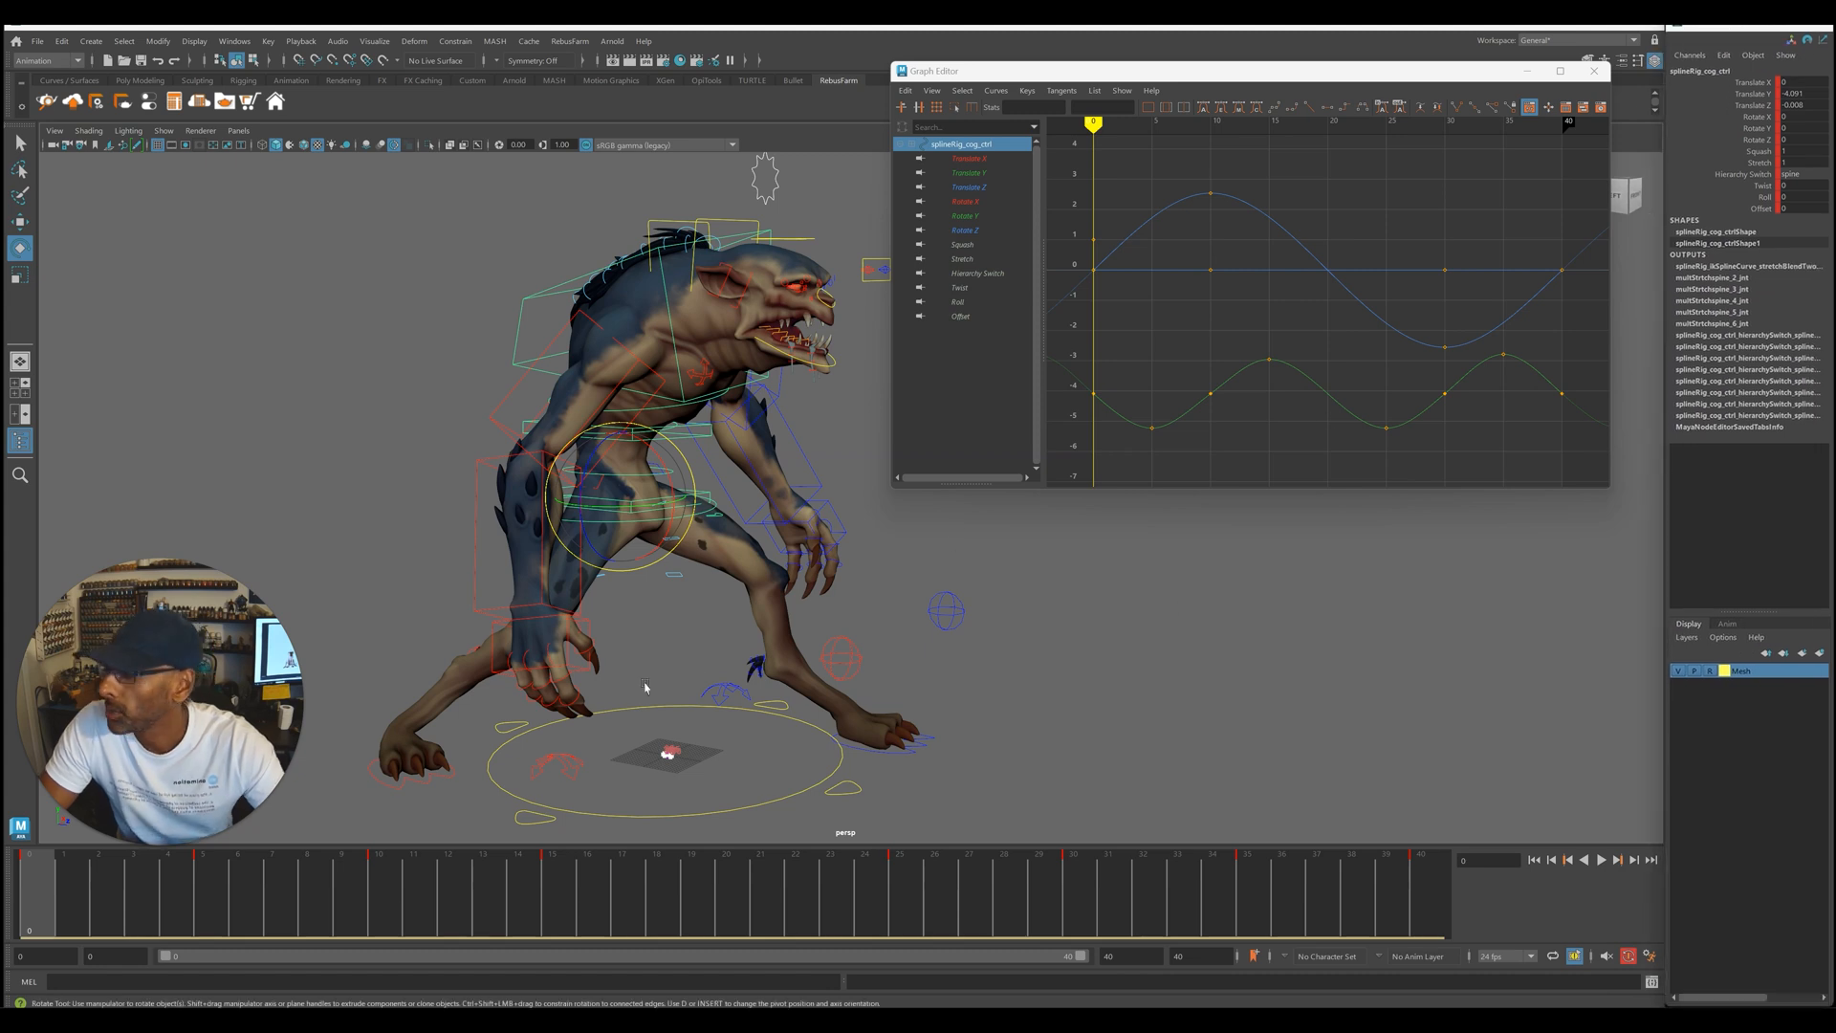
pyautogui.click(837, 555)
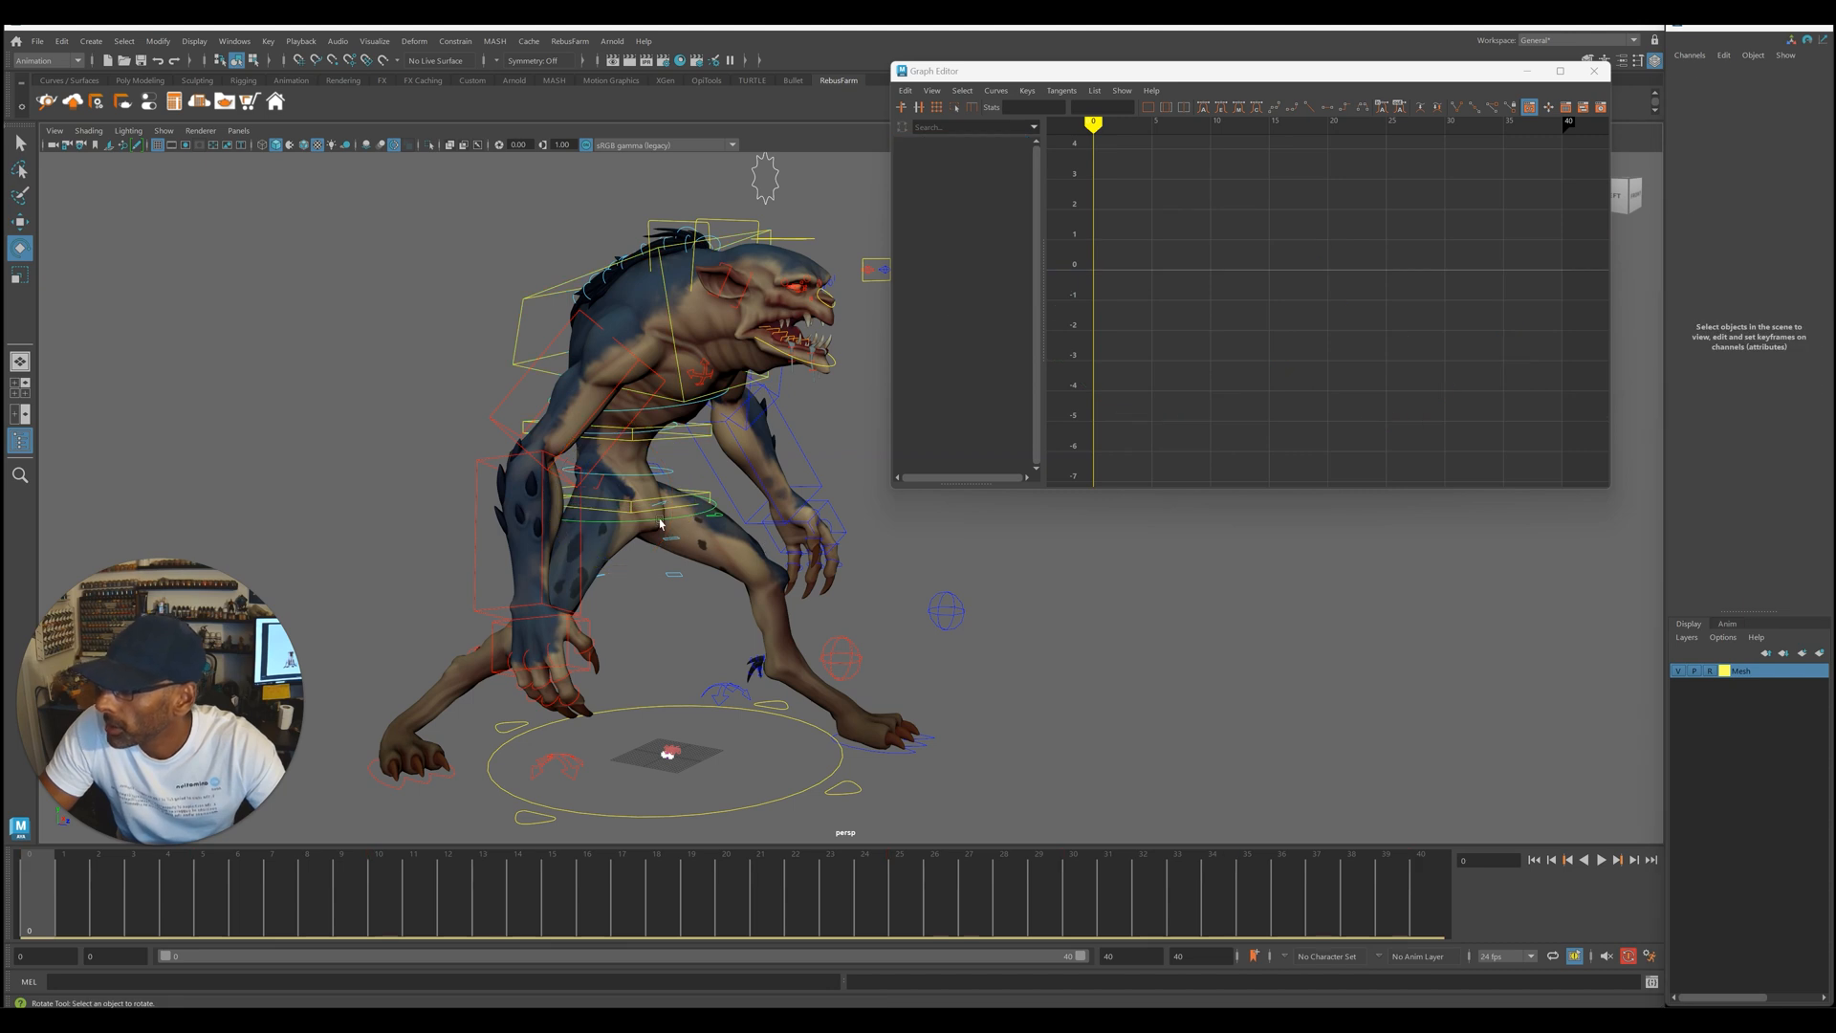
# - Delete the COG control's Rotate X keys after frame 0
pyautogui.click(660, 523)
pyautogui.click(985, 201)
pyautogui.press('f')
pyautogui.moveTo(1210, 266); pyautogui.dragTo(1557, 374)
pyautogui.press('Delete')
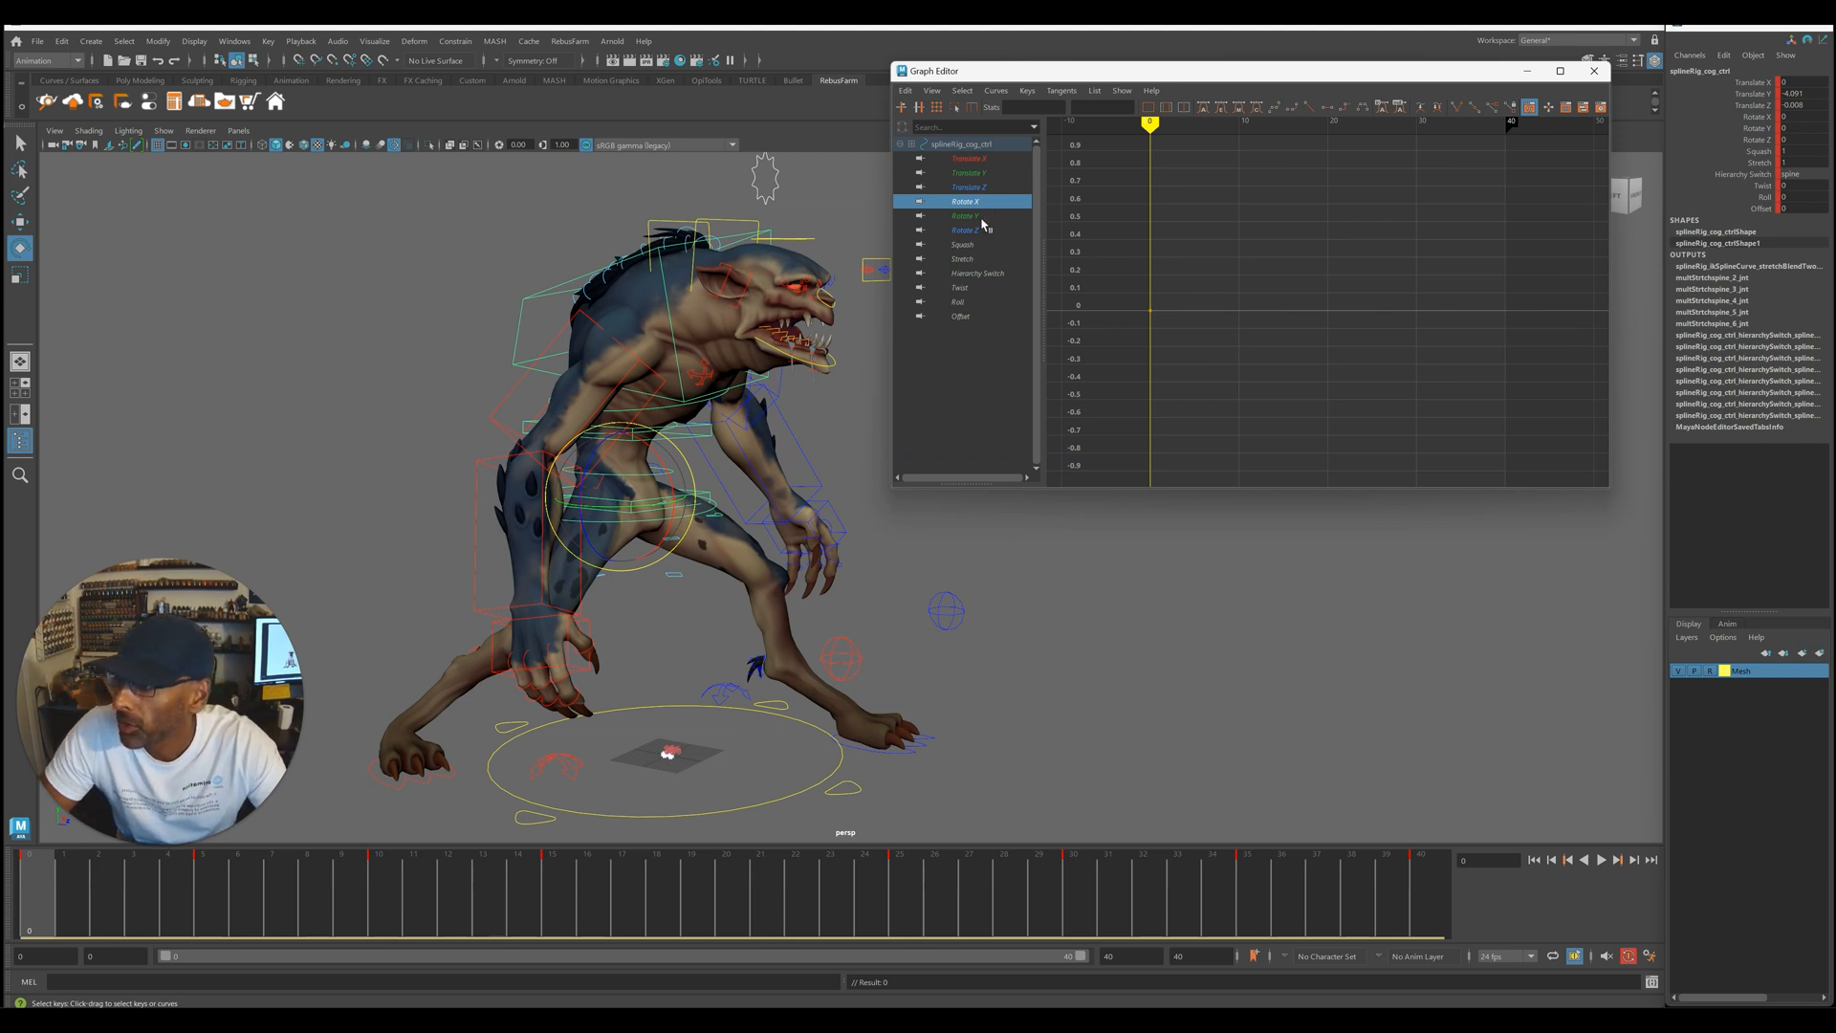
# - Paste the copied curve onto the COG control's Rotate X channel and preview the motion
pyautogui.click(913, 98)
pyautogui.click(925, 185)
pyautogui.press('f')
pyautogui.hotkey('alt', 'v')
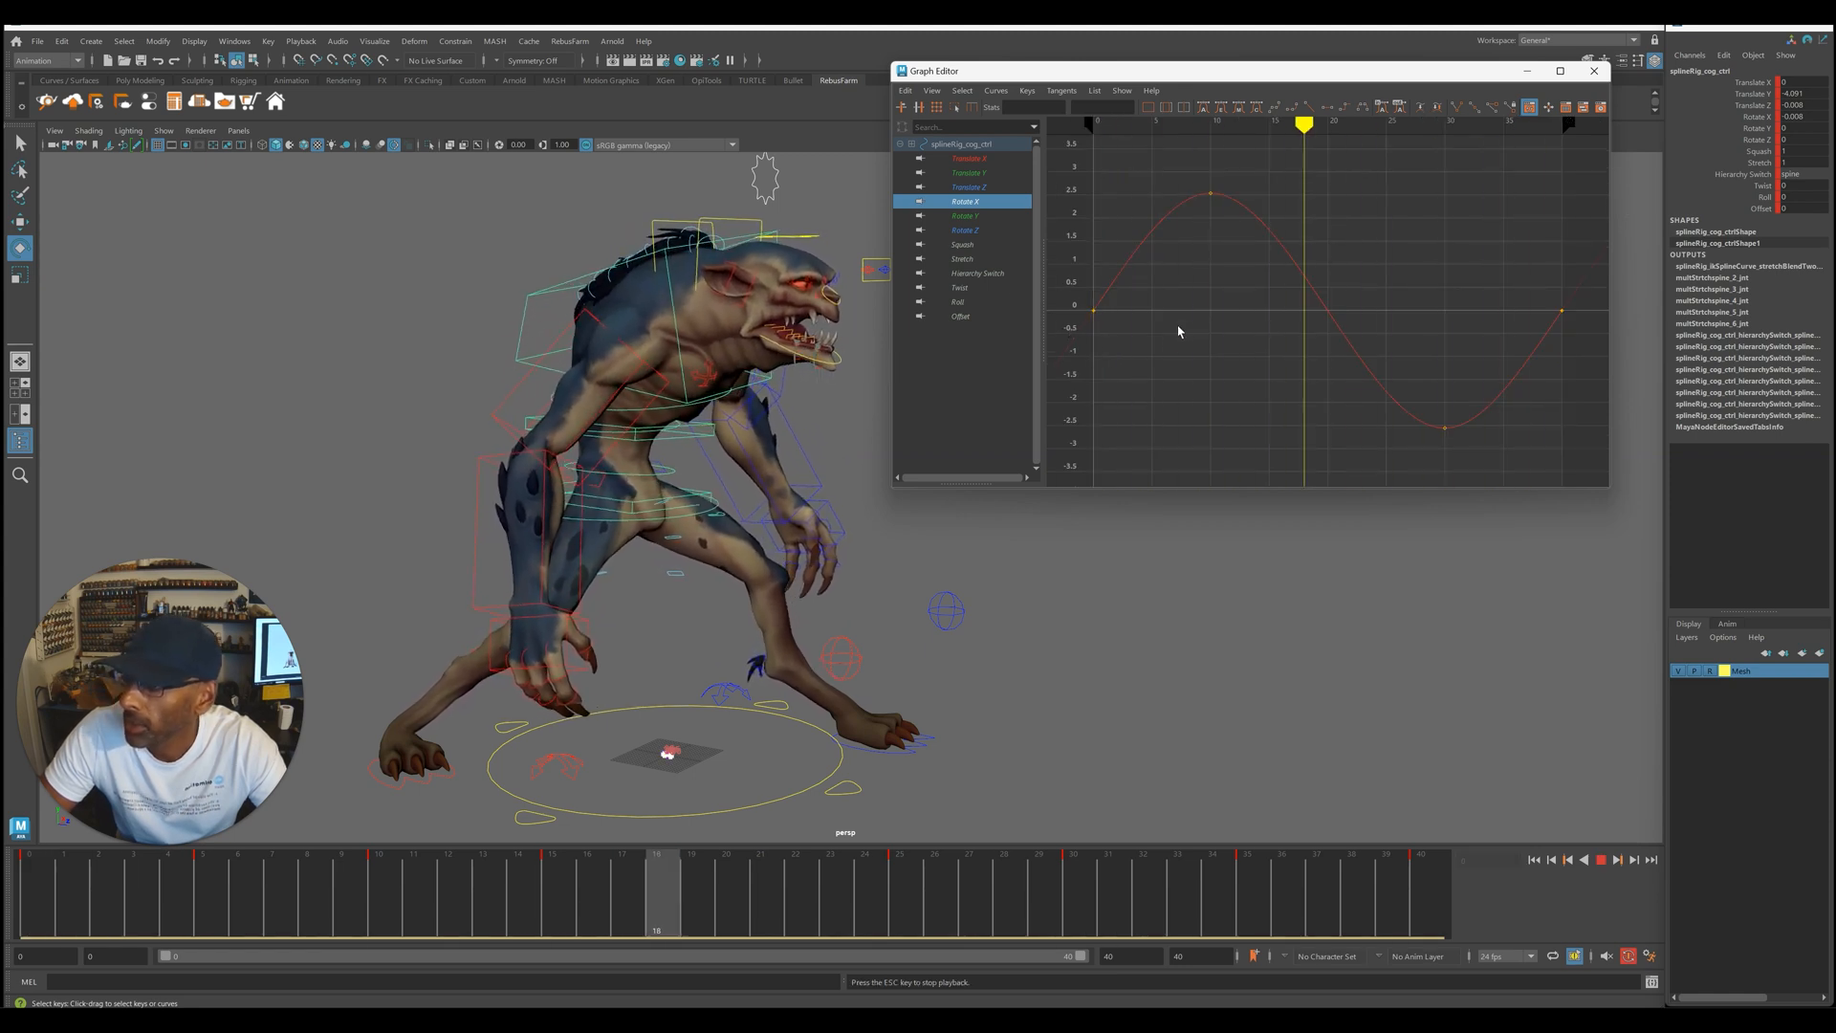
pyautogui.press('Escape')
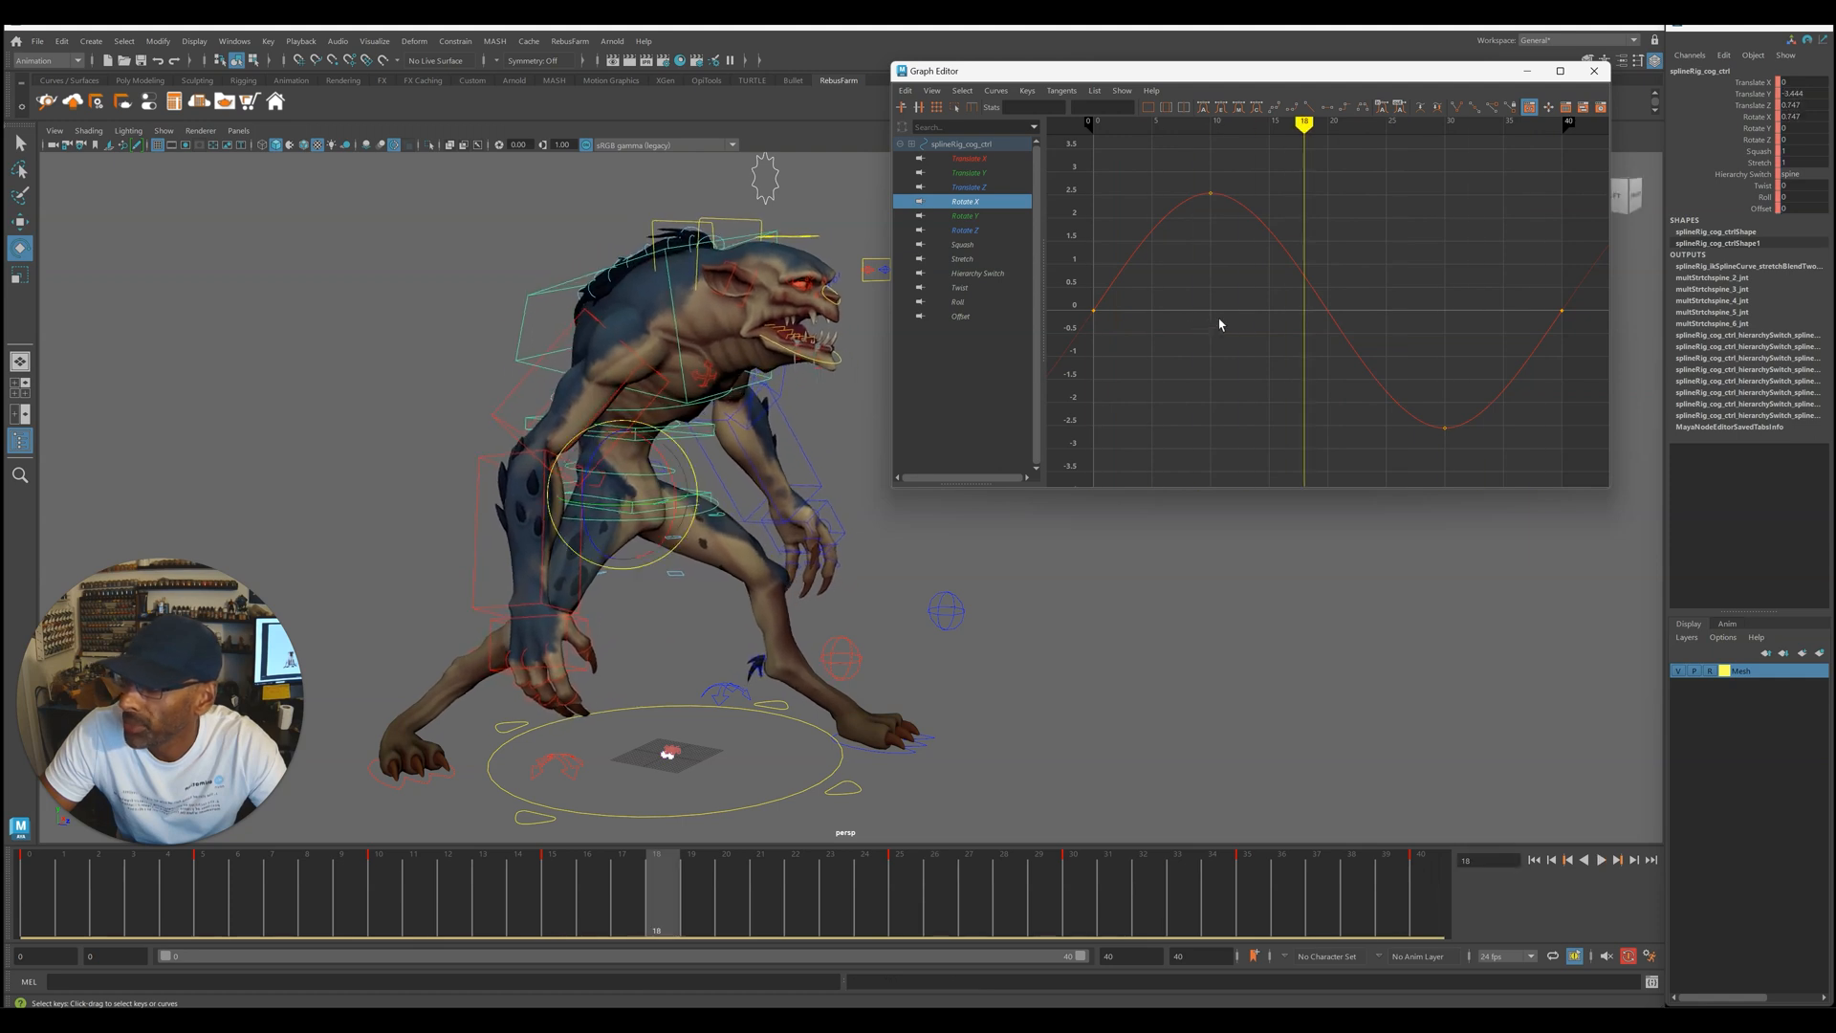
# - Shift all Rotate X keys of the spine base control one frame later
pyautogui.click(821, 540)
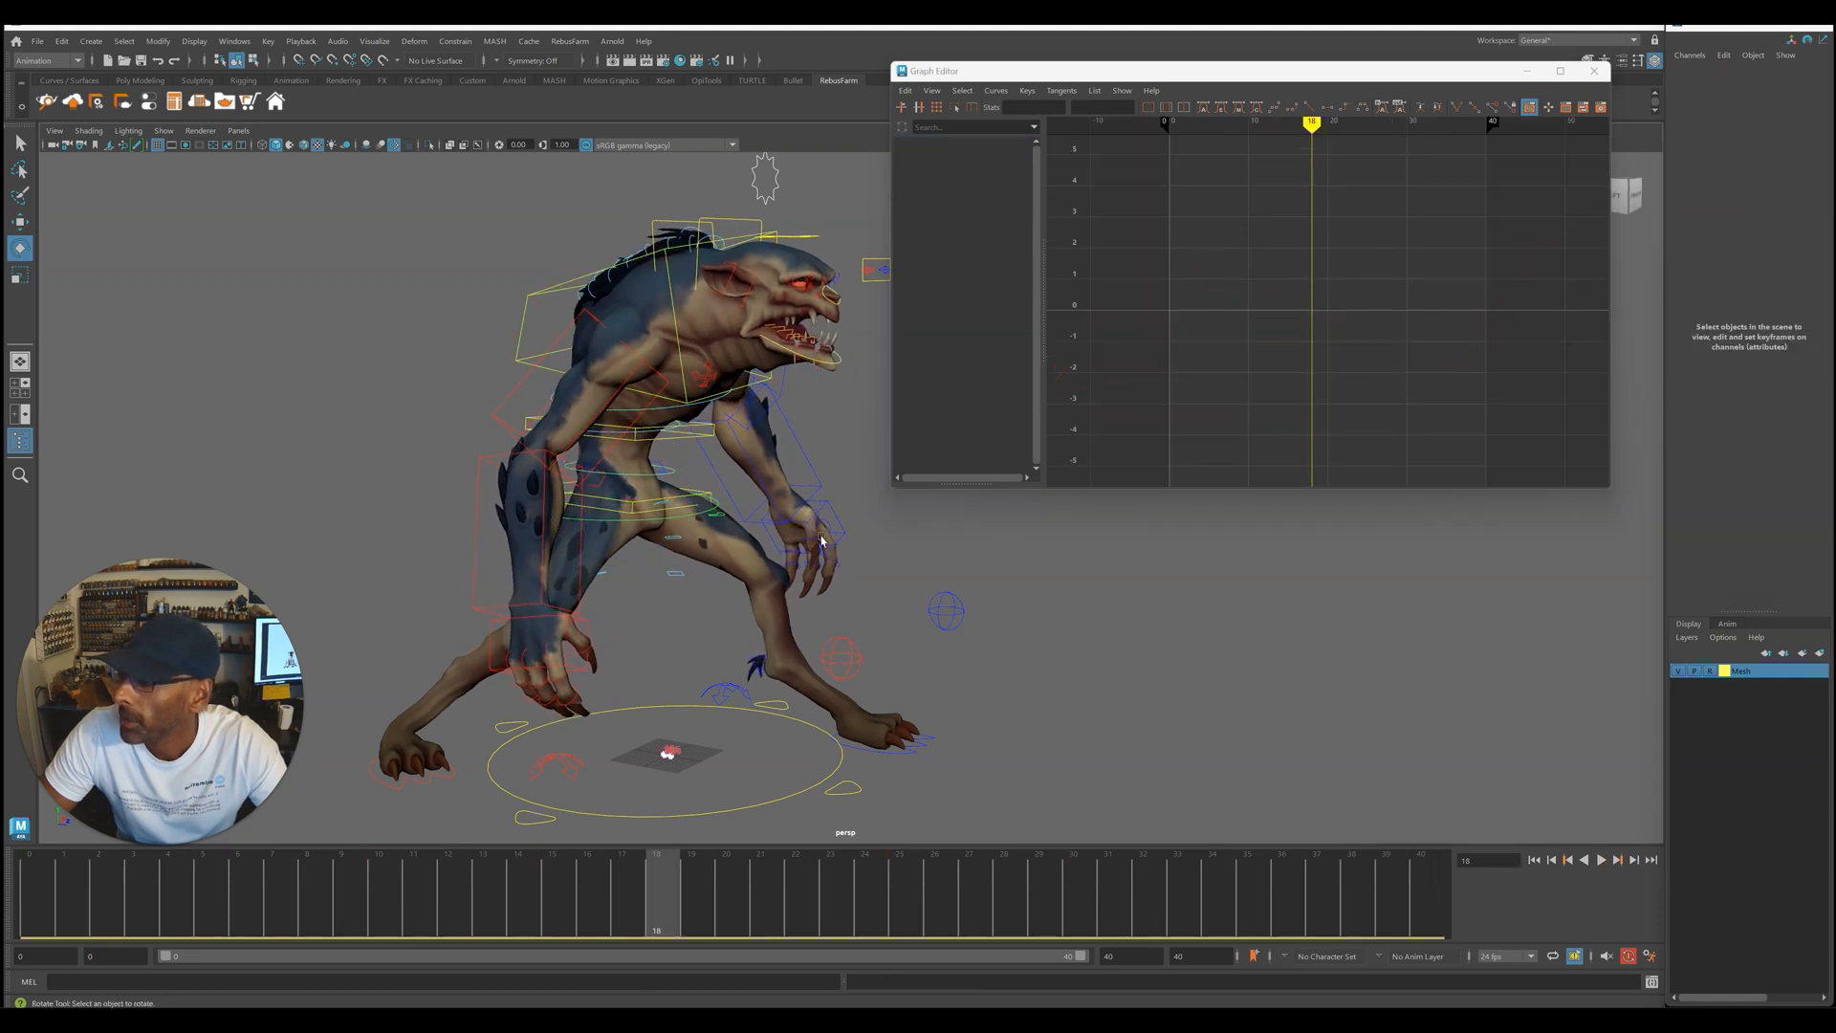
pyautogui.click(631, 505)
pyautogui.press('f')
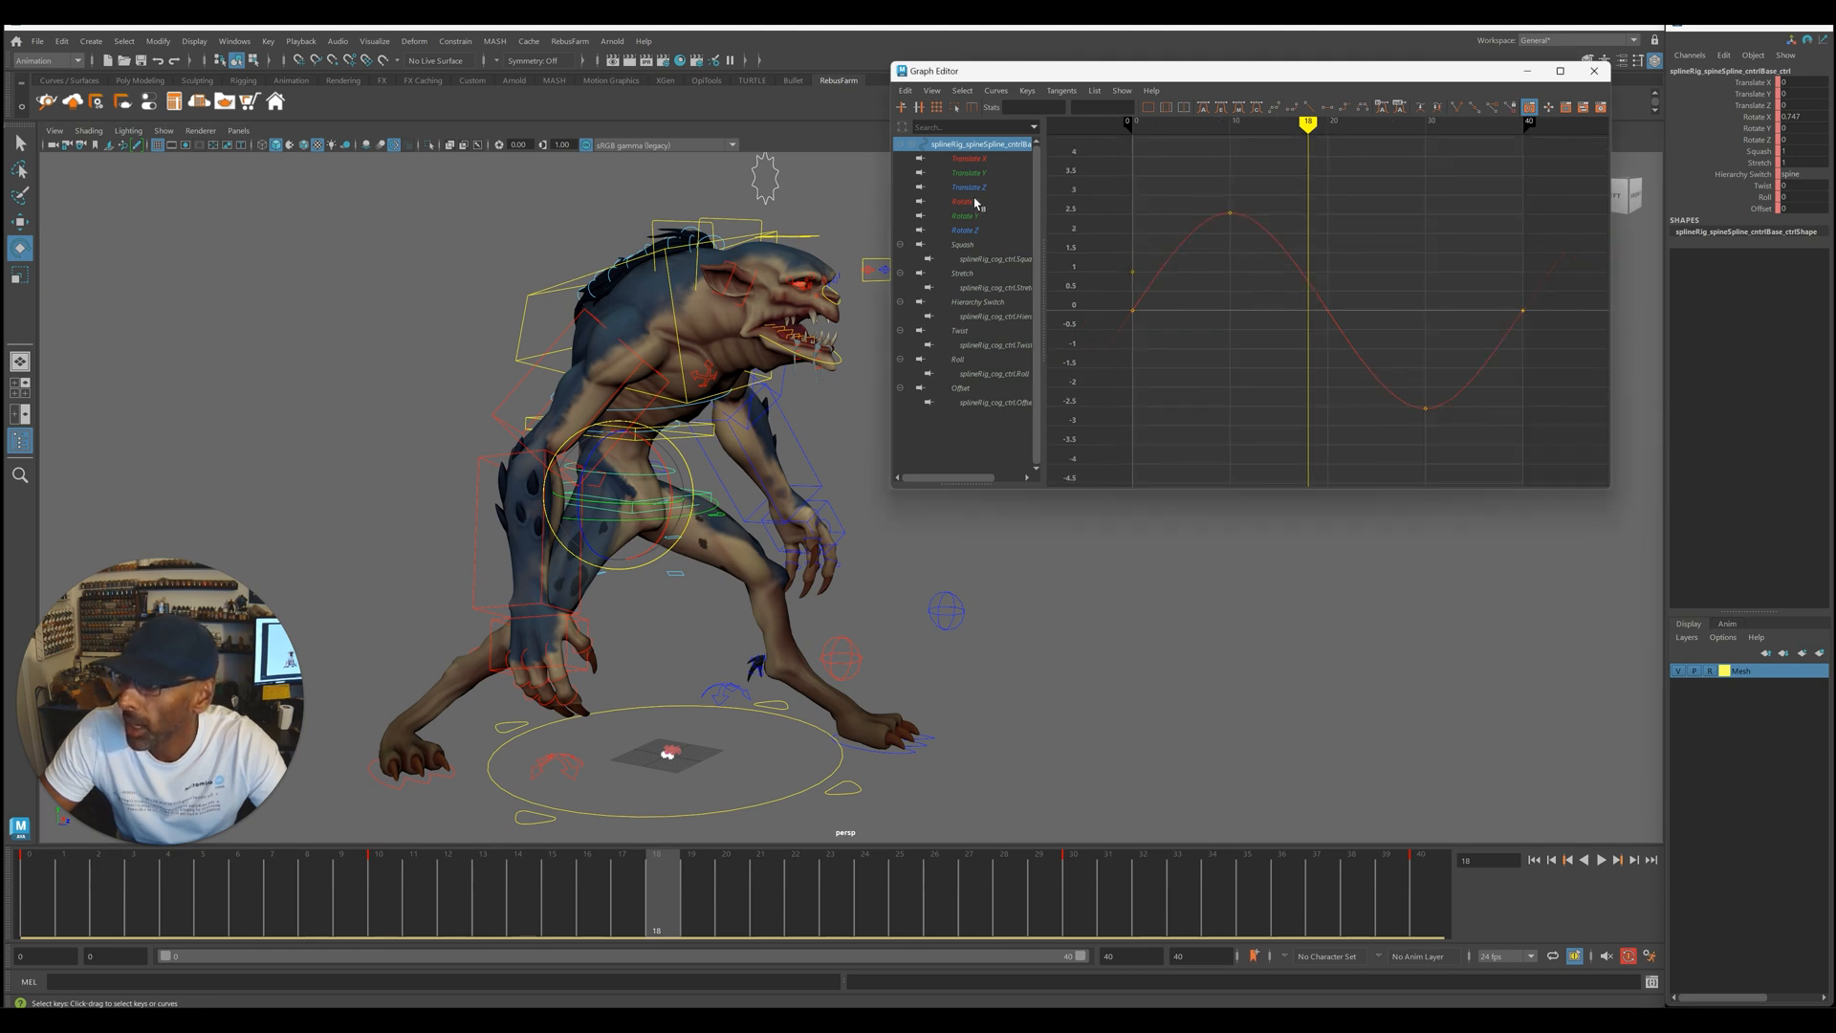
pyautogui.click(975, 202)
pyautogui.moveTo(1112, 184); pyautogui.dragTo(1544, 448)
pyautogui.press('w')
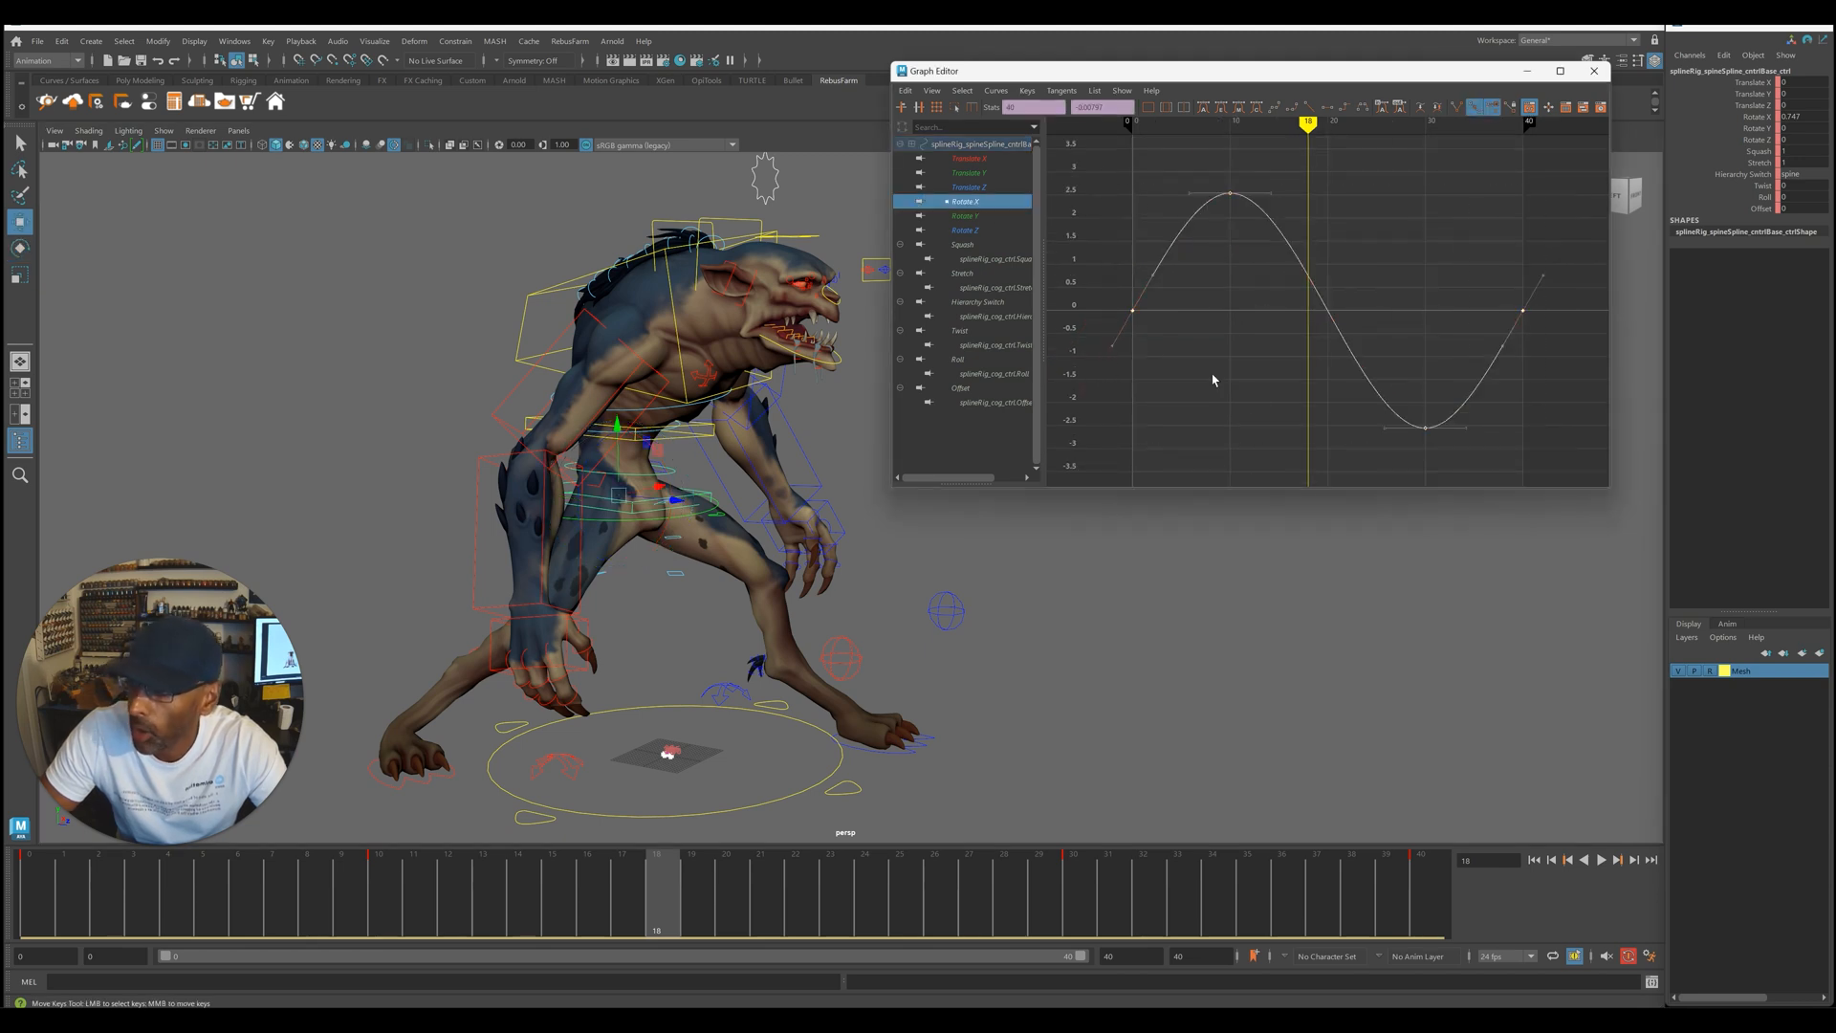
pyautogui.moveTo(1216, 374); pyautogui.dragTo(1226, 374)
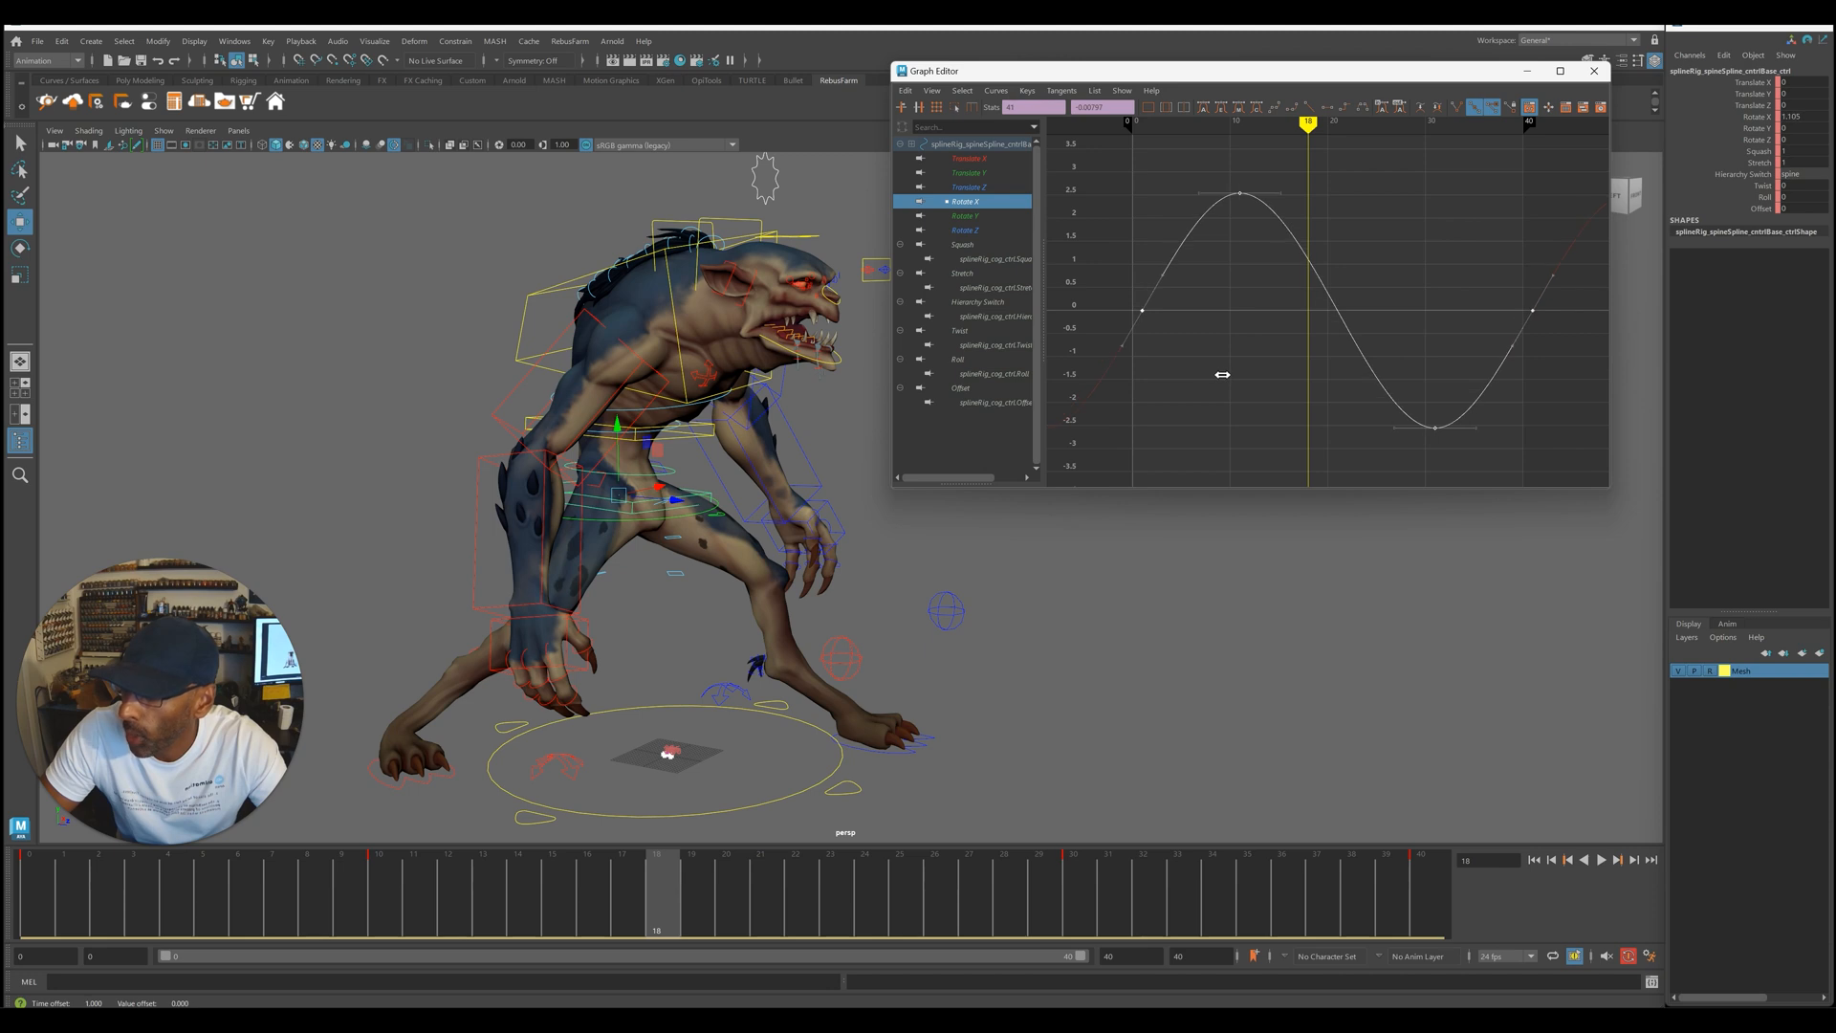
# - Shift the middle spine control's keys two frames later and isolate its Rotate X curve
pyautogui.click(669, 443)
pyautogui.moveTo(1079, 178); pyautogui.dragTo(1517, 411)
pyautogui.keyDown('shift'); pyautogui.moveTo(1214, 361); pyautogui.dragTo(1234, 364, button='middle'); pyautogui.keyUp('shift')
pyautogui.scroll(-3, 1227, 289)
pyautogui.scroll(-2, 1220, 287)
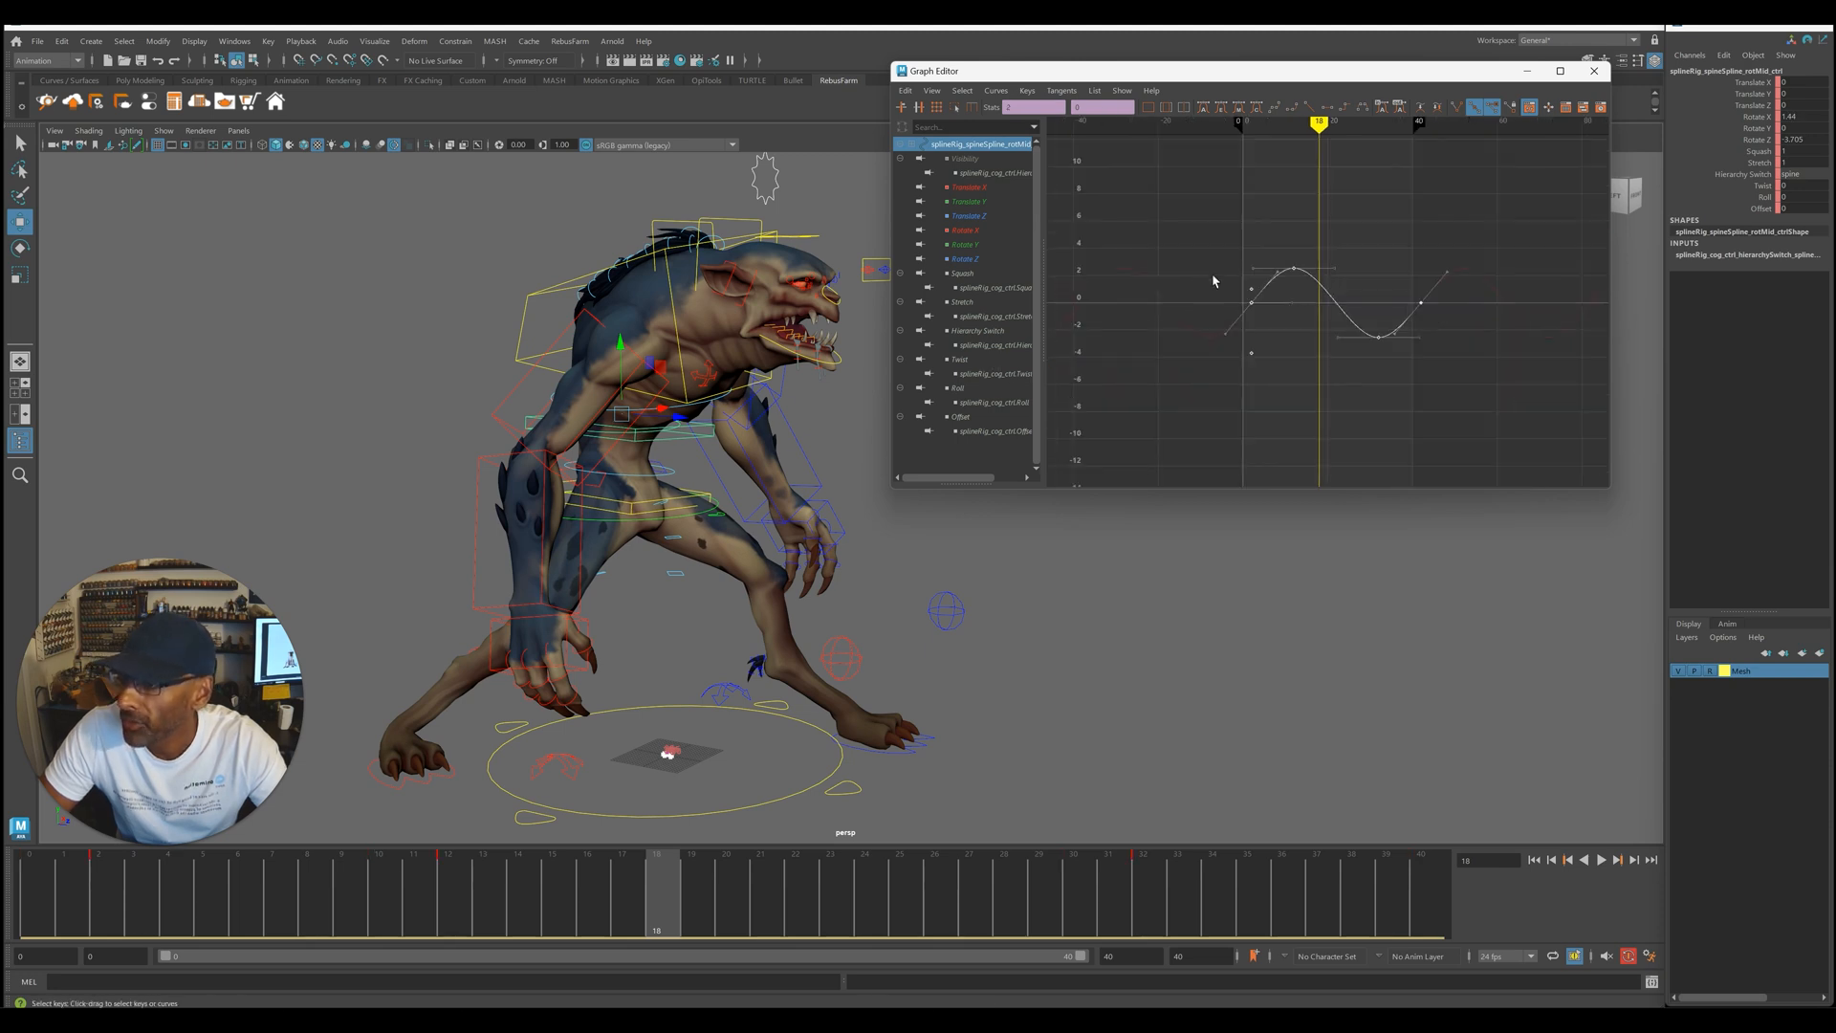
pyautogui.click(978, 227)
pyautogui.scroll(2, 1164, 283)
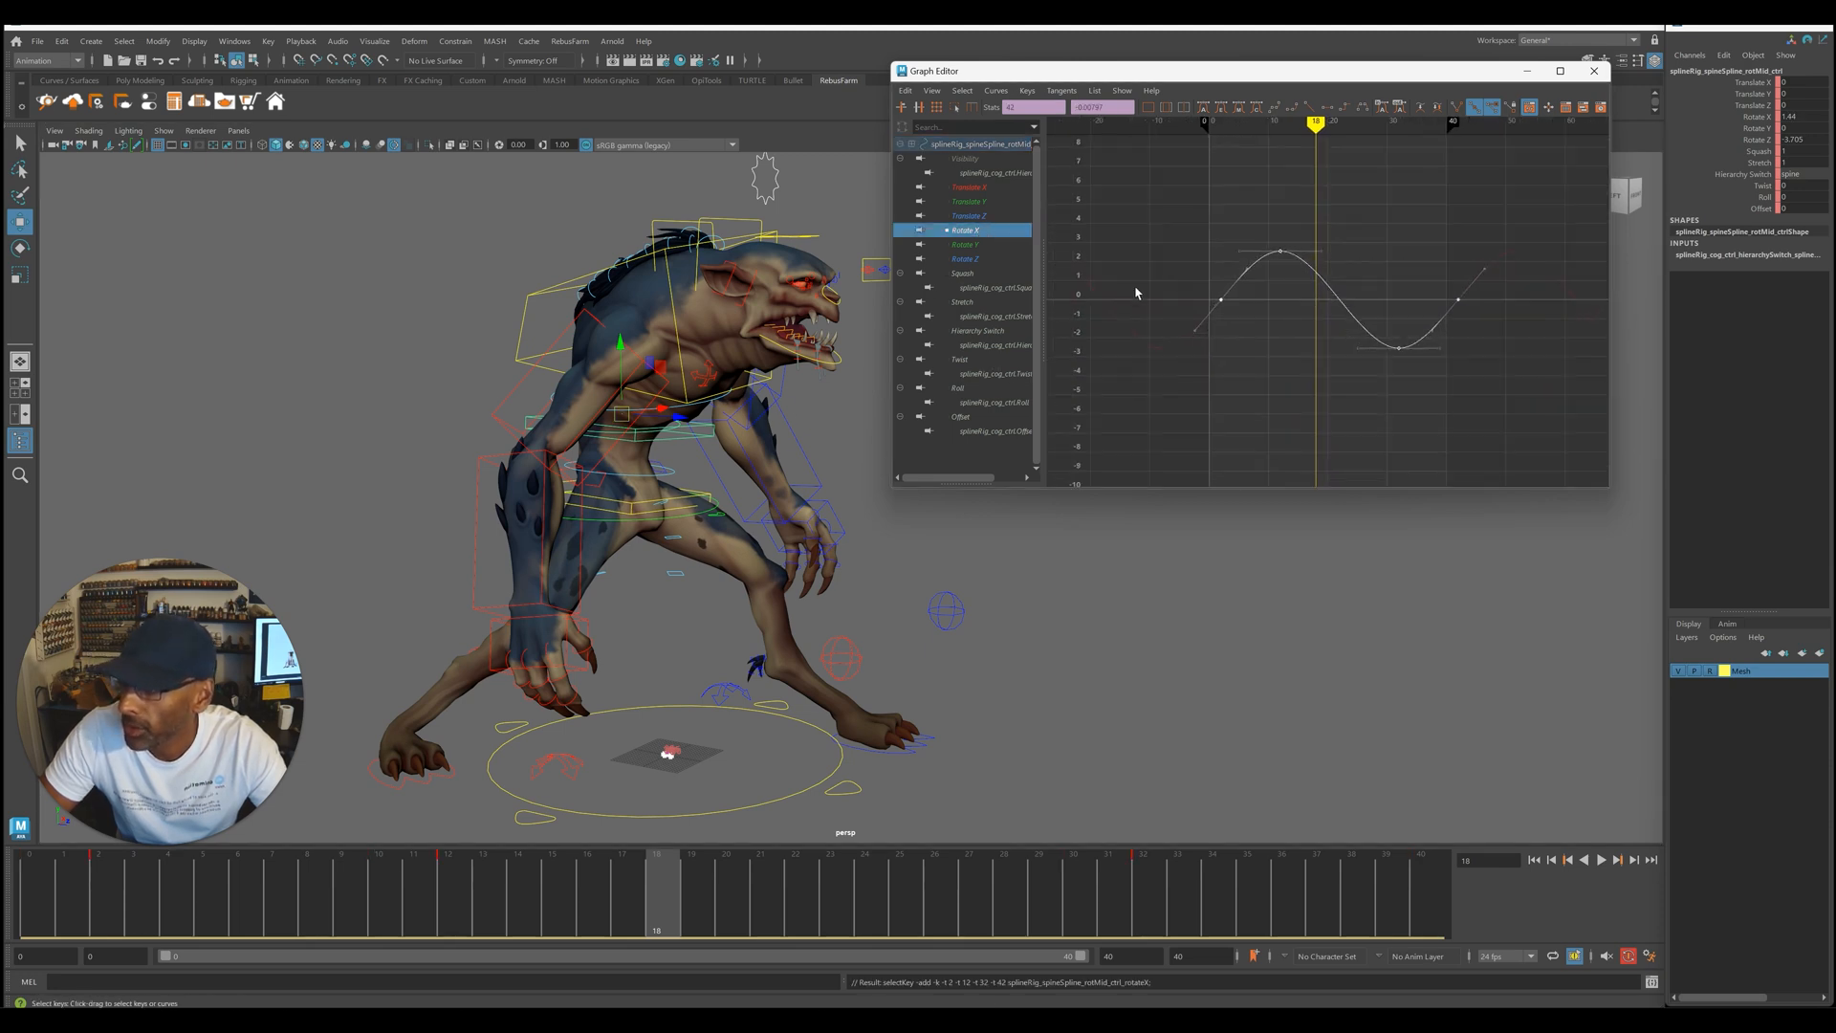
# - Shift the top spine control's Rotate X keys three frames later and preview the overlapping motion
pyautogui.click(548, 290)
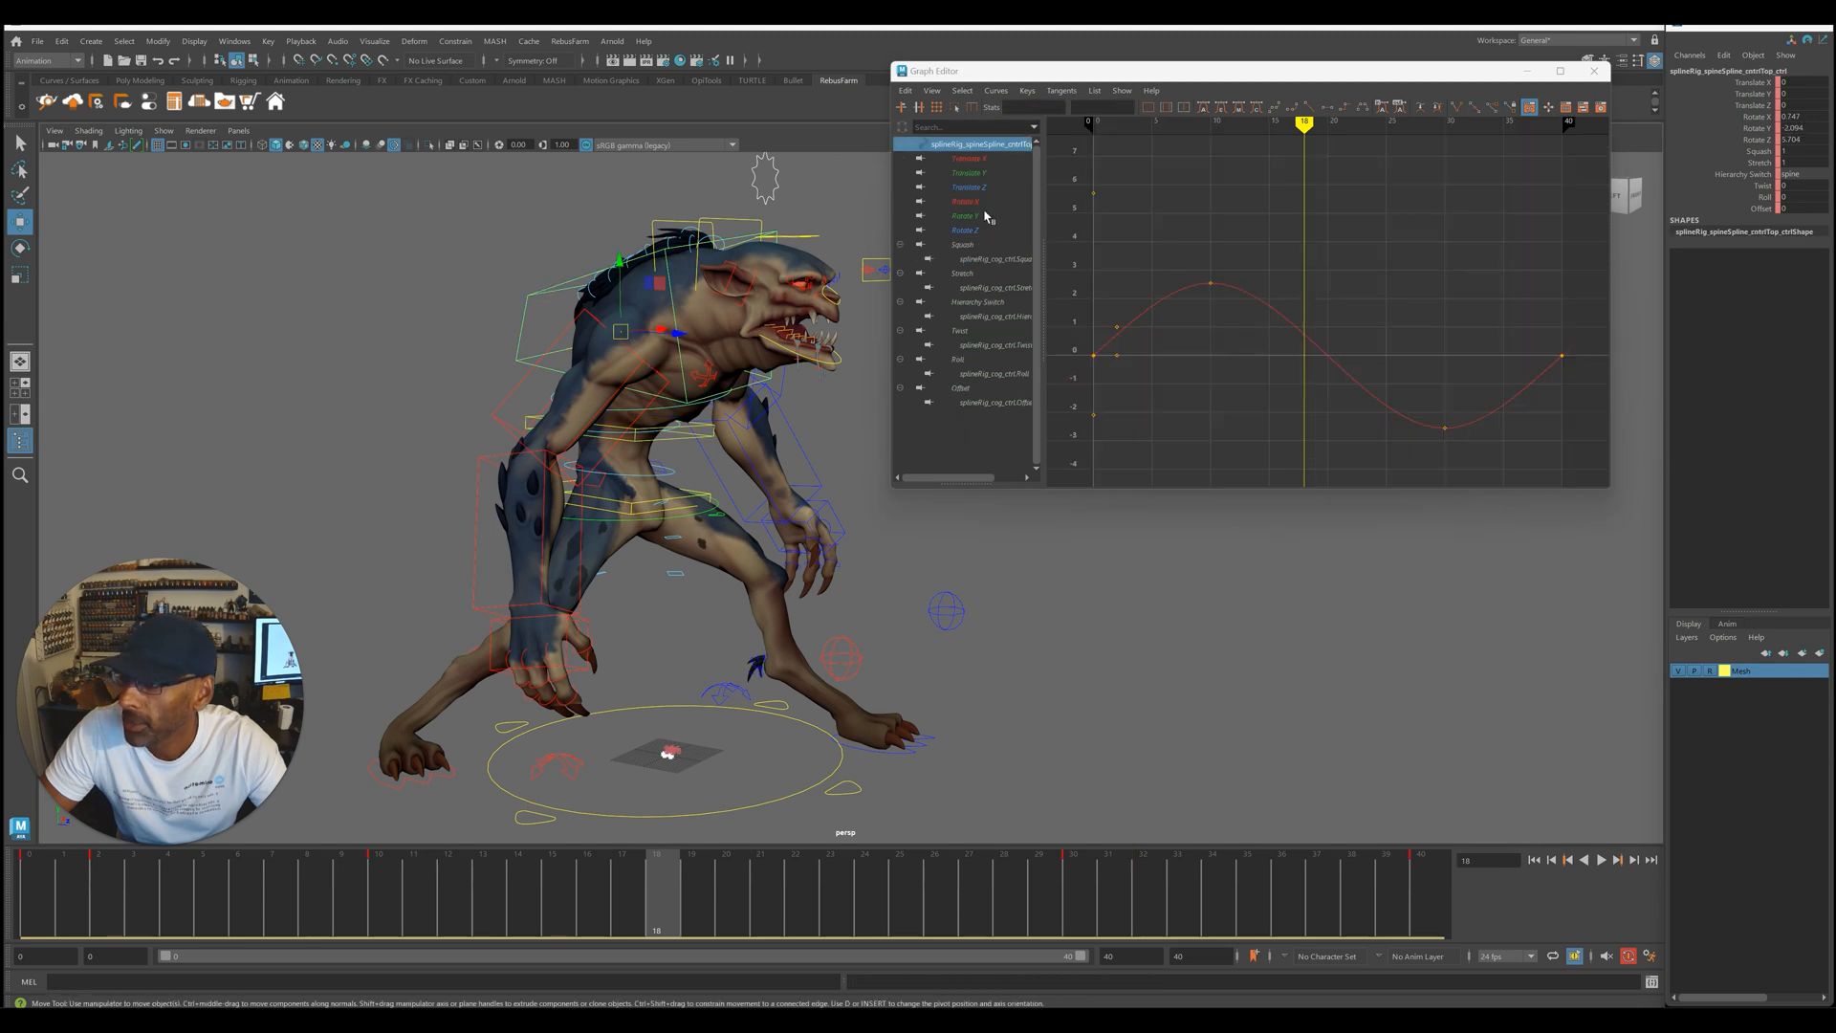
pyautogui.scroll(-3, 1231, 234)
pyautogui.moveTo(1160, 197); pyautogui.dragTo(1536, 469)
pyautogui.keyDown('shift'); pyautogui.moveTo(1310, 441); pyautogui.dragTo(1324, 446, button='middle'); pyautogui.keyUp('shift')
pyautogui.hotkey('alt', 'v')
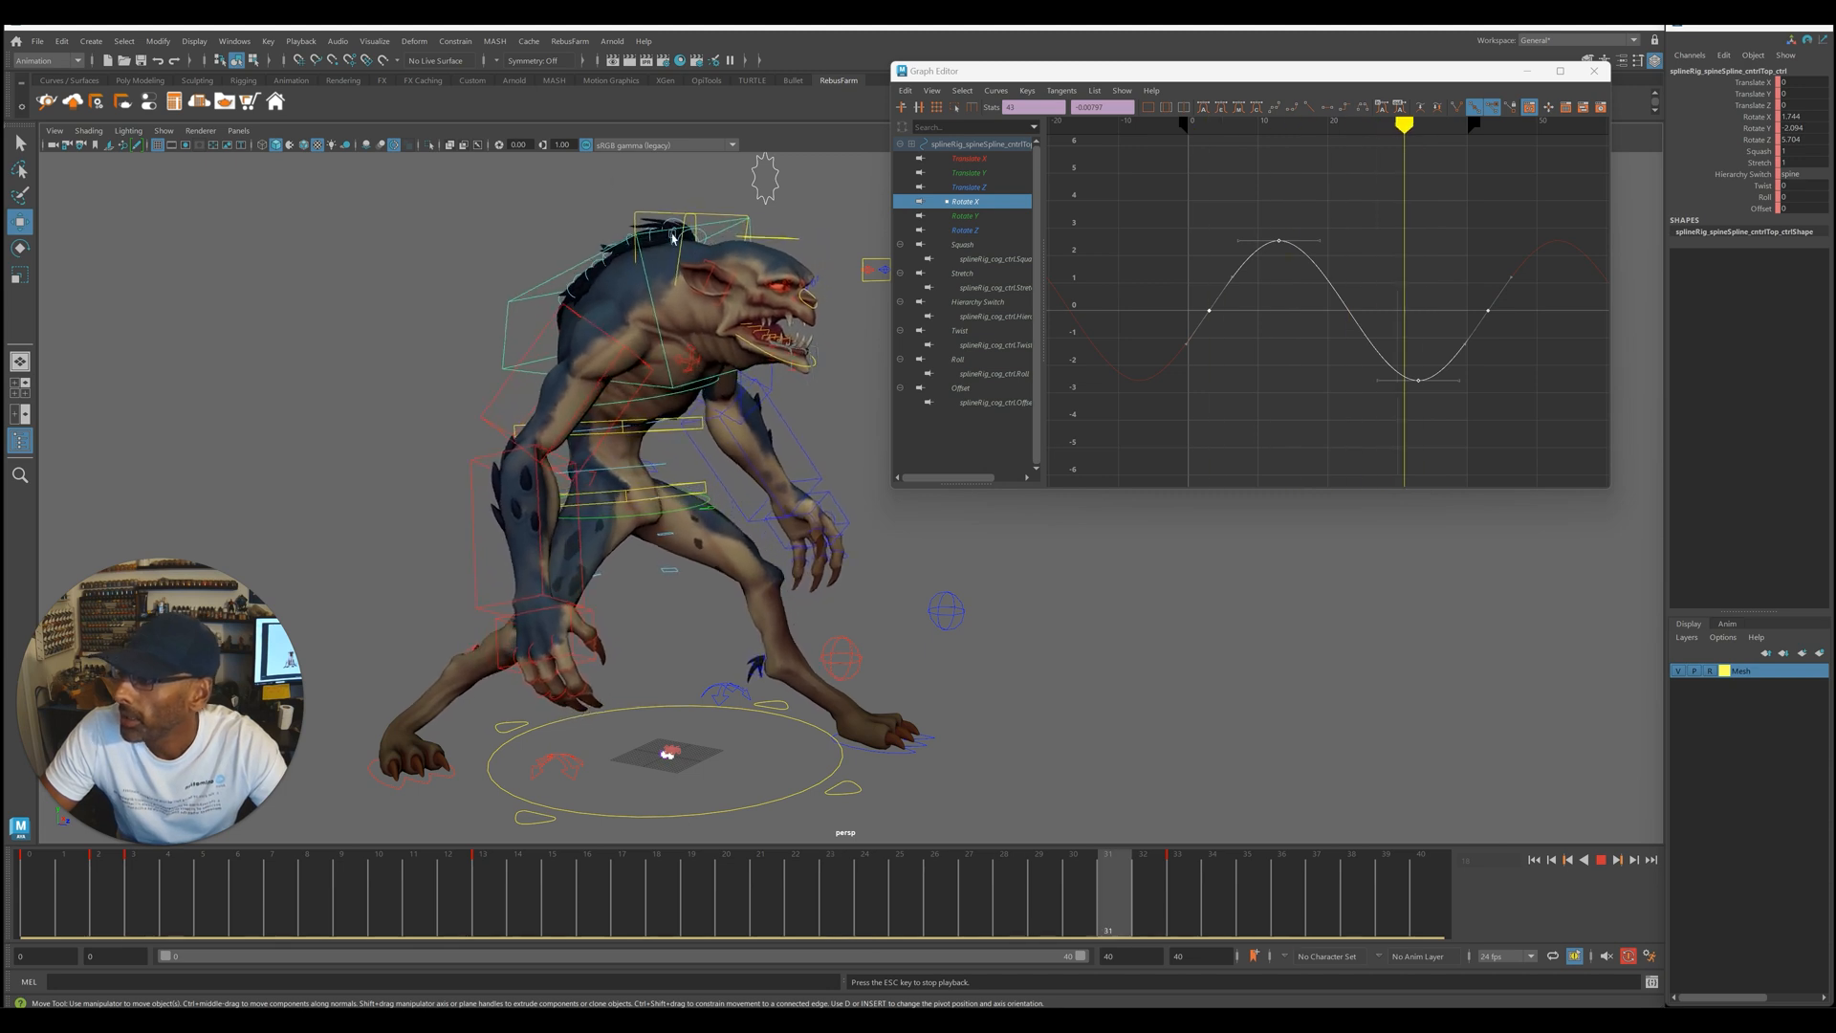
pyautogui.press('Escape')
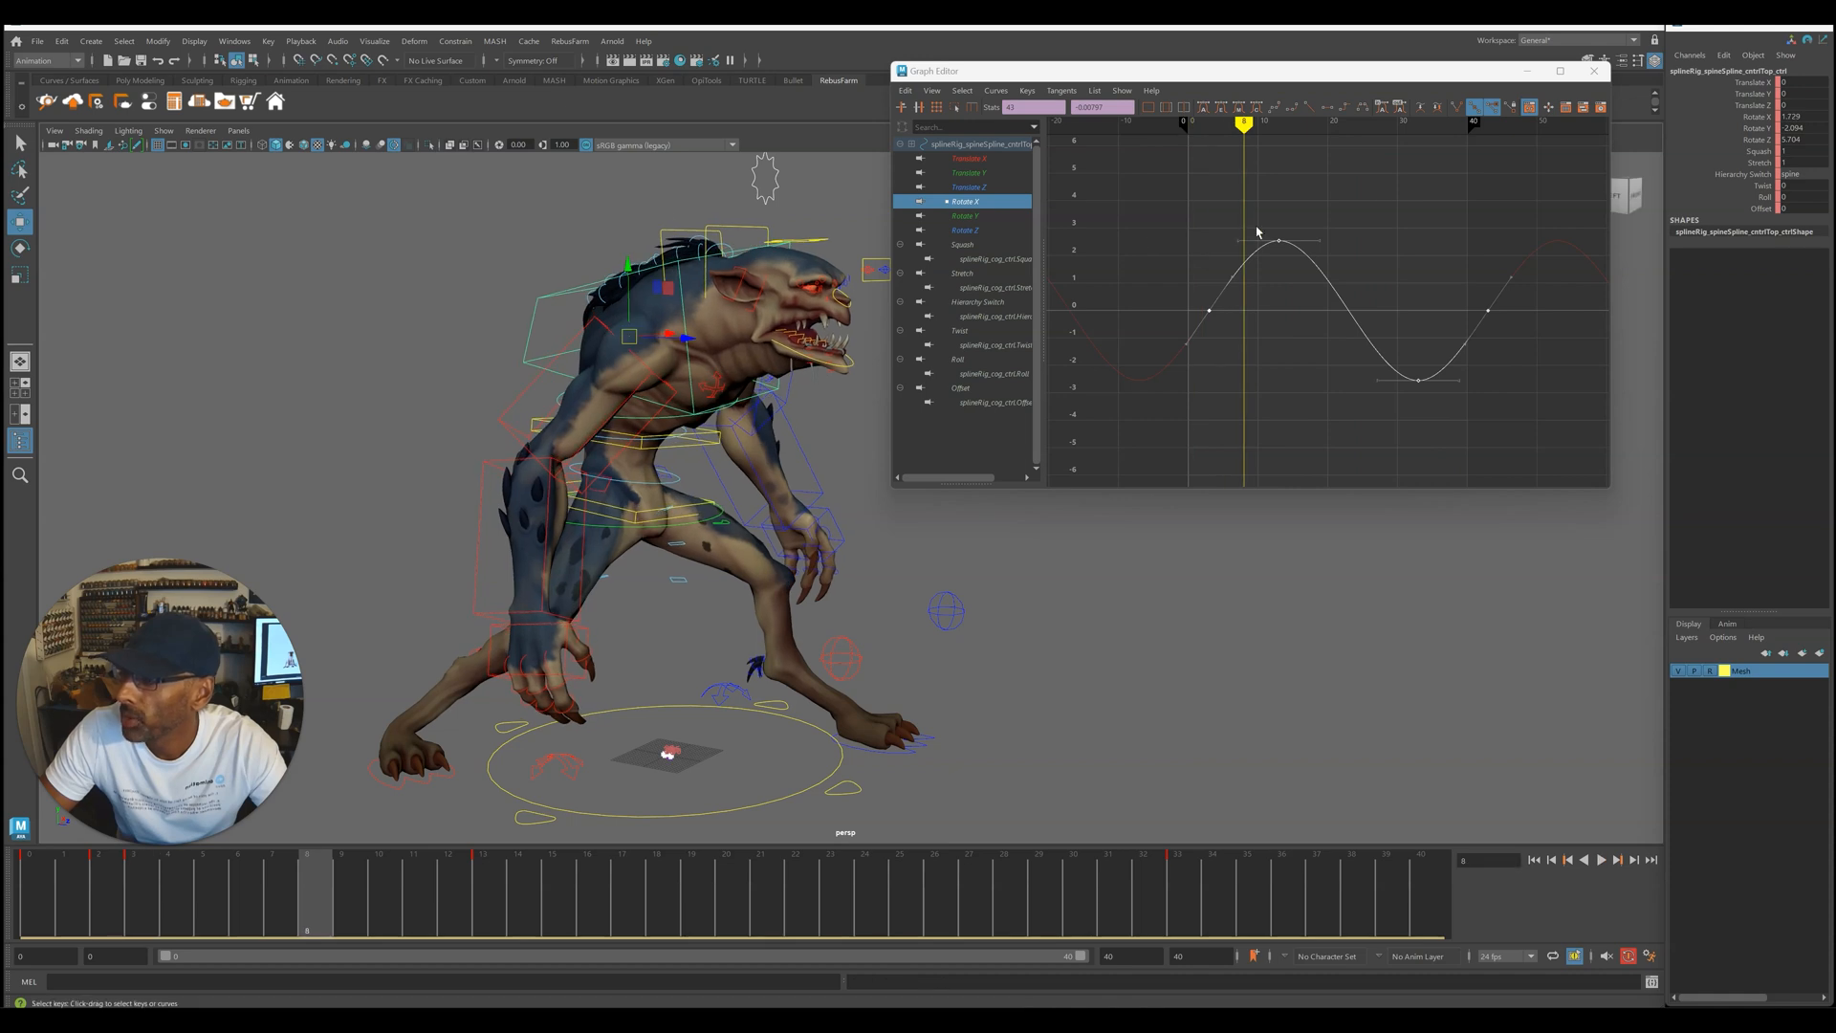
# - Shift the top spine control's Rotate X keys one more frame later and preview the result
pyautogui.moveTo(1188, 189); pyautogui.dragTo(1553, 437)
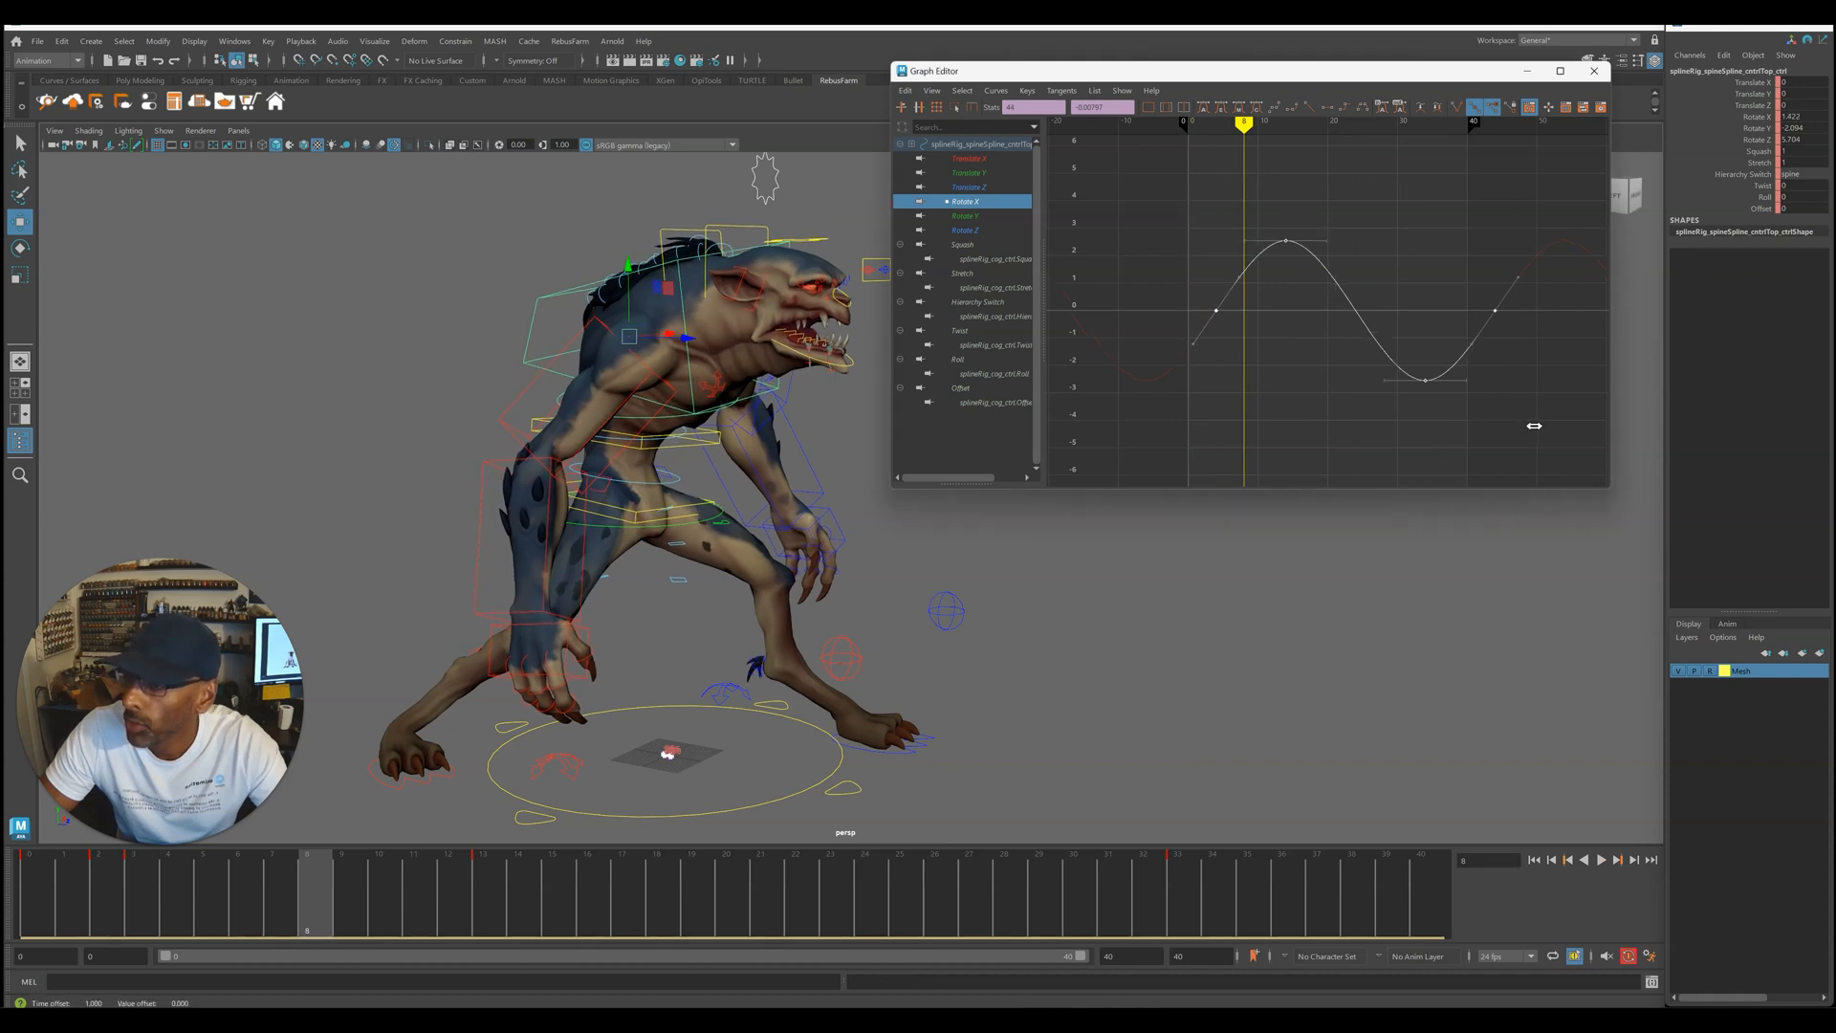
pyautogui.press('f')
pyautogui.hotkey('alt', 'v')
pyautogui.press('Escape')
pyautogui.press('f')
pyautogui.keyDown('alt'); pyautogui.moveTo(1340, 345); pyautogui.dragTo(1246, 310, button='right'); pyautogui.keyUp('alt')
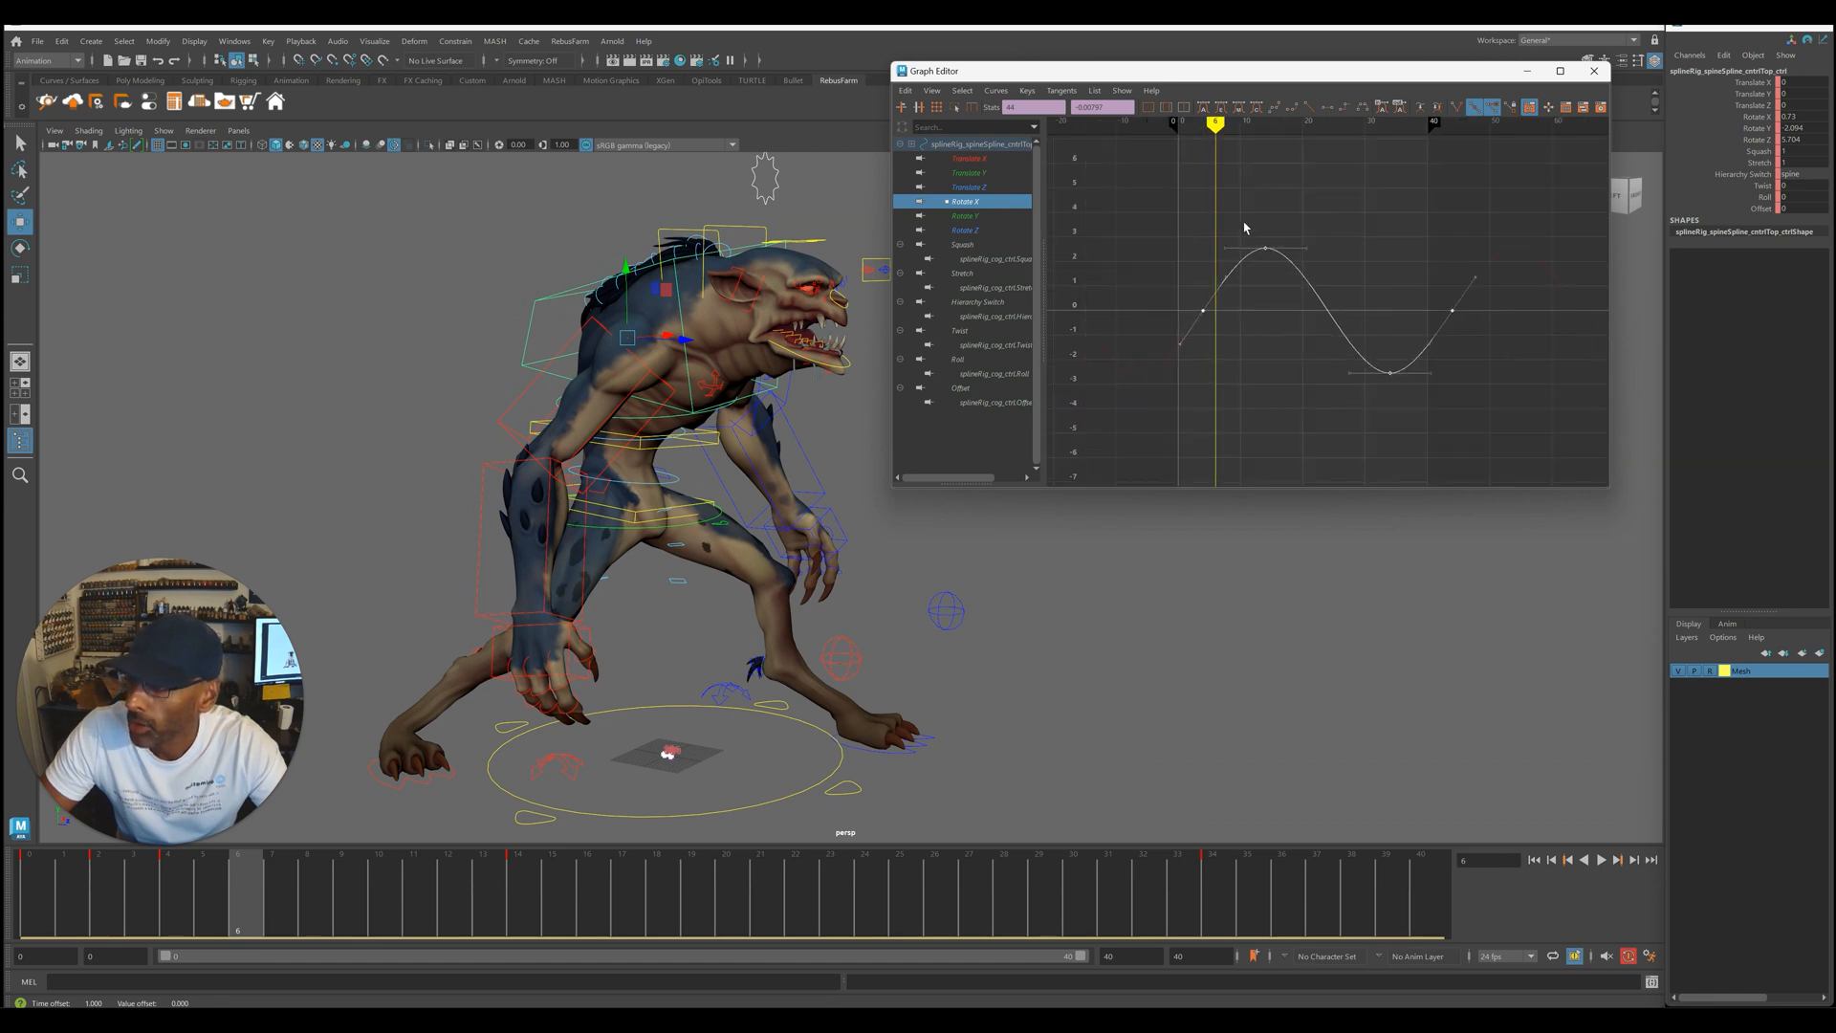
# - Scale the top spine control's Rotate X values up to a peak of about 4 and play the animation
pyautogui.moveTo(34, 906); pyautogui.dragTo(162, 914)
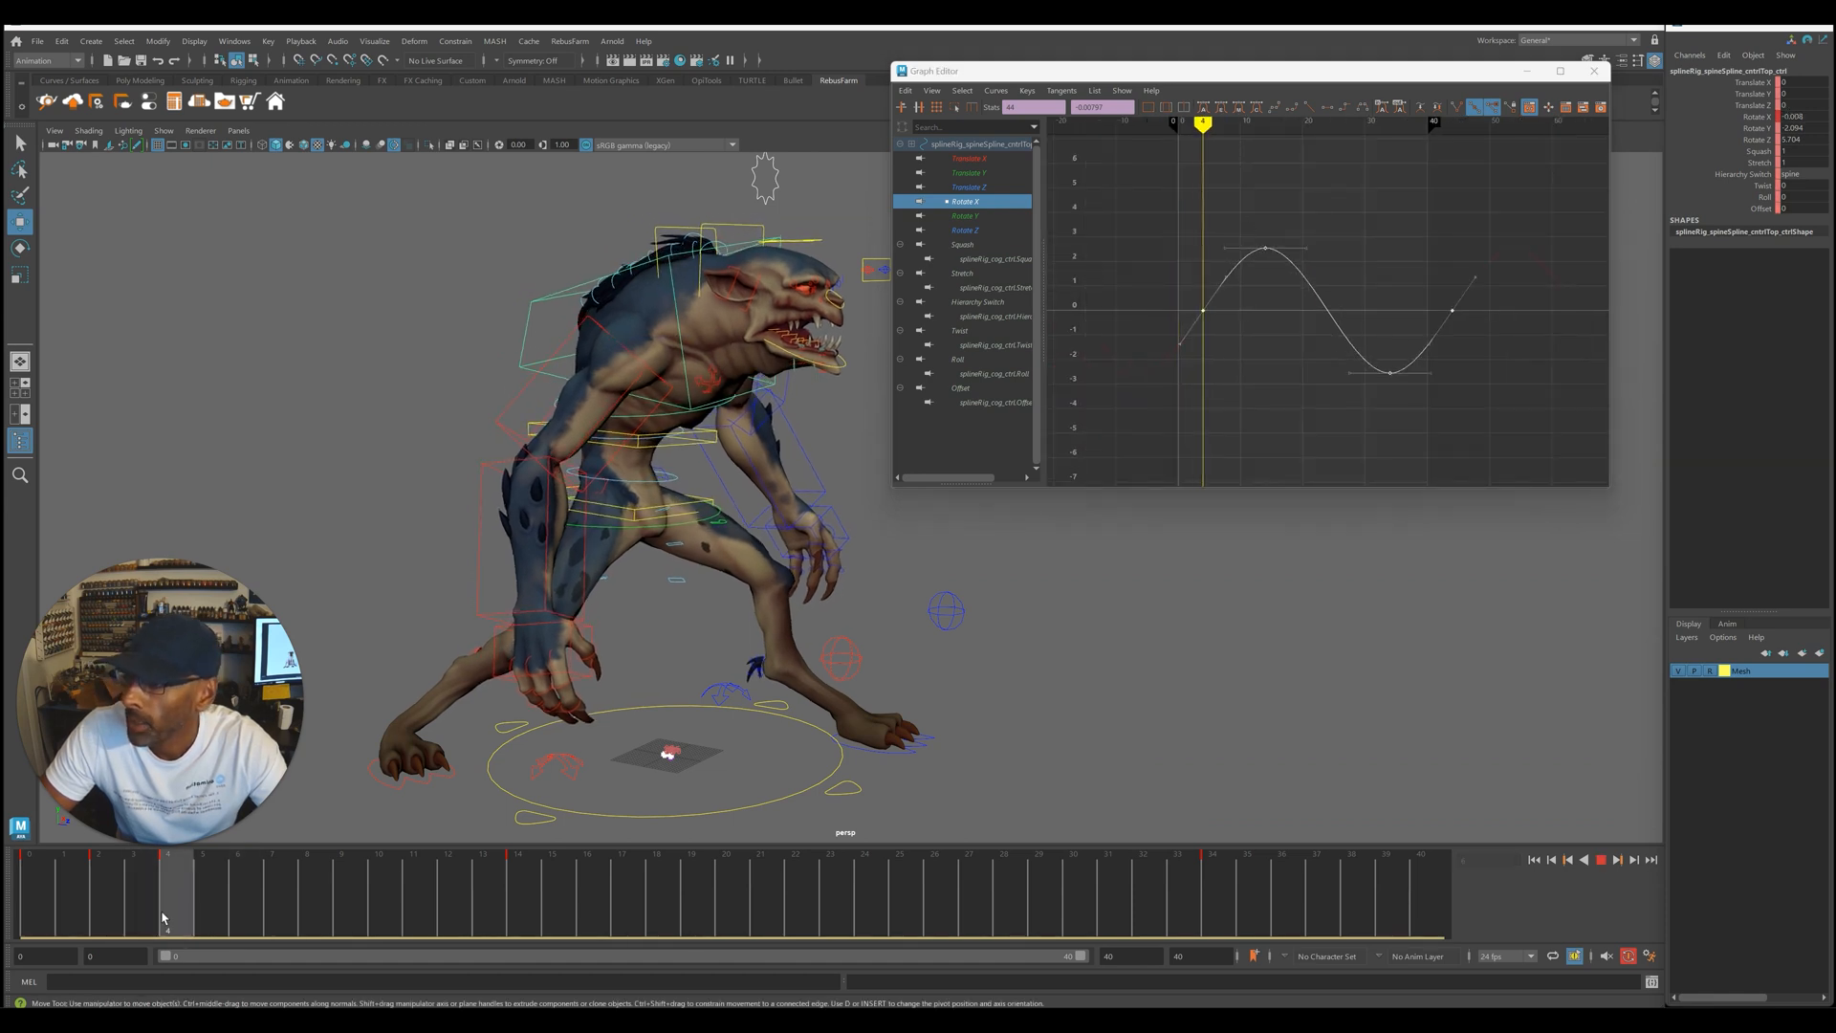
pyautogui.press('r')
pyautogui.click(1203, 311)
pyautogui.moveTo(1202, 311); pyautogui.dragTo(1204, 297)
pyautogui.hotkey('alt', 'v')
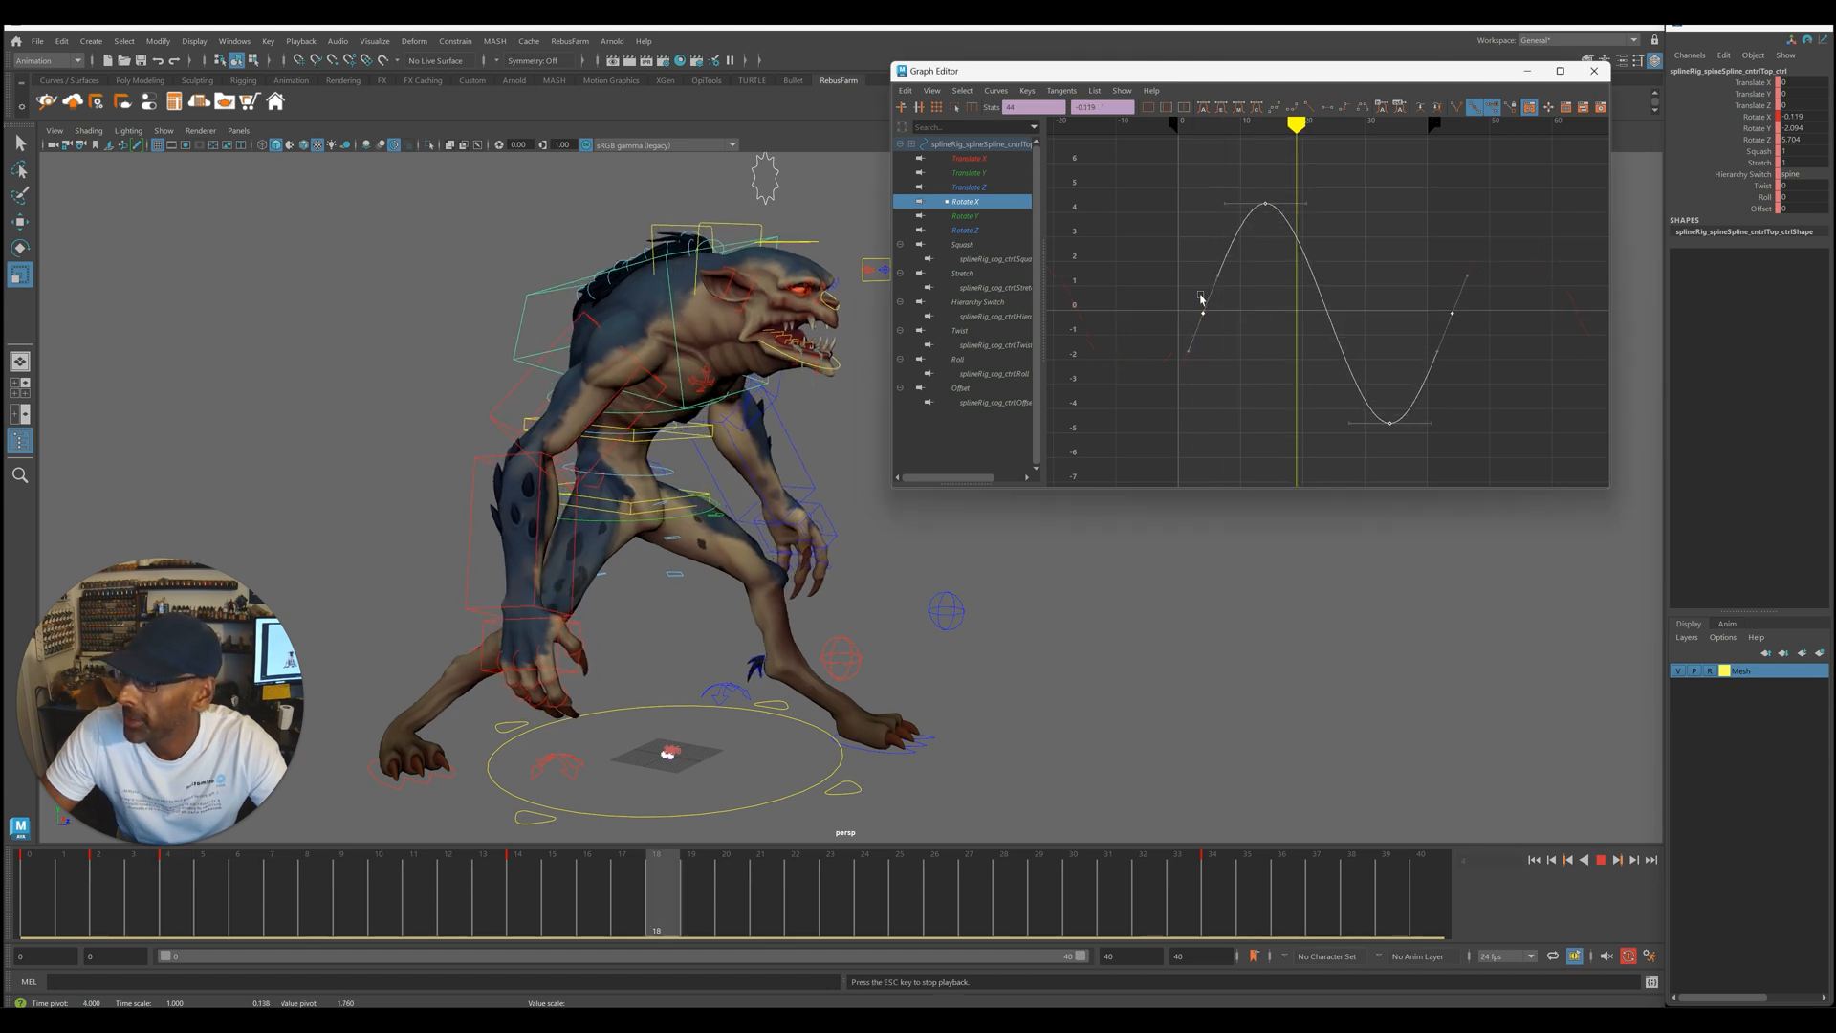
# - Scale the top spine control's Rotate X curve up to a peak of about 8 and preview the motion
pyautogui.moveTo(1202, 314); pyautogui.dragTo(1203, 289, button='middle')
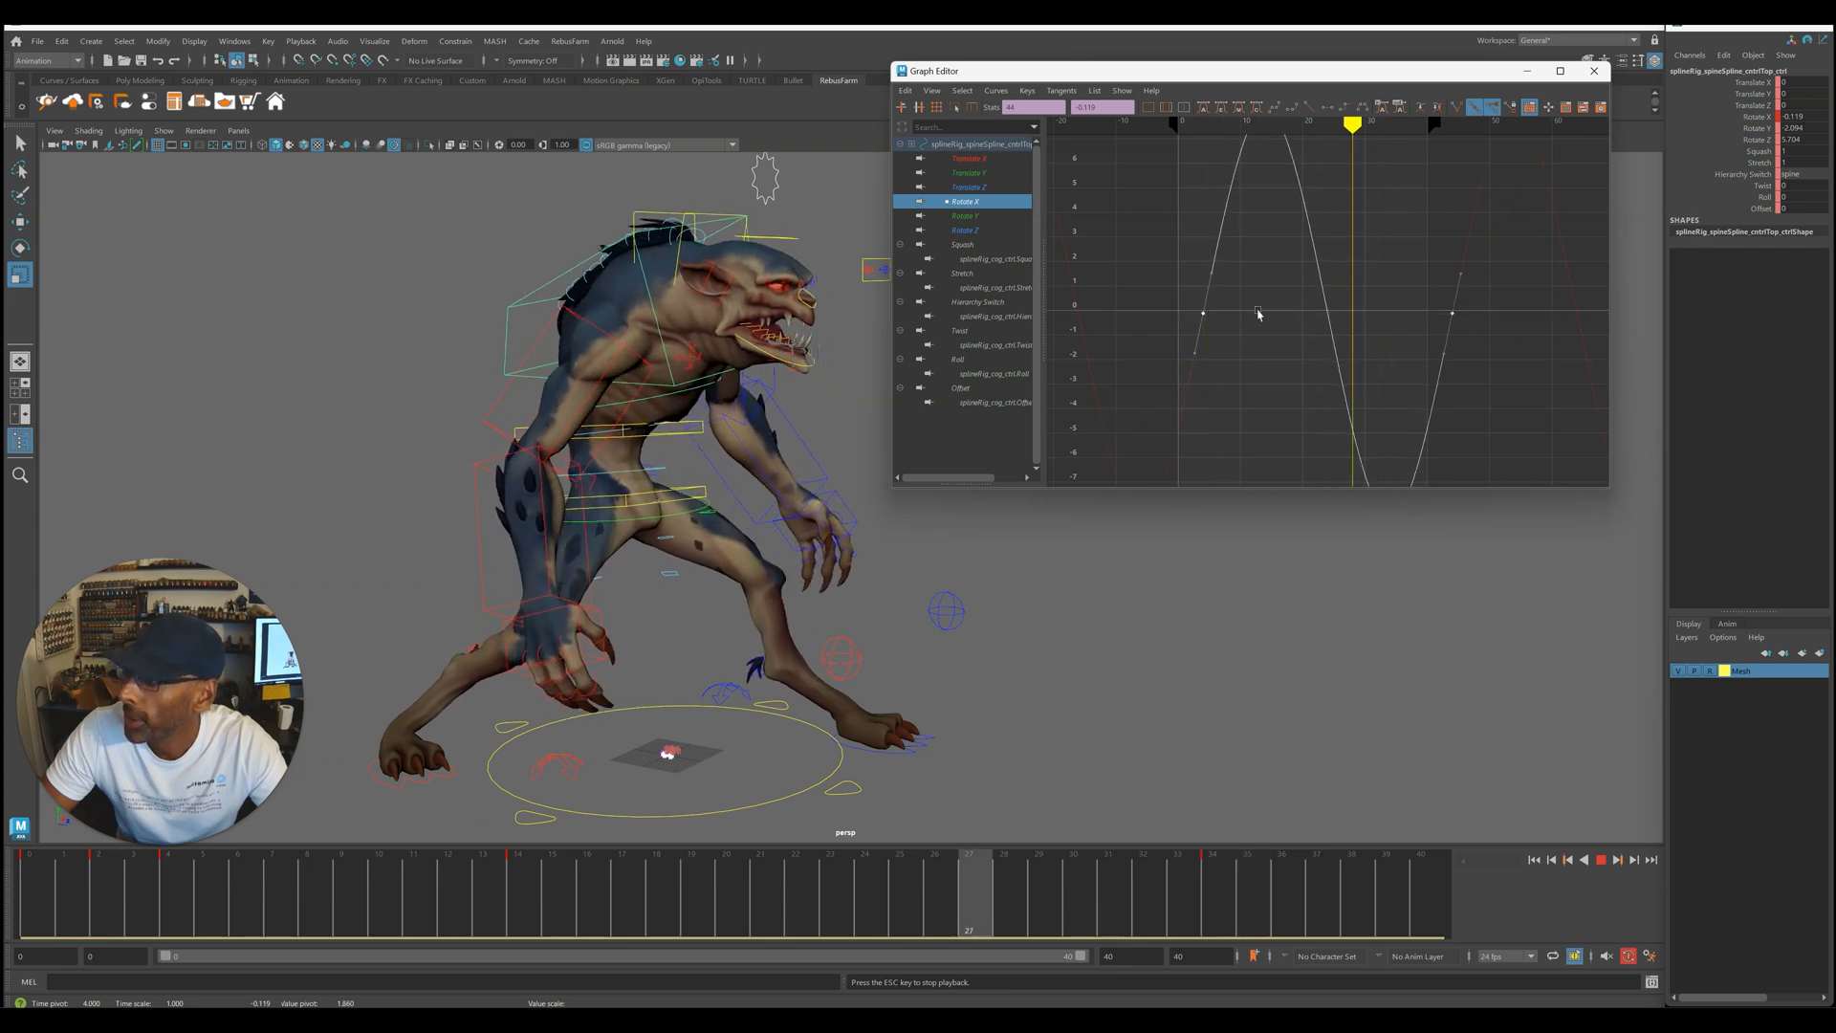
pyautogui.press('f')
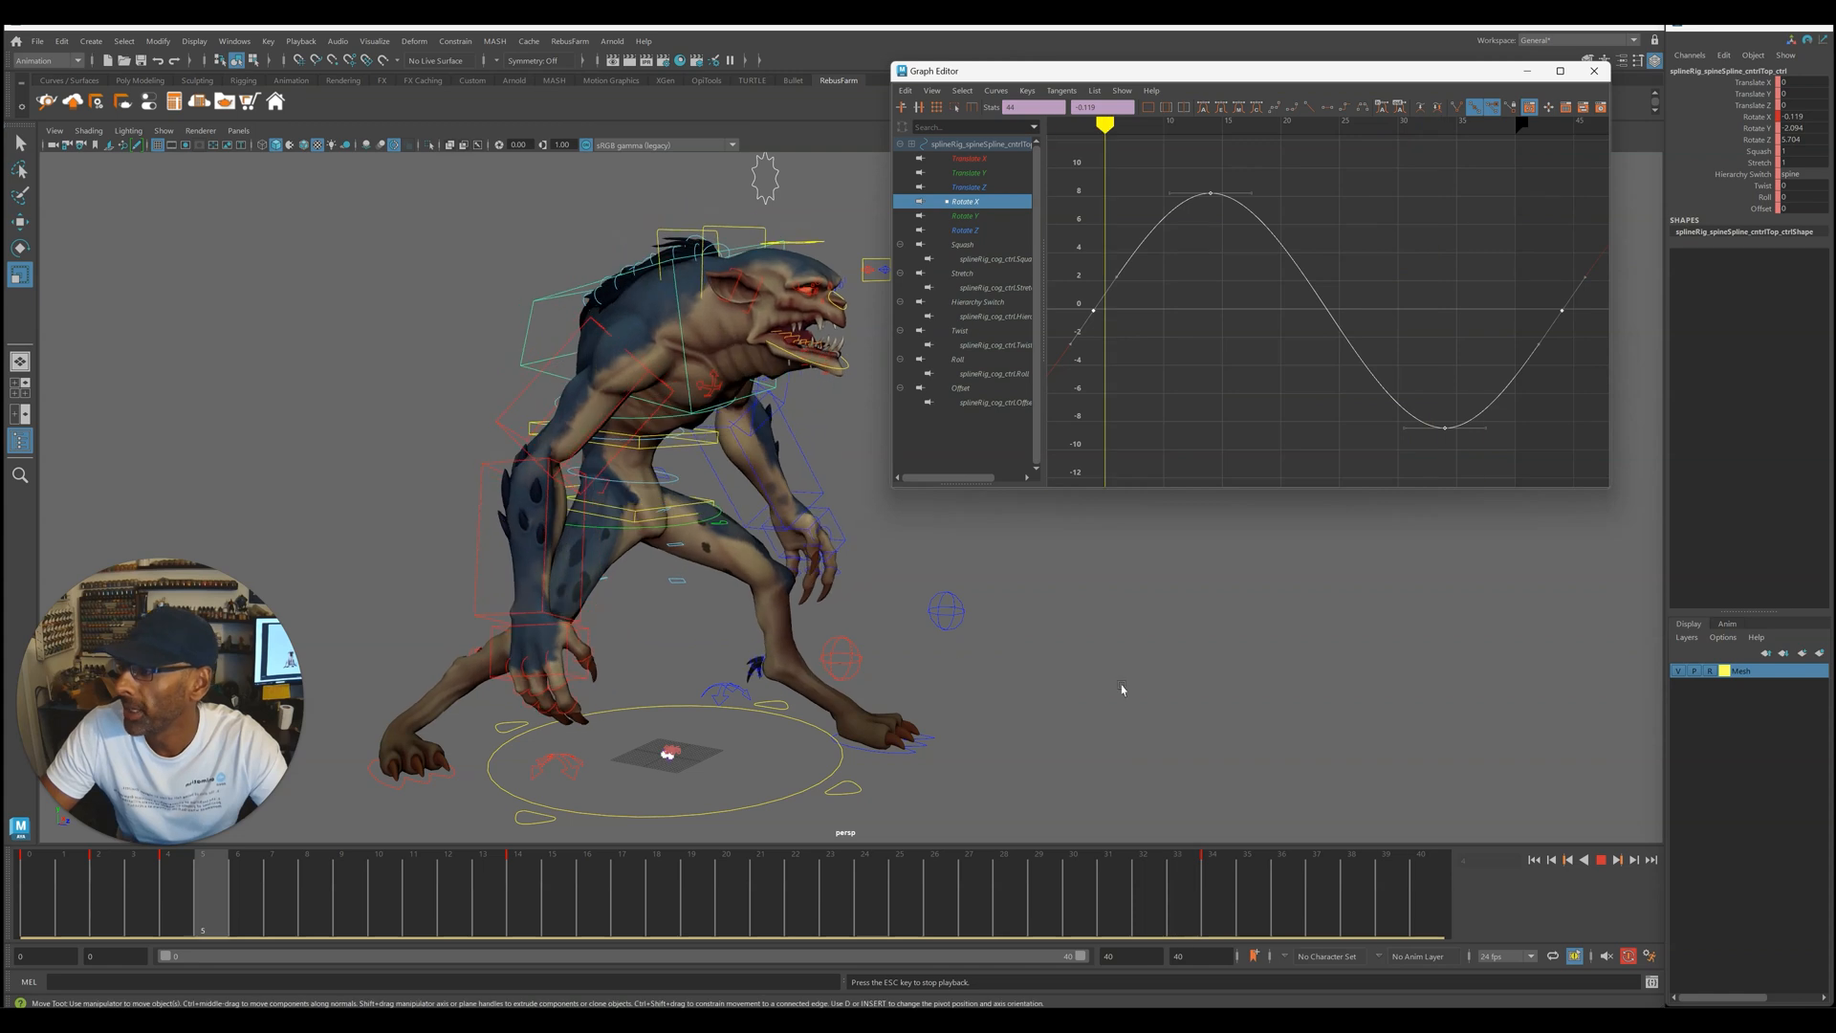
pyautogui.keyDown('alt'); pyautogui.moveTo(1009, 673); pyautogui.dragTo(939, 665, button='middle'); pyautogui.keyUp('alt')
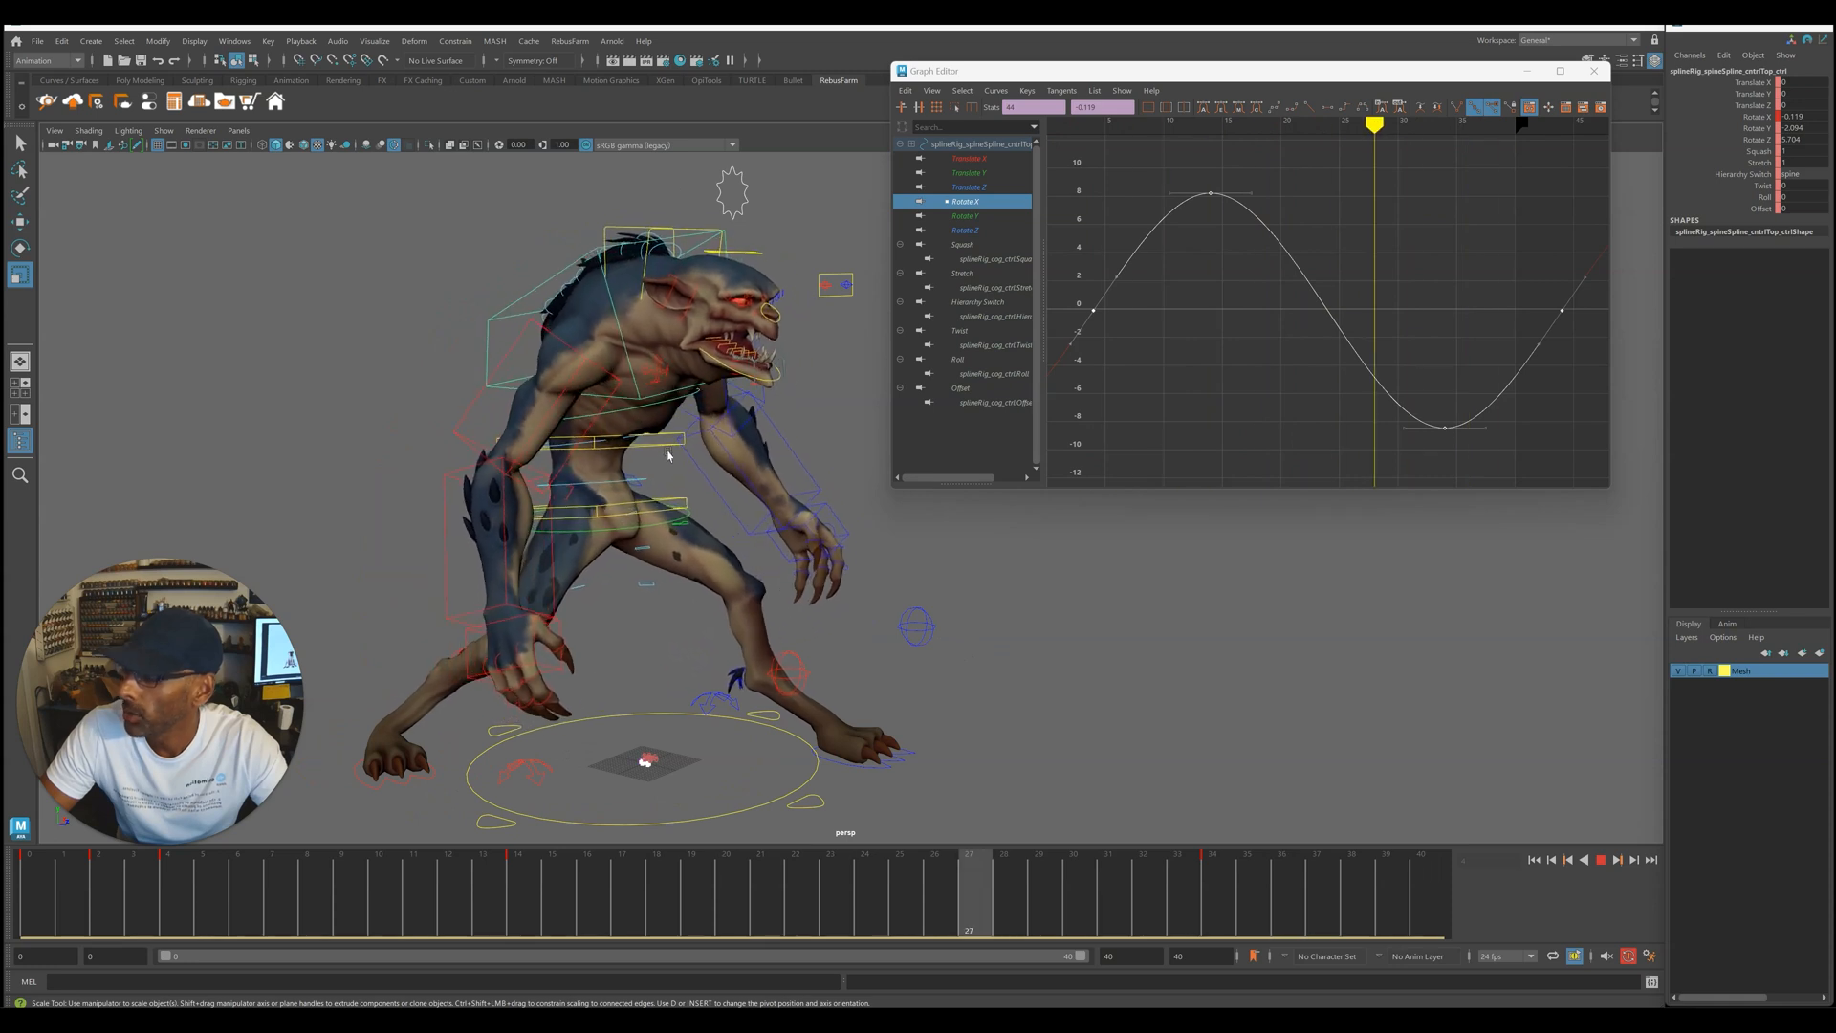
# - Isolate the middle spine control's Rotate X curve and scale its values up to a peak of about 6
pyautogui.press('Escape')
pyautogui.click(664, 450)
pyautogui.hotkey('alt', 'v')
pyautogui.scroll(-3, 1193, 292)
pyautogui.click(965, 231)
pyautogui.moveTo(1128, 185); pyautogui.dragTo(1509, 471)
pyautogui.moveTo(1177, 310); pyautogui.dragTo(1176, 284, button='middle')
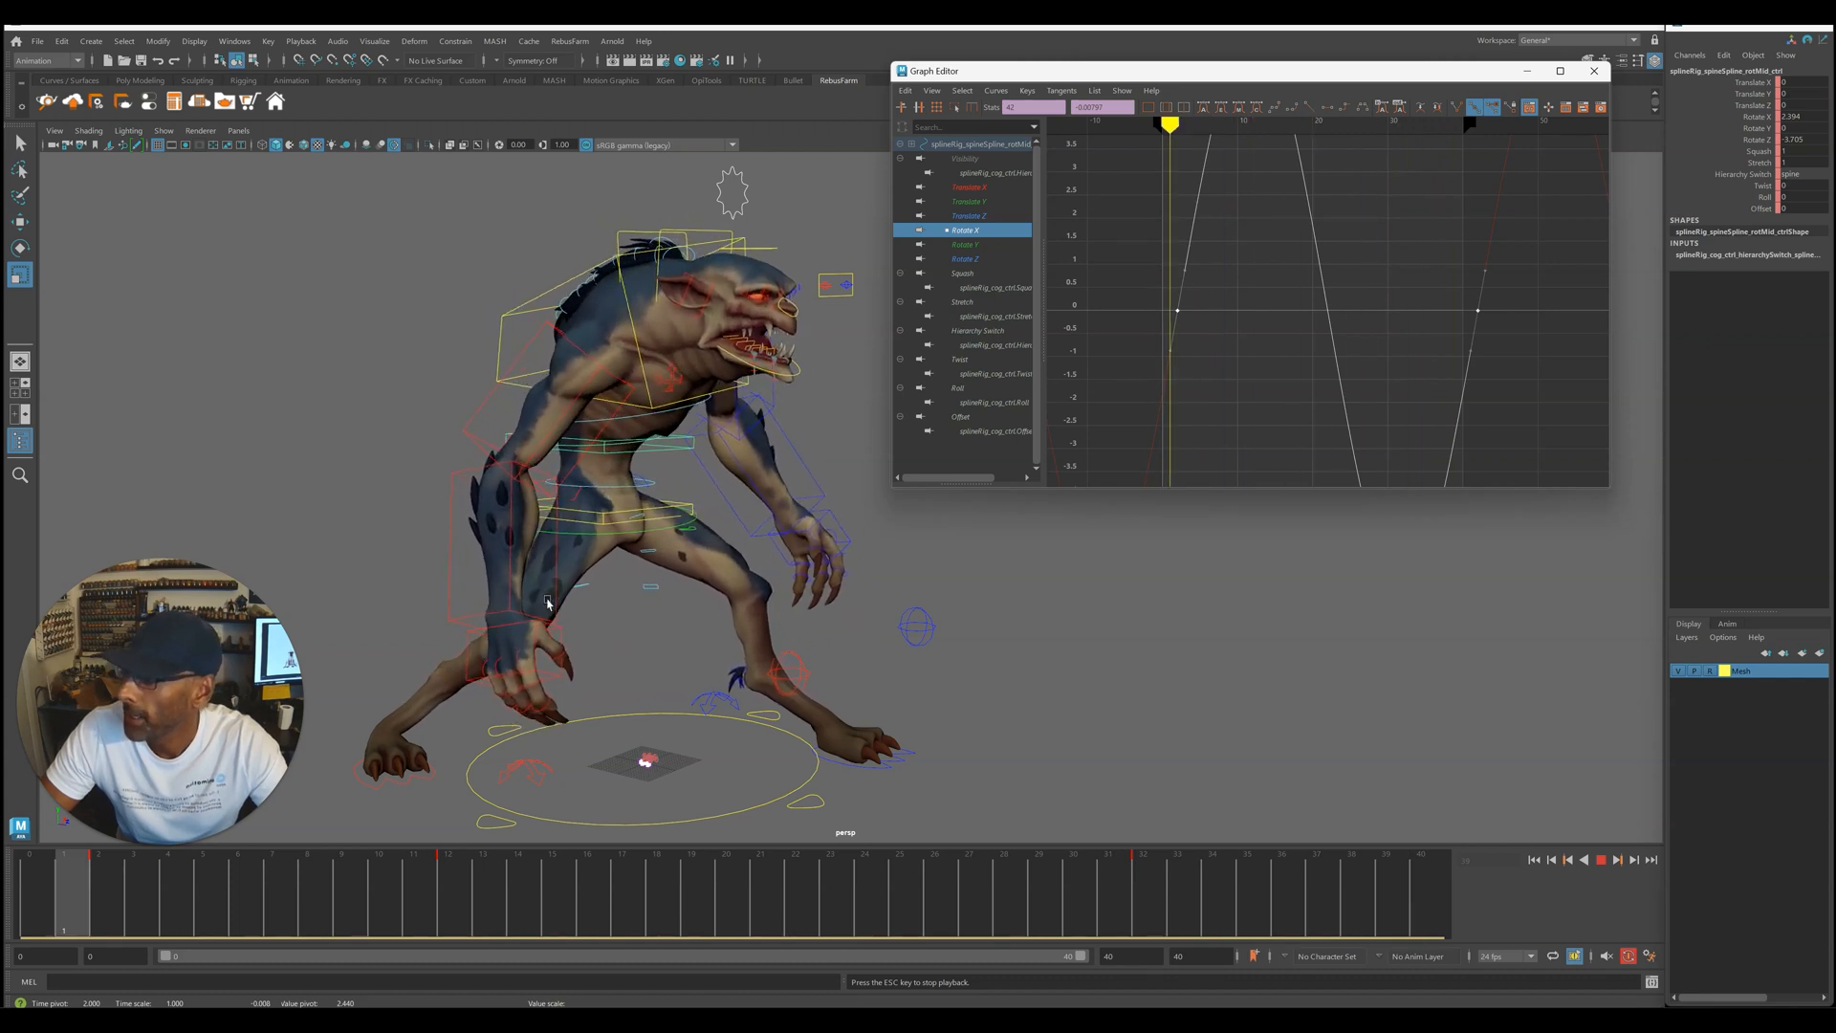
pyautogui.press('f')
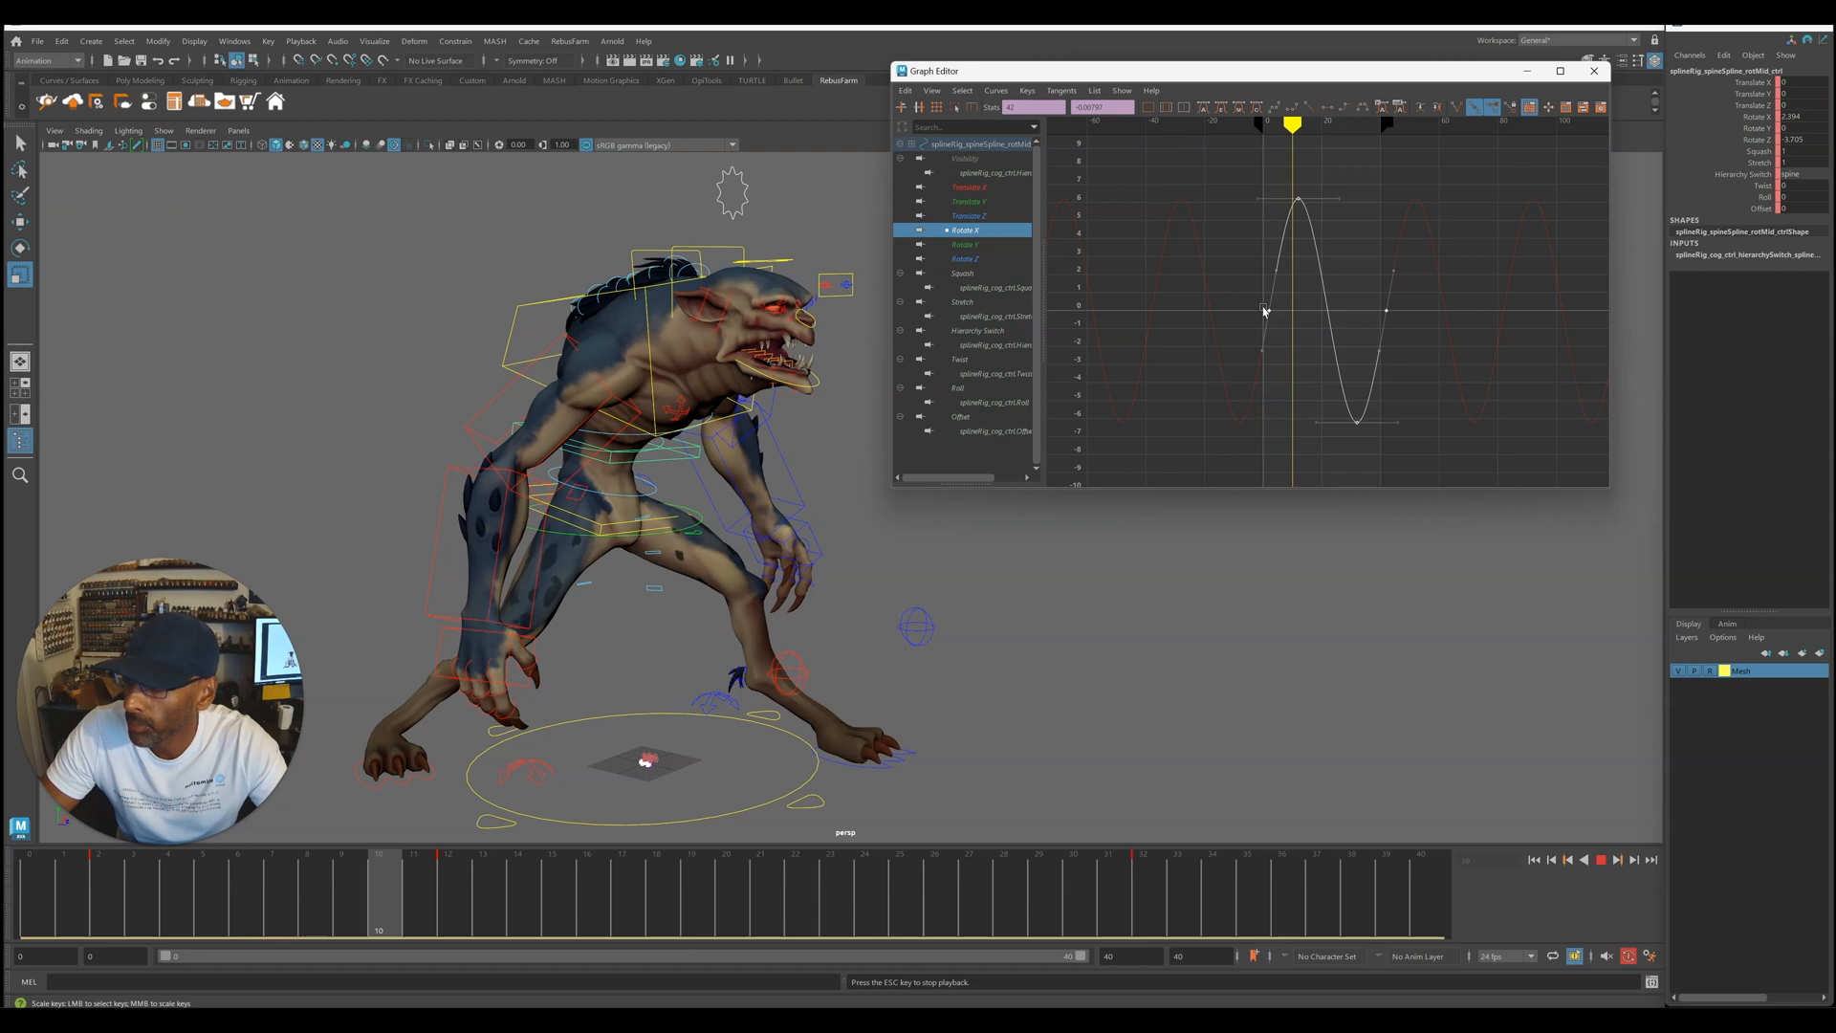
# - Compare the first neck control's rotation curve with the top spine control's offset curve and go to frame 4
pyautogui.click(640, 250)
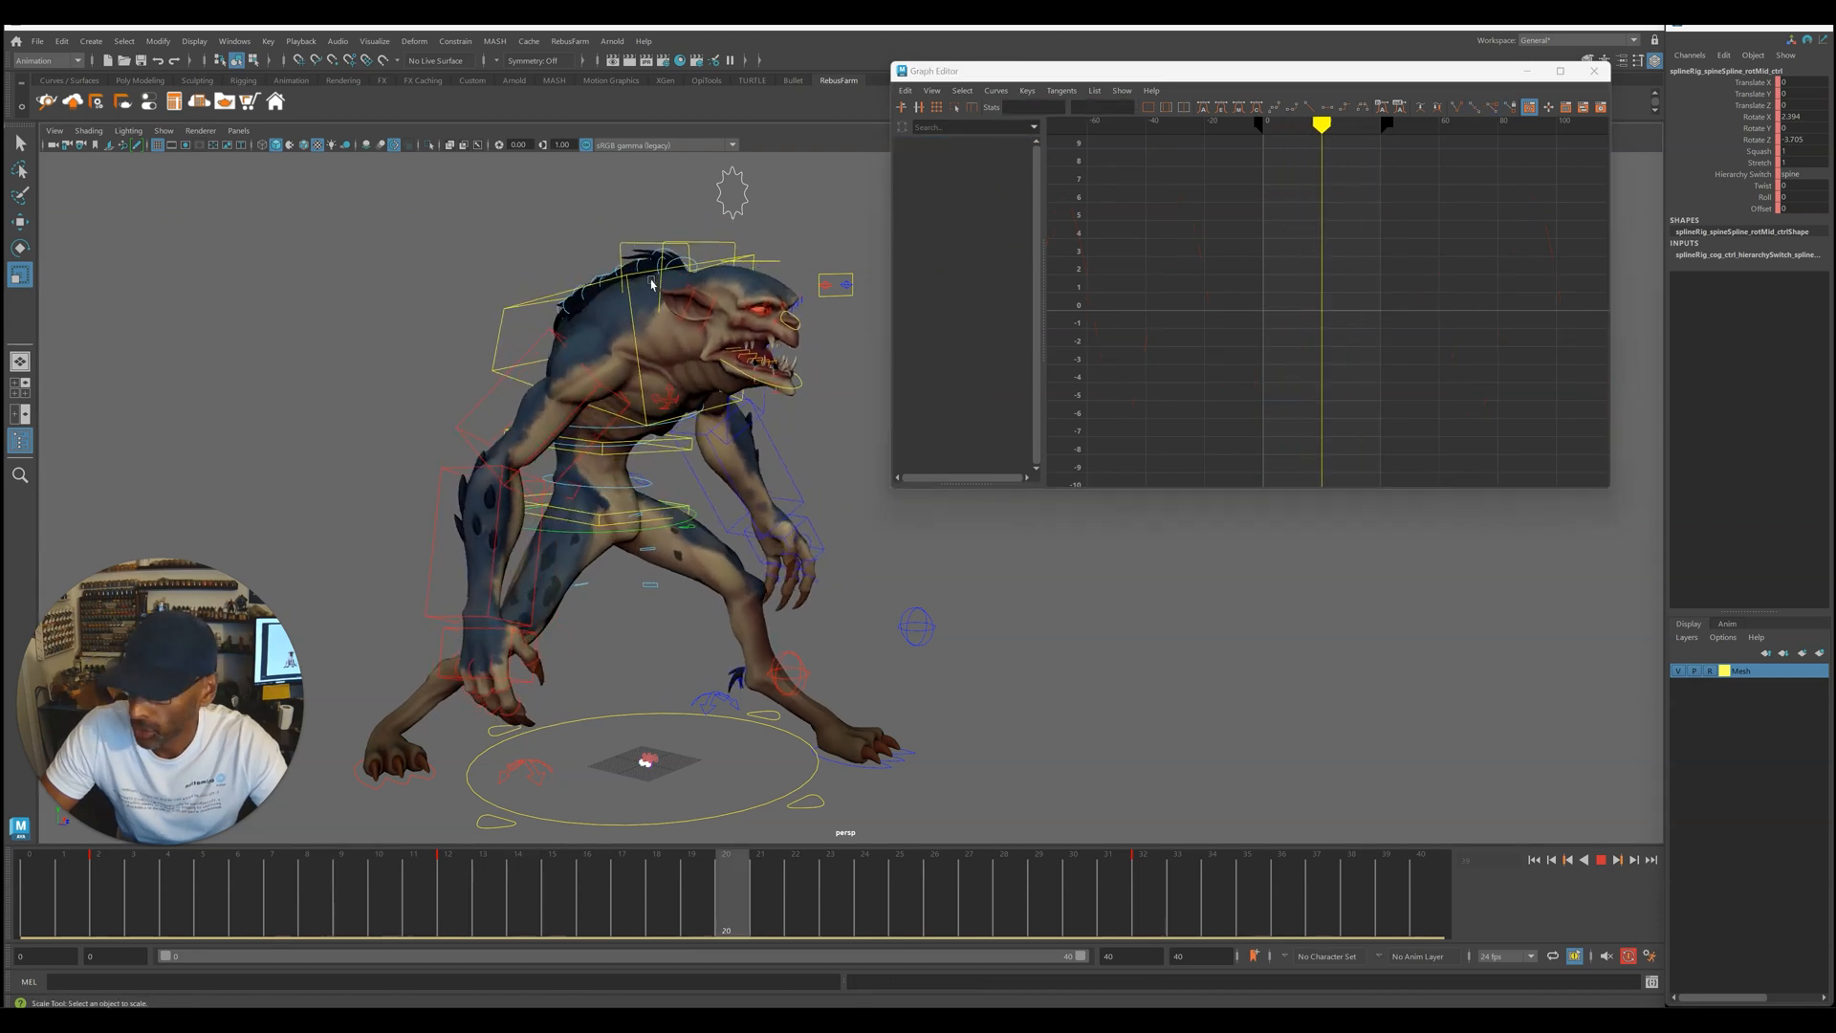
pyautogui.press('Escape')
pyautogui.click(620, 249)
pyautogui.press('f')
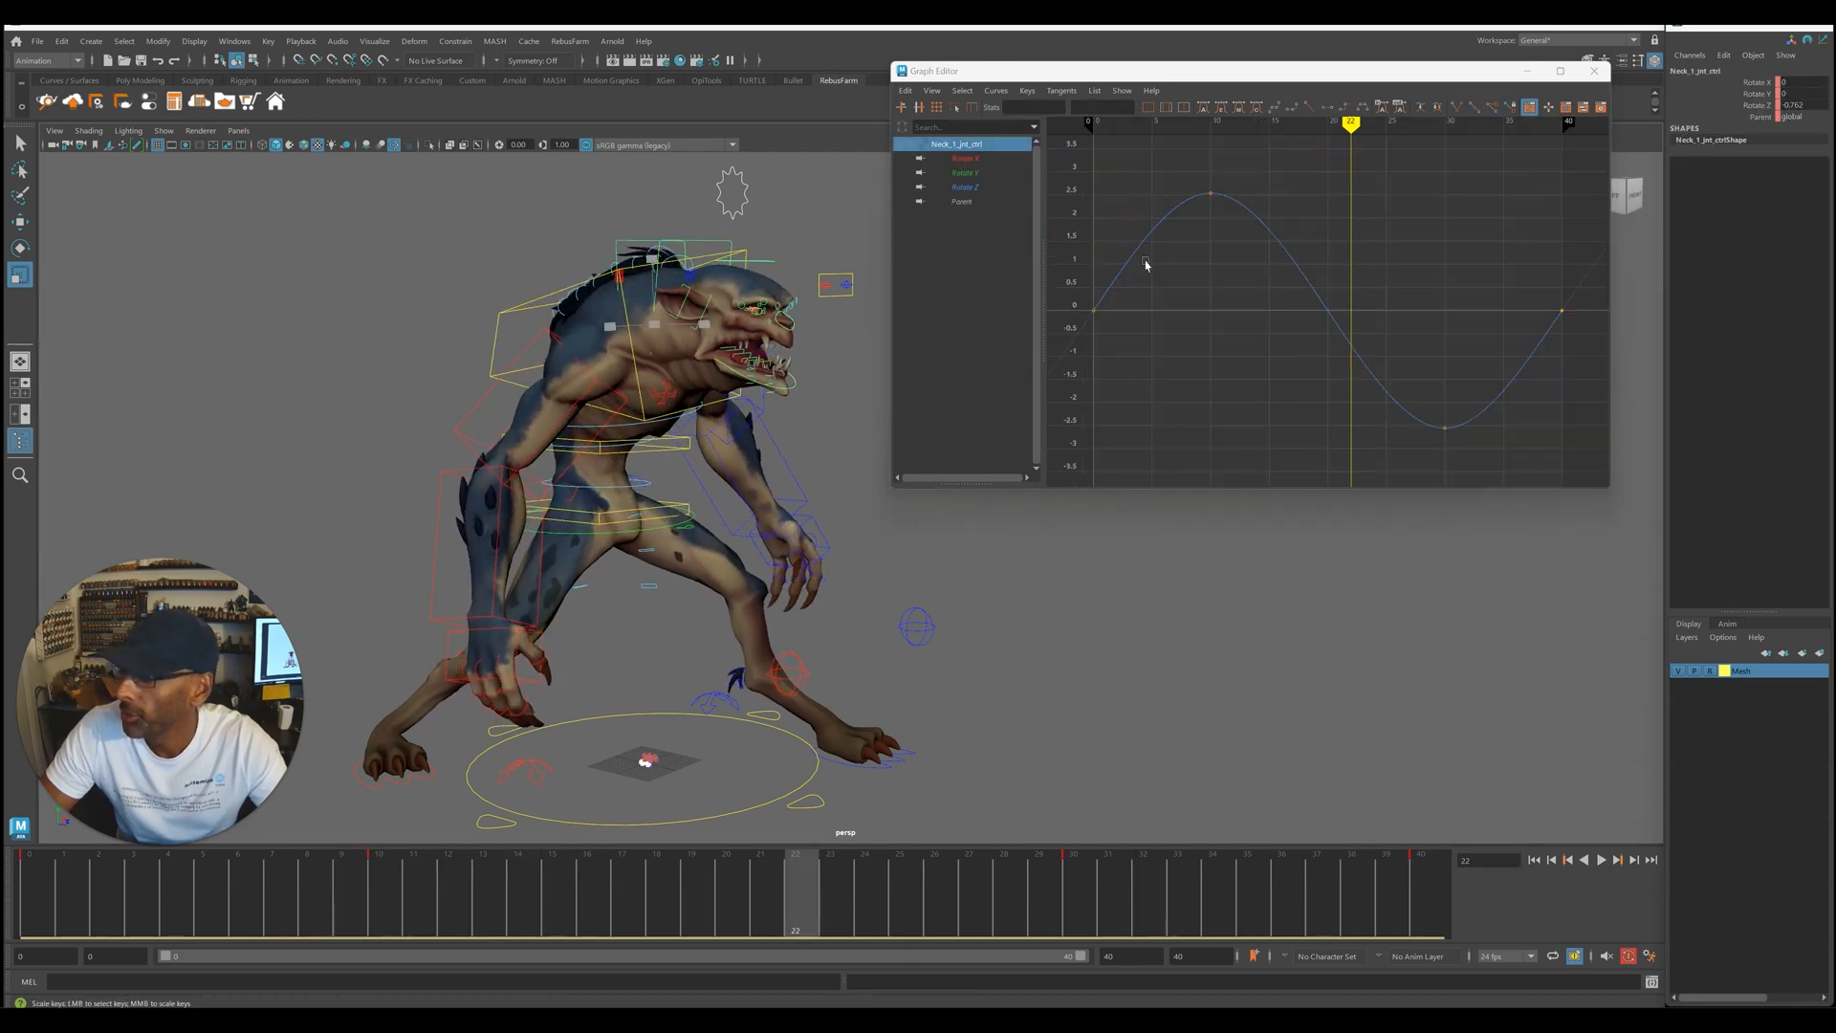
pyautogui.scroll(-2, 1243, 313)
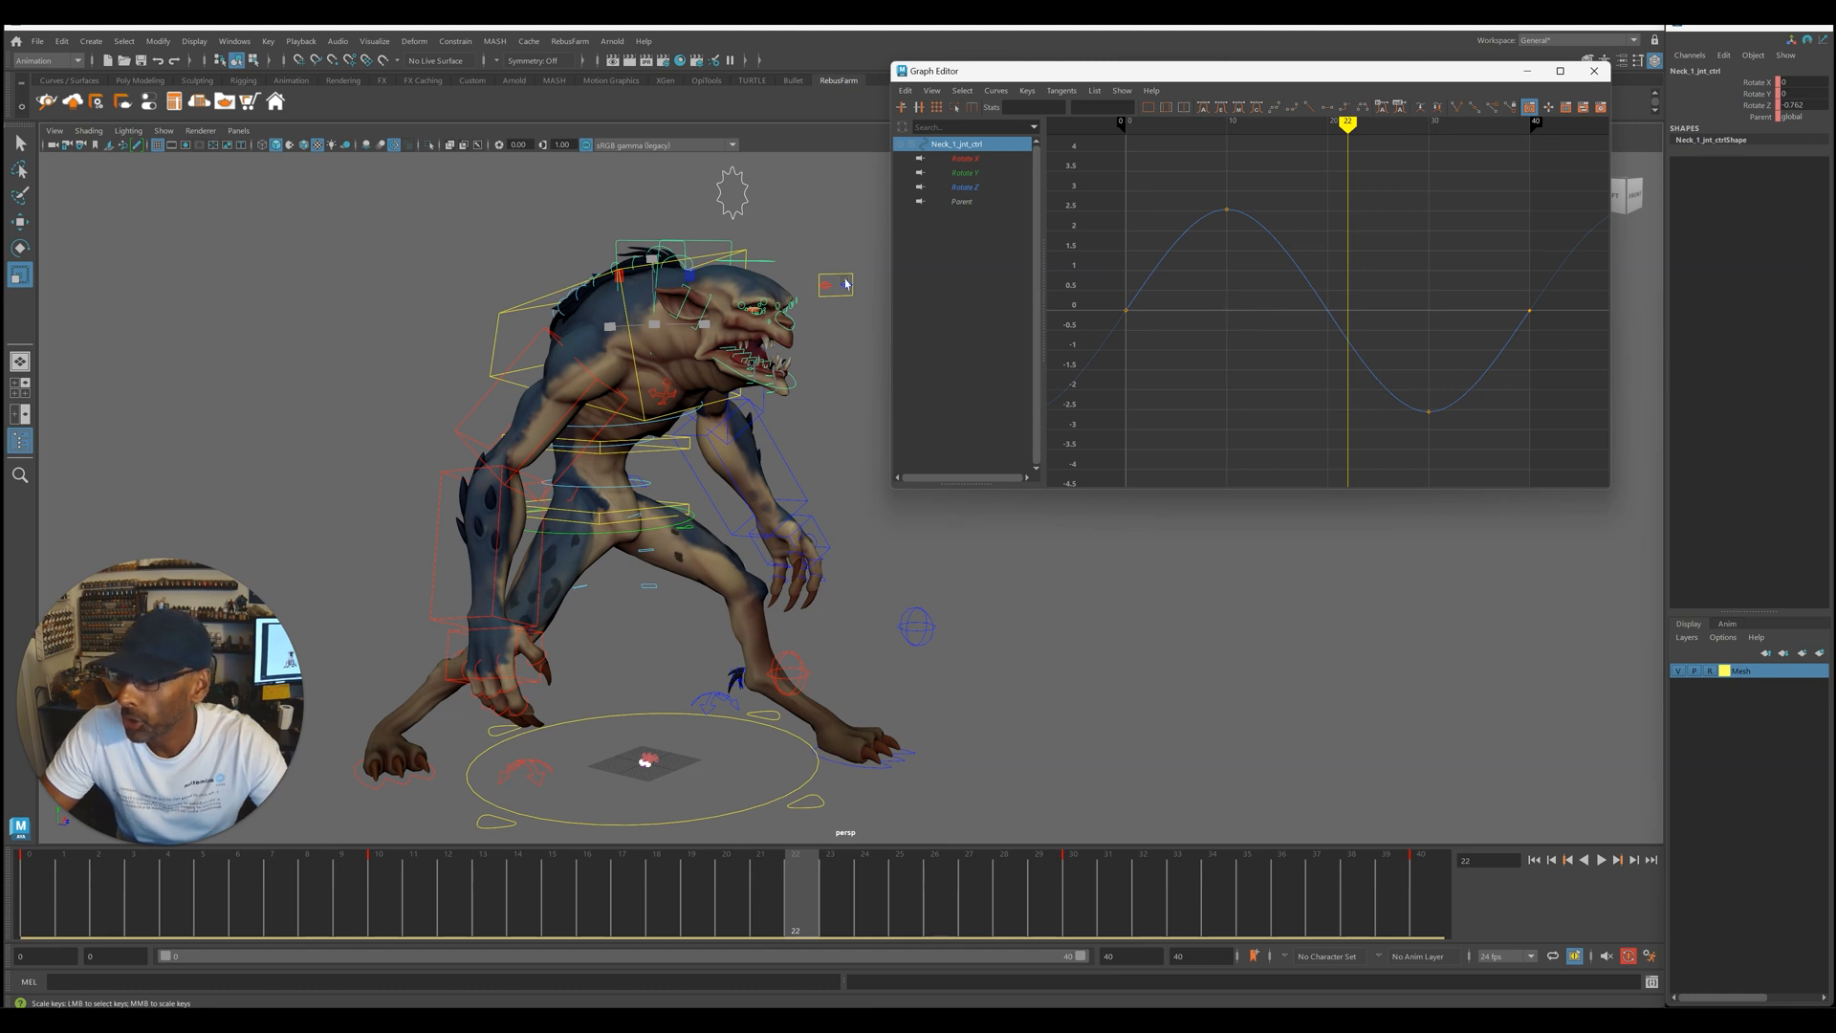
pyautogui.click(513, 309)
pyautogui.click(511, 280)
pyautogui.hotkey('ctrl', 'z')
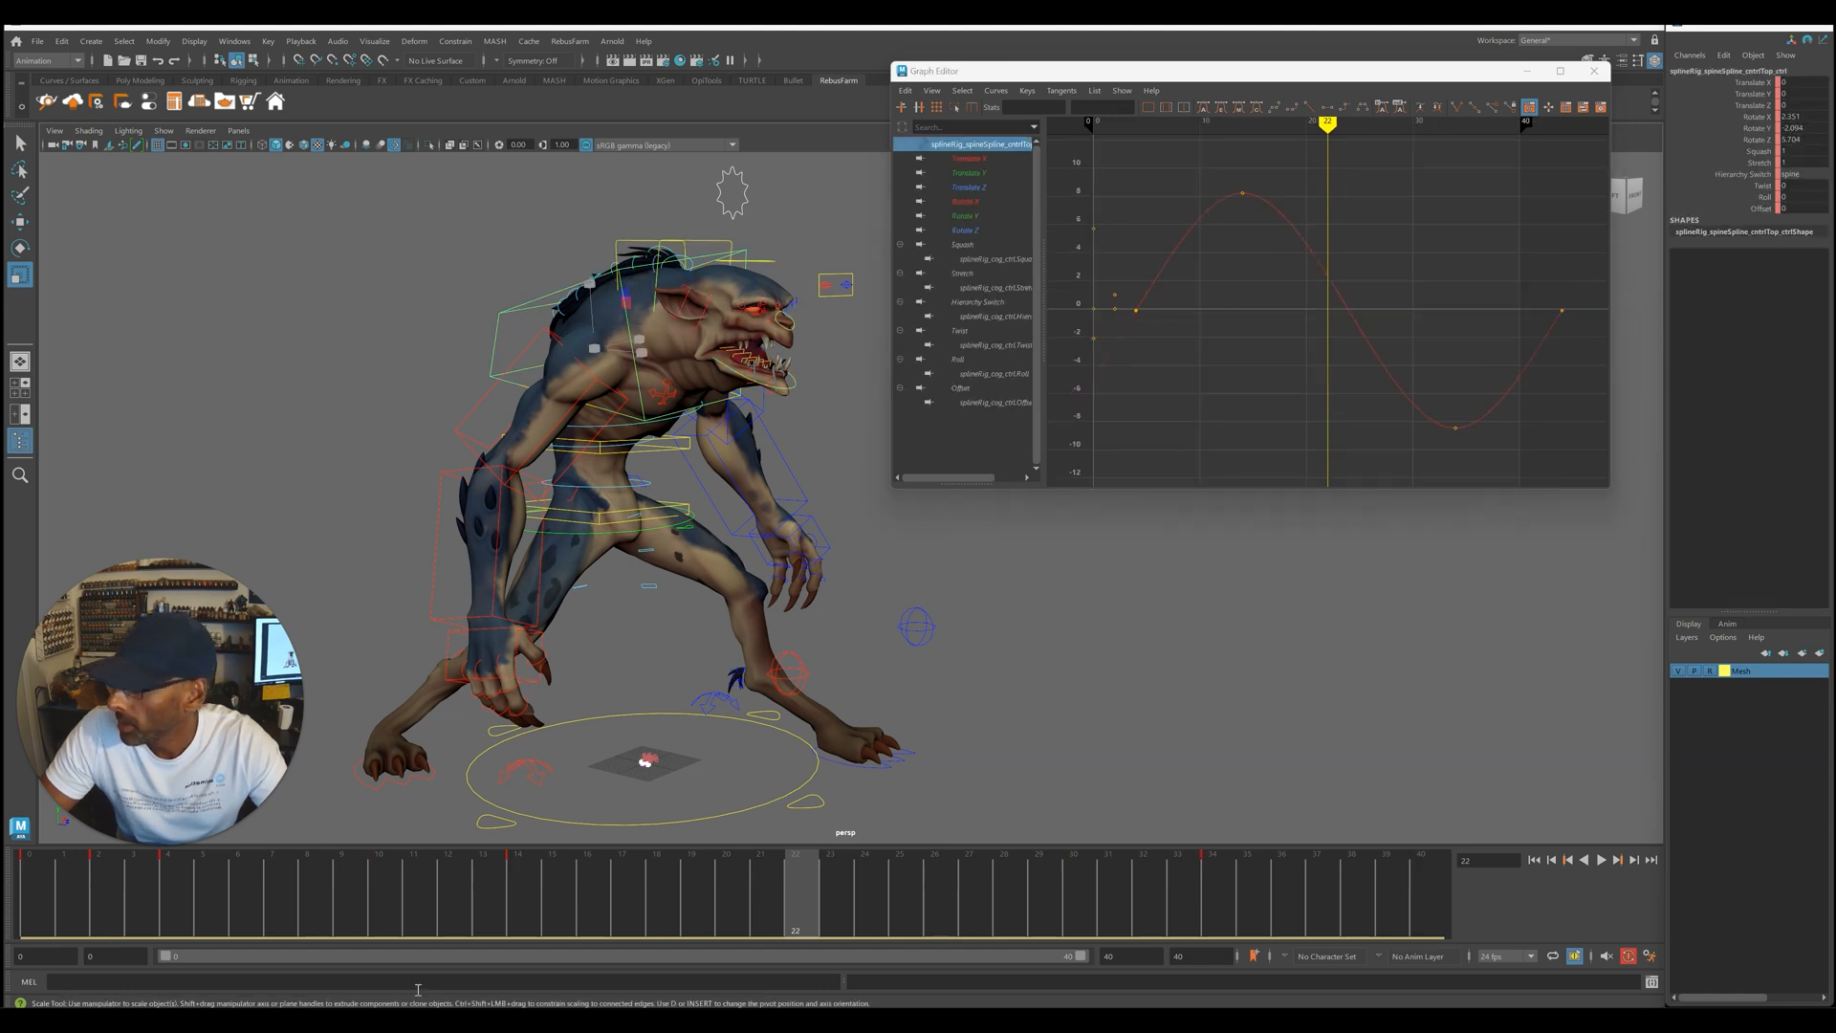
pyautogui.click(165, 901)
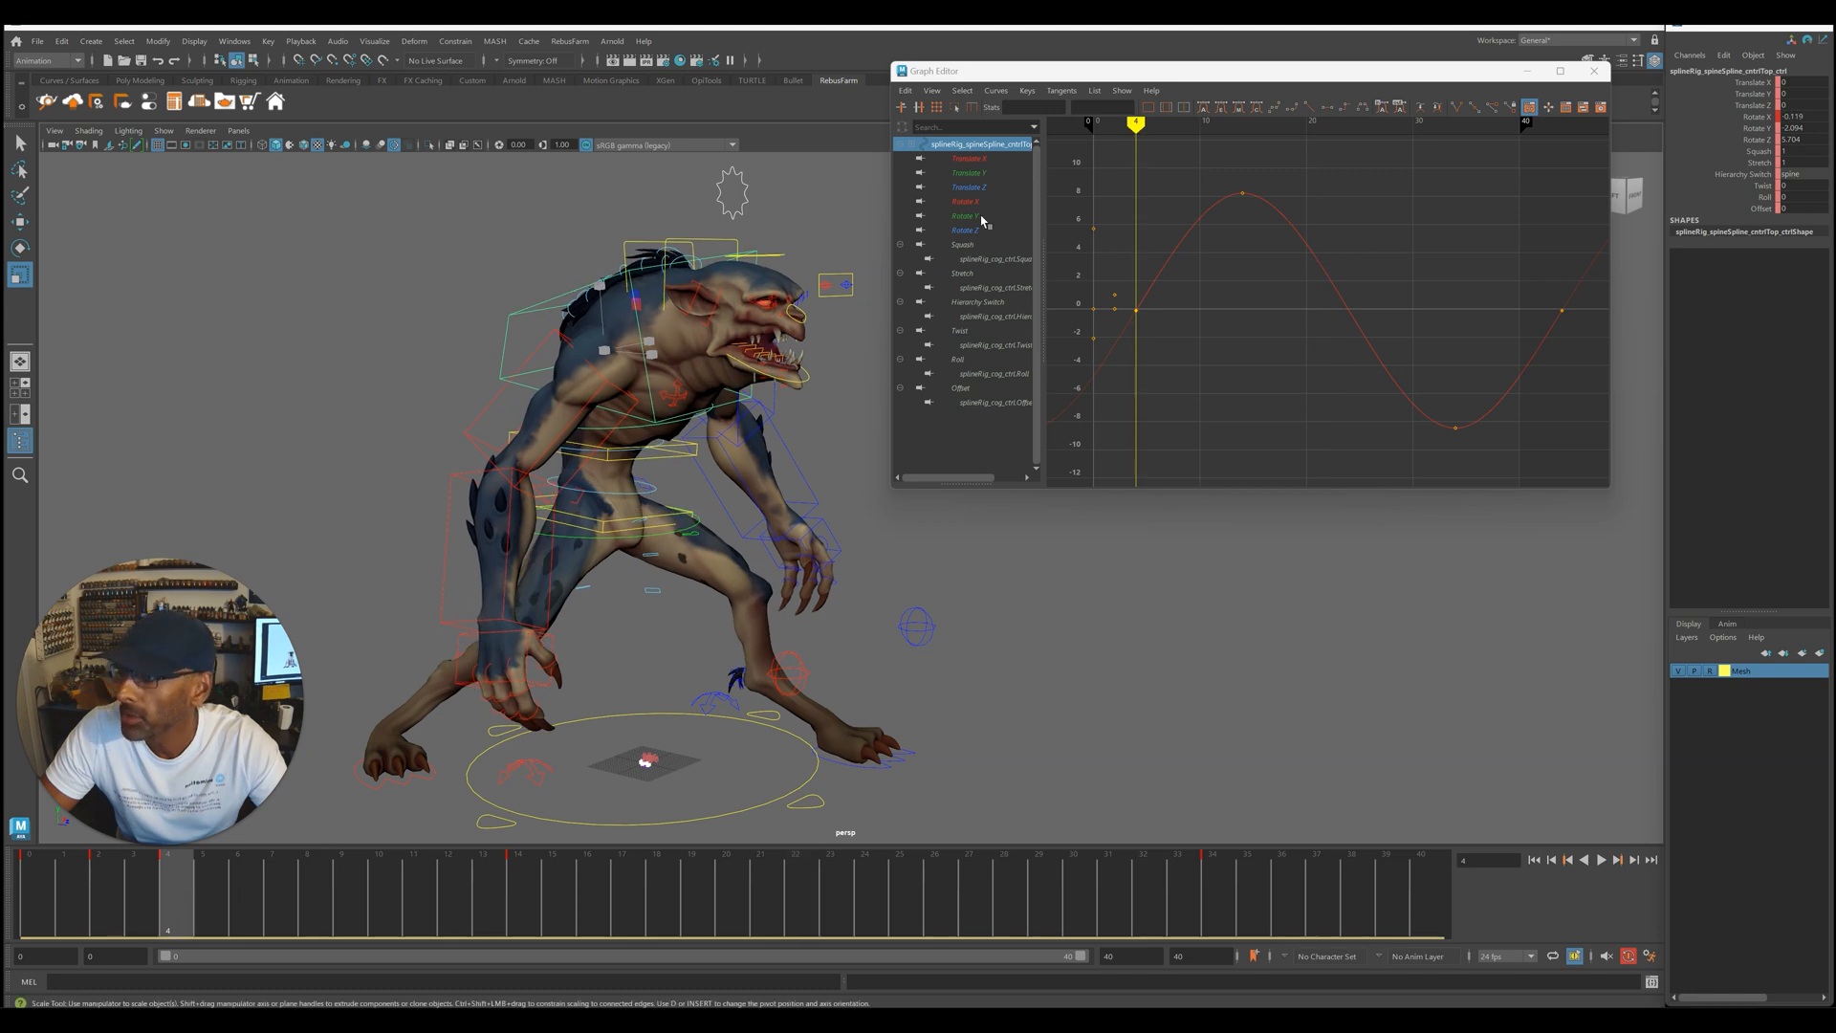
# - Shift all of the first neck control's rotation keys five frames later
pyautogui.click(654, 237)
pyautogui.click(623, 244)
pyautogui.keyDown('alt'); pyautogui.moveTo(1179, 199); pyautogui.dragTo(1119, 200, button='right'); pyautogui.keyUp('alt')
pyautogui.moveTo(1514, 434); pyautogui.dragTo(1549, 442)
pyautogui.press('w')
pyautogui.keyDown('shift'); pyautogui.moveTo(1234, 354); pyautogui.dragTo(1280, 355, button='middle'); pyautogui.keyUp('shift')
pyautogui.scroll(3, 1204, 363)
# - Shift all of the second neck control's rotation keys six frames later
pyautogui.click(719, 243)
pyautogui.scroll(-4, 1314, 273)
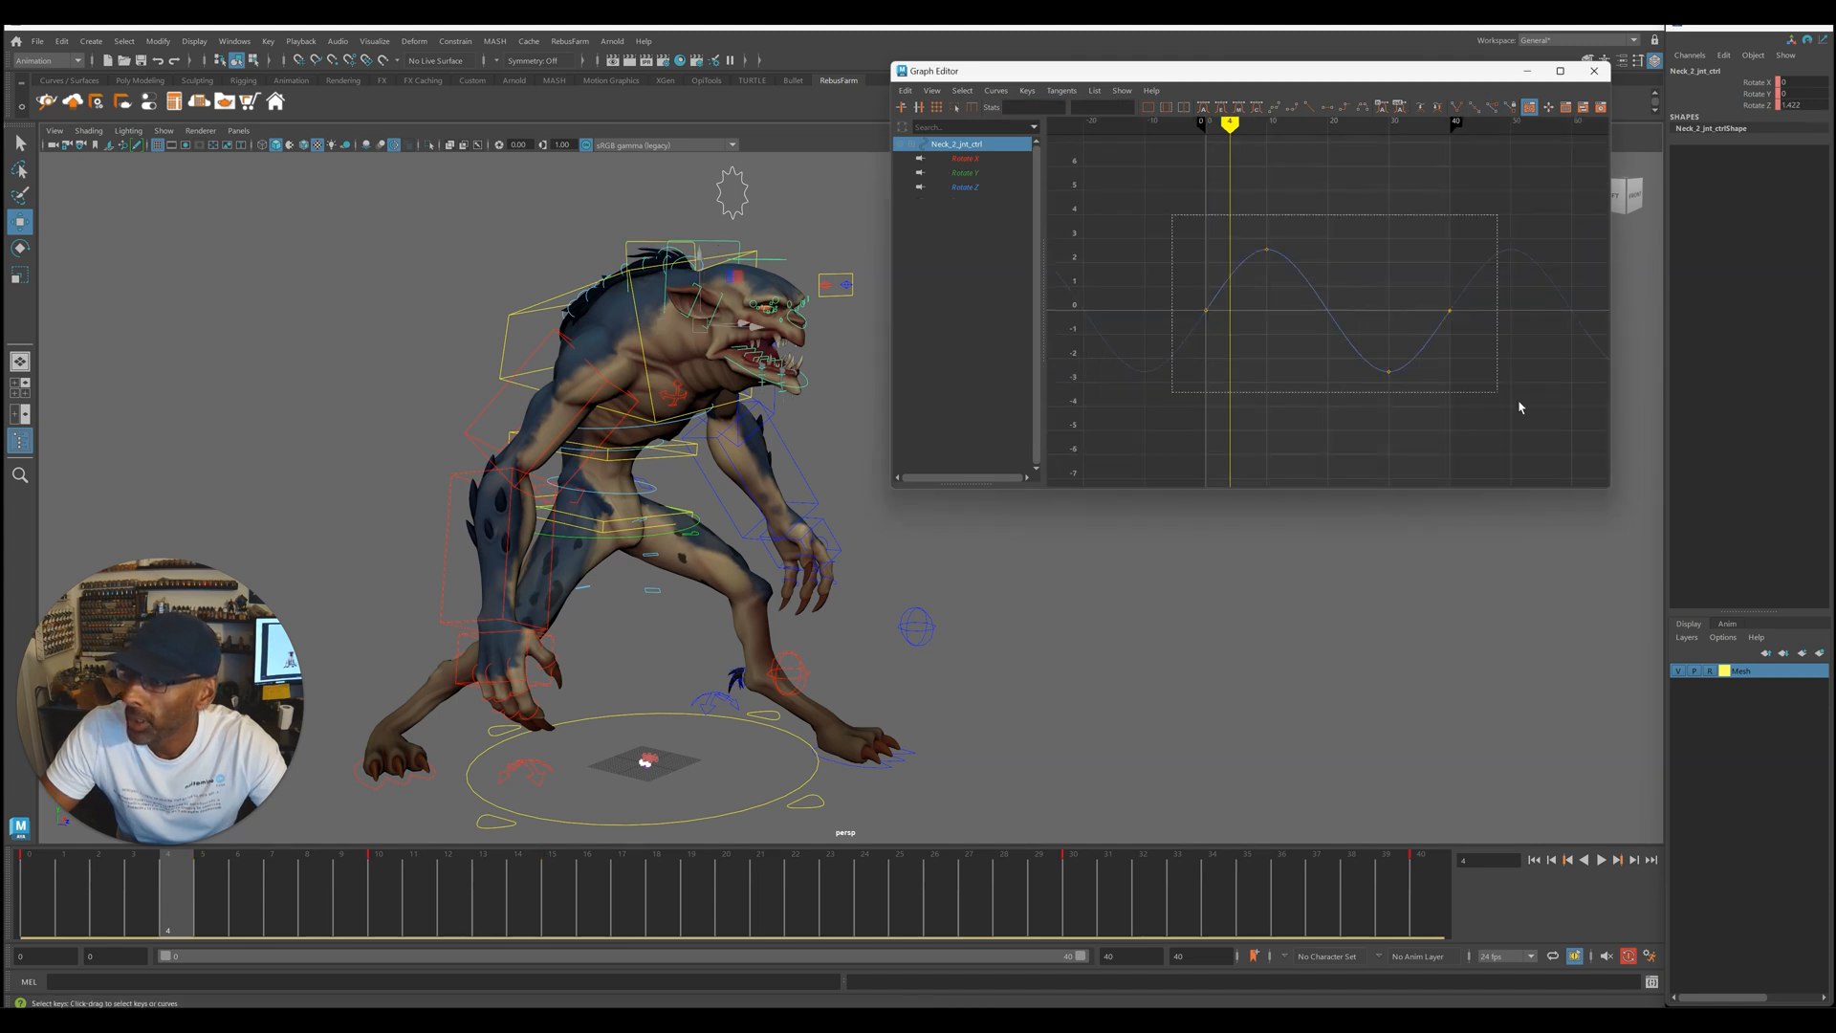
pyautogui.moveTo(1521, 407); pyautogui.dragTo(1519, 406)
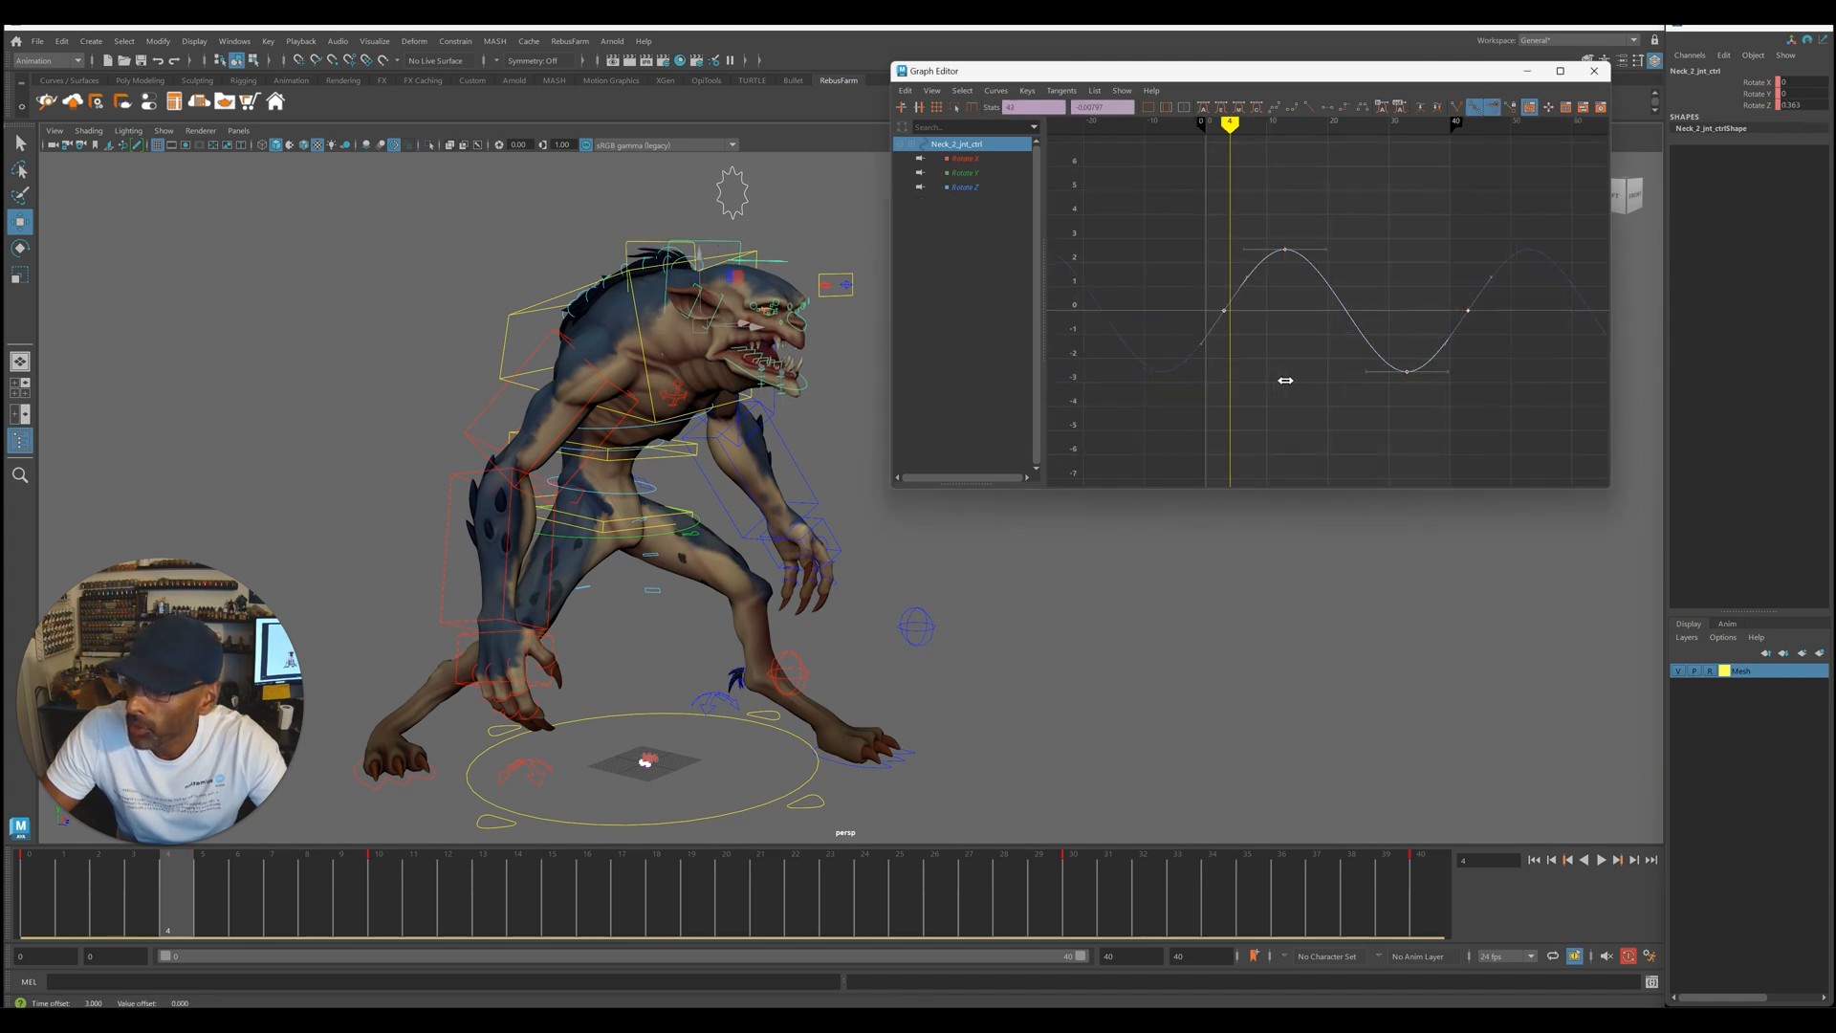
pyautogui.scroll(4, 1305, 382)
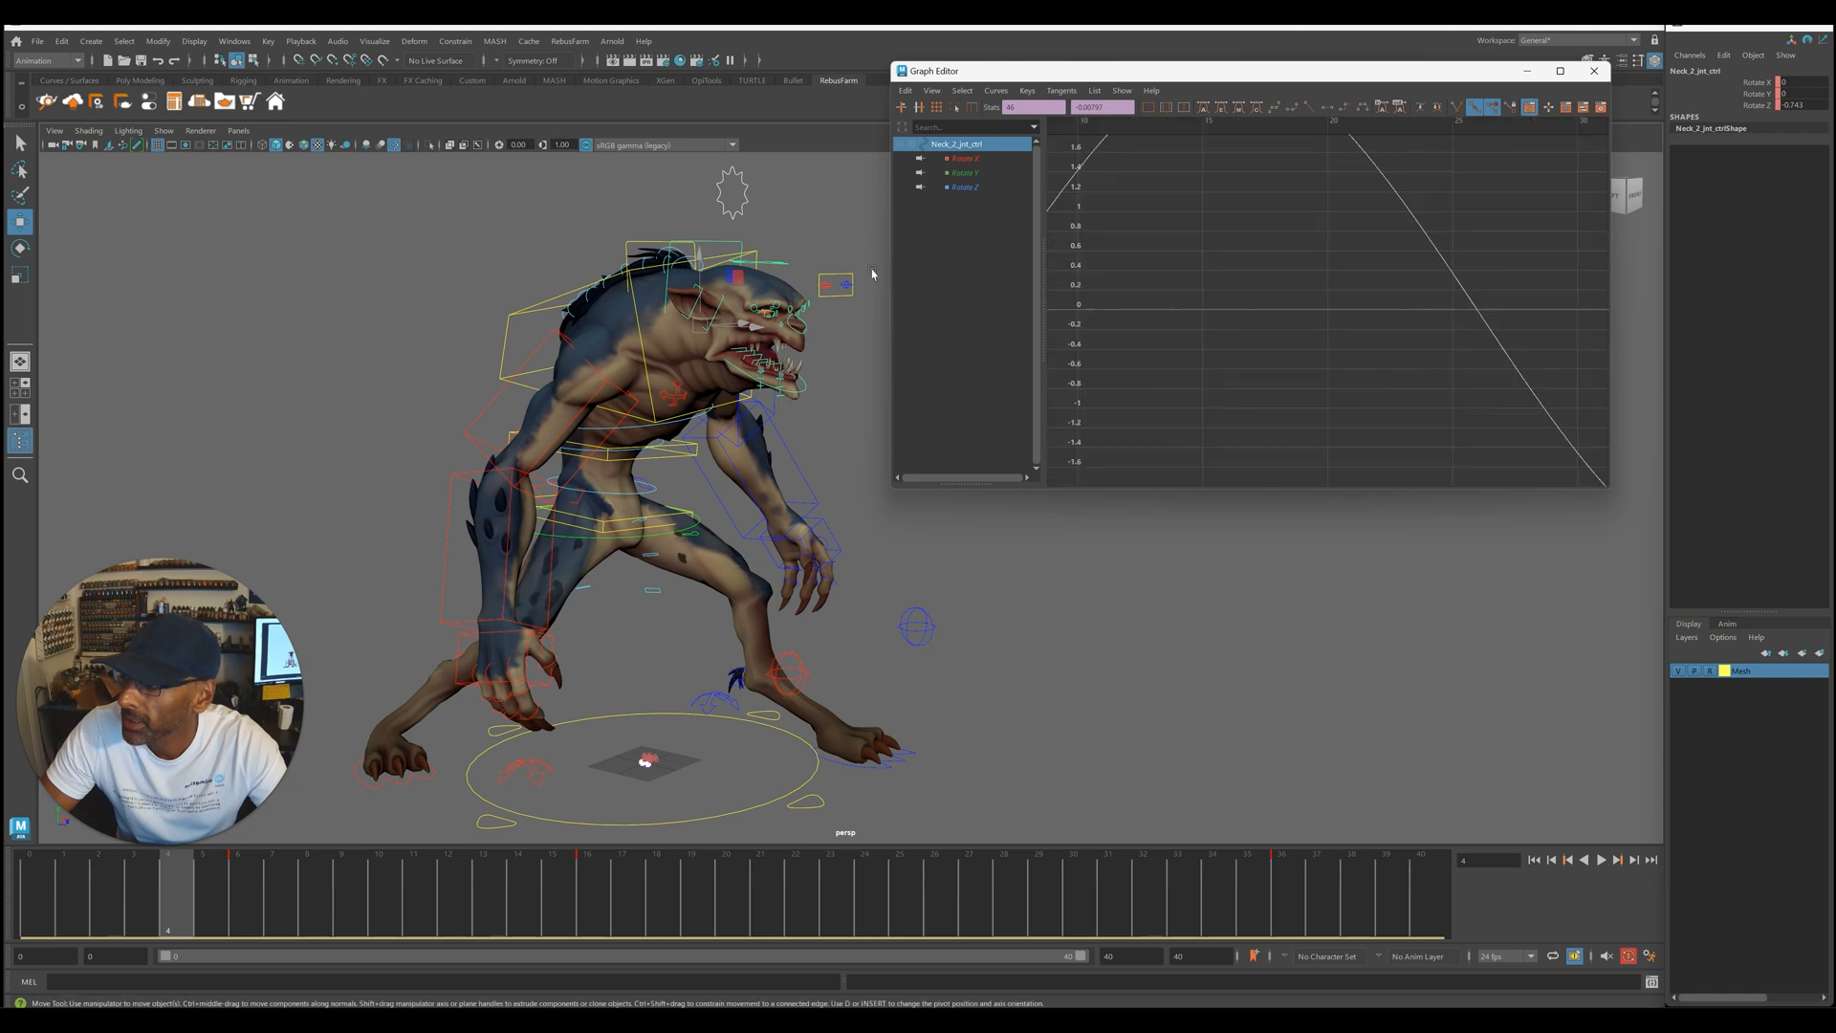
# - Shift all of the head control's keys seven frames later
pyautogui.click(777, 264)
pyautogui.scroll(-5, 1133, 199)
pyautogui.moveTo(1187, 214); pyautogui.dragTo(1507, 388)
pyautogui.scroll(1, 1325, 396)
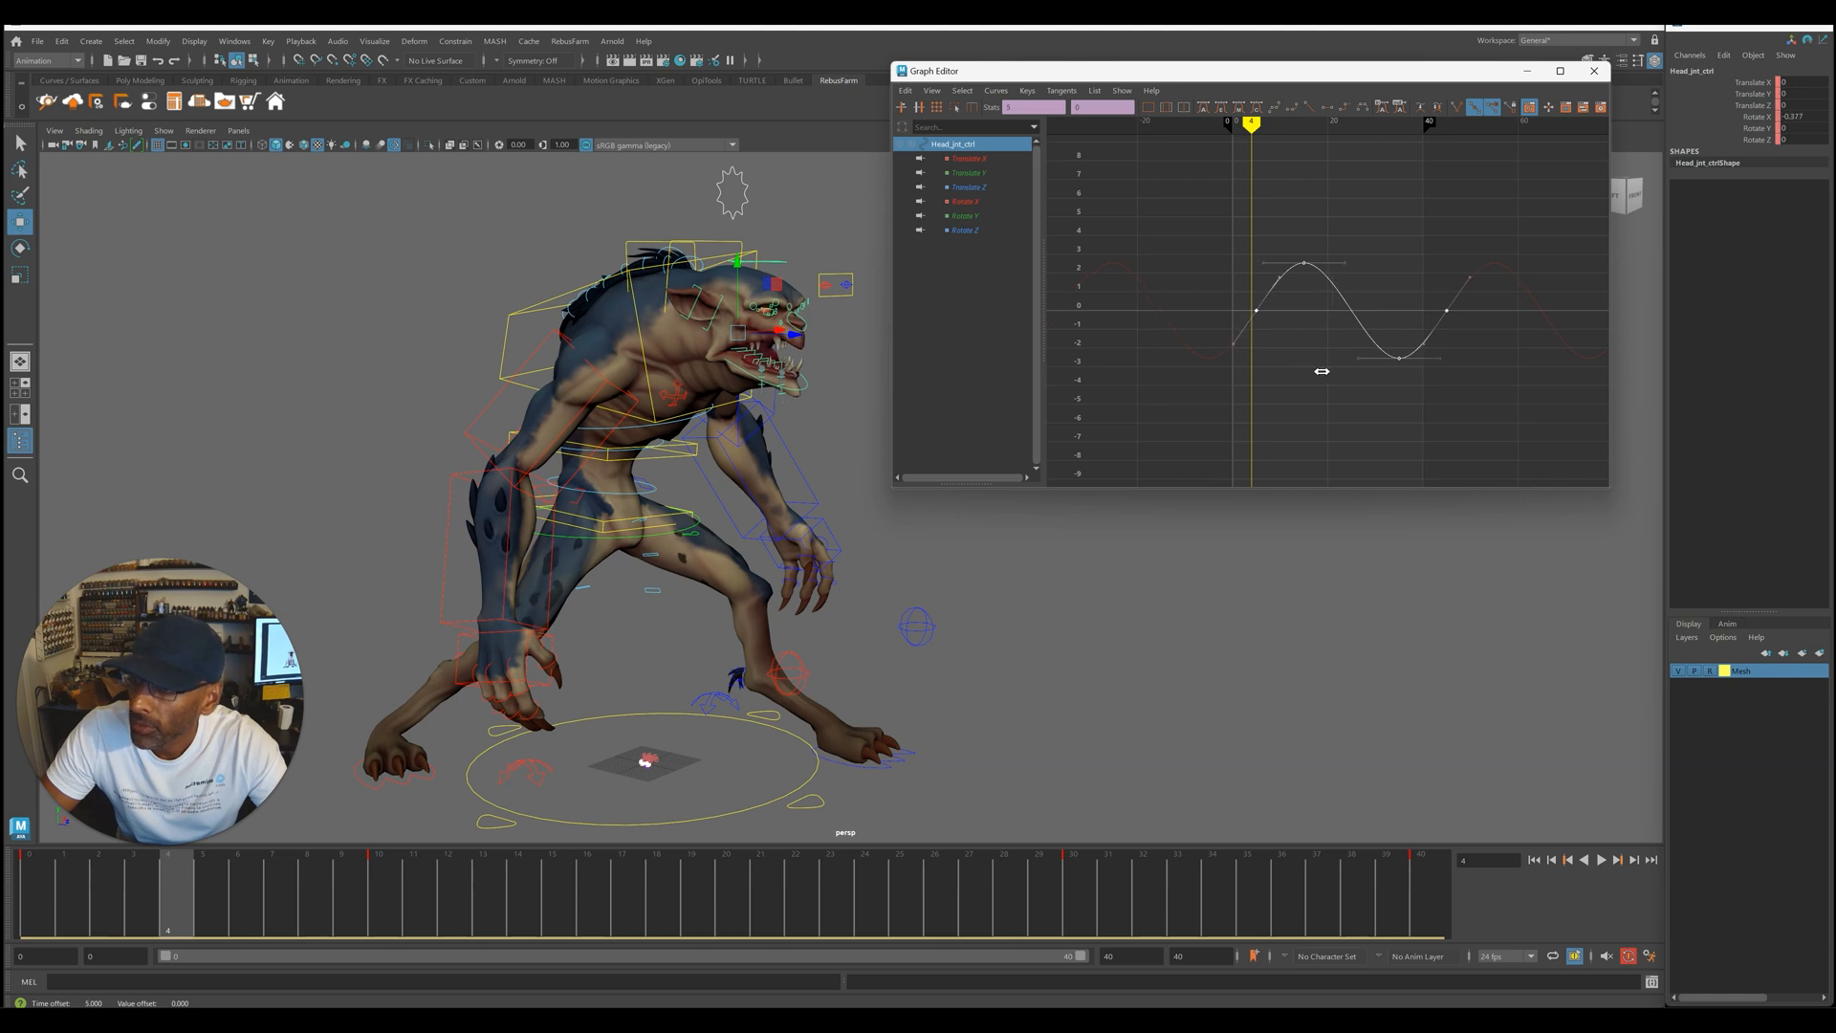
# - Play the animation and examine the overlapping spine, neck and head motion from several angles
pyautogui.hotkey('alt', 'v')
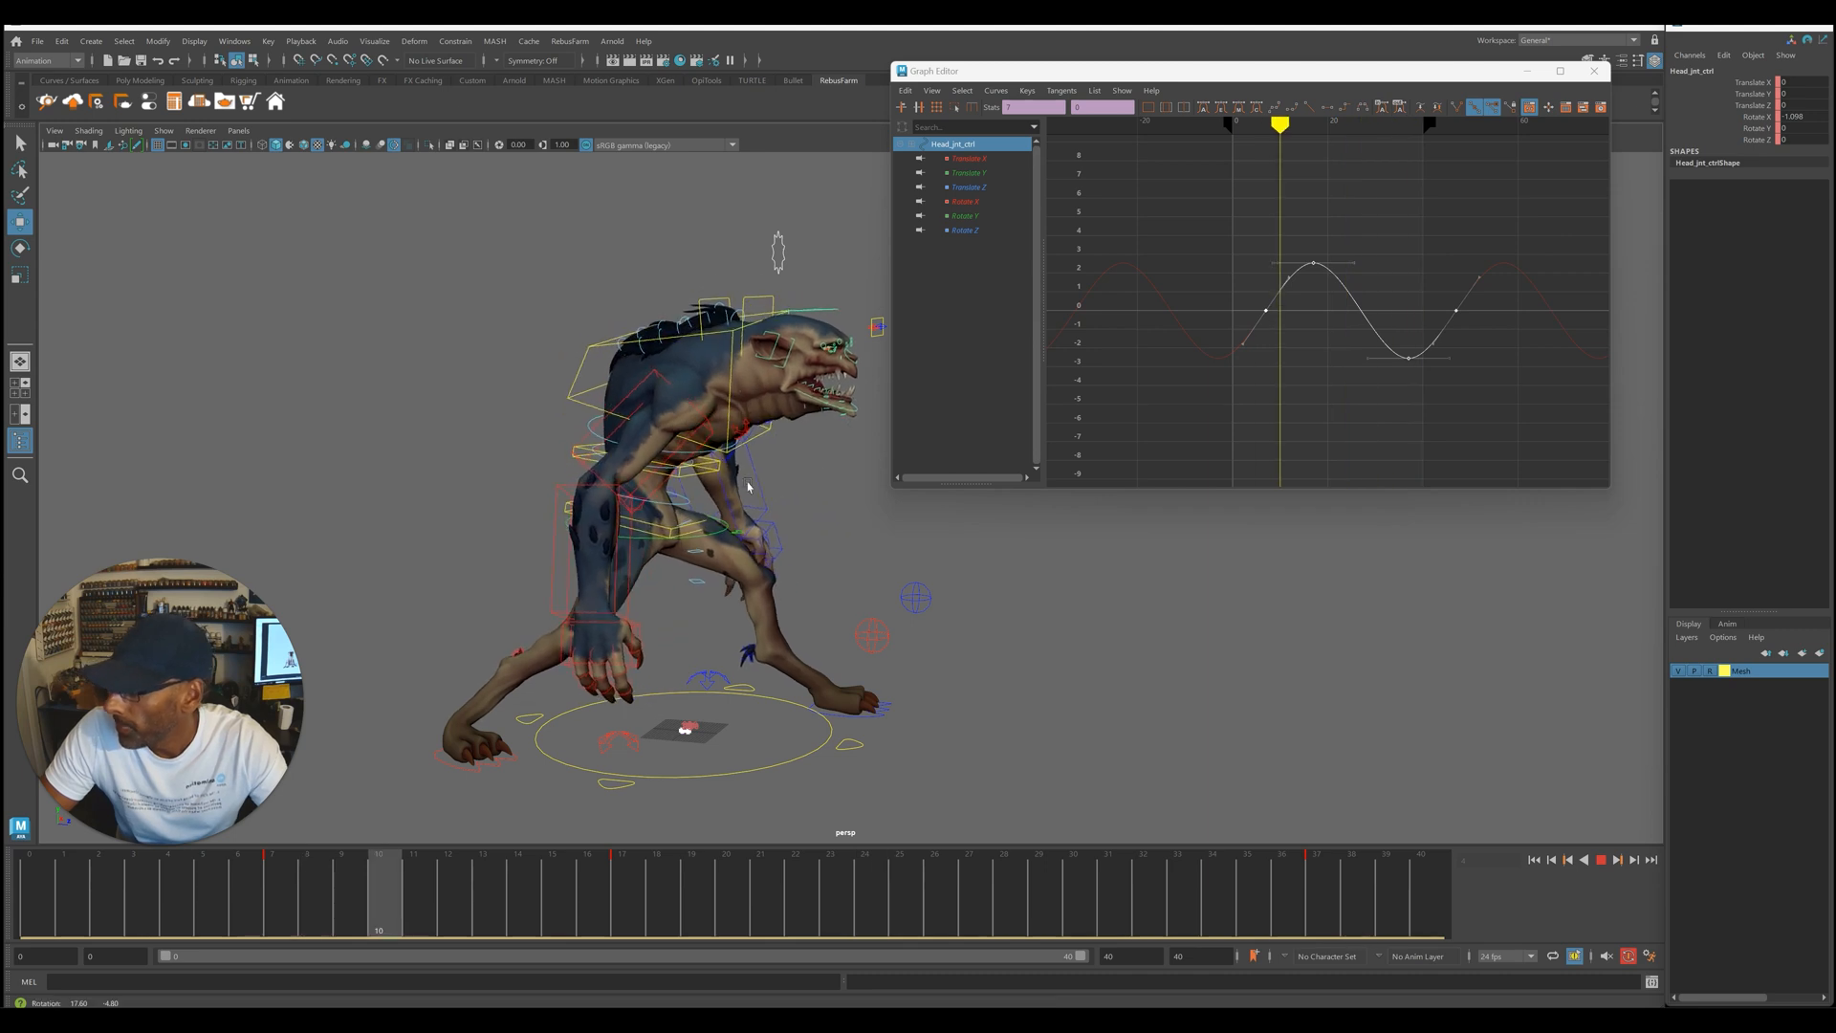
pyautogui.keyDown('alt'); pyautogui.moveTo(573, 521); pyautogui.dragTo(660, 507, button='right'); pyautogui.keyUp('alt')
pyautogui.keyDown('alt'); pyautogui.moveTo(660, 507); pyautogui.dragTo(767, 488); pyautogui.keyUp('alt')
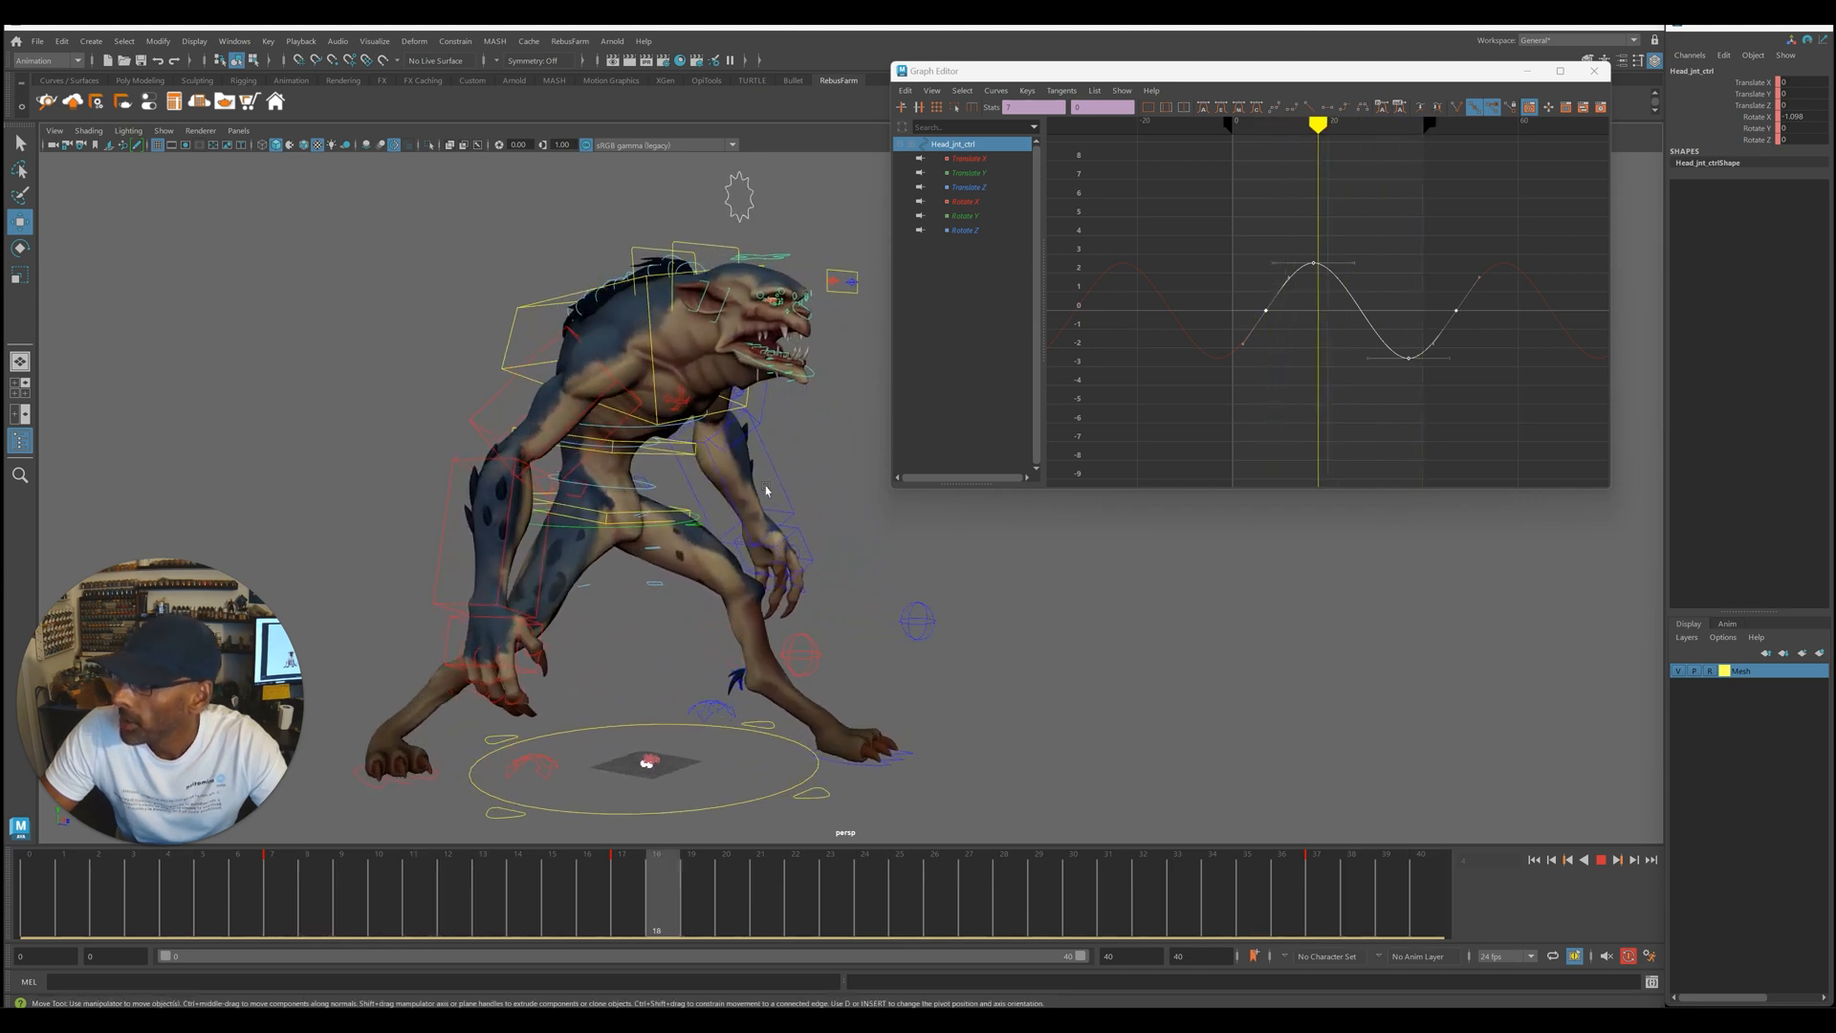
pyautogui.hotkey('alt', 'v')
pyautogui.keyDown('alt'); pyautogui.moveTo(750, 406); pyautogui.dragTo(769, 413); pyautogui.keyUp('alt')
pyautogui.hotkey('alt', 'v')
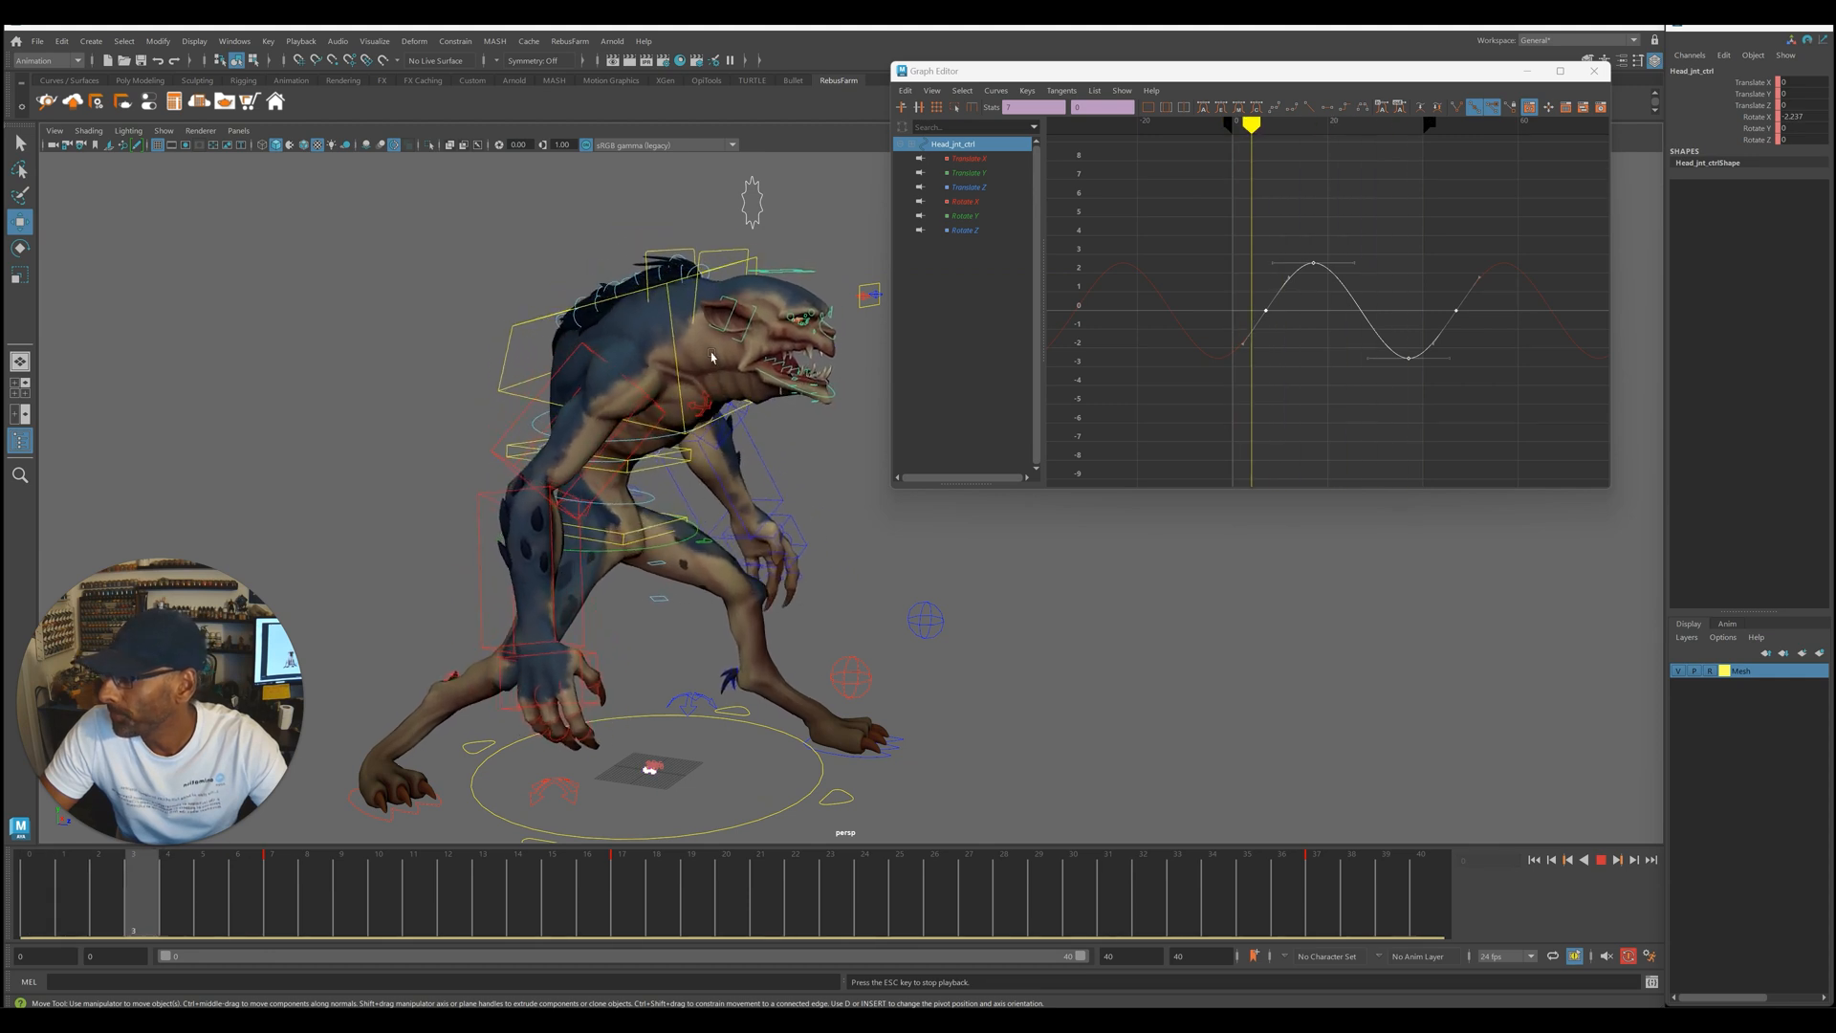
pyautogui.hotkey('alt', 'v')
# - Shift all keys of both neck controls and the head control together four more frames later
pyautogui.click(702, 260)
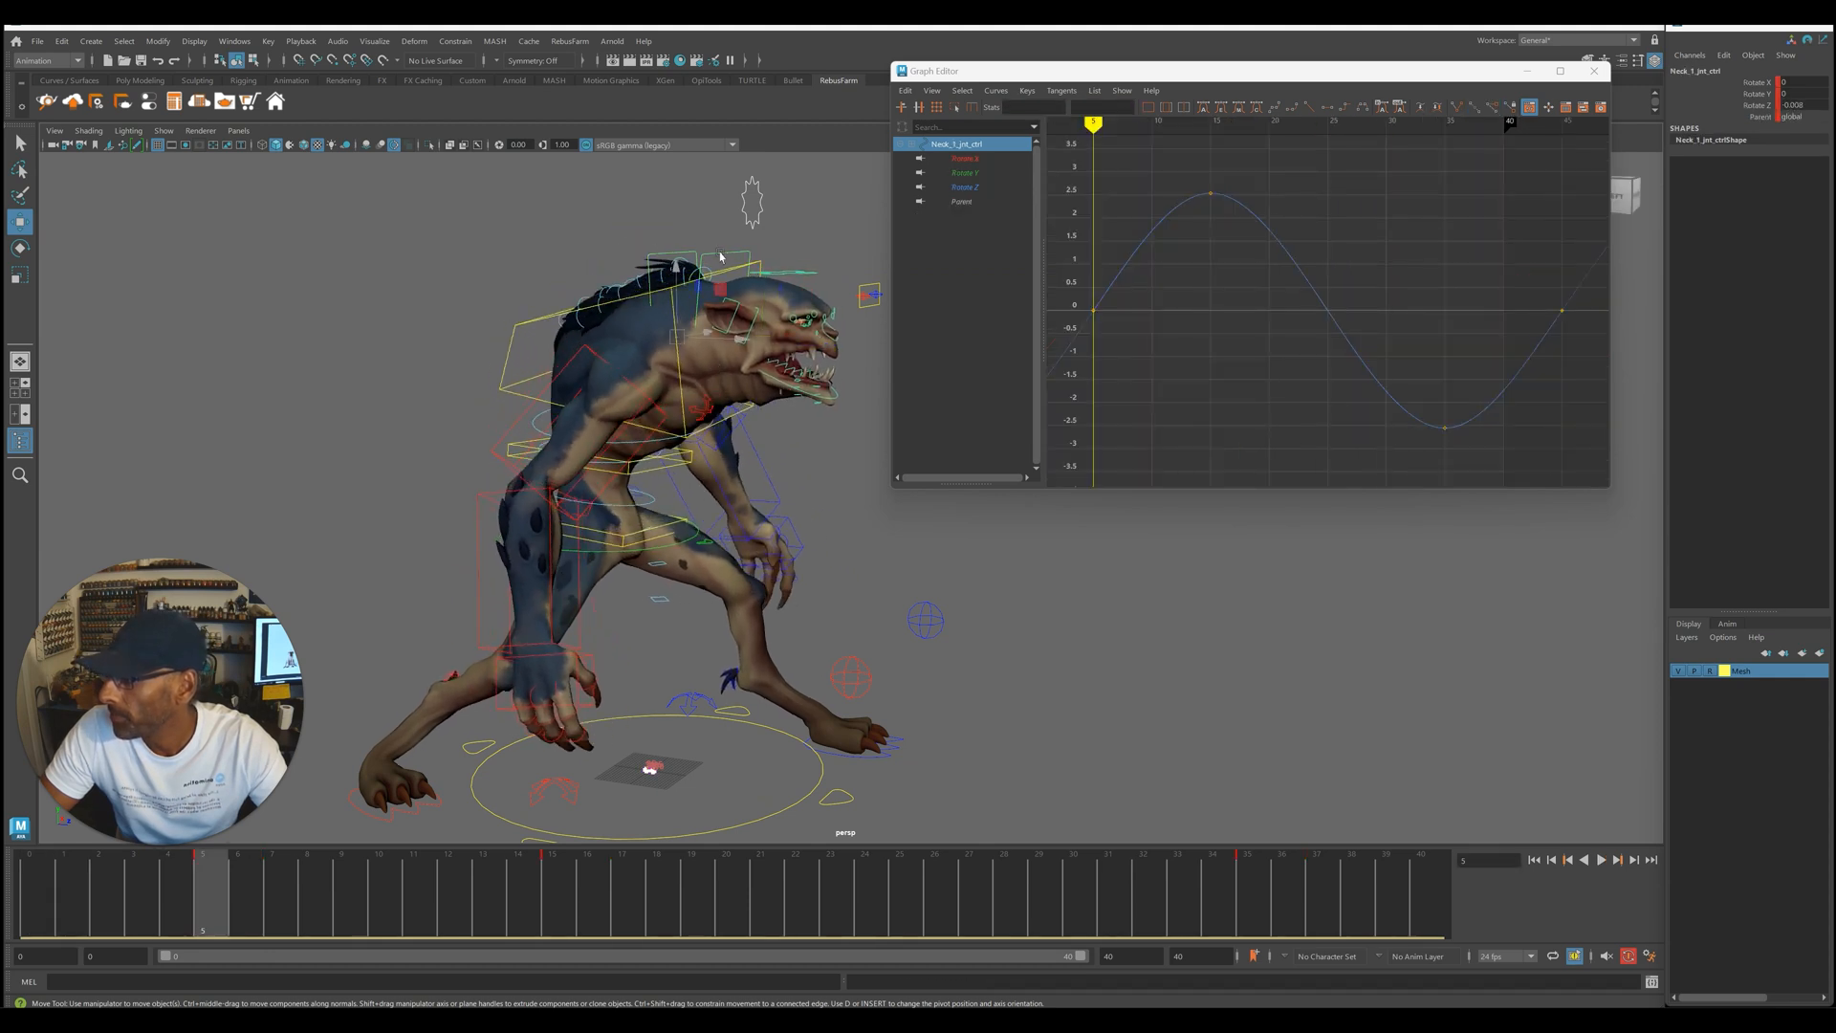
pyautogui.keyDown('shift'); pyautogui.click(731, 260); pyautogui.keyUp('shift')
pyautogui.keyDown('shift'); pyautogui.click(794, 278); pyautogui.keyUp('shift')
pyautogui.press('f')
pyautogui.moveTo(1583, 462); pyautogui.dragTo(1583, 462)
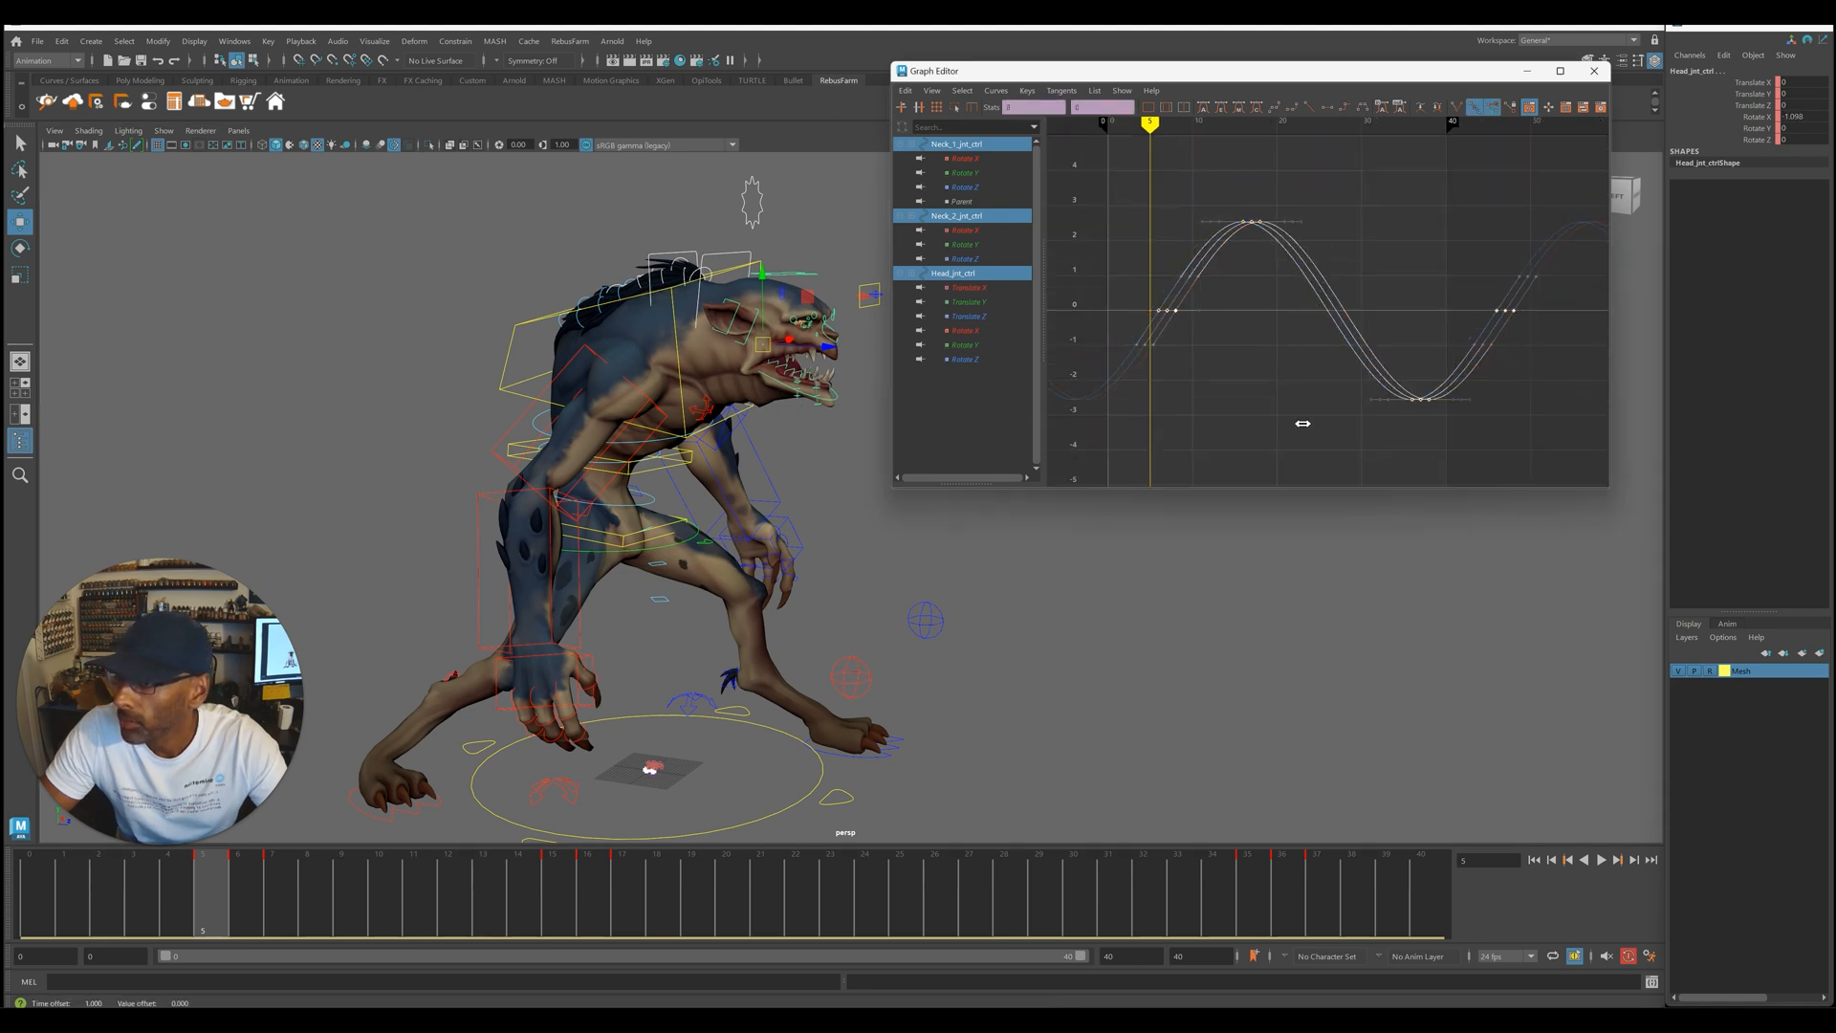
pyautogui.keyDown('shift'); pyautogui.moveTo(1302, 423); pyautogui.dragTo(1321, 423, button='middle'); pyautogui.keyUp('shift')
pyautogui.press('f')
# - Play the animation and check the delayed neck and head motion from the front and side
pyautogui.hotkey('alt', 'v')
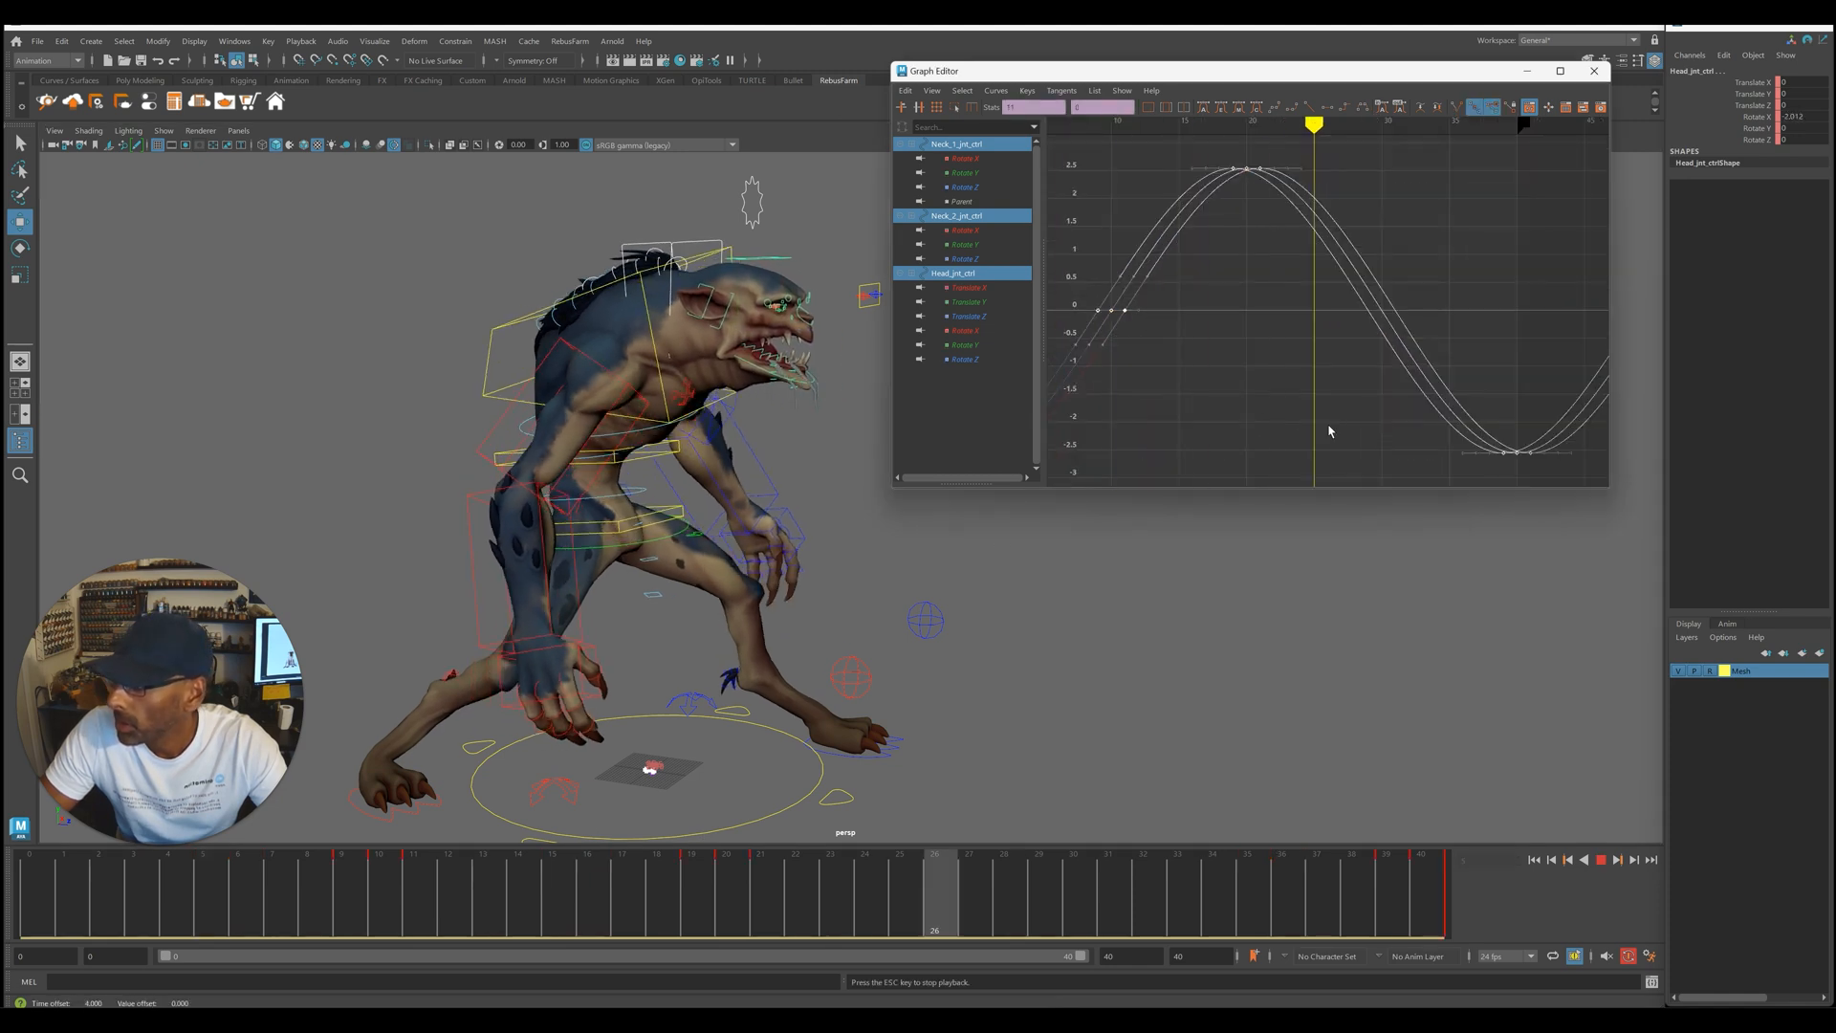
pyautogui.keyDown('alt'); pyautogui.moveTo(1250, 545); pyautogui.dragTo(1234, 561); pyautogui.keyUp('alt')
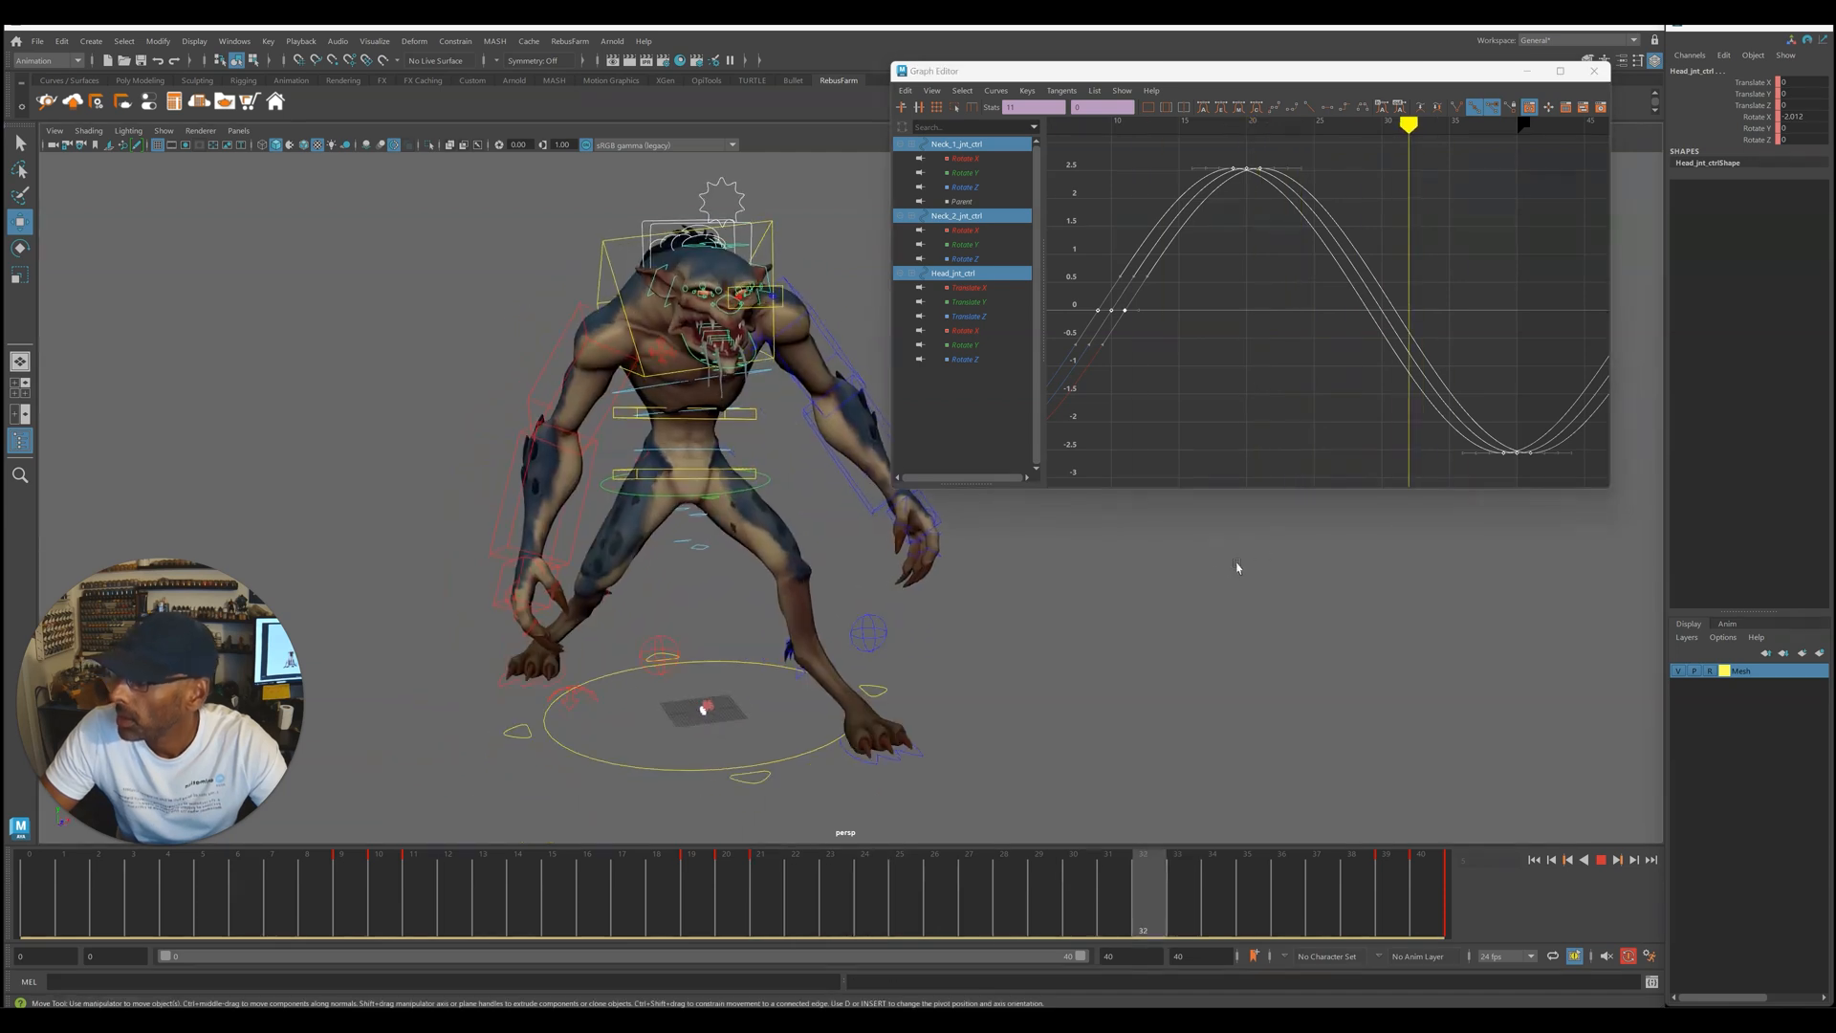
pyautogui.keyDown('alt'); pyautogui.moveTo(1140, 596); pyautogui.dragTo(1196, 603); pyautogui.keyUp('alt')
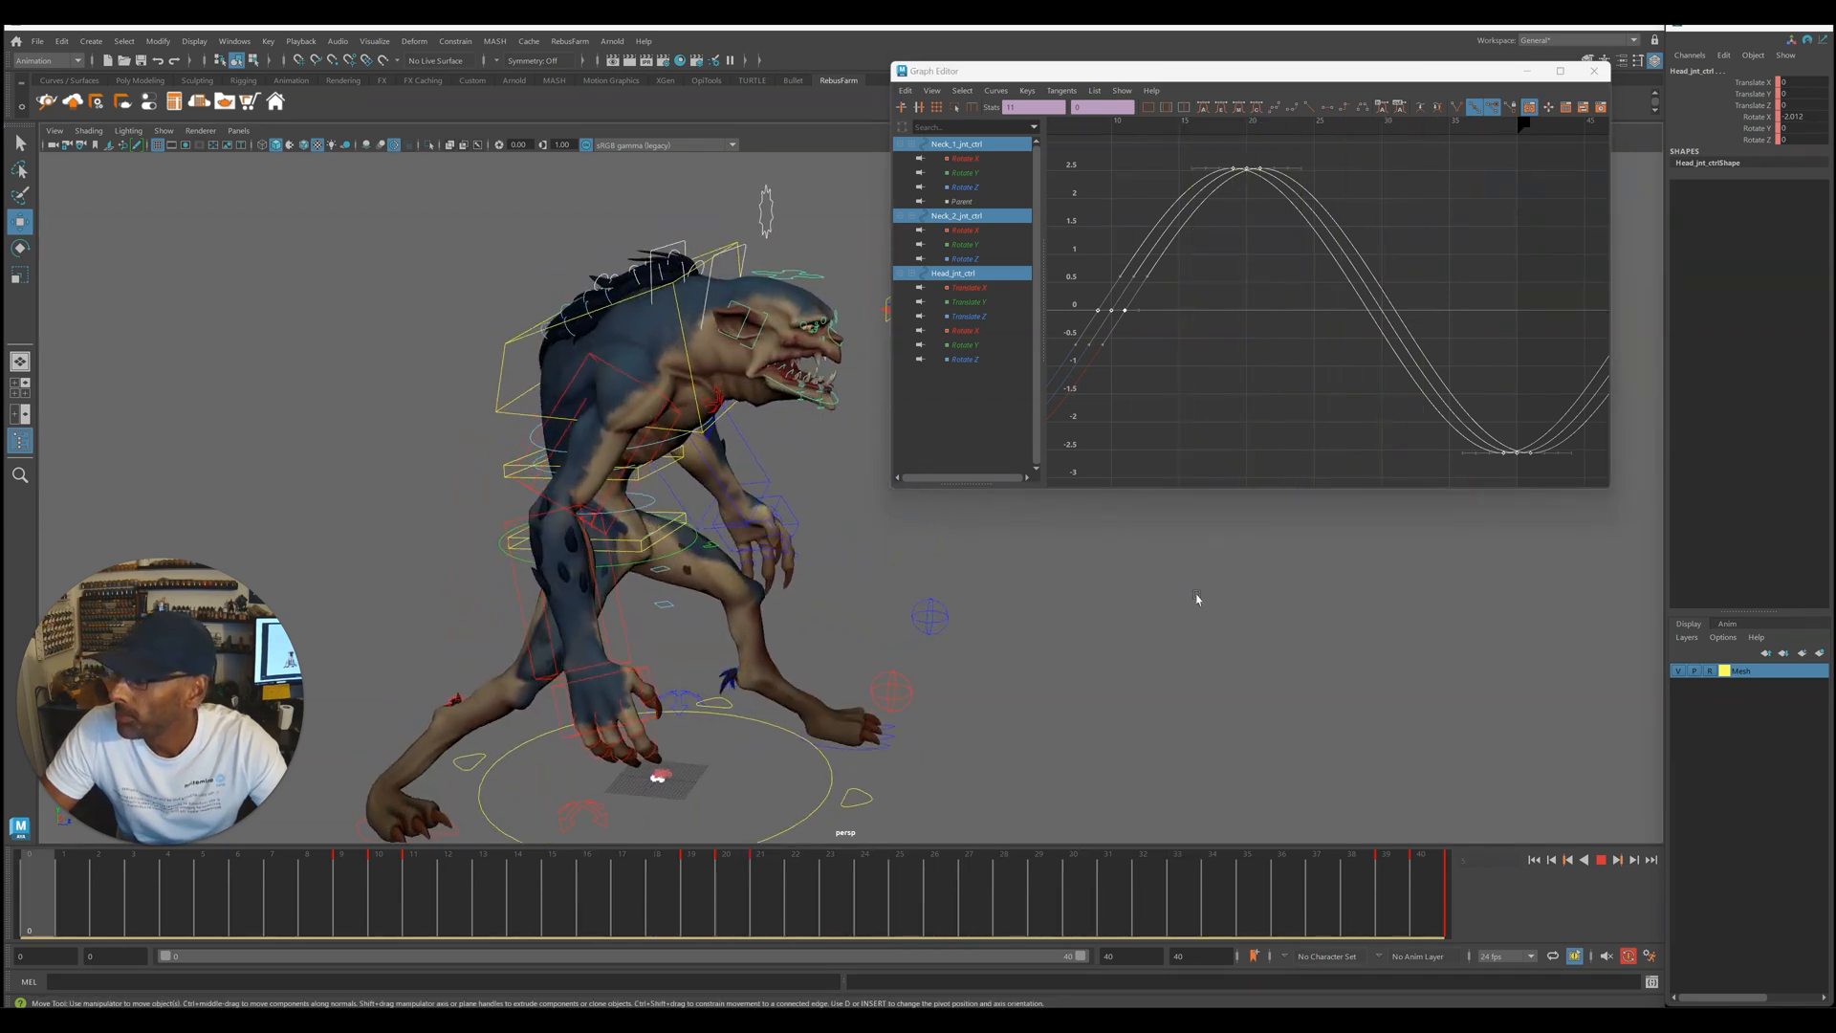
pyautogui.scroll(2, 1001, 521)
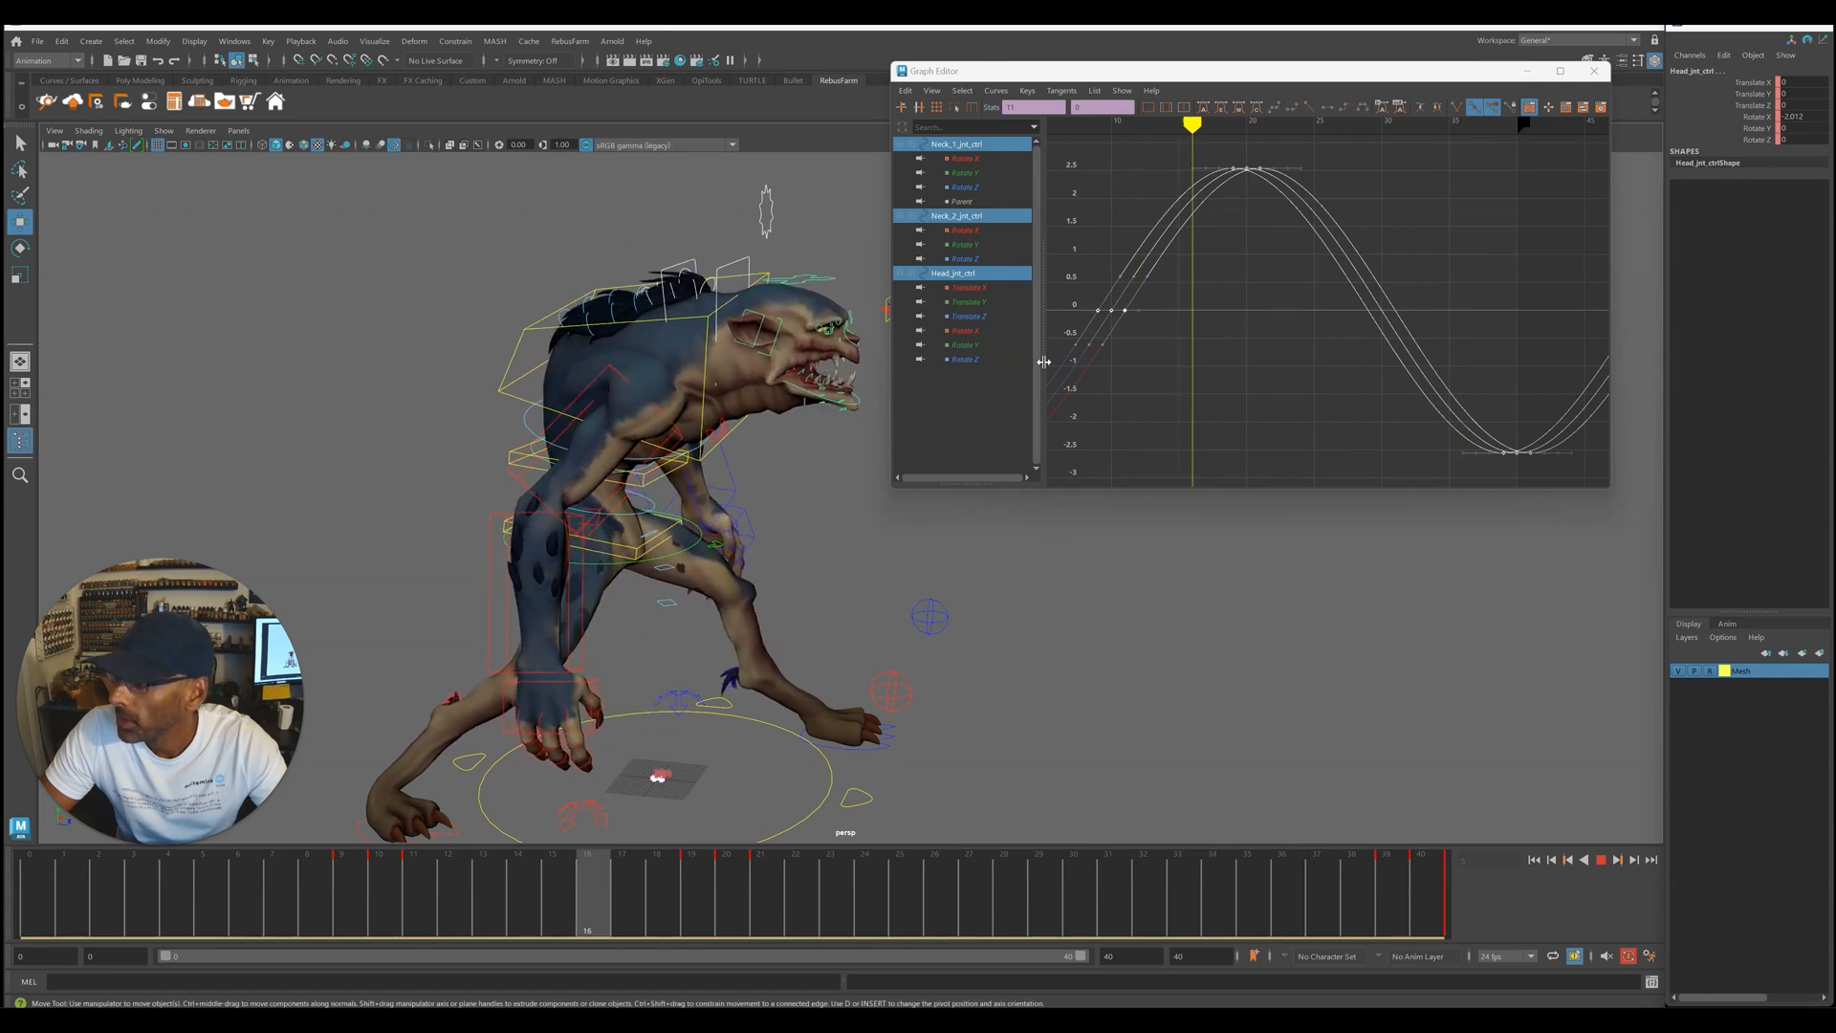
pyautogui.press('Escape')
# - Delete all keys on both neck controls and the head control, and set a fresh key at frame 0
pyautogui.moveTo(393, 864); pyautogui.dragTo(315, 930)
pyautogui.press('a')
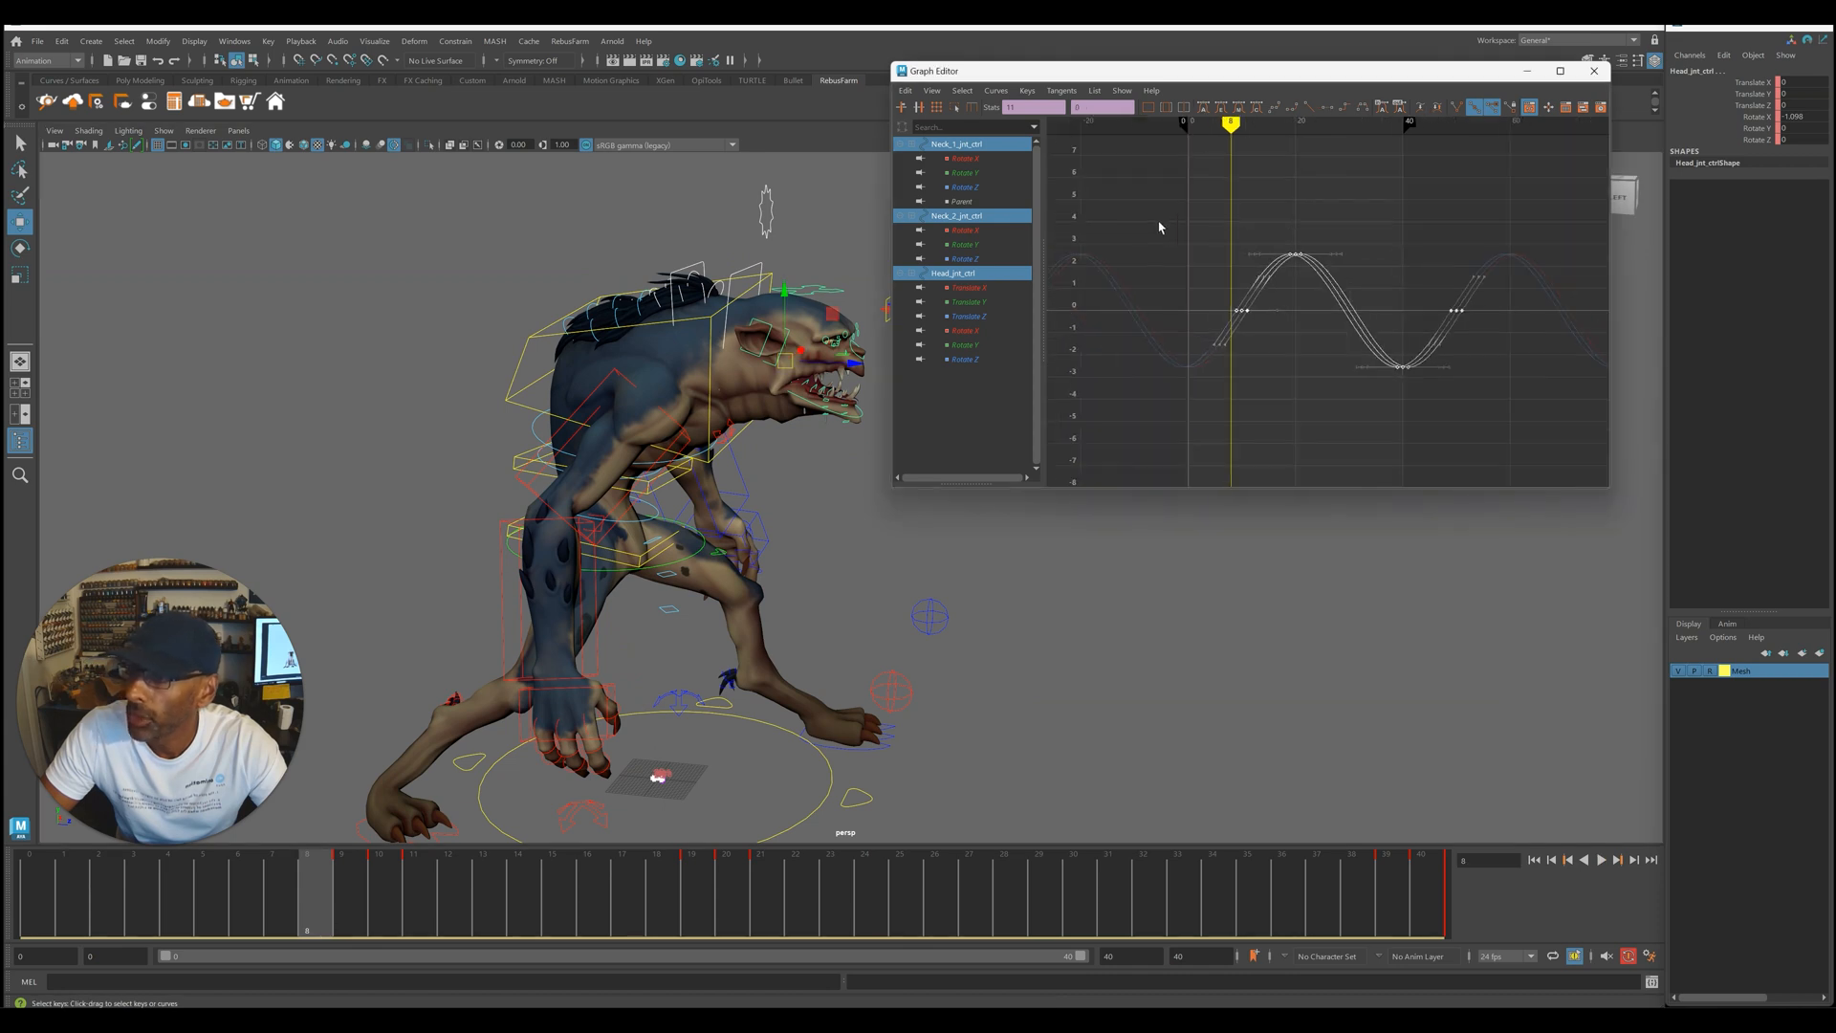
pyautogui.press('Delete')
pyautogui.click(33, 894)
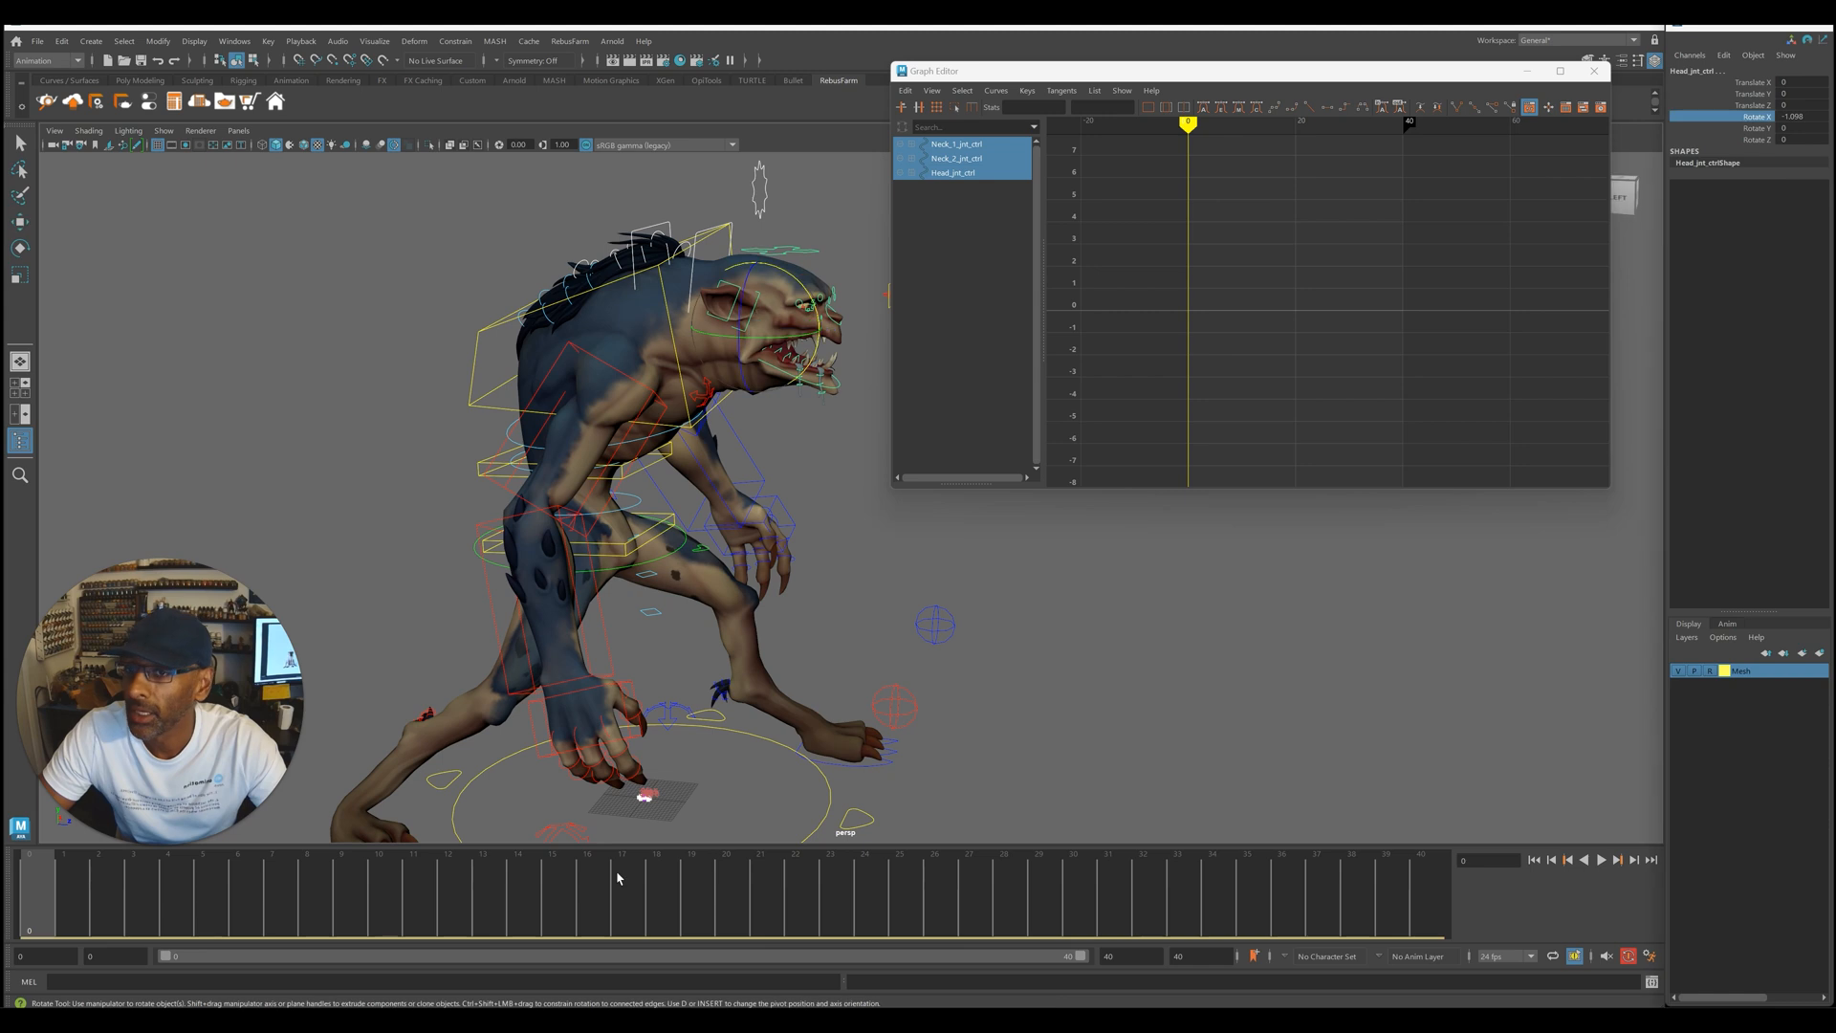
pyautogui.press('s')
# - At frame 11, rotate the neck controls and the head control downward
pyautogui.moveTo(36, 897); pyautogui.dragTo(413, 919)
pyautogui.moveTo(817, 309); pyautogui.dragTo(818, 308)
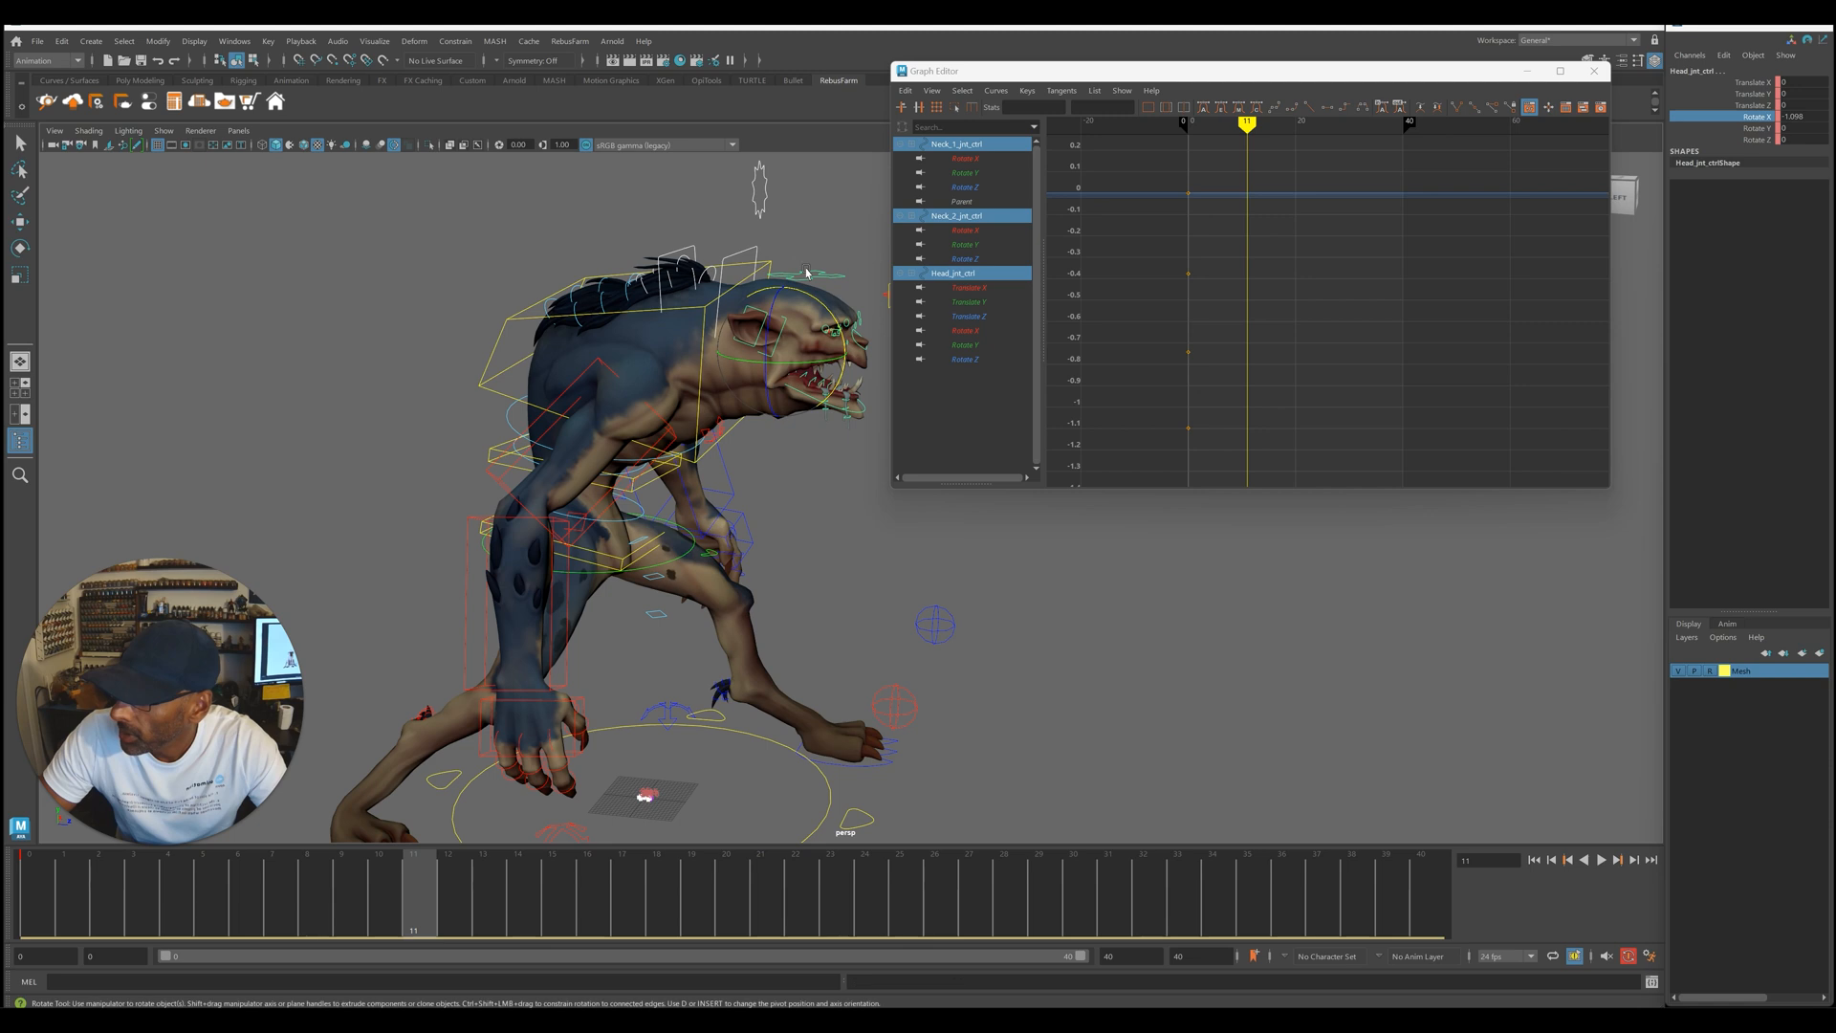
pyautogui.click(779, 308)
pyautogui.moveTo(780, 308); pyautogui.dragTo(828, 332)
pyautogui.click(831, 307)
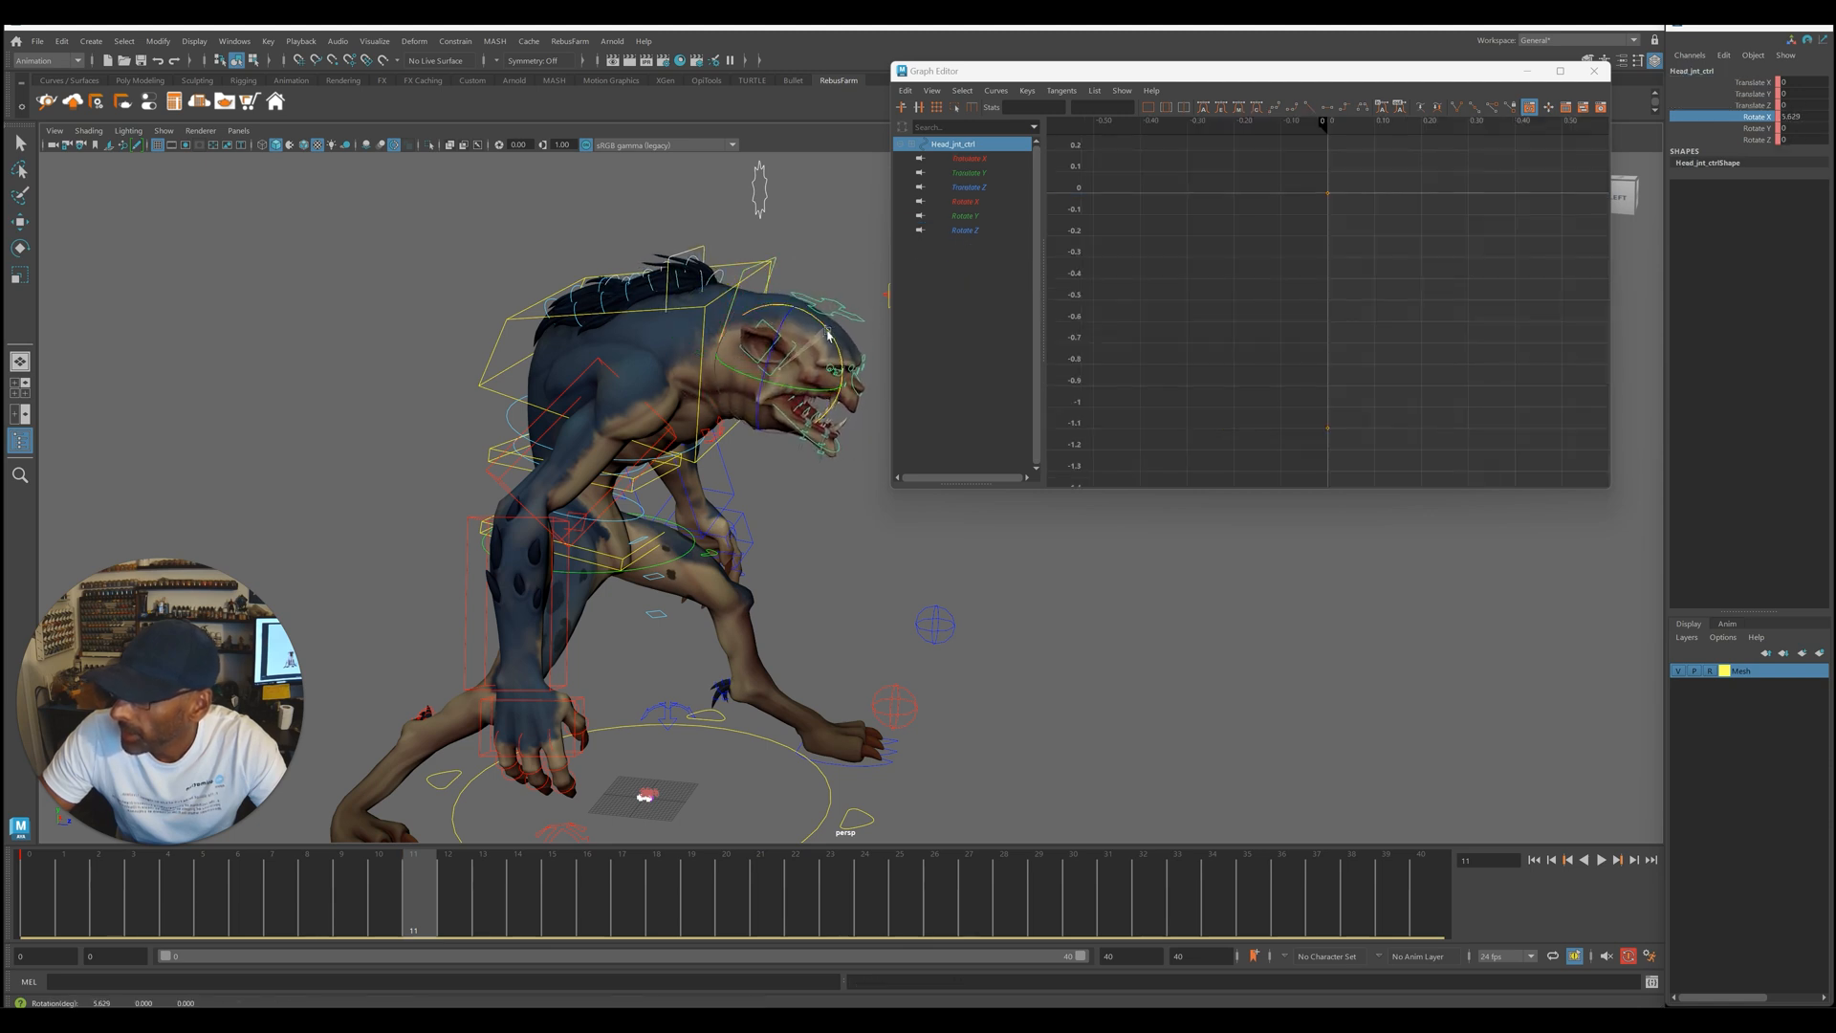
# - Rotate both neck controls upward at frame 24 and key their frame 0 pose at frame 40
pyautogui.click(747, 267)
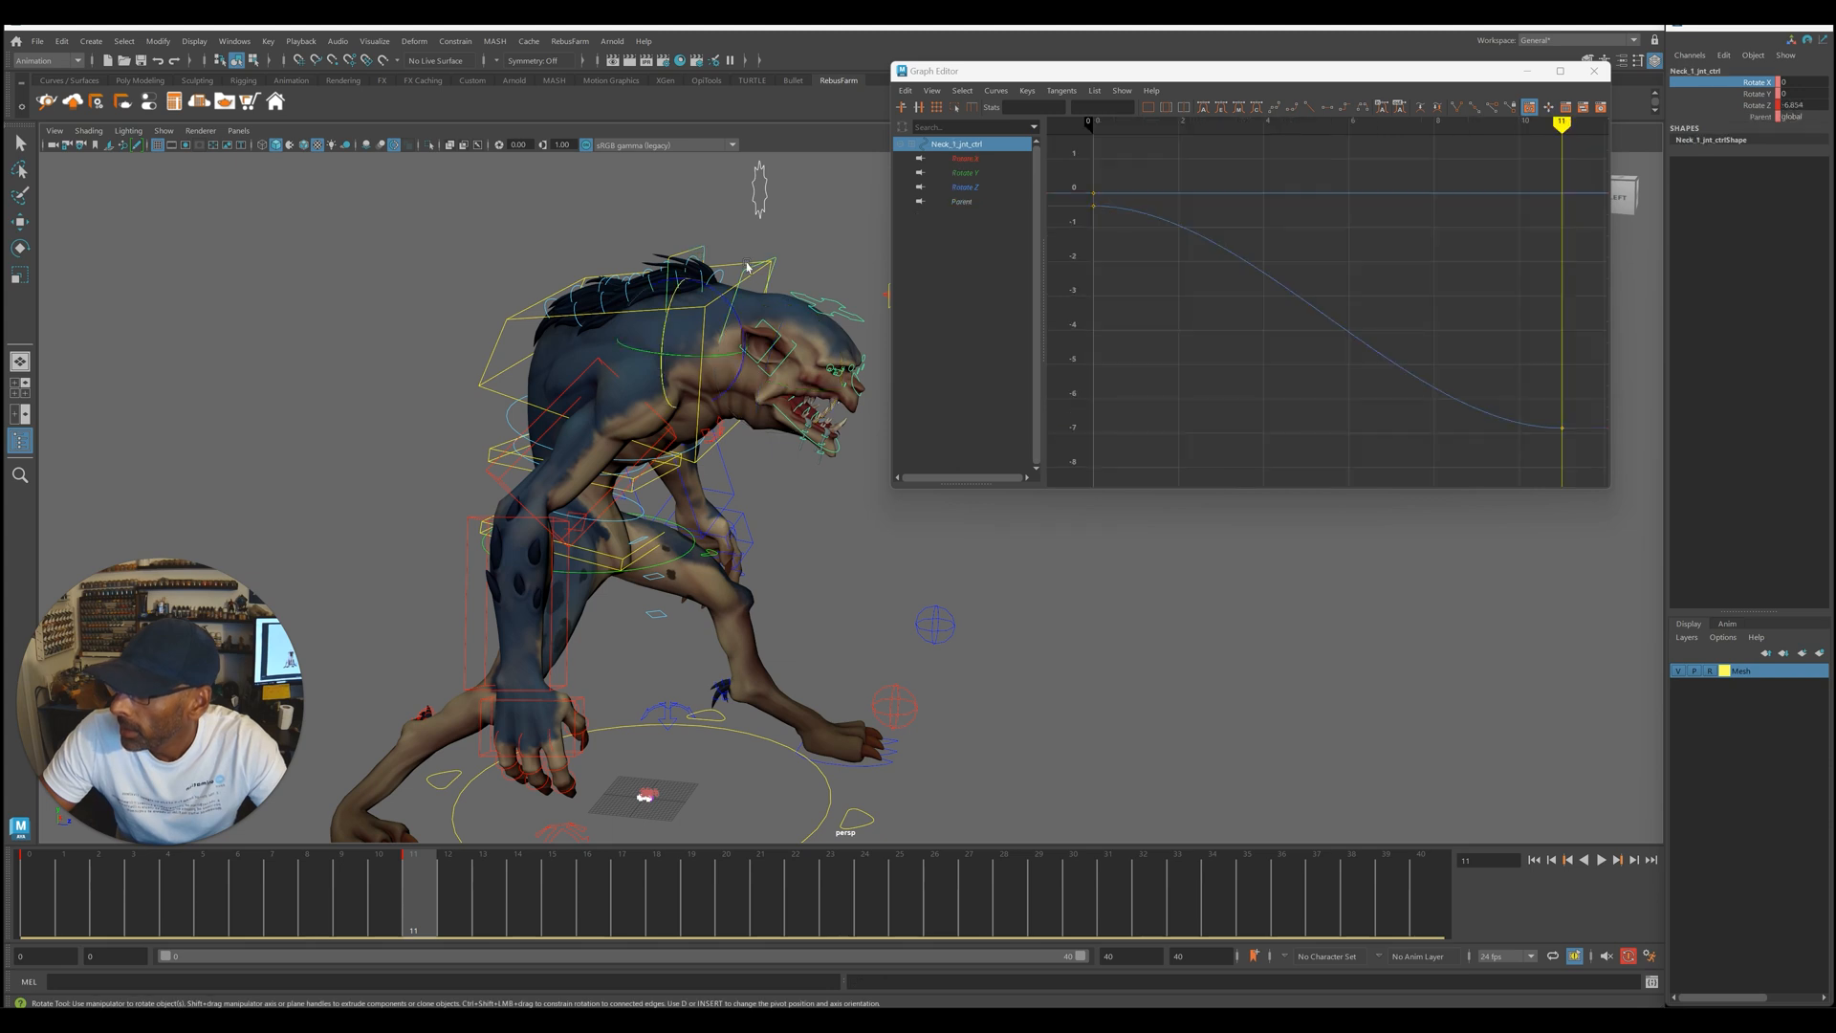
pyautogui.keyDown('shift'); pyautogui.click(733, 295); pyautogui.keyUp('shift')
pyautogui.moveTo(34, 904); pyautogui.dragTo(829, 941)
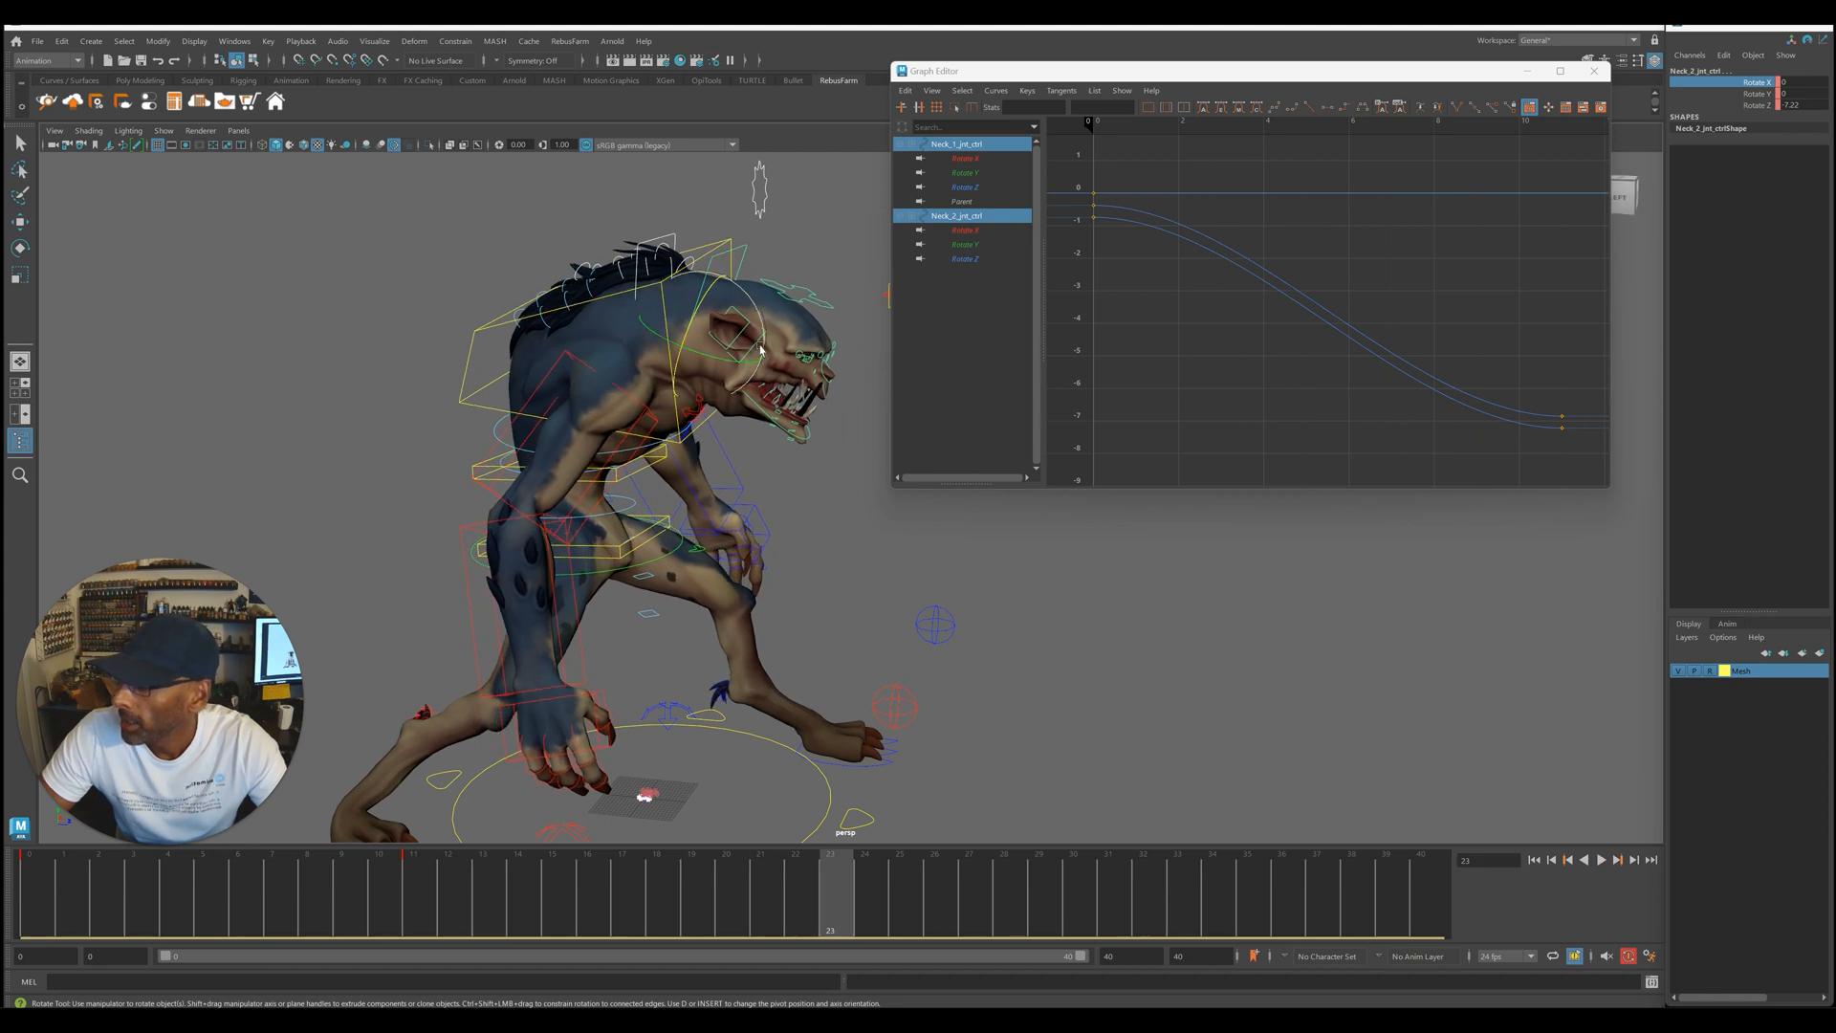
pyautogui.click(854, 889)
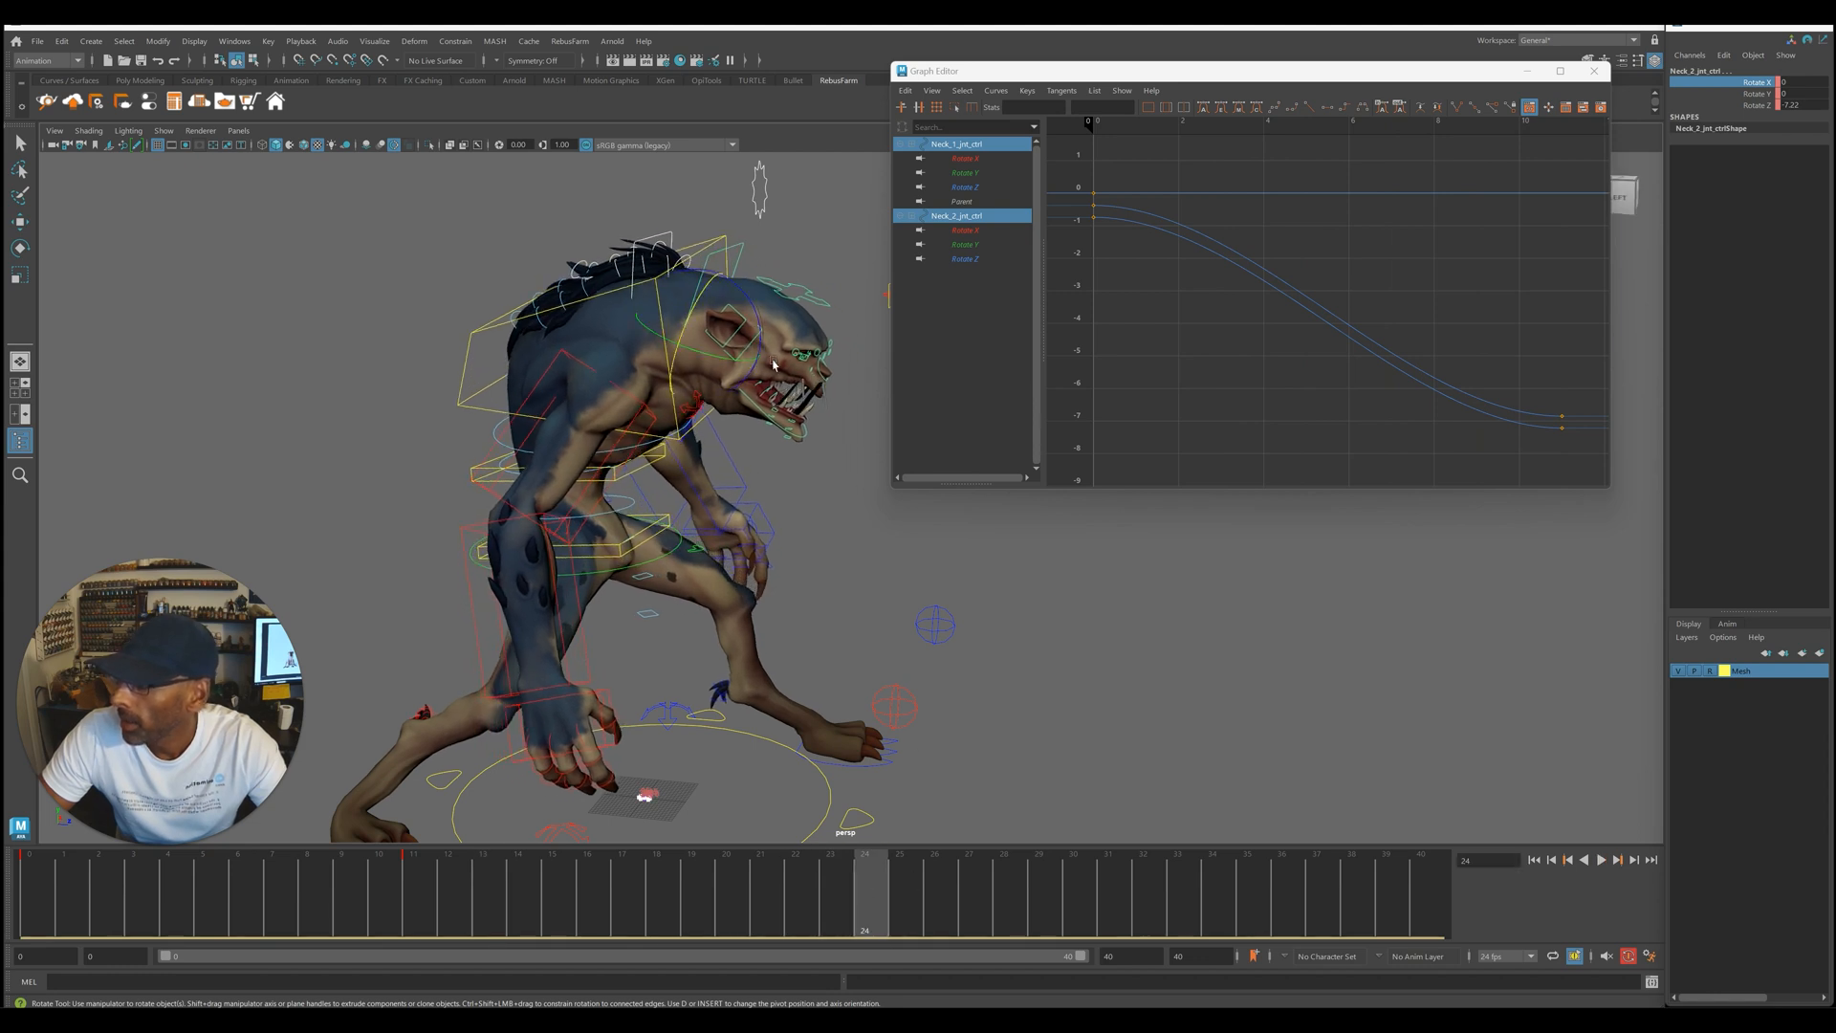
pyautogui.moveTo(762, 339); pyautogui.dragTo(760, 337)
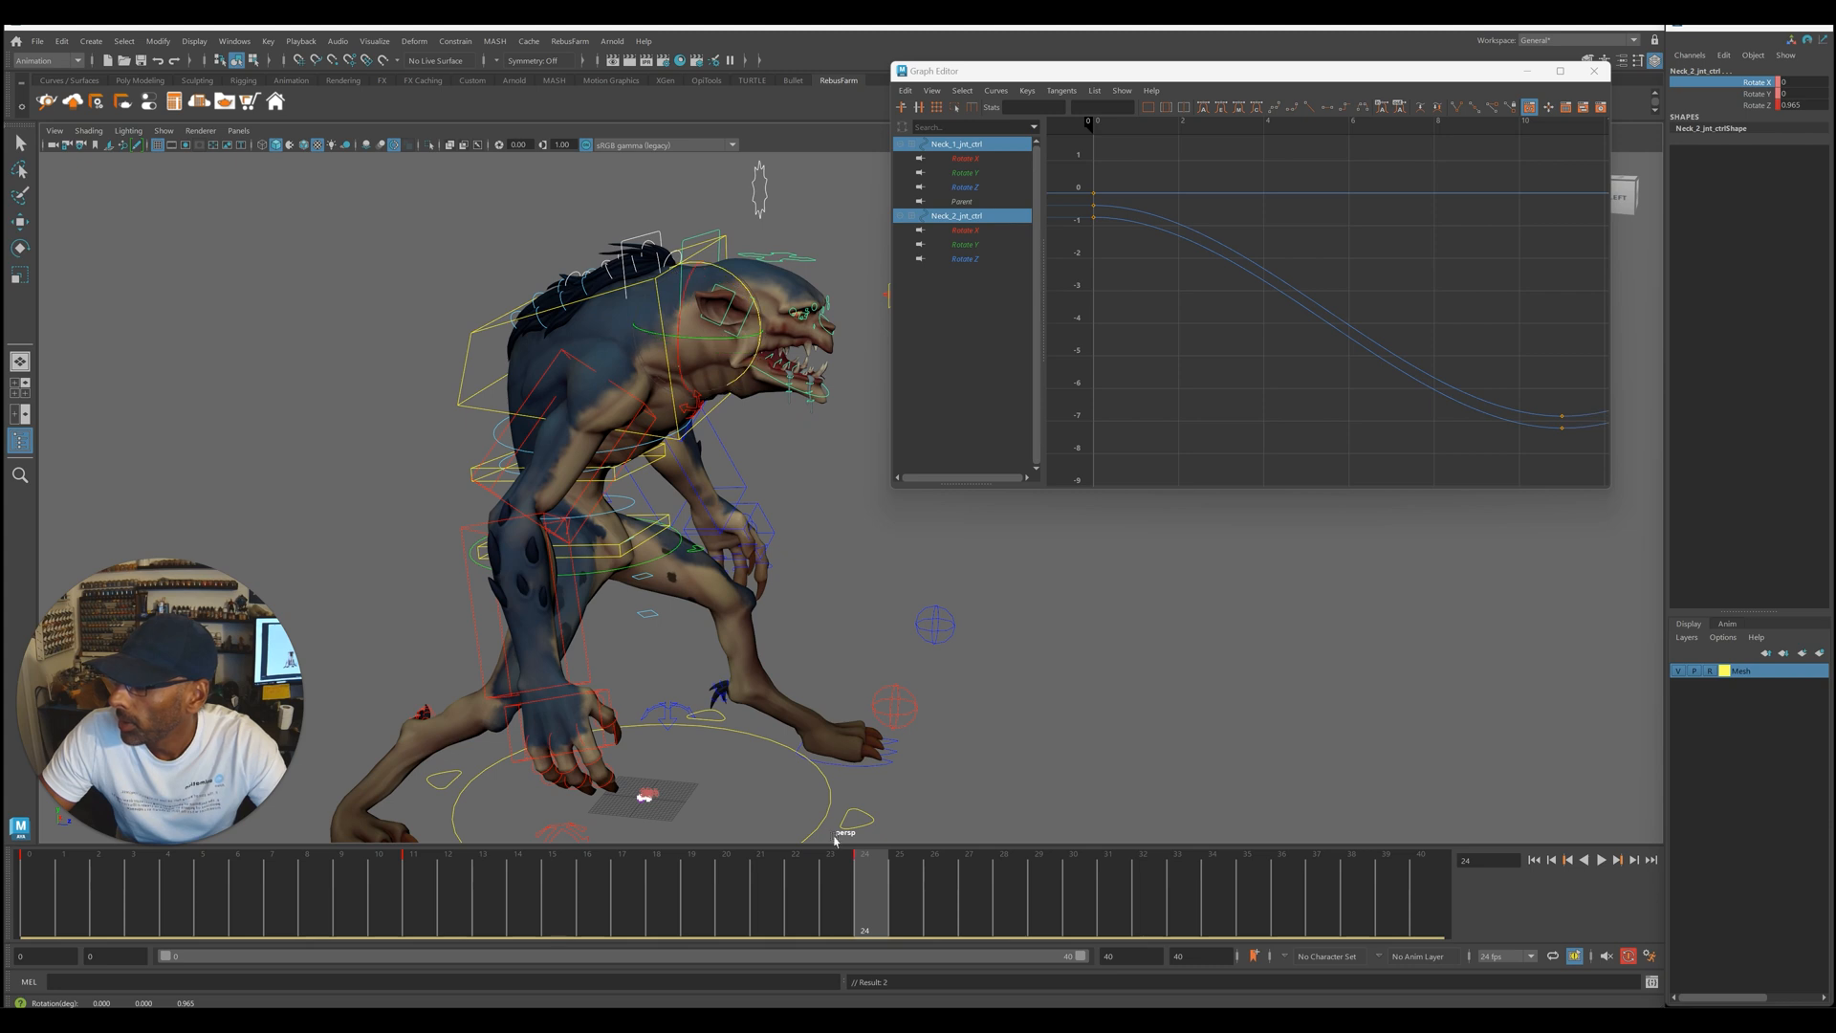
pyautogui.hotkey('alt', 'v')
pyautogui.hotkey('alt', 'v')
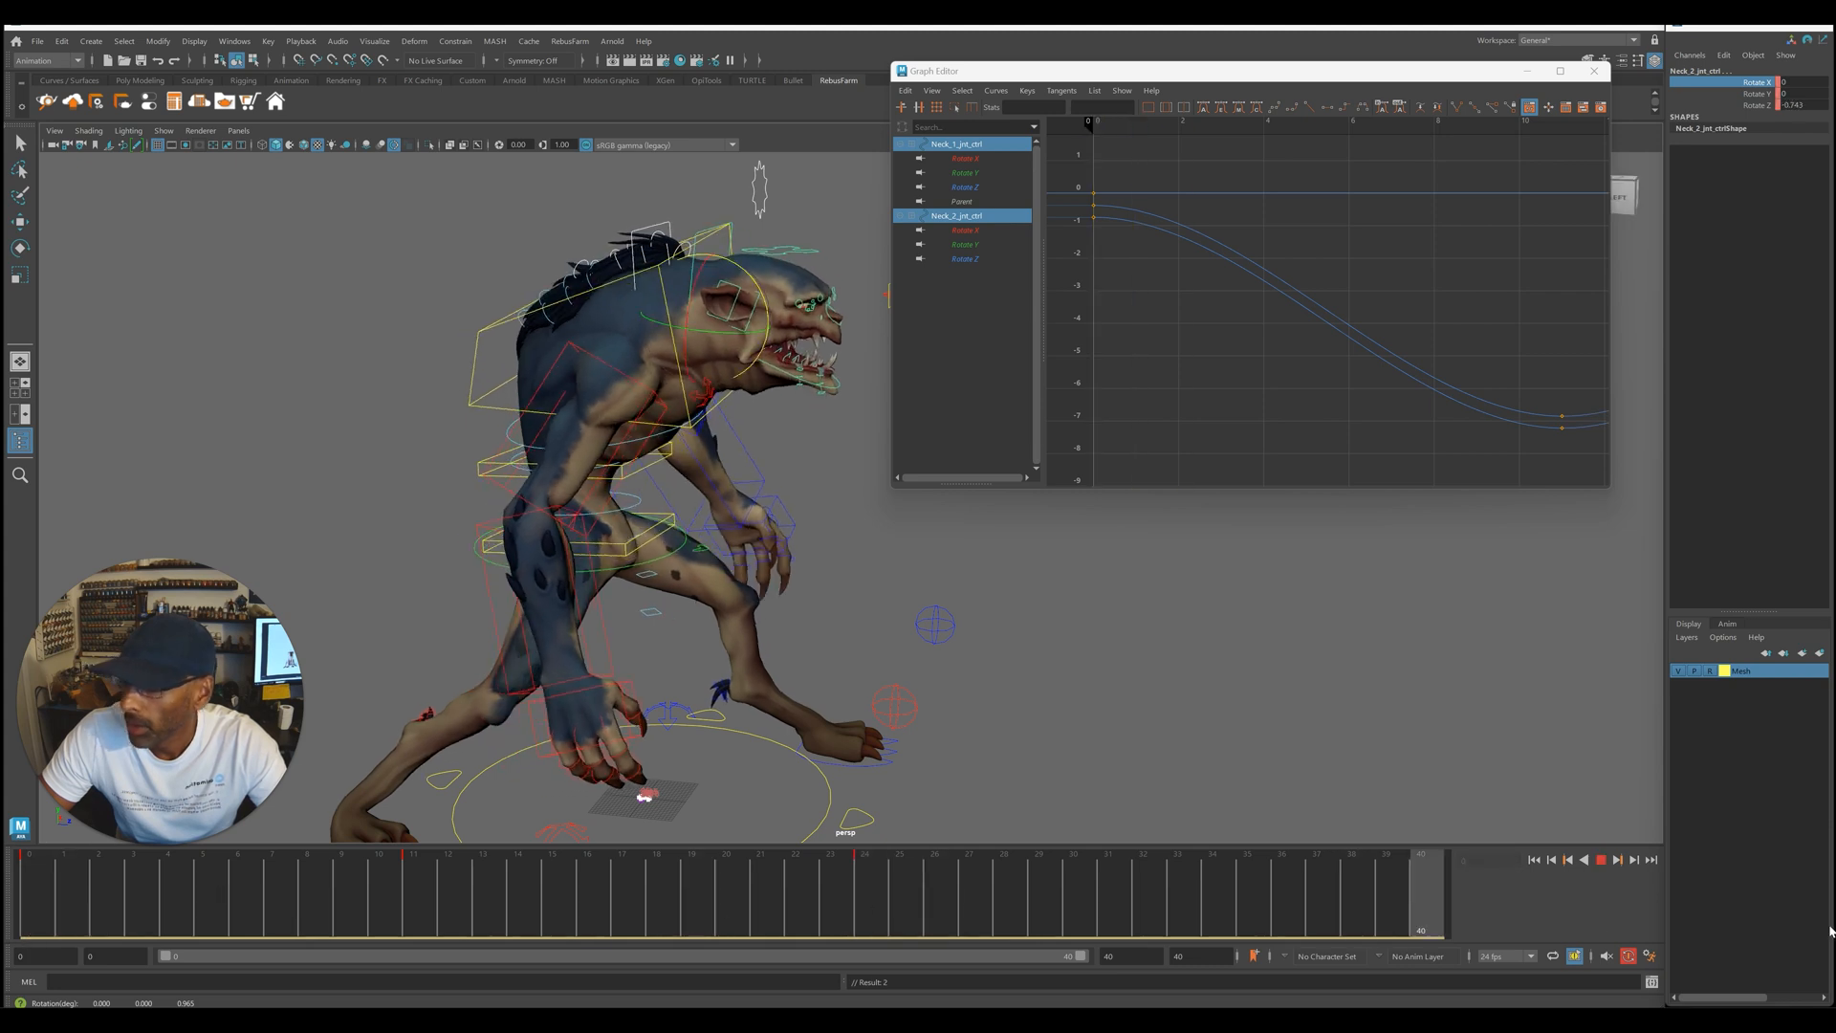
# - Raise both neck controls' Rotate Z keys at frame 11 to about -6.5
pyautogui.press('a')
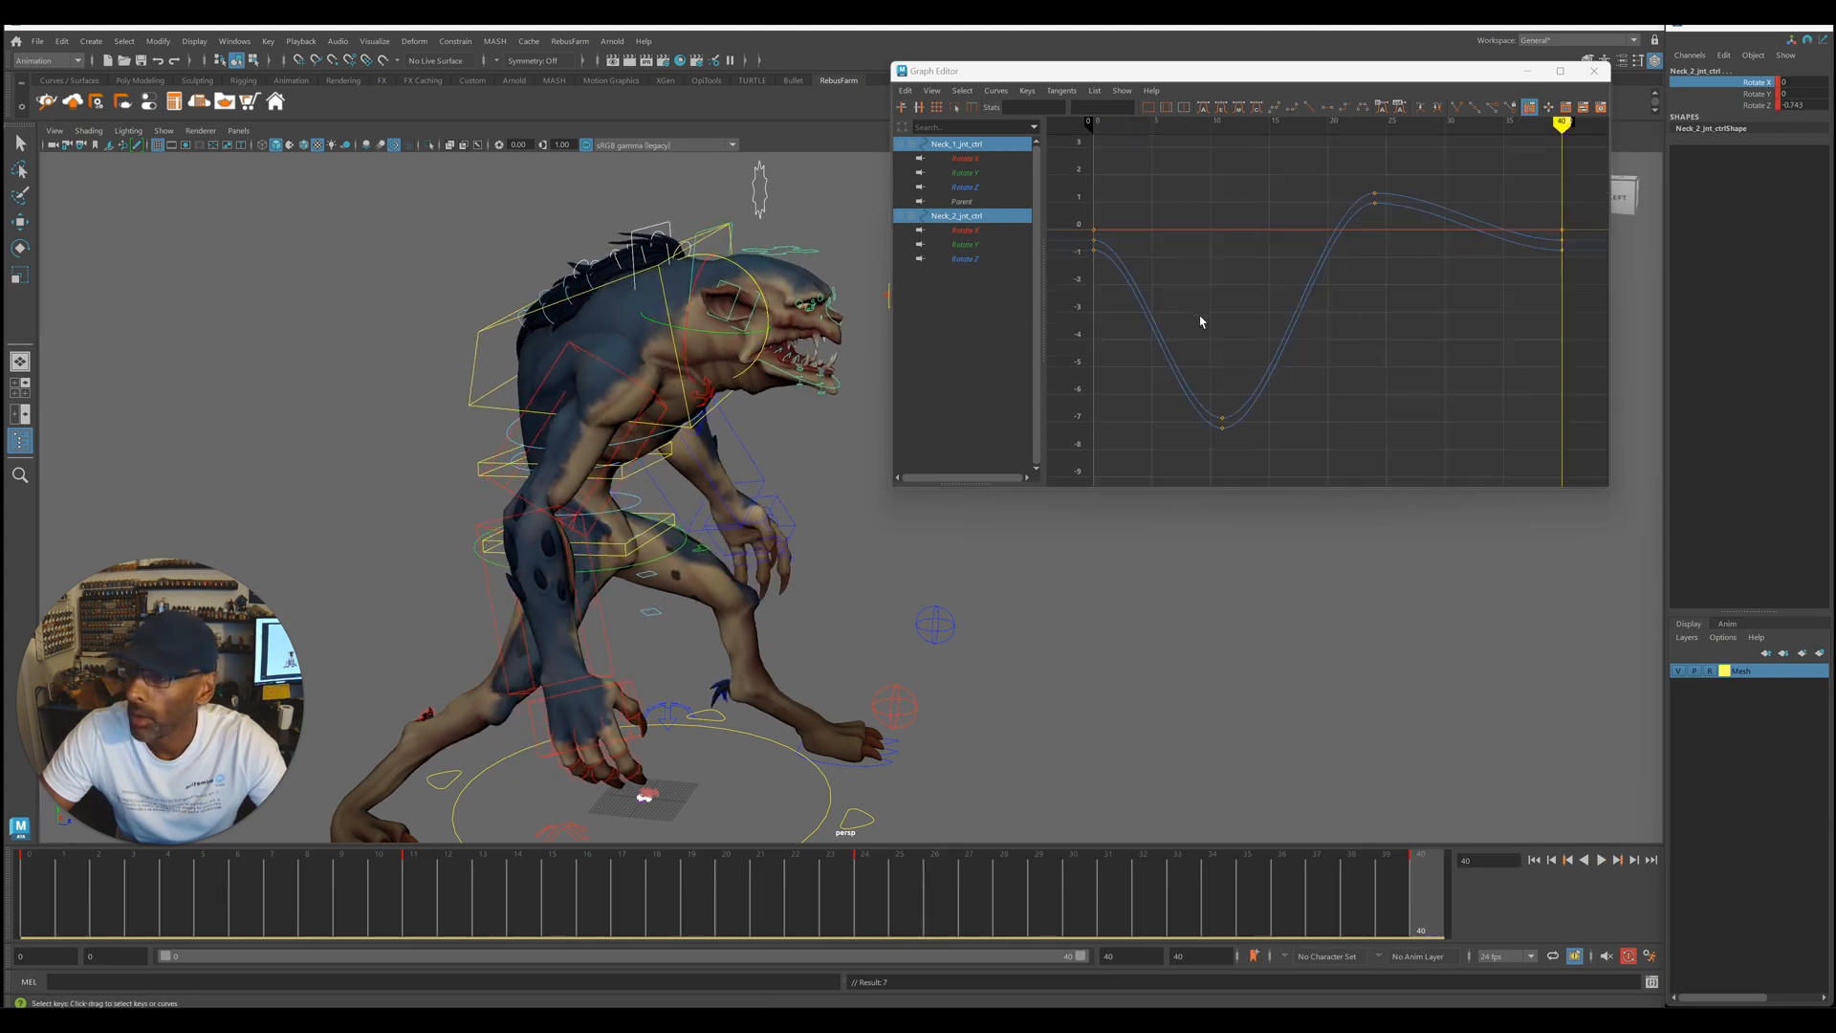
pyautogui.scroll(3, 1305, 272)
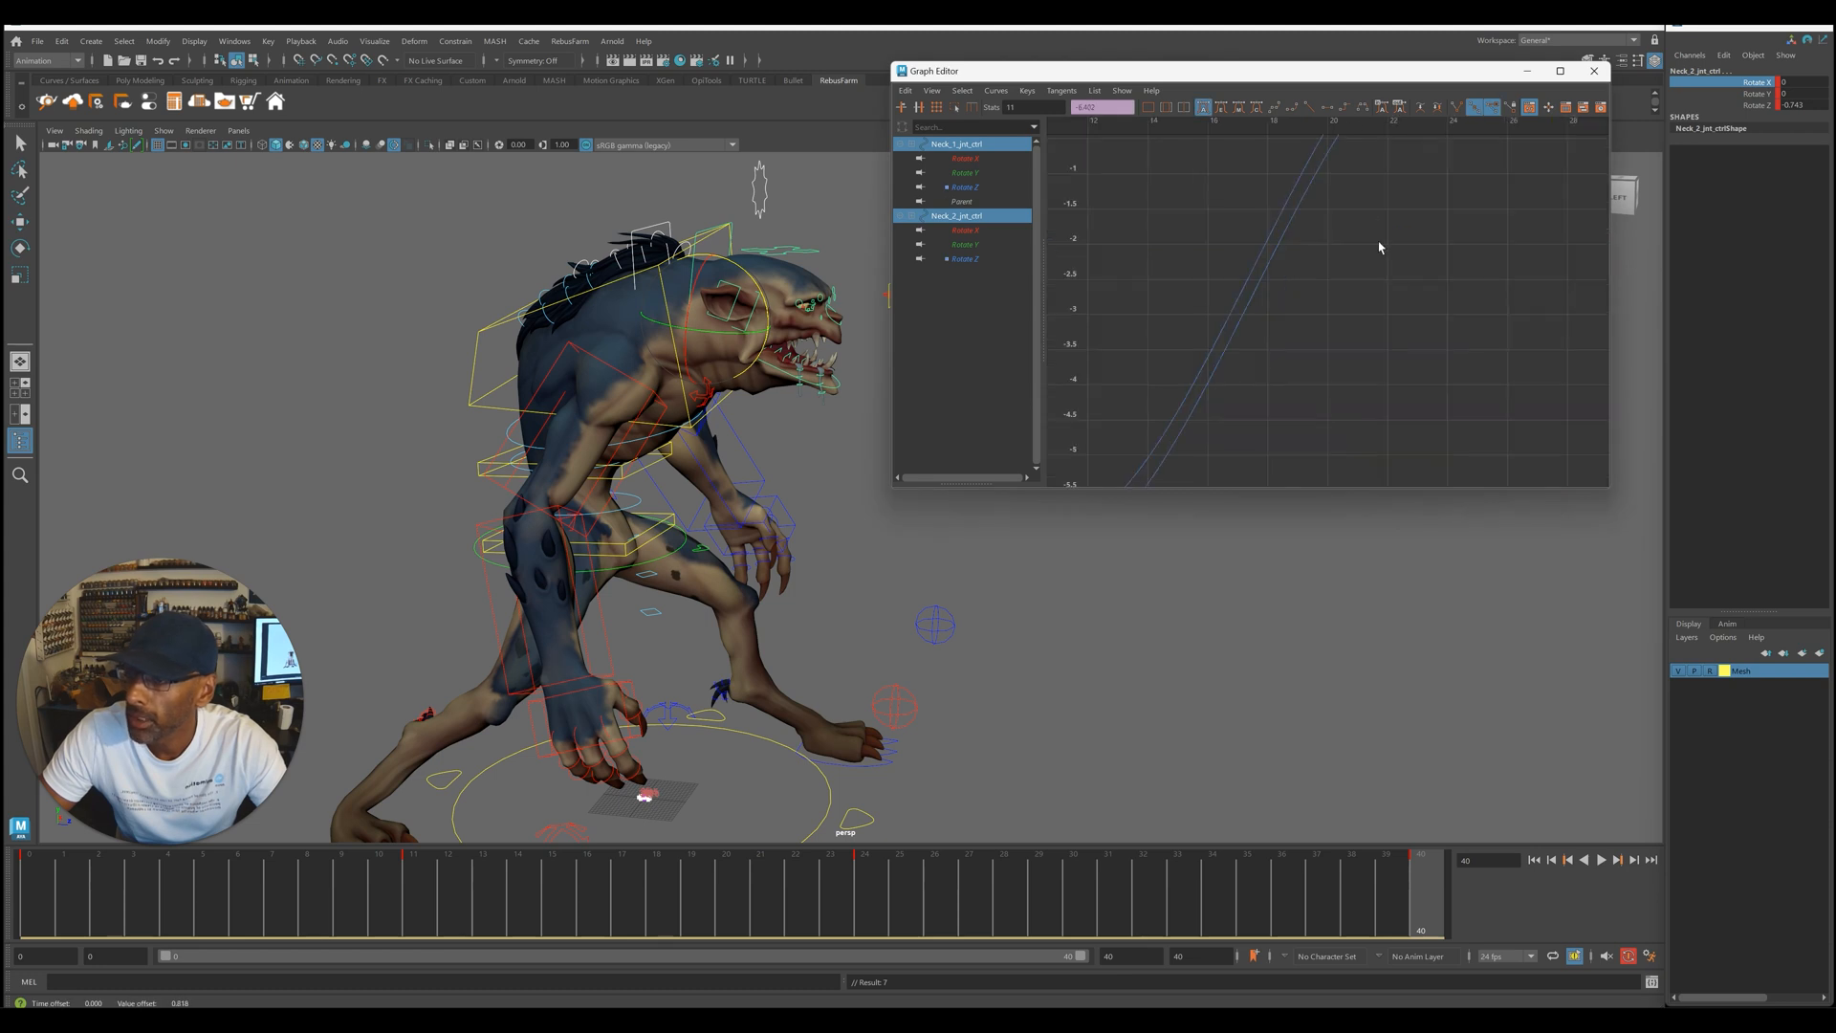
pyautogui.scroll(-7, 1365, 299)
pyautogui.scroll(3, 1325, 213)
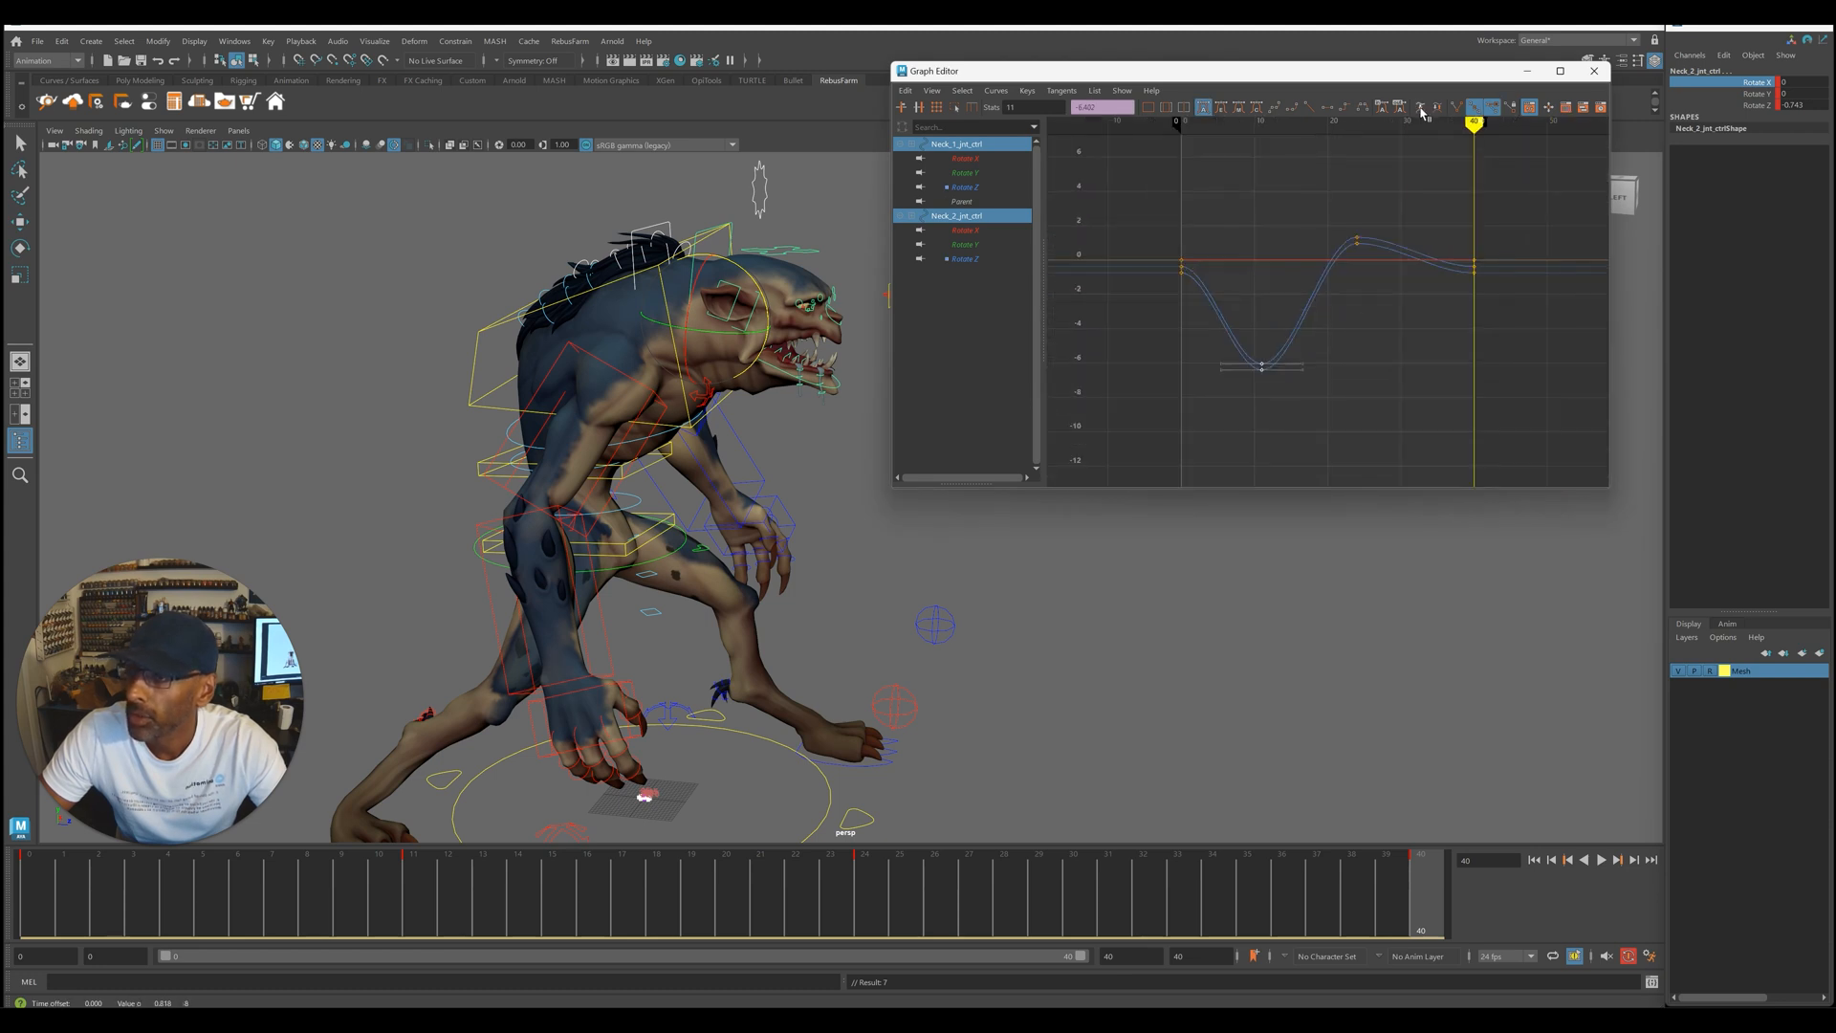
# - Enlarge the Graph Editor and set pre- and post-infinity of both neck controls' curves to cycle
pyautogui.moveTo(1611, 165); pyautogui.dragTo(1769, 186)
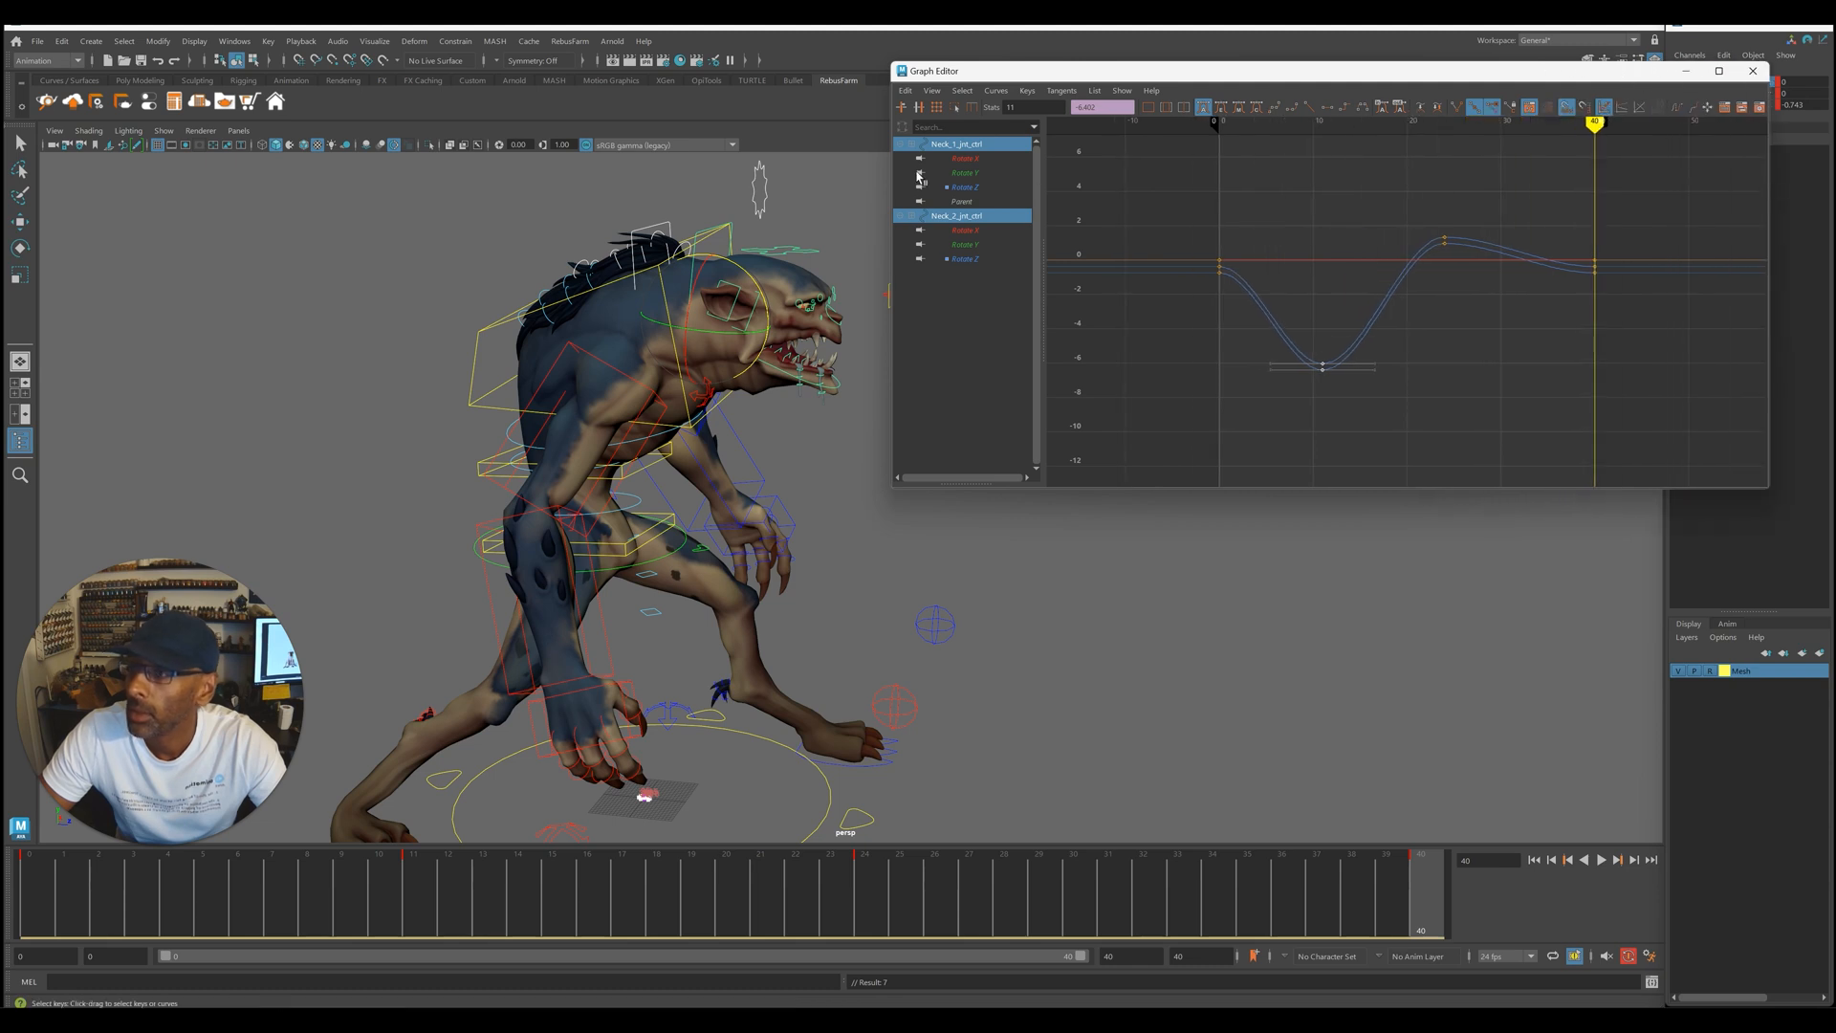
pyautogui.moveTo(888, 162); pyautogui.dragTo(811, 163)
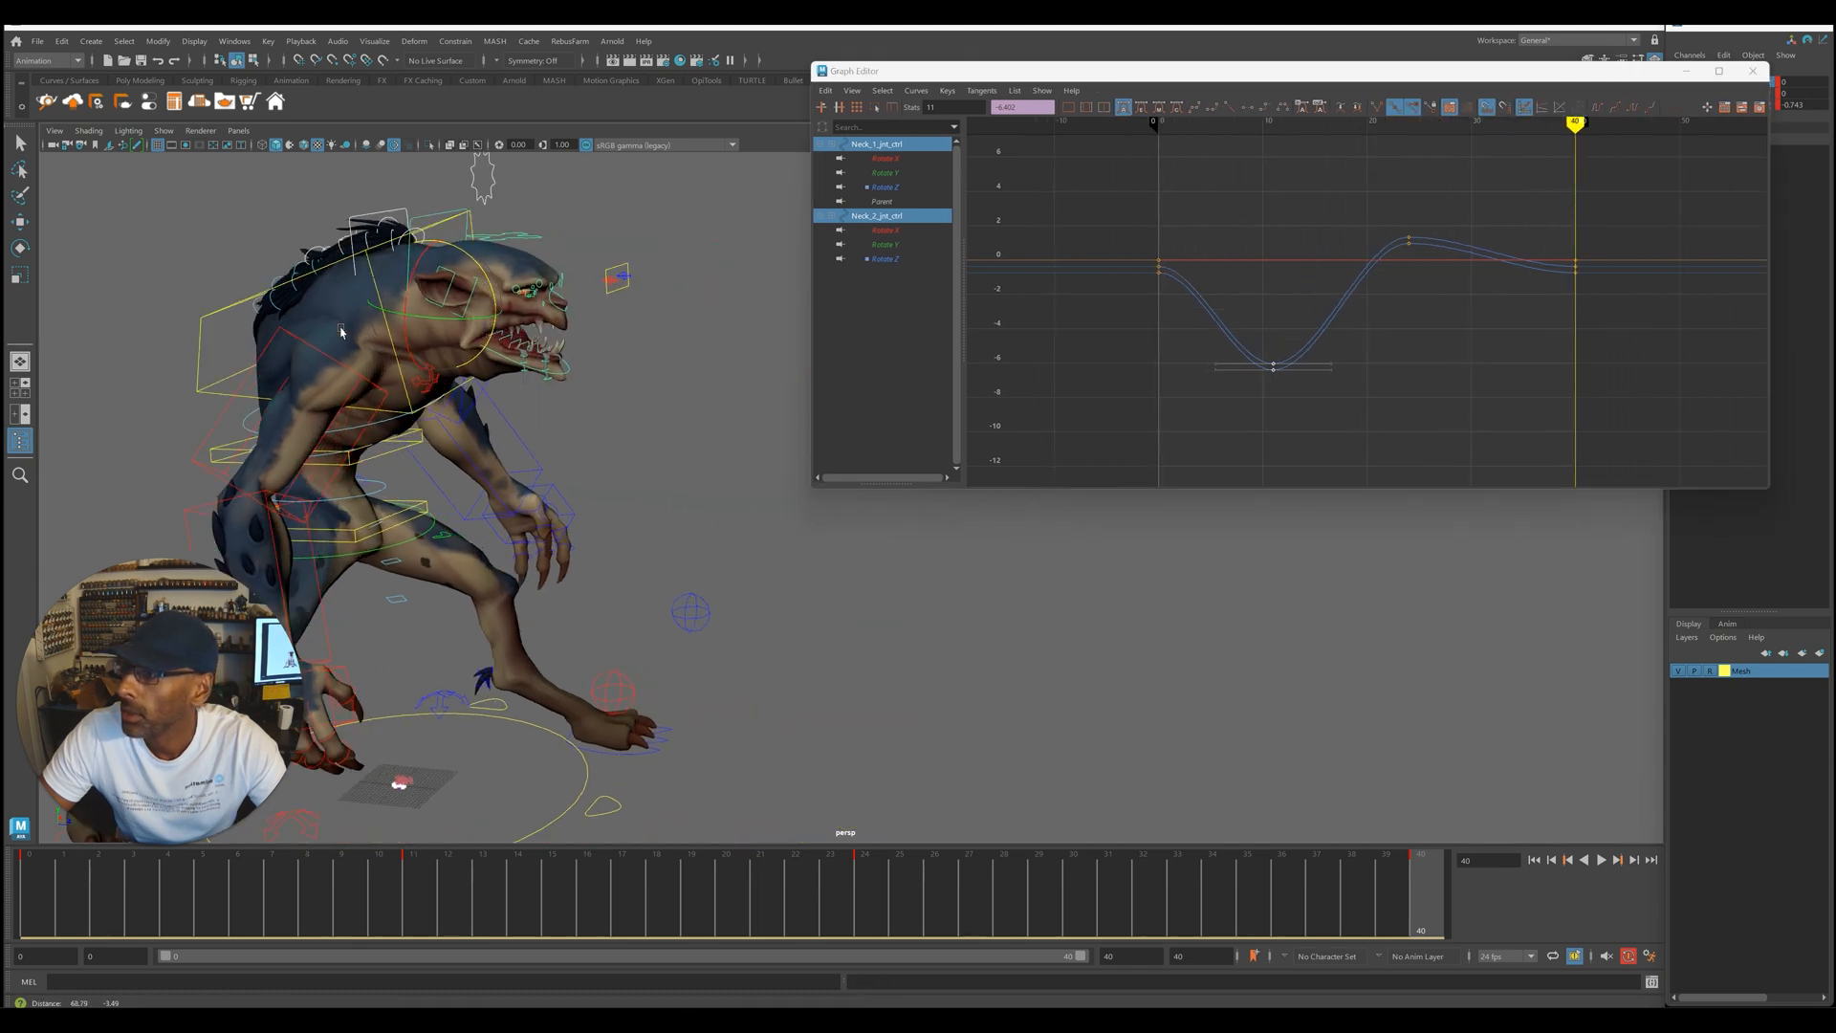
pyautogui.click(1598, 107)
pyautogui.click(1633, 107)
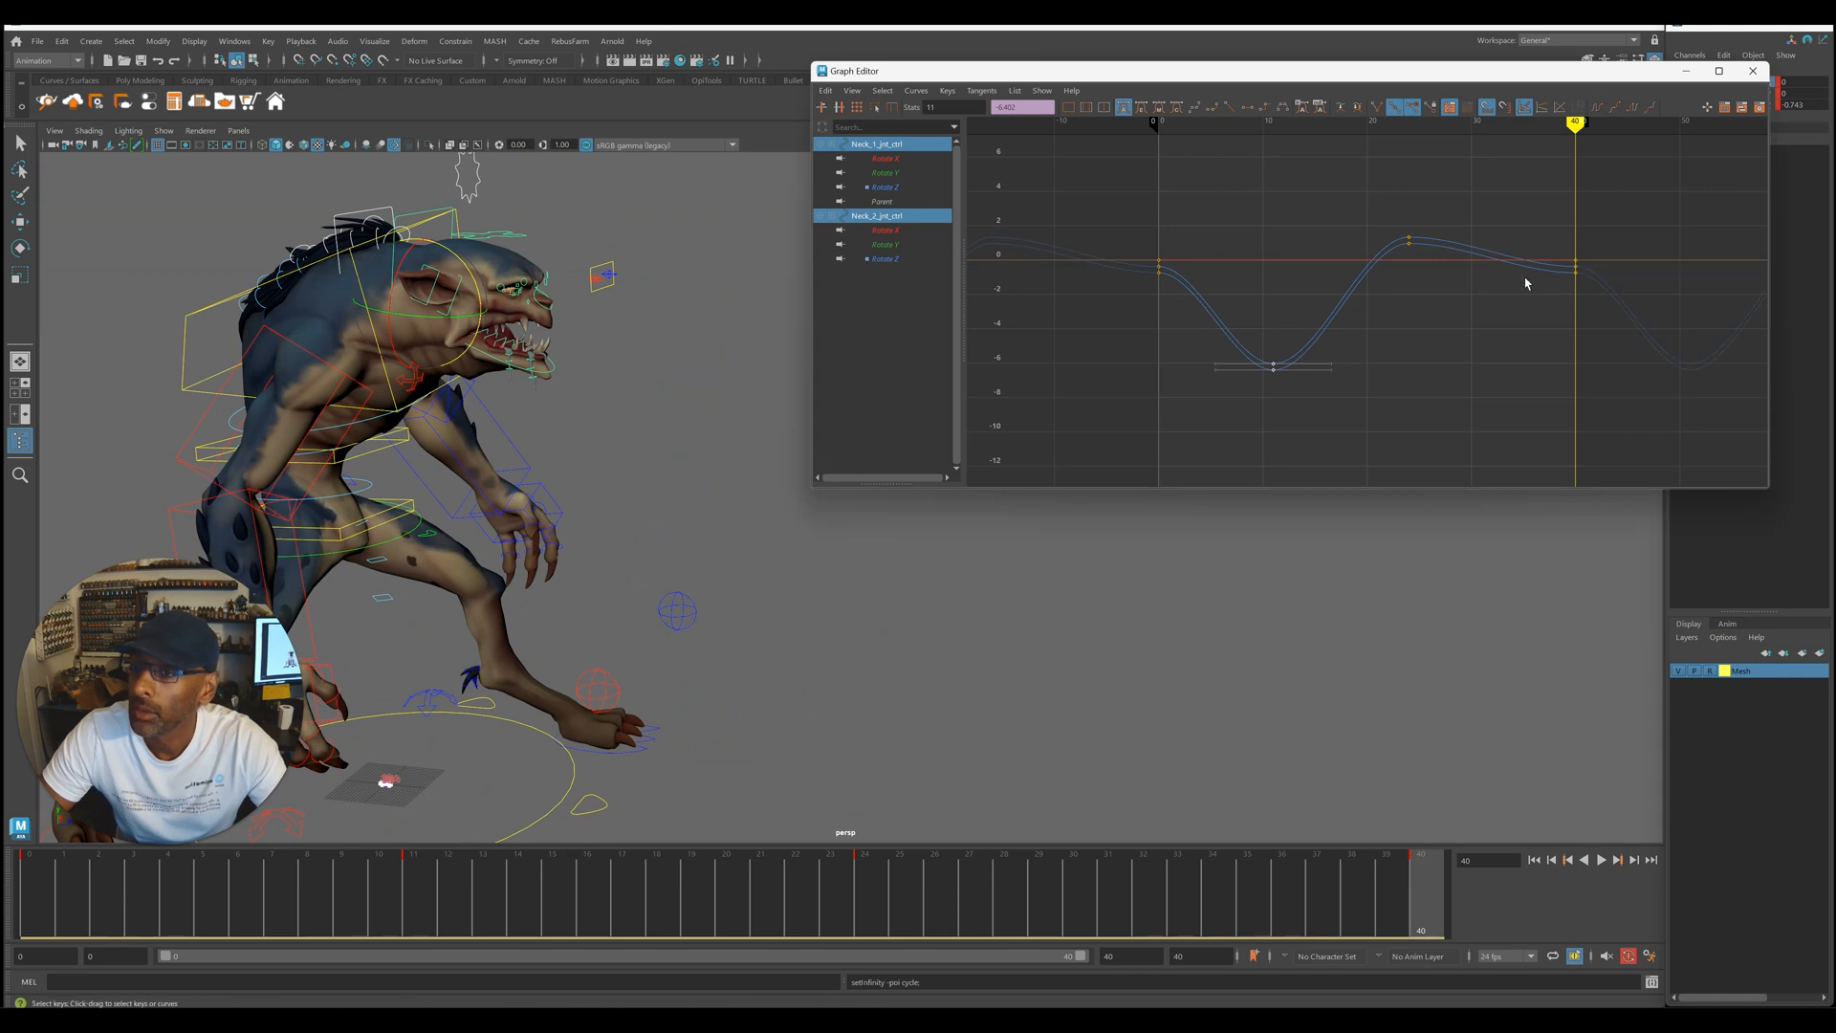
# - Smooth the tangents of both neck controls' Rotate Z keys so the curves flow through the cycle, and play it back
pyautogui.click(914, 258)
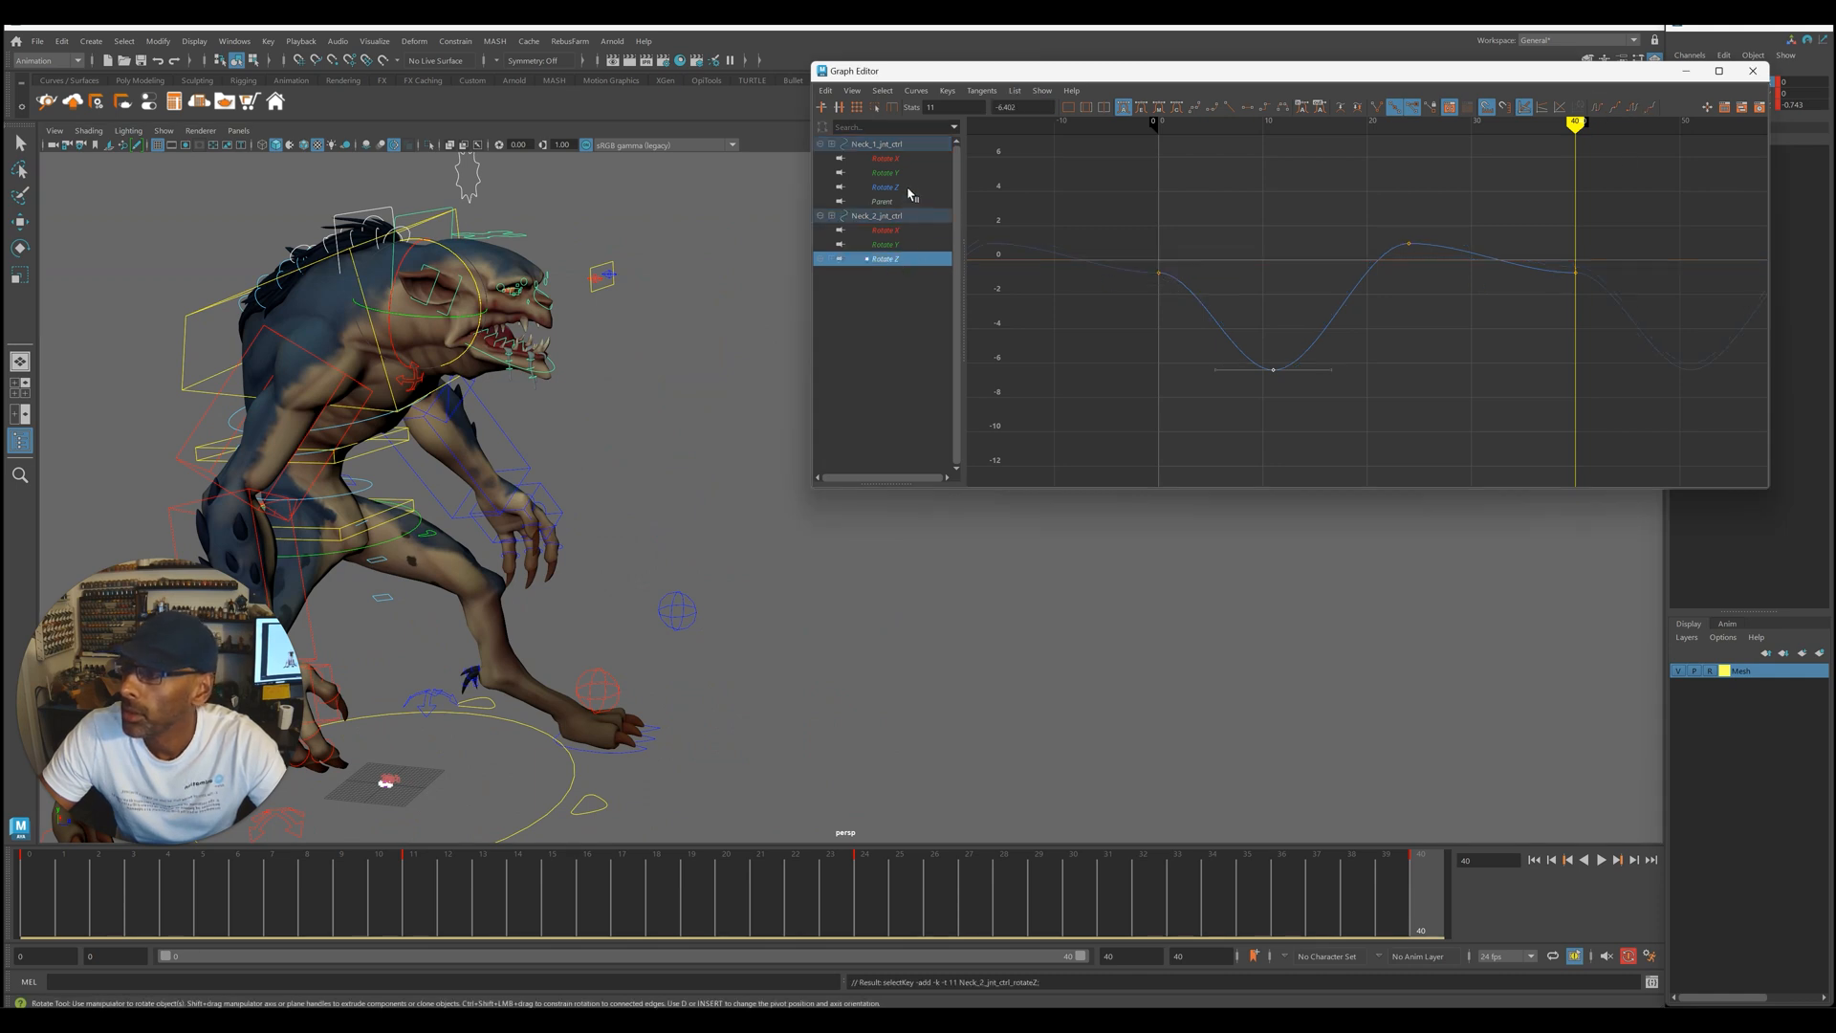
pyautogui.keyDown('ctrl'); pyautogui.click(885, 186); pyautogui.keyUp('ctrl')
pyautogui.press('f')
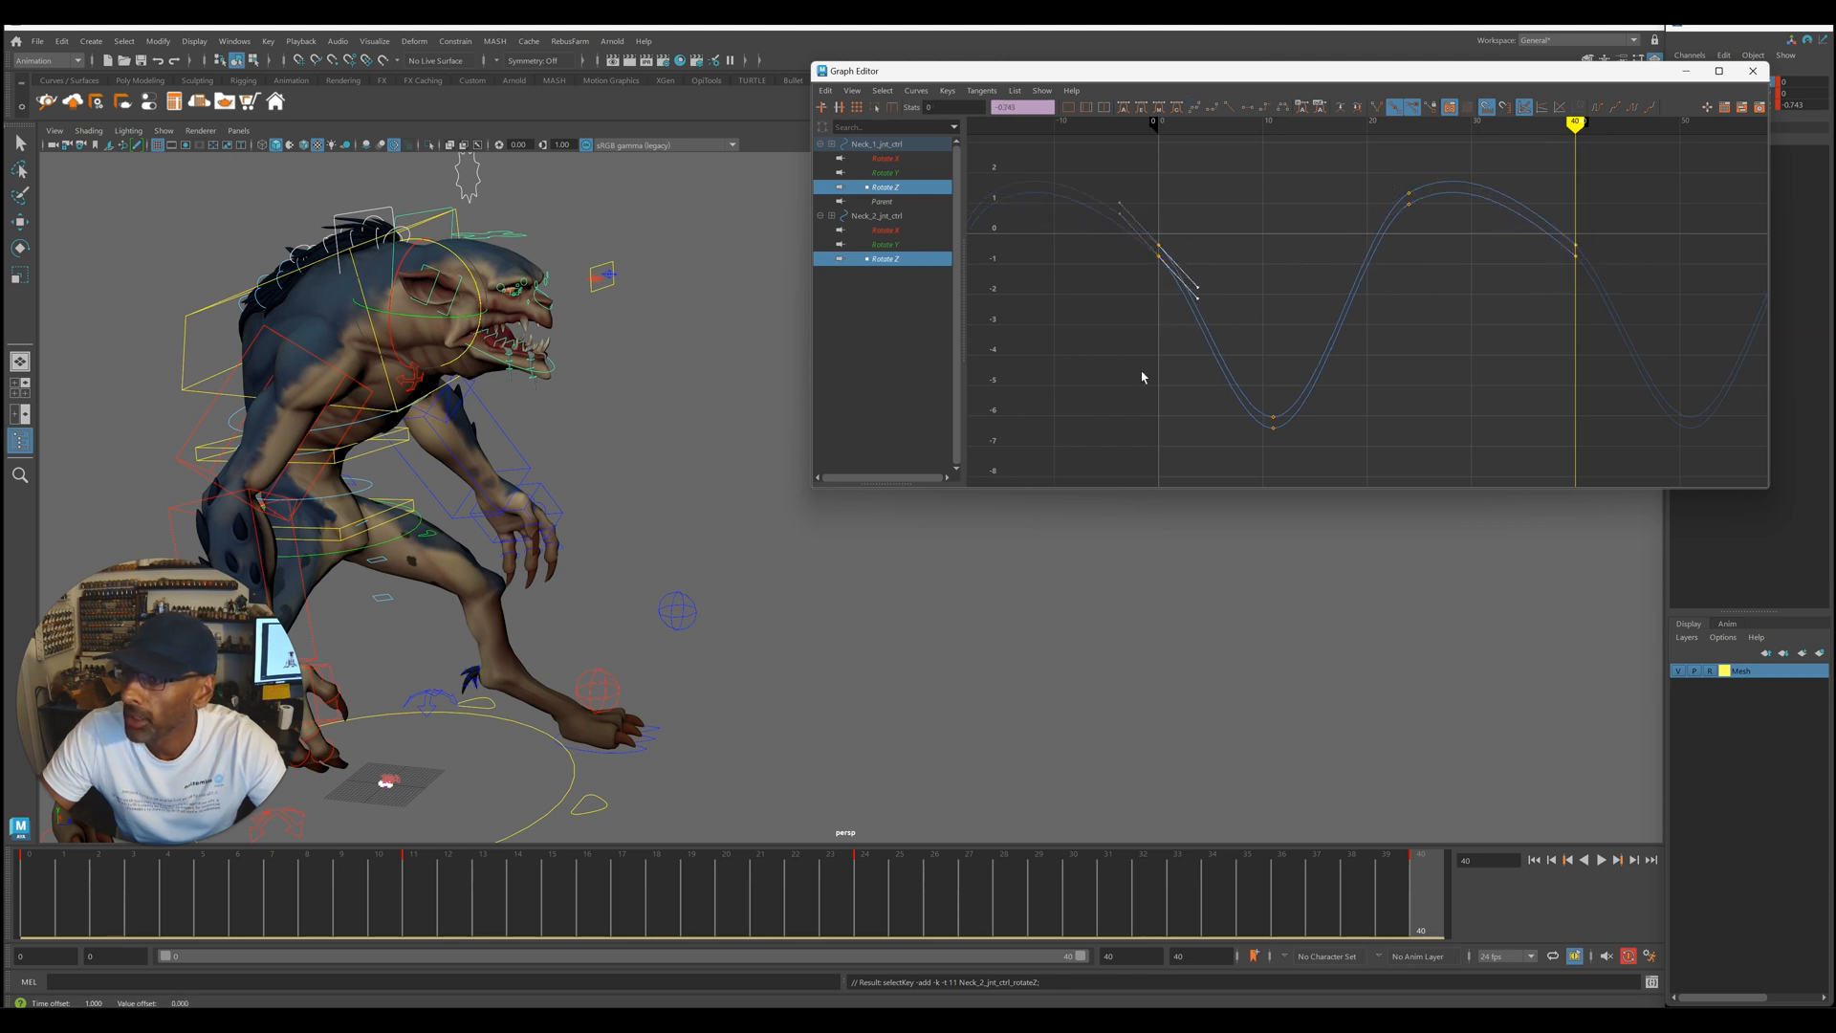
pyautogui.press('a')
pyautogui.hotkey('alt', 'v')
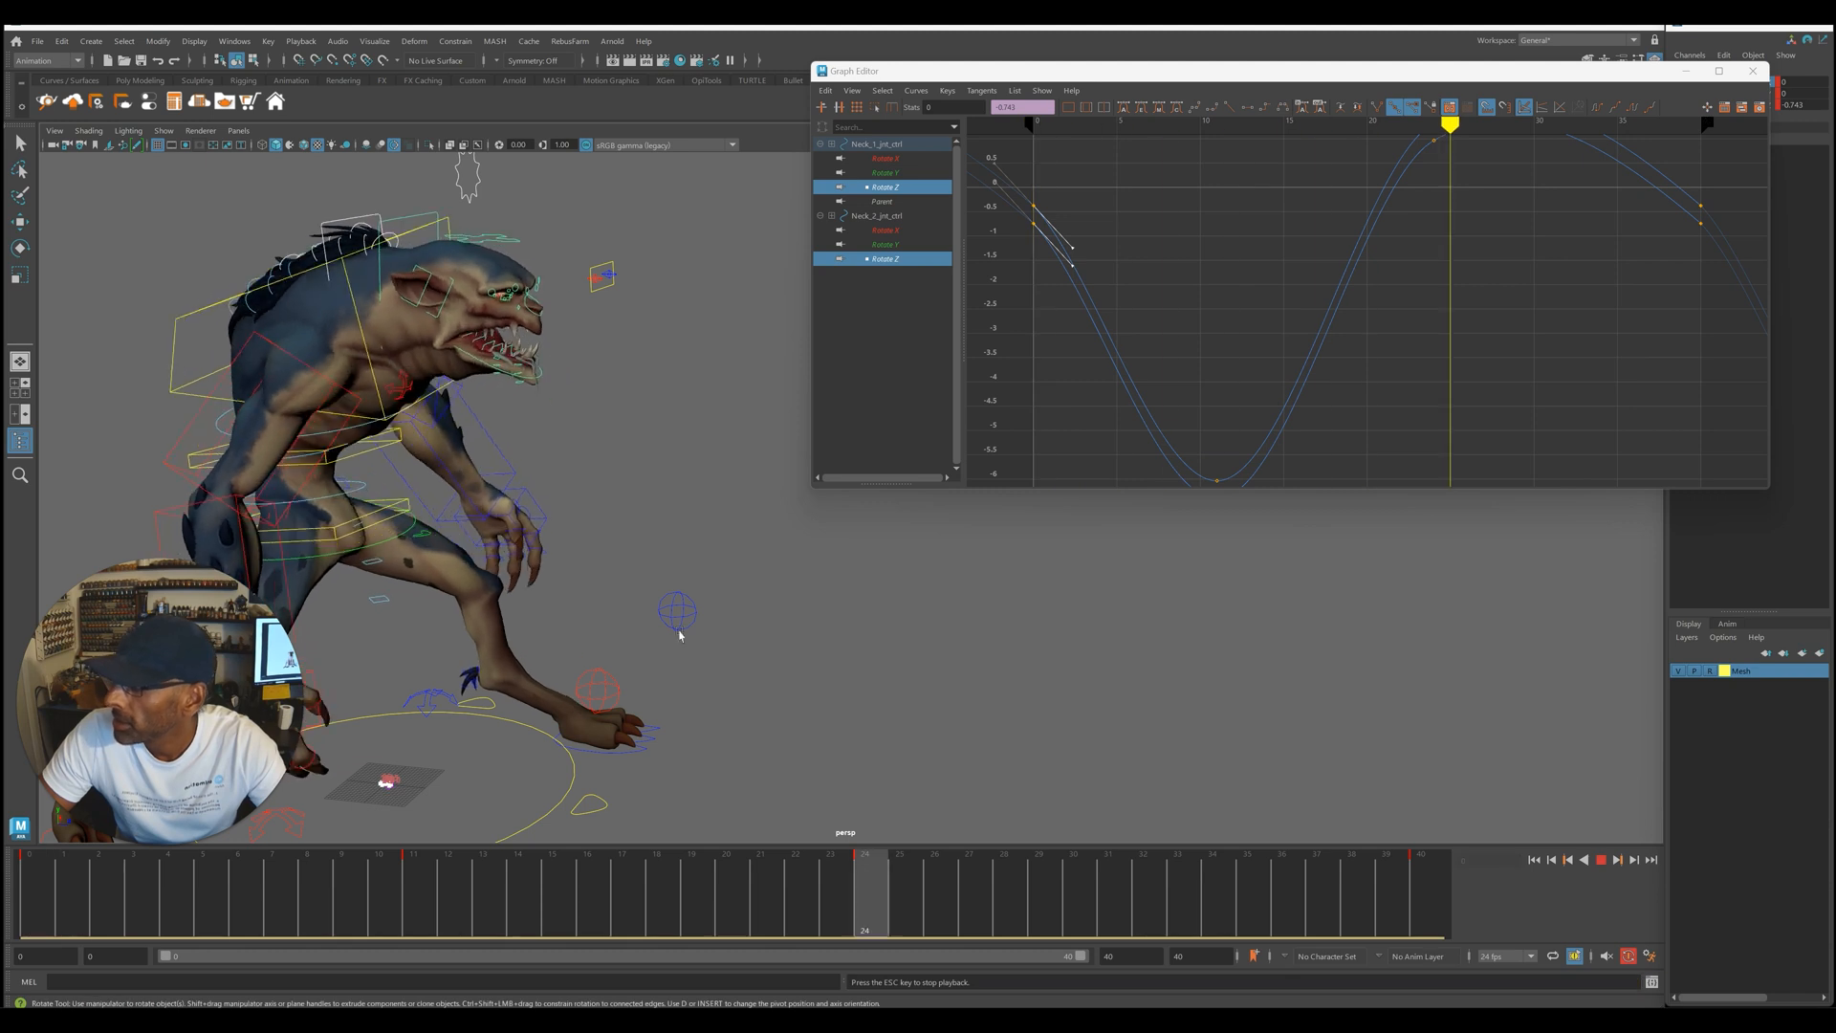
pyautogui.press('Escape')
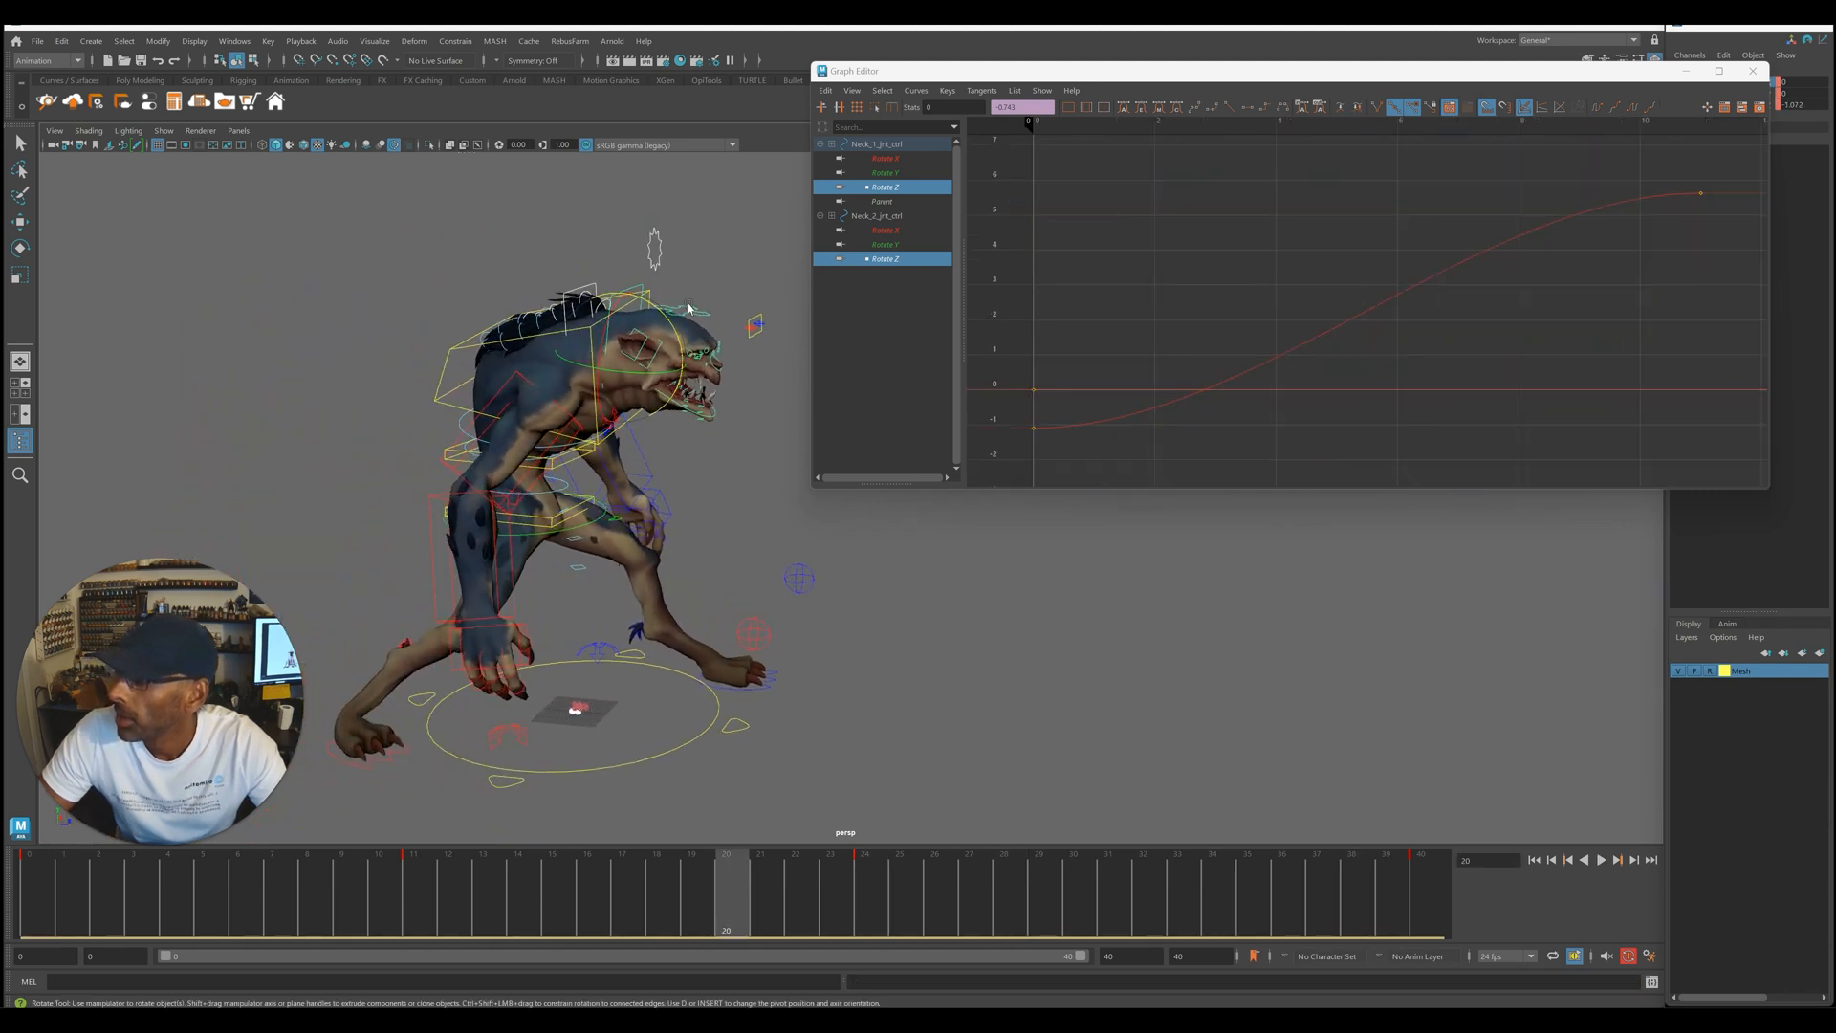
# - Delete all of the head control's keys after frame 0 and play back the animation
pyautogui.click(689, 308)
pyautogui.moveTo(1547, 168); pyautogui.dragTo(1731, 289)
pyautogui.press('Delete')
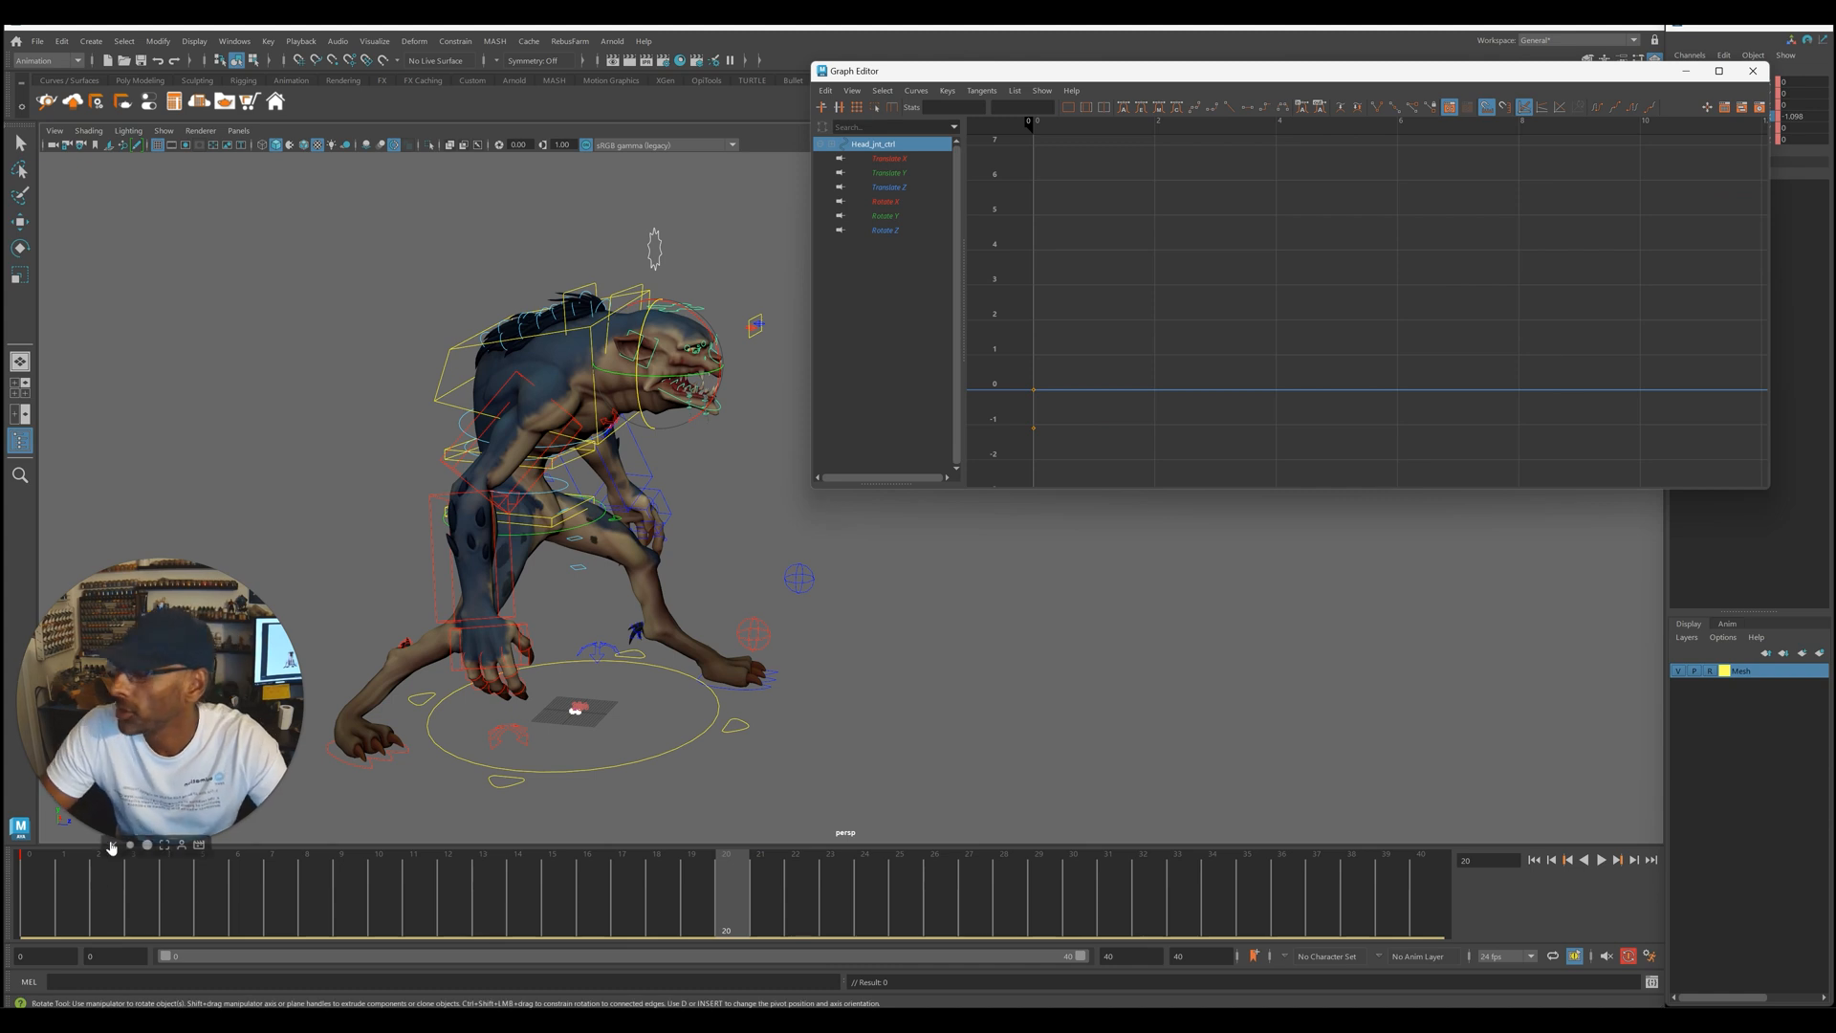
pyautogui.hotkey('alt', 'shift', 'v')
pyautogui.hotkey('alt', 'v')
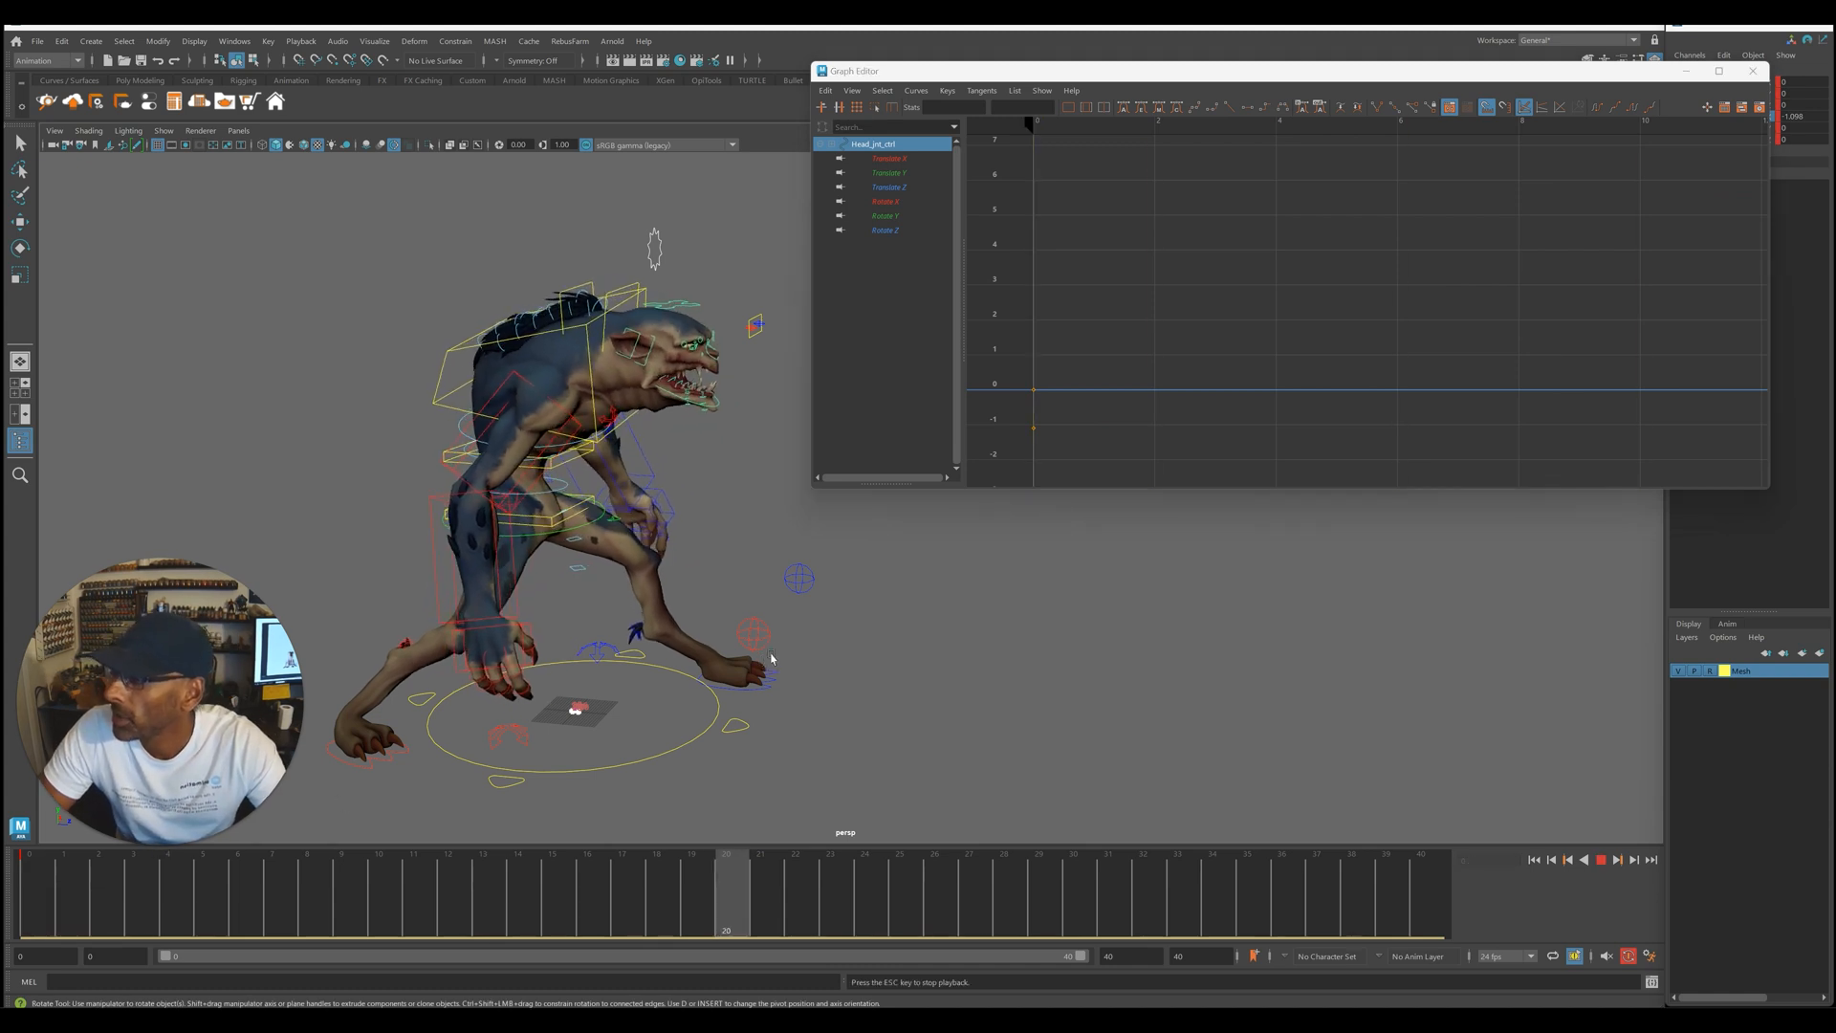
pyautogui.keyDown('alt'); pyautogui.moveTo(695, 647); pyautogui.dragTo(766, 639, button='right'); pyautogui.keyUp('alt')
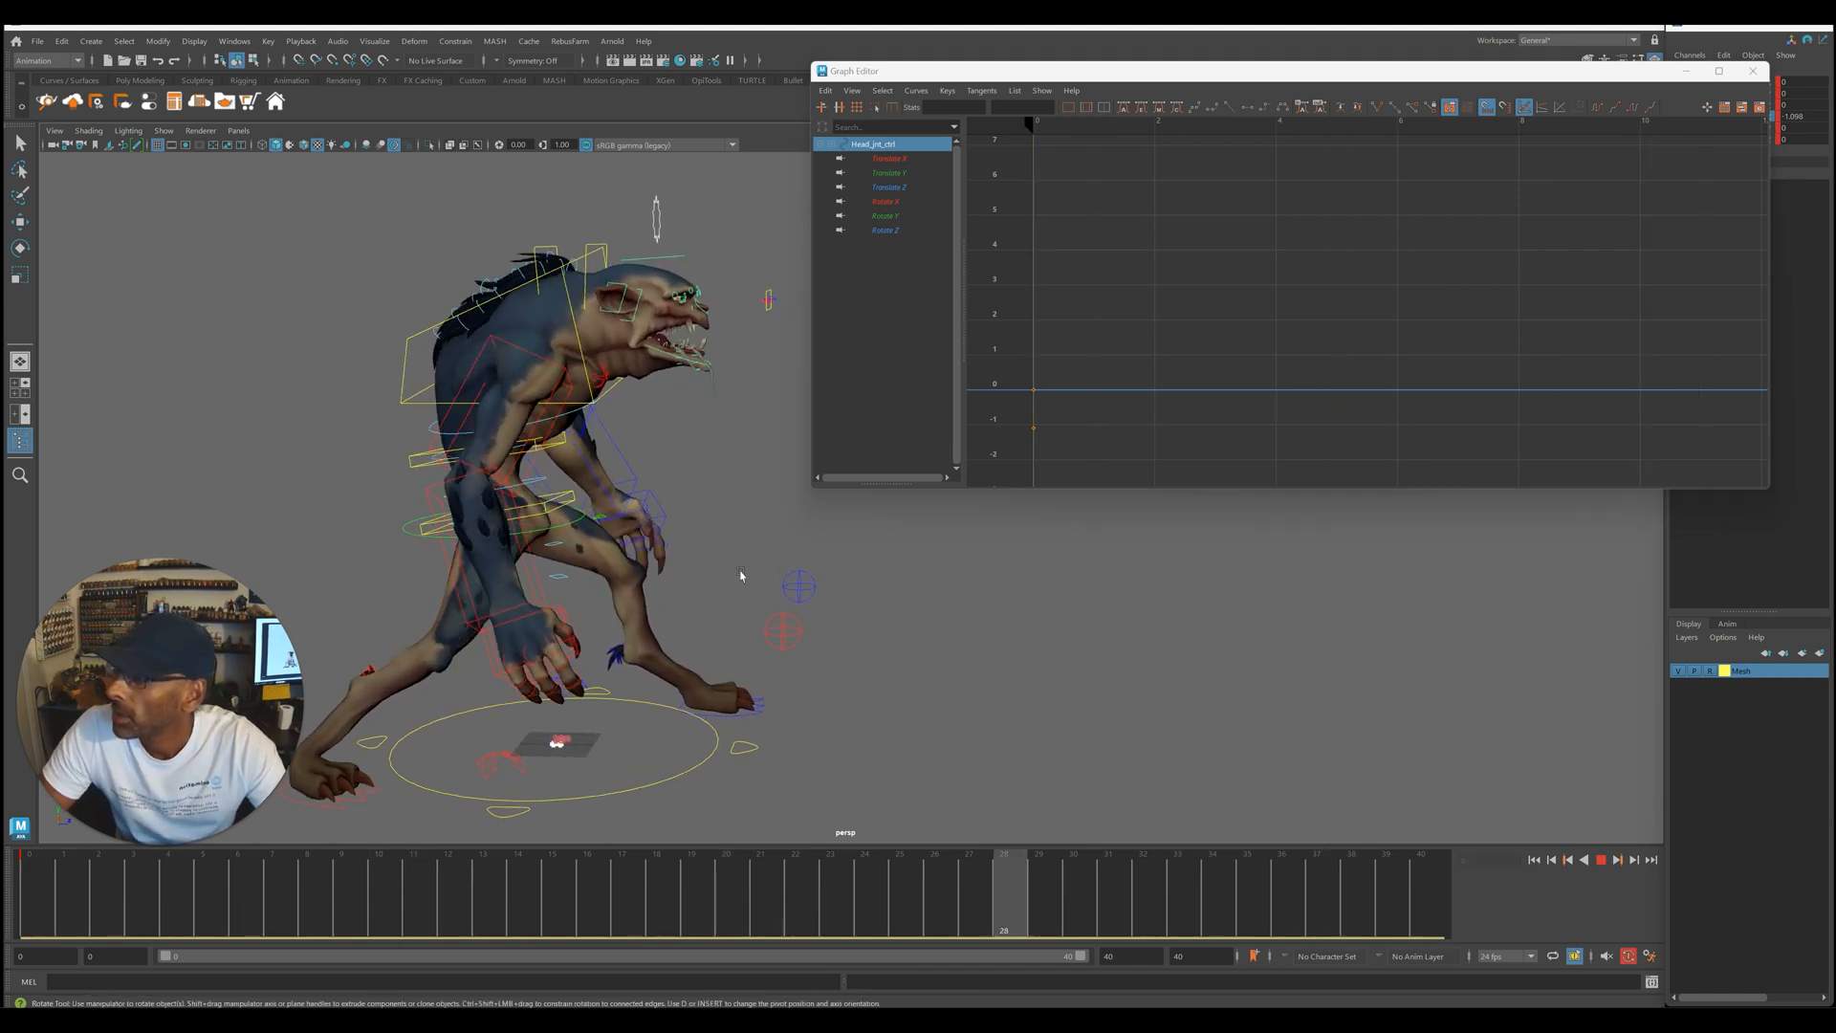
pyautogui.hotkey('alt', 'v')
pyautogui.click(590, 278)
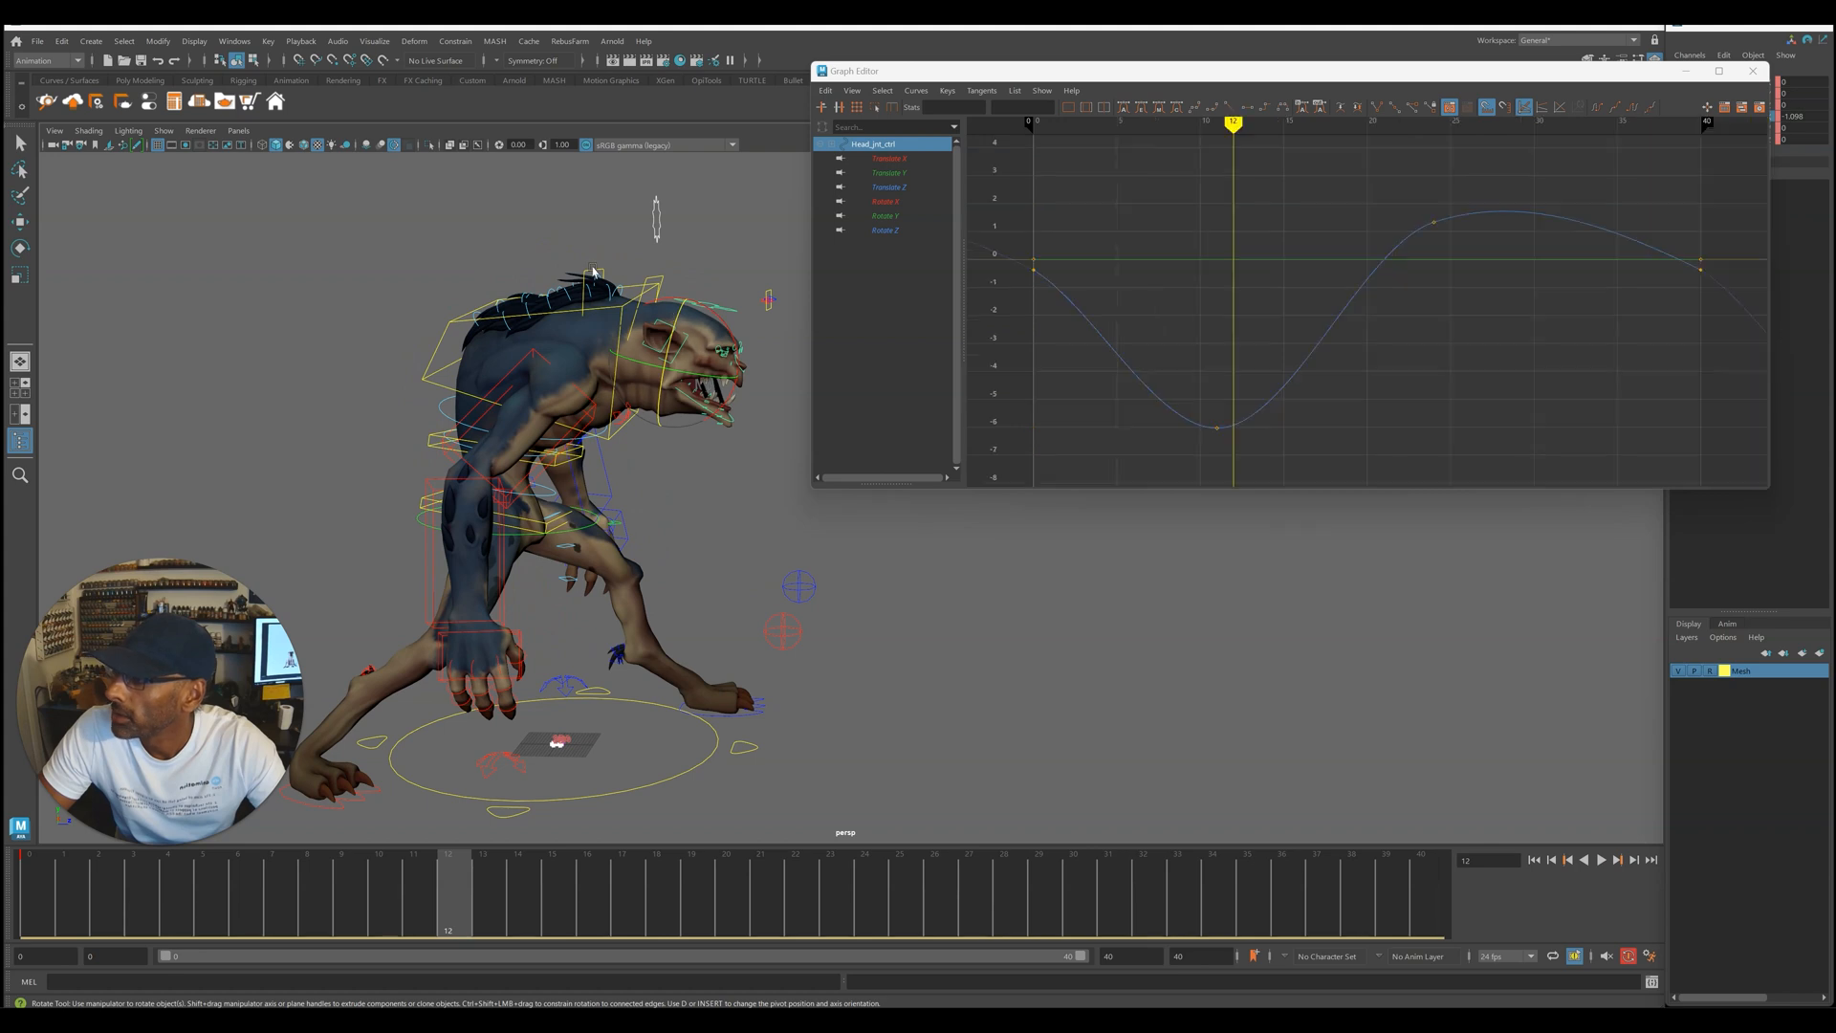
pyautogui.moveTo(1369, 198); pyautogui.dragTo(1476, 254)
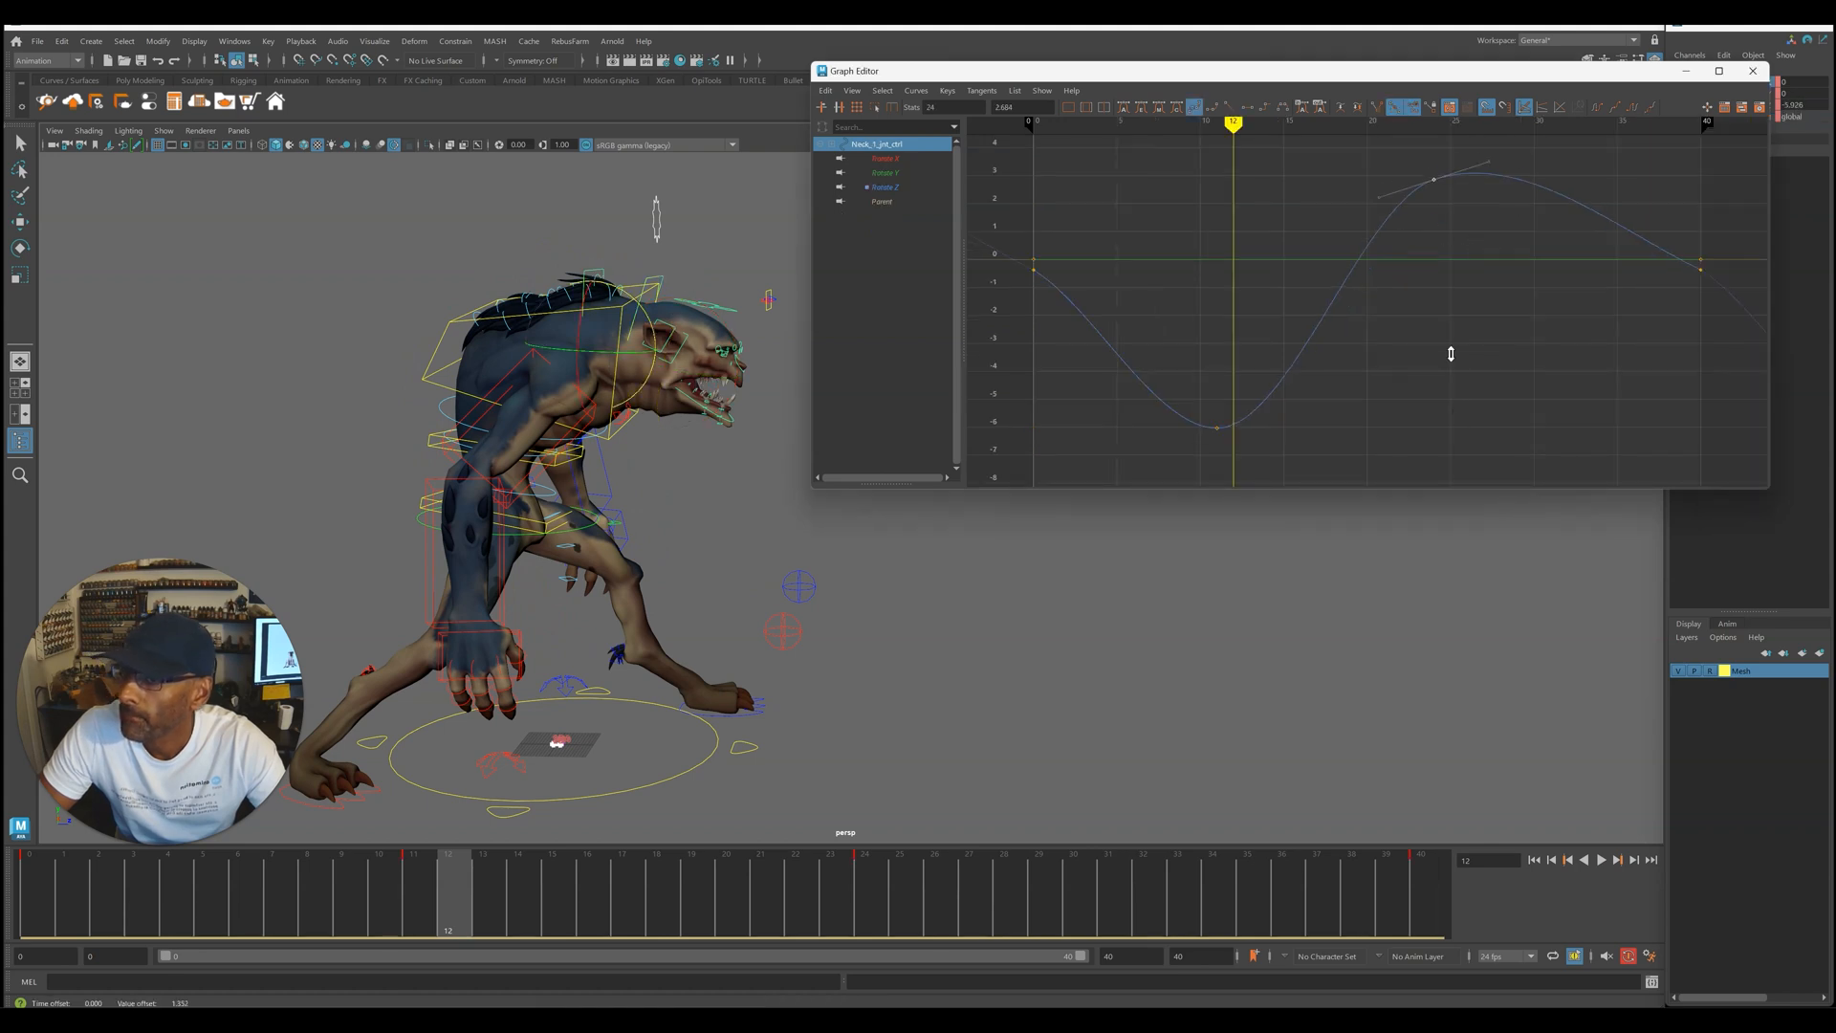
pyautogui.hotkey('ctrl', 'z')
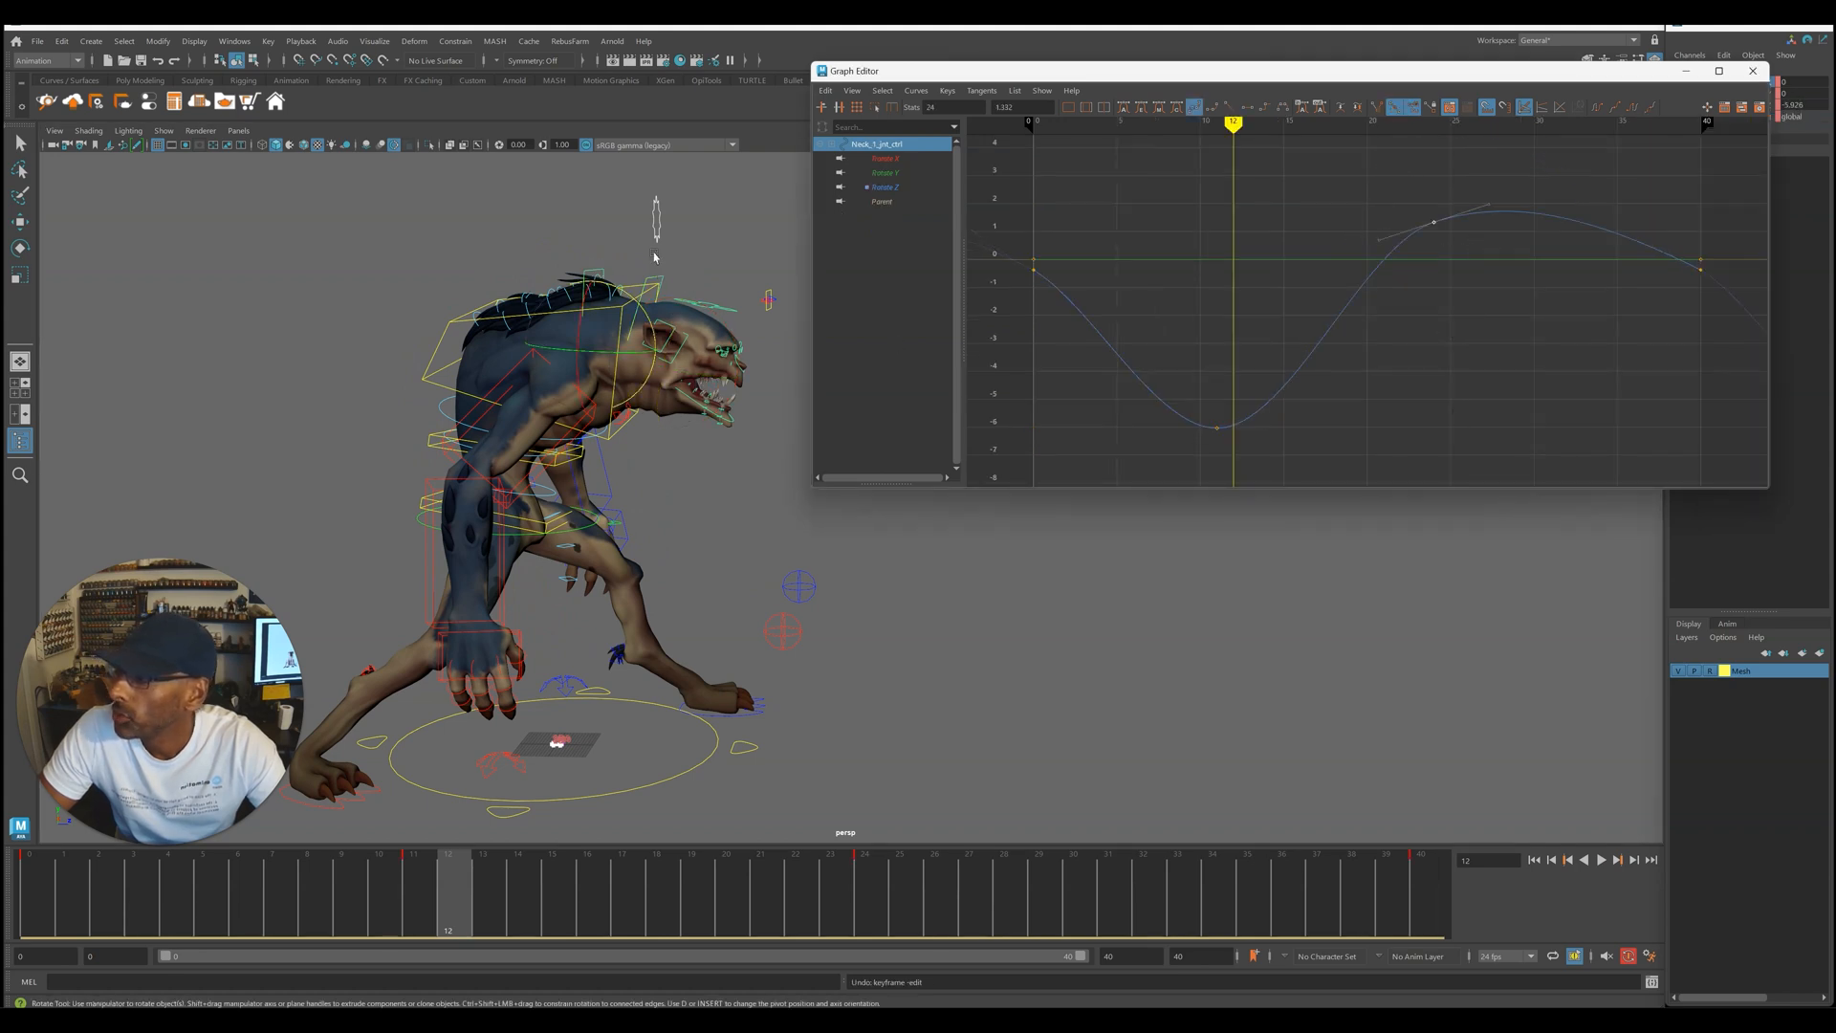
# - Raise the frame 24 Rotate Z keys of both neck controls to about 5 and play back the cycle
pyautogui.click(594, 275)
pyautogui.press('w')
pyautogui.keyDown('shift'); pyautogui.click(660, 280); pyautogui.keyUp('shift')
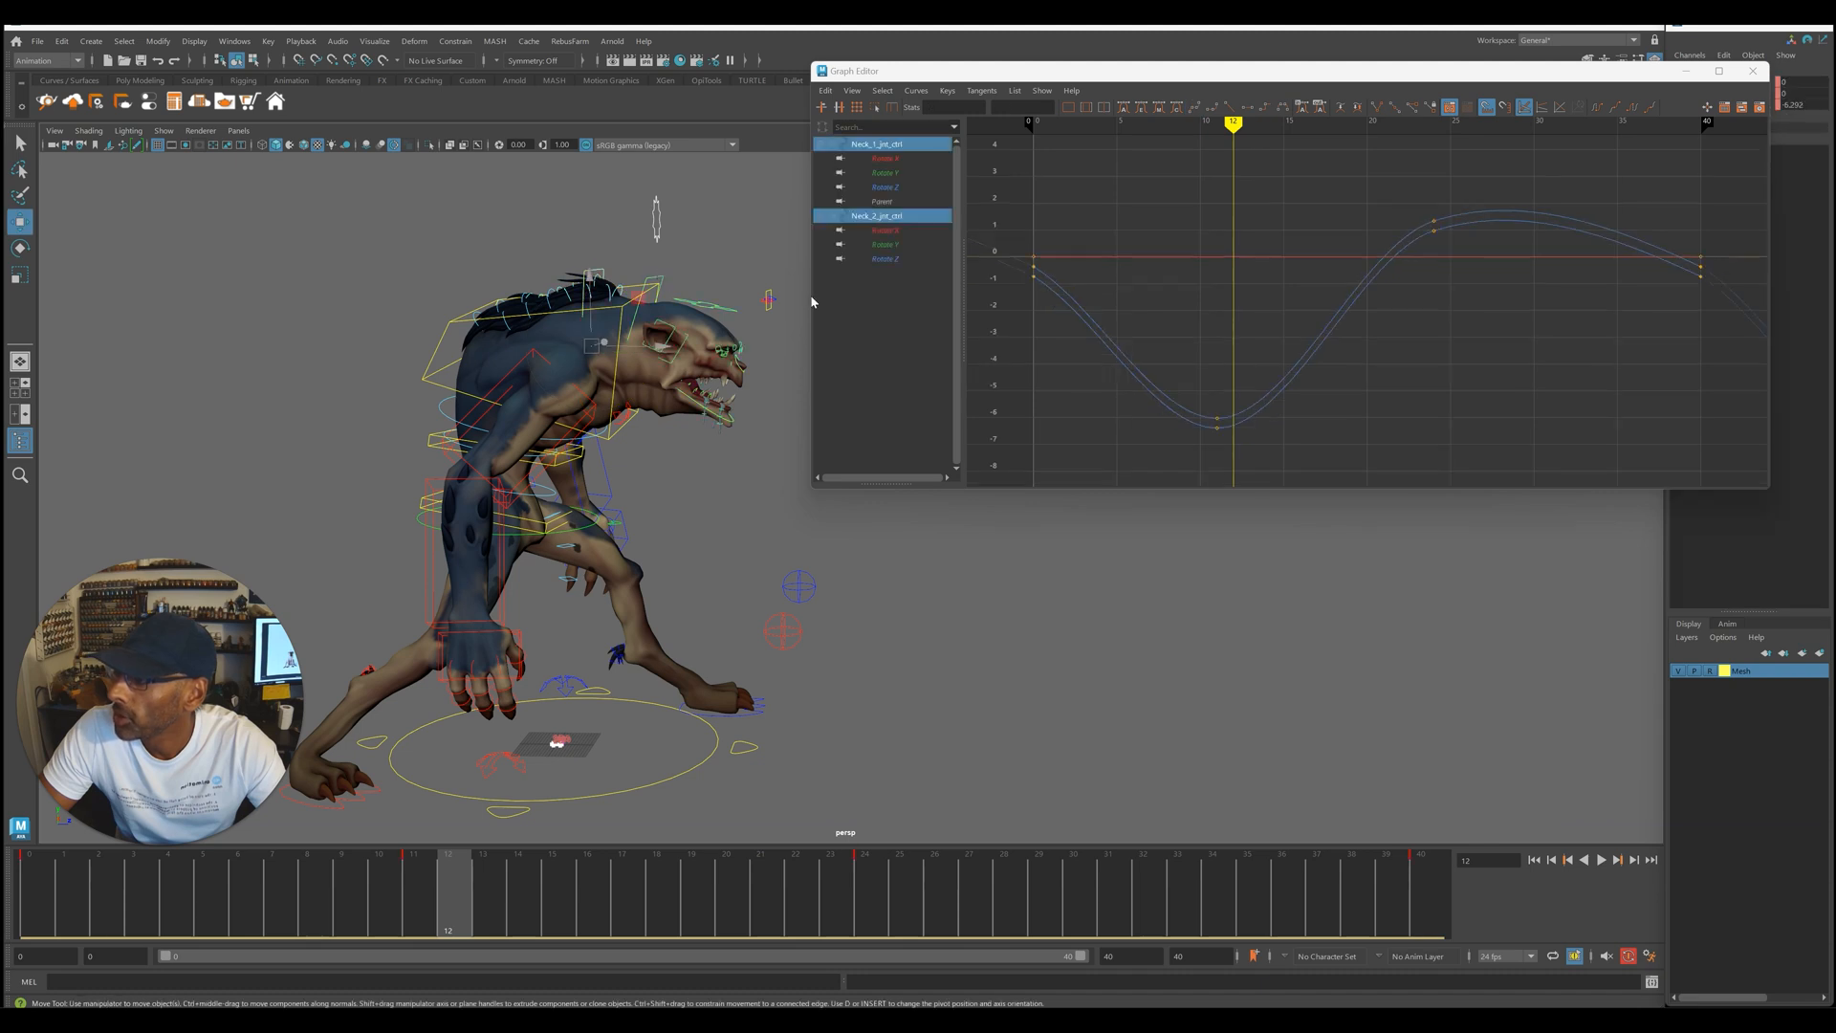
pyautogui.press('f')
pyautogui.keyDown('shift'); pyautogui.moveTo(1437, 318); pyautogui.dragTo(1435, 258, button='middle'); pyautogui.keyUp('shift')
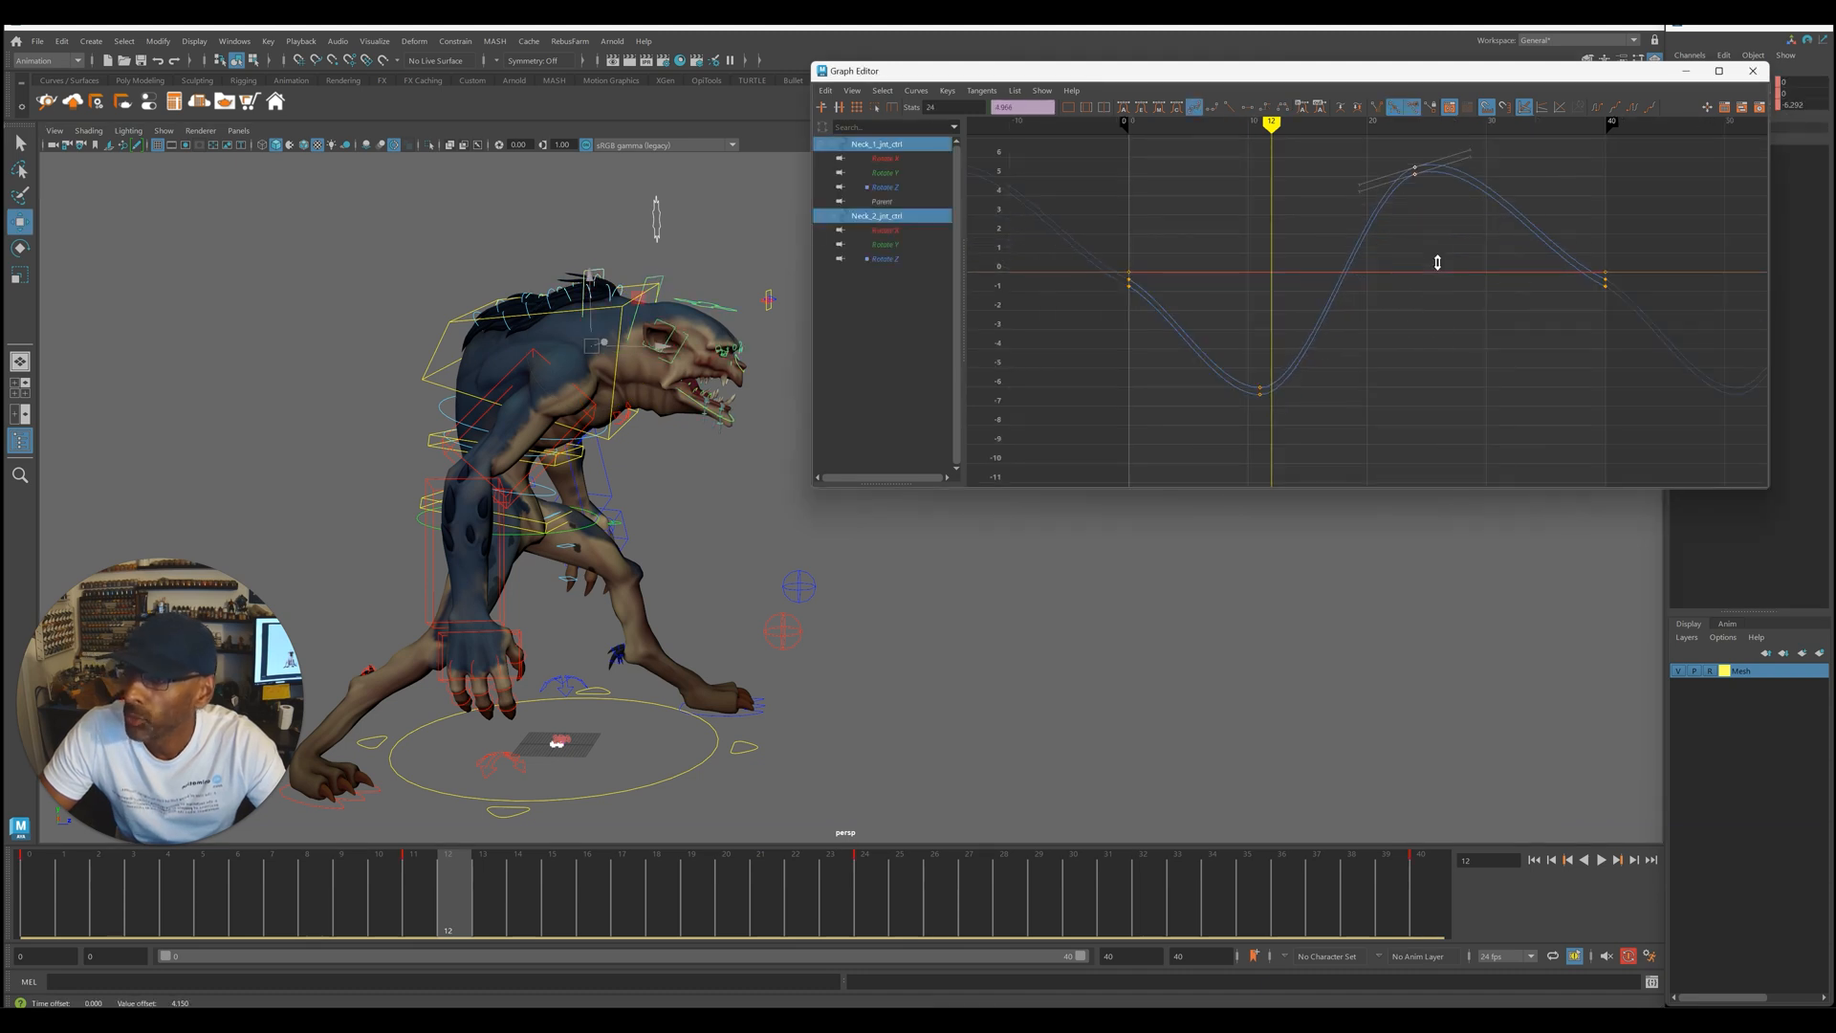
pyautogui.hotkey('alt', 'v')
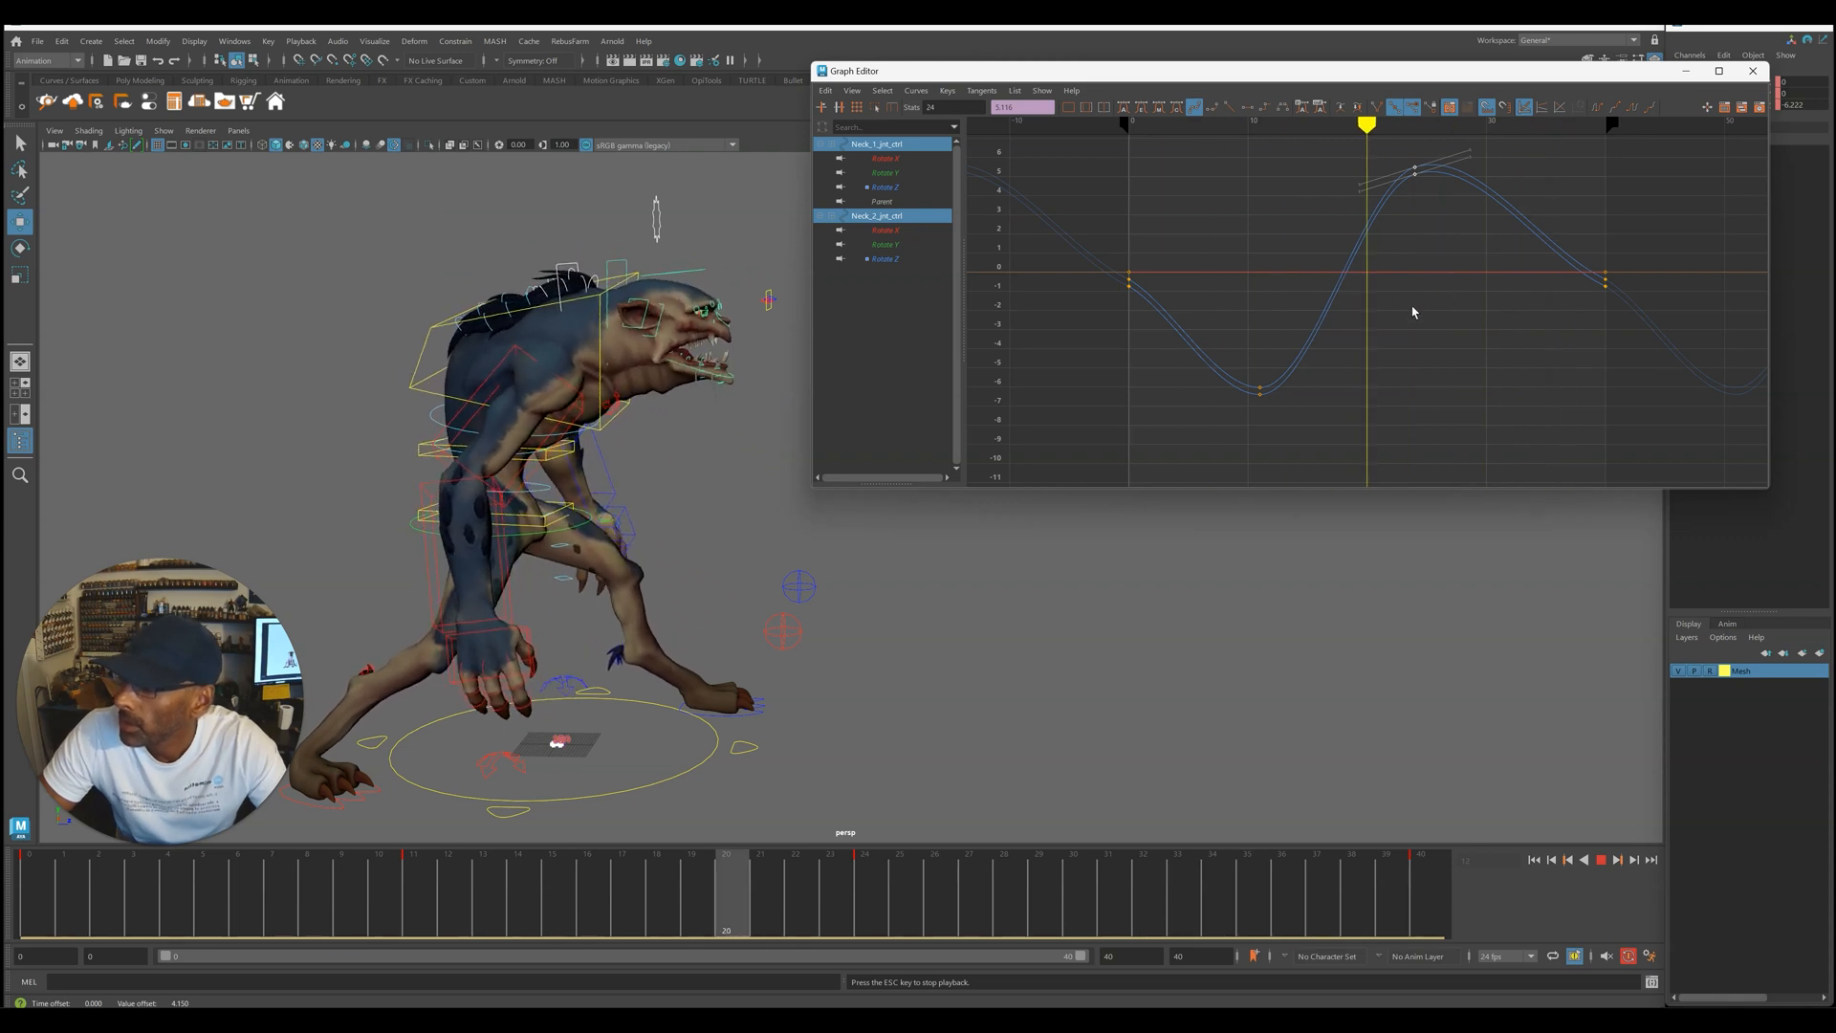
pyautogui.hotkey('alt', 'v')
# - Delete both neck controls' frame 24 keys, move their frame 11 keys to frame 20, and play back the cycle
pyautogui.press('Delete')
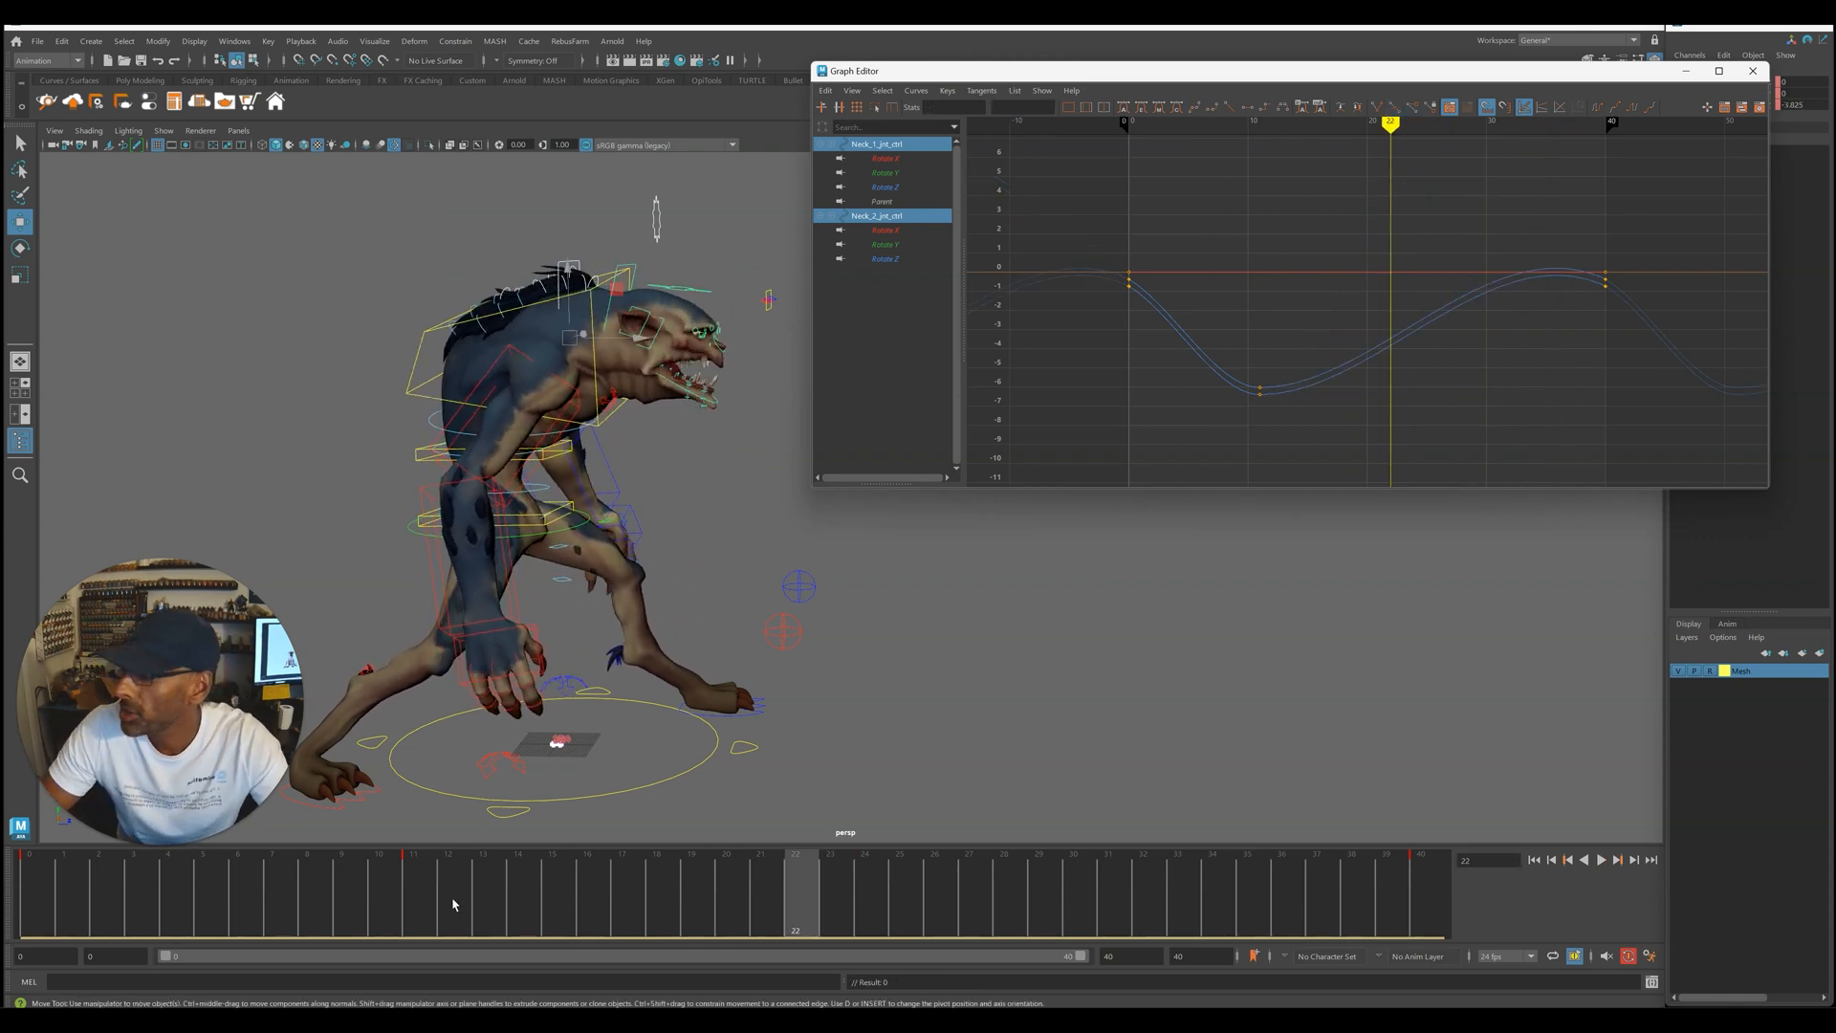
pyautogui.keyDown('shift'); pyautogui.click(422, 907); pyautogui.keyUp('shift')
pyautogui.moveTo(422, 914); pyautogui.dragTo(745, 912)
pyautogui.hotkey('alt', 'v')
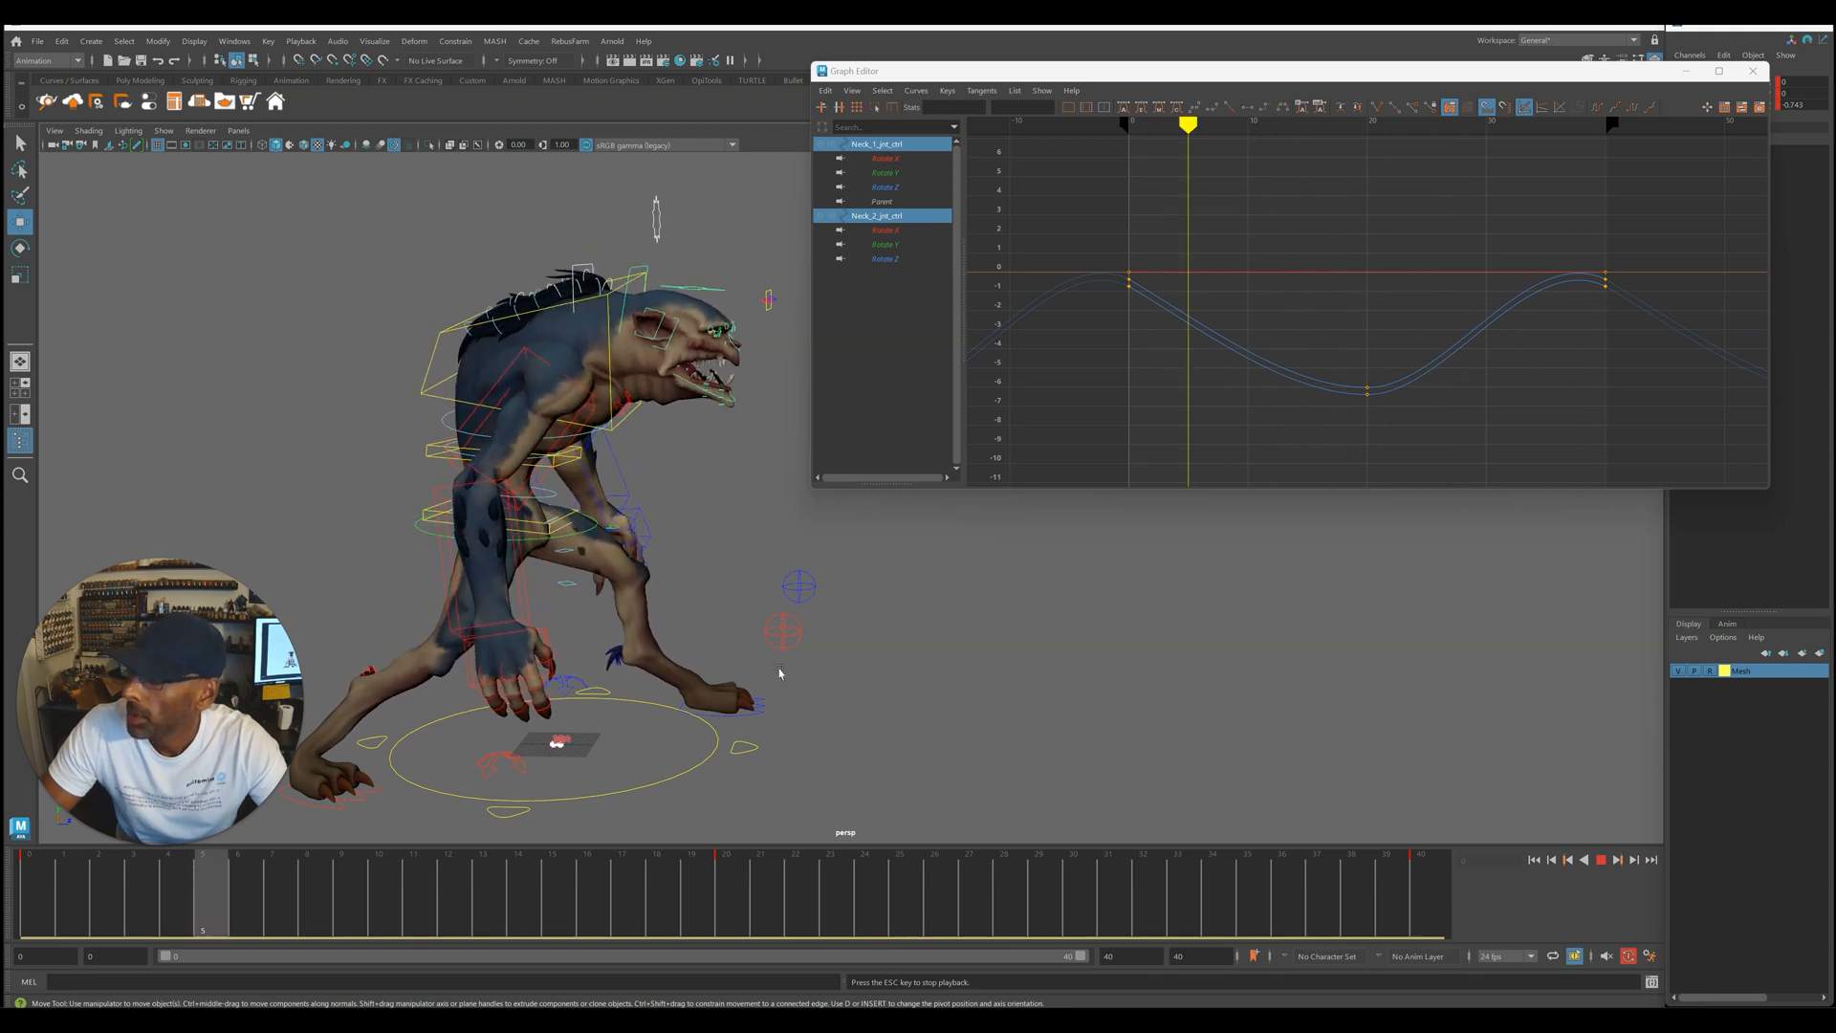
pyautogui.press('Escape')
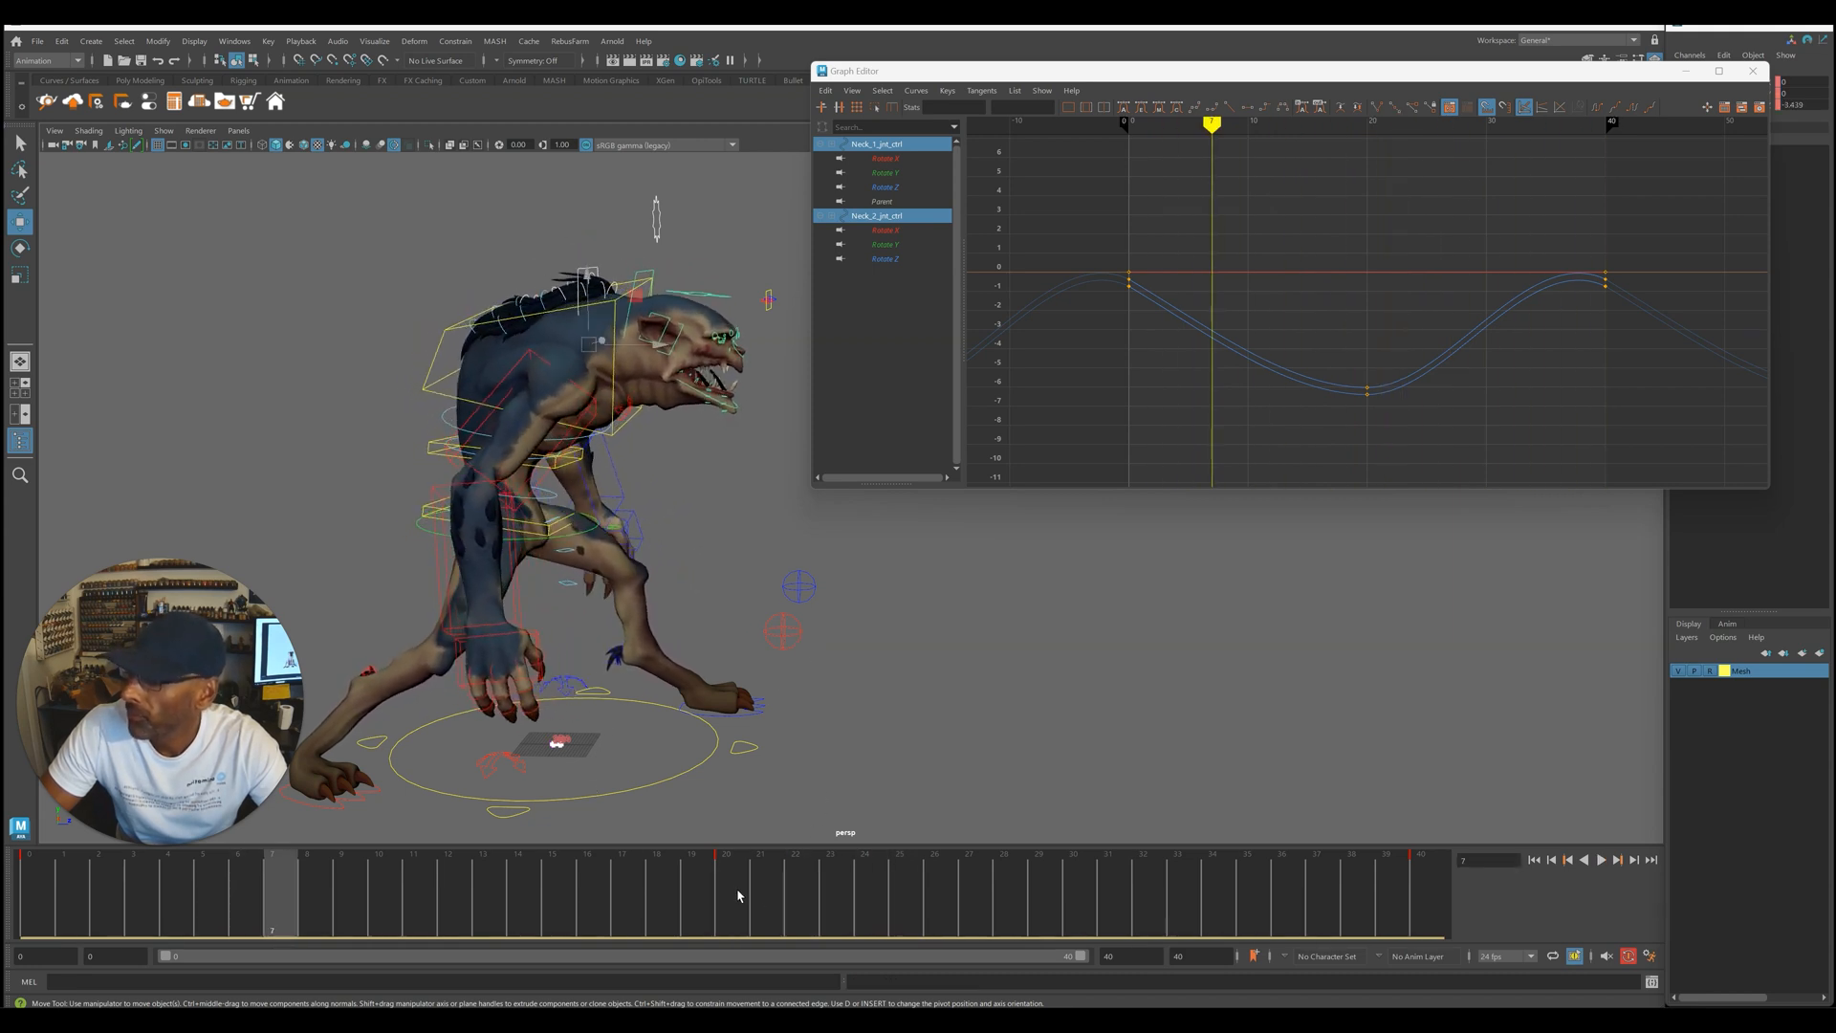
# - Flatten the tangents of all keys on both neck controls and review the playback
pyautogui.moveTo(1067, 220); pyautogui.dragTo(1696, 451)
pyautogui.hotkey('alt', 'v')
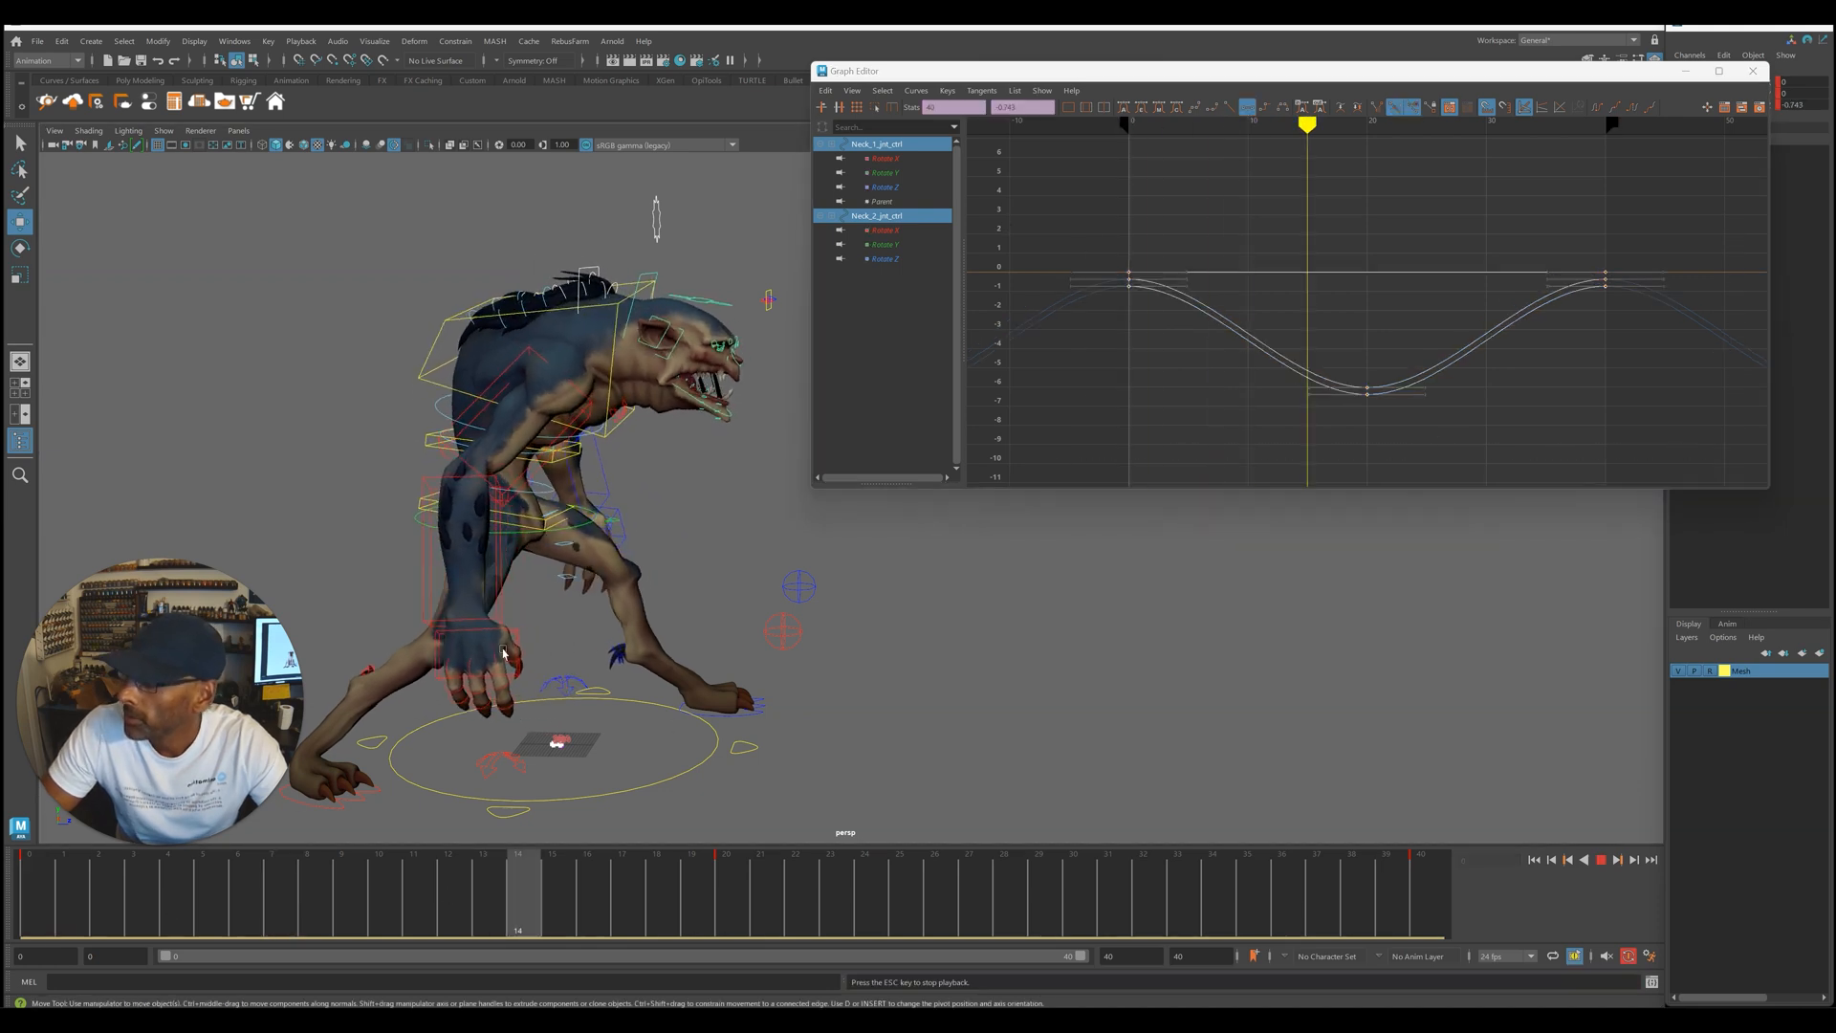
pyautogui.click(327, 933)
# - At frame 11, rotate both neck controls down to a Rotate Z of about -7.5 and play back the cycle
pyautogui.moveTo(326, 933); pyautogui.dragTo(417, 933)
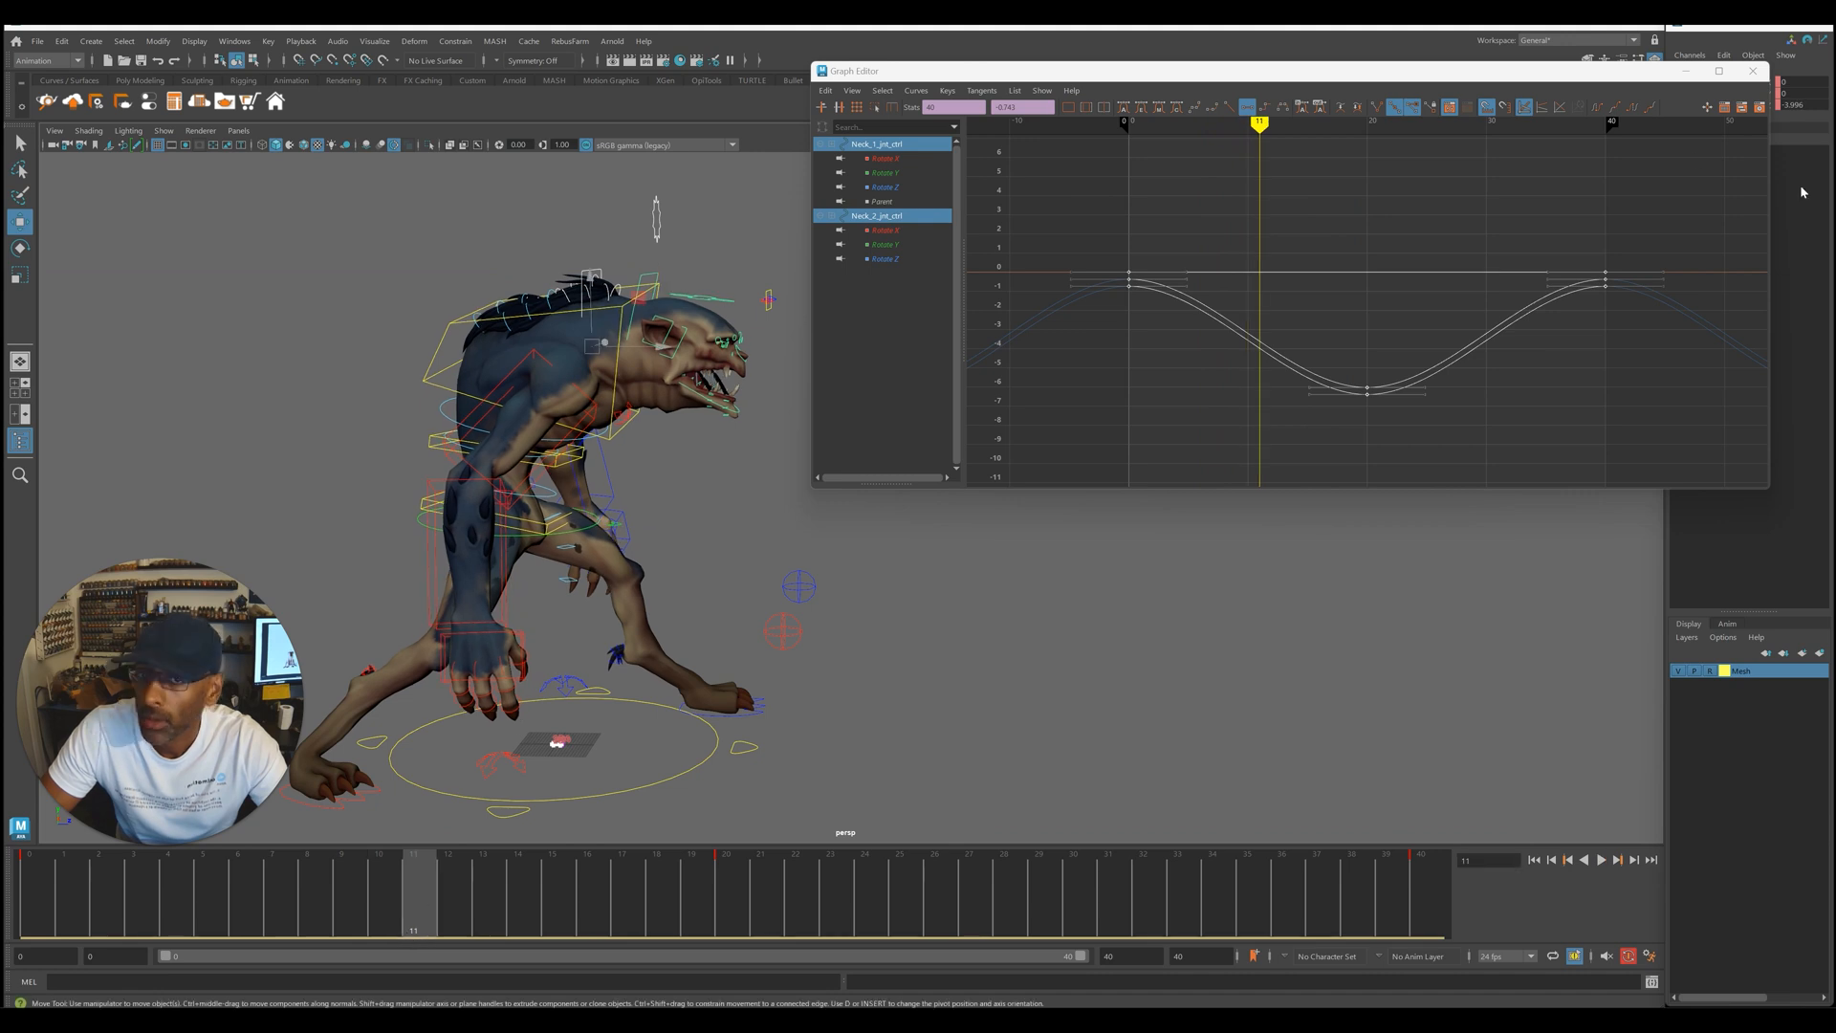
pyautogui.moveTo(1611, 79); pyautogui.dragTo(1536, 67)
pyautogui.click(1763, 104)
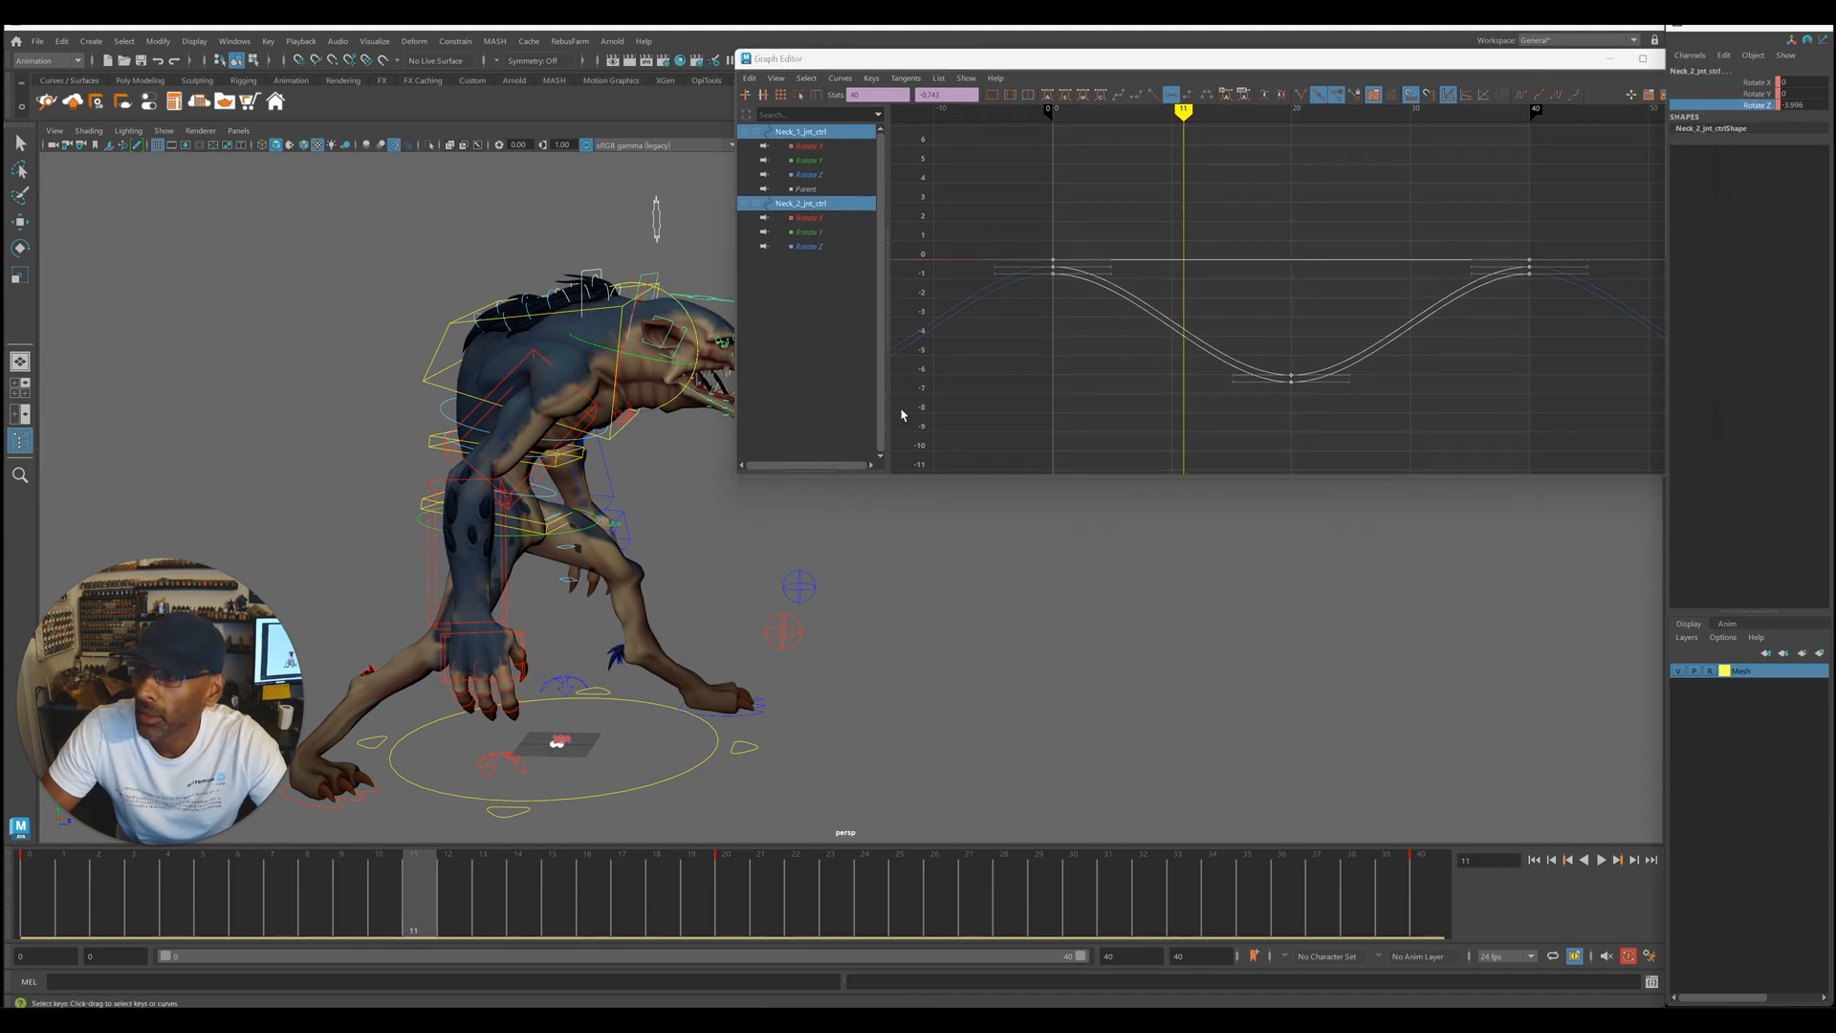
pyautogui.moveTo(693, 329); pyautogui.dragTo(694, 329, button='middle')
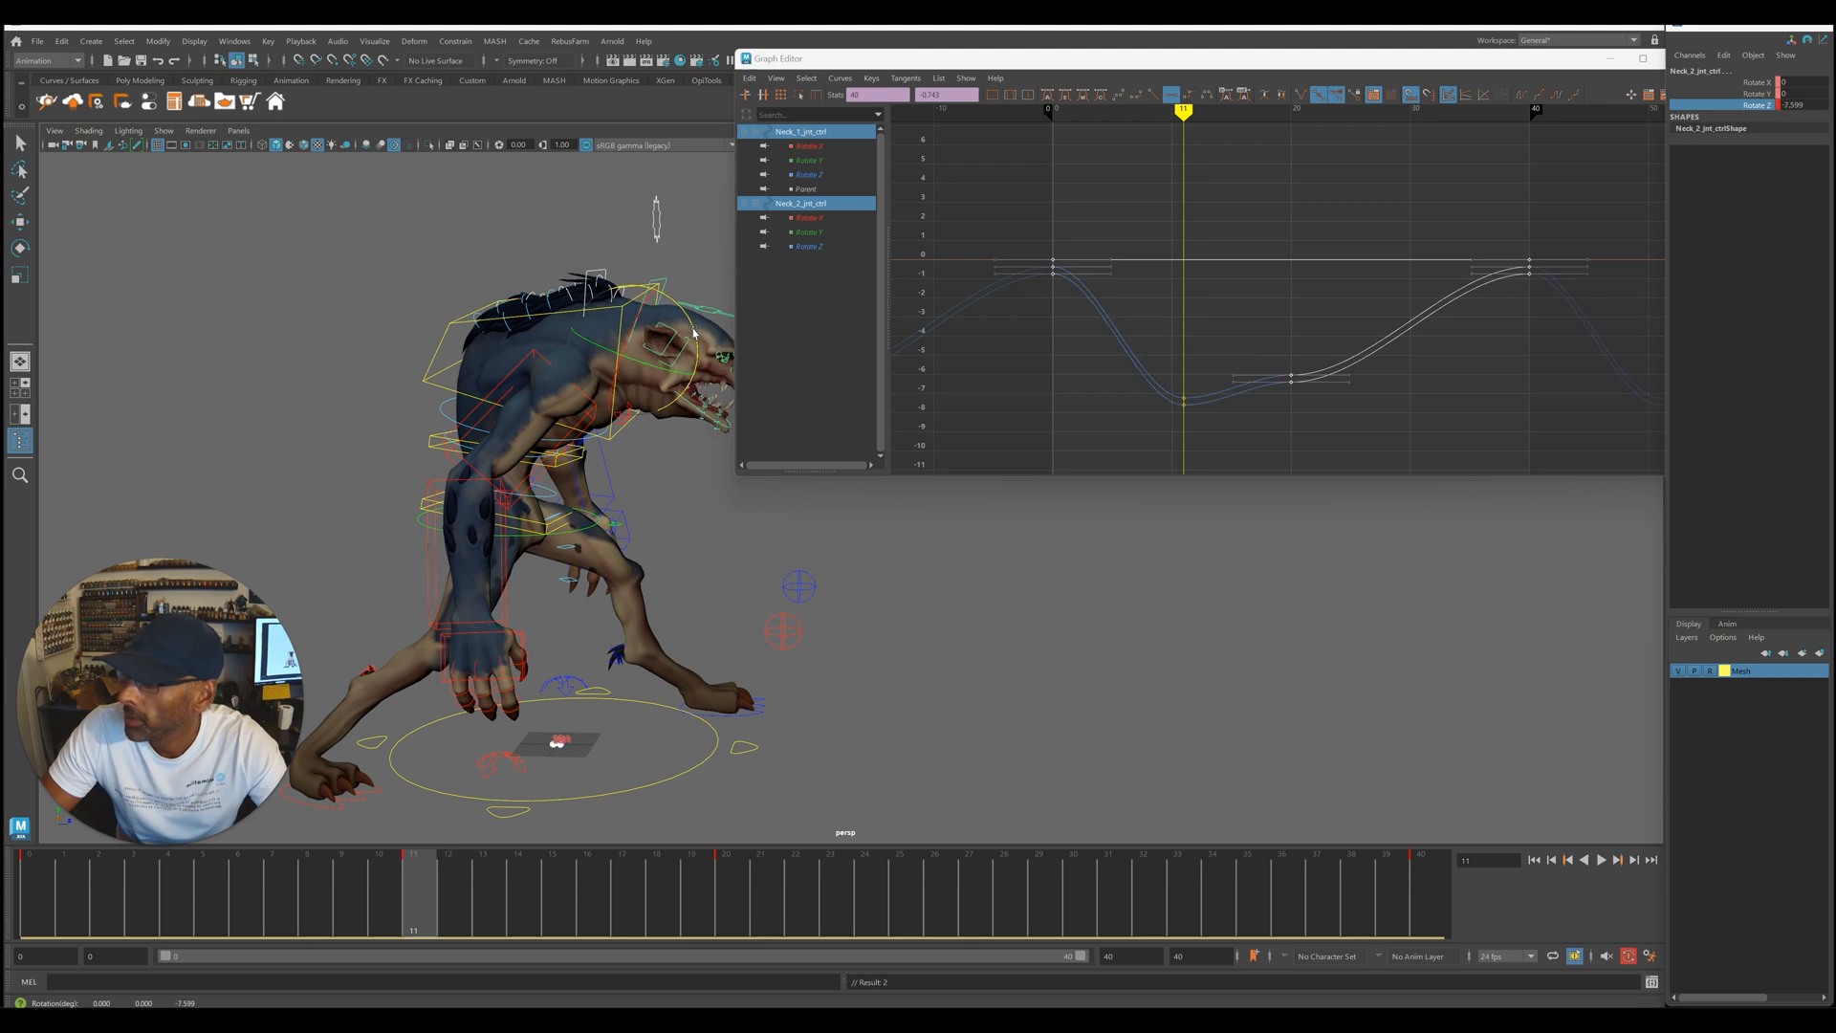
pyautogui.moveTo(400, 899); pyautogui.dragTo(13, 927)
pyautogui.hotkey('alt', 'v')
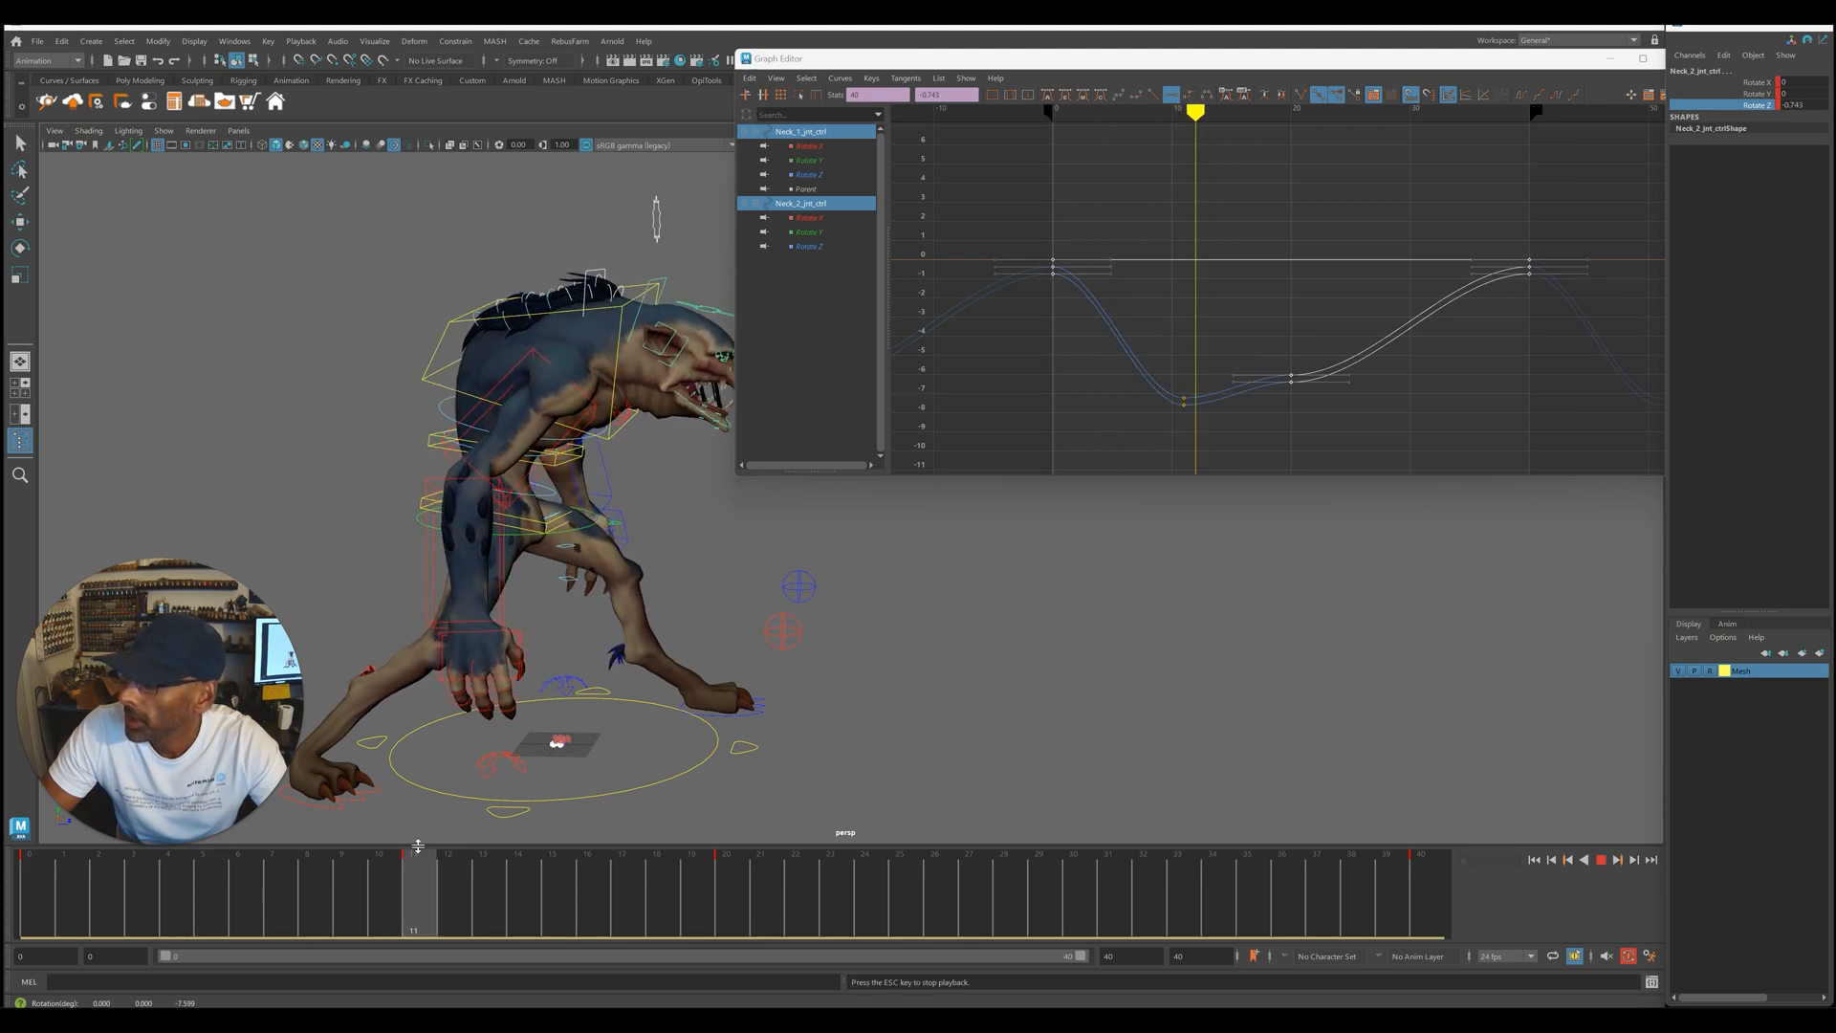
pyautogui.press('Escape')
# - Move both neck controls' frame 20 keys to frame 30, raise their Rotate Z to about 3, and check the playback
pyautogui.click(1319, 407)
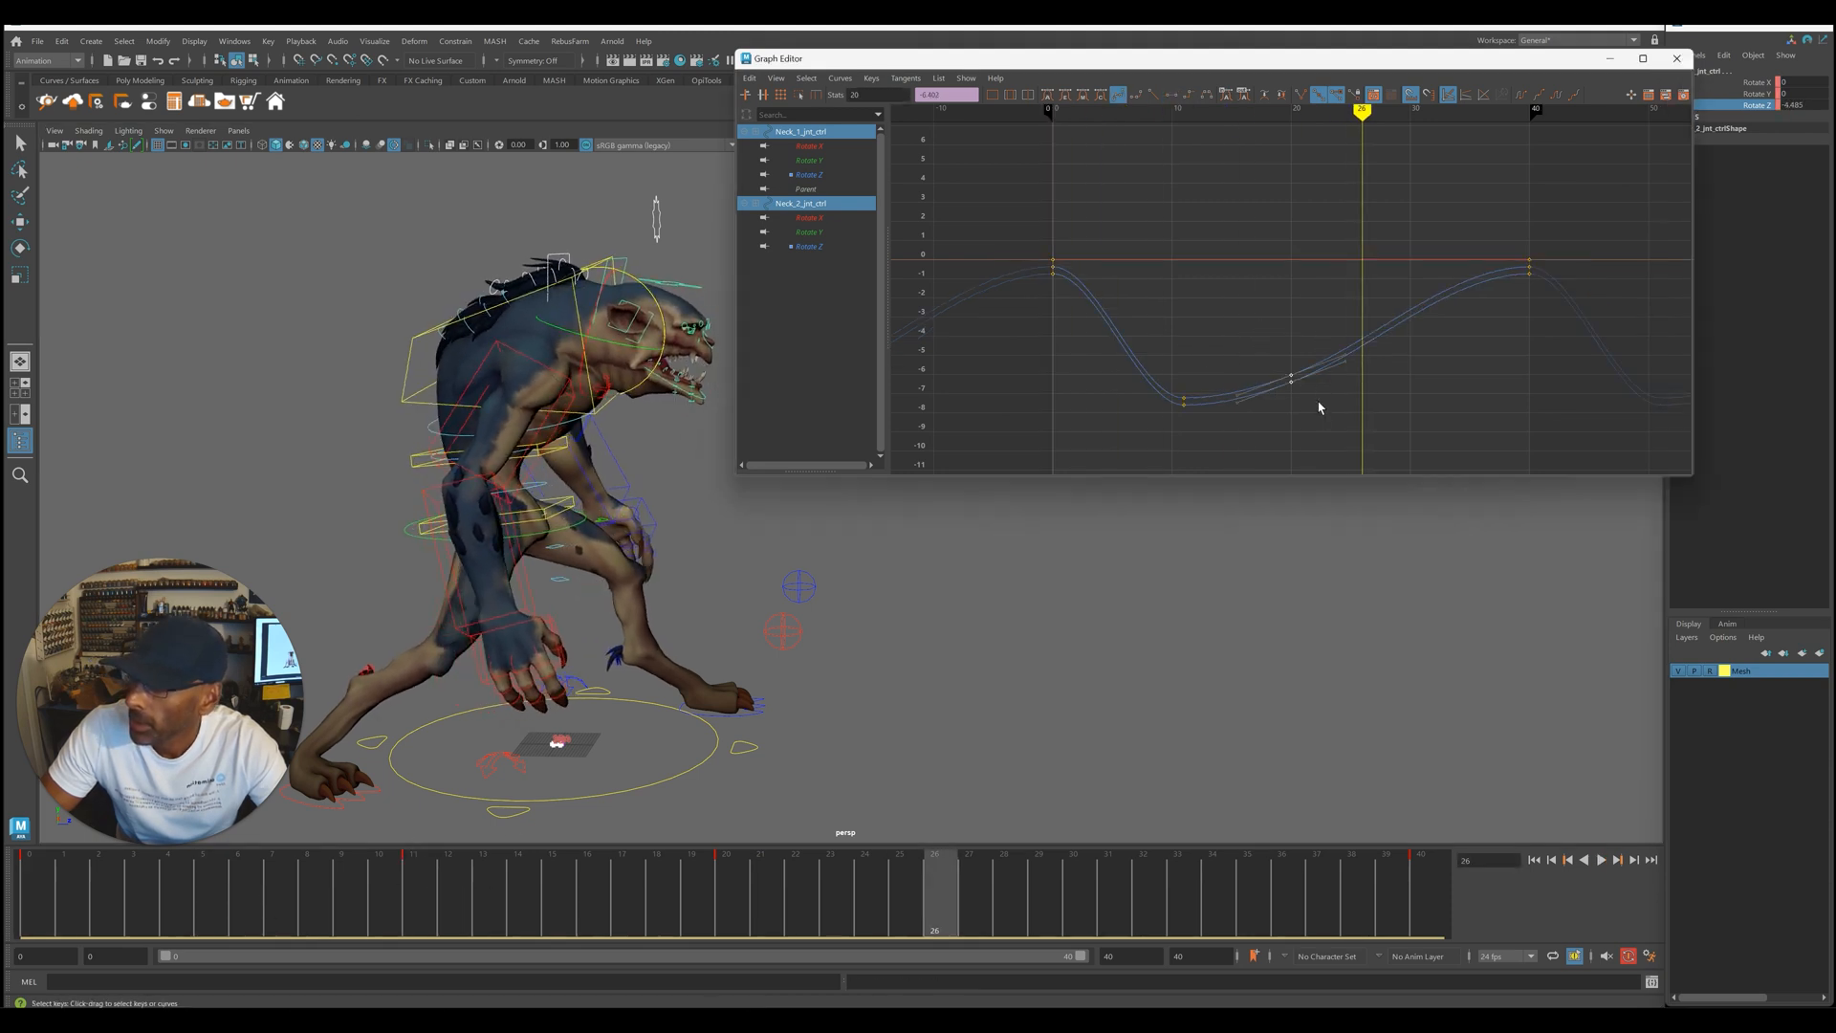
pyautogui.moveTo(292, 906); pyautogui.dragTo(1078, 927)
pyautogui.moveTo(872, 906); pyautogui.dragTo(176, 852)
pyautogui.hotkey('alt', 'v')
pyautogui.click(1453, 429)
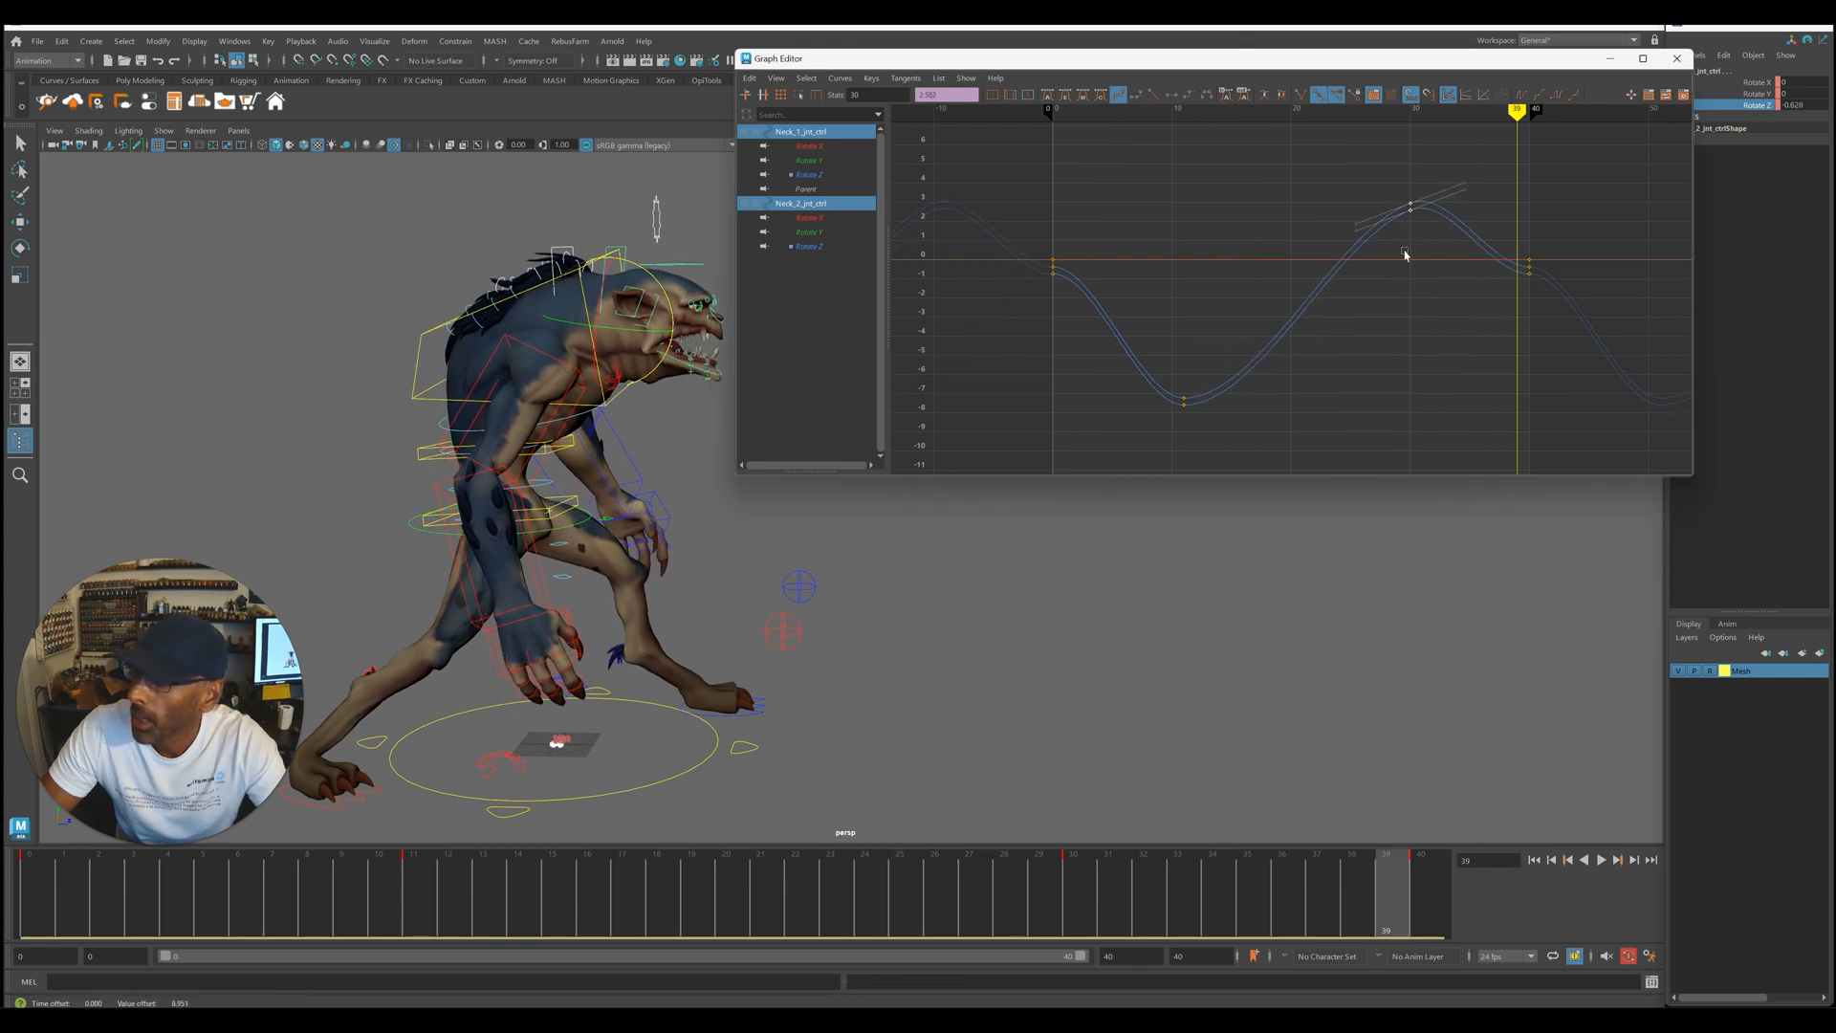
pyautogui.hotkey('alt', 'v')
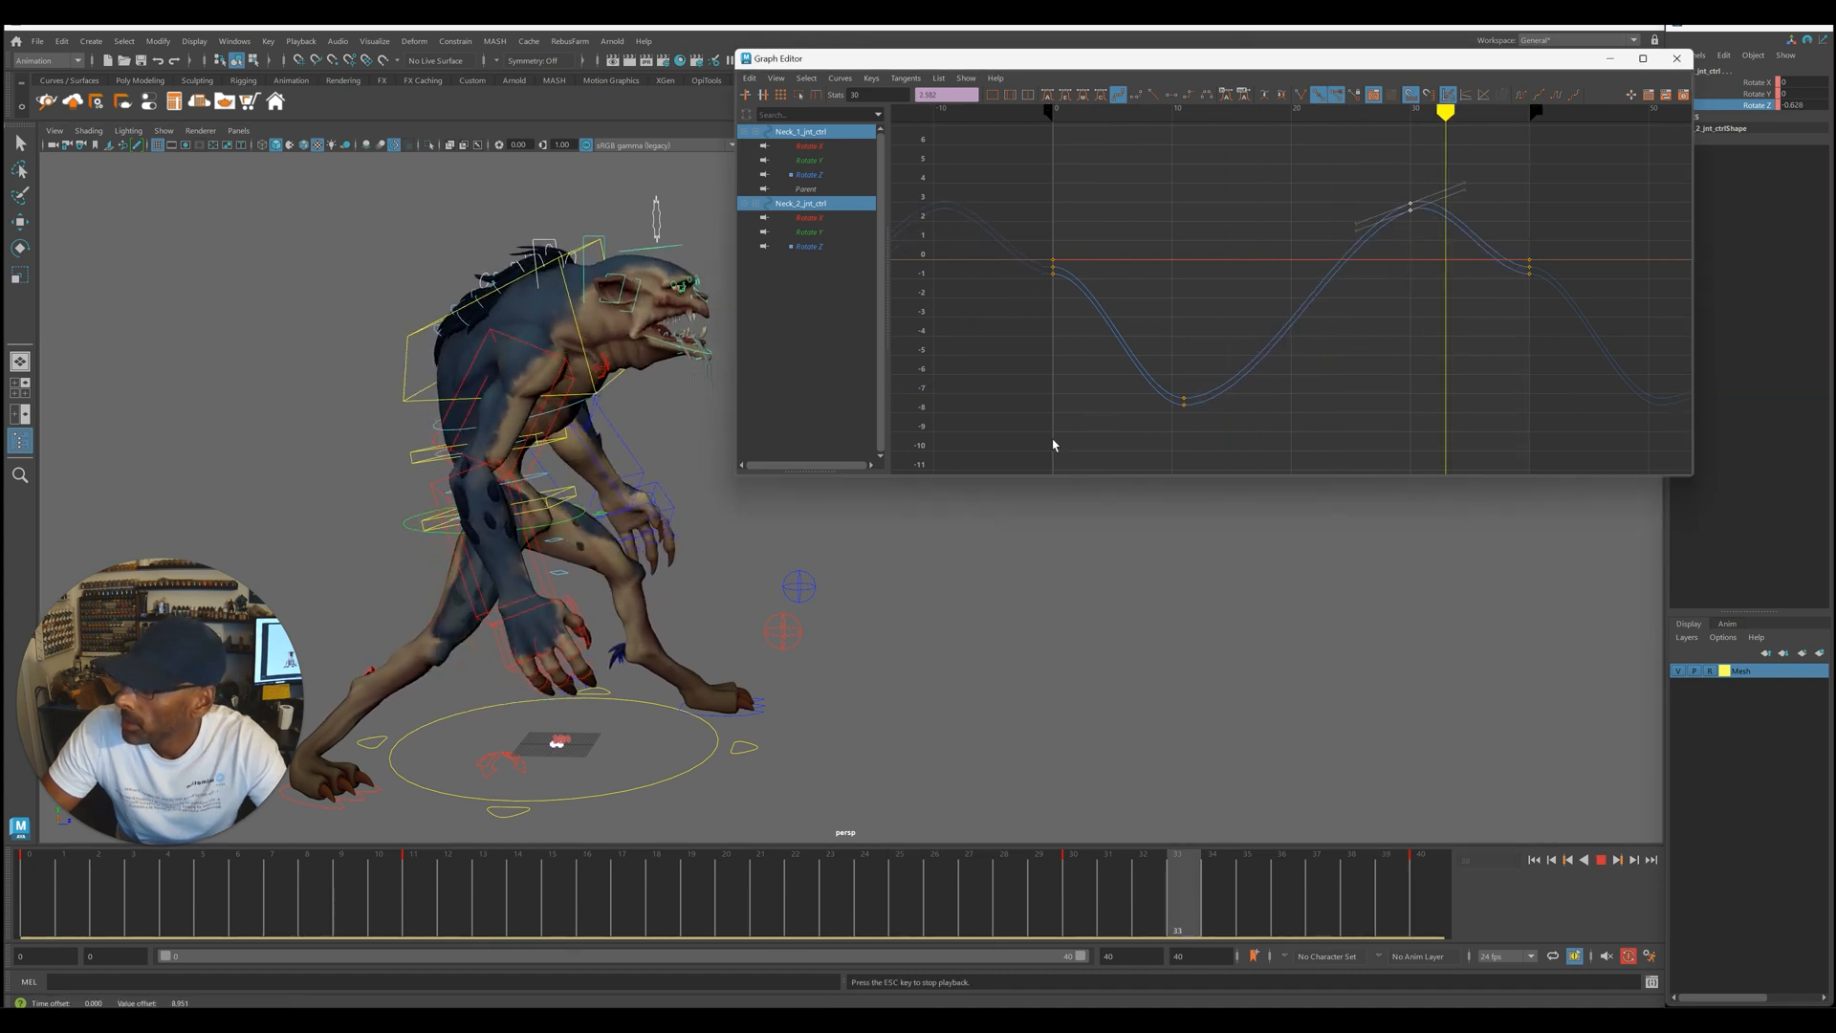
pyautogui.press('Escape')
# - Apply spline tangents to all keys of both neck controls and play back the cycle
pyautogui.moveTo(1008, 191); pyautogui.dragTo(1674, 435)
pyautogui.hotkey('alt', 'v')
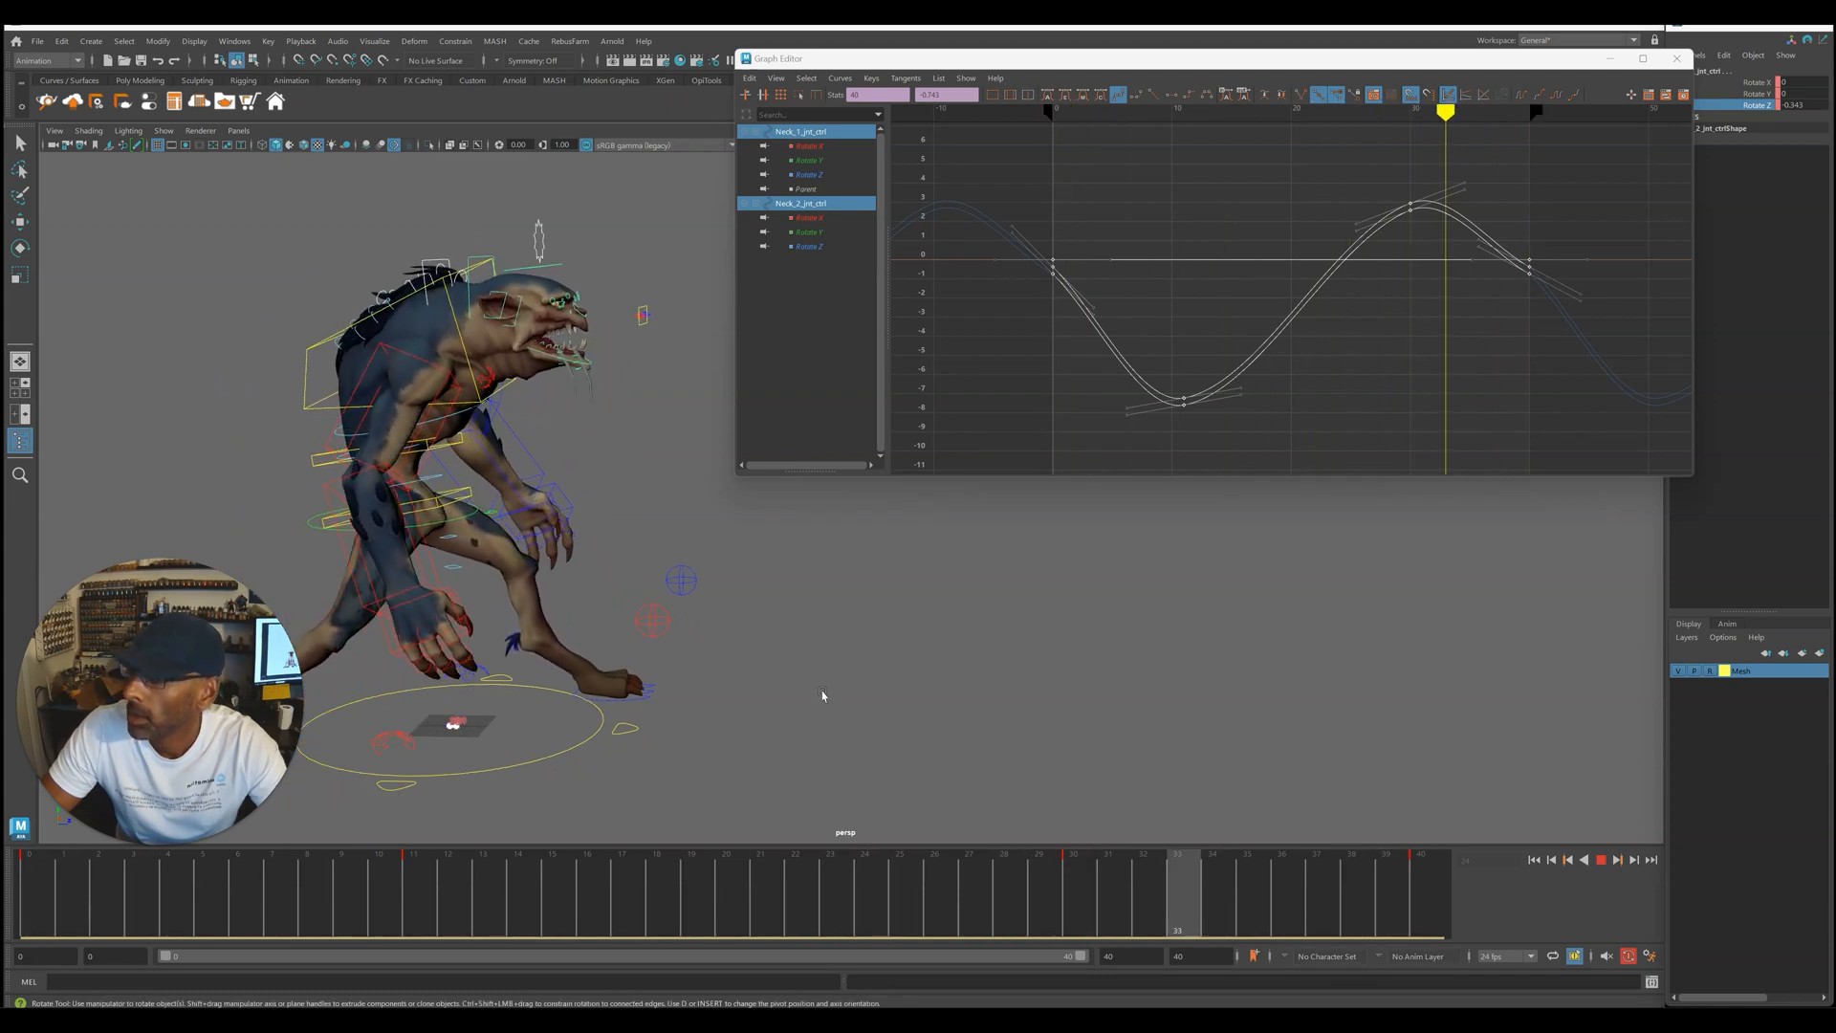
pyautogui.press('Escape')
# - Move both neck controls' frame 30 Rotate Z keys to frame 28, flatten their tangents, and play back the cycle
pyautogui.click(809, 175)
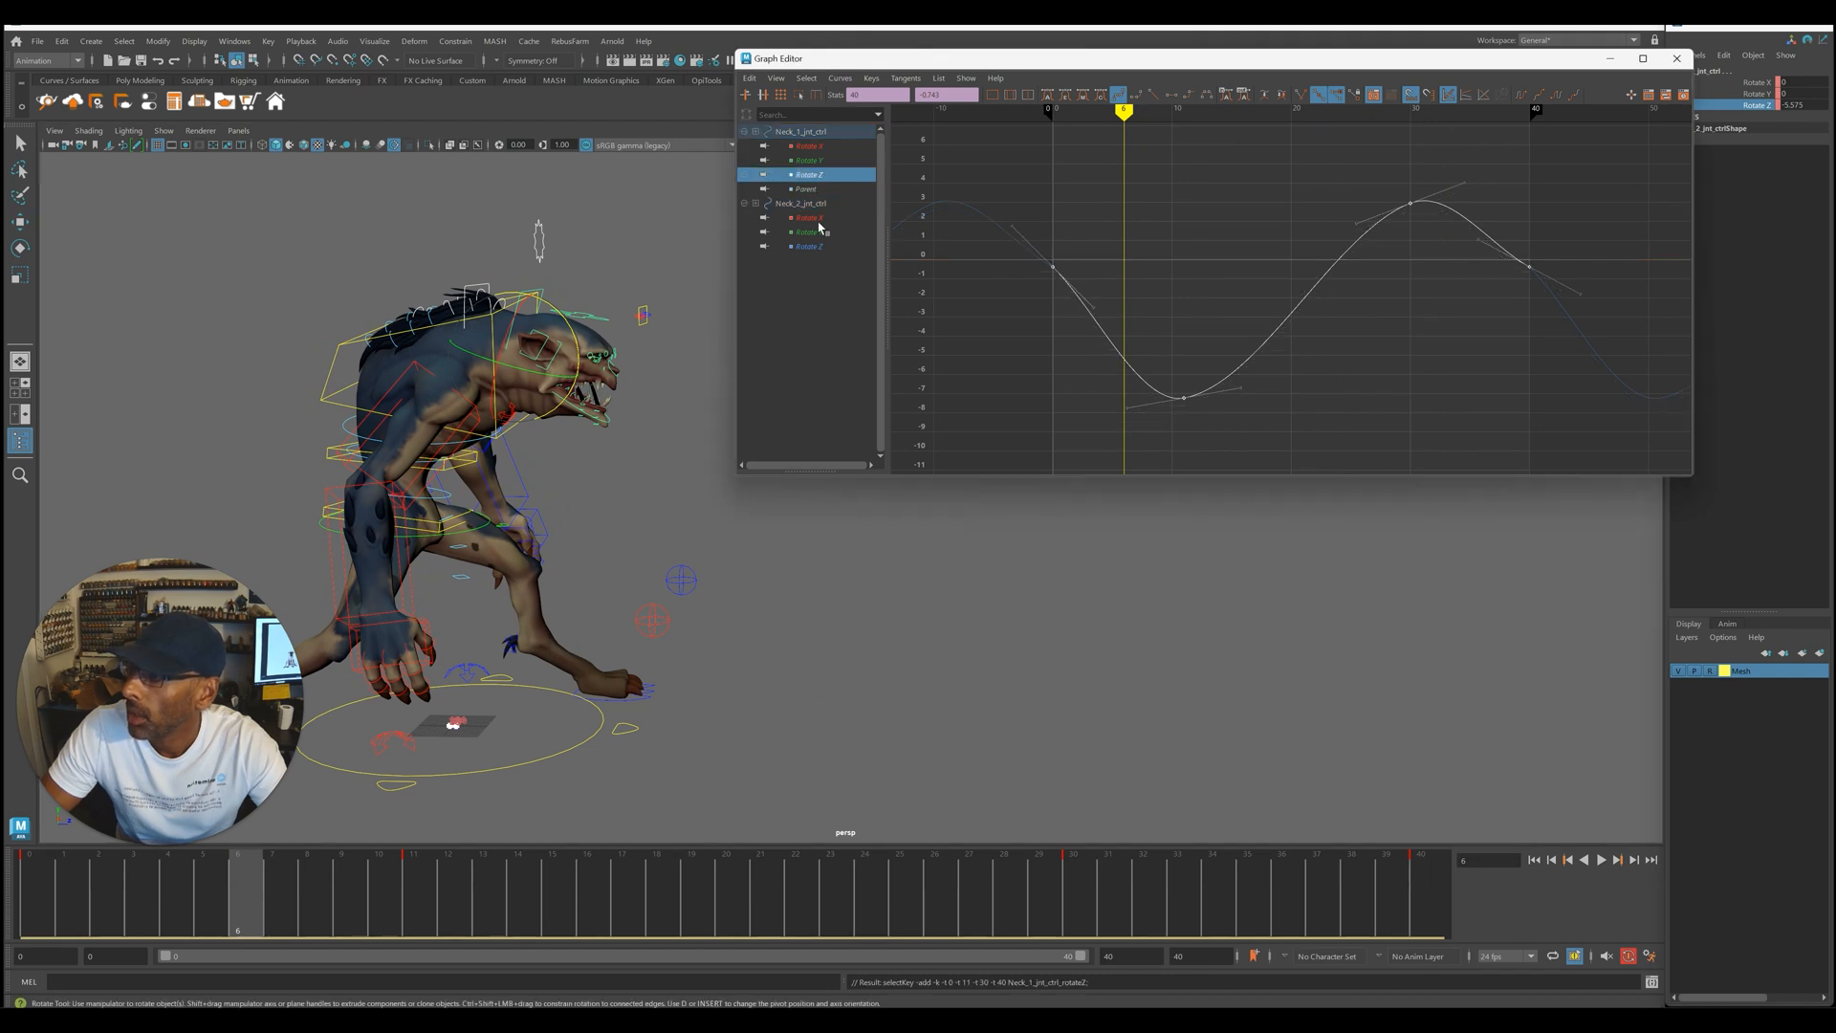
pyautogui.keyDown('ctrl'); pyautogui.click(809, 246); pyautogui.keyUp('ctrl')
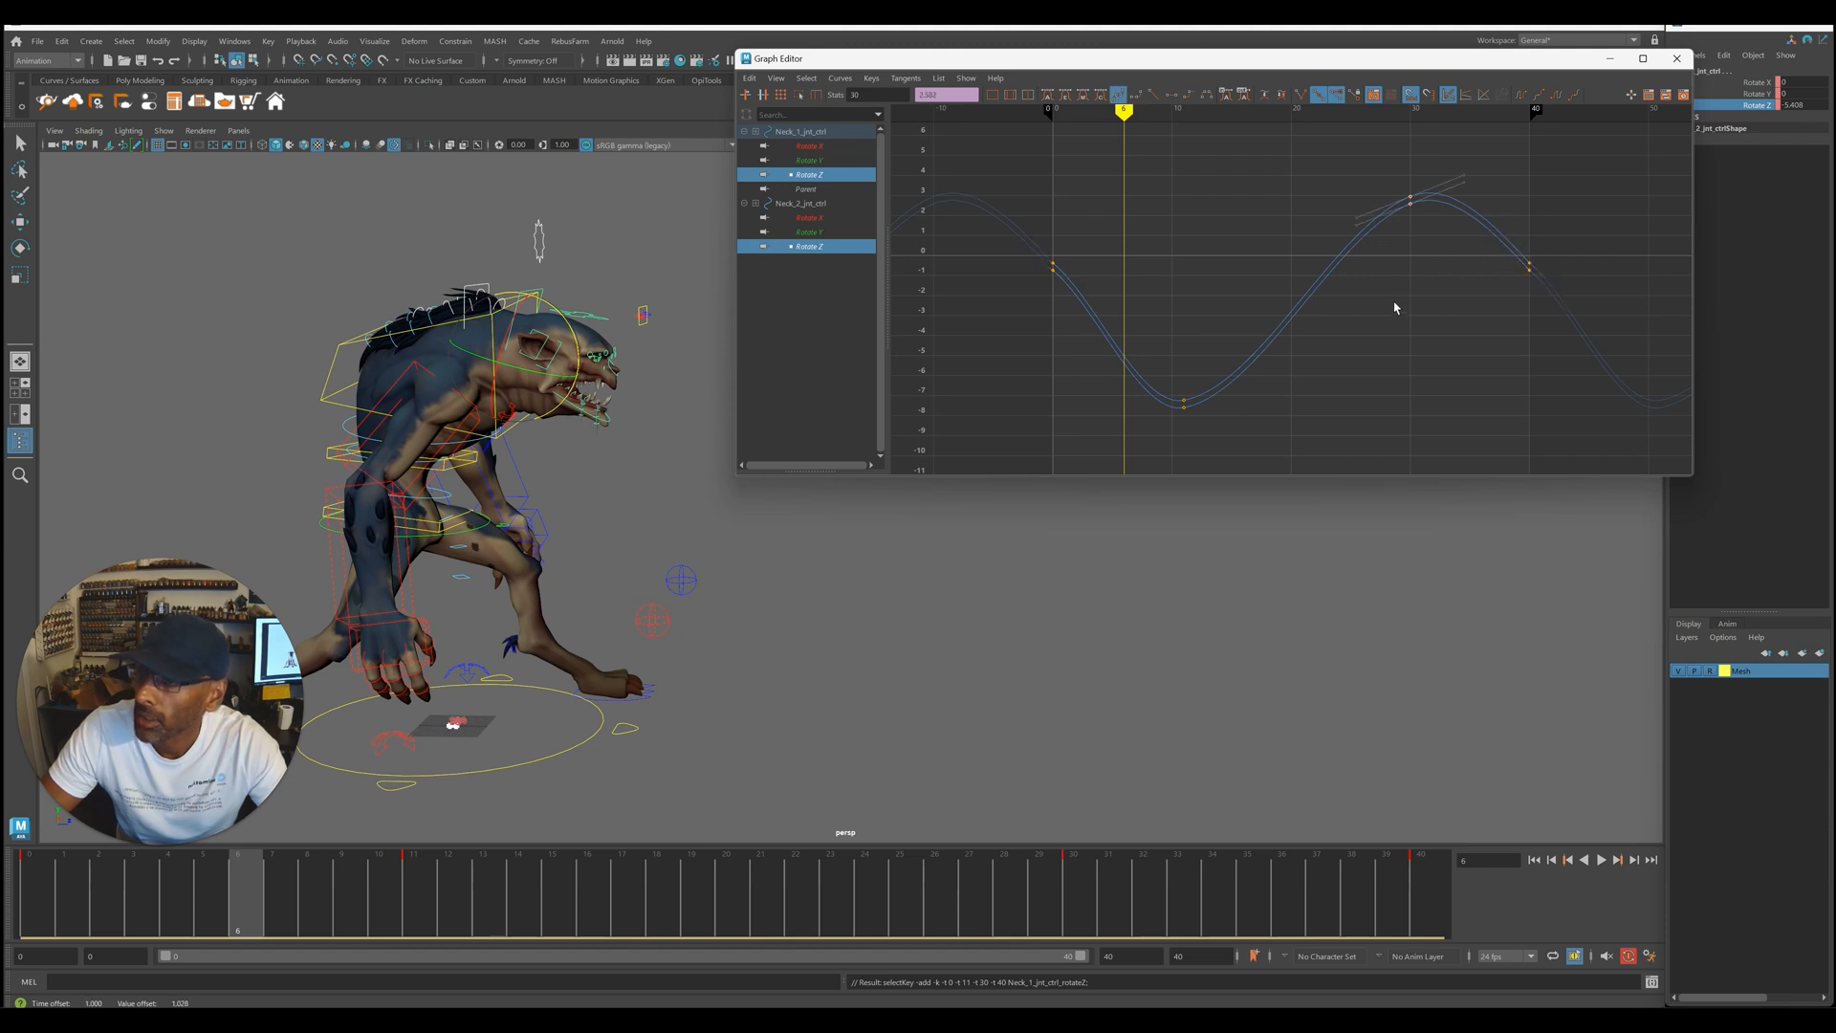
pyautogui.press('f')
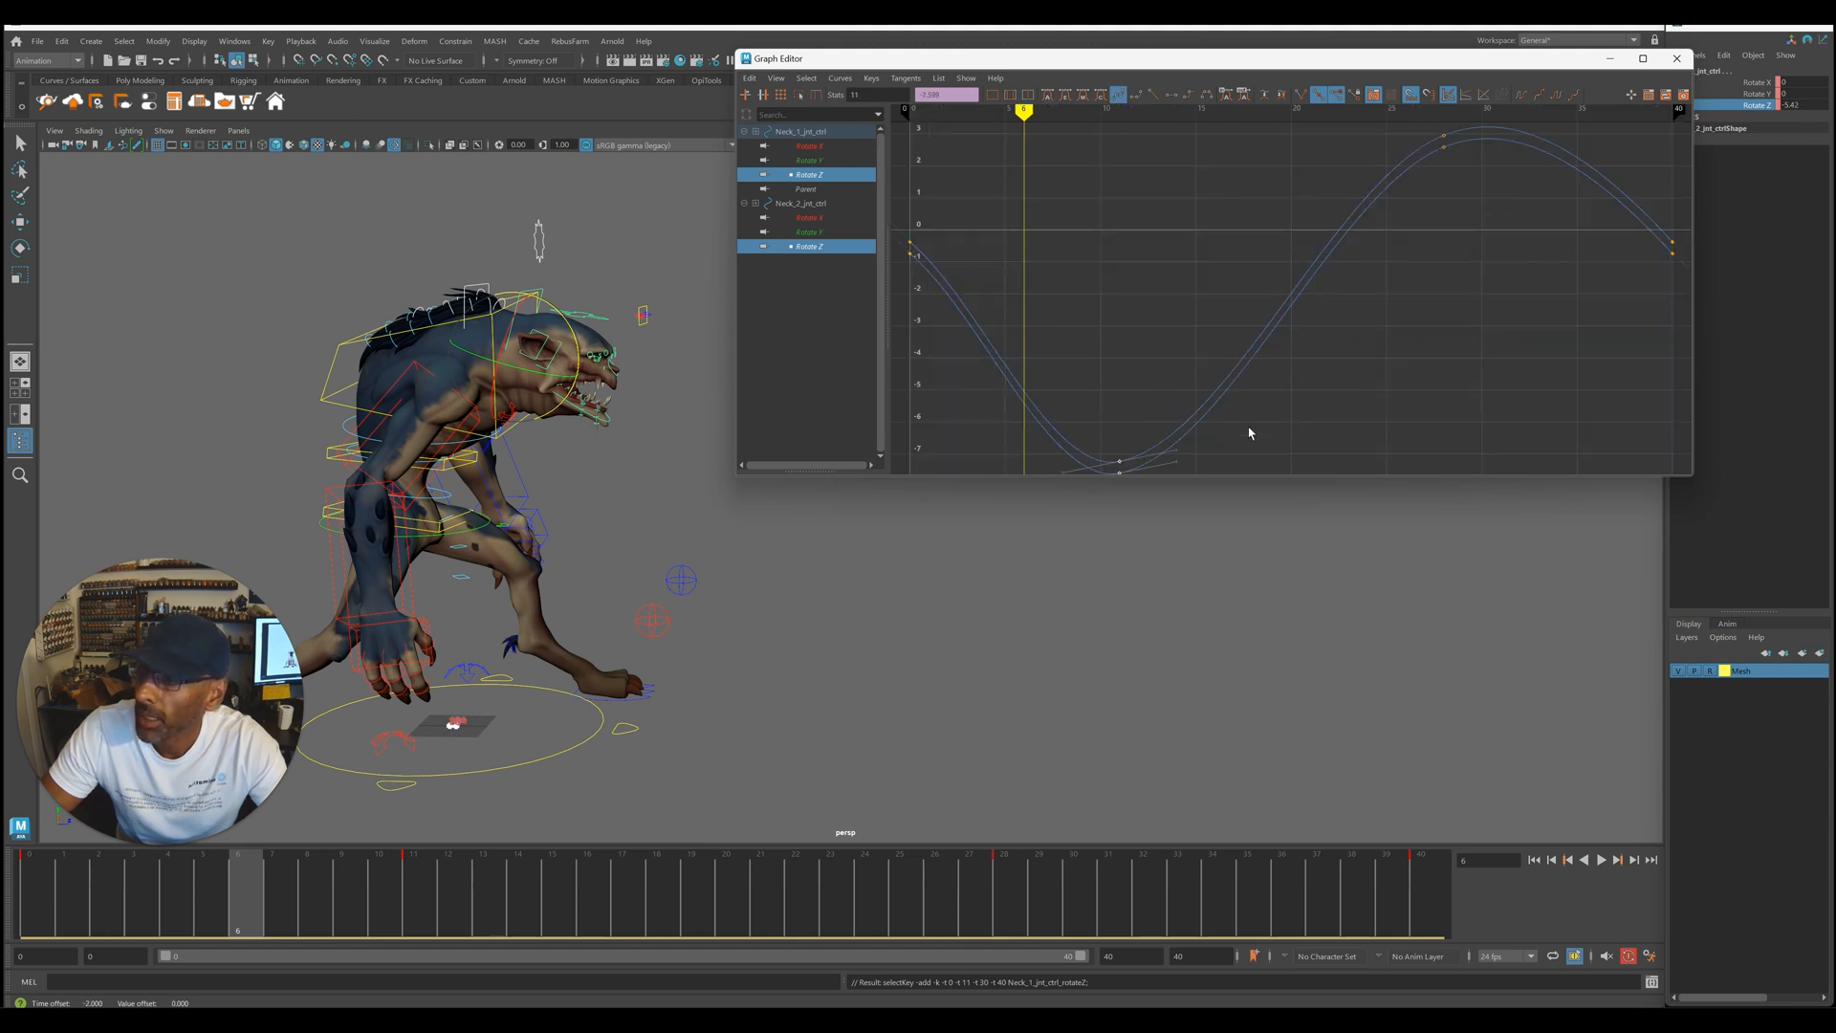
pyautogui.scroll(-1, 1414, 195)
pyautogui.scroll(-3, 1459, 224)
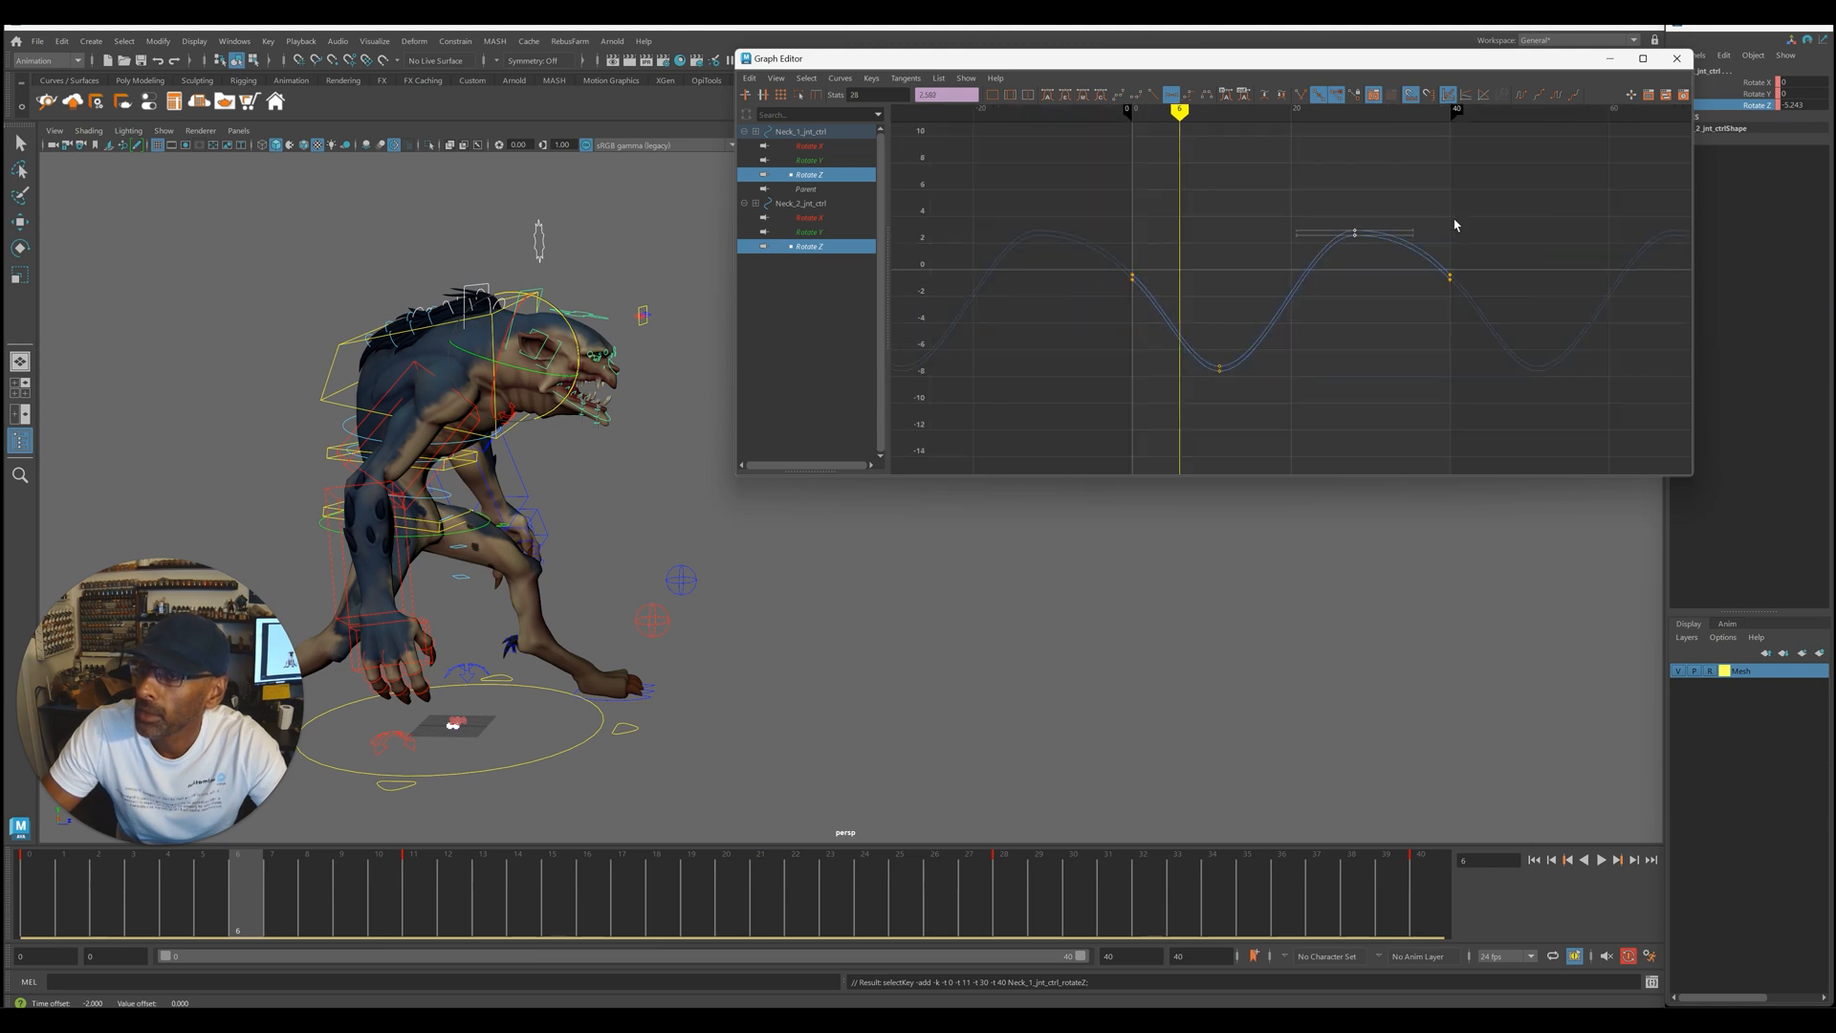
pyautogui.hotkey('alt', 'v')
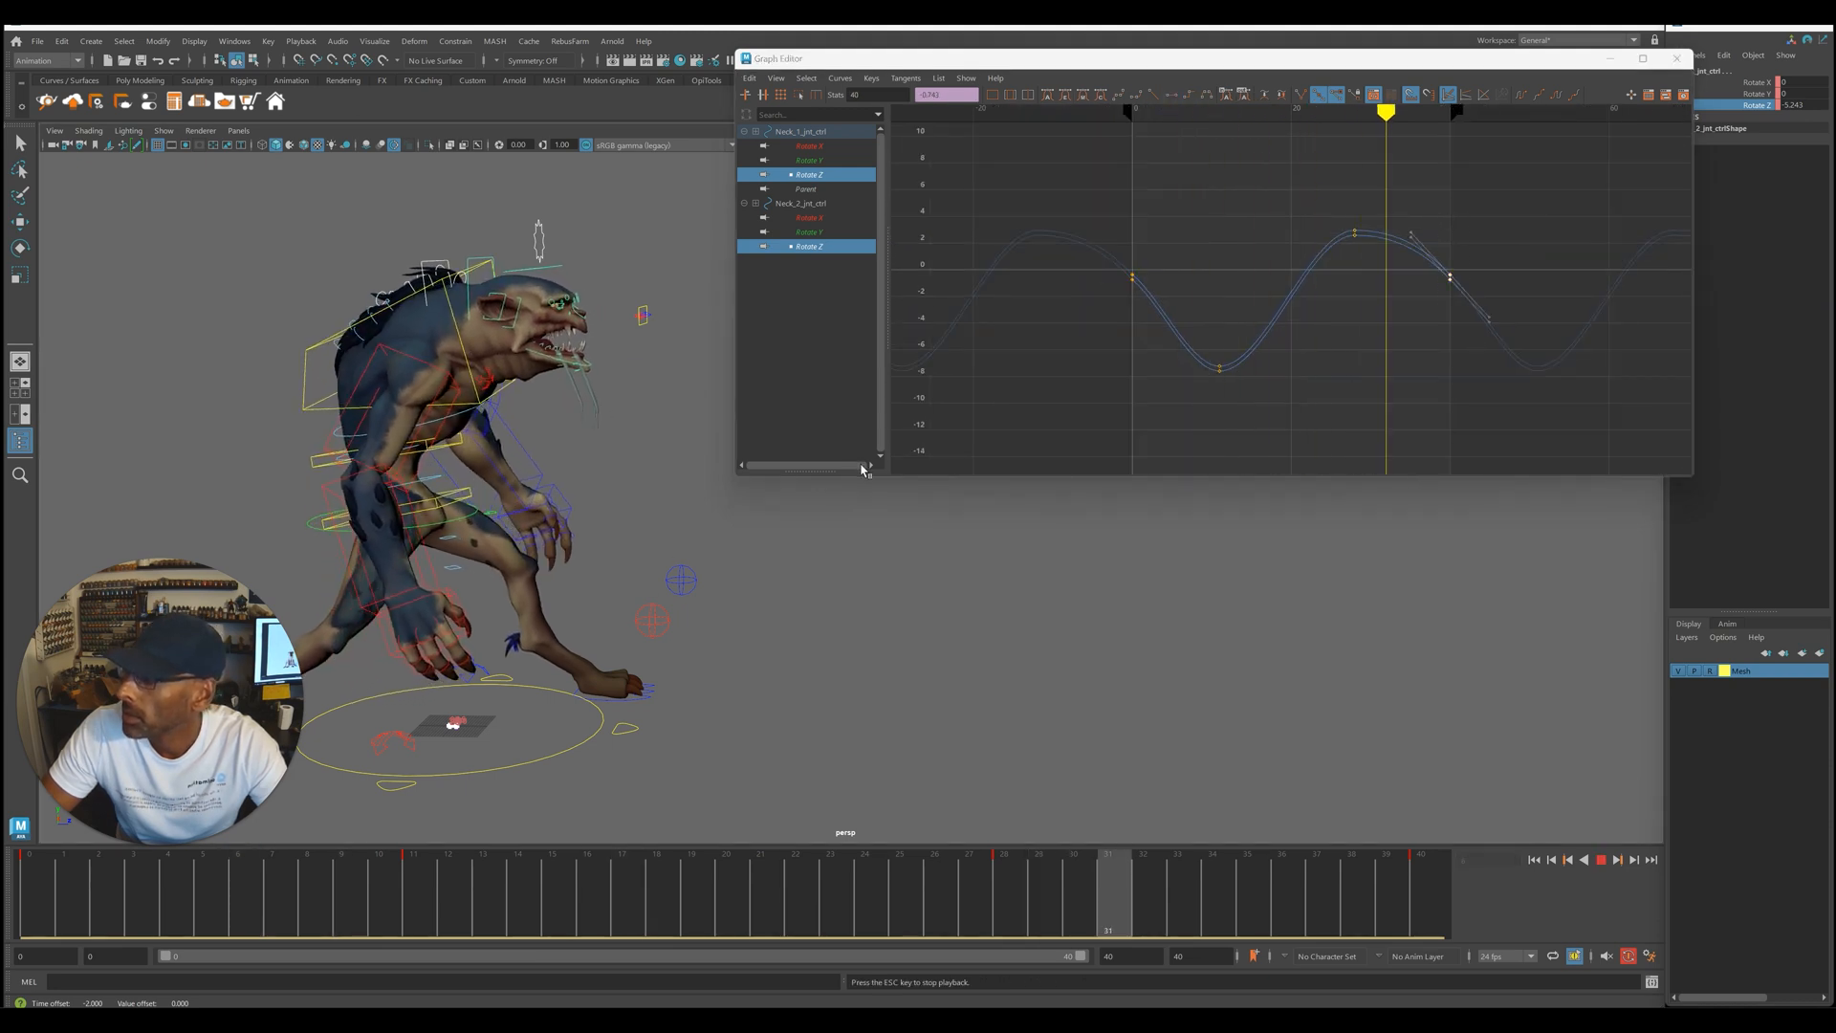
pyautogui.press('Escape')
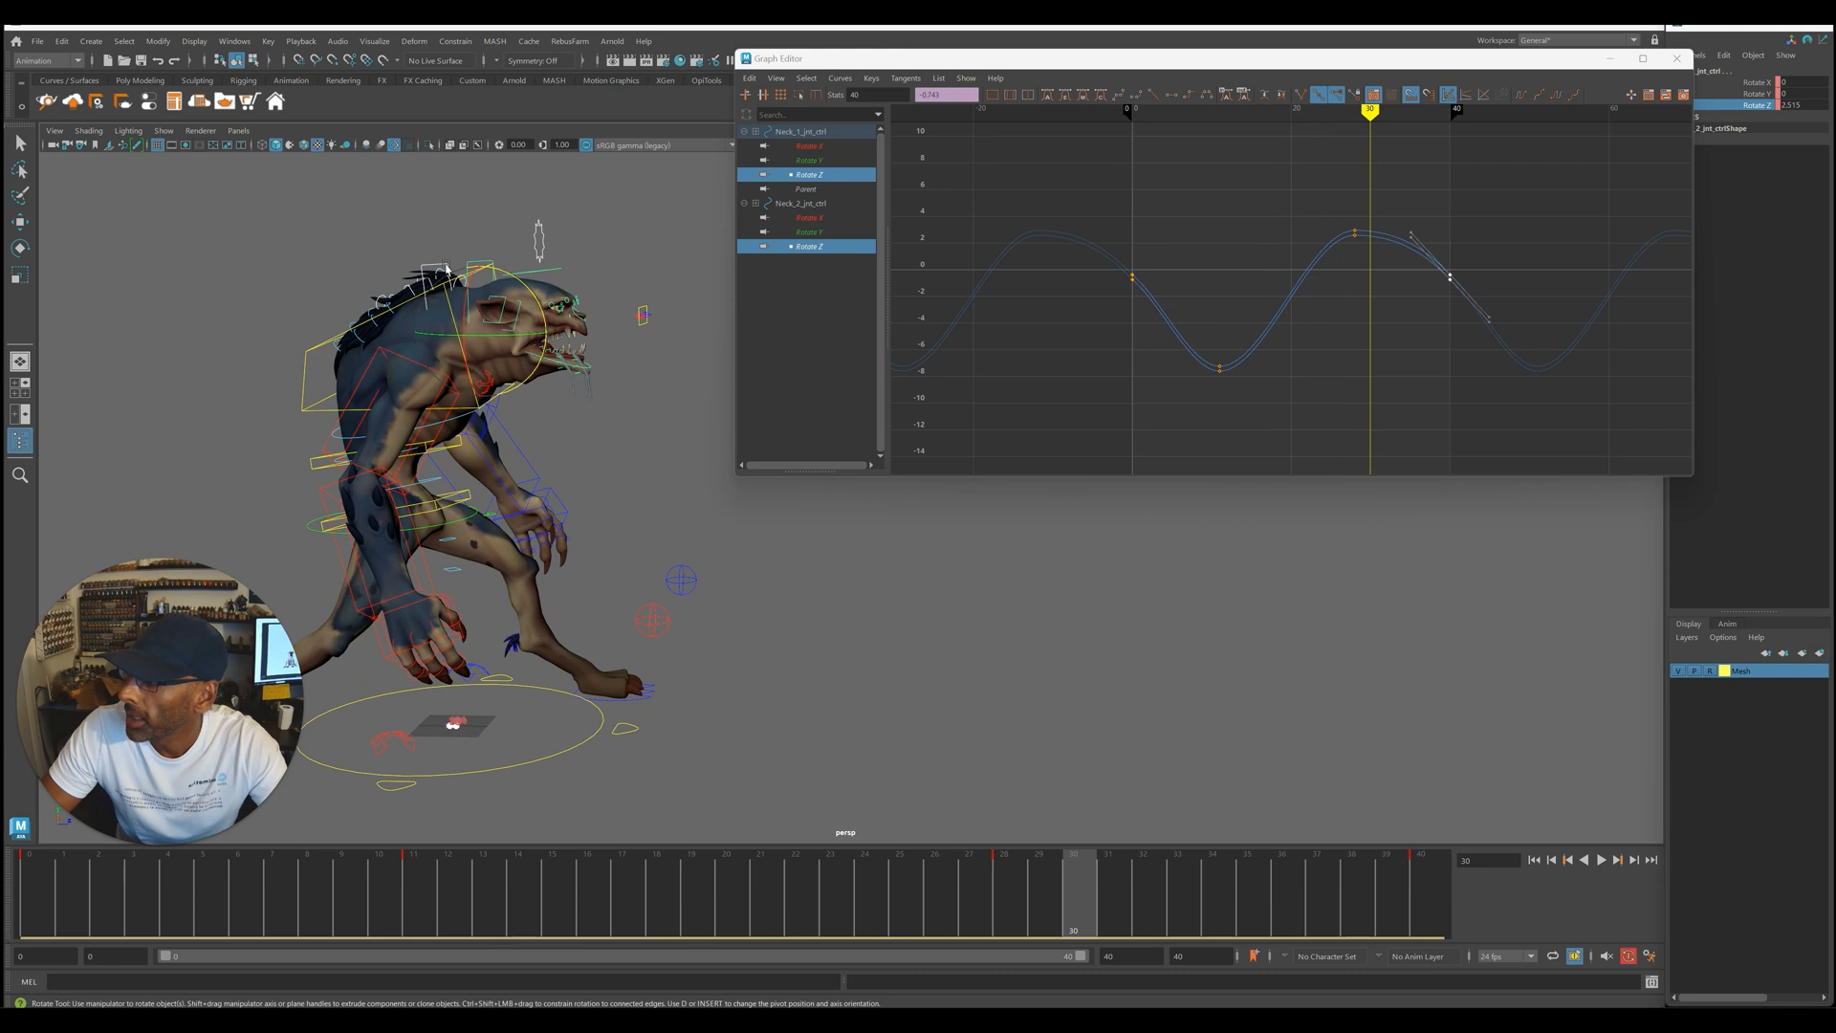
# - Offset the first neck control's rotation keys about 6 frames later in the Graph Editor
pyautogui.click(443, 266)
pyautogui.click(432, 268)
pyautogui.press('f')
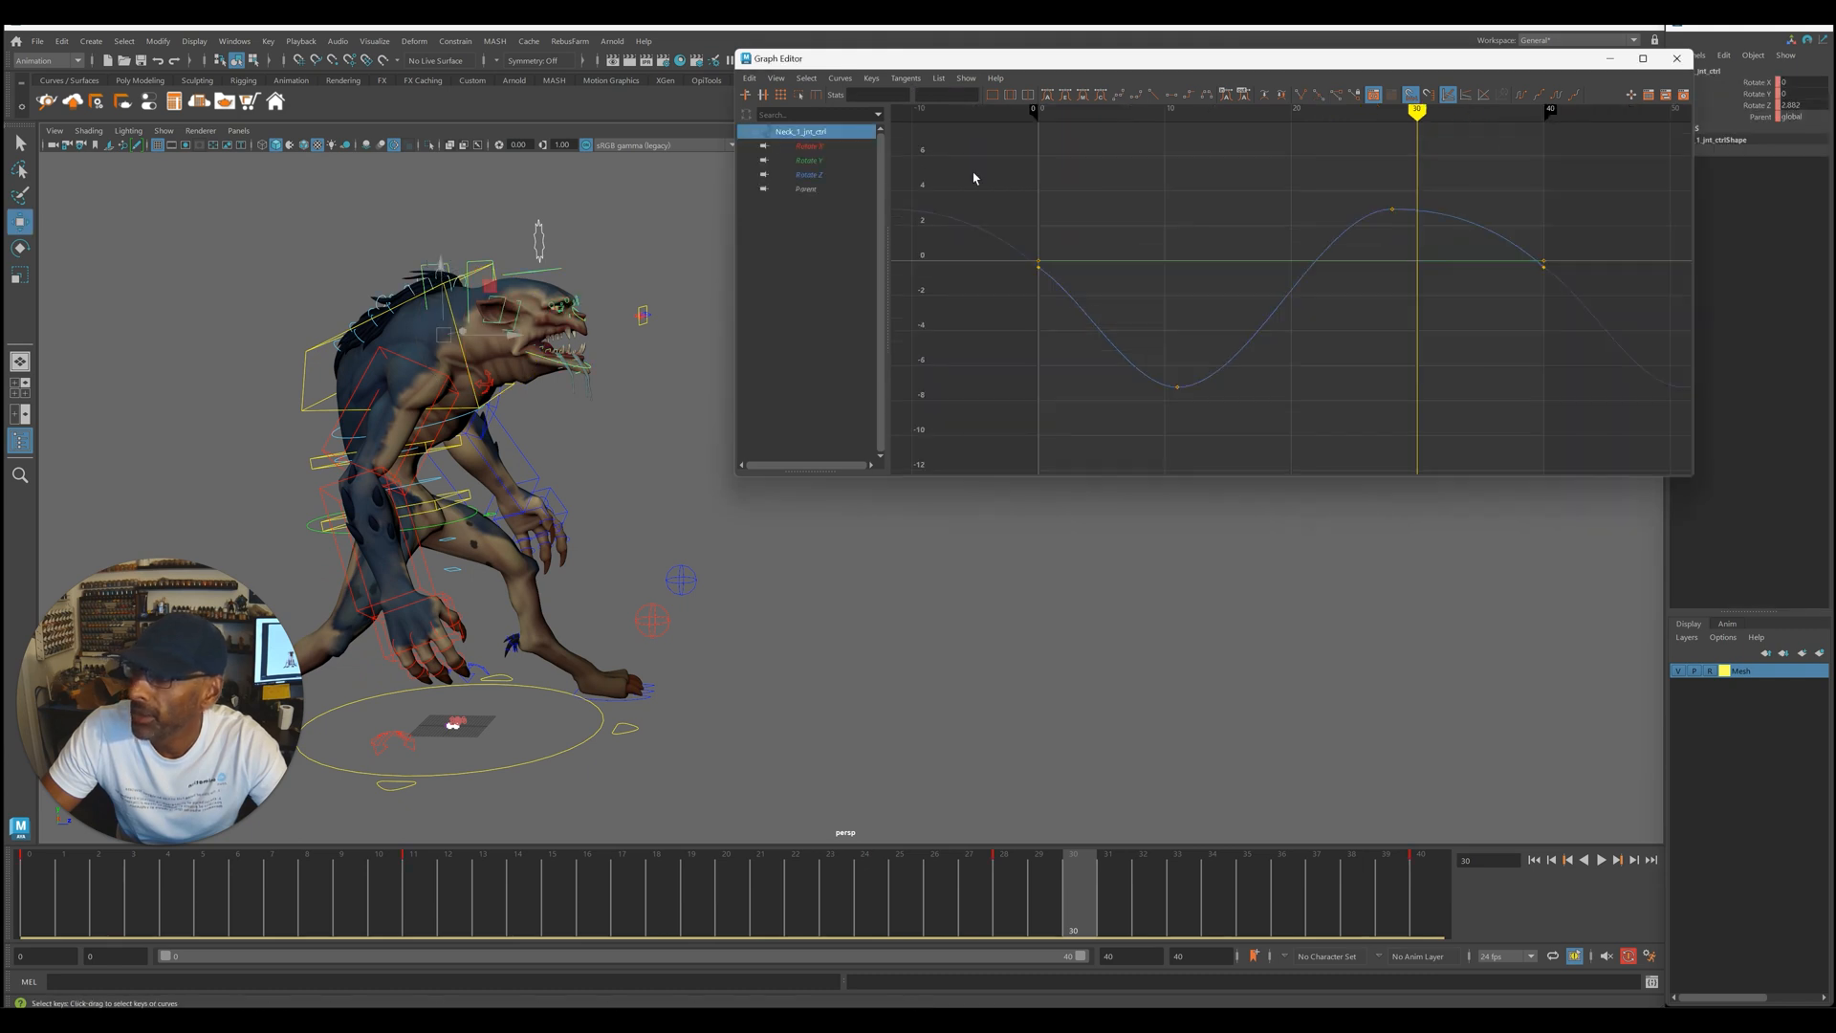
pyautogui.keyDown('shift'); pyautogui.moveTo(1440, 317); pyautogui.dragTo(1470, 317, button='middle'); pyautogui.keyUp('shift')
# - Offset the second neck control's rotation keys 8 frames later and play back the cycle
pyautogui.click(483, 265)
pyautogui.press('f')
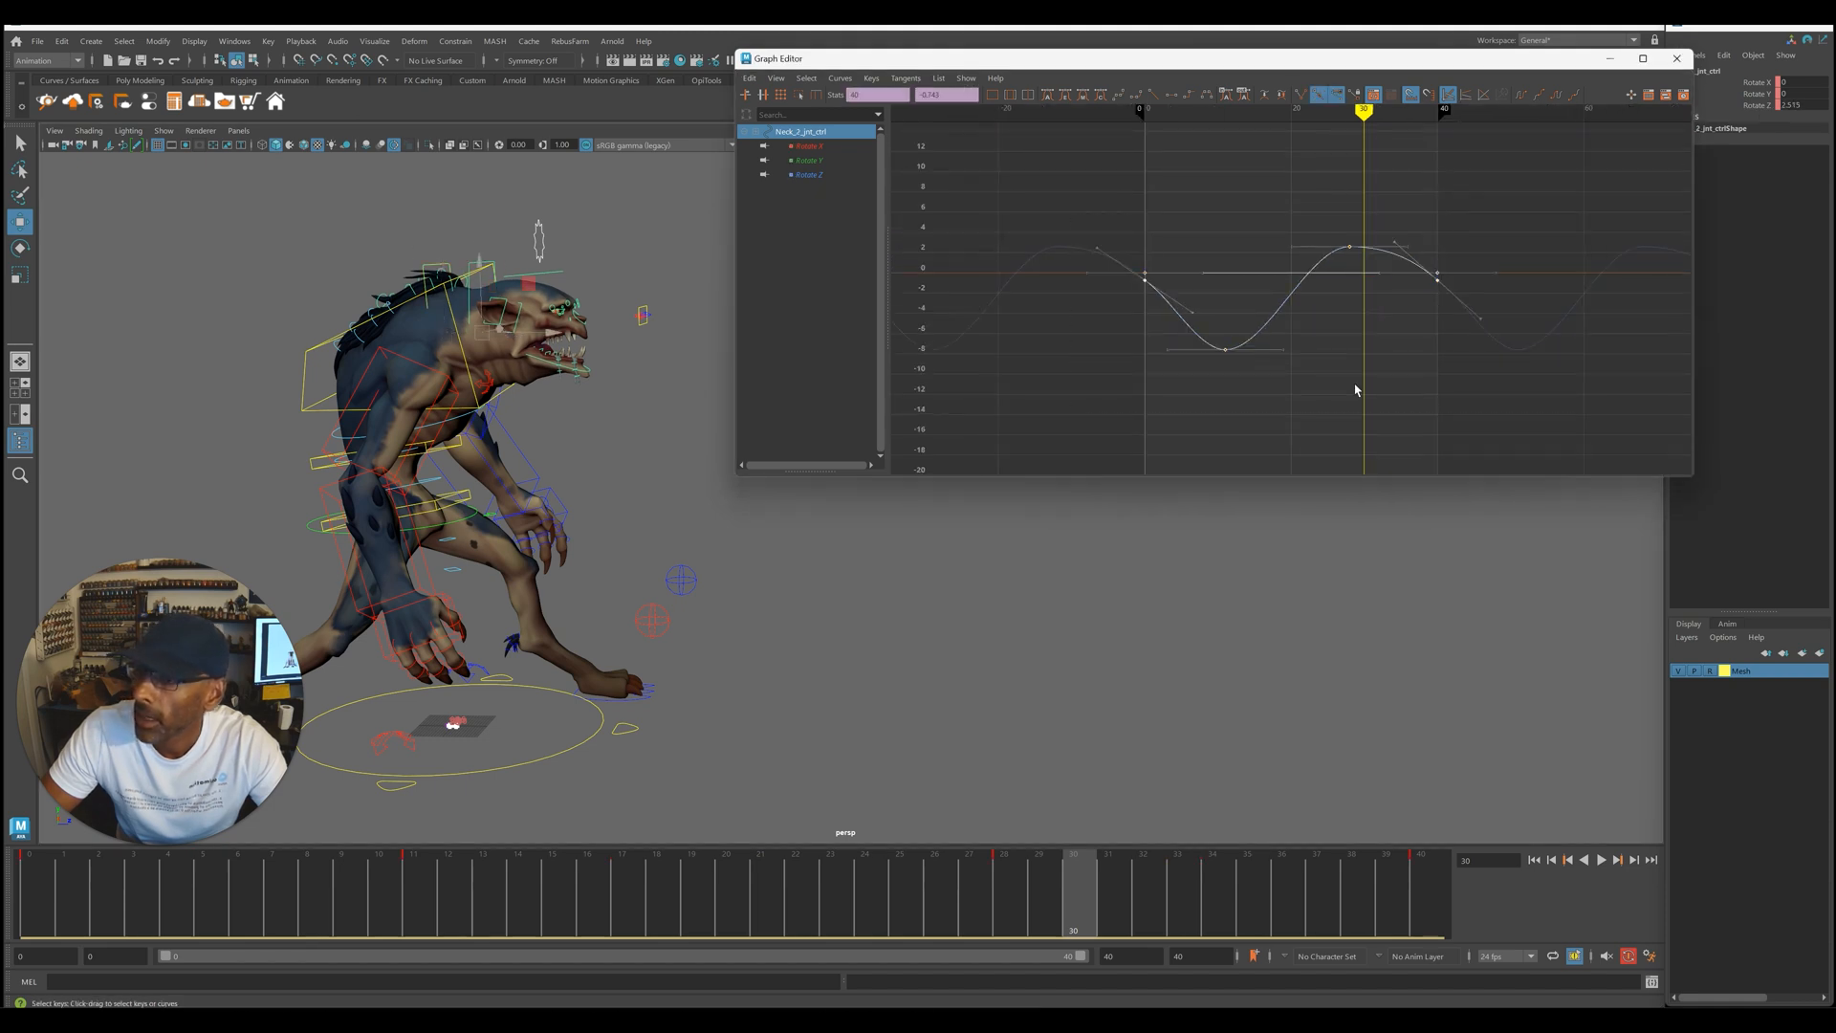
pyautogui.hotkey('alt', 'v')
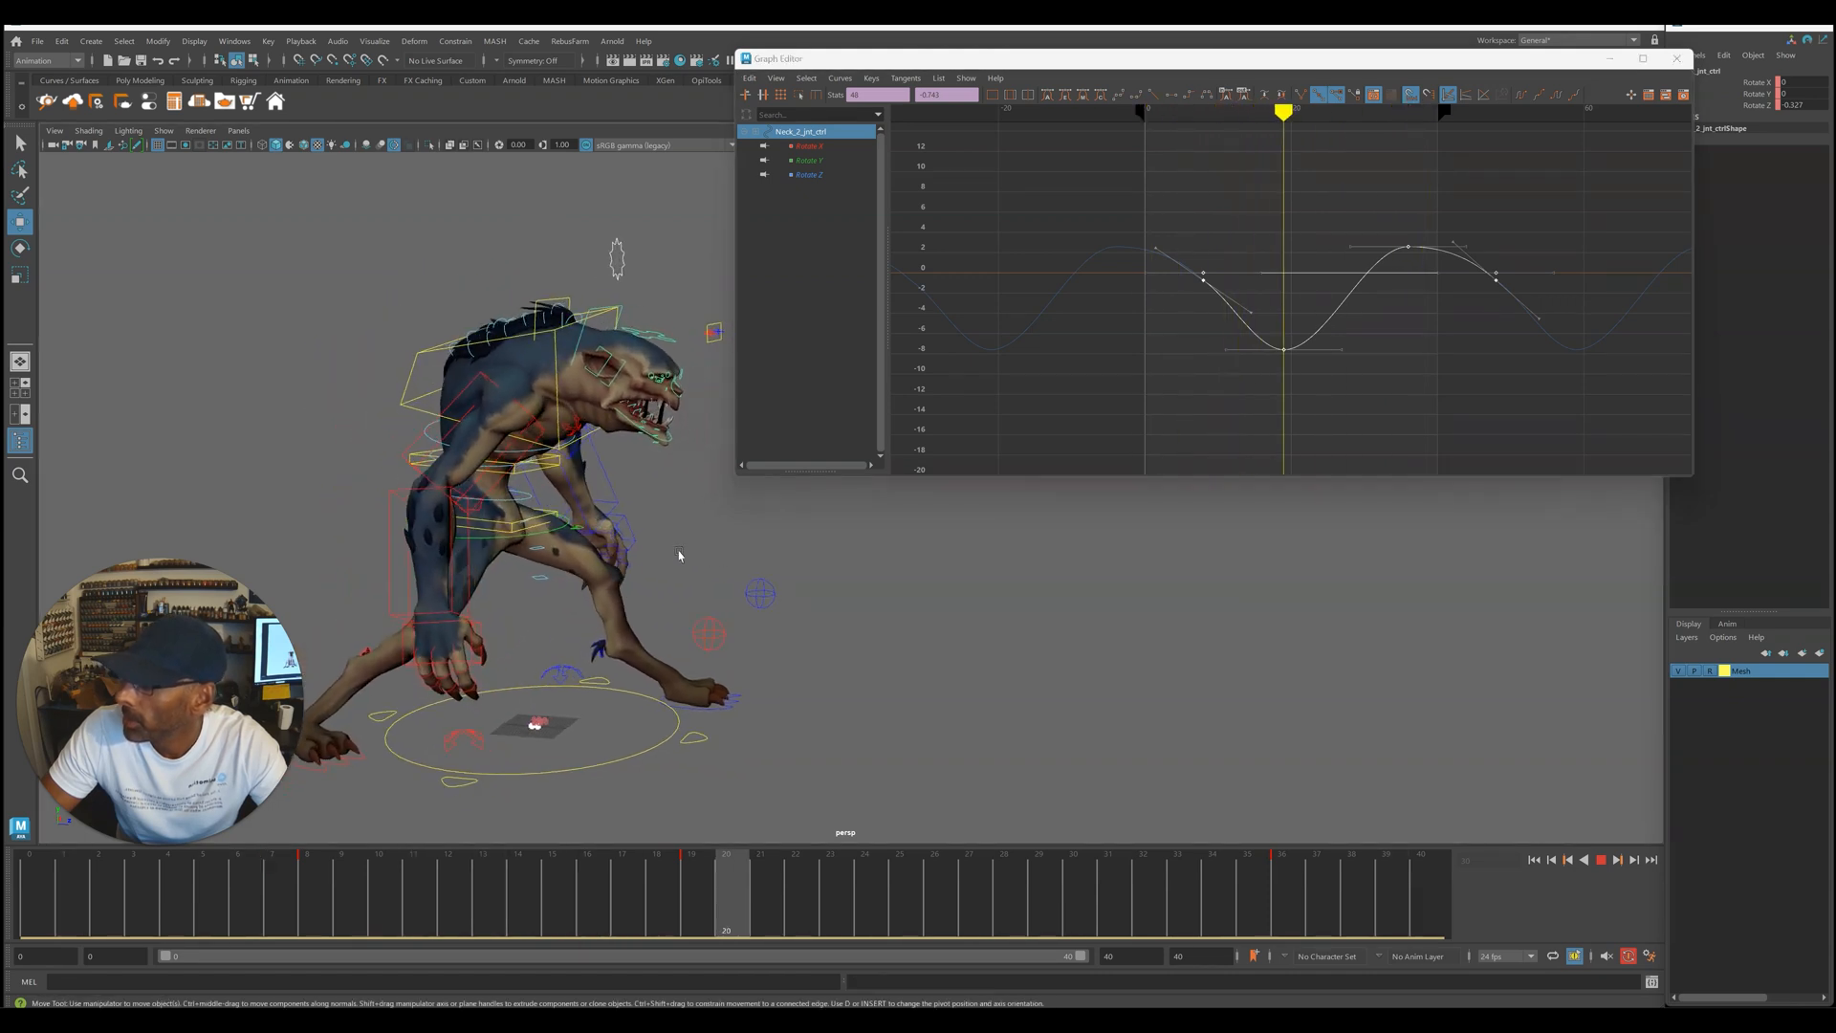
pyautogui.scroll(5, 706, 589)
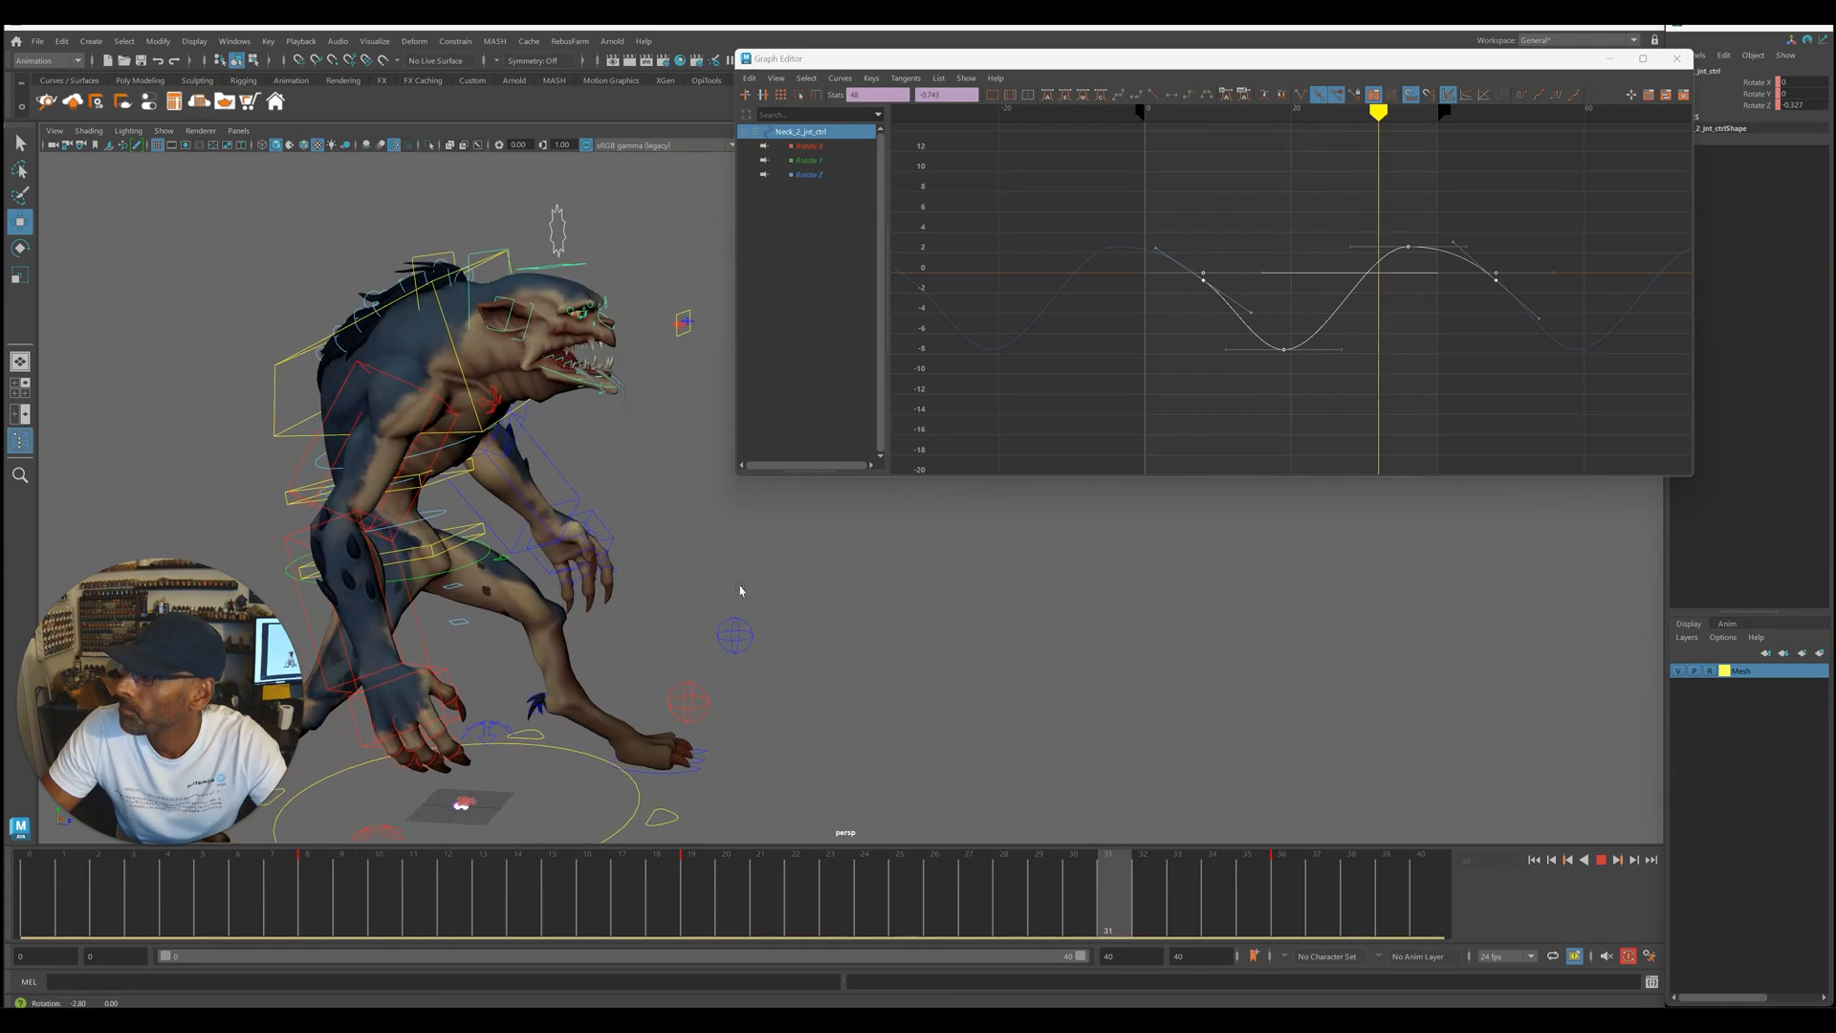
pyautogui.press('Escape')
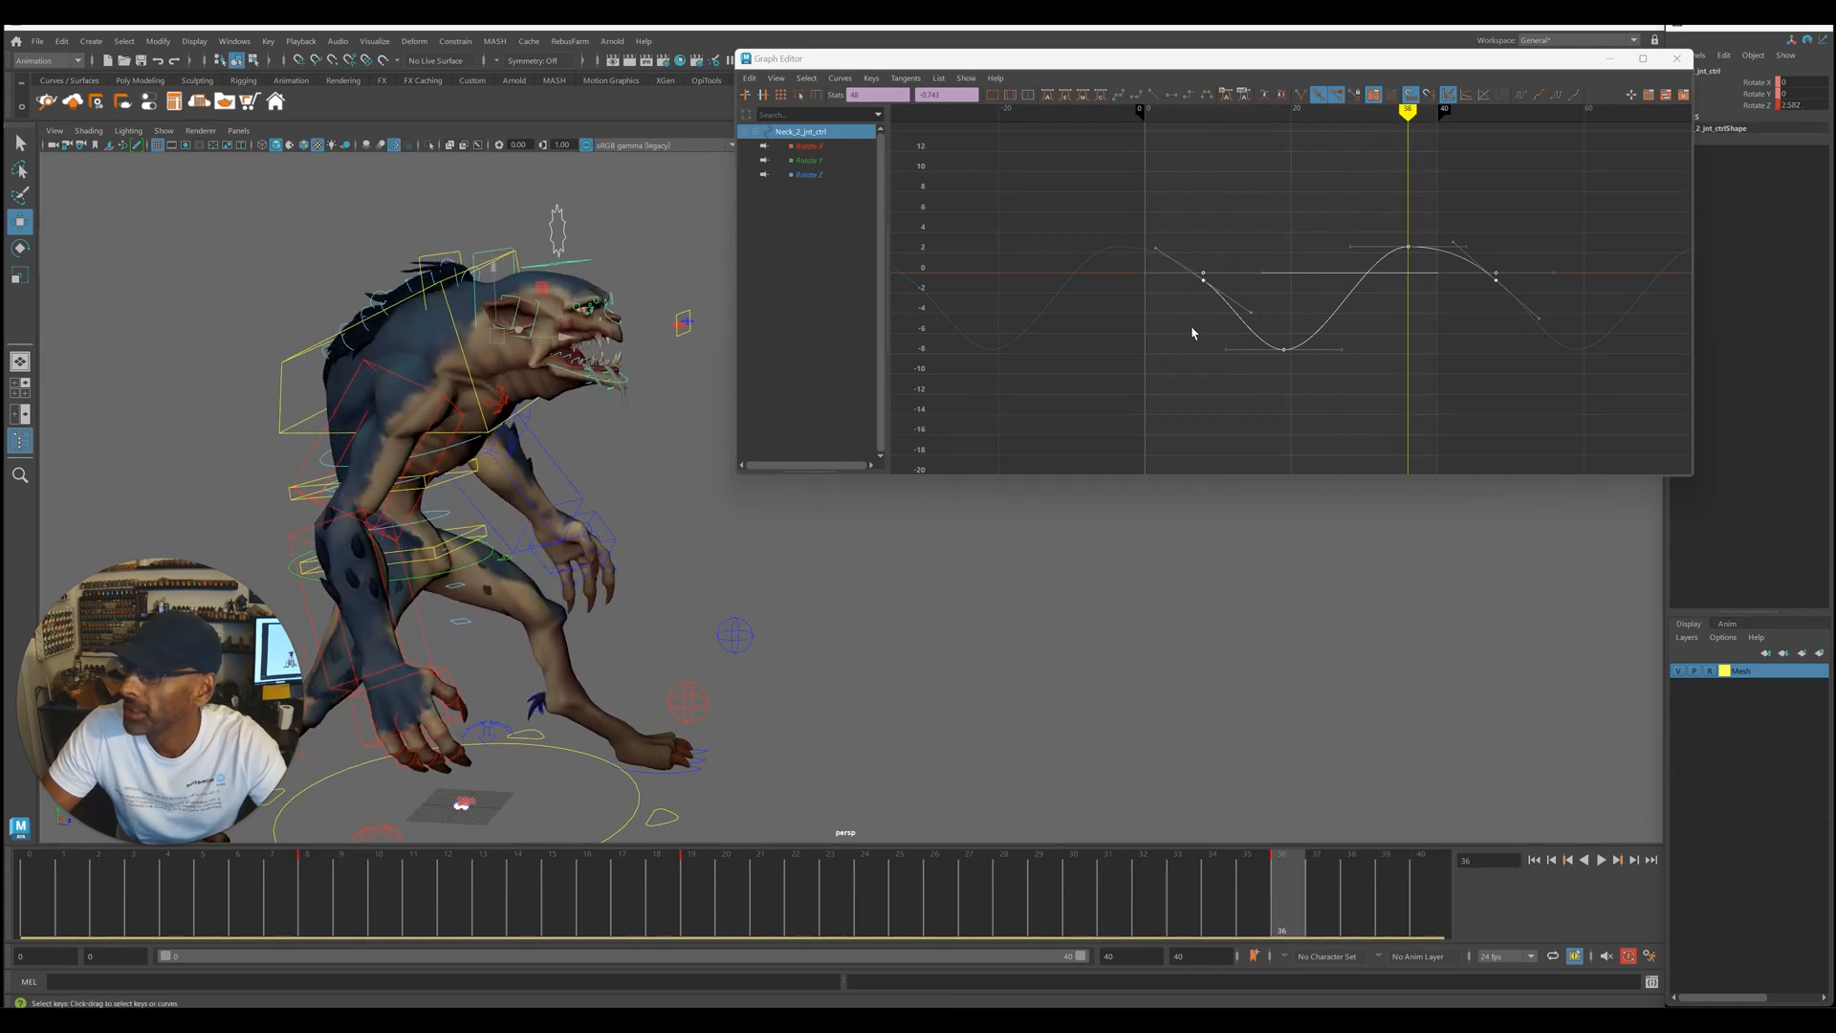
# - Pull the second neck control's rotation keys back so they start at frame 6 while checking the playback
pyautogui.hotkey('alt', 'v')
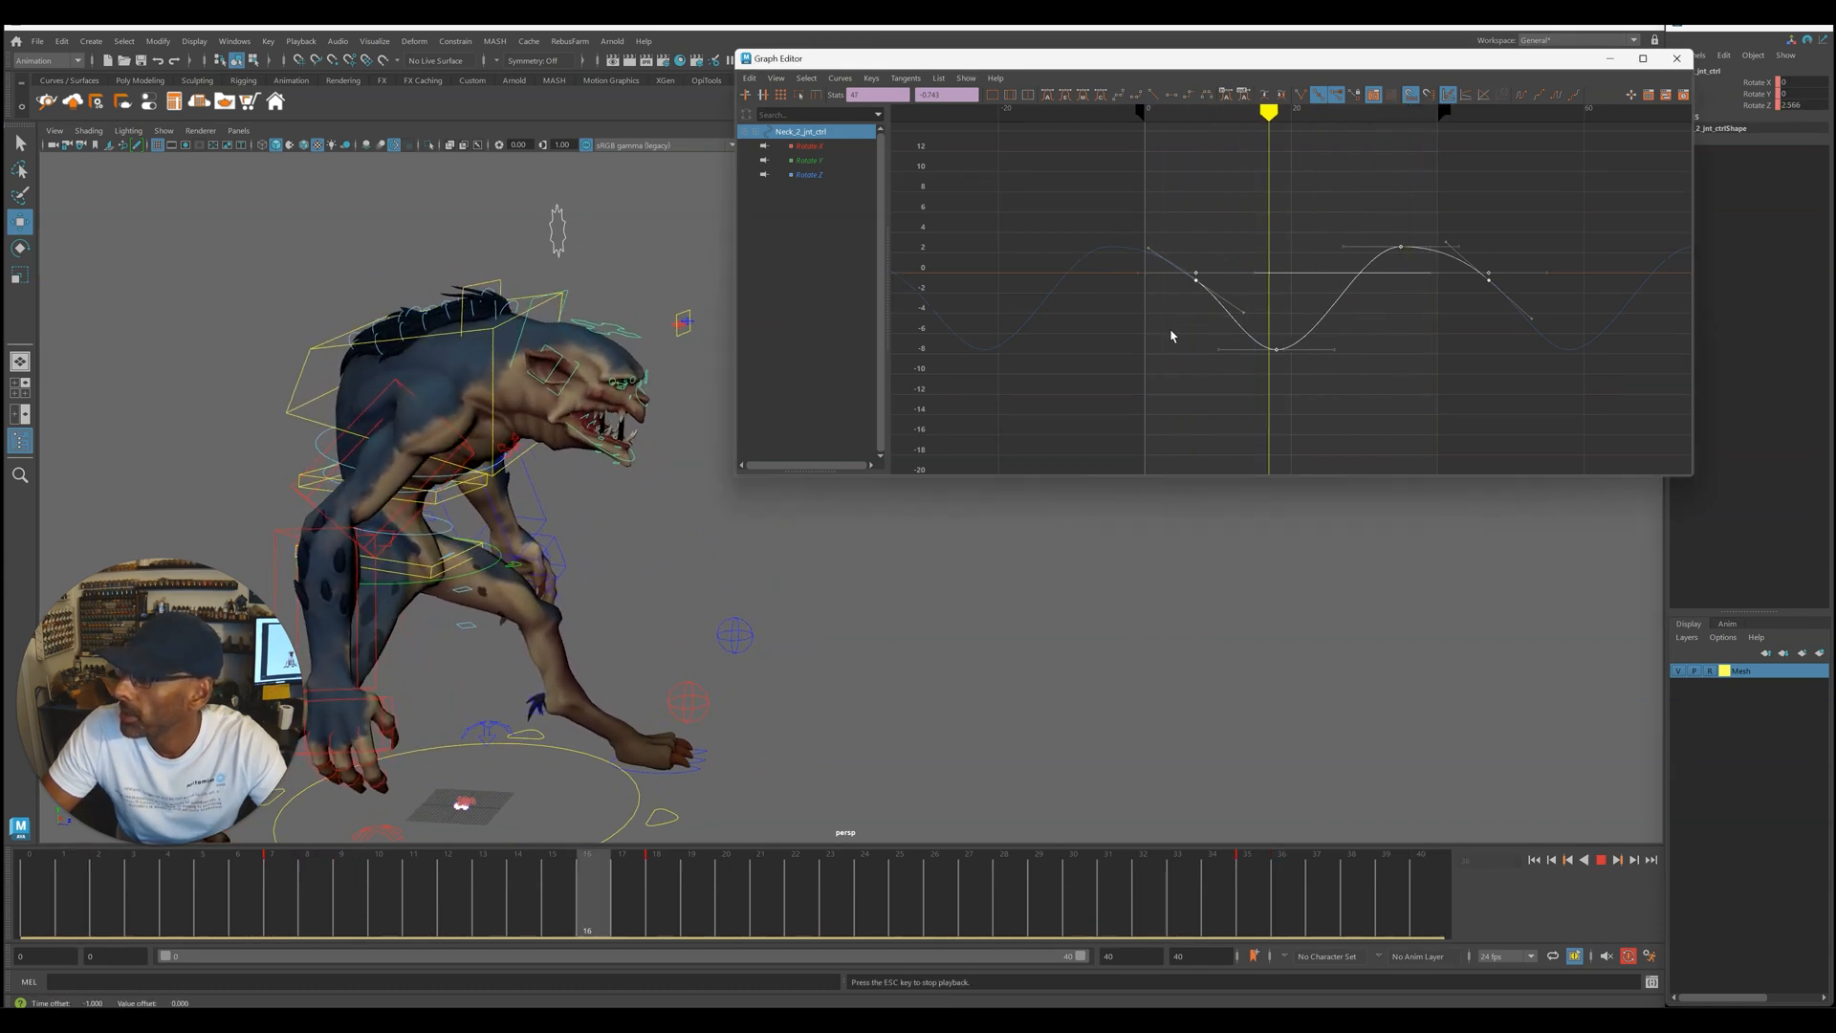
pyautogui.press('Escape')
pyautogui.press('f')
# - Play back the cycle and smooth the second neck control's Rotate Z tangents at its frame 6 and frame 34 keys
pyautogui.hotkey('alt', 'v')
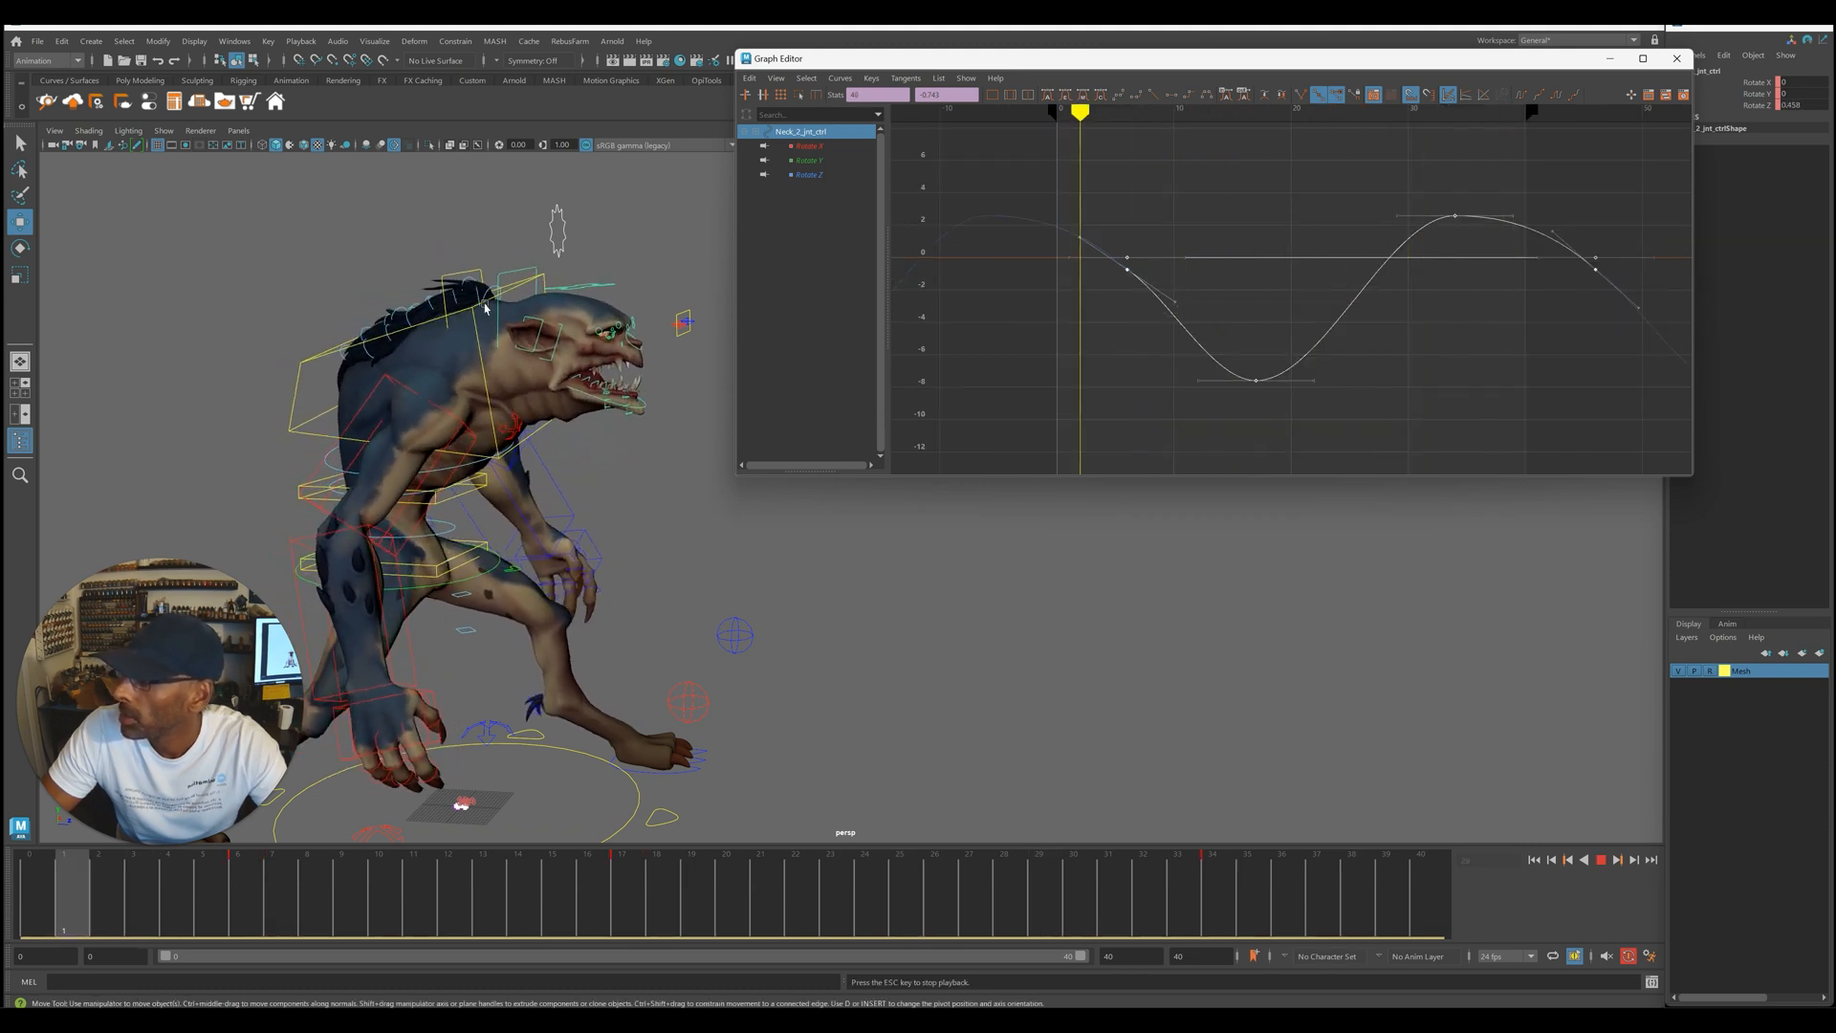
pyautogui.press('Escape')
pyautogui.click(1170, 255)
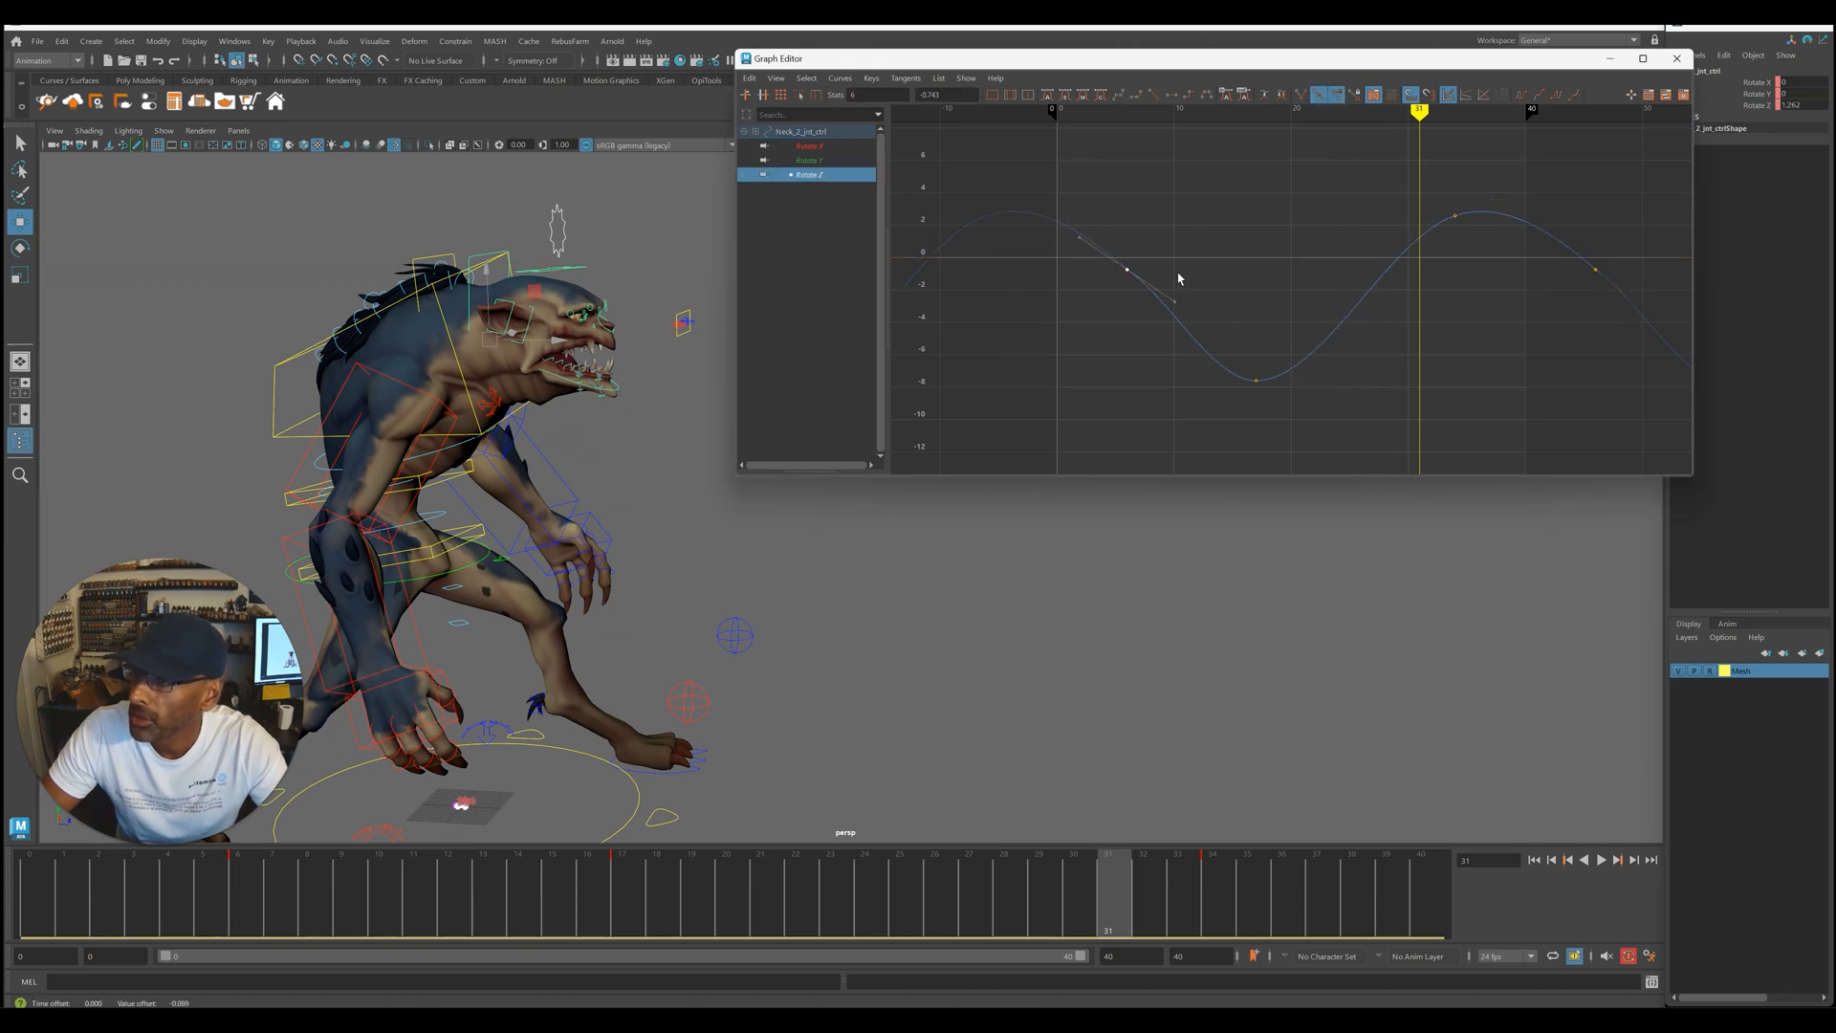
# - Smooth the first neck control's Rotate Z tangents at its frame 6 and frame 34 keys and play back the cycle
pyautogui.click(524, 283)
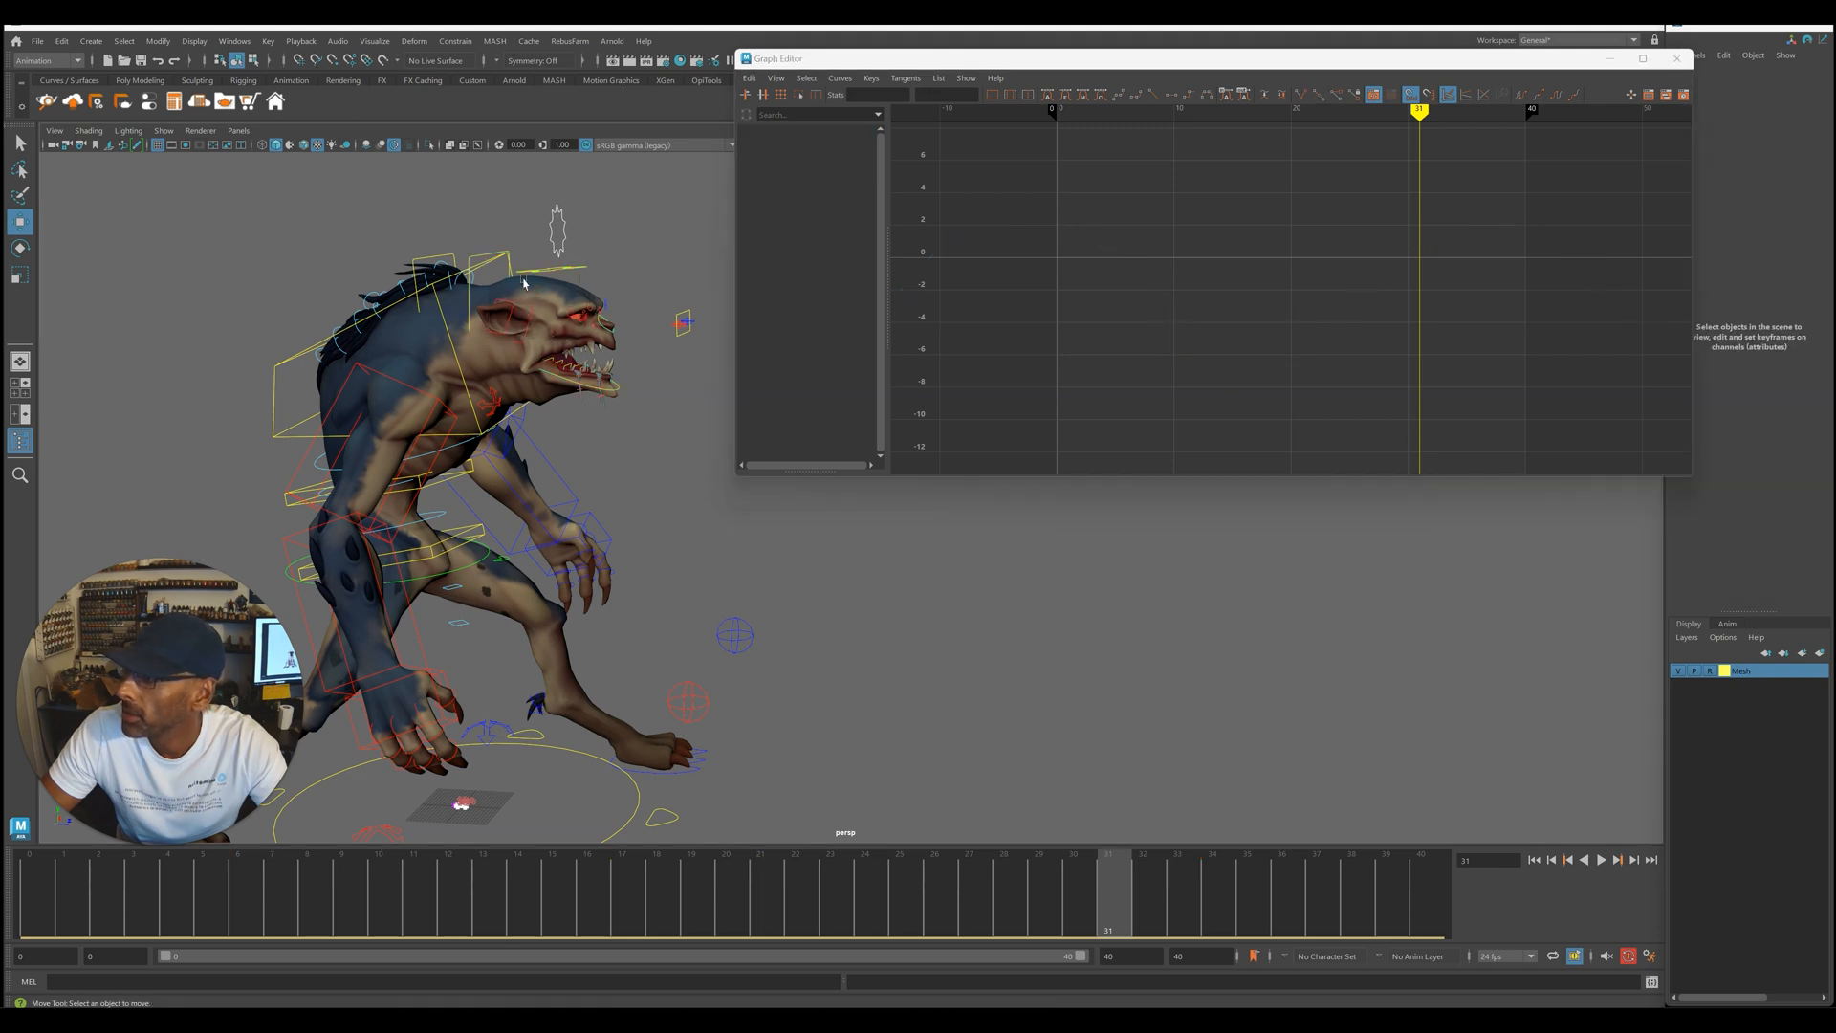
pyautogui.click(436, 268)
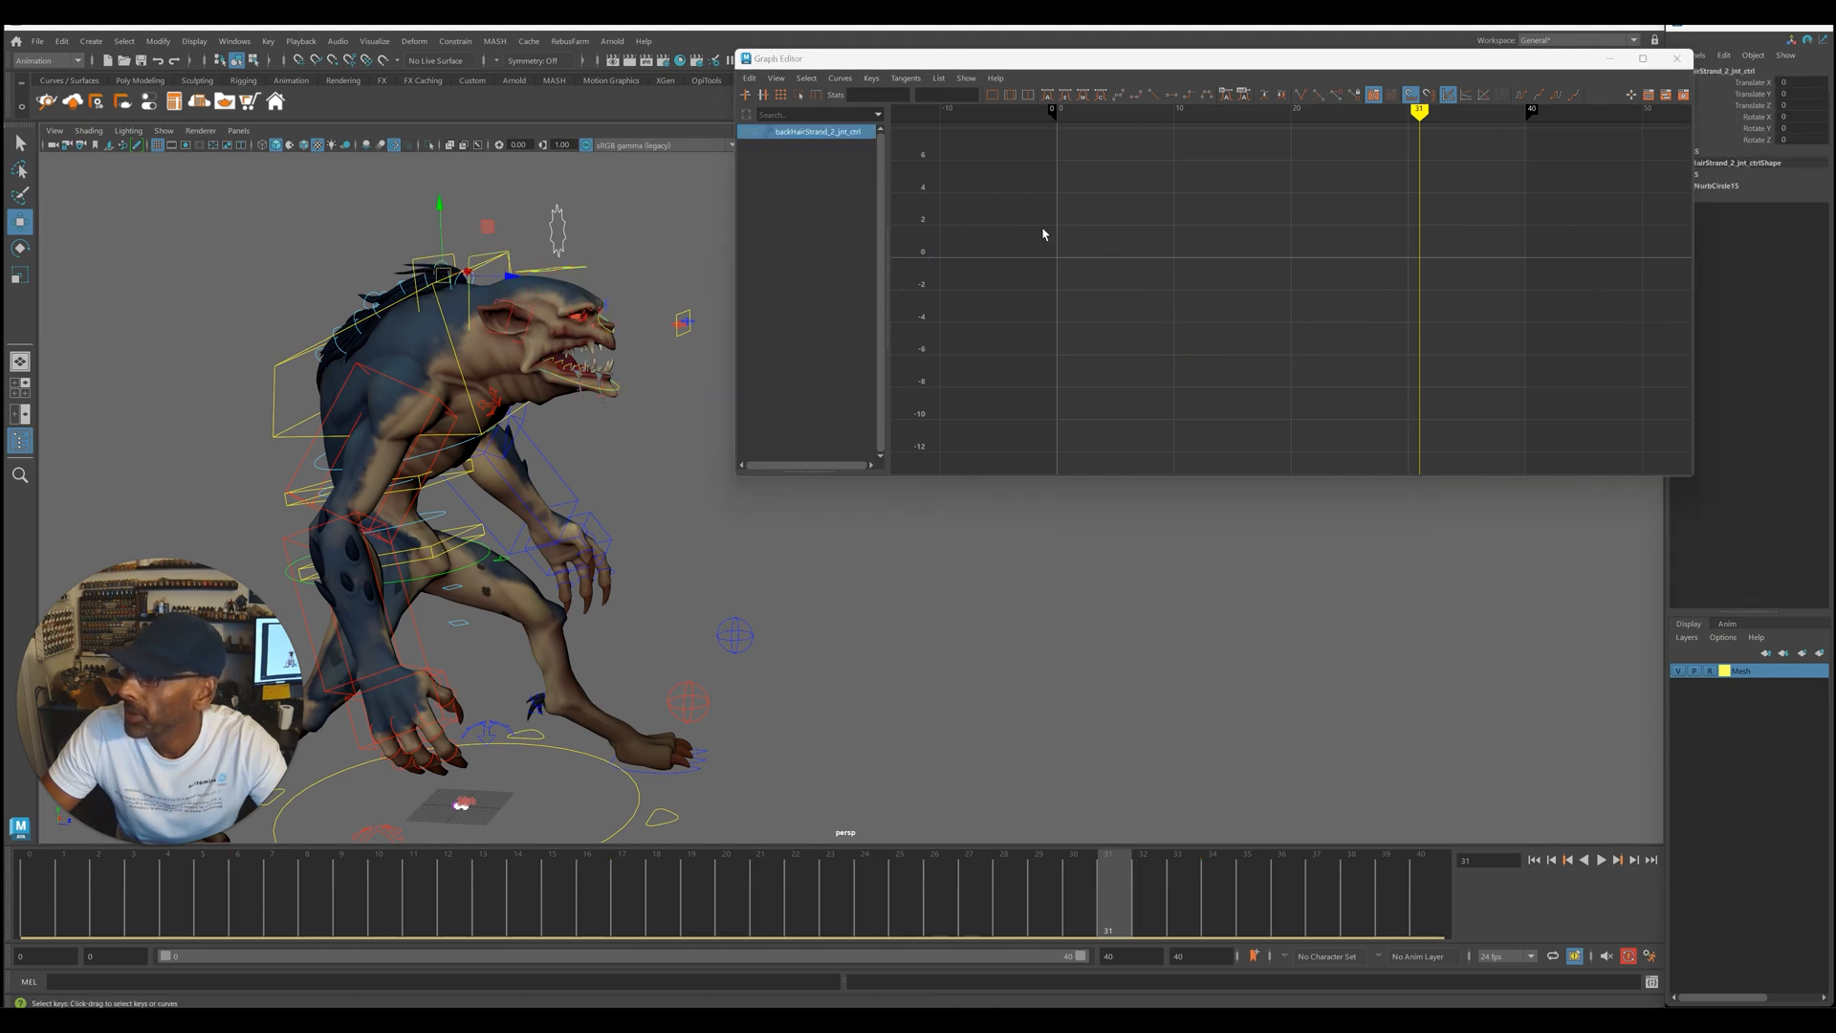
pyautogui.click(397, 277)
pyautogui.click(414, 263)
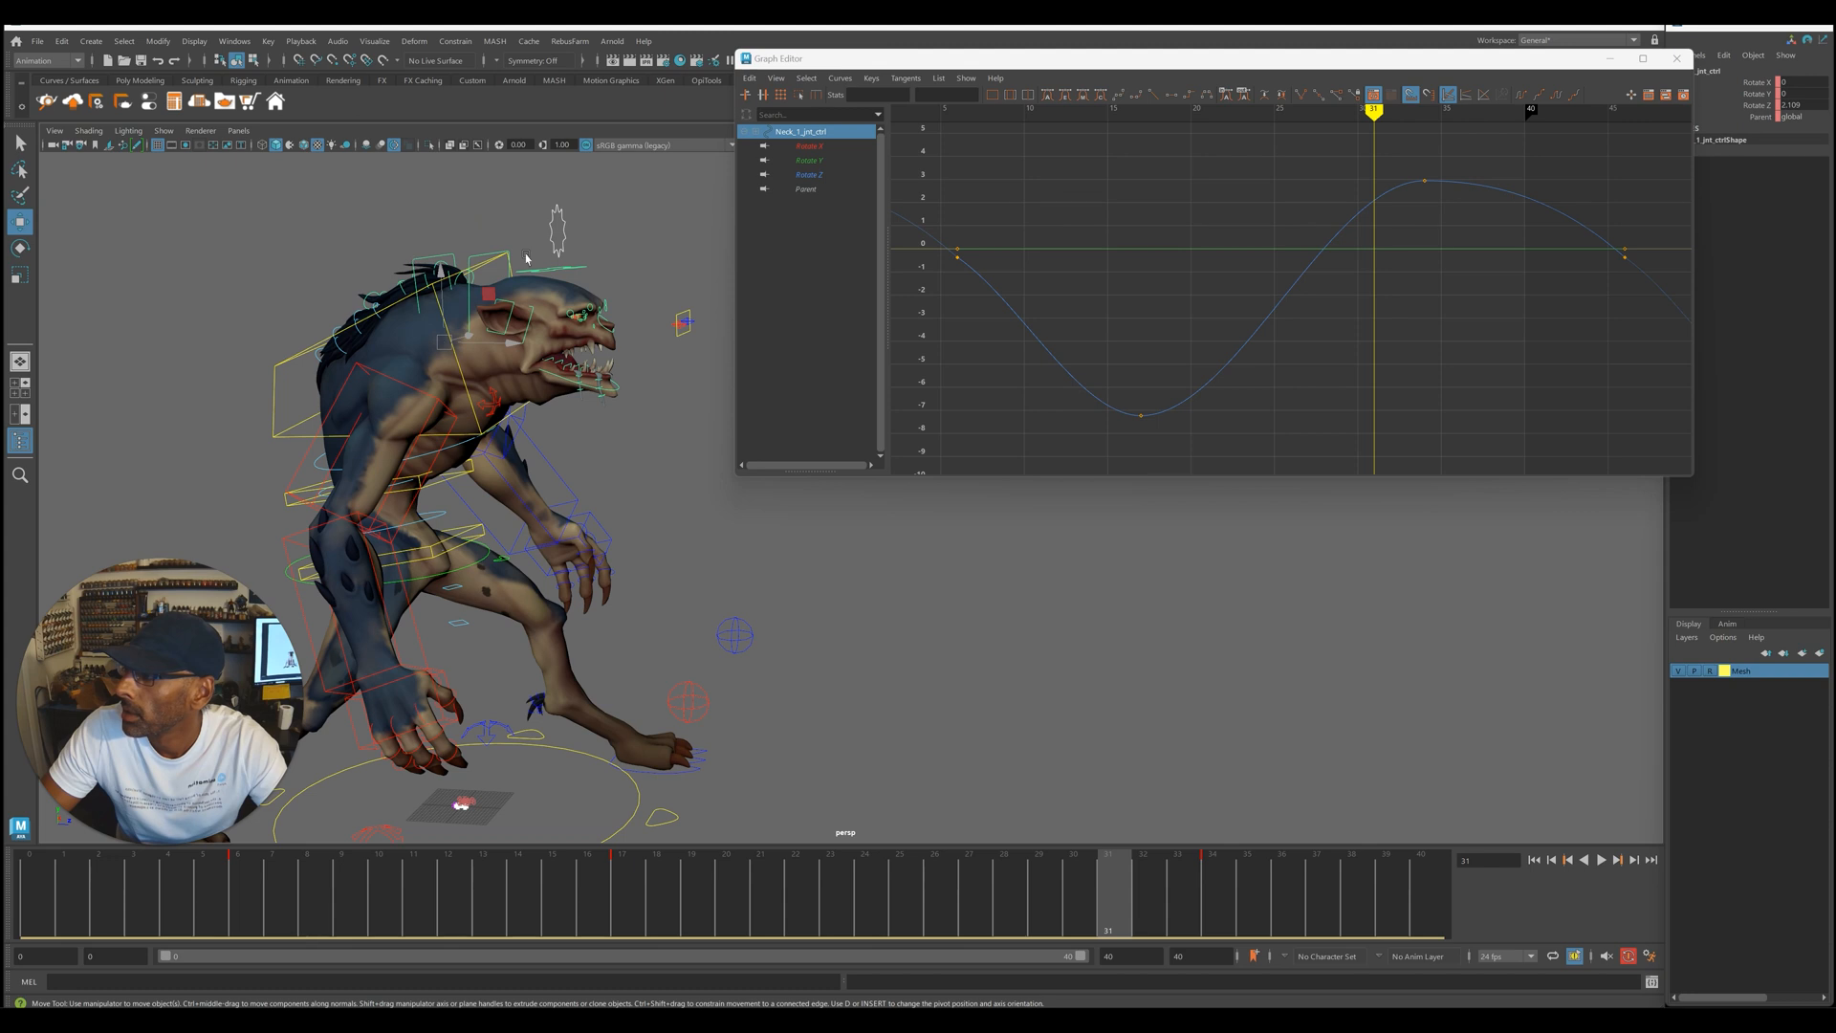
pyautogui.click(820, 175)
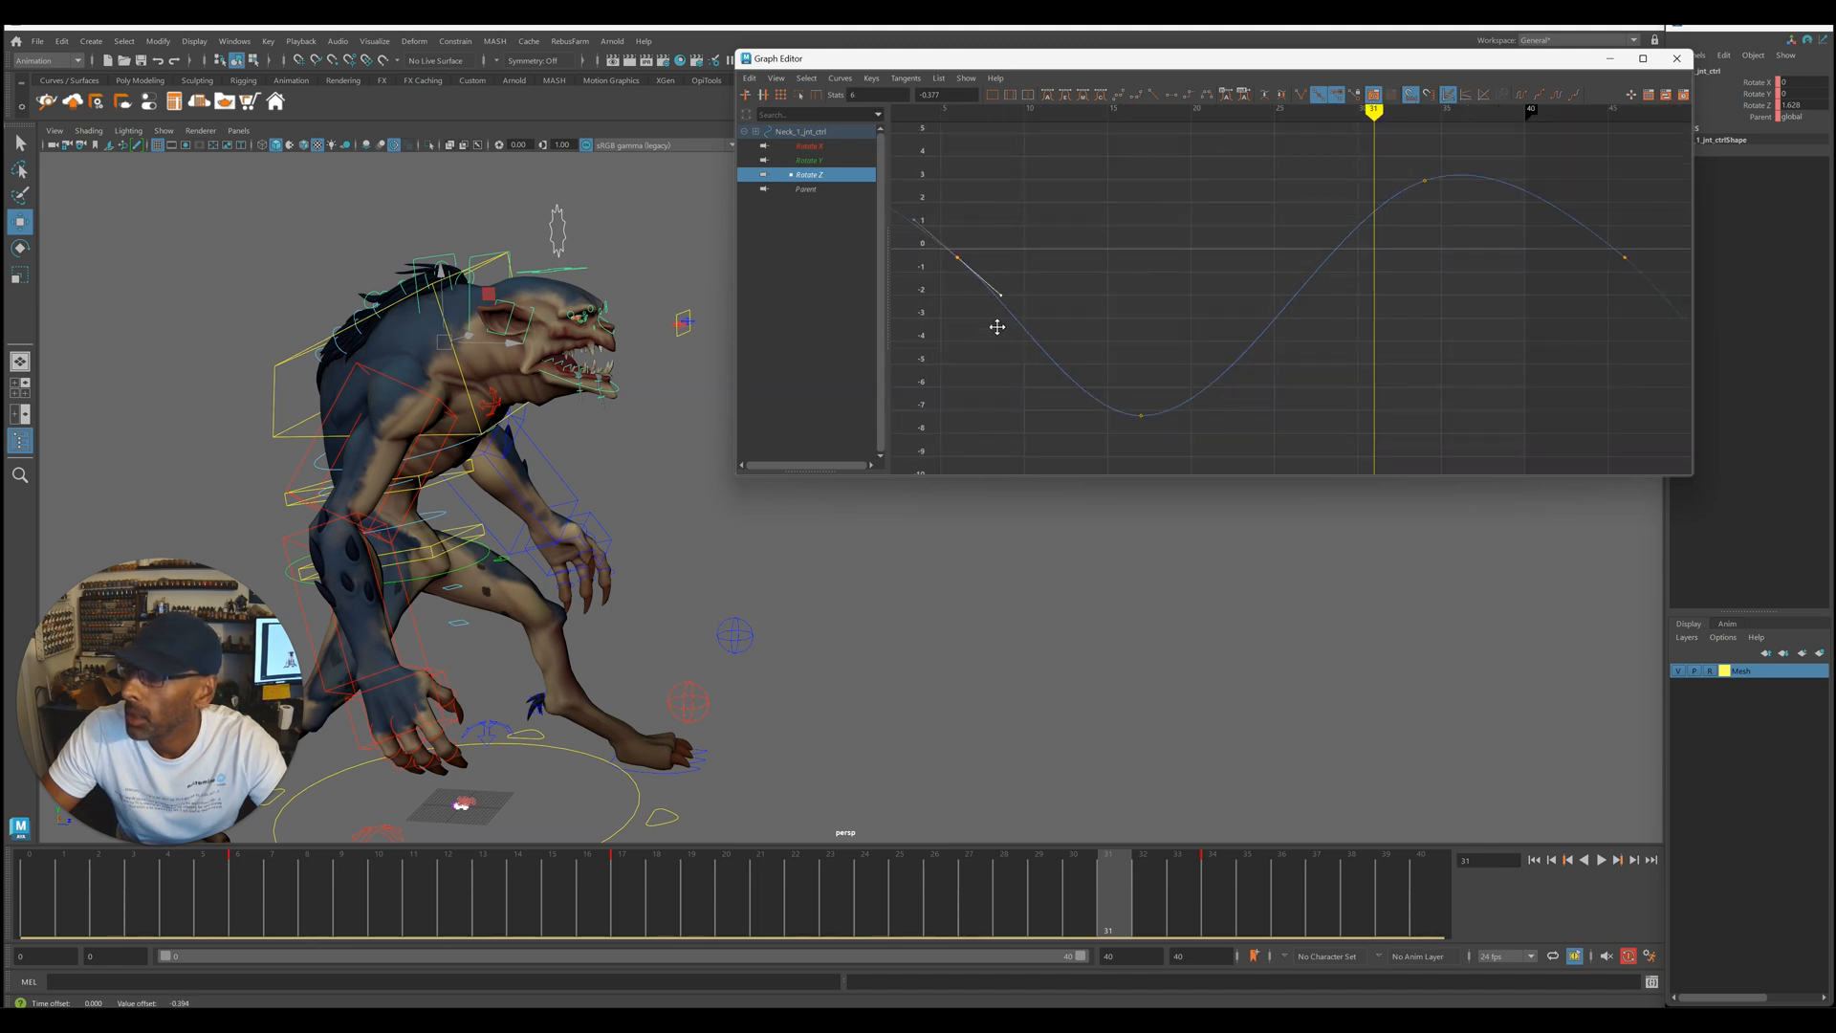
pyautogui.hotkey('alt', 'v')
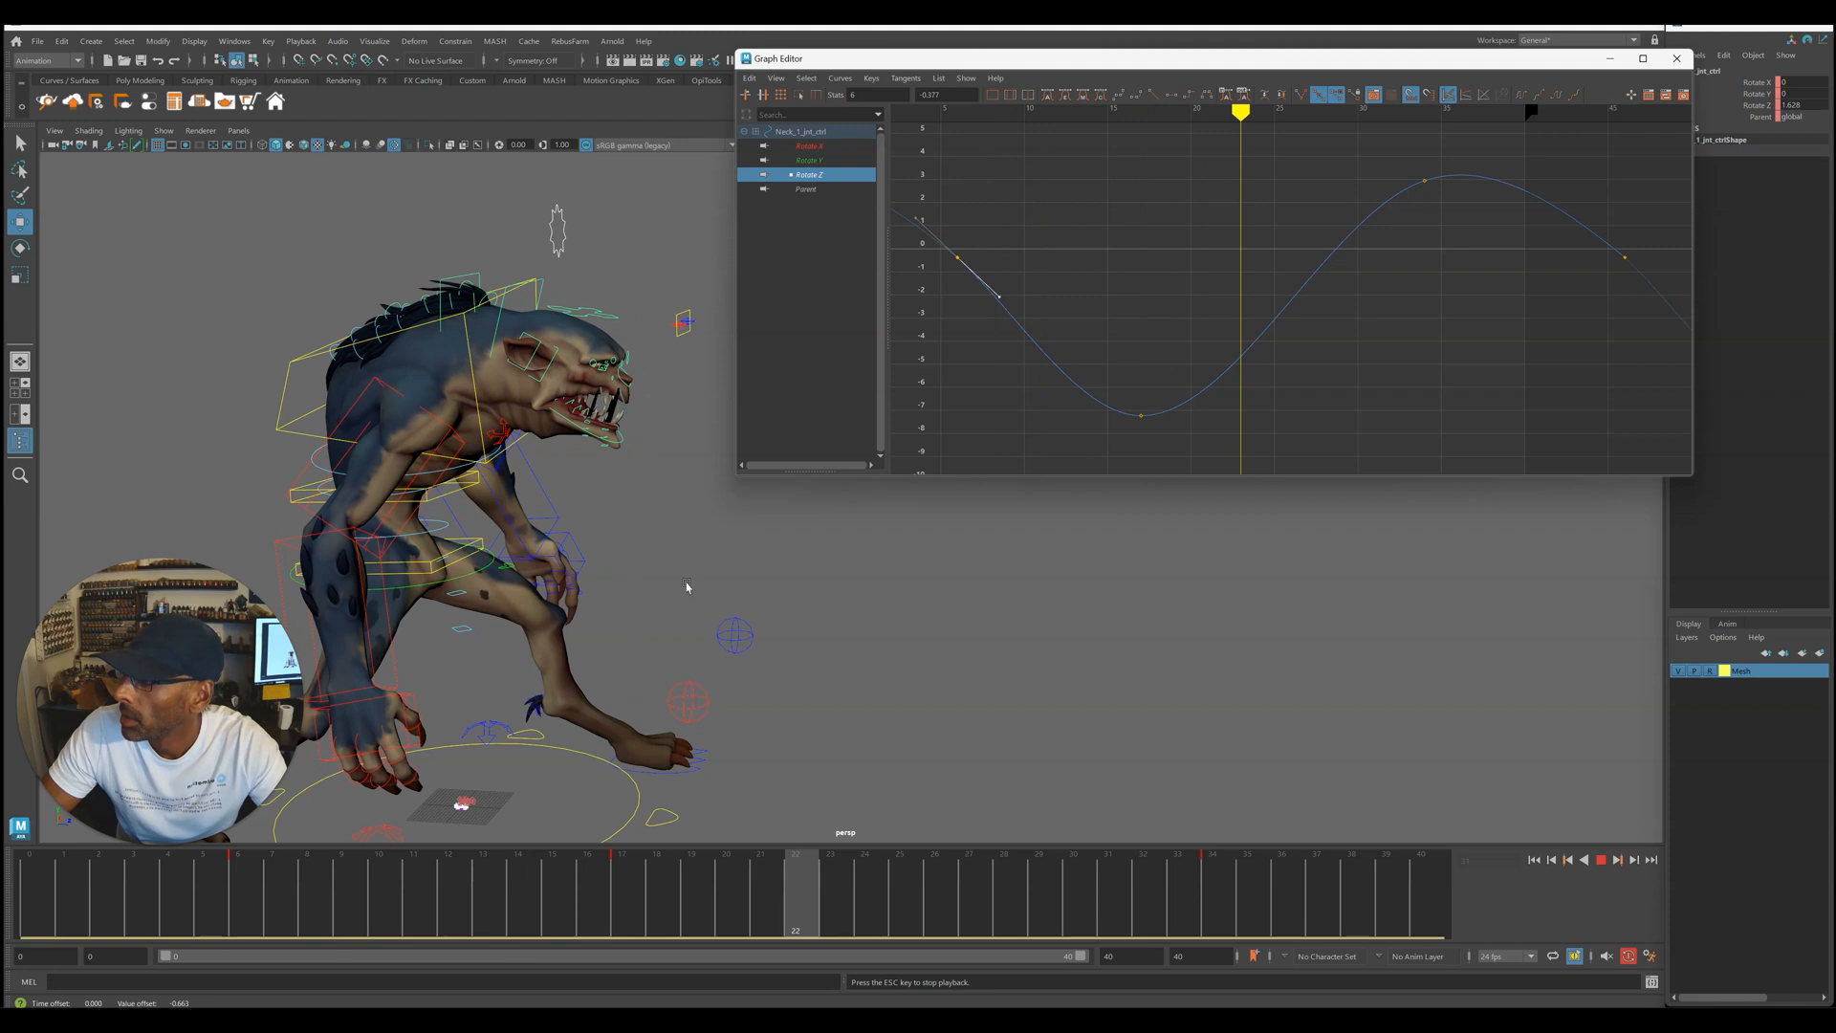
pyautogui.press('Escape')
# - At frame 0, rotate the head control up to a Rotate X of about -5.5 and key it
pyautogui.click(625, 317)
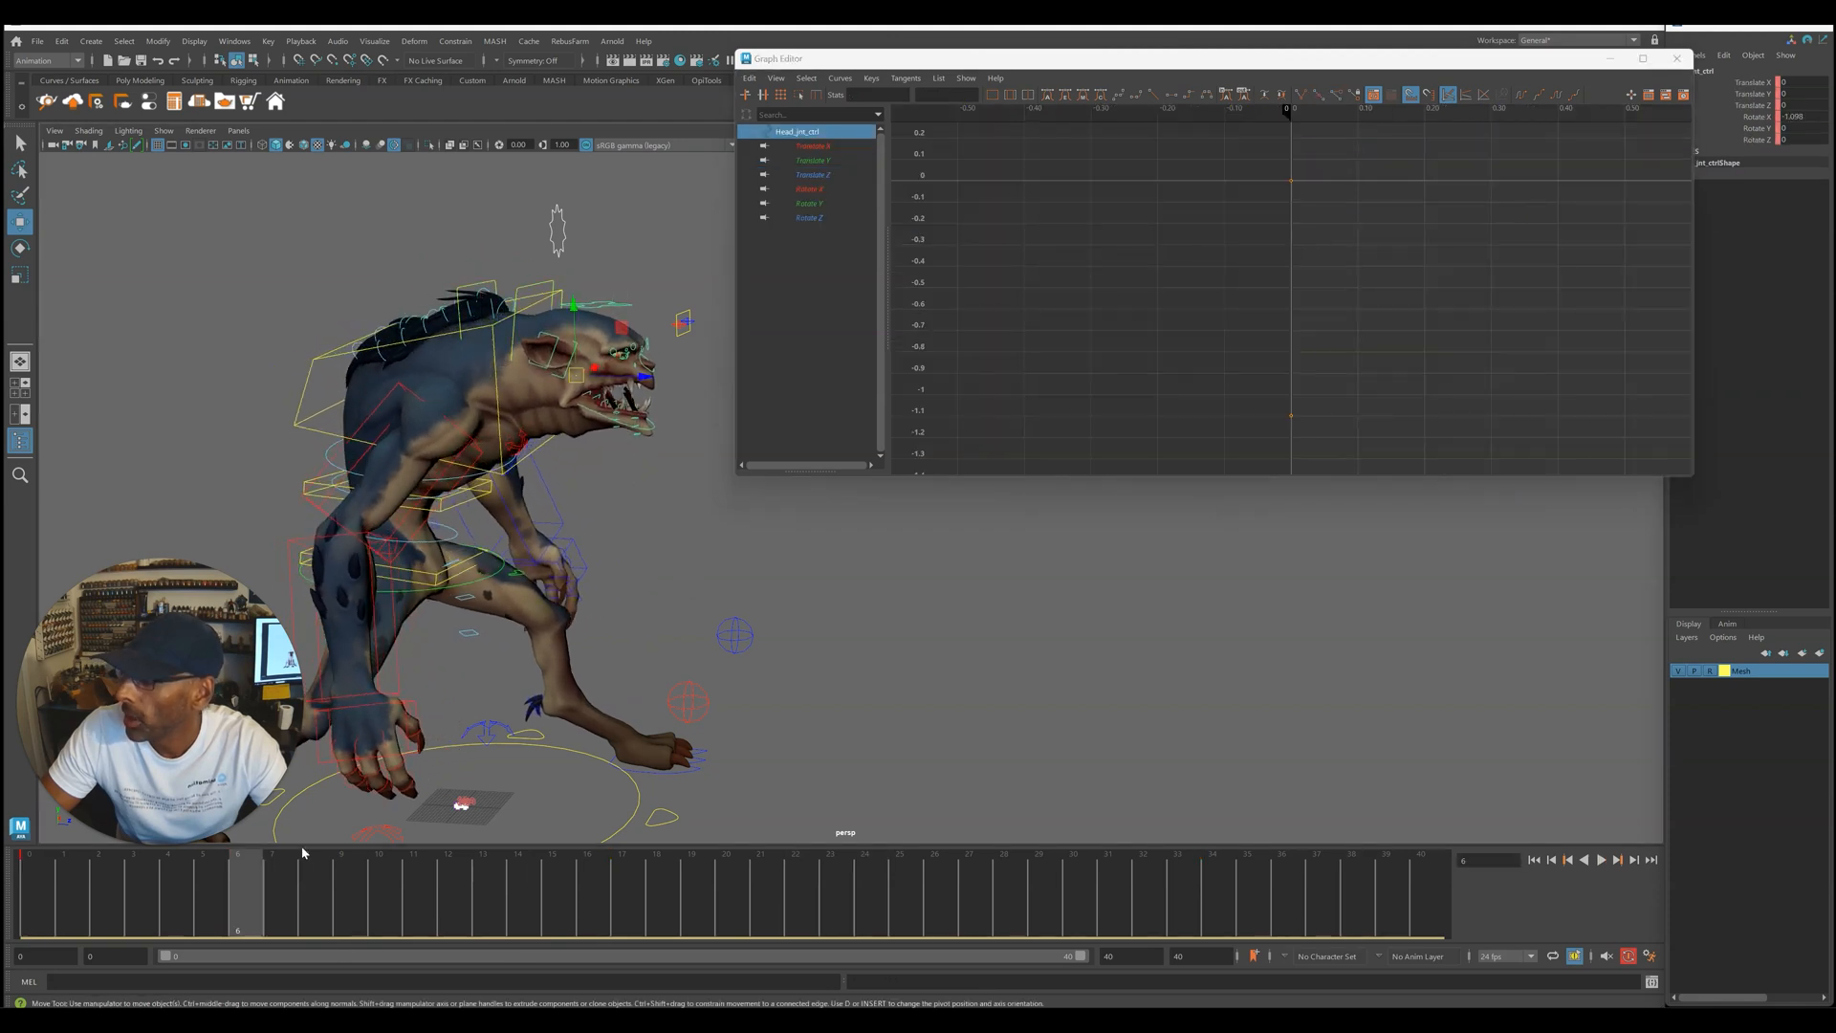
pyautogui.hotkey('alt', 'v')
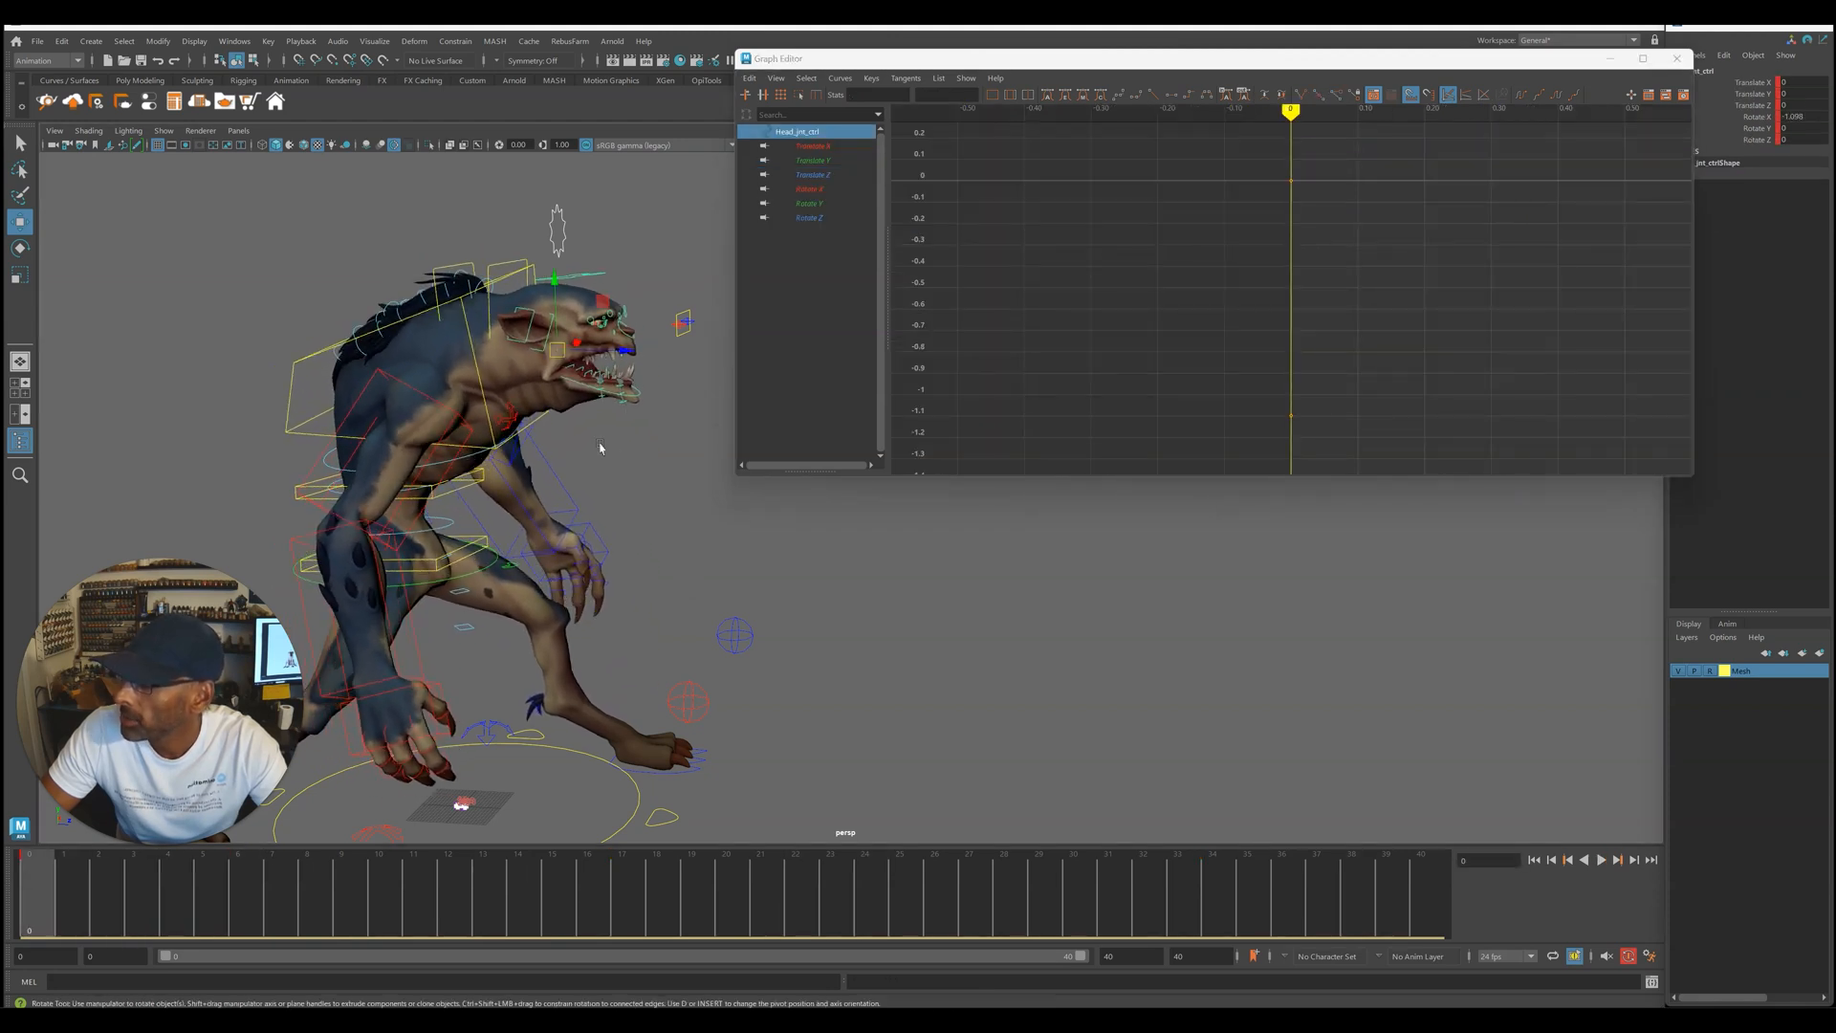
pyautogui.click(1758, 128)
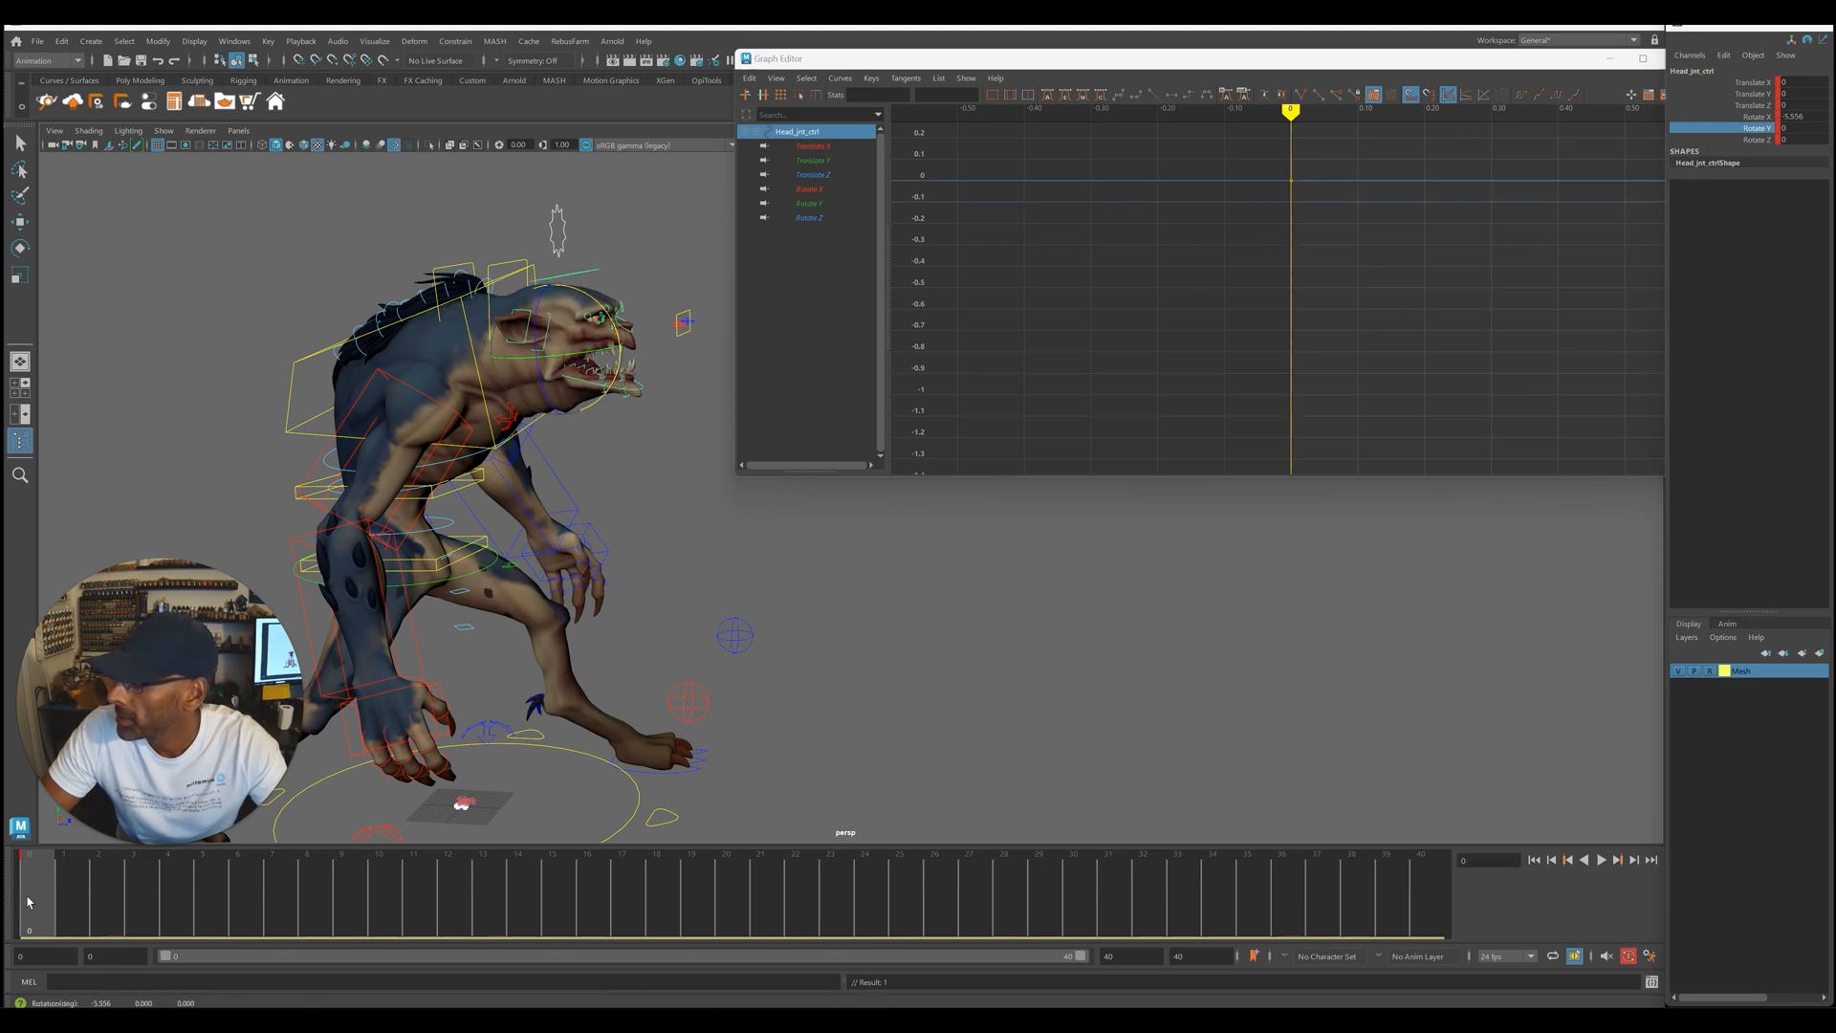
# - Rotate the head down to a Rotate X of about 8 at frame 22, key frame 40, and play back the cycle
pyautogui.moveTo(54, 901); pyautogui.dragTo(814, 897)
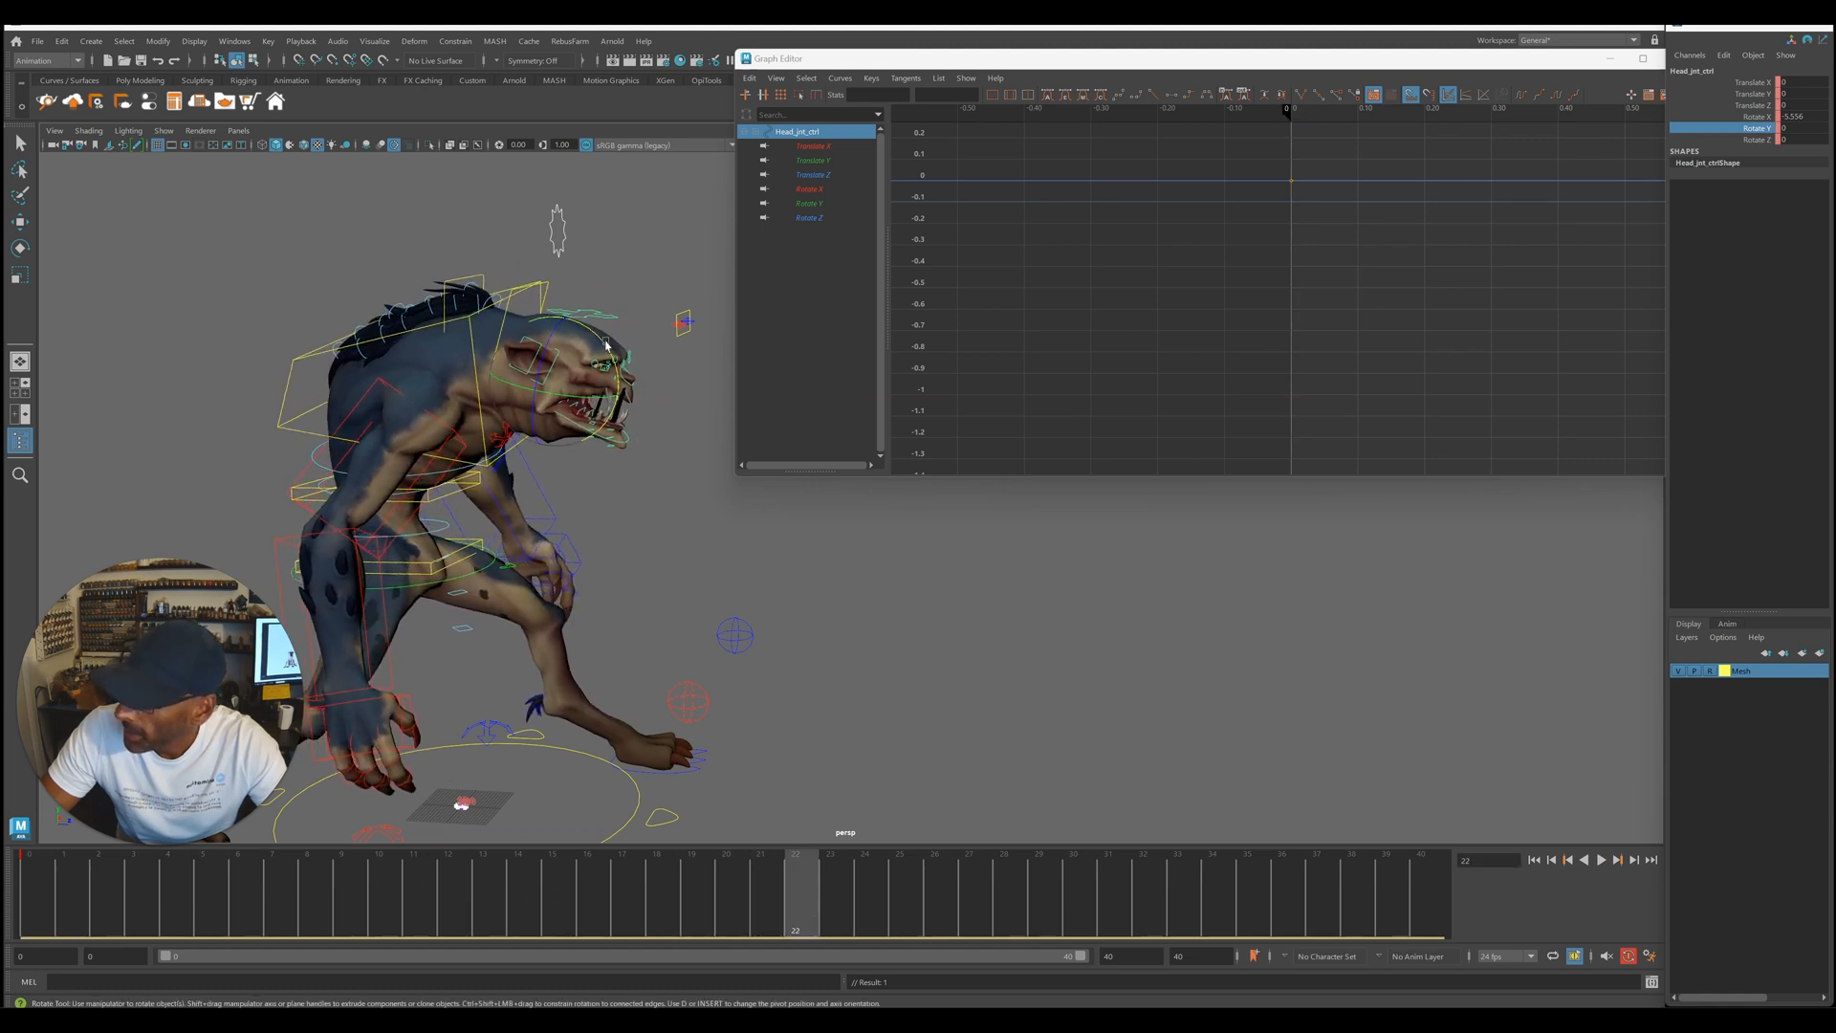
pyautogui.hotkey('alt', 'v')
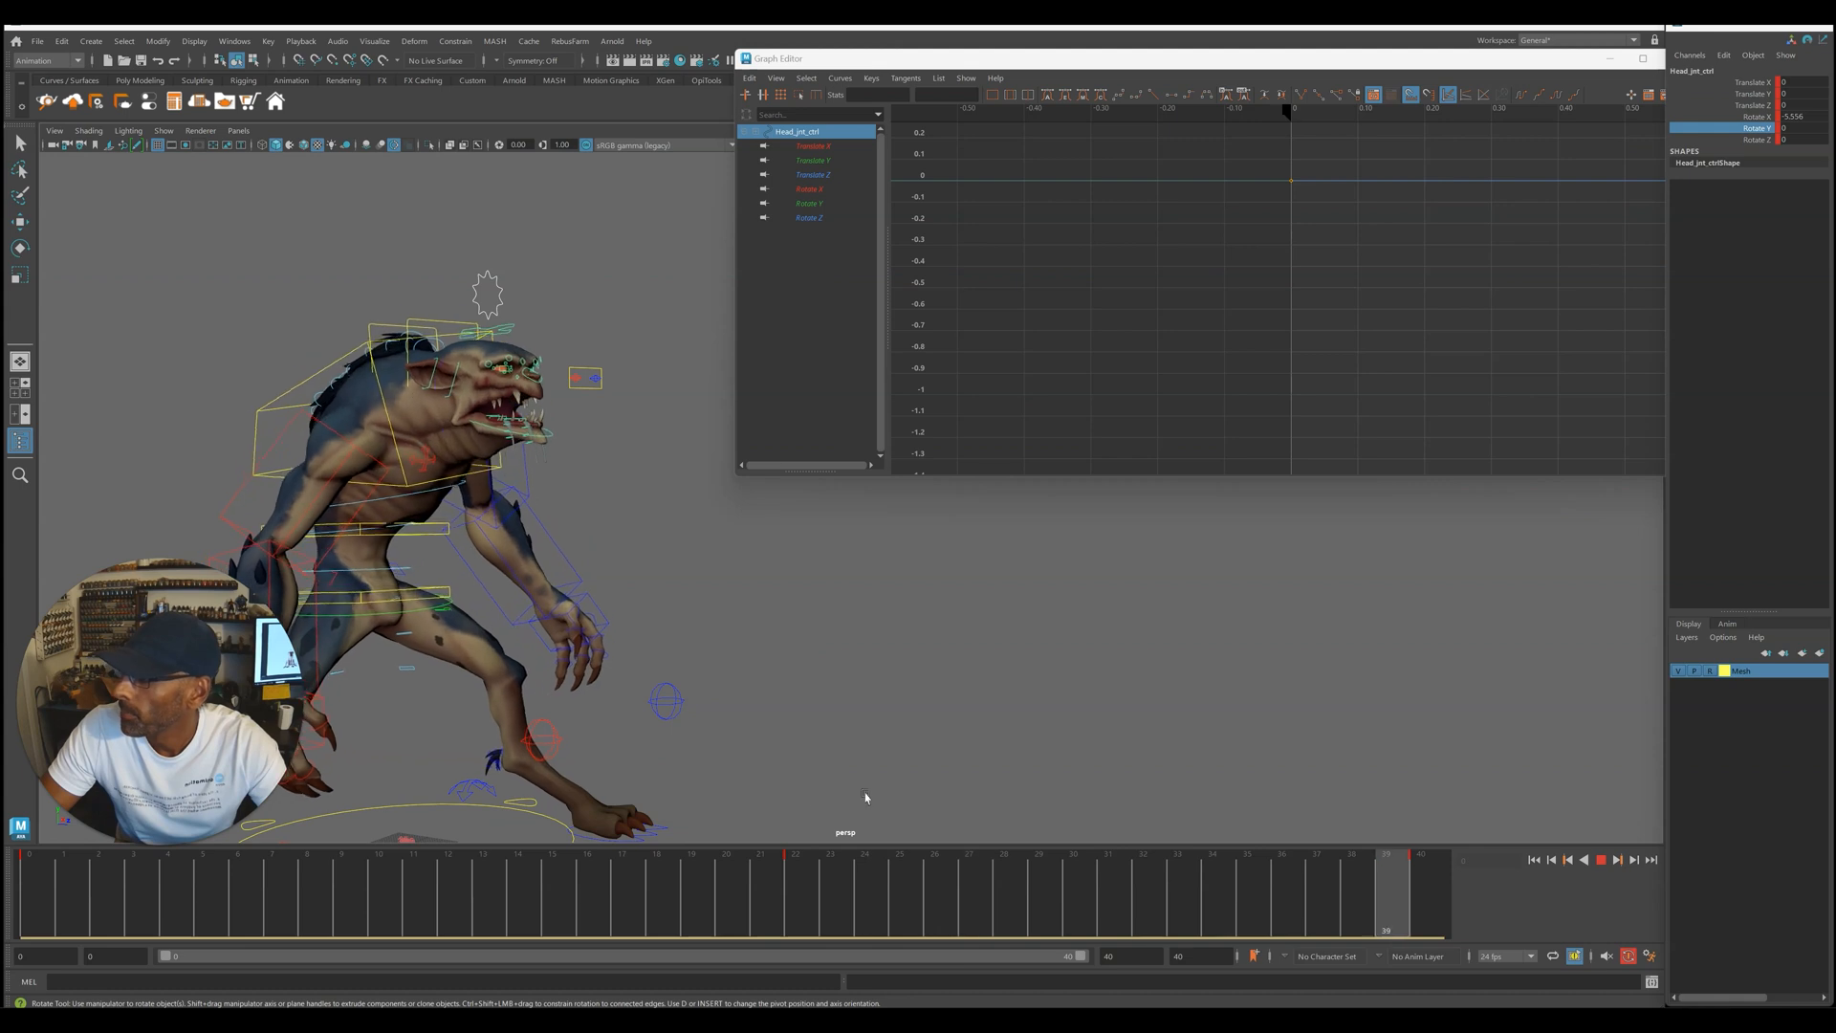
pyautogui.hotkey('alt', 'v')
# - Lower the head's Rotate X keys at frames 0 and 40 to about -9 and check the playback
pyautogui.press('f')
pyautogui.click(841, 187)
pyautogui.keyDown('alt'); pyautogui.moveTo(1398, 288); pyautogui.dragTo(1066, 339, button='right'); pyautogui.keyUp('alt')
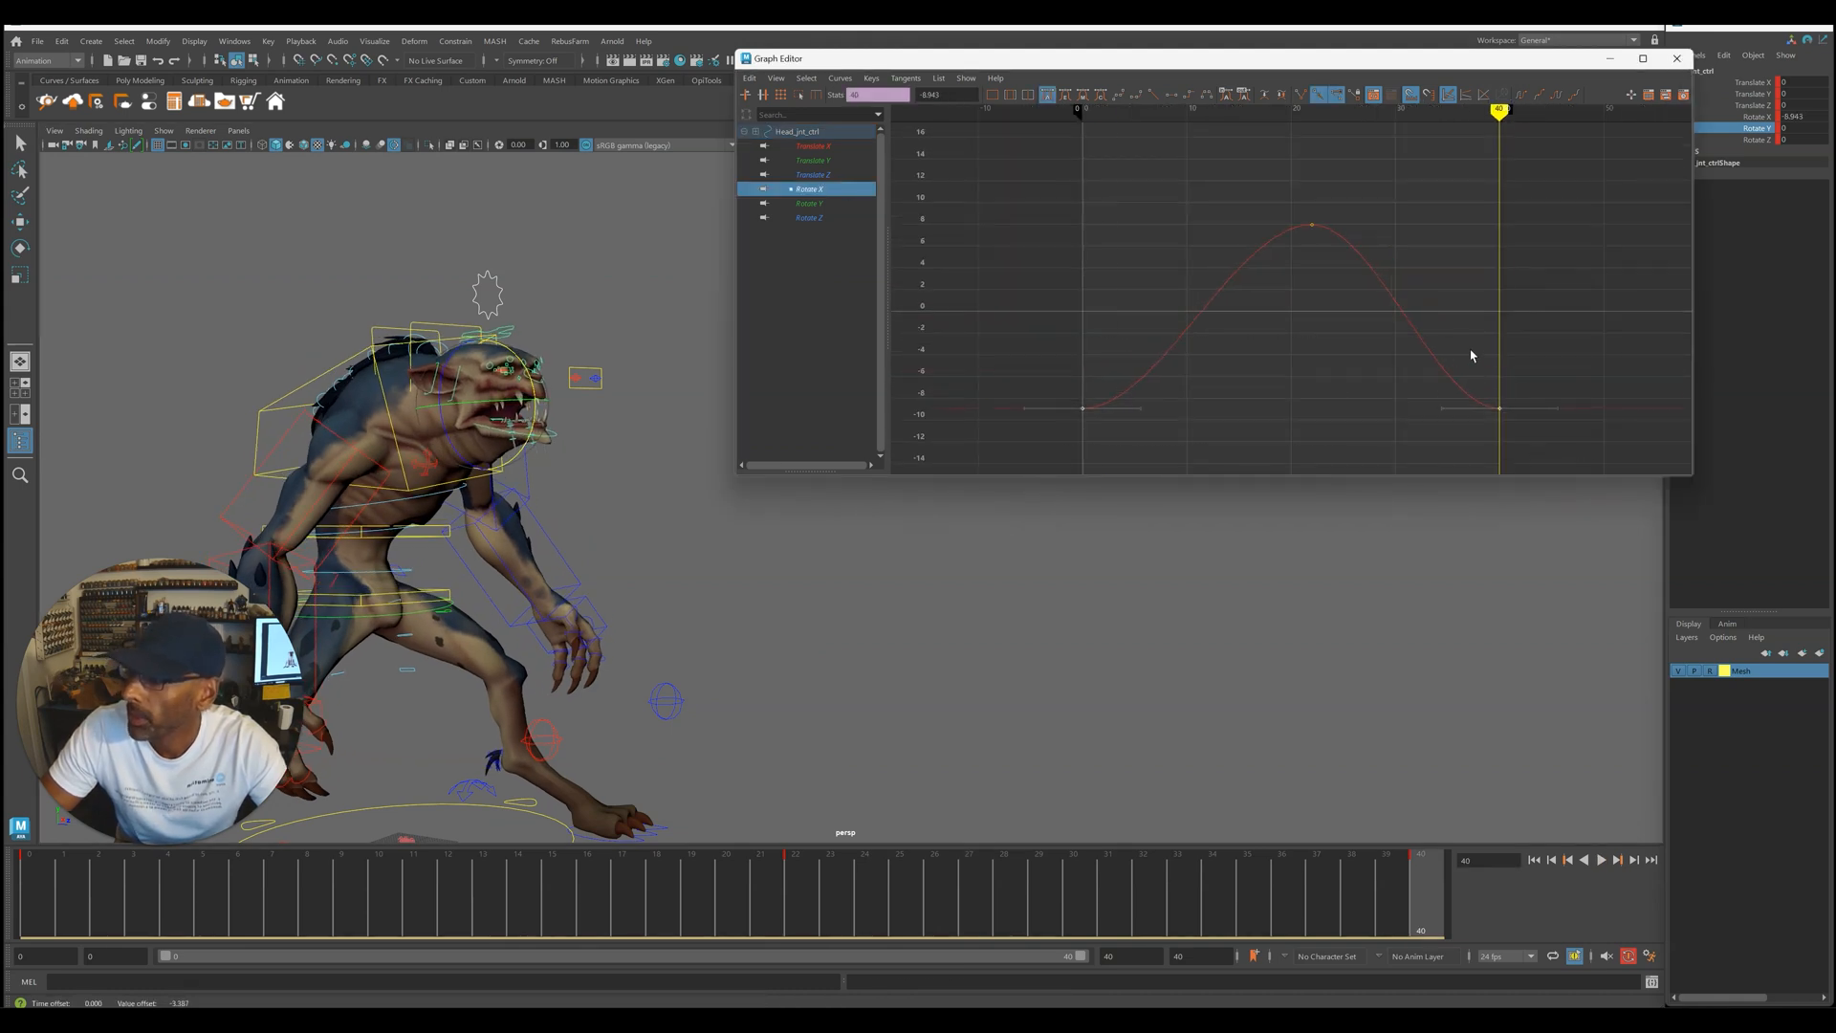
pyautogui.hotkey('alt', 'v')
pyautogui.hotkey('alt', 'v')
# - Try raising the head's end keys, undo it, and lift the whole Rotate X curve to a frame 22 peak of about 18
pyautogui.keyDown('shift'); pyautogui.moveTo(1318, 357); pyautogui.dragTo(1315, 312, button='middle'); pyautogui.keyUp('shift')
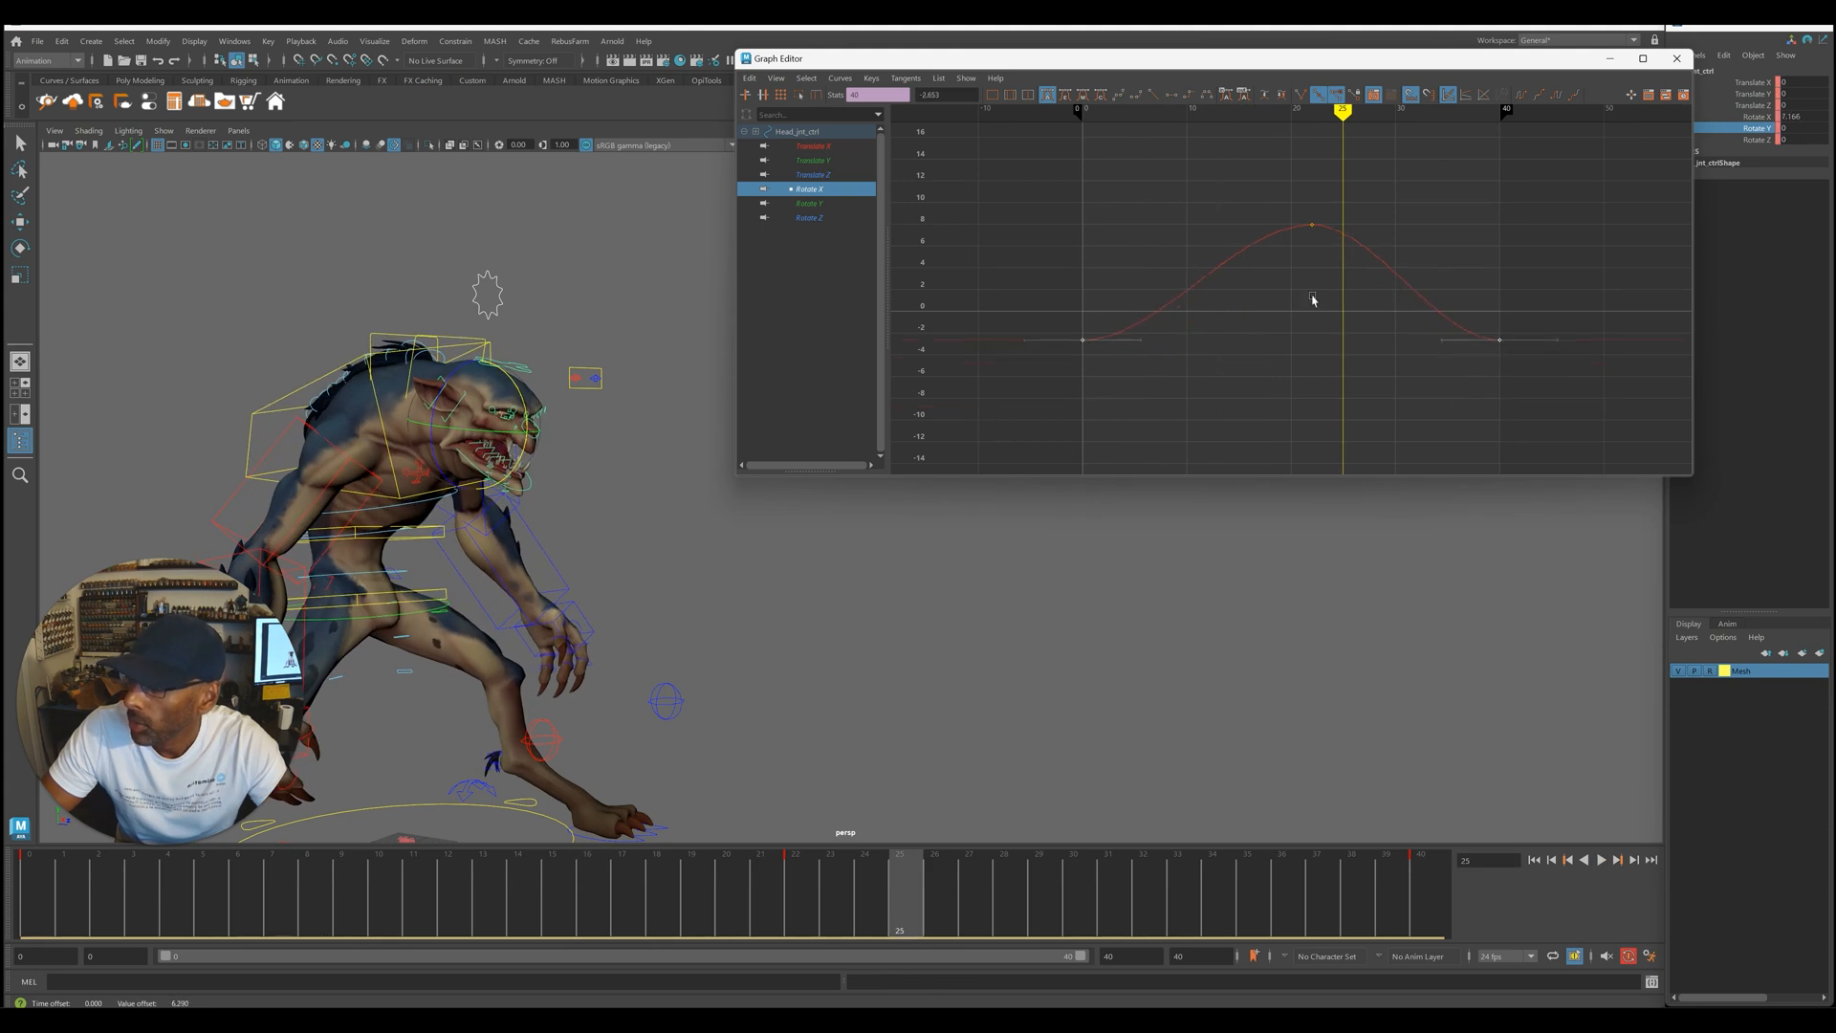
pyautogui.hotkey('ctrl', 'z')
pyautogui.keyDown('alt'); pyautogui.moveTo(1454, 306); pyautogui.dragTo(1243, 316, button='right'); pyautogui.keyUp('alt')
pyautogui.moveTo(1177, 235); pyautogui.dragTo(1486, 414)
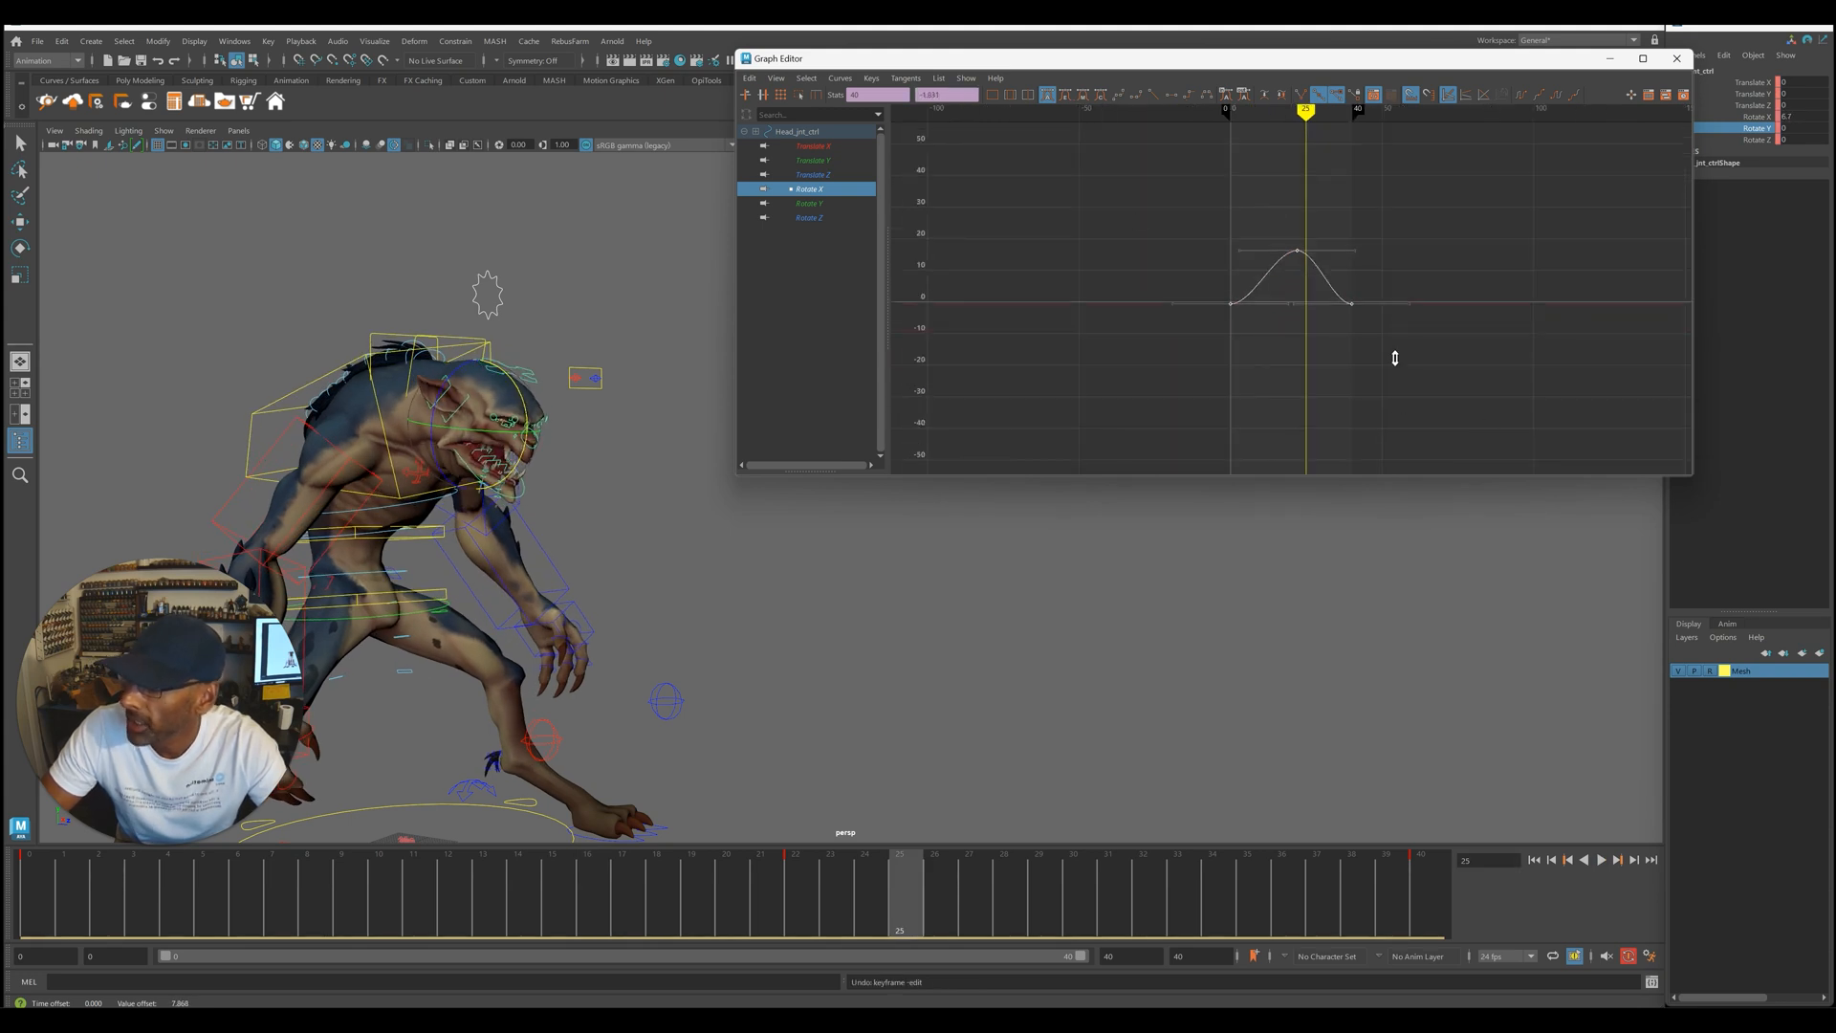
pyautogui.hotkey('alt', 'v')
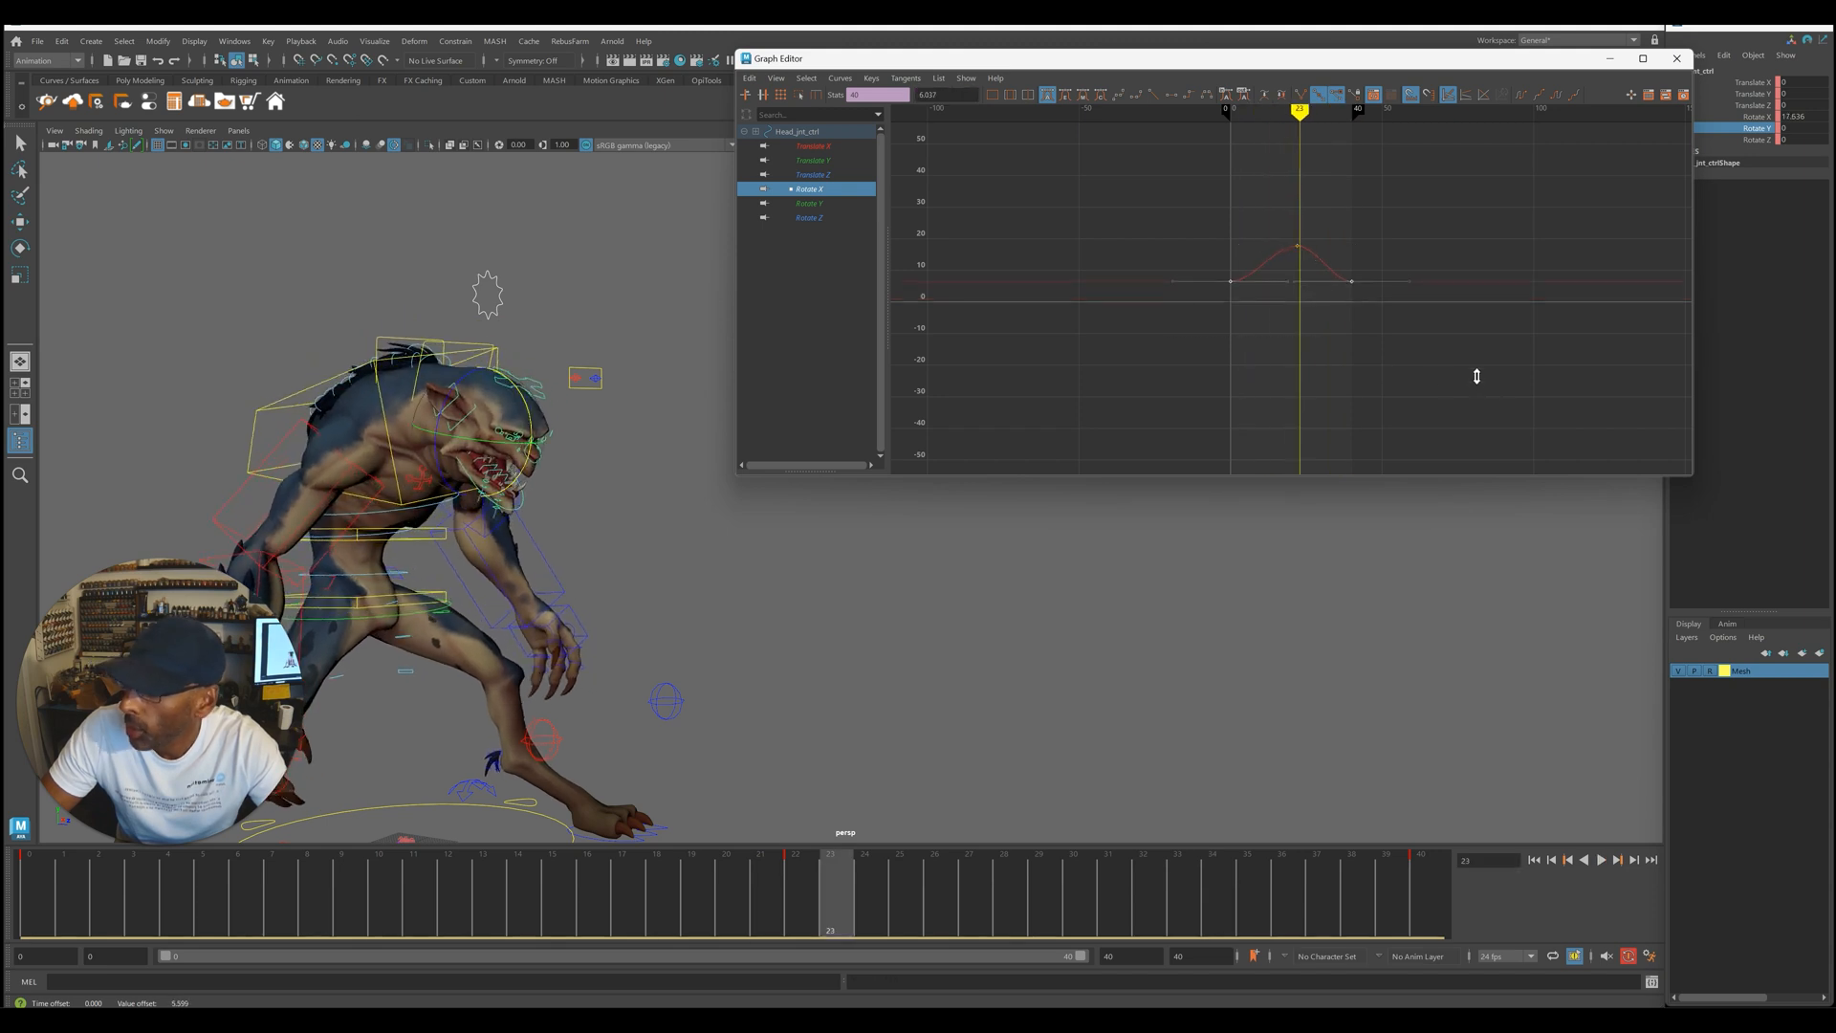
# - At frame 0, adjust the head's first and last Rotate X keys to about 2 and play back the cycle
pyautogui.moveTo(402, 889); pyautogui.dragTo(29, 892)
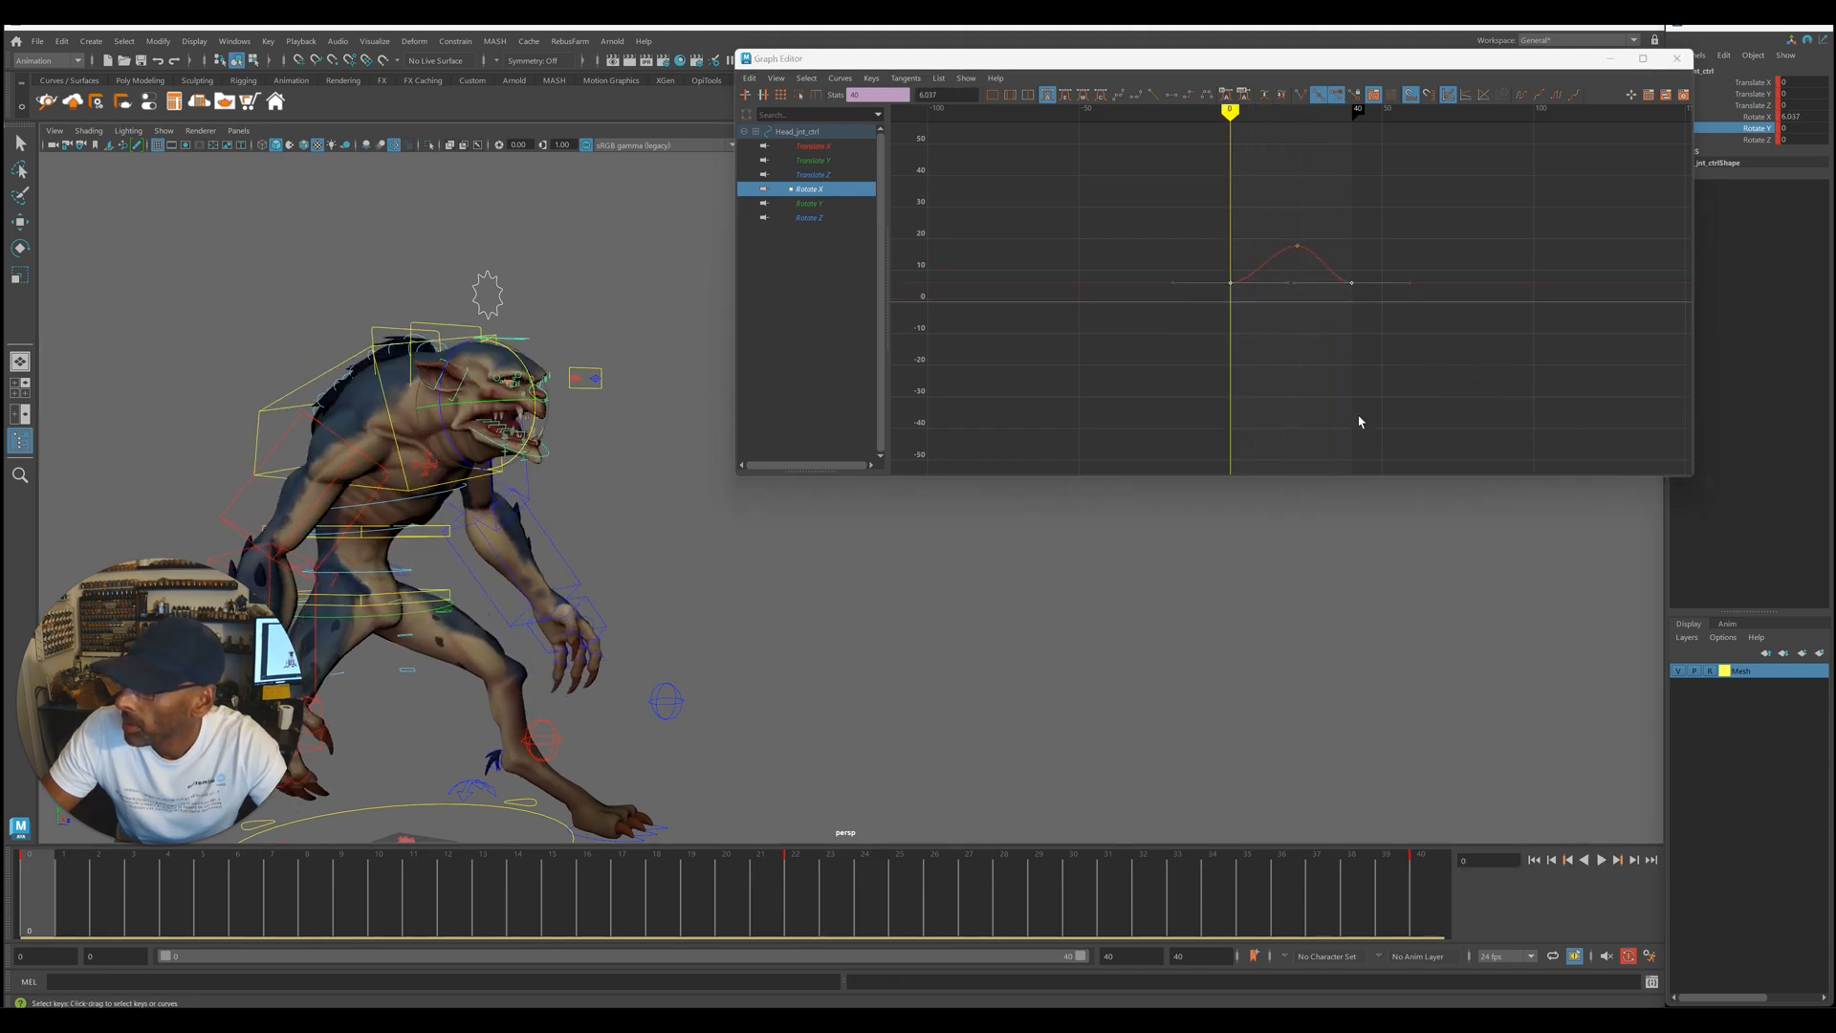
pyautogui.keyDown('shift'); pyautogui.moveTo(1470, 377); pyautogui.dragTo(1471, 372, button='middle'); pyautogui.keyUp('shift')
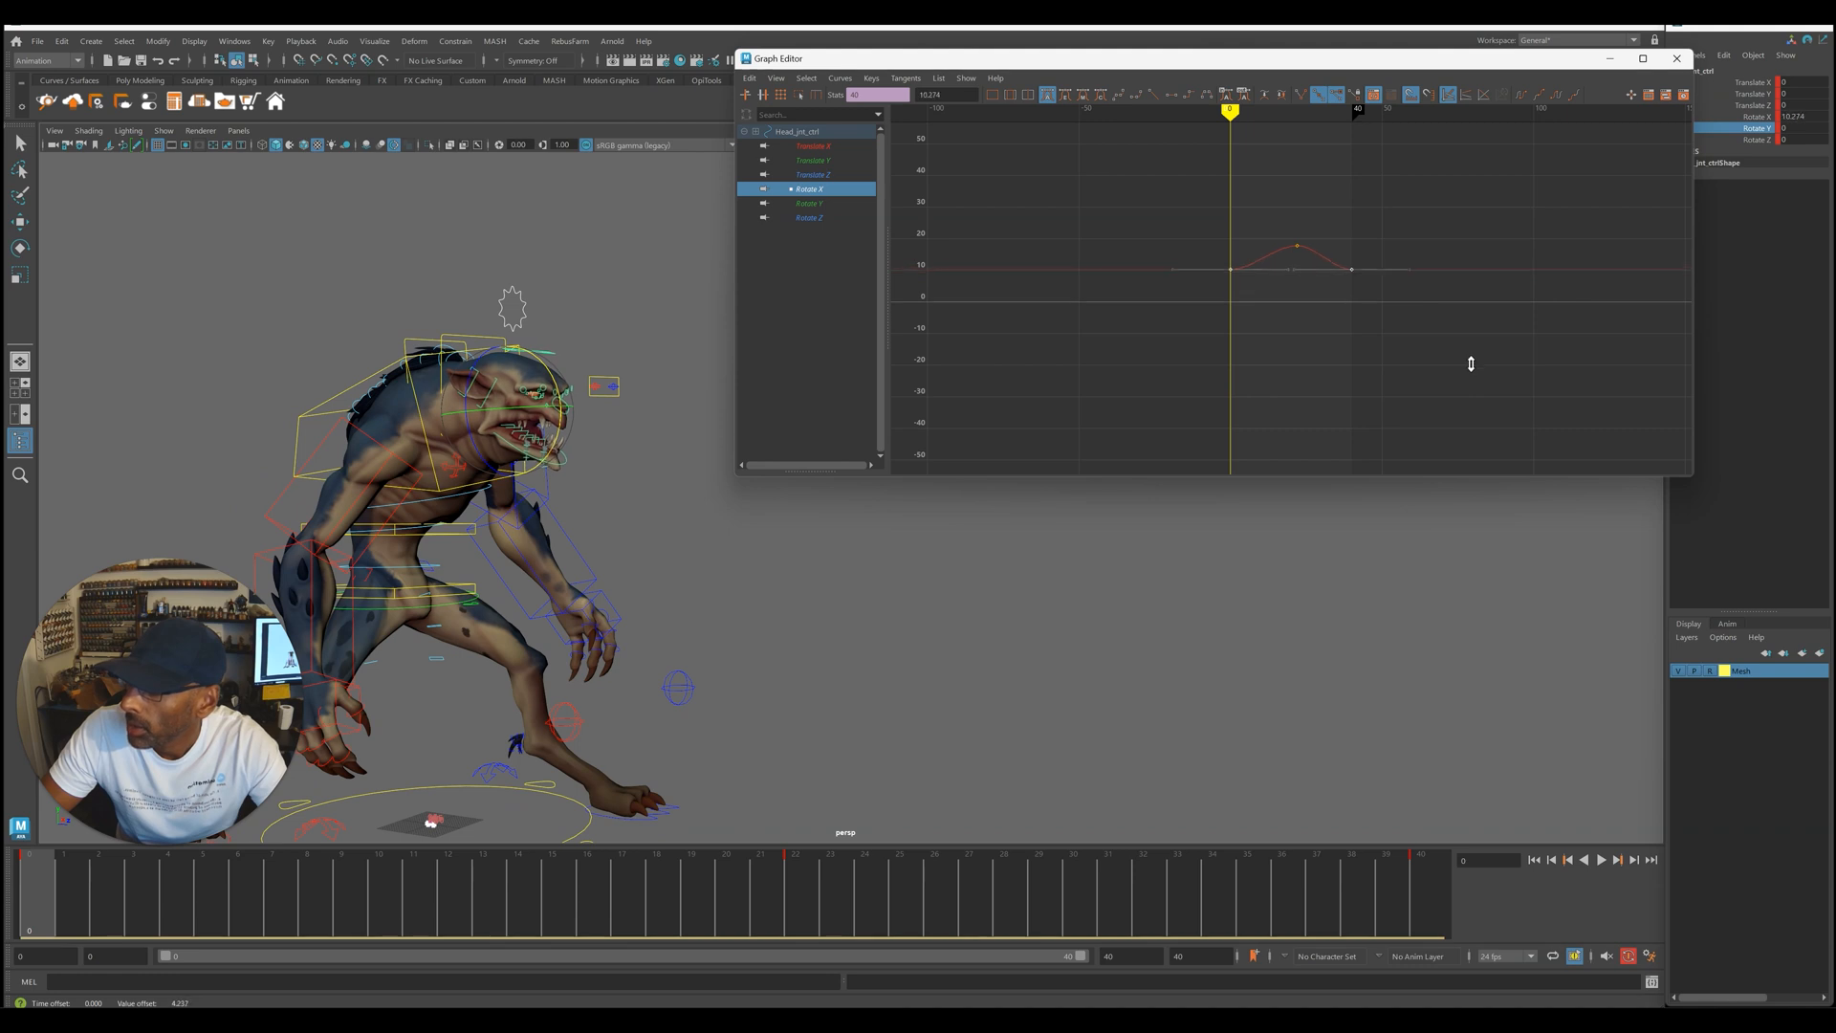
pyautogui.keyDown('shift'); pyautogui.moveTo(1475, 389); pyautogui.dragTo(1475, 393, button='middle'); pyautogui.keyUp('shift')
pyautogui.hotkey('alt', 'v')
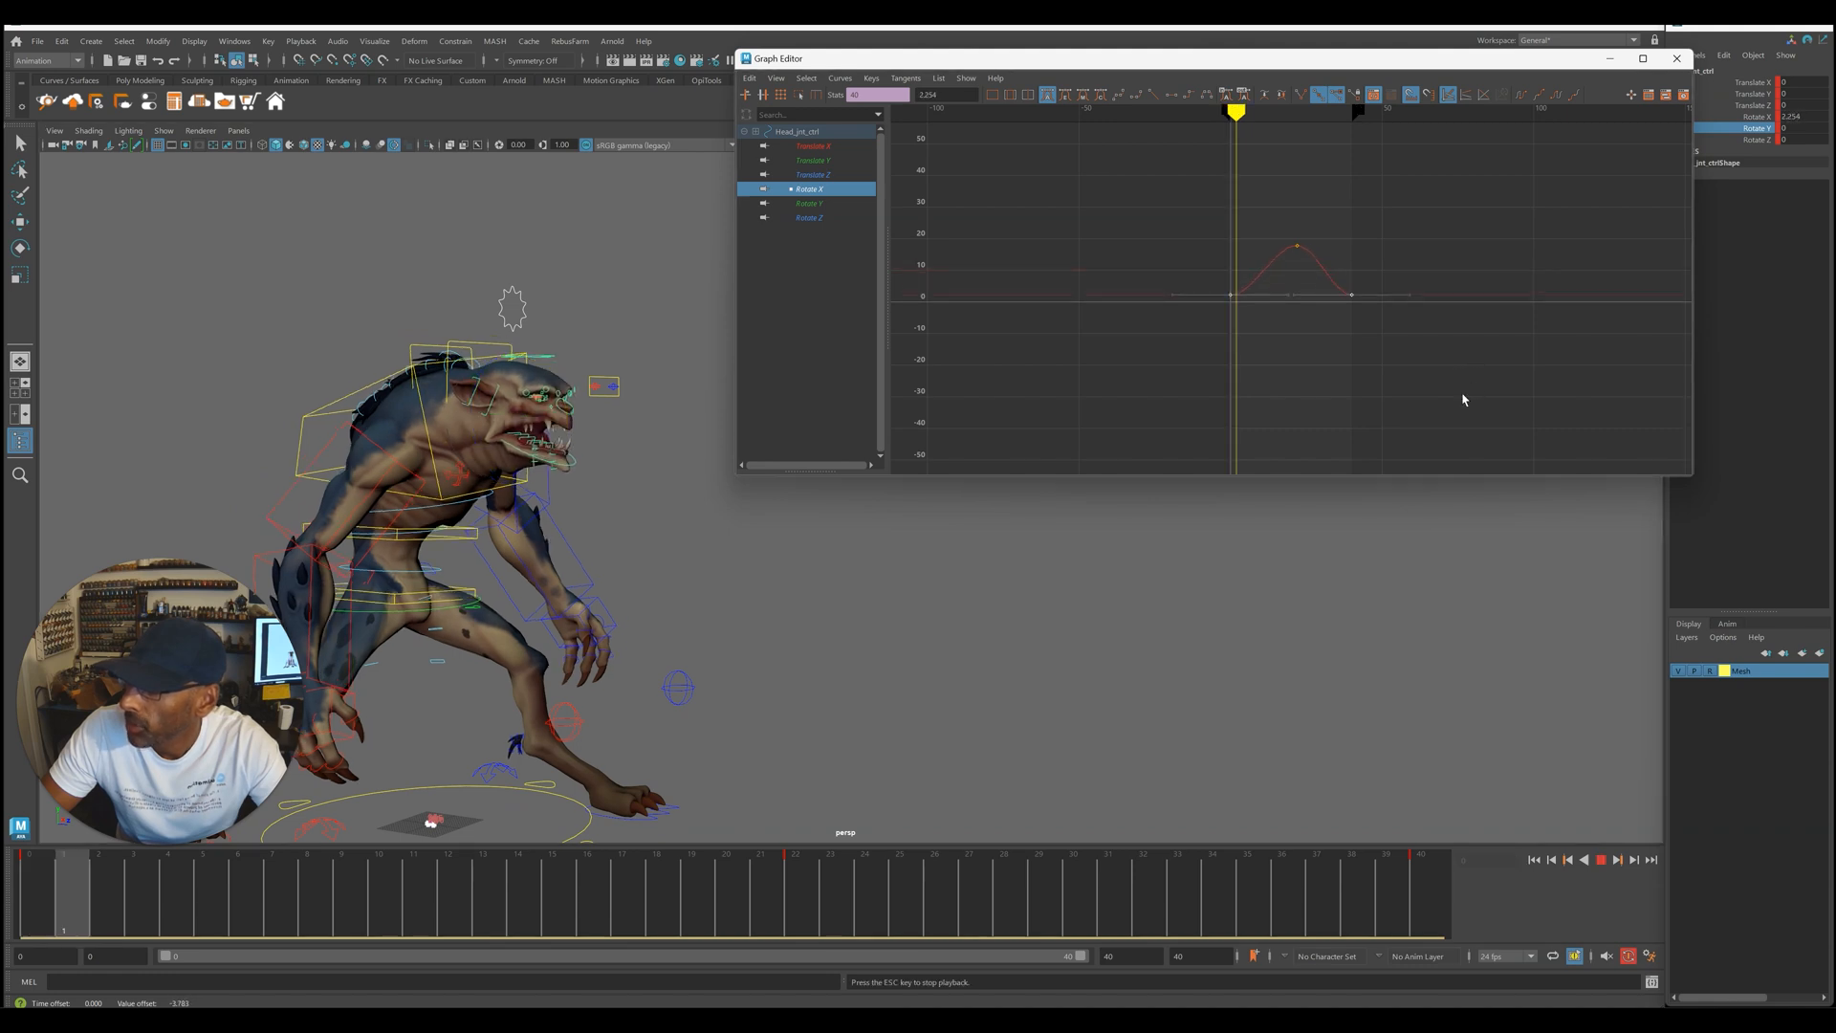
# - Lower the head's frame 22 Rotate X key to about 7.9 and play back the cycle
pyautogui.hotkey('alt', 'v')
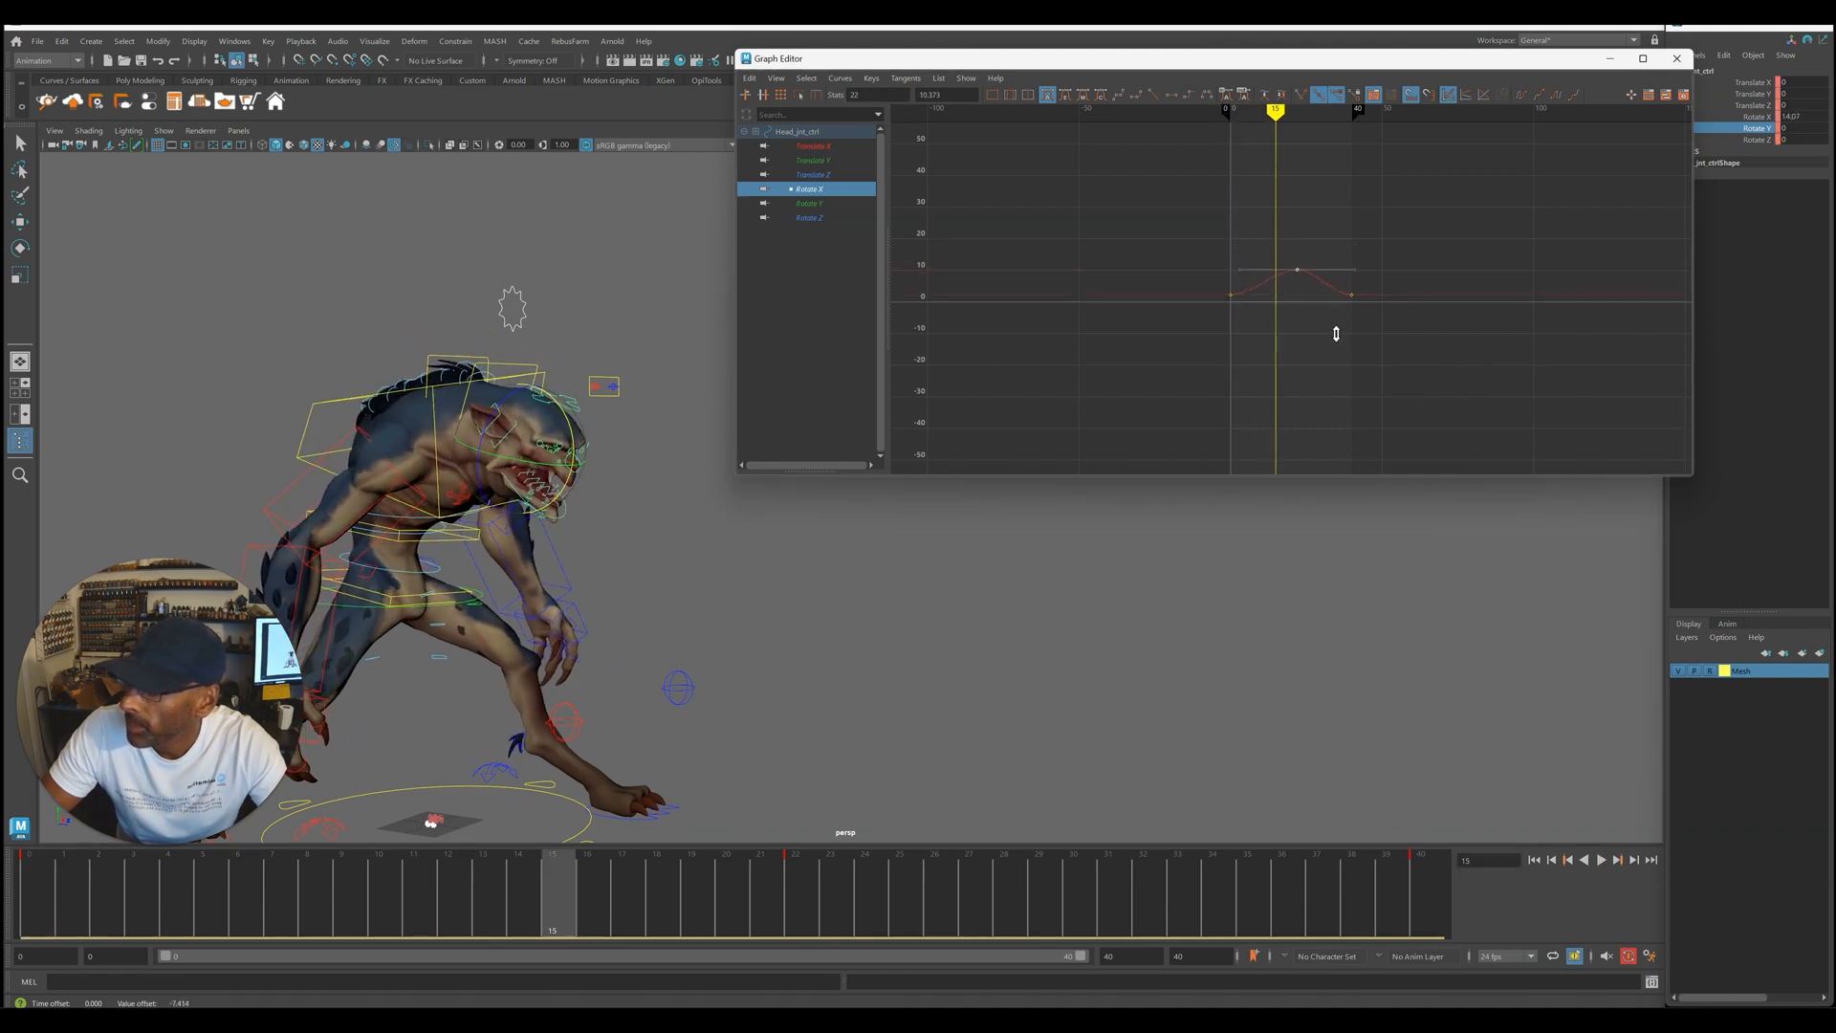
pyautogui.press('f')
pyautogui.scroll(-4, 1536, 146)
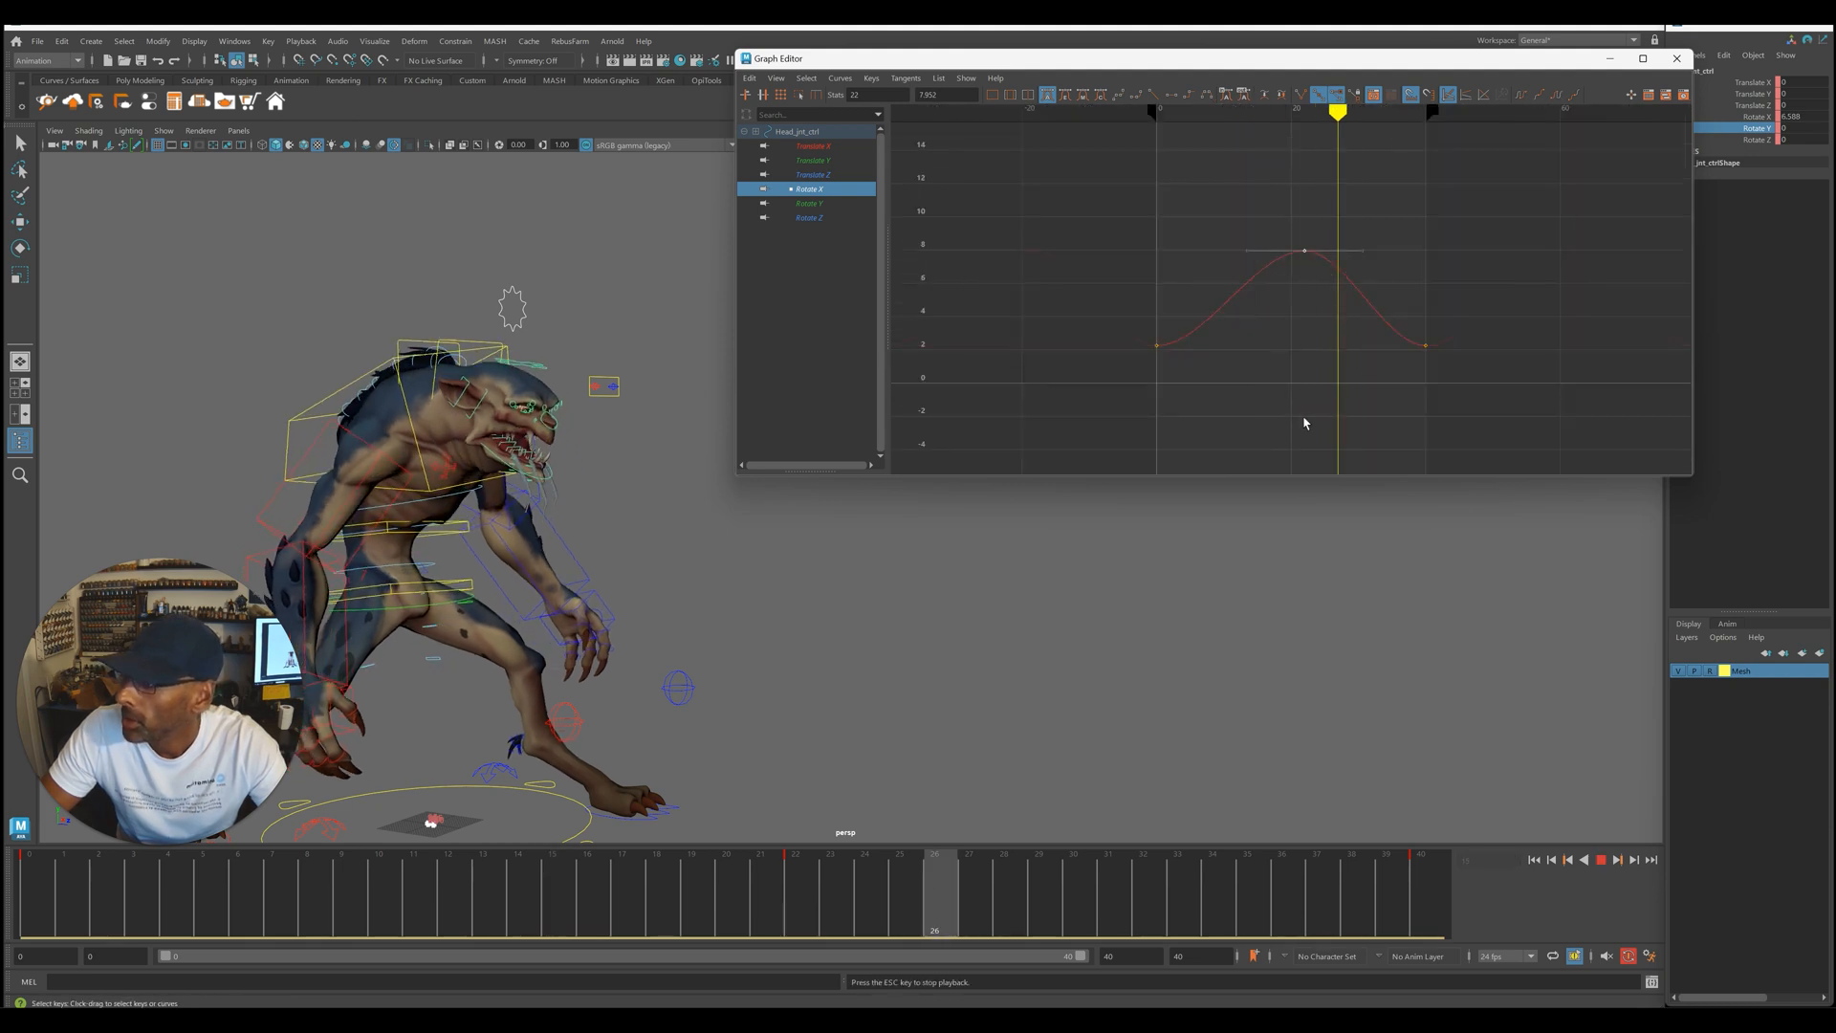
# - Make the head's Rotate X curve cycle and shift all its keys to start at frame 8 while checking the playback
pyautogui.press('Escape')
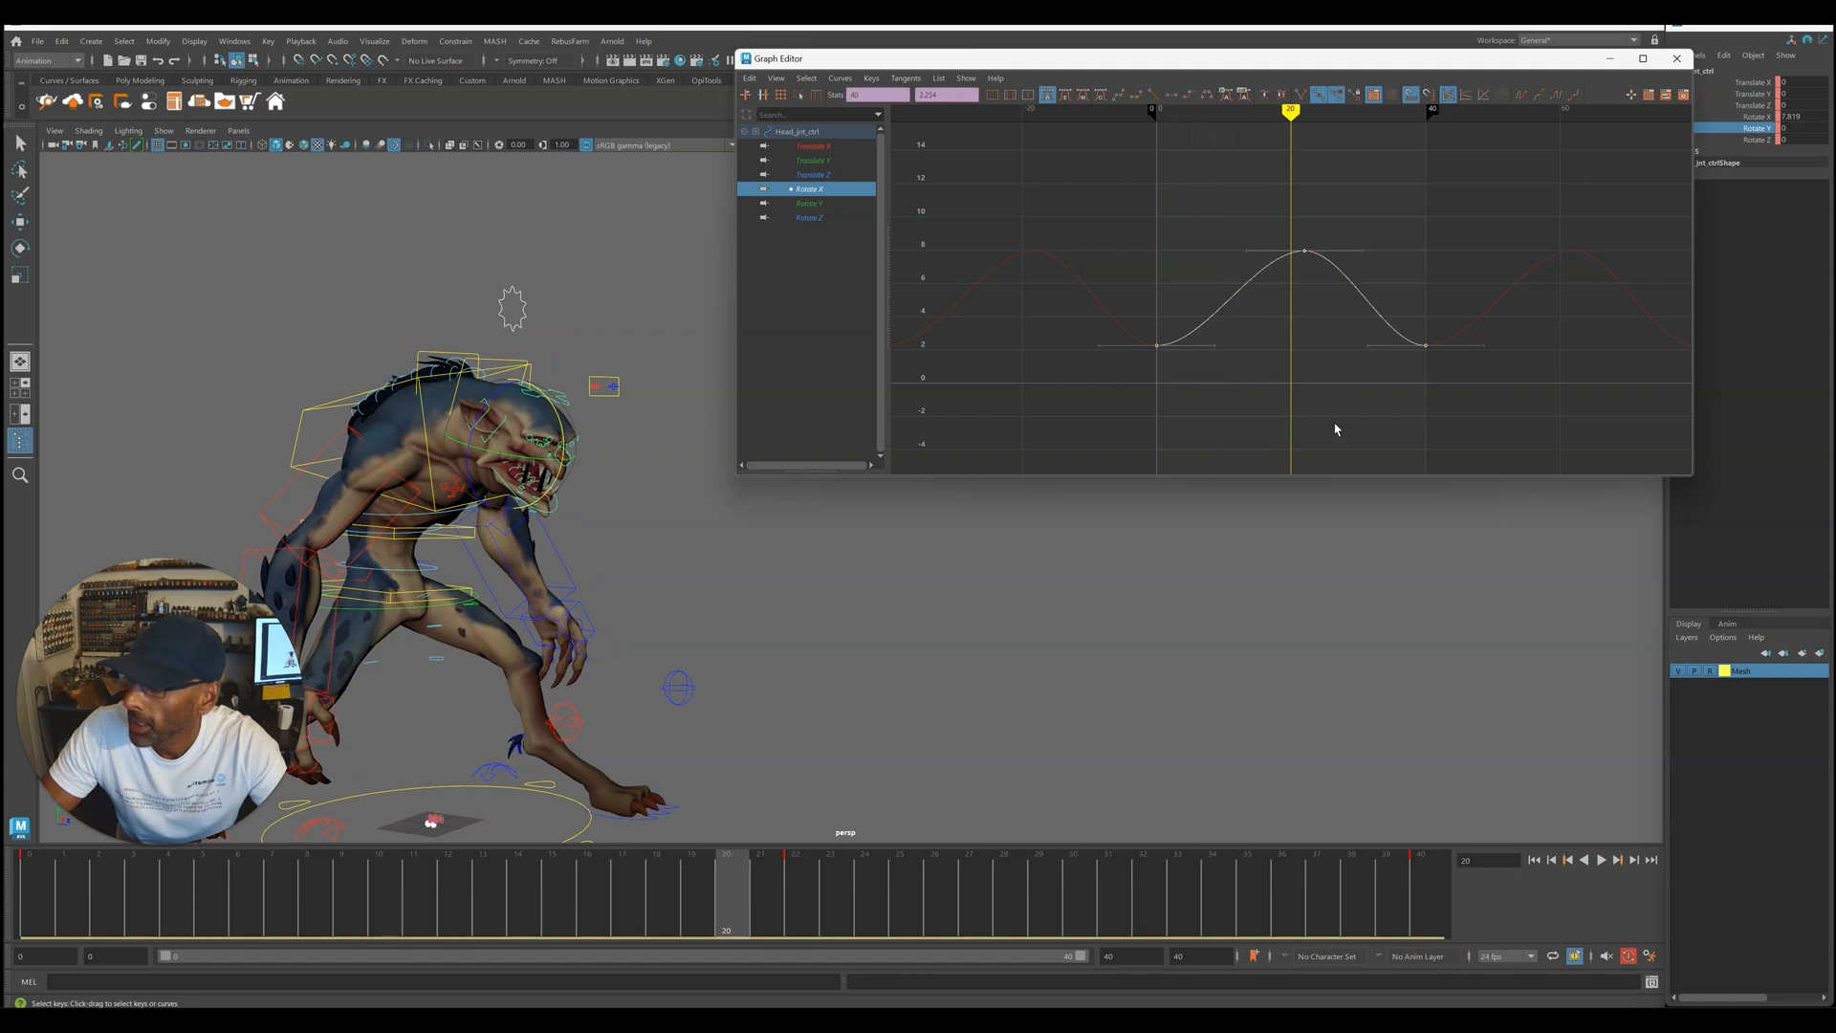
pyautogui.hotkey('alt', 'v')
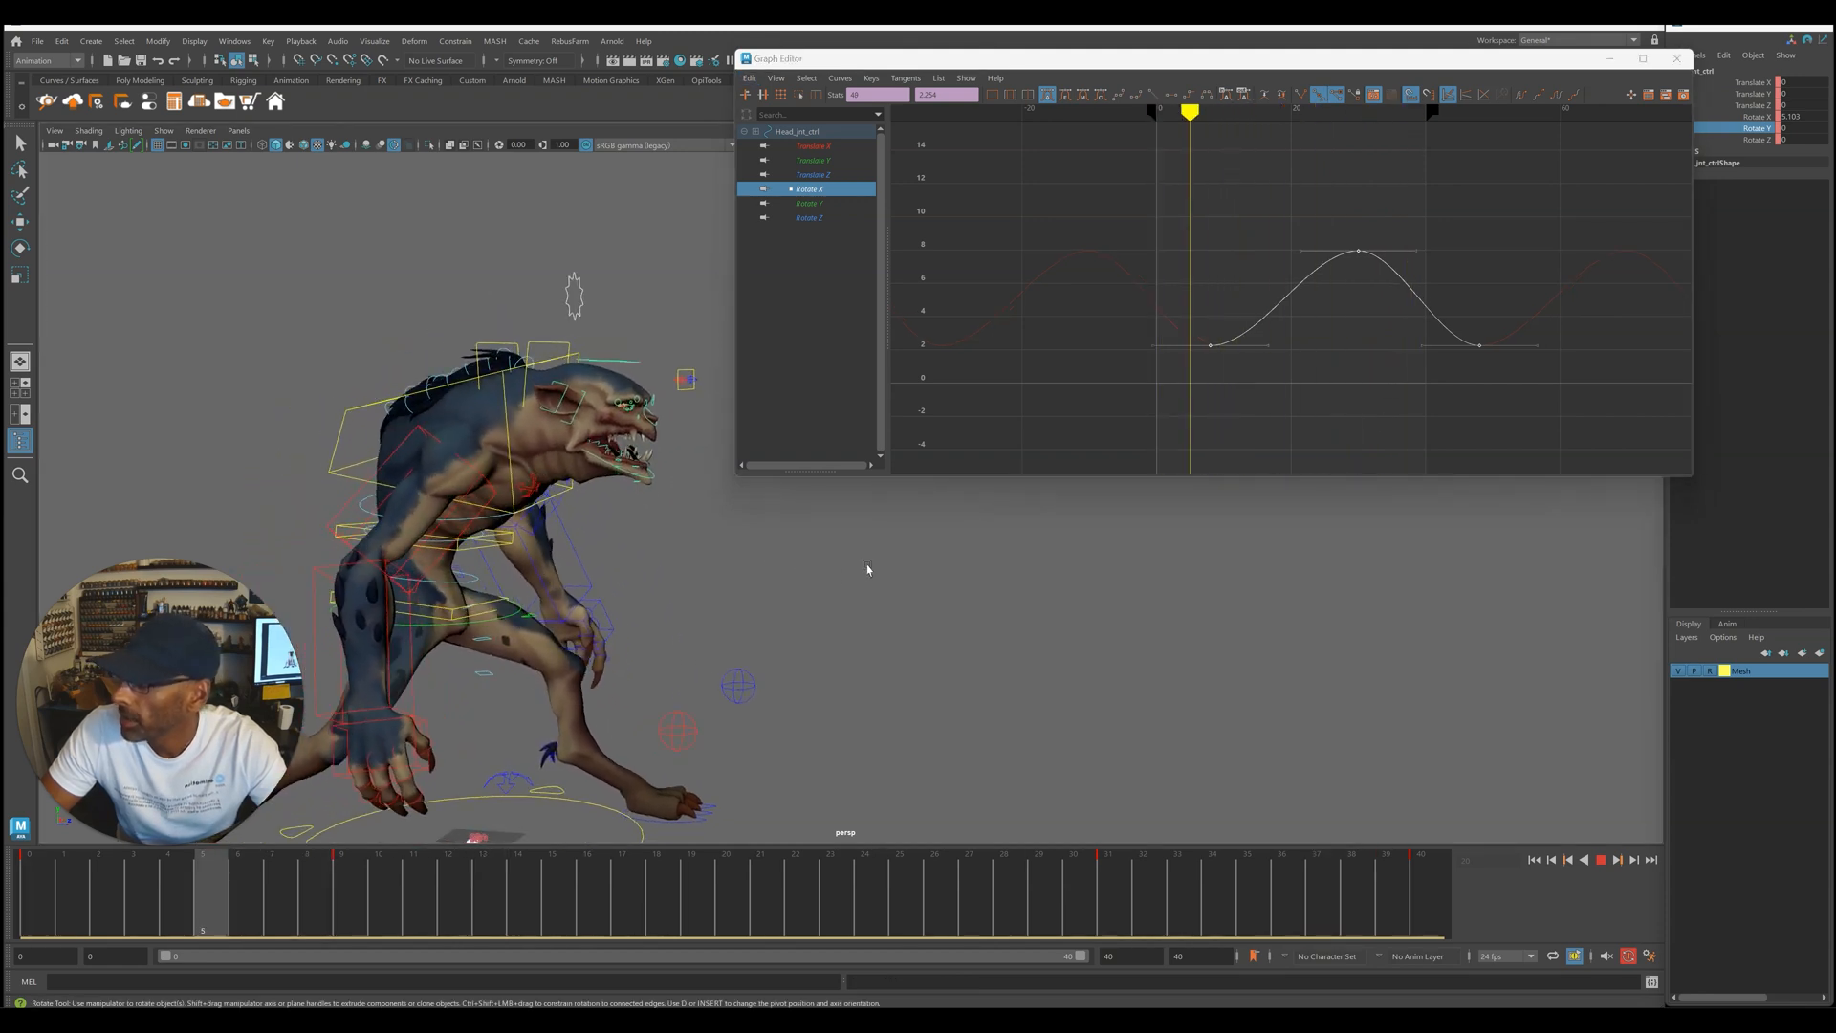
pyautogui.keyDown('shift'); pyautogui.moveTo(1214, 439); pyautogui.dragTo(1200, 432, button='middle'); pyautogui.keyUp('shift')
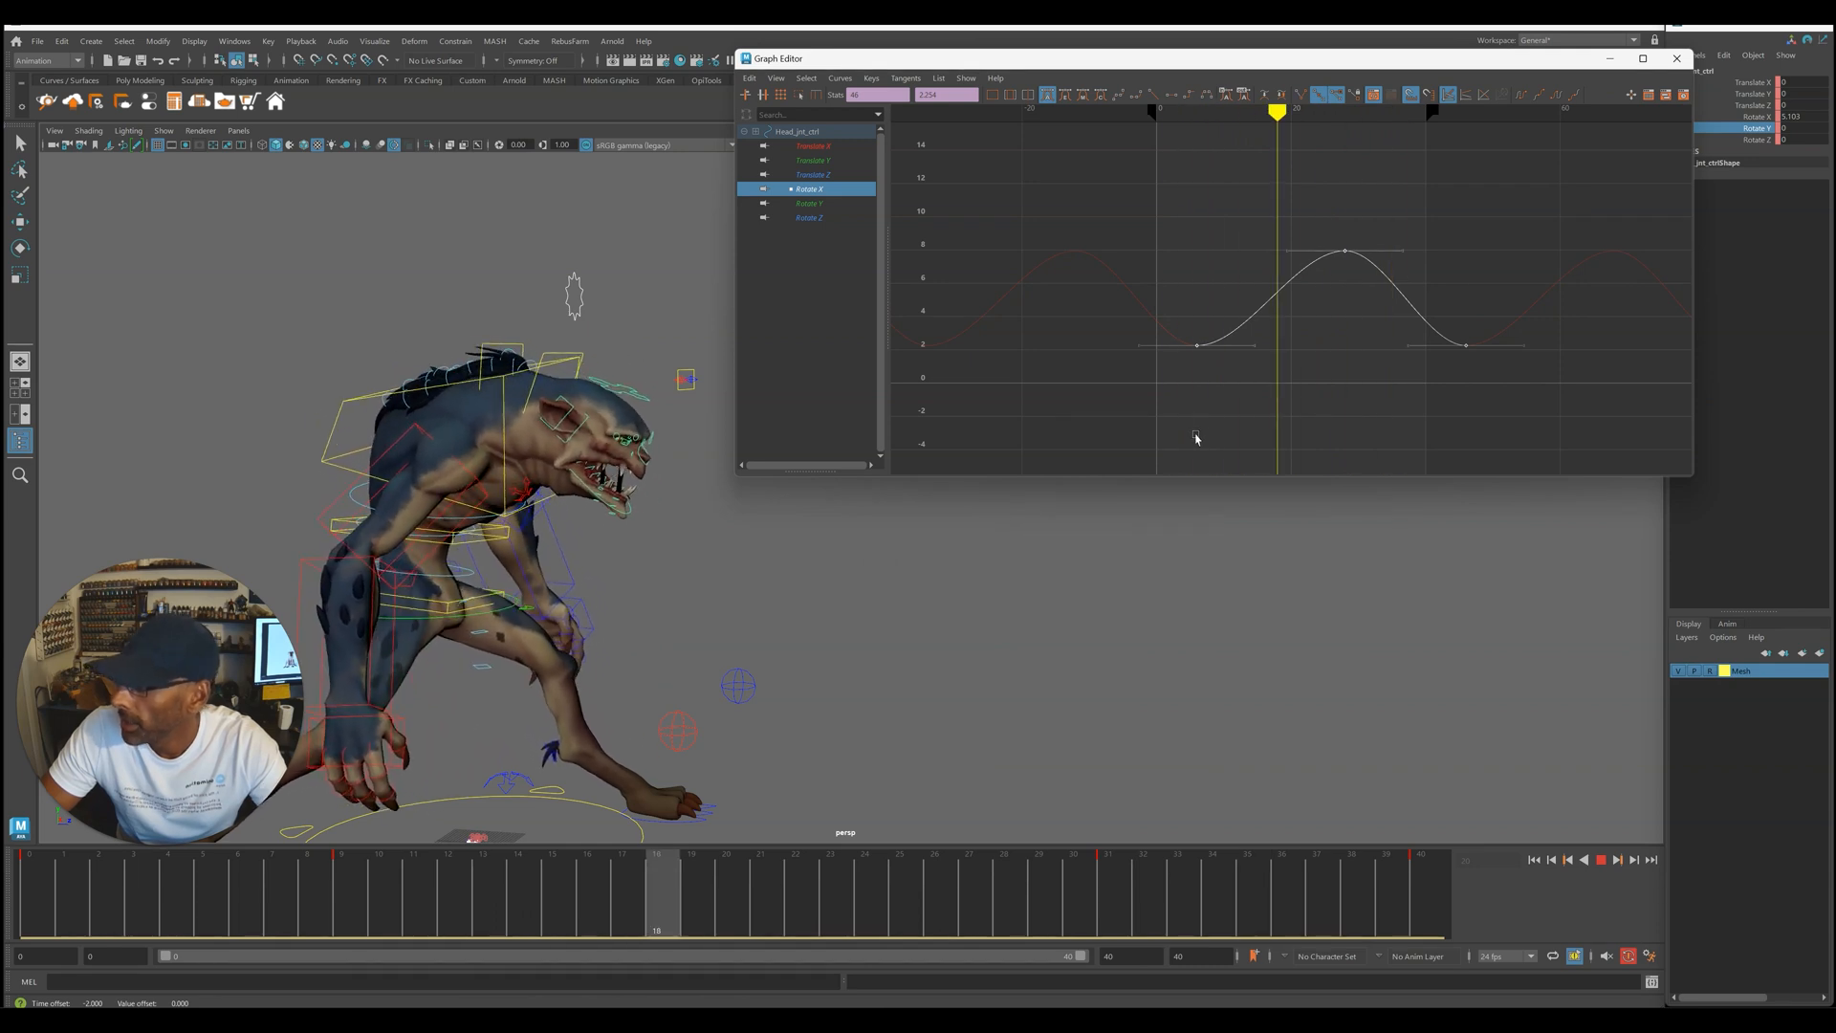
pyautogui.keyDown('shift'); pyautogui.moveTo(1209, 421); pyautogui.dragTo(1203, 427, button='middle'); pyautogui.keyUp('shift')
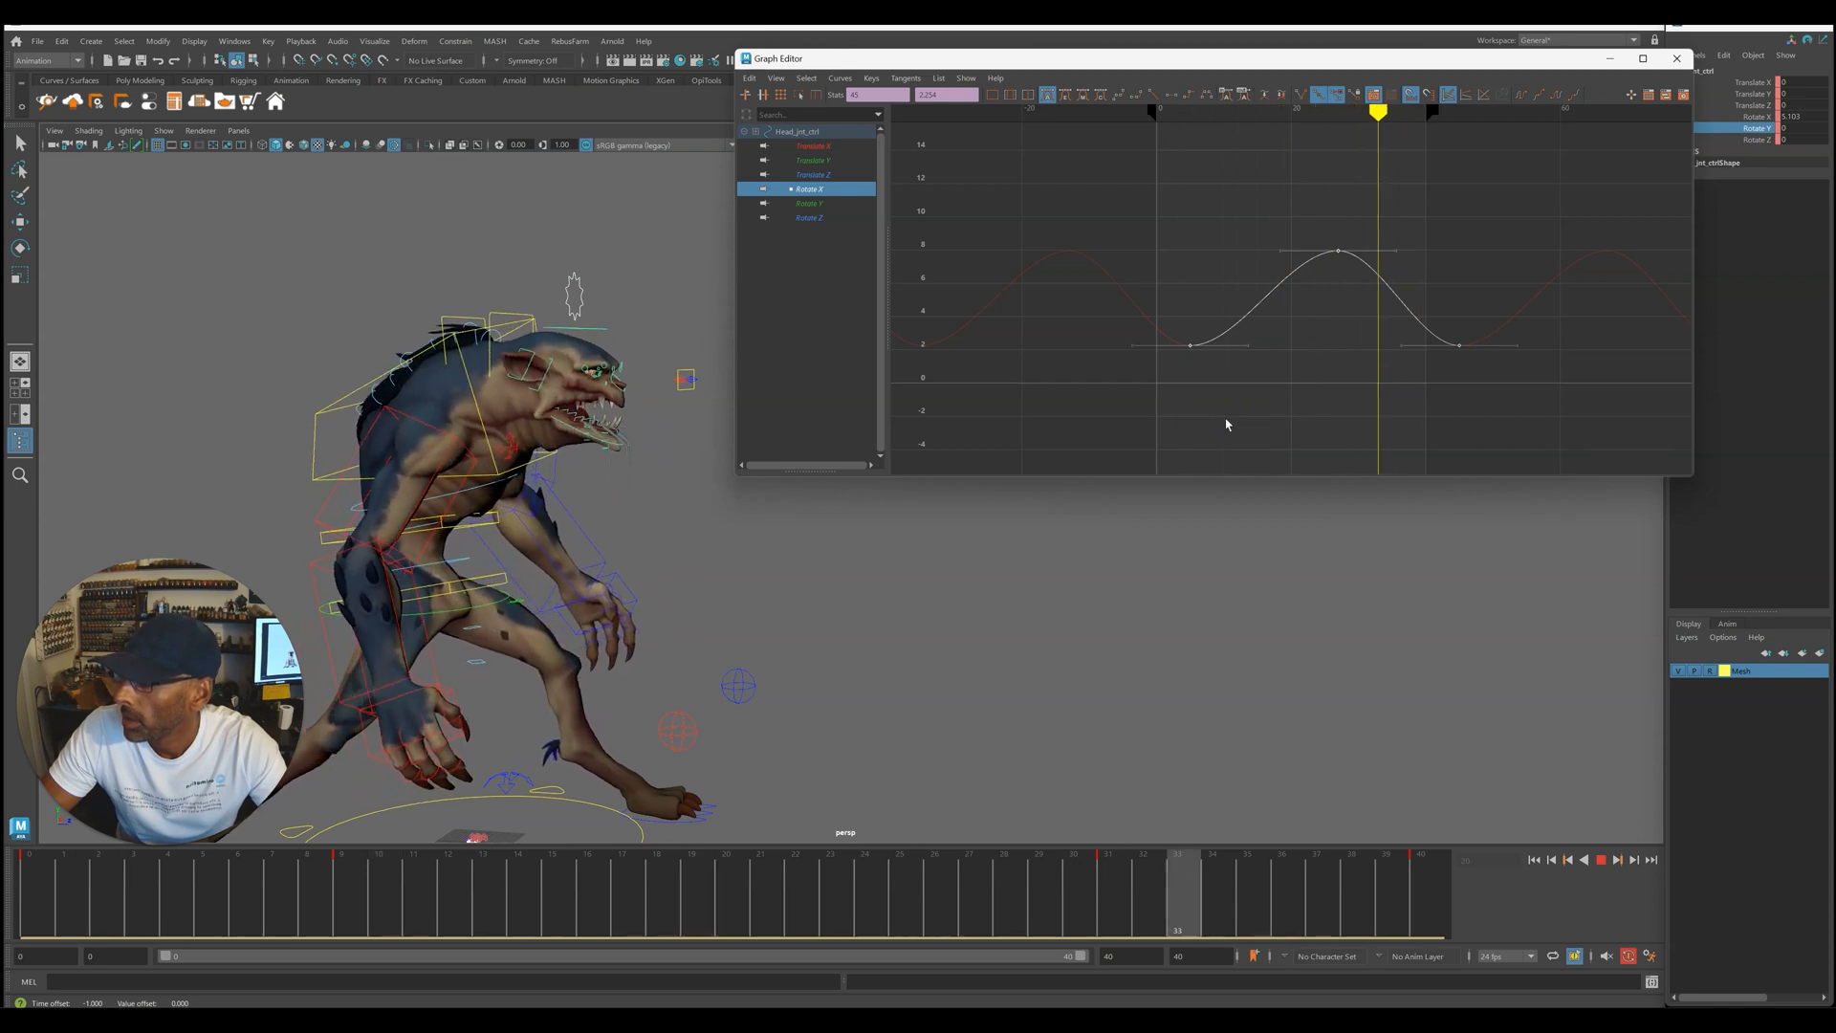
pyautogui.keyDown('shift'); pyautogui.moveTo(1227, 425); pyautogui.dragTo(1250, 421, button='middle'); pyautogui.keyUp('shift')
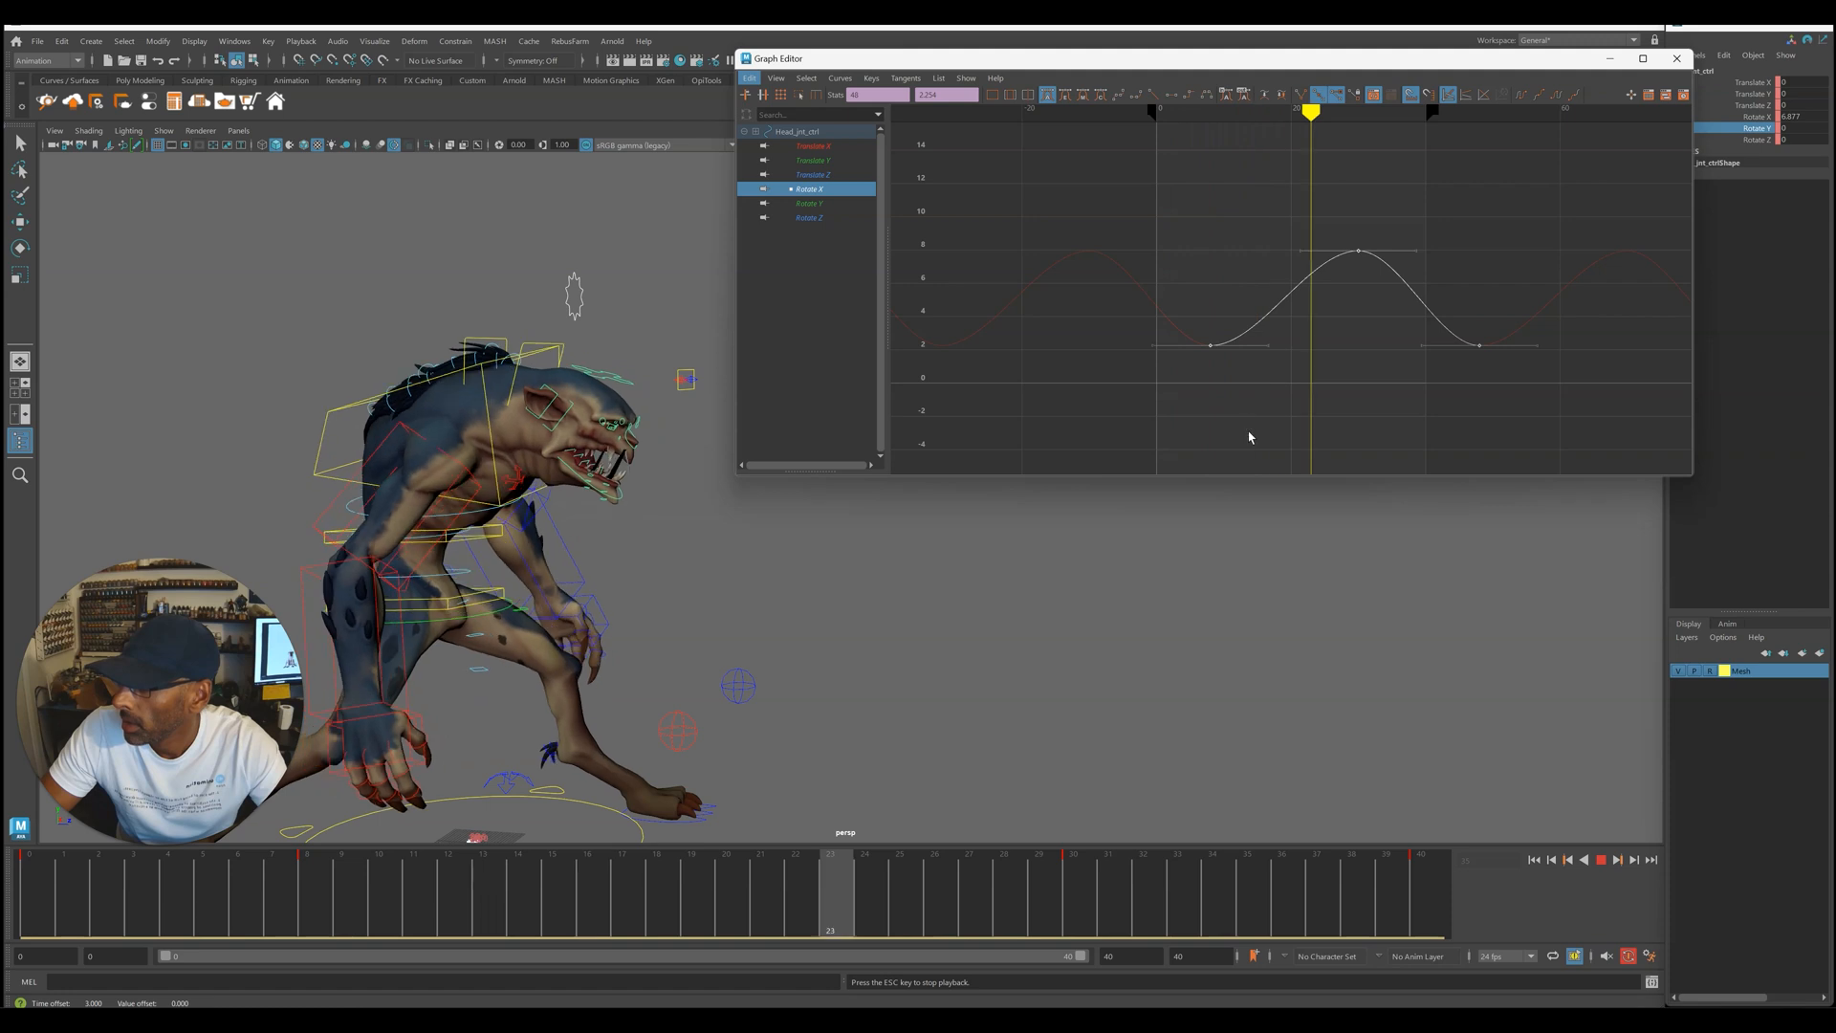
# - Move the head's Rotate X peak key to frame 27, lower it to about 5, and play back the cycle
pyautogui.press('Escape')
pyautogui.hotkey('alt', 'v')
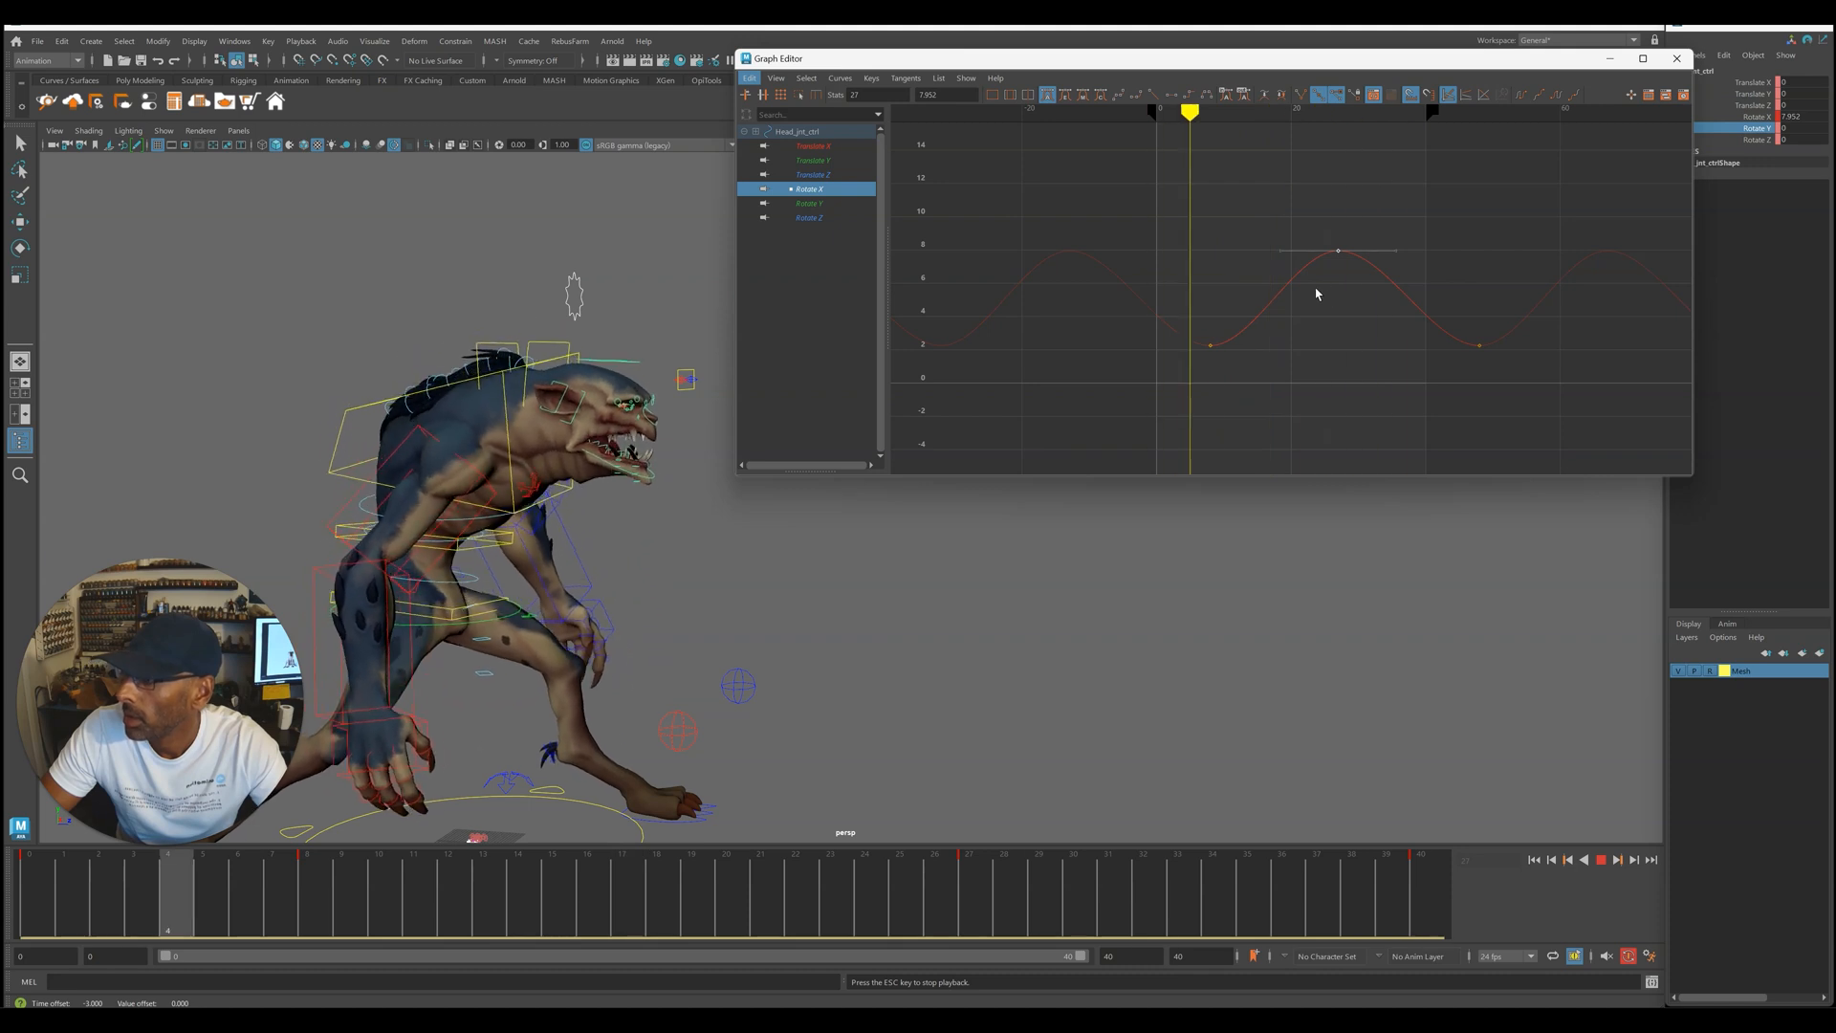
pyautogui.hotkey('alt', 'v')
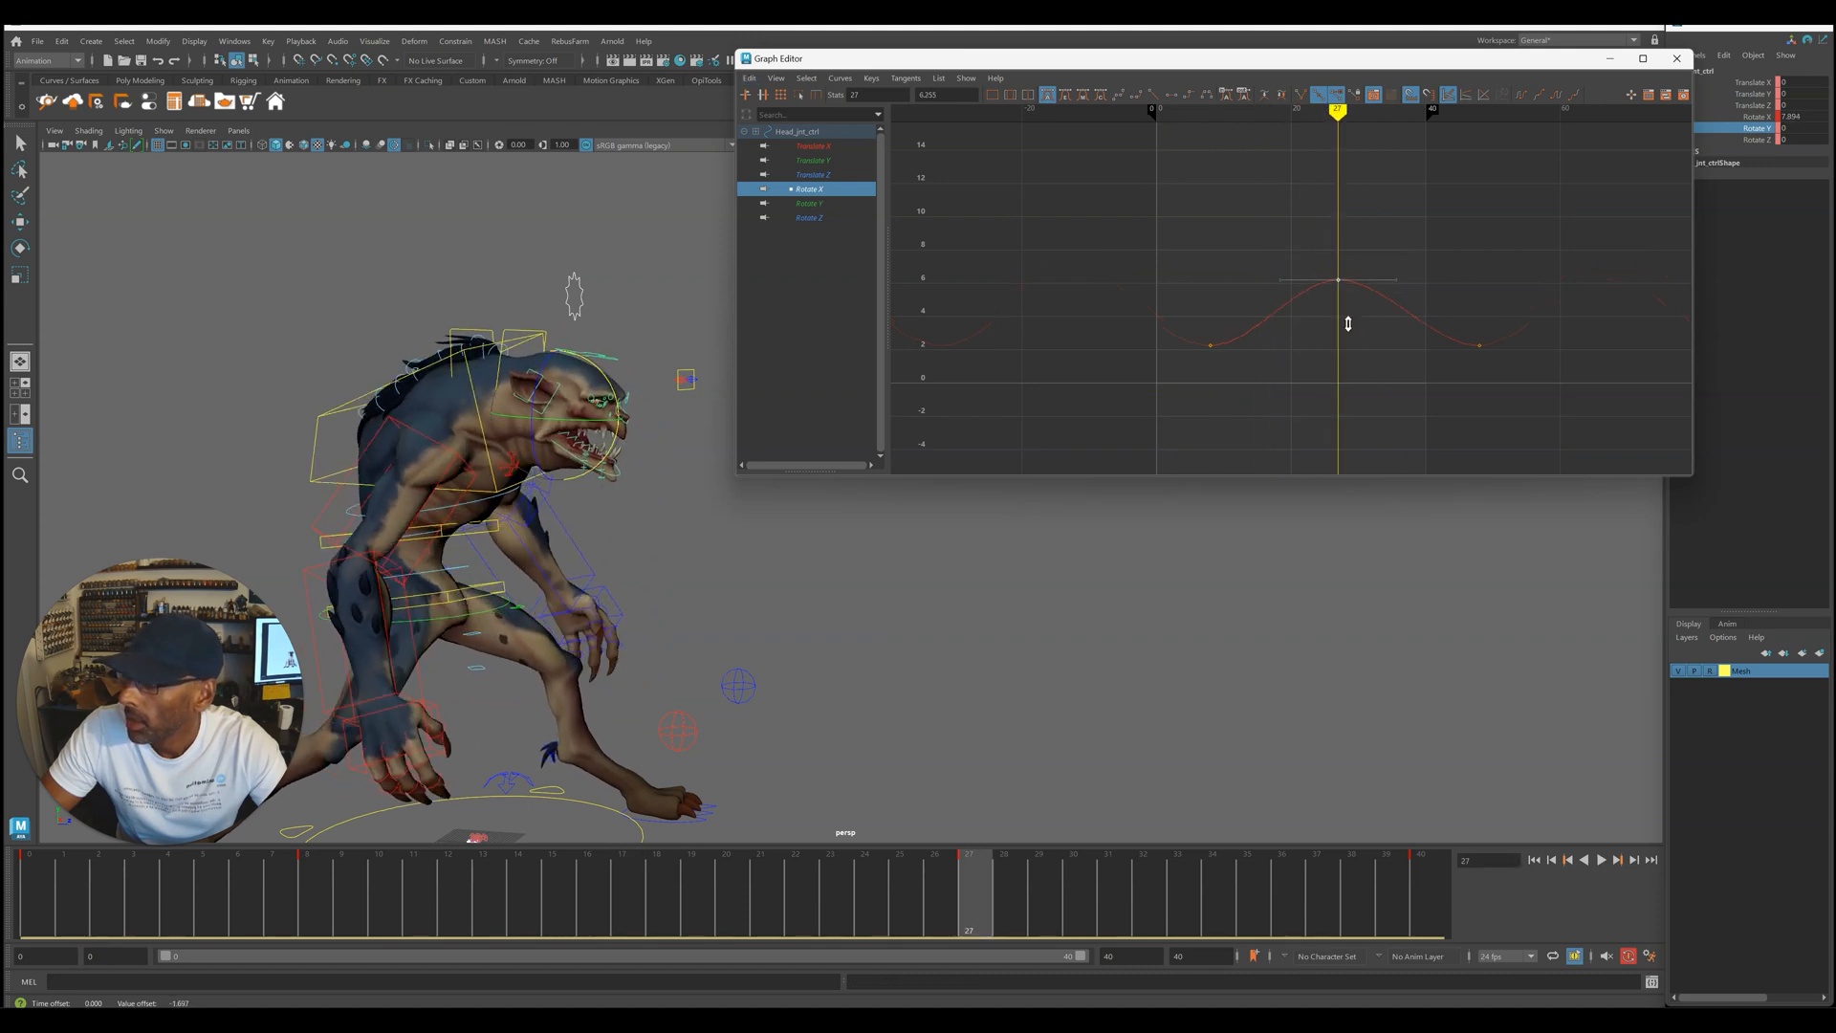
pyautogui.moveTo(1348, 338); pyautogui.dragTo(1348, 342, button='middle')
pyautogui.press('a')
pyautogui.hotkey('alt', 'v')
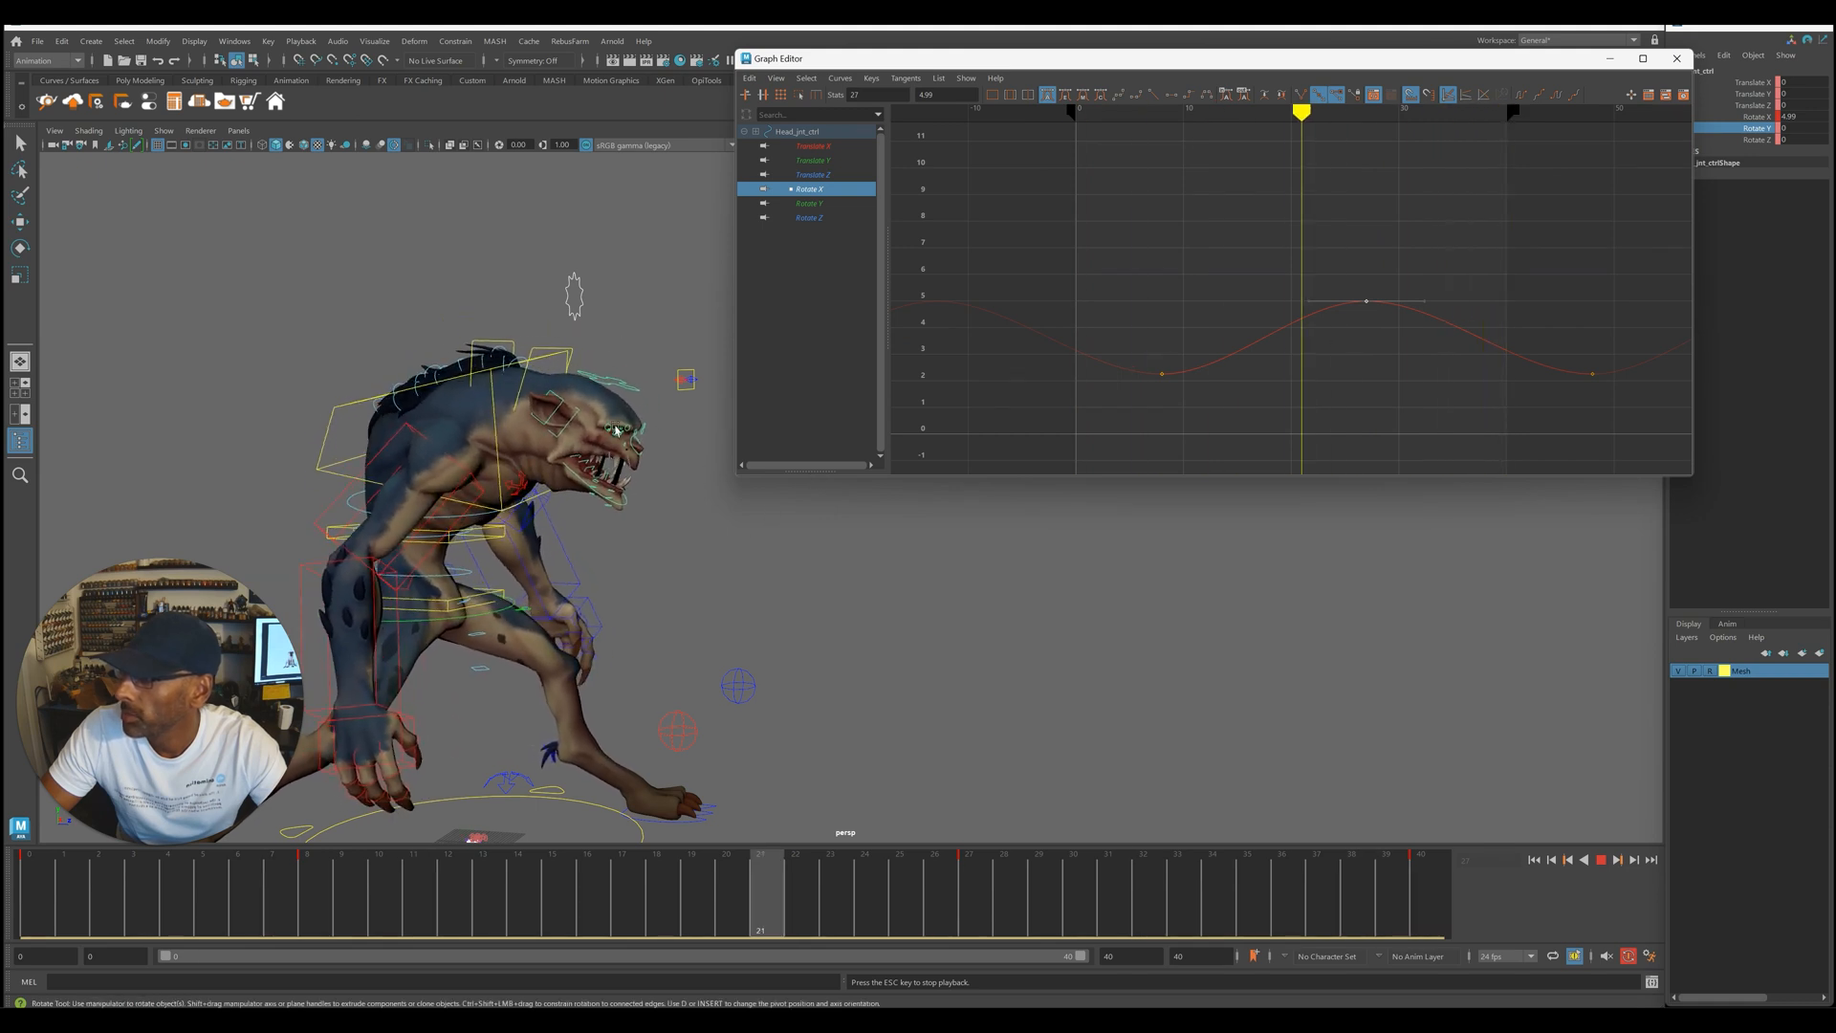
# - Shift all rotation keys of the upper neck control two frames earlier to start at frame 4, and play back the cycle
pyautogui.hotkey('alt', 'v')
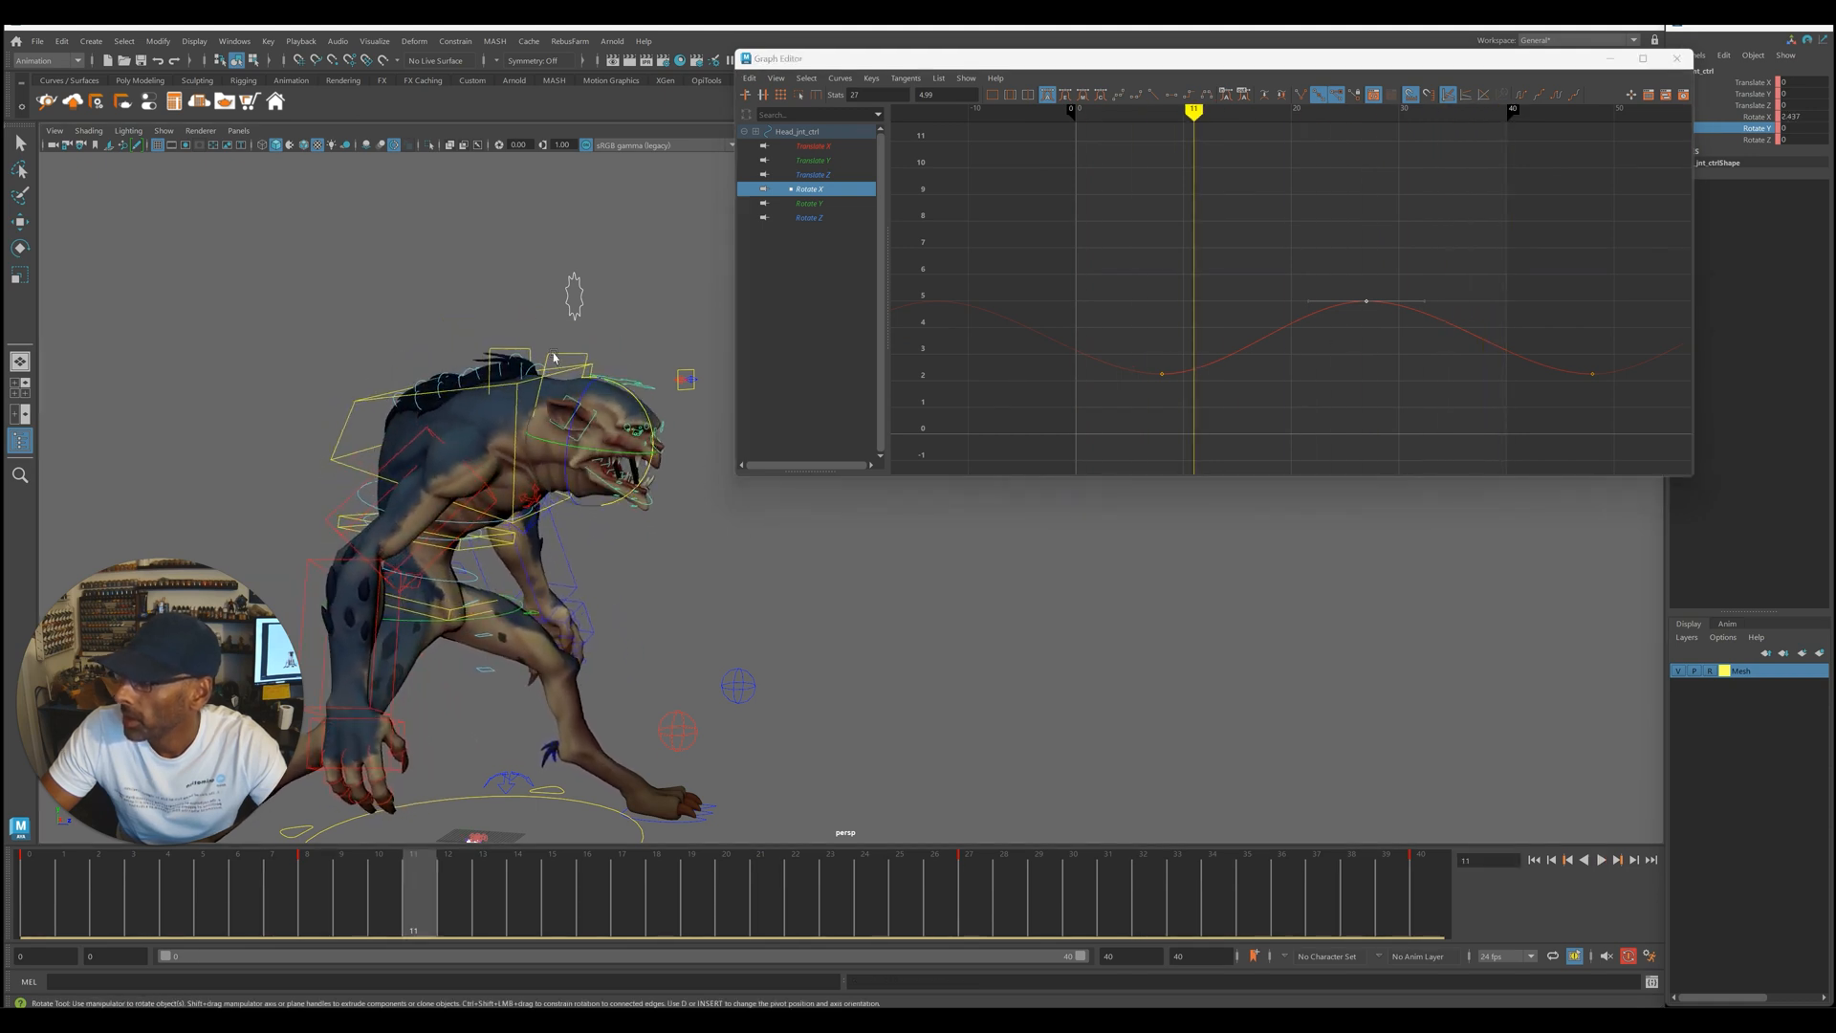
pyautogui.click(553, 358)
pyautogui.press('a')
pyautogui.moveTo(1024, 205); pyautogui.dragTo(1624, 446)
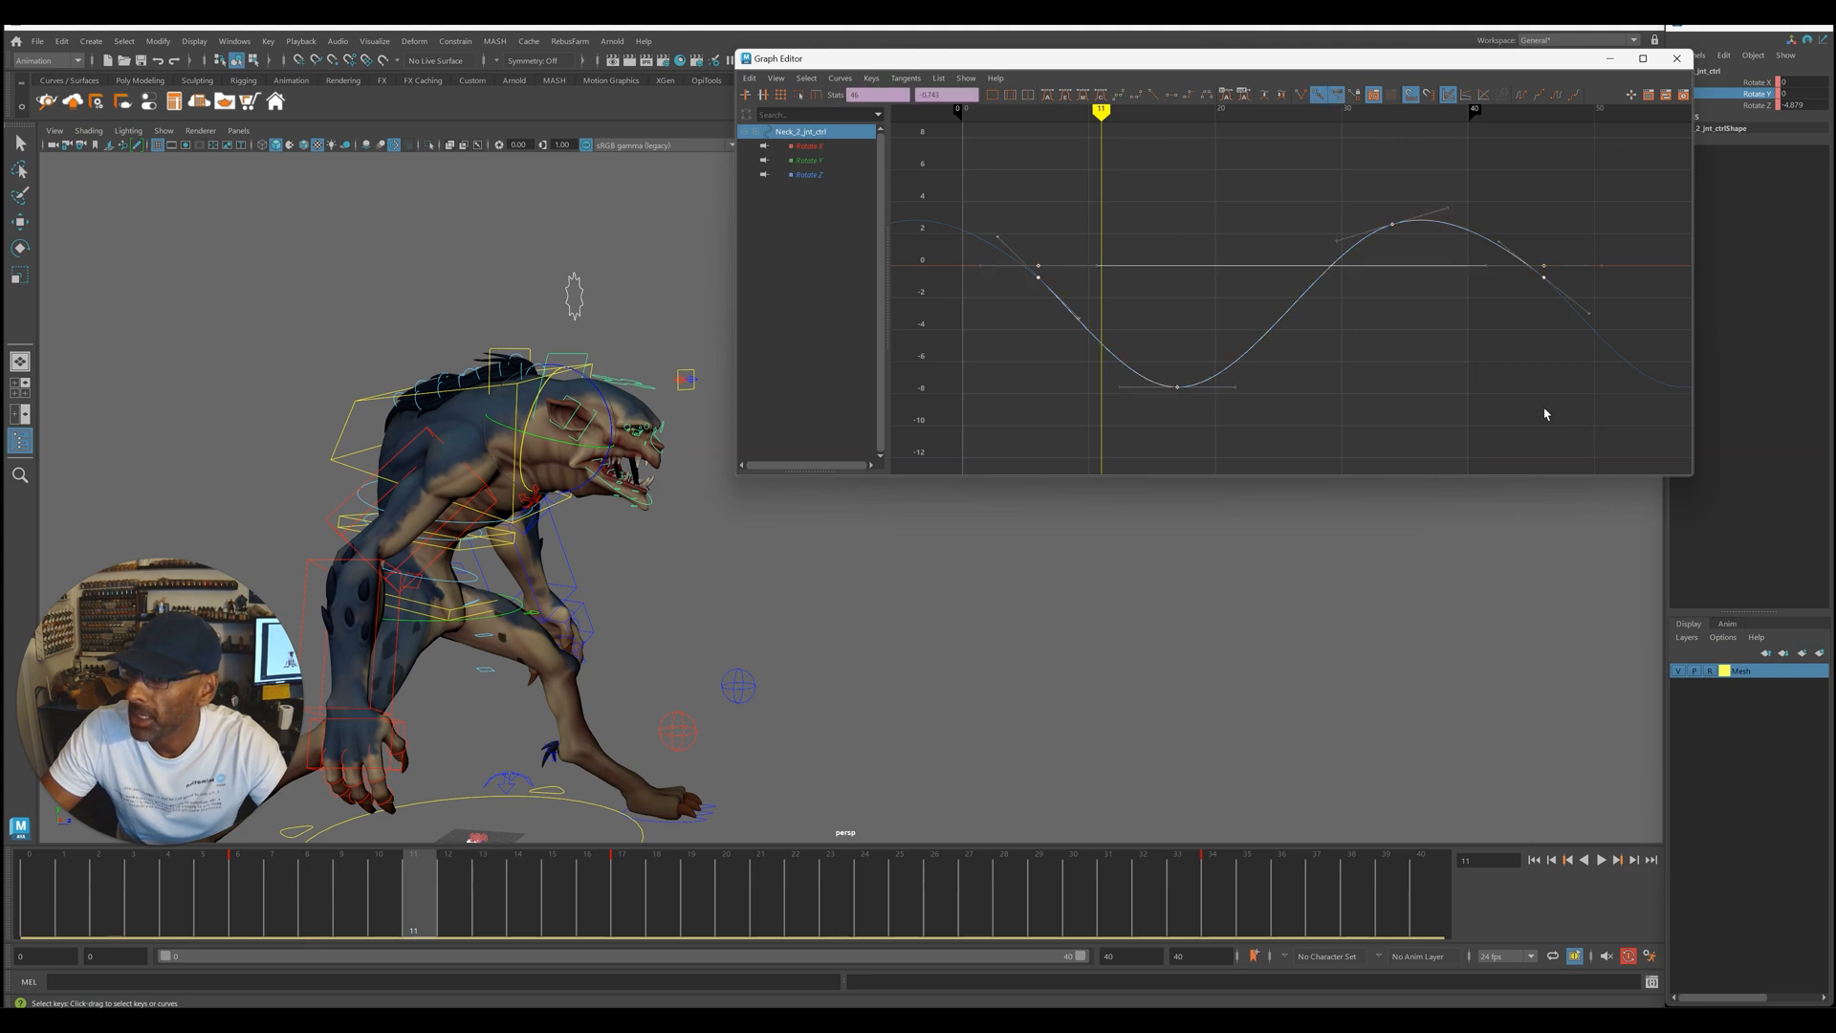
pyautogui.keyDown('shift'); pyautogui.moveTo(1537, 407); pyautogui.dragTo(1517, 408, button='middle'); pyautogui.keyUp('shift')
pyautogui.hotkey('alt', 'v')
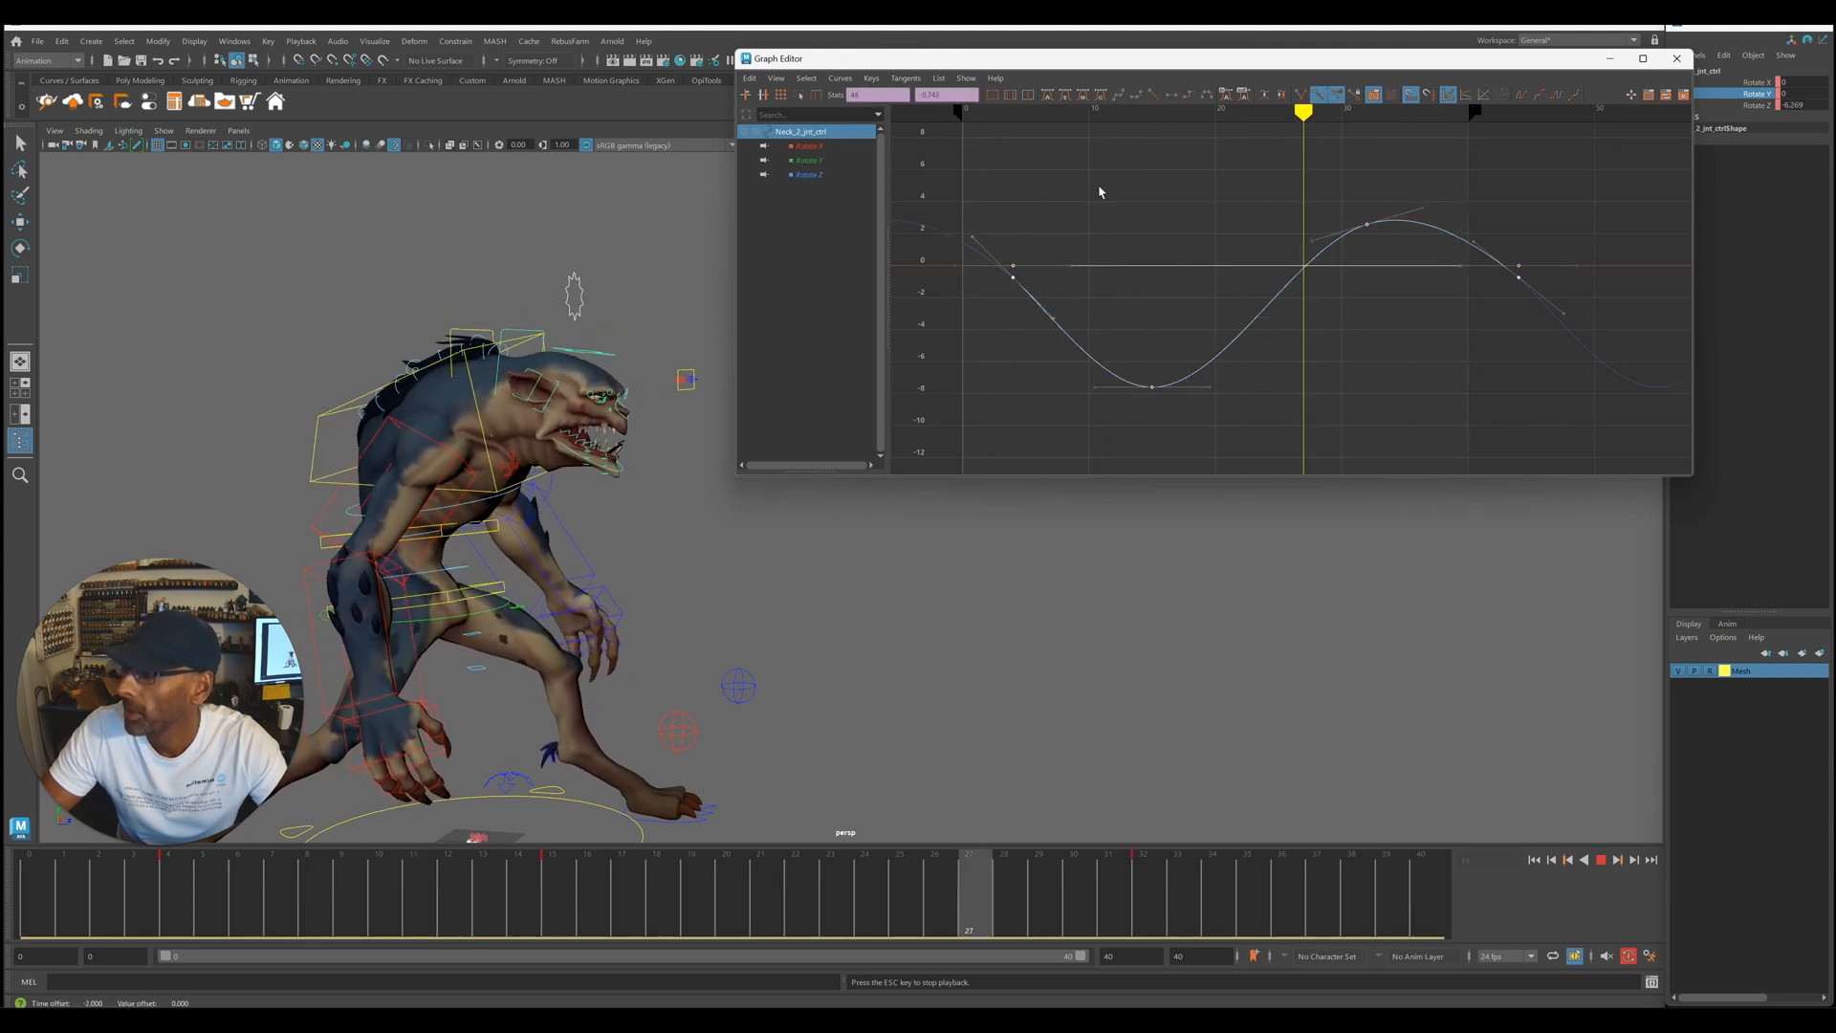
pyautogui.keyDown('alt'); pyautogui.moveTo(1025, 612); pyautogui.dragTo(962, 606); pyautogui.keyUp('alt')
pyautogui.keyDown('alt'); pyautogui.moveTo(918, 617); pyautogui.dragTo(1164, 616, button='right'); pyautogui.keyUp('alt')
pyautogui.keyDown('alt'); pyautogui.moveTo(1164, 616); pyautogui.dragTo(883, 607); pyautogui.keyUp('alt')
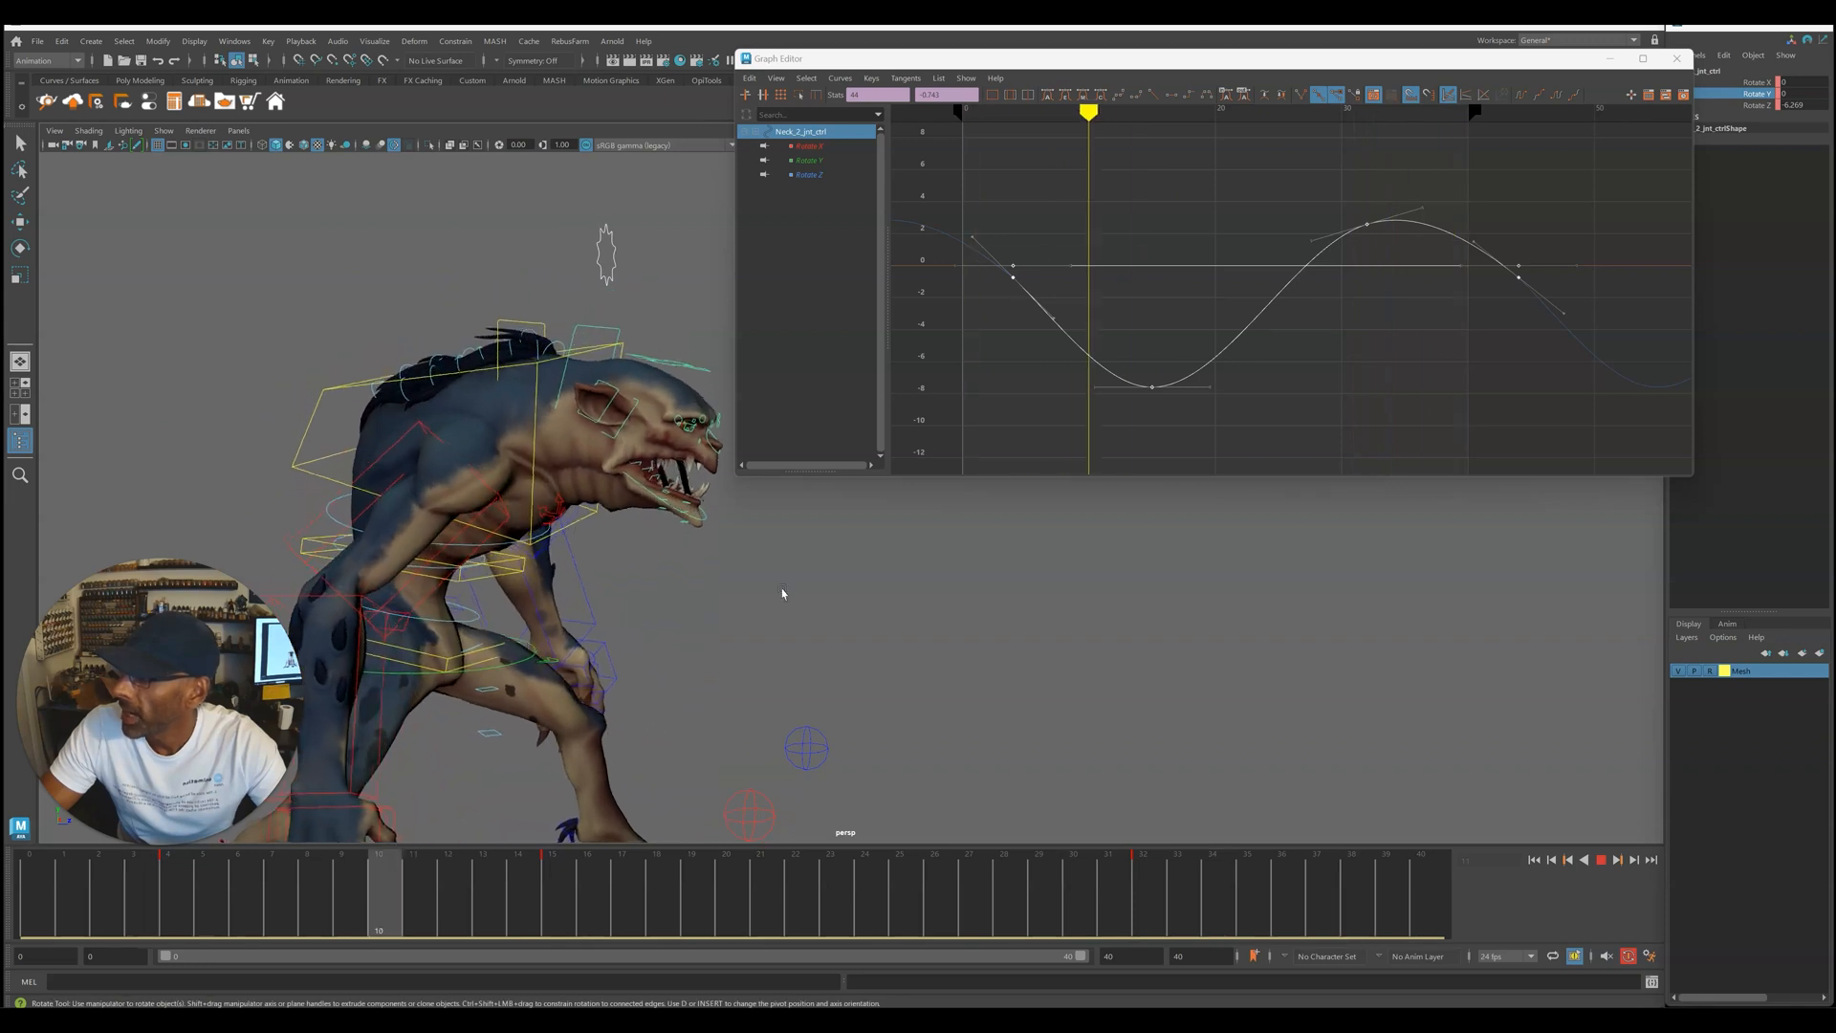
pyautogui.press('Escape')
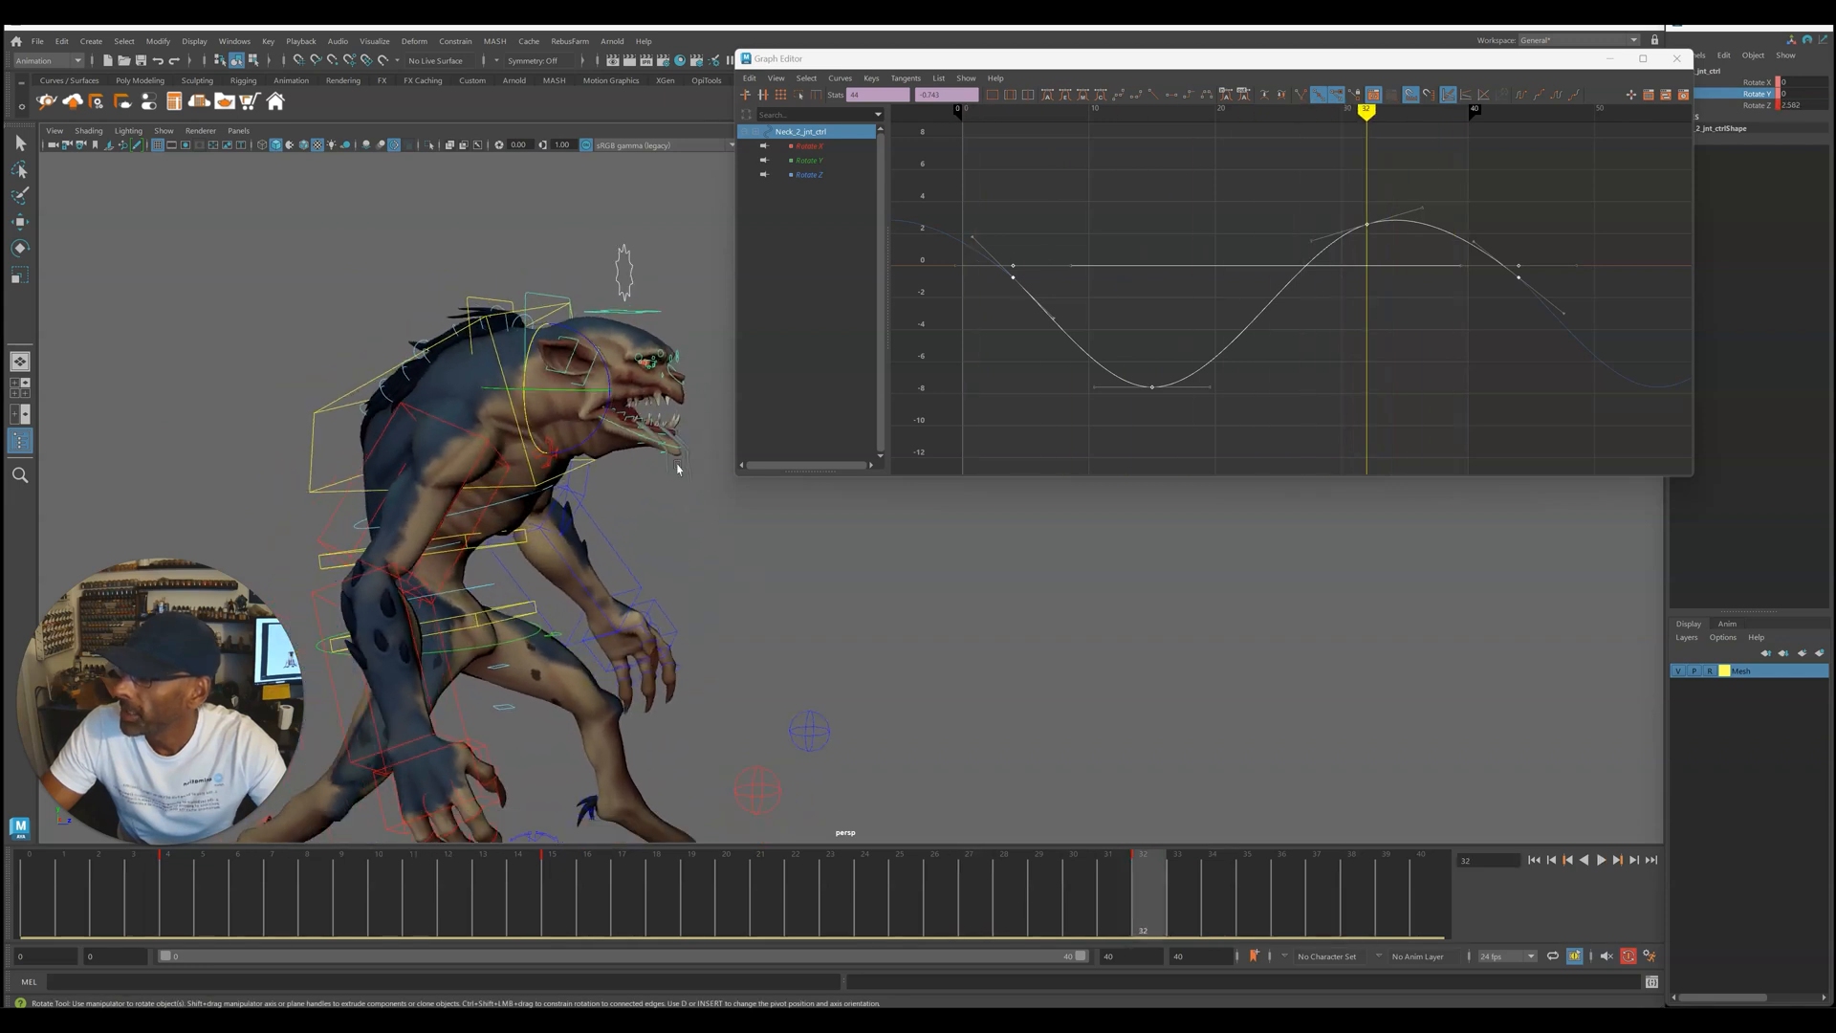
# - Key the jaw control nearly closed at frames 0 and 40 with Rotate Z about 12.4, open it at frame 20, and play back
pyautogui.click(626, 434)
pyautogui.click(35, 899)
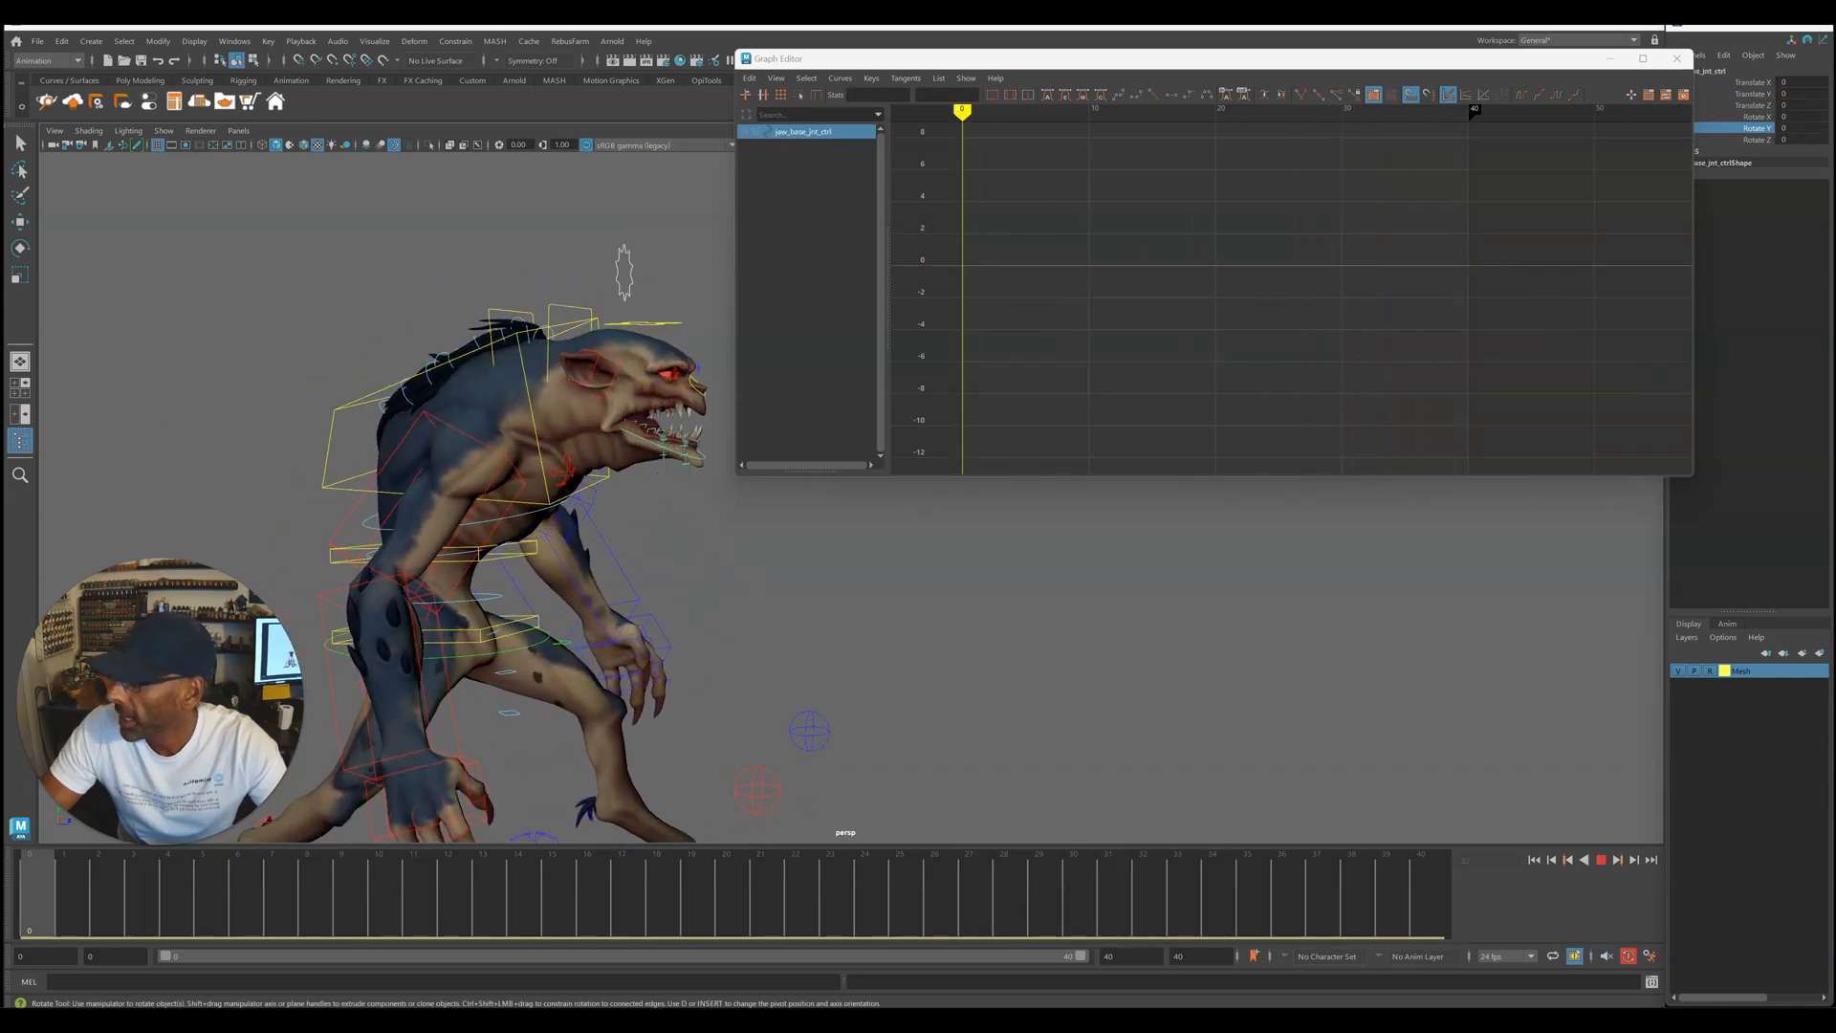
pyautogui.press('s')
pyautogui.moveTo(38, 900)
pyautogui.mouseDown()
pyautogui.moveTo(341, 904)
pyautogui.moveTo(28, 890)
pyautogui.mouseUp()
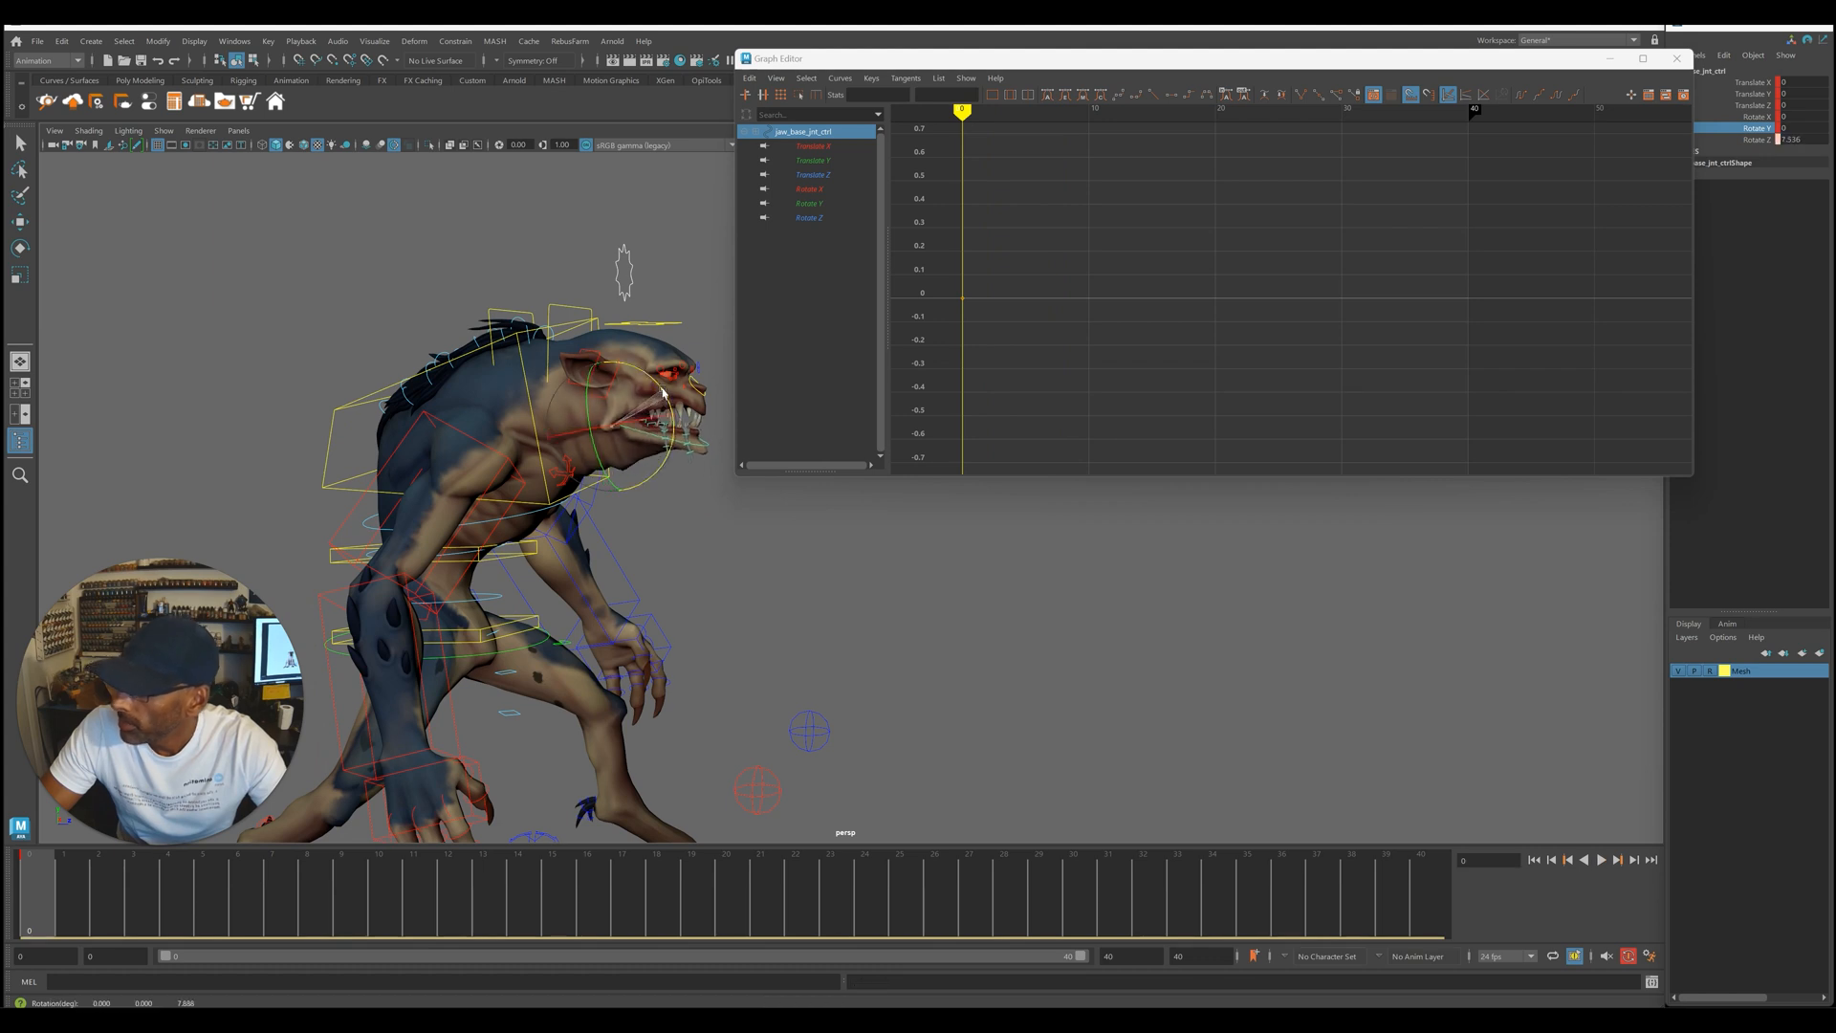
pyautogui.click(1651, 862)
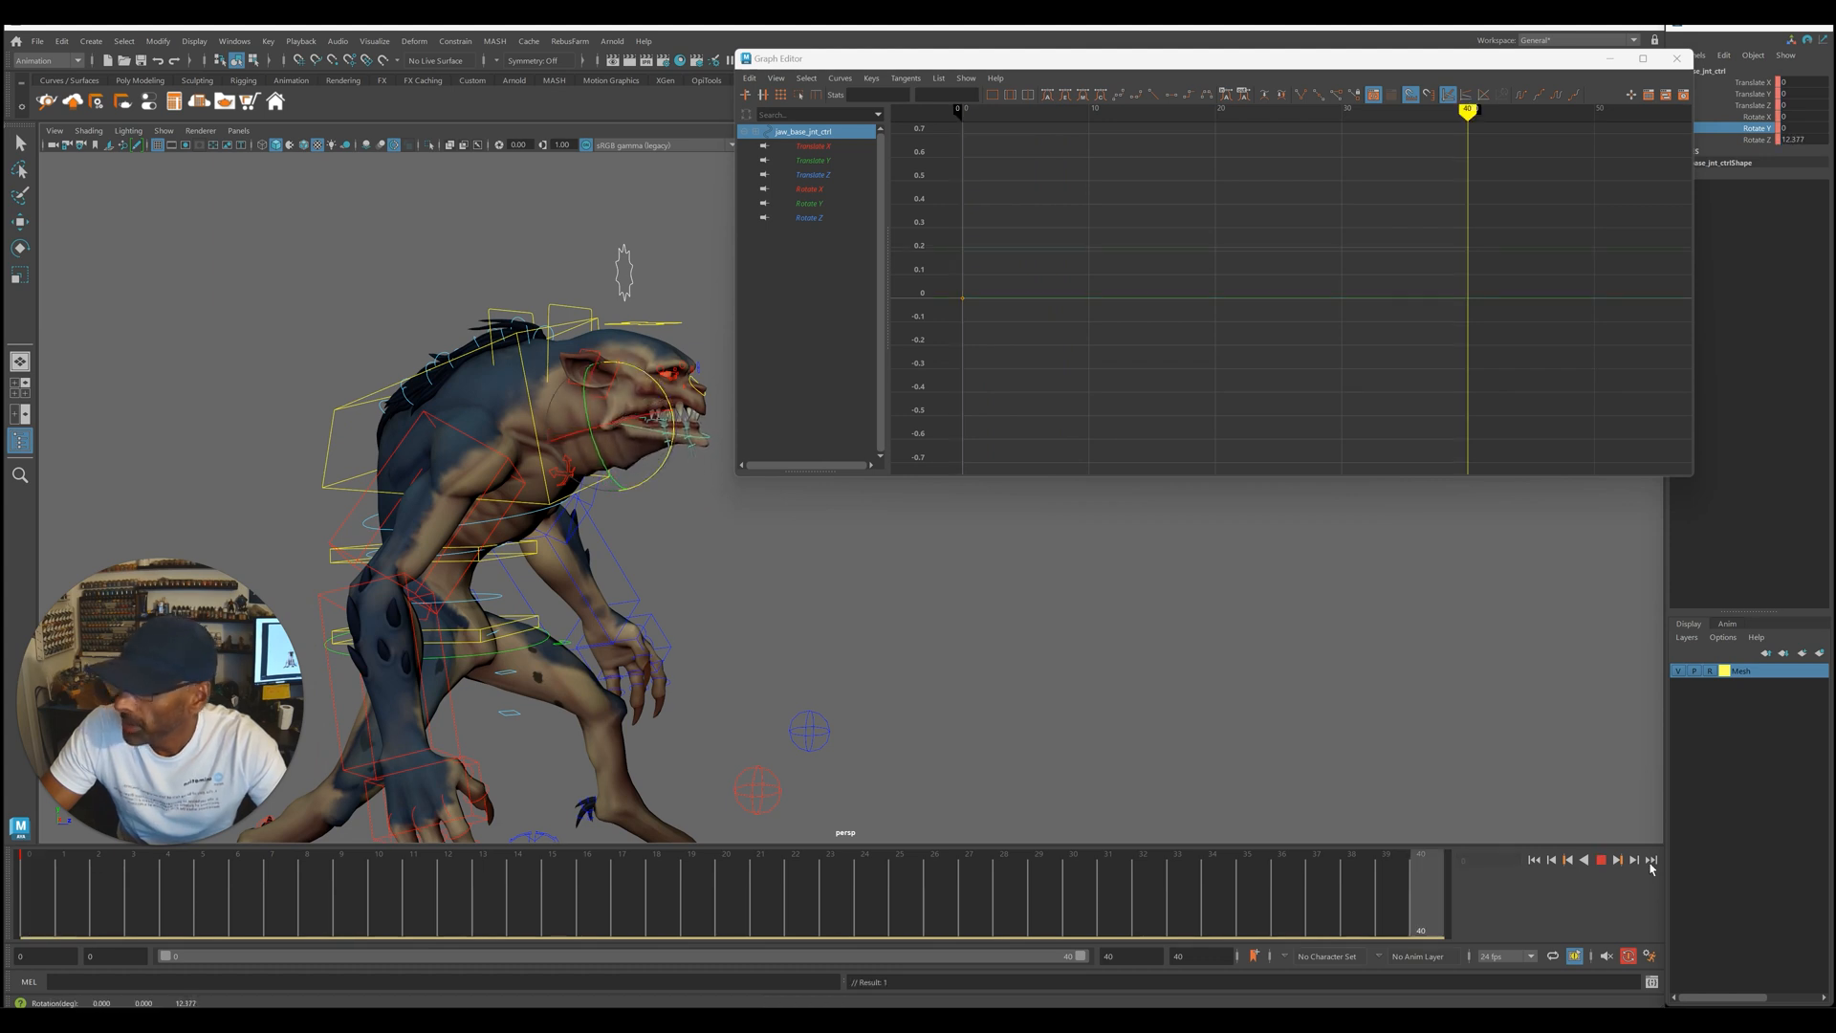
pyautogui.moveTo(112, 890); pyautogui.dragTo(727, 894)
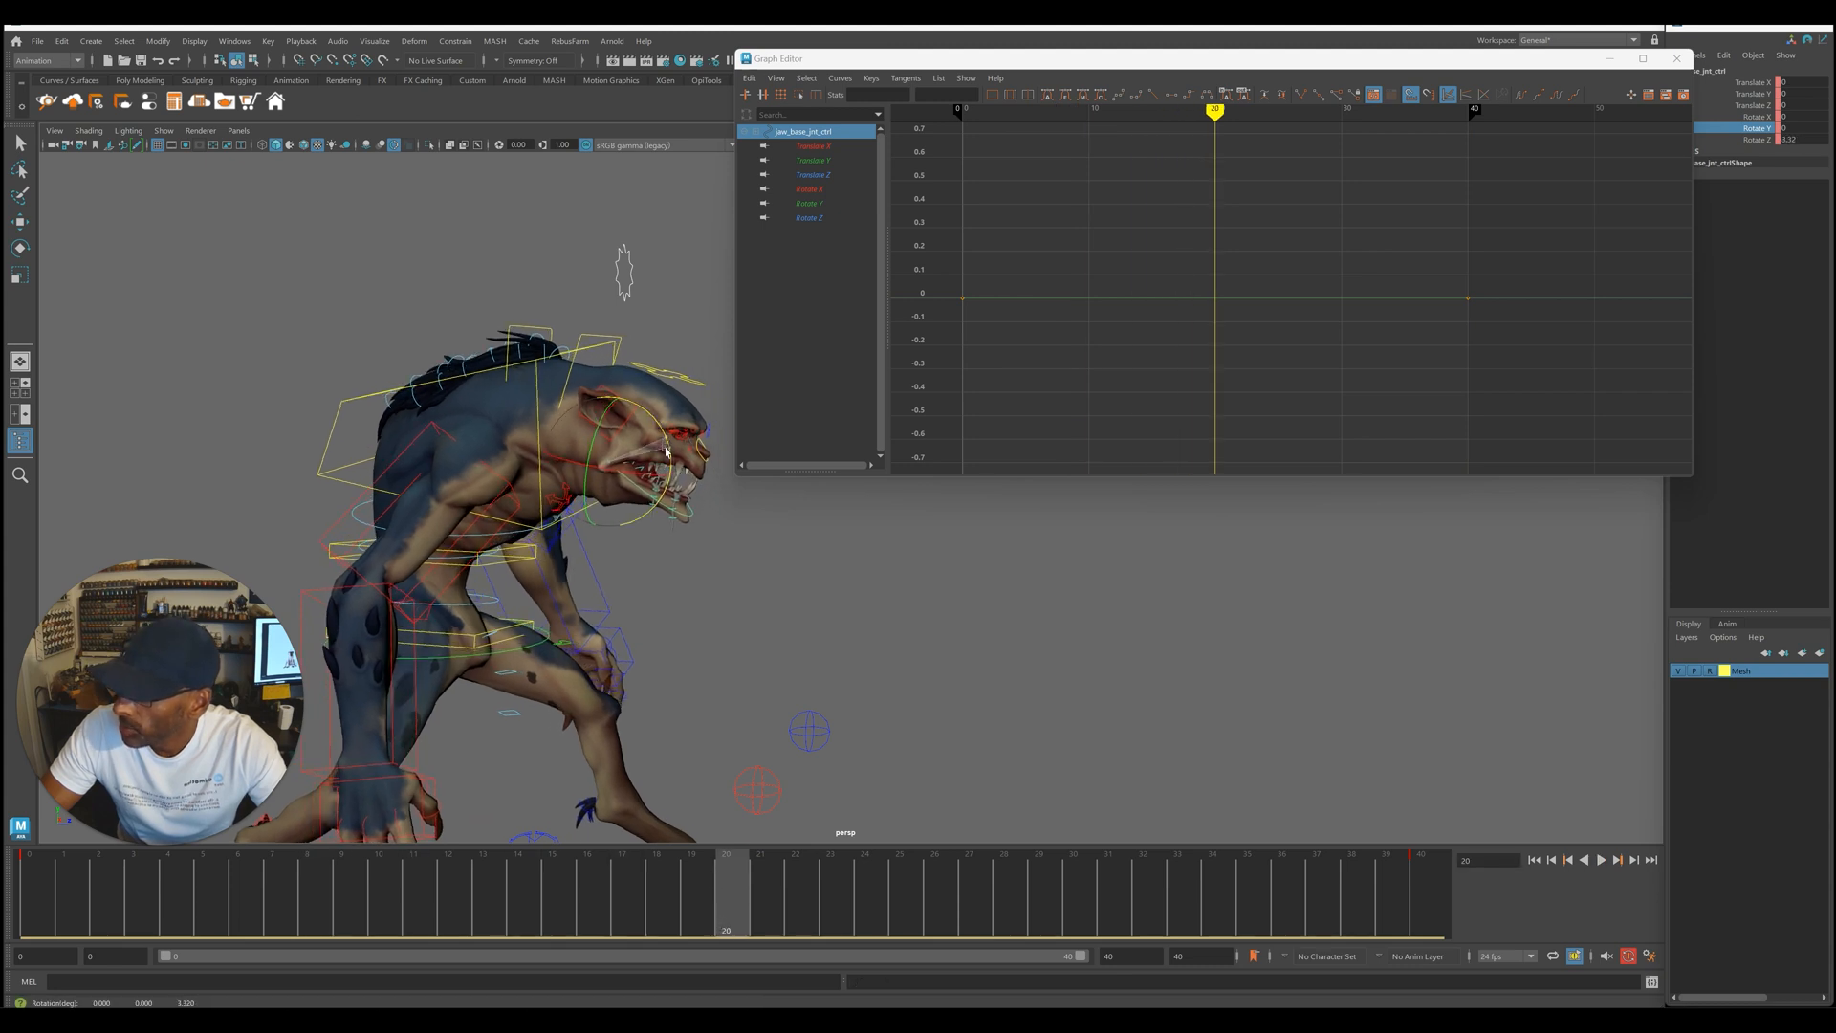
pyautogui.hotkey('alt', 'v')
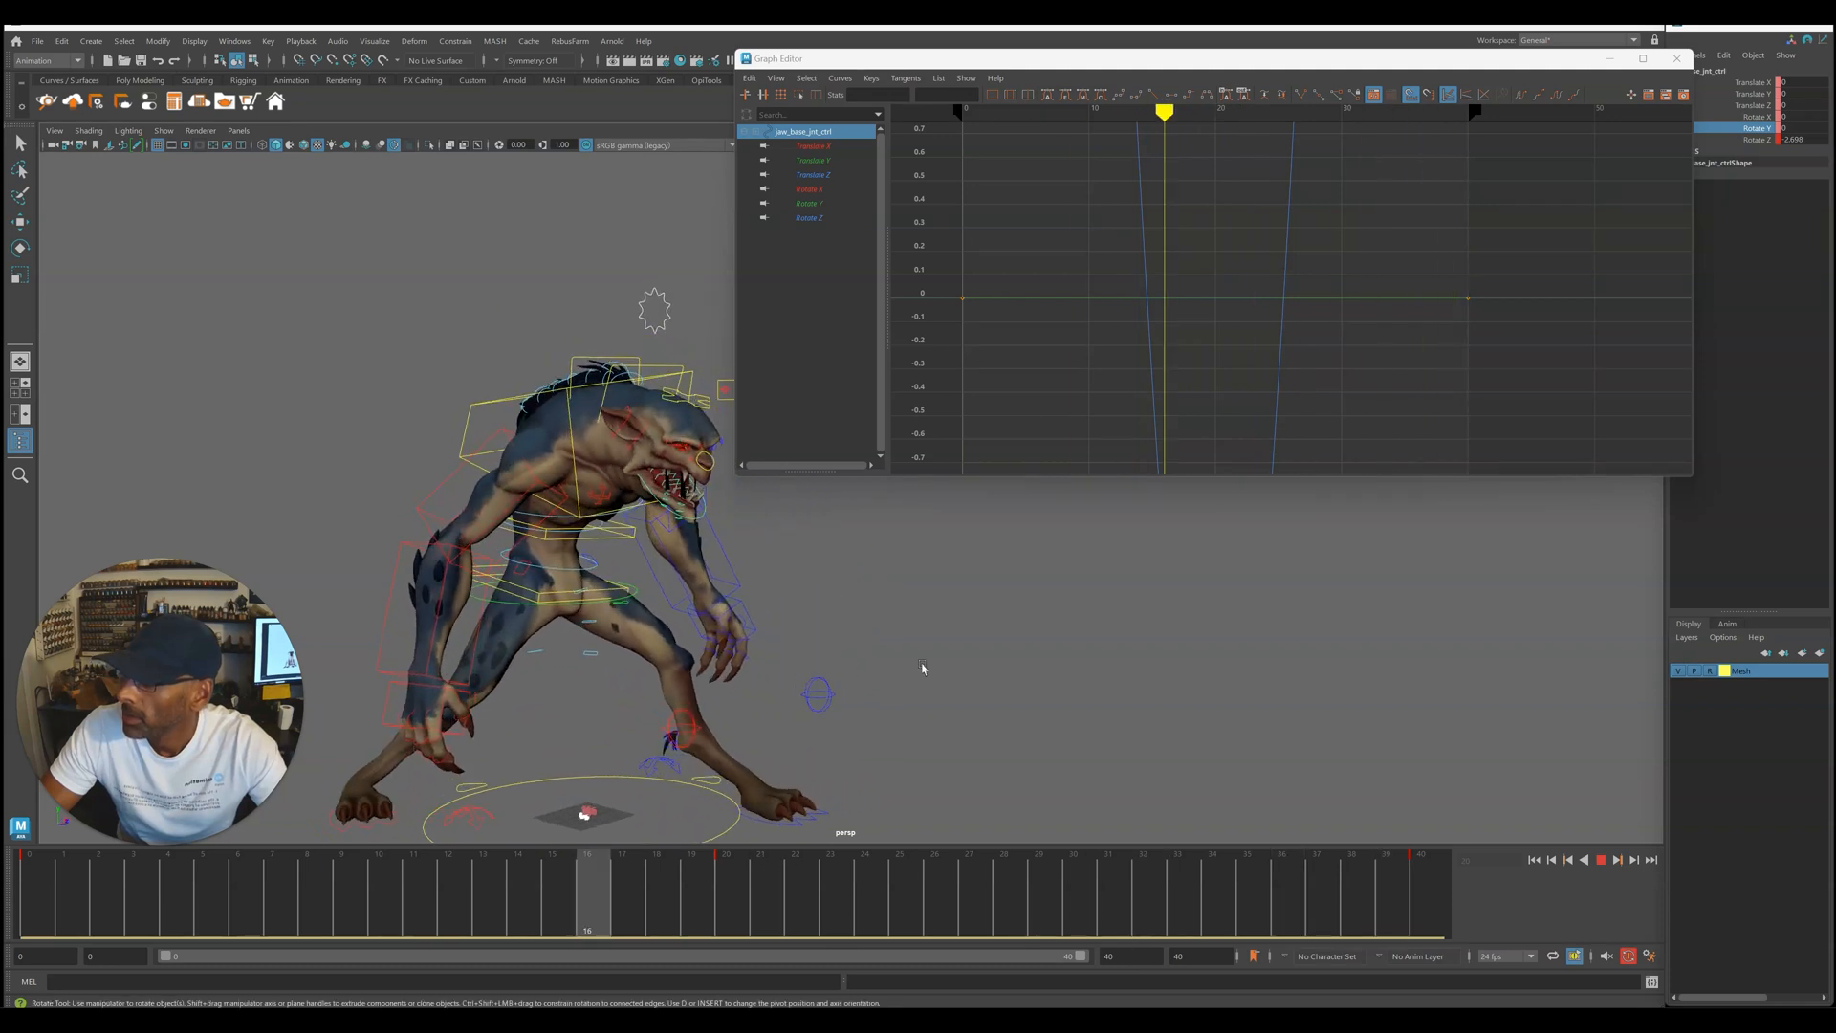
# - Raise the jaw's frame 20 Rotate Z key to about 4.7 while checking the playback
pyautogui.press('a')
pyautogui.moveTo(1269, 399); pyautogui.dragTo(1309, 439)
pyautogui.keyDown('shift'); pyautogui.moveTo(1310, 415); pyautogui.dragTo(1310, 390, button='middle'); pyautogui.keyUp('shift')
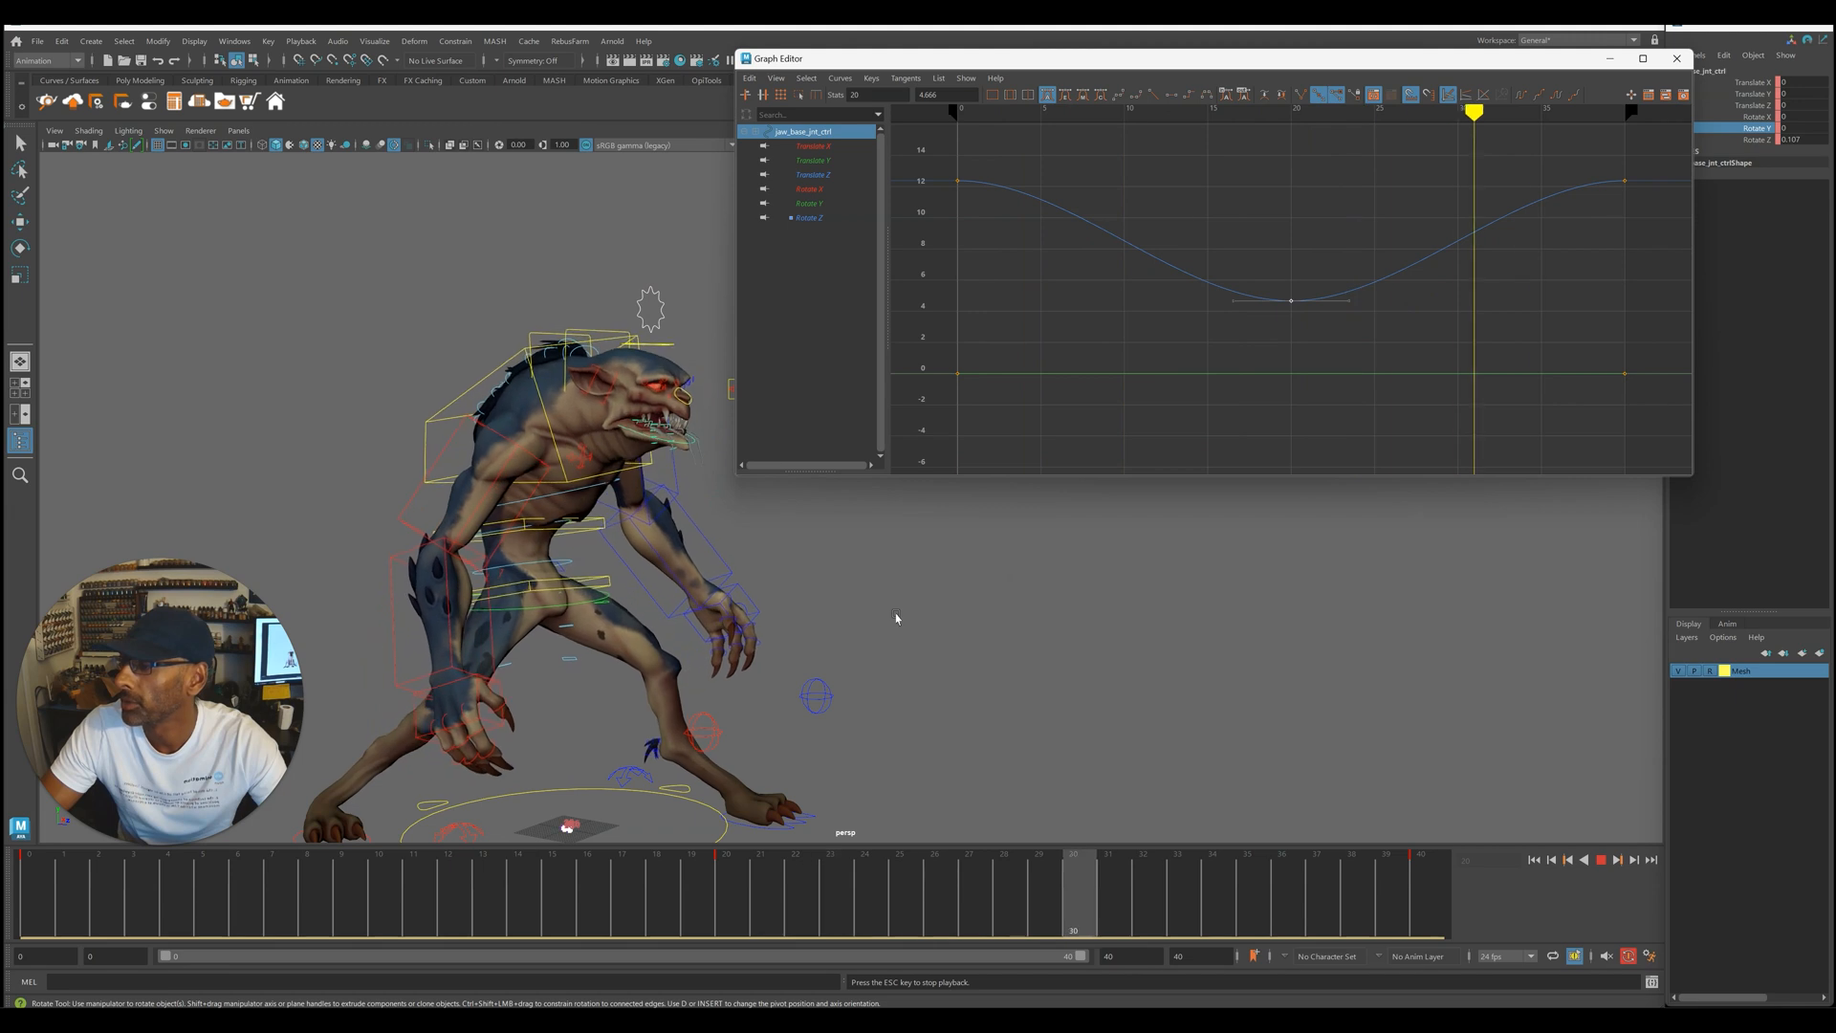
pyautogui.moveTo(800, 632)
pyautogui.keyDown('alt'); pyautogui.mouseDown()
pyautogui.moveTo(717, 640)
pyautogui.moveTo(844, 628)
pyautogui.moveTo(824, 624)
pyautogui.mouseUp(); pyautogui.keyUp('alt')
pyautogui.hotkey('alt', 'v')
# - Play back the cycle and examine the overlap of the spine, neck, head and jaw from several angles
pyautogui.moveTo(1357, 60); pyautogui.dragTo(1472, 58)
pyautogui.keyDown('alt'); pyautogui.moveTo(820, 623); pyautogui.dragTo(946, 599, button='middle'); pyautogui.keyUp('alt')
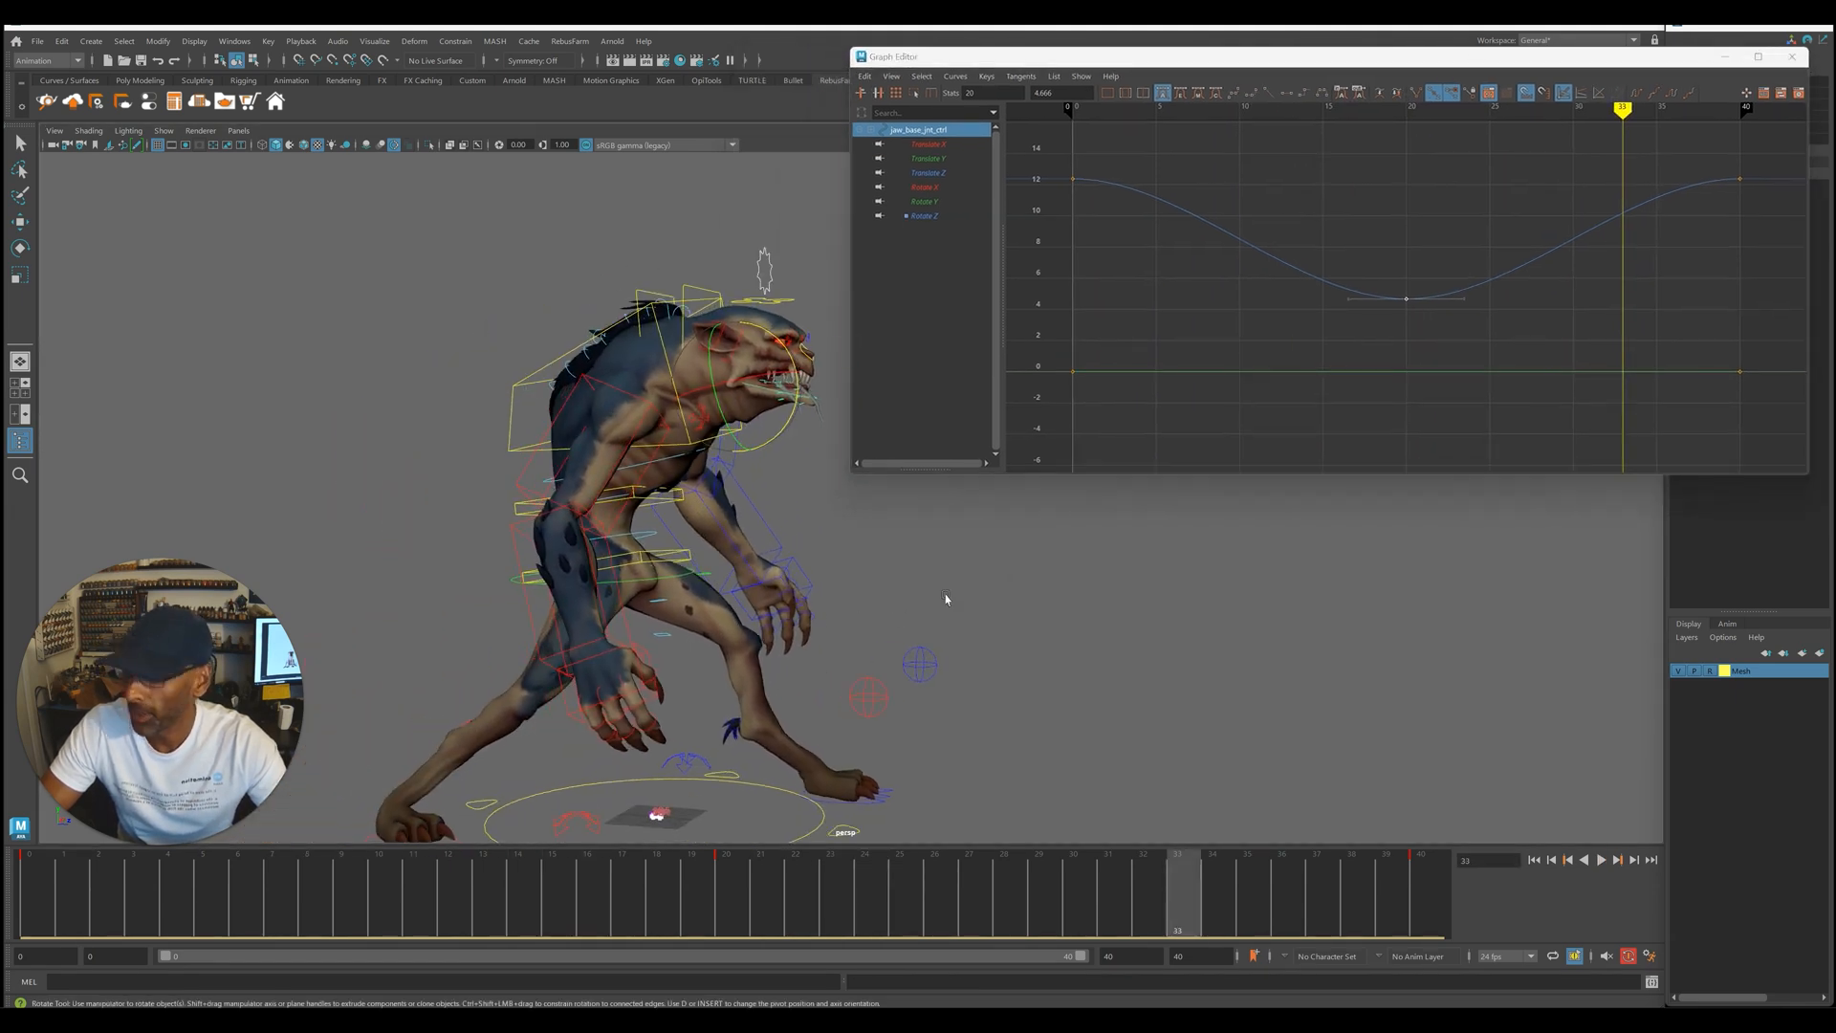
pyautogui.keyDown('alt'); pyautogui.moveTo(1035, 640); pyautogui.dragTo(877, 623); pyautogui.keyUp('alt')
pyautogui.hotkey('alt', 'v')
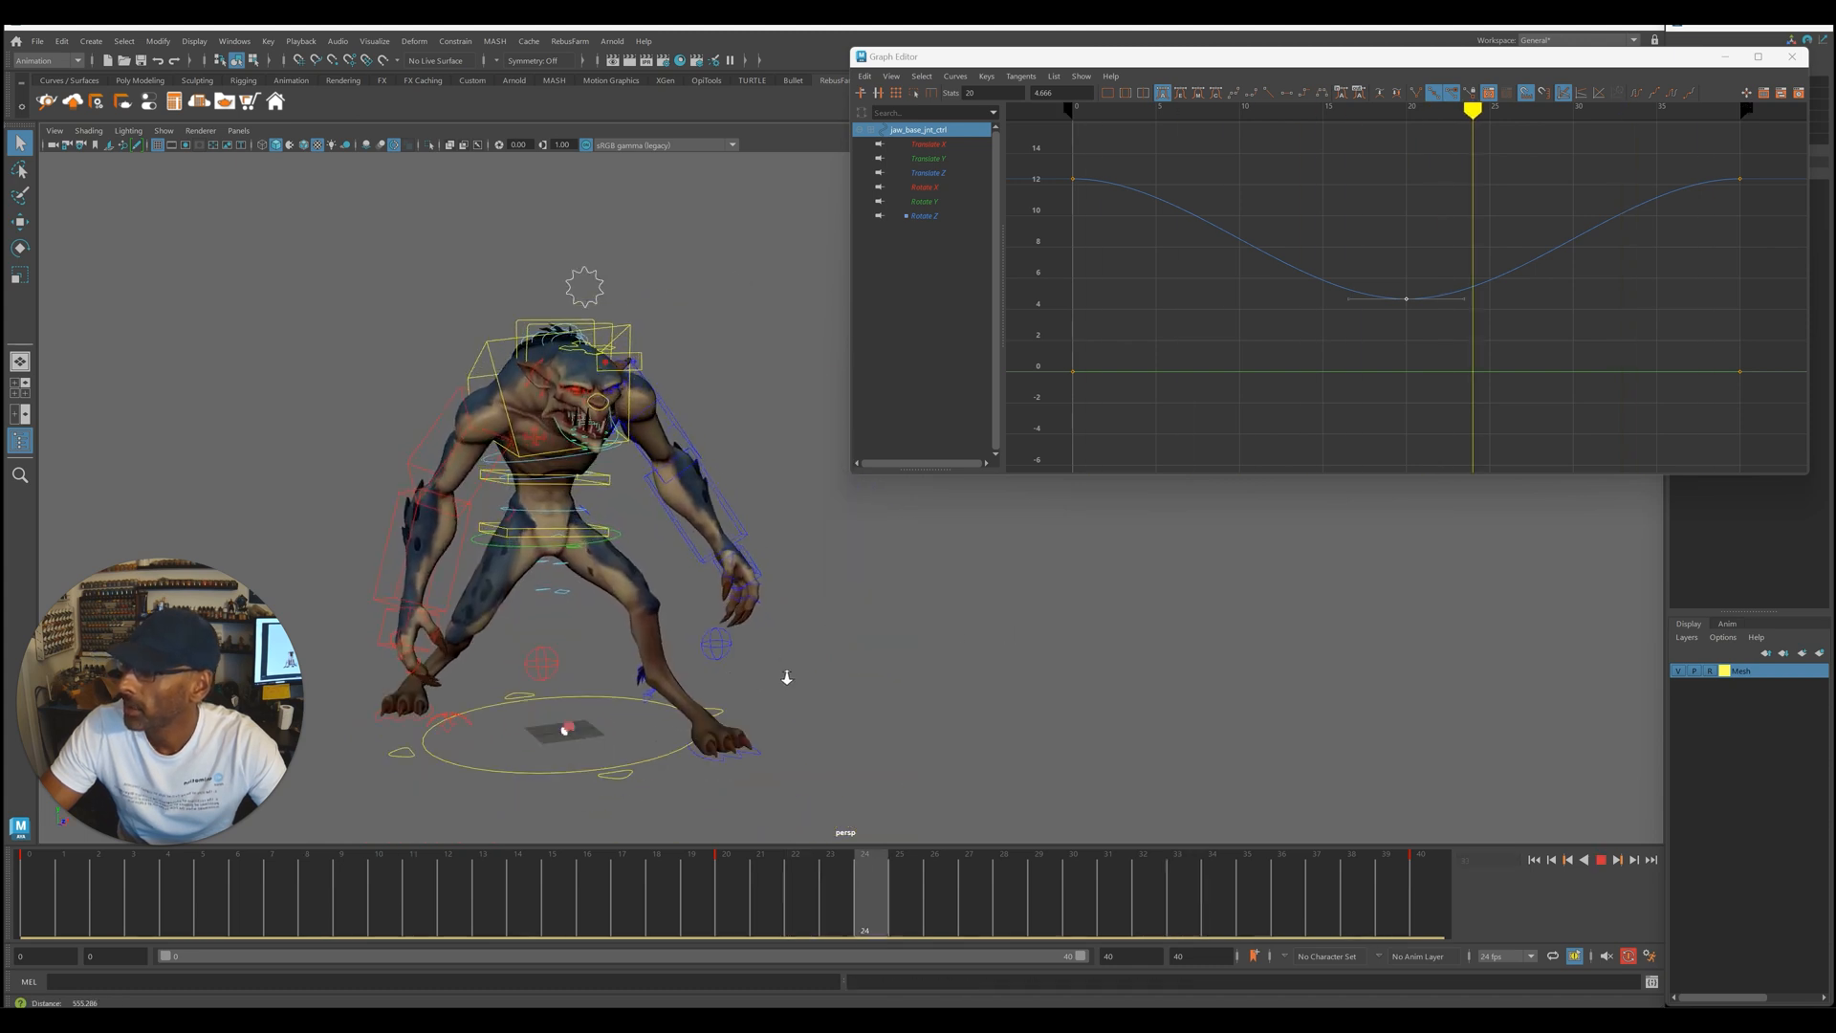
pyautogui.keyDown('alt'); pyautogui.moveTo(787, 676); pyautogui.dragTo(807, 680, button='right'); pyautogui.keyUp('alt')
pyautogui.keyDown('alt'); pyautogui.moveTo(811, 676); pyautogui.dragTo(919, 677, button='middle'); pyautogui.keyUp('alt')
pyautogui.moveTo(919, 677)
pyautogui.keyDown('alt'); pyautogui.mouseDown()
pyautogui.moveTo(951, 668)
pyautogui.moveTo(891, 684)
pyautogui.mouseUp(); pyautogui.keyUp('alt')
pyautogui.press('[')
pyautogui.press('[')
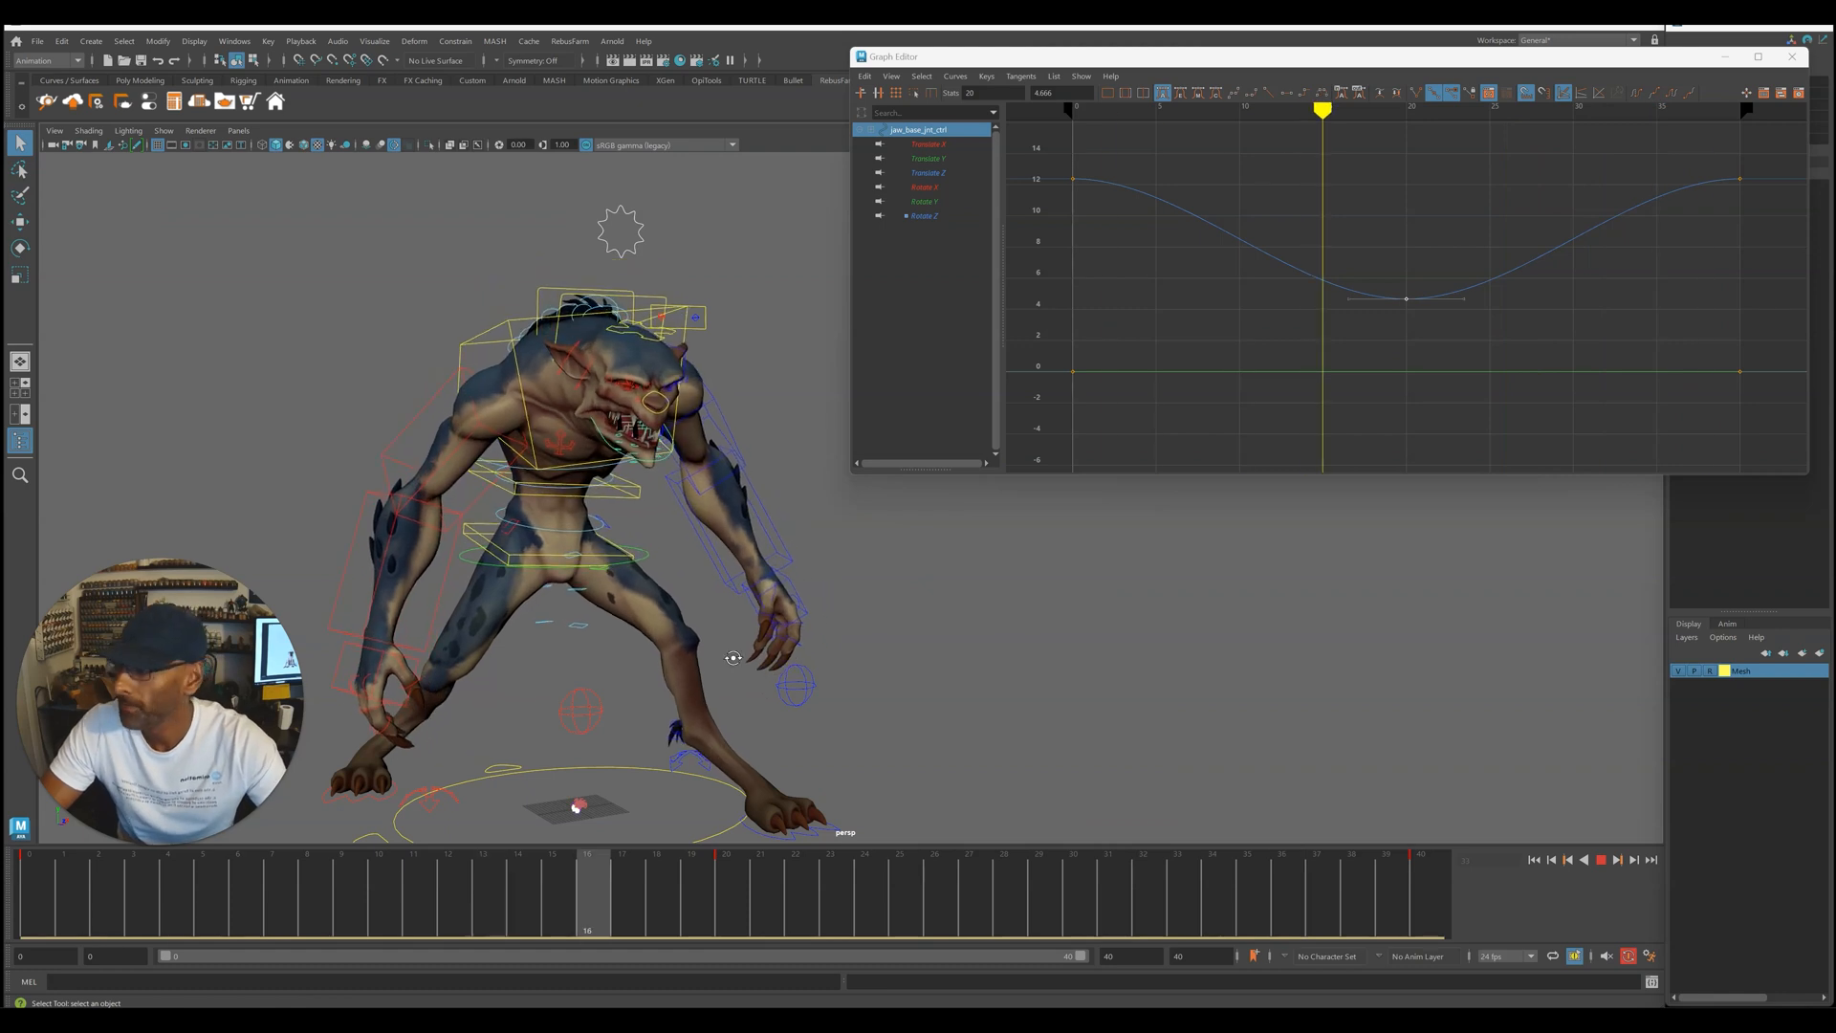
pyautogui.press('[')
pyautogui.hotkey('alt', 'v')
pyautogui.press('[')
# - Copy all Rotate X keys of the COG control
pyautogui.click(428, 327)
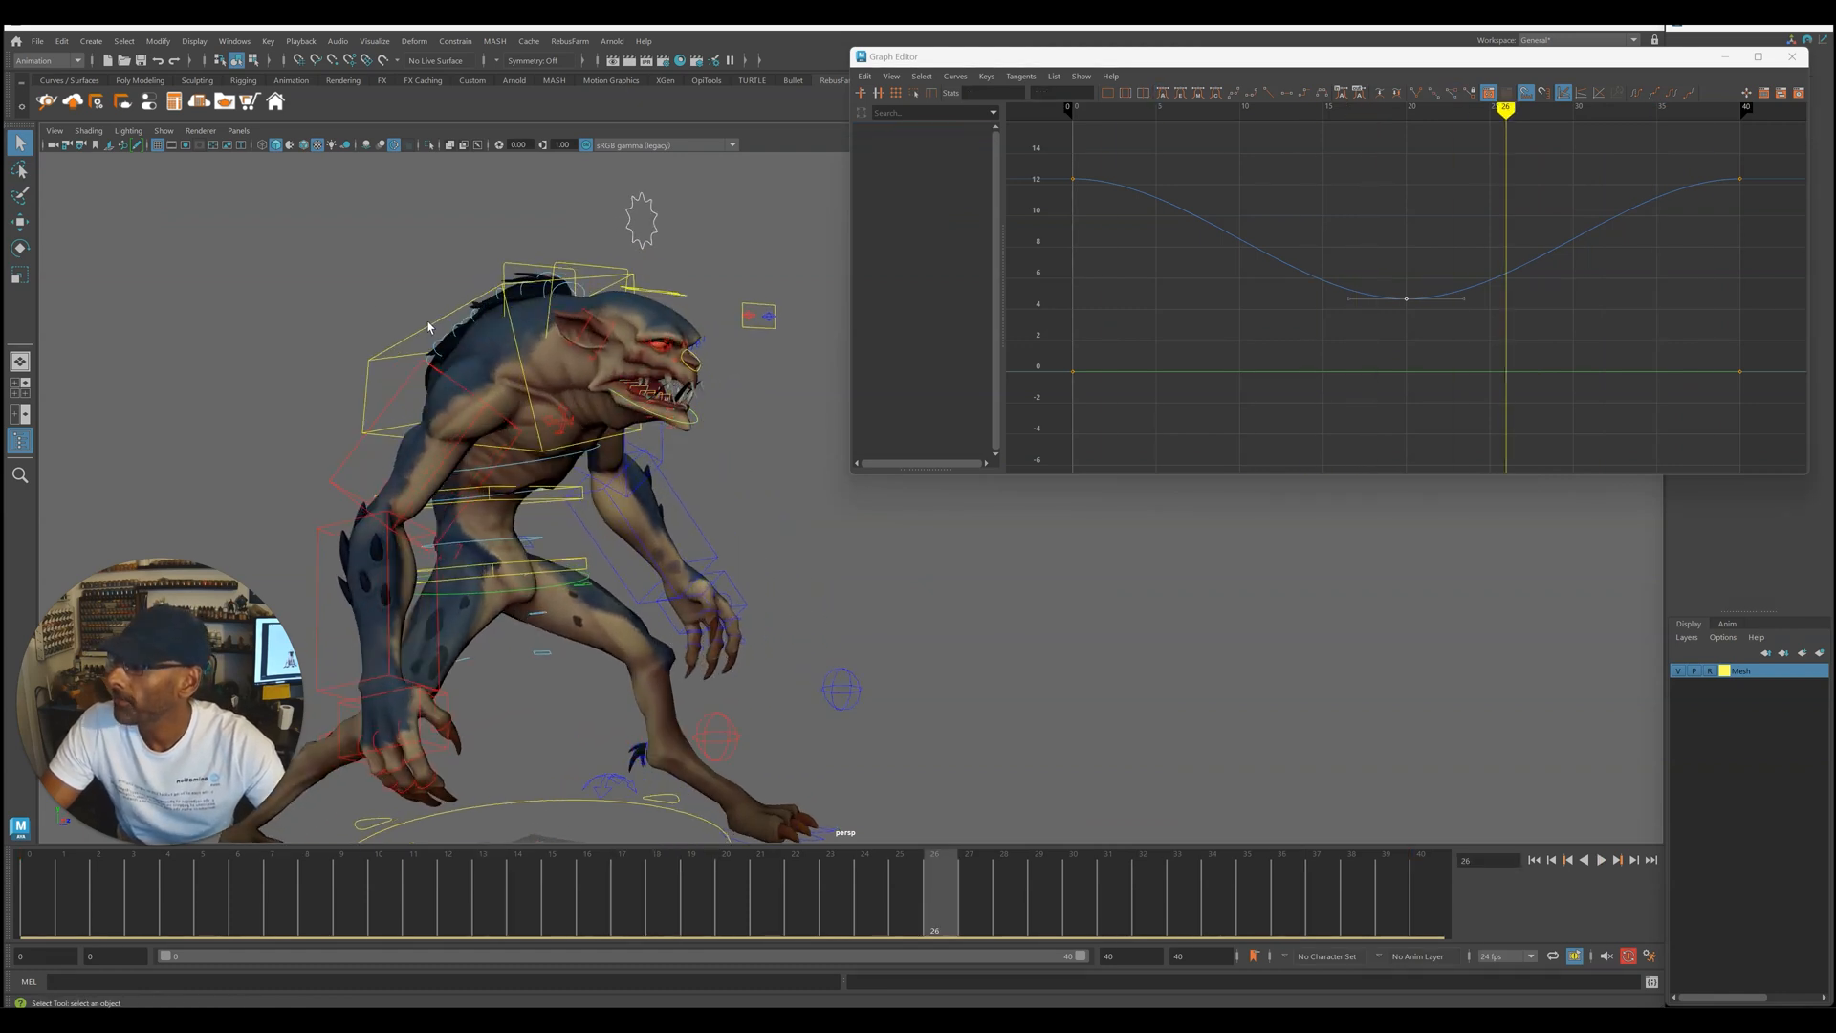
pyautogui.click(429, 325)
pyautogui.click(442, 327)
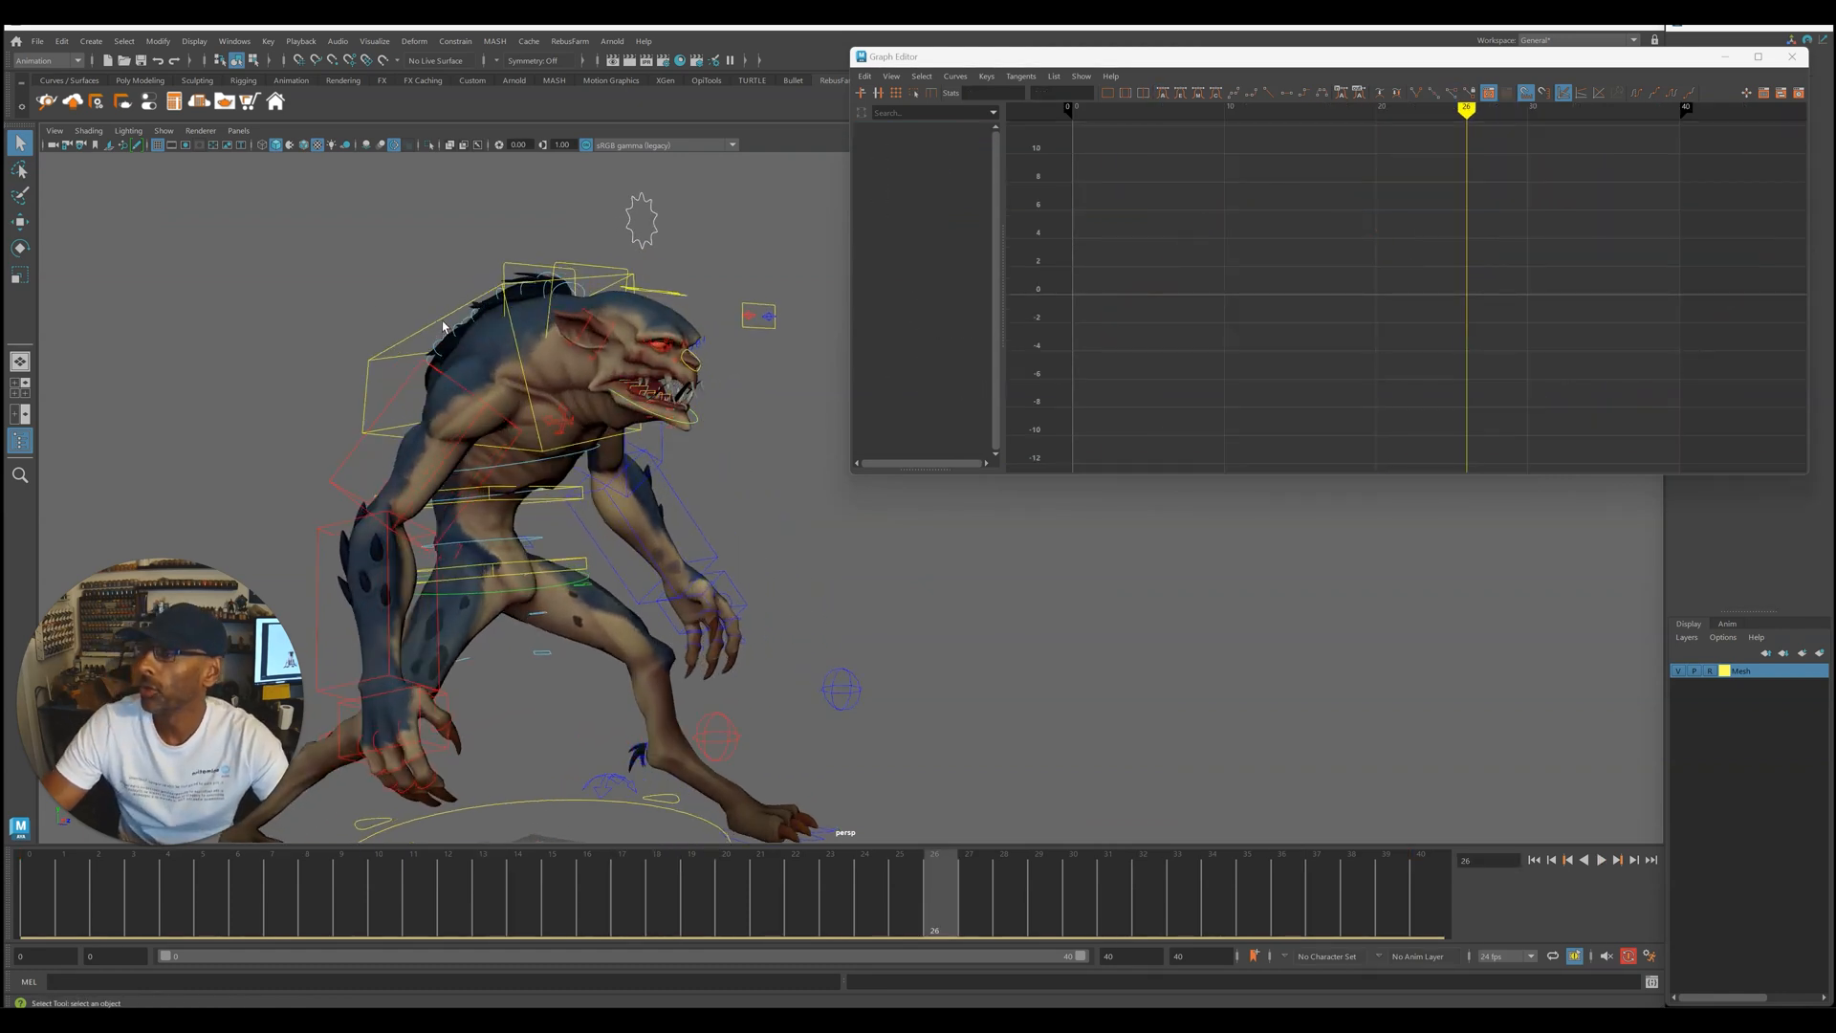
pyautogui.click(442, 324)
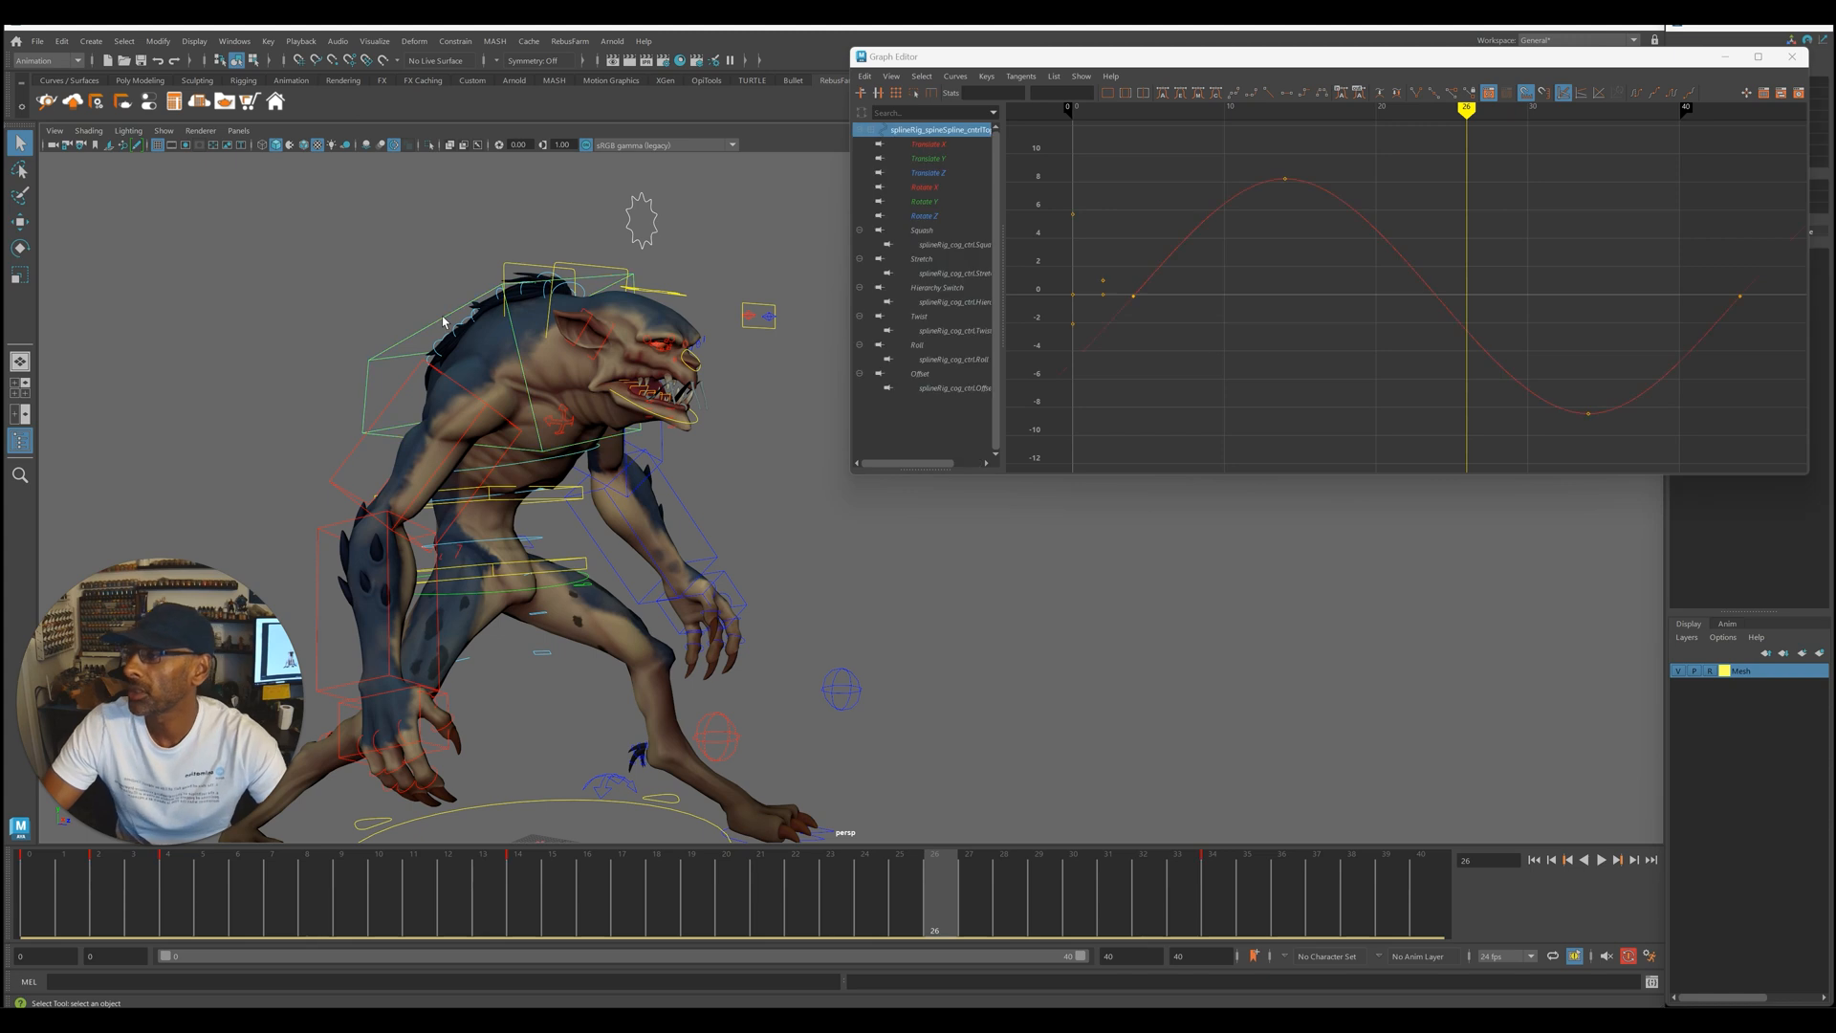
pyautogui.click(553, 592)
pyautogui.click(924, 188)
pyautogui.press('f')
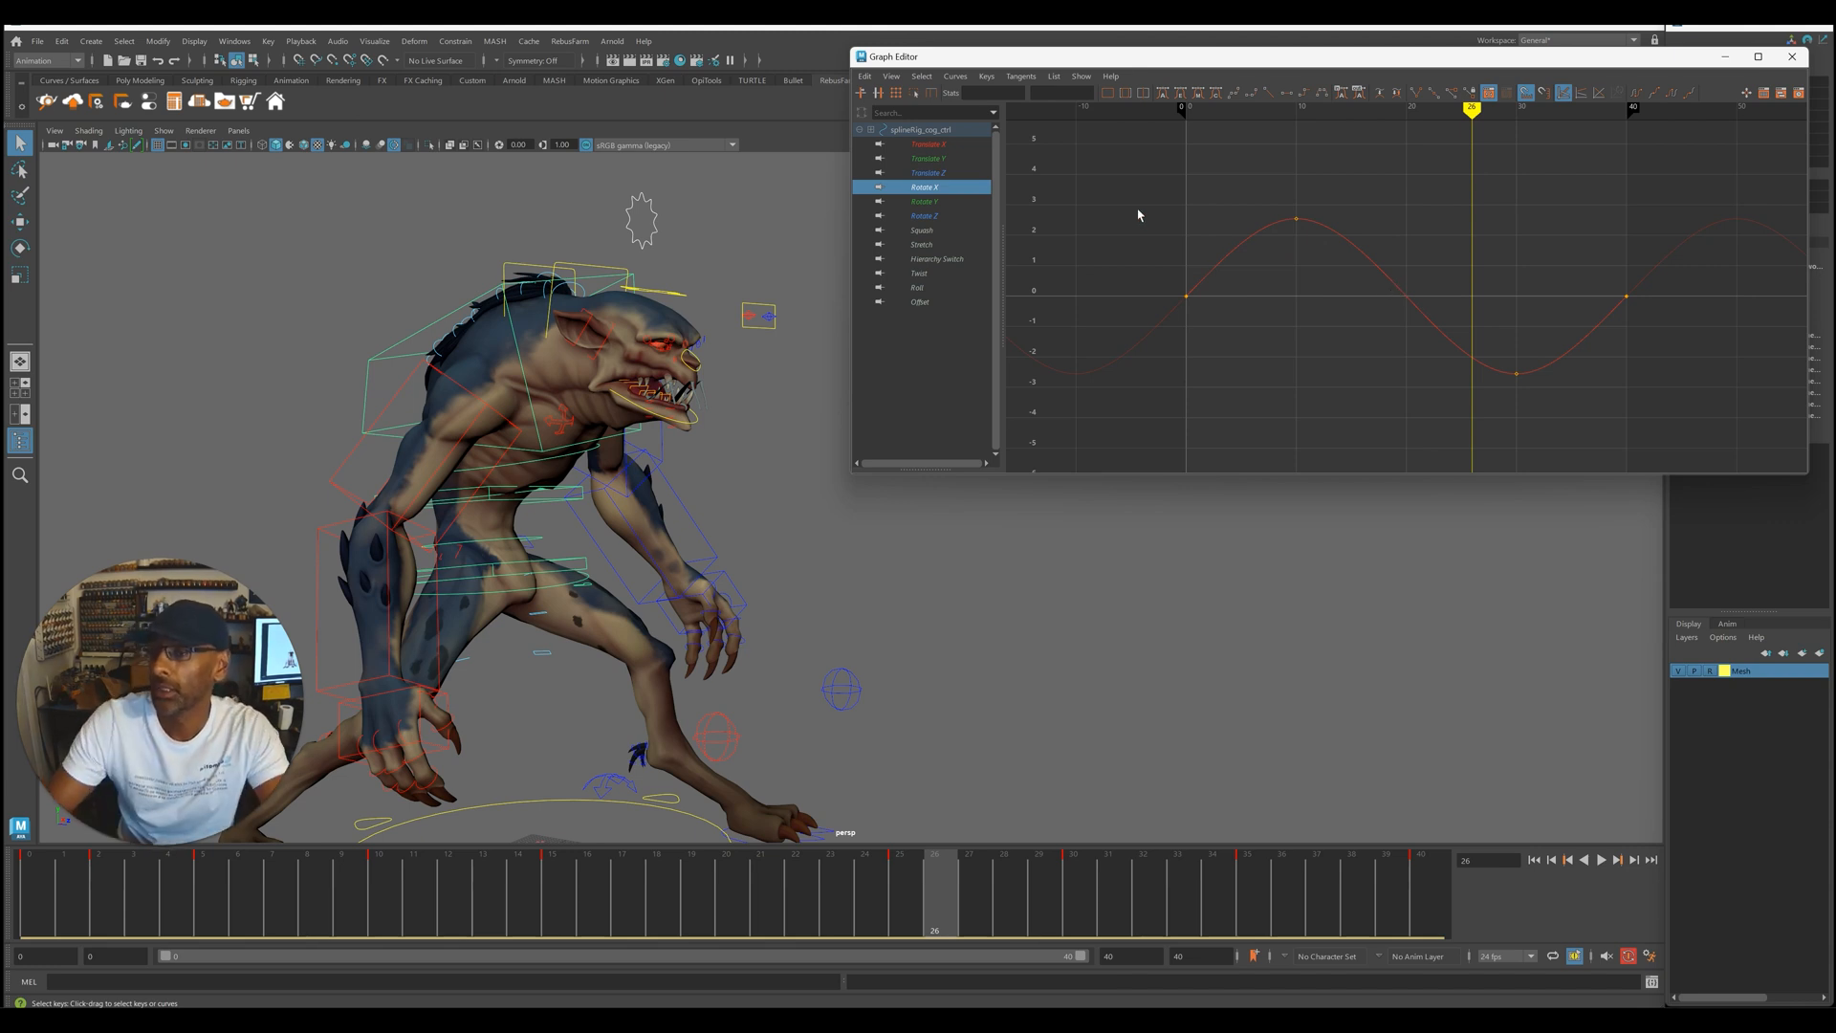
pyautogui.moveTo(1138, 210); pyautogui.dragTo(1694, 413)
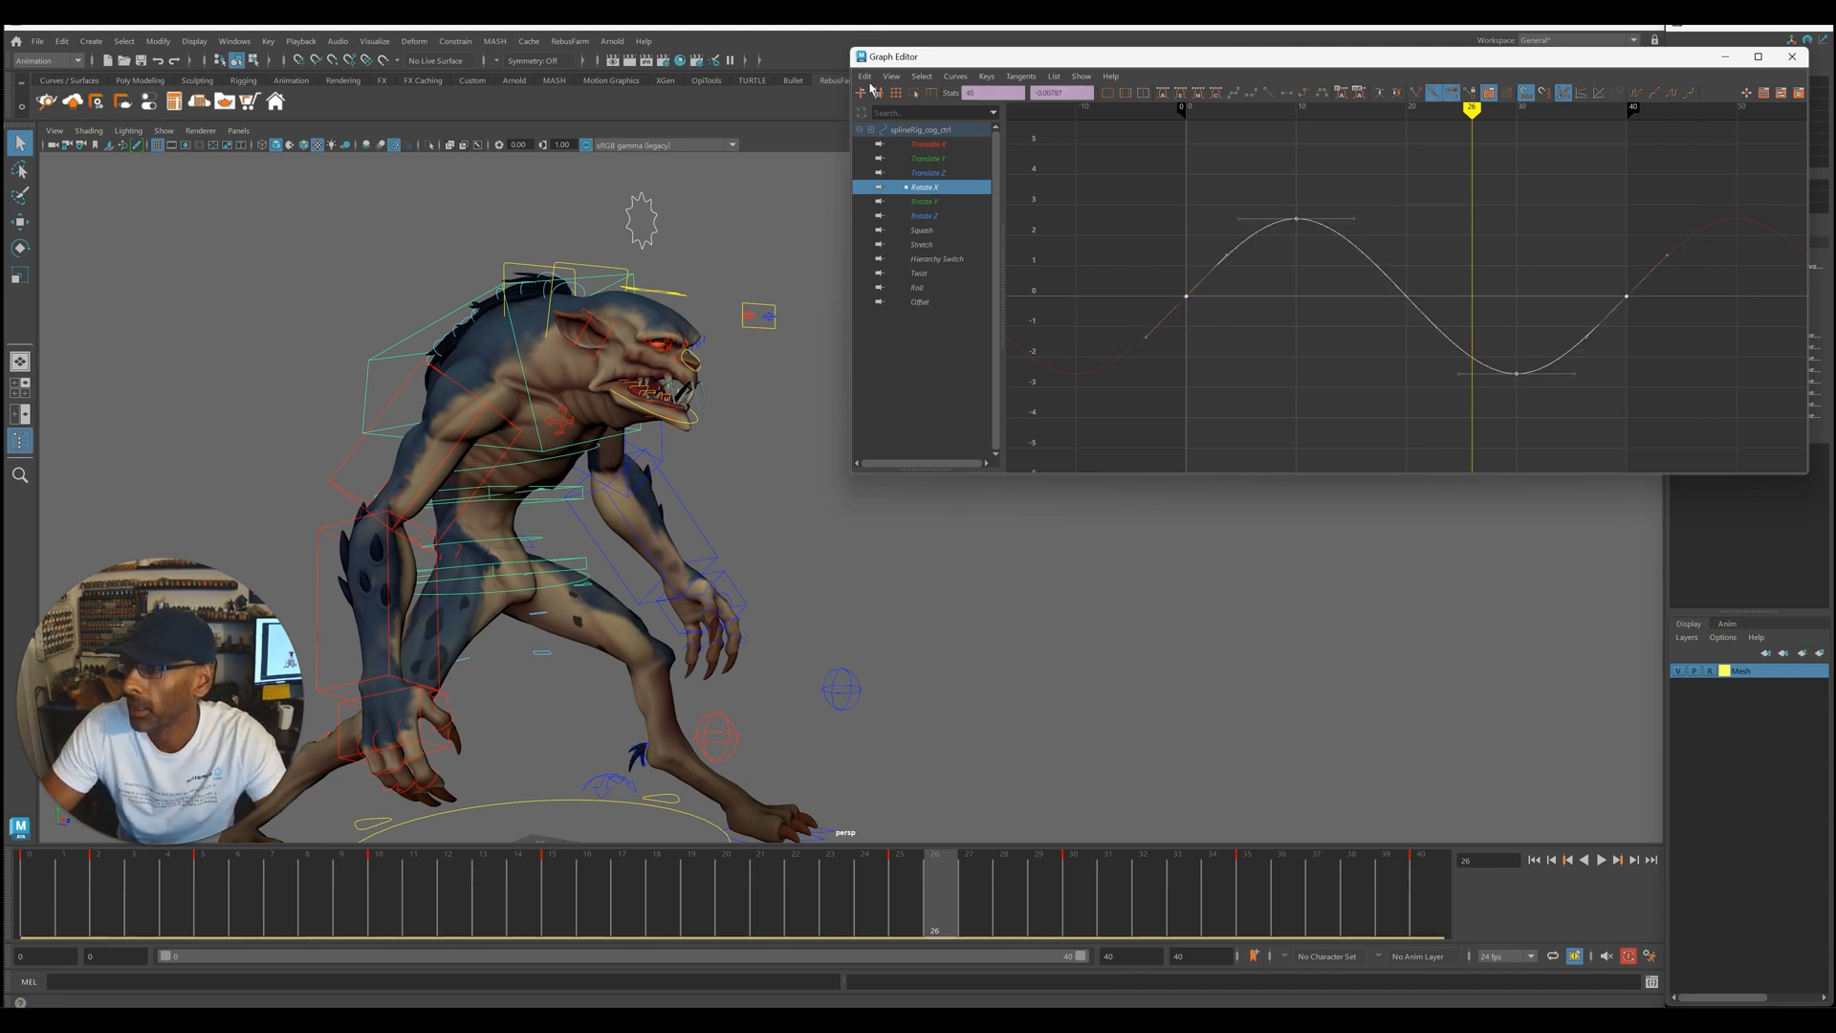
pyautogui.click(866, 76)
pyautogui.click(882, 150)
# - At frame 0, select the right clavicle control and place the floating Graph Editor clear of the creature
pyautogui.moveTo(125, 894); pyautogui.dragTo(33, 895)
pyautogui.keyDown('alt'); pyautogui.moveTo(511, 603); pyautogui.dragTo(555, 604); pyautogui.keyUp('alt')
pyautogui.click(608, 425)
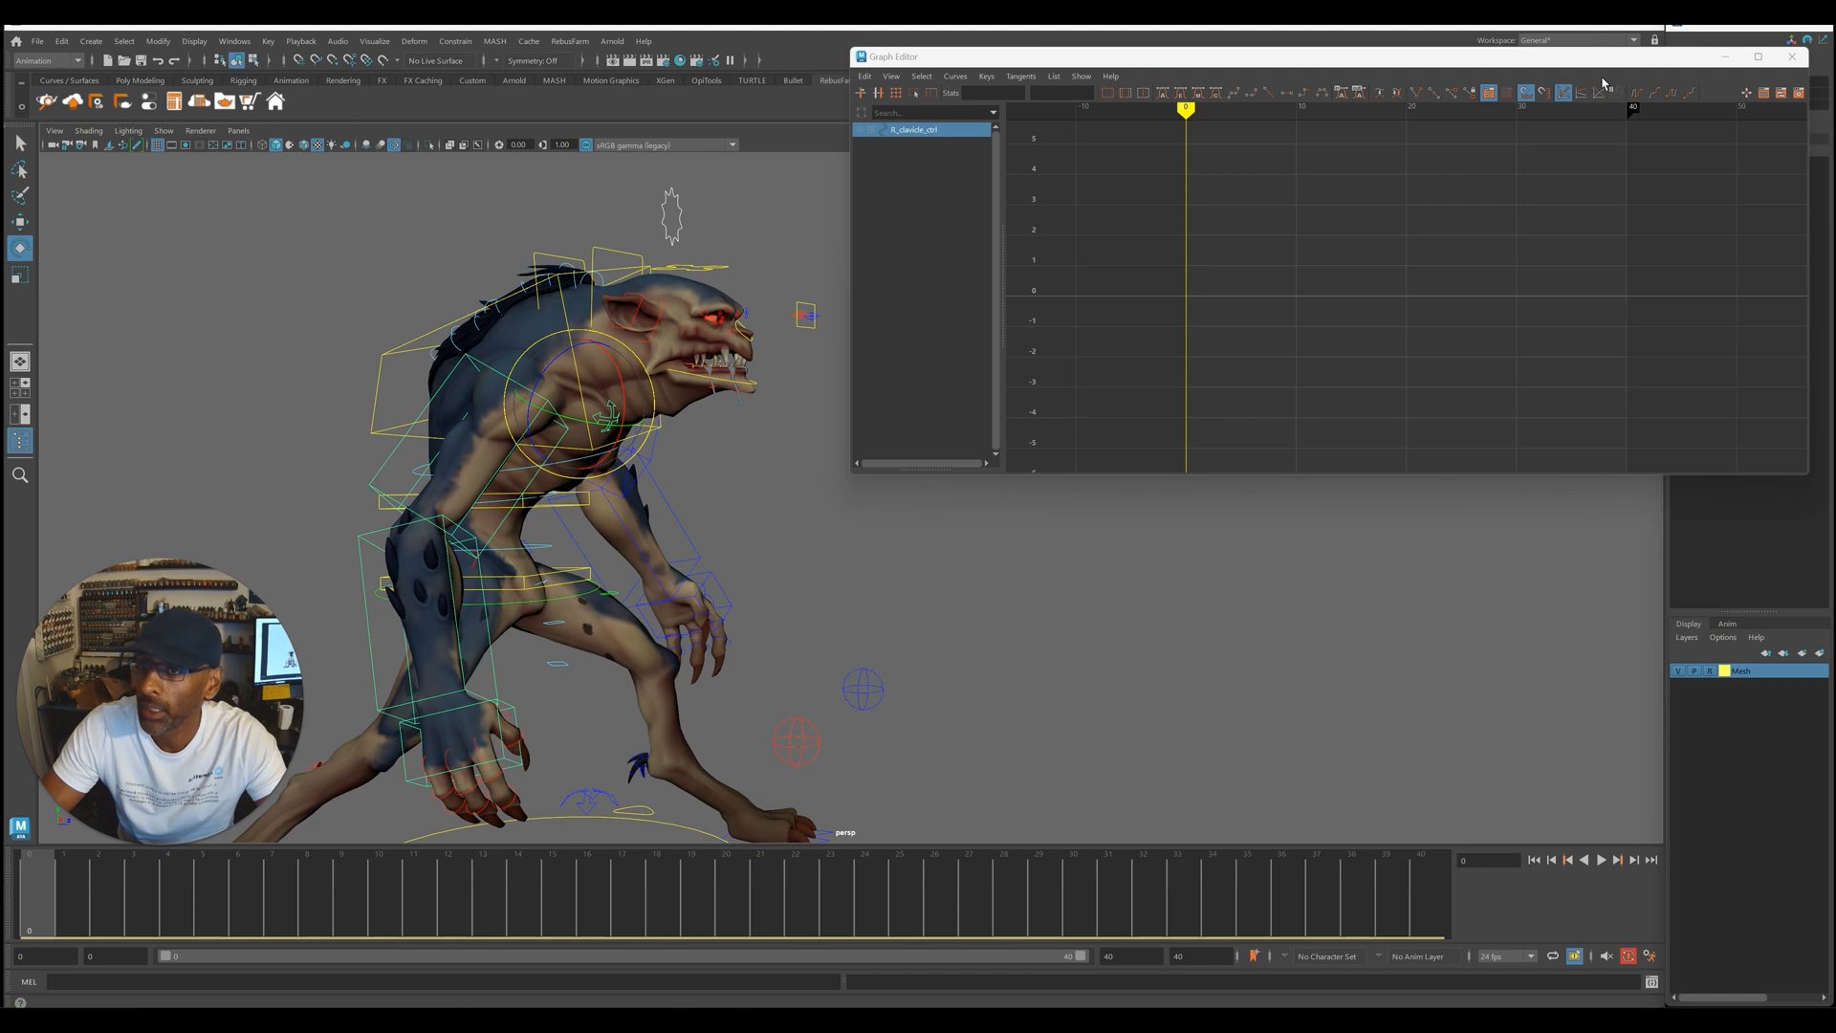
pyautogui.moveTo(1658, 63); pyautogui.dragTo(1488, 67)
pyautogui.keyDown('alt'); pyautogui.moveTo(689, 516); pyautogui.dragTo(396, 543); pyautogui.keyUp('alt')
pyautogui.keyDown('alt'); pyautogui.moveTo(396, 542); pyautogui.dragTo(446, 526, button='right'); pyautogui.keyUp('alt')
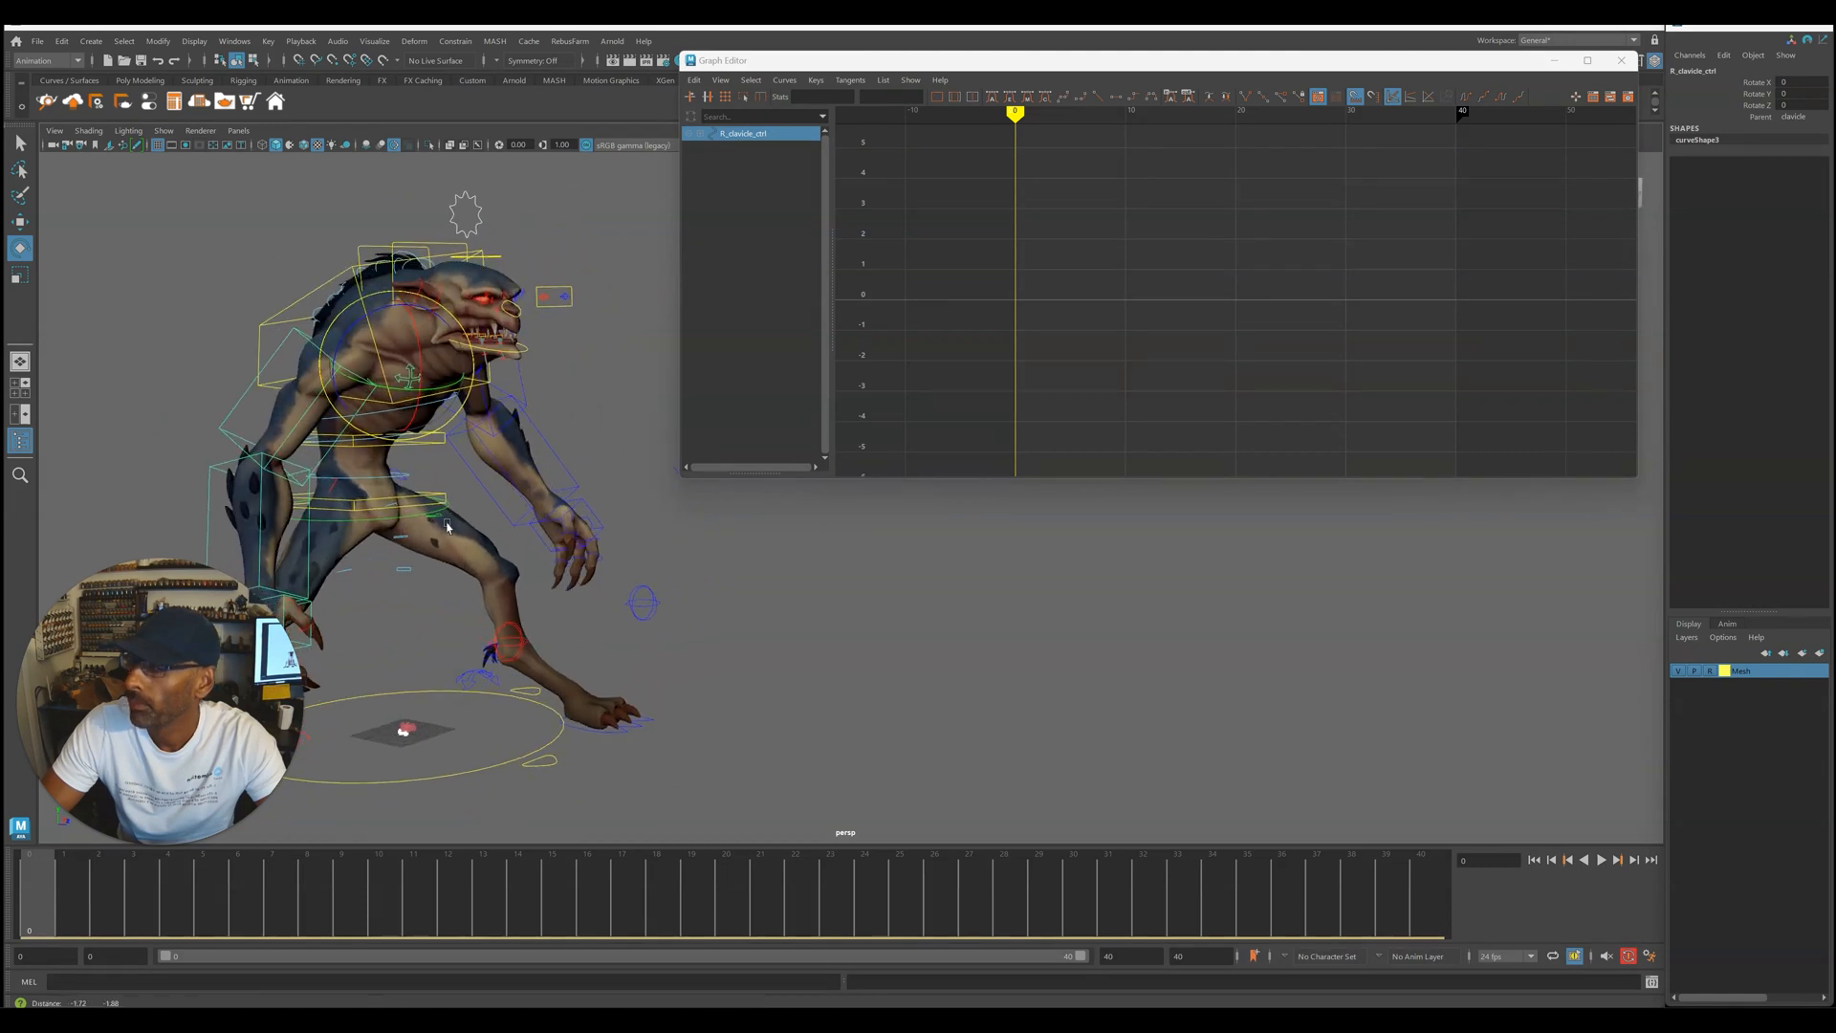
pyautogui.moveTo(1484, 62); pyautogui.dragTo(1433, 93)
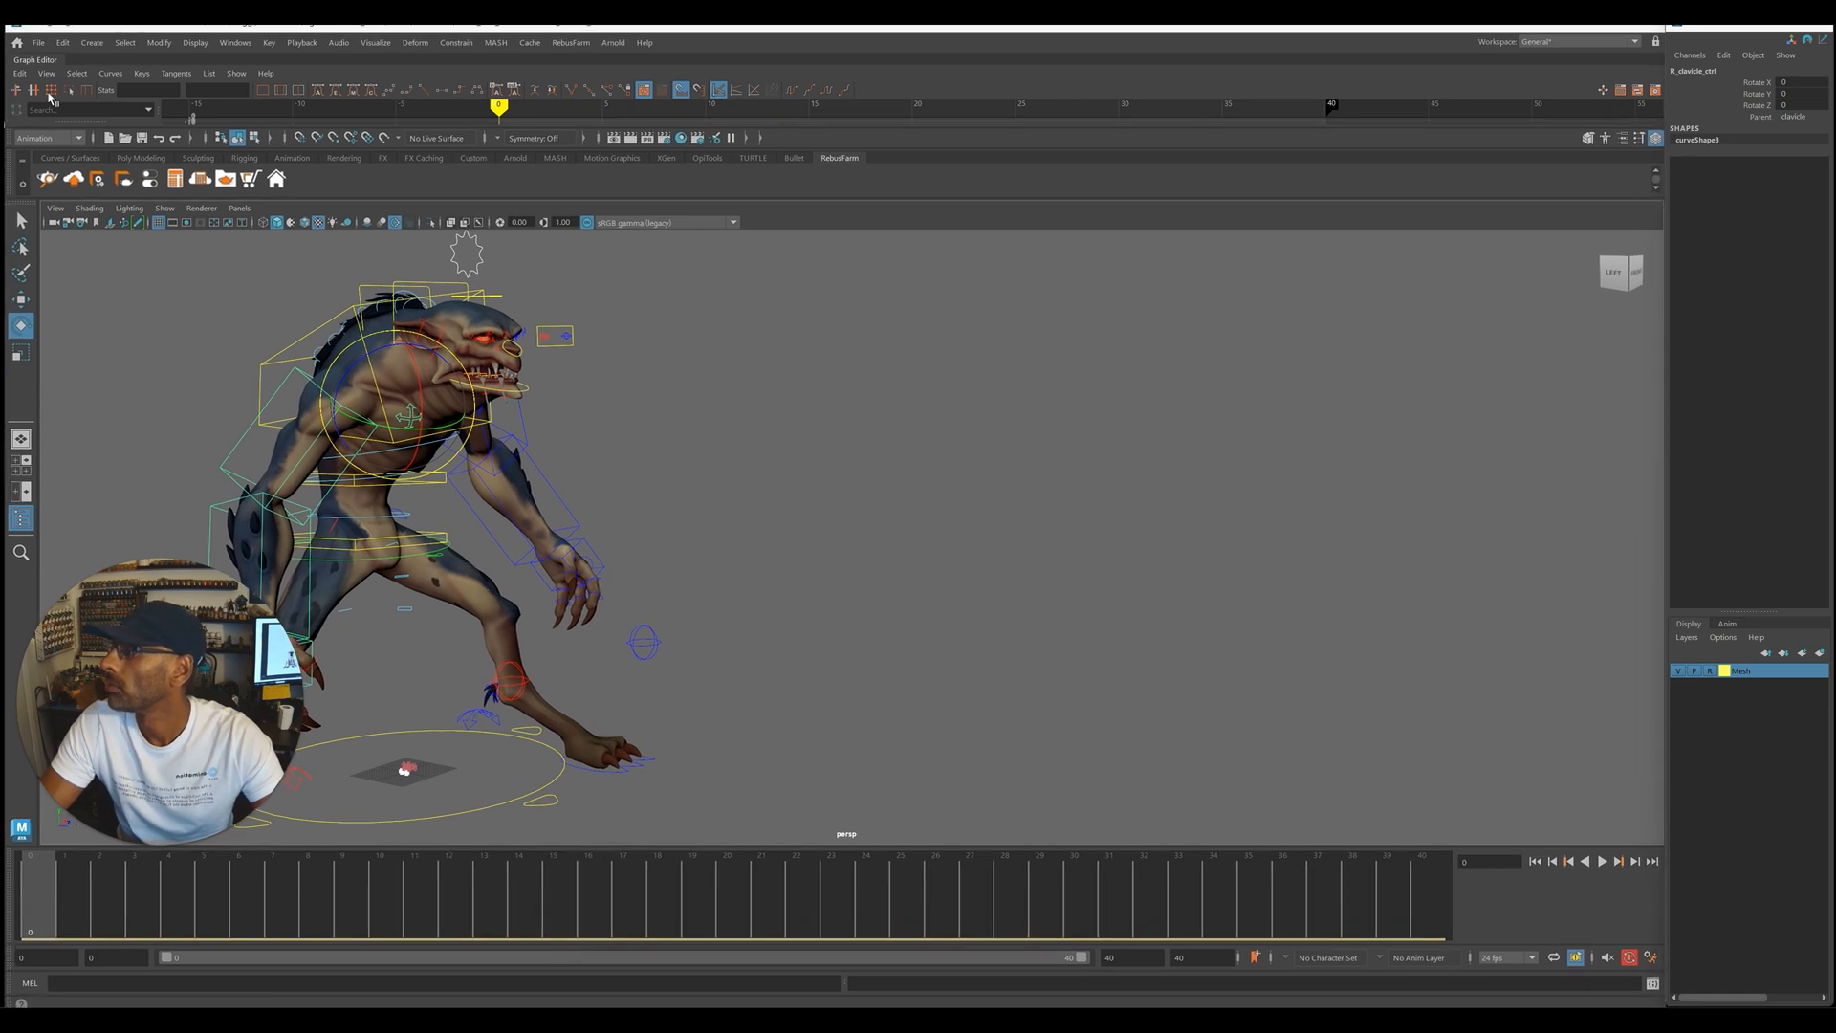
pyautogui.moveTo(48, 65); pyautogui.dragTo(760, 201)
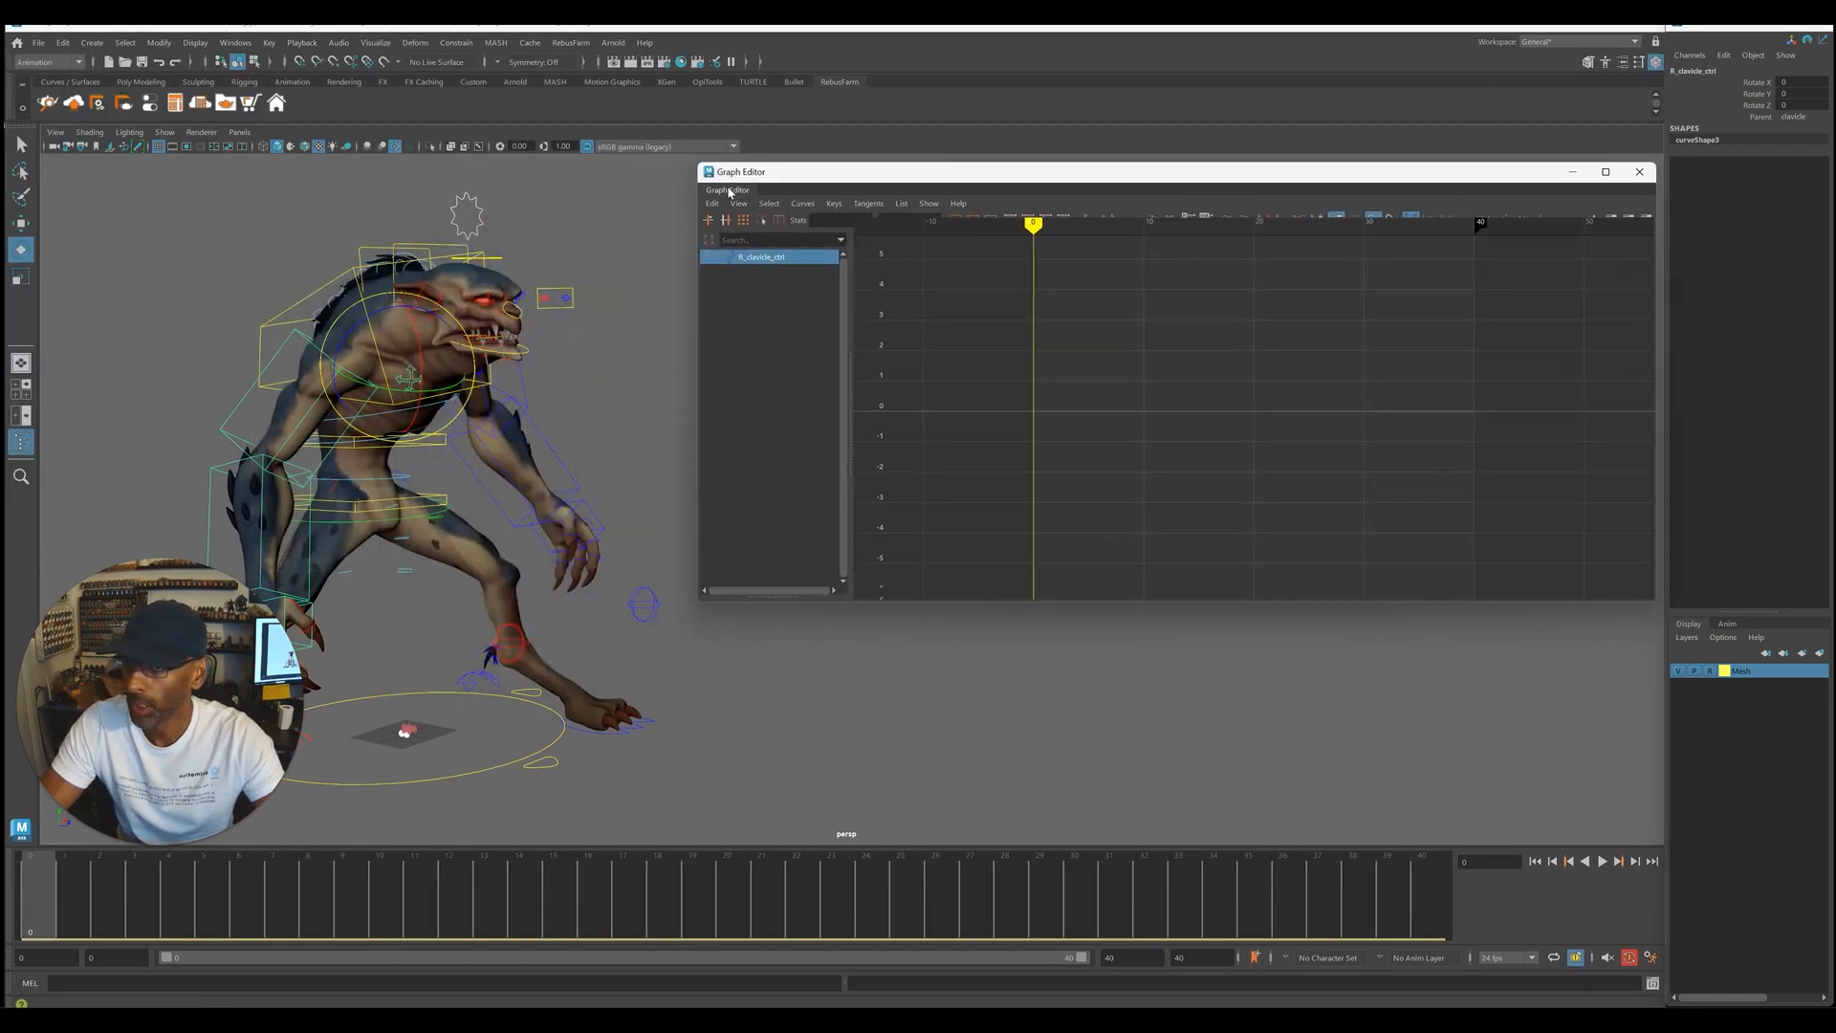
pyautogui.click(1756, 94)
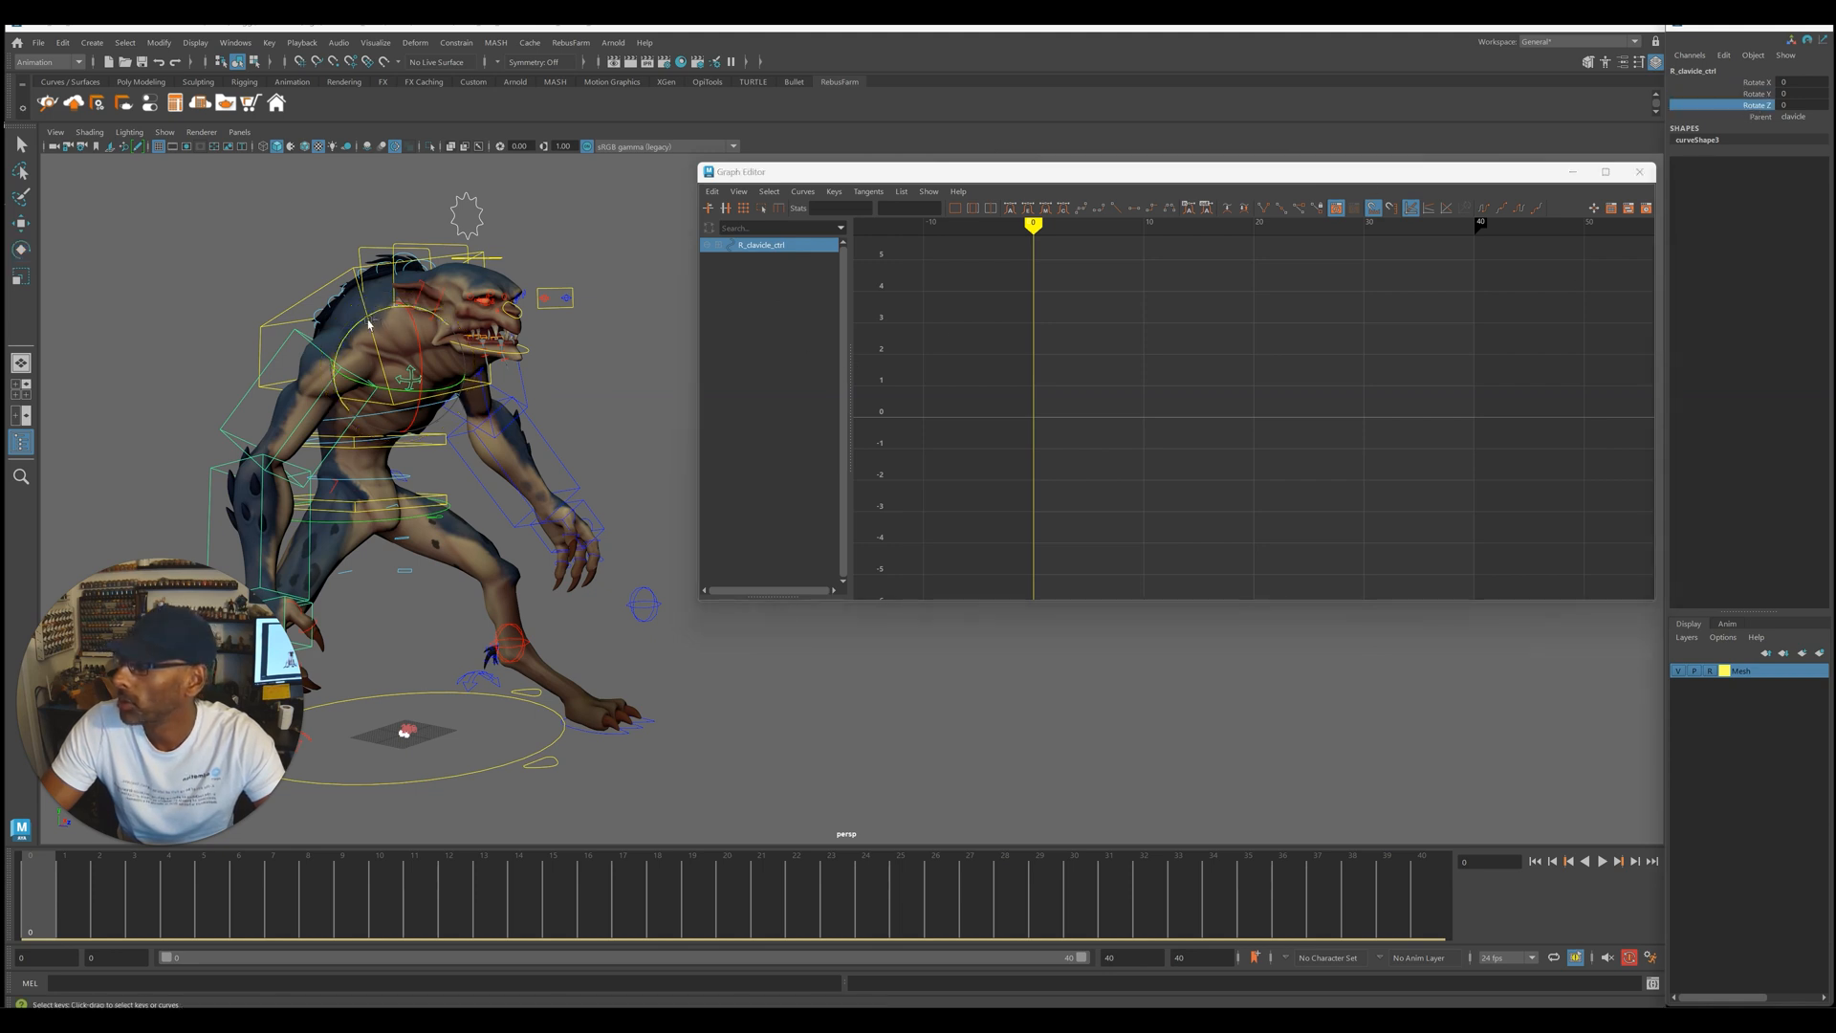
pyautogui.moveTo(365, 320); pyautogui.dragTo(372, 325)
pyautogui.hotkey('ctrl', 'z')
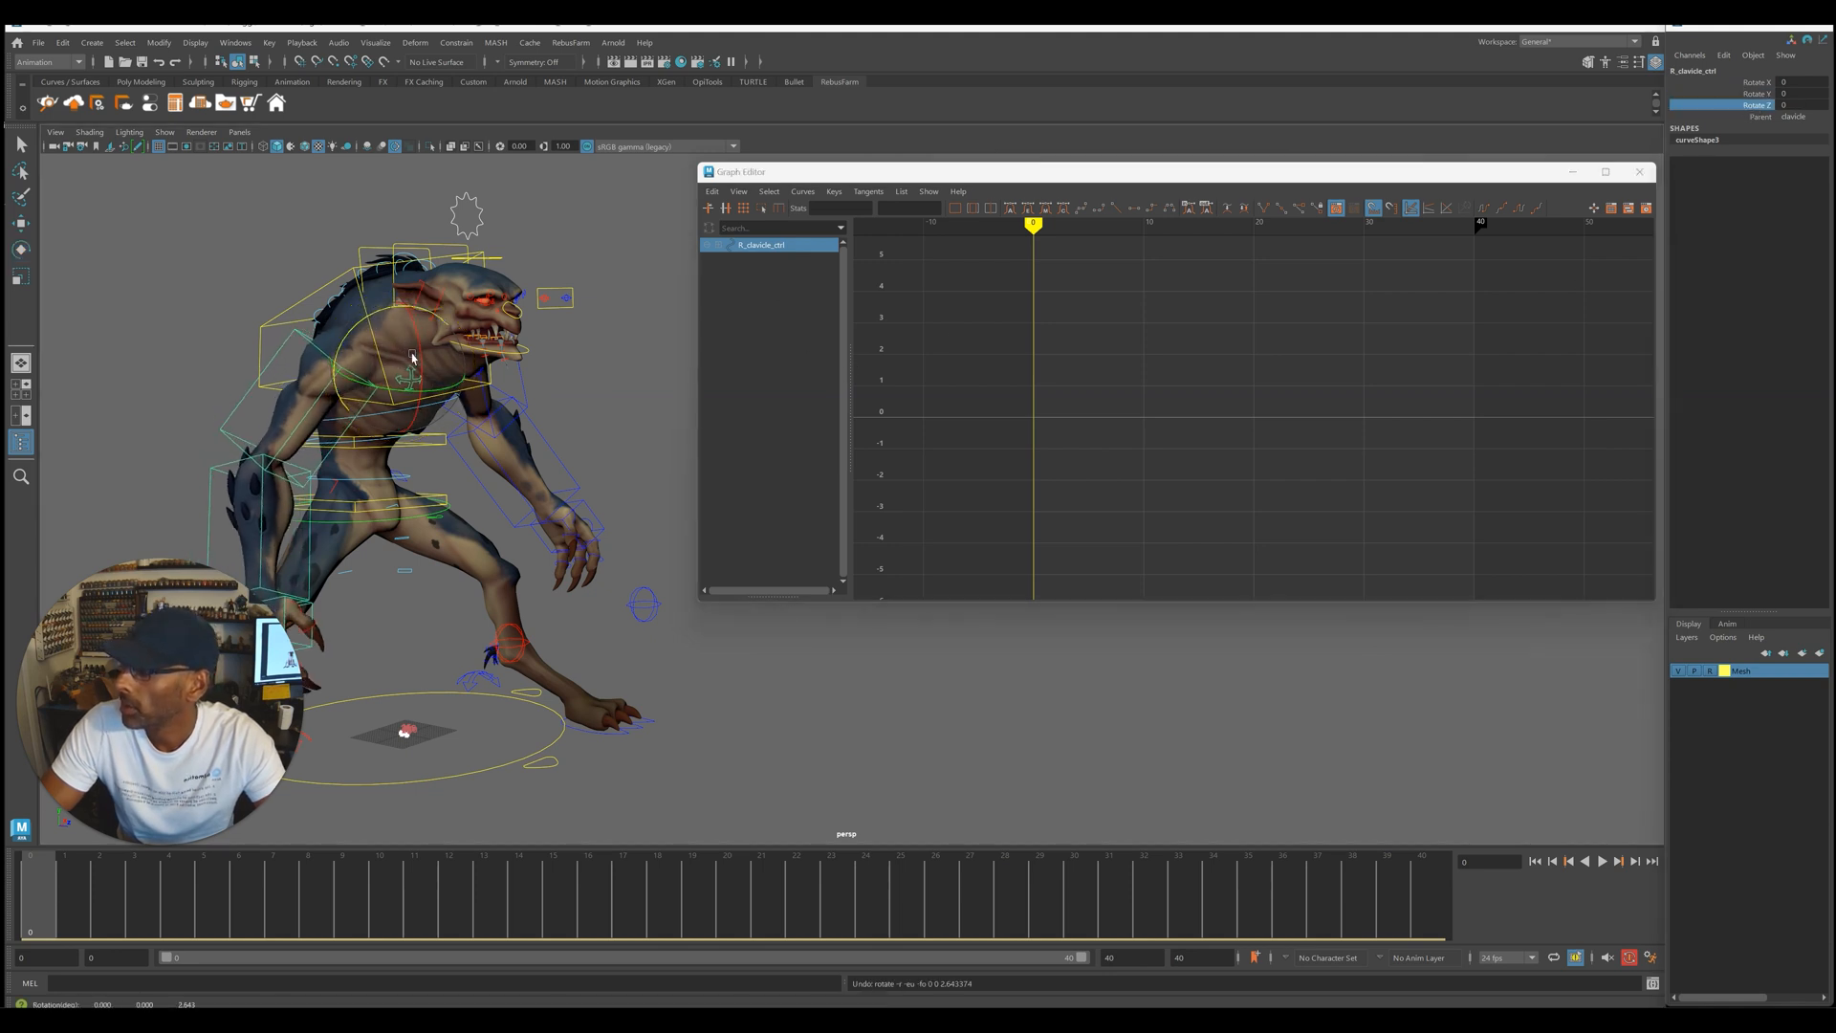
# - Key the right clavicle at frame 0, paste the copied COG keys onto its Rotate X channel, and play back the cycle
pyautogui.keyDown('alt'); pyautogui.moveTo(418, 359); pyautogui.dragTo(474, 376); pyautogui.keyUp('alt')
pyautogui.press('f')
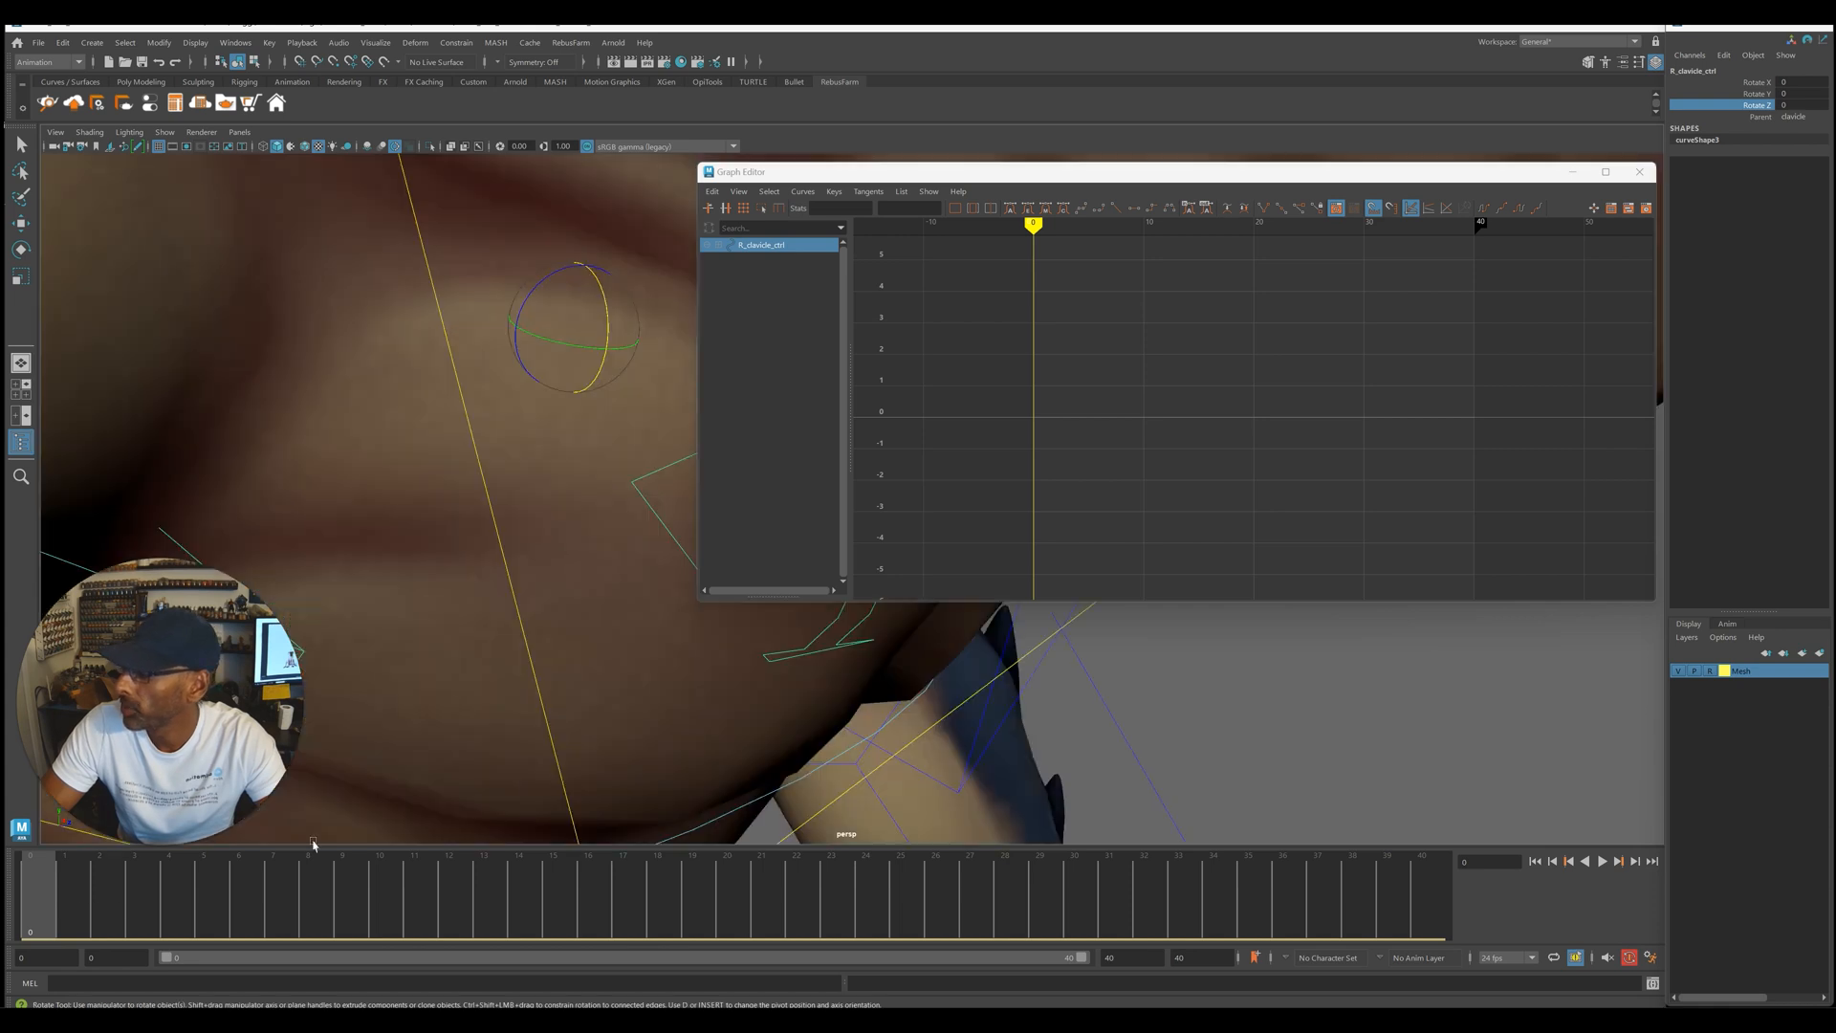
pyautogui.keyDown('alt'); pyautogui.moveTo(533, 479); pyautogui.dragTo(197, 639, button='right'); pyautogui.keyUp('alt')
pyautogui.keyDown('alt'); pyautogui.moveTo(612, 670); pyautogui.dragTo(730, 680); pyautogui.keyUp('alt')
pyautogui.keyDown('alt'); pyautogui.moveTo(729, 680); pyautogui.dragTo(514, 639, button='middle'); pyautogui.keyUp('alt')
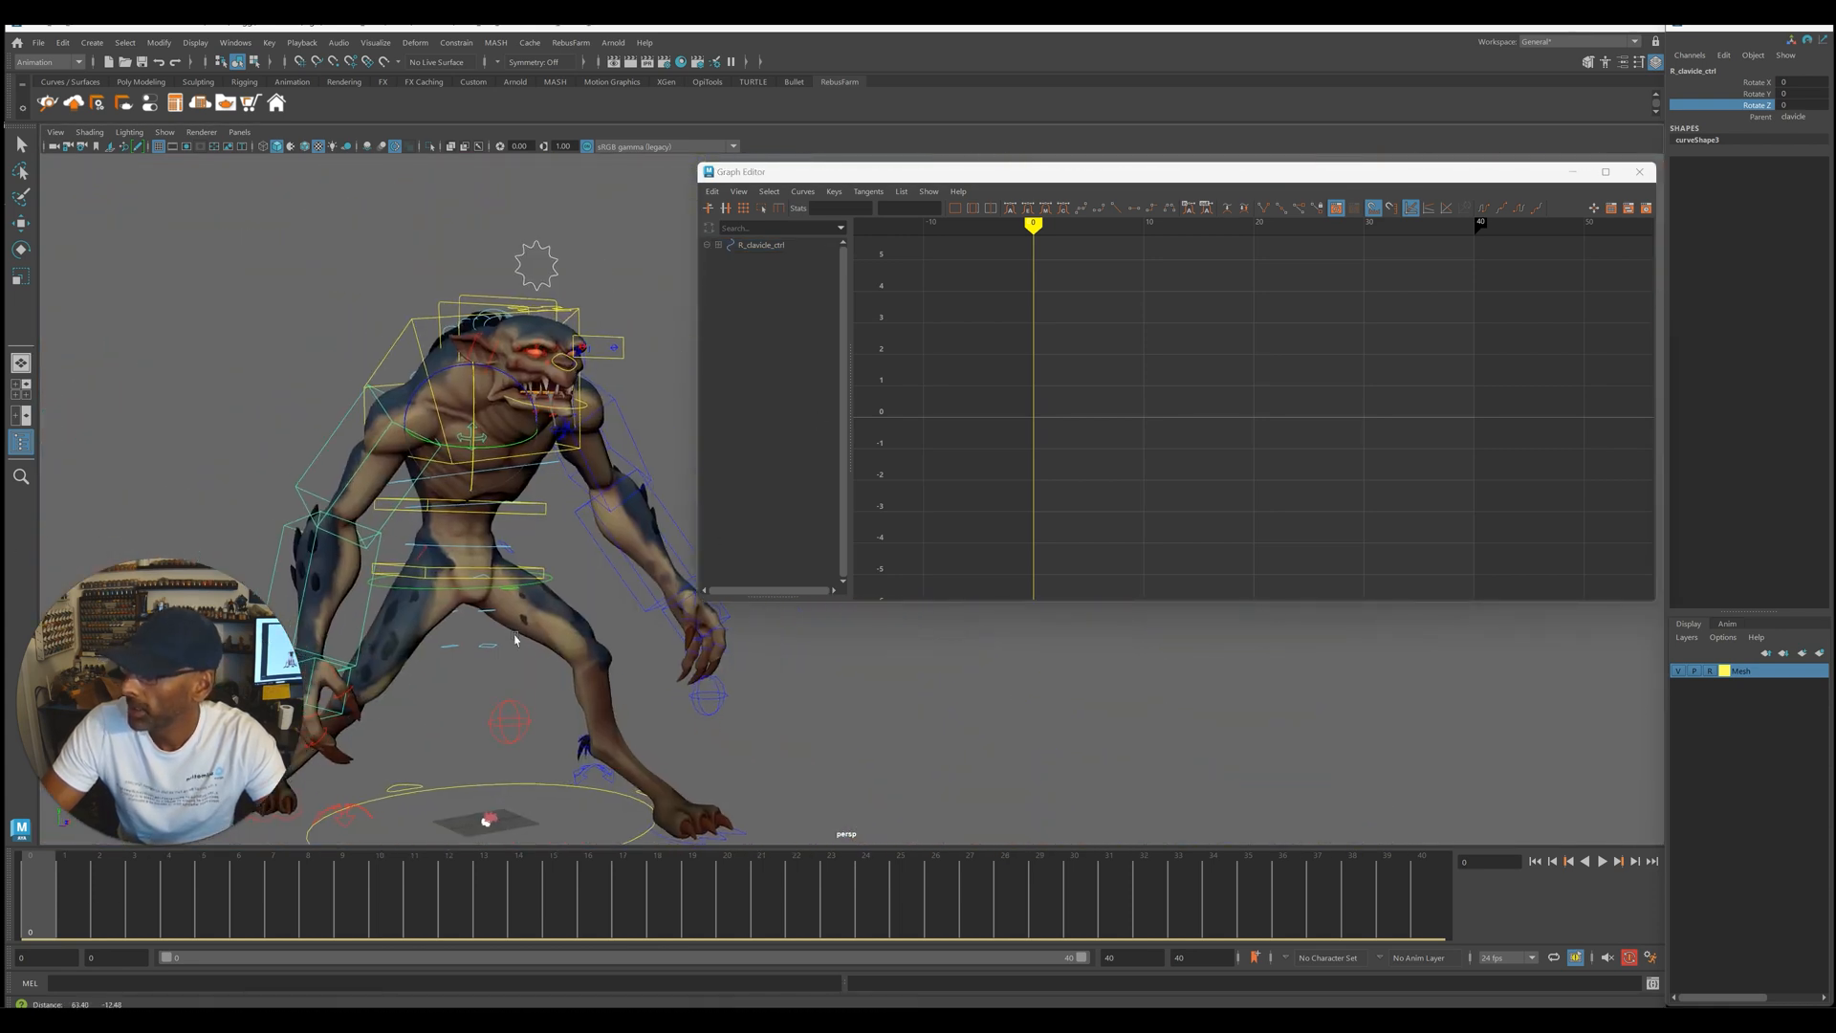
pyautogui.keyDown('alt'); pyautogui.moveTo(584, 643); pyautogui.dragTo(604, 639); pyautogui.keyUp('alt')
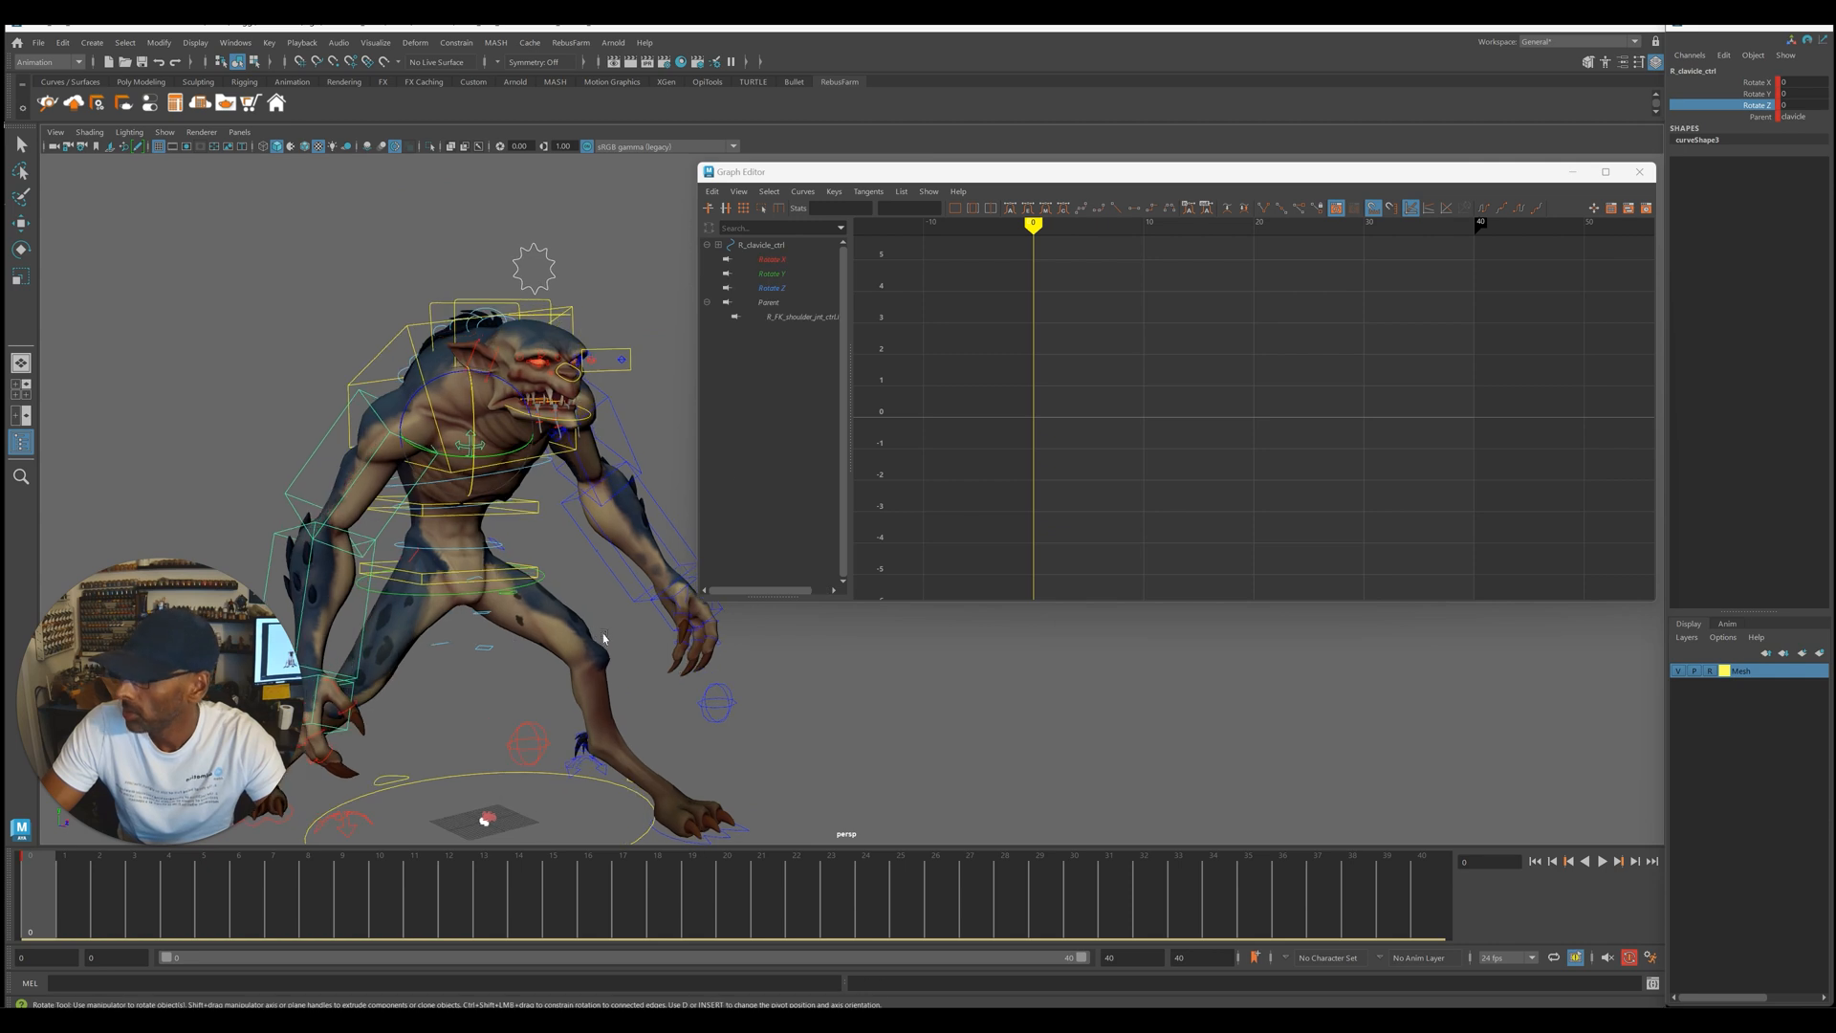
pyautogui.click(773, 259)
pyautogui.click(712, 191)
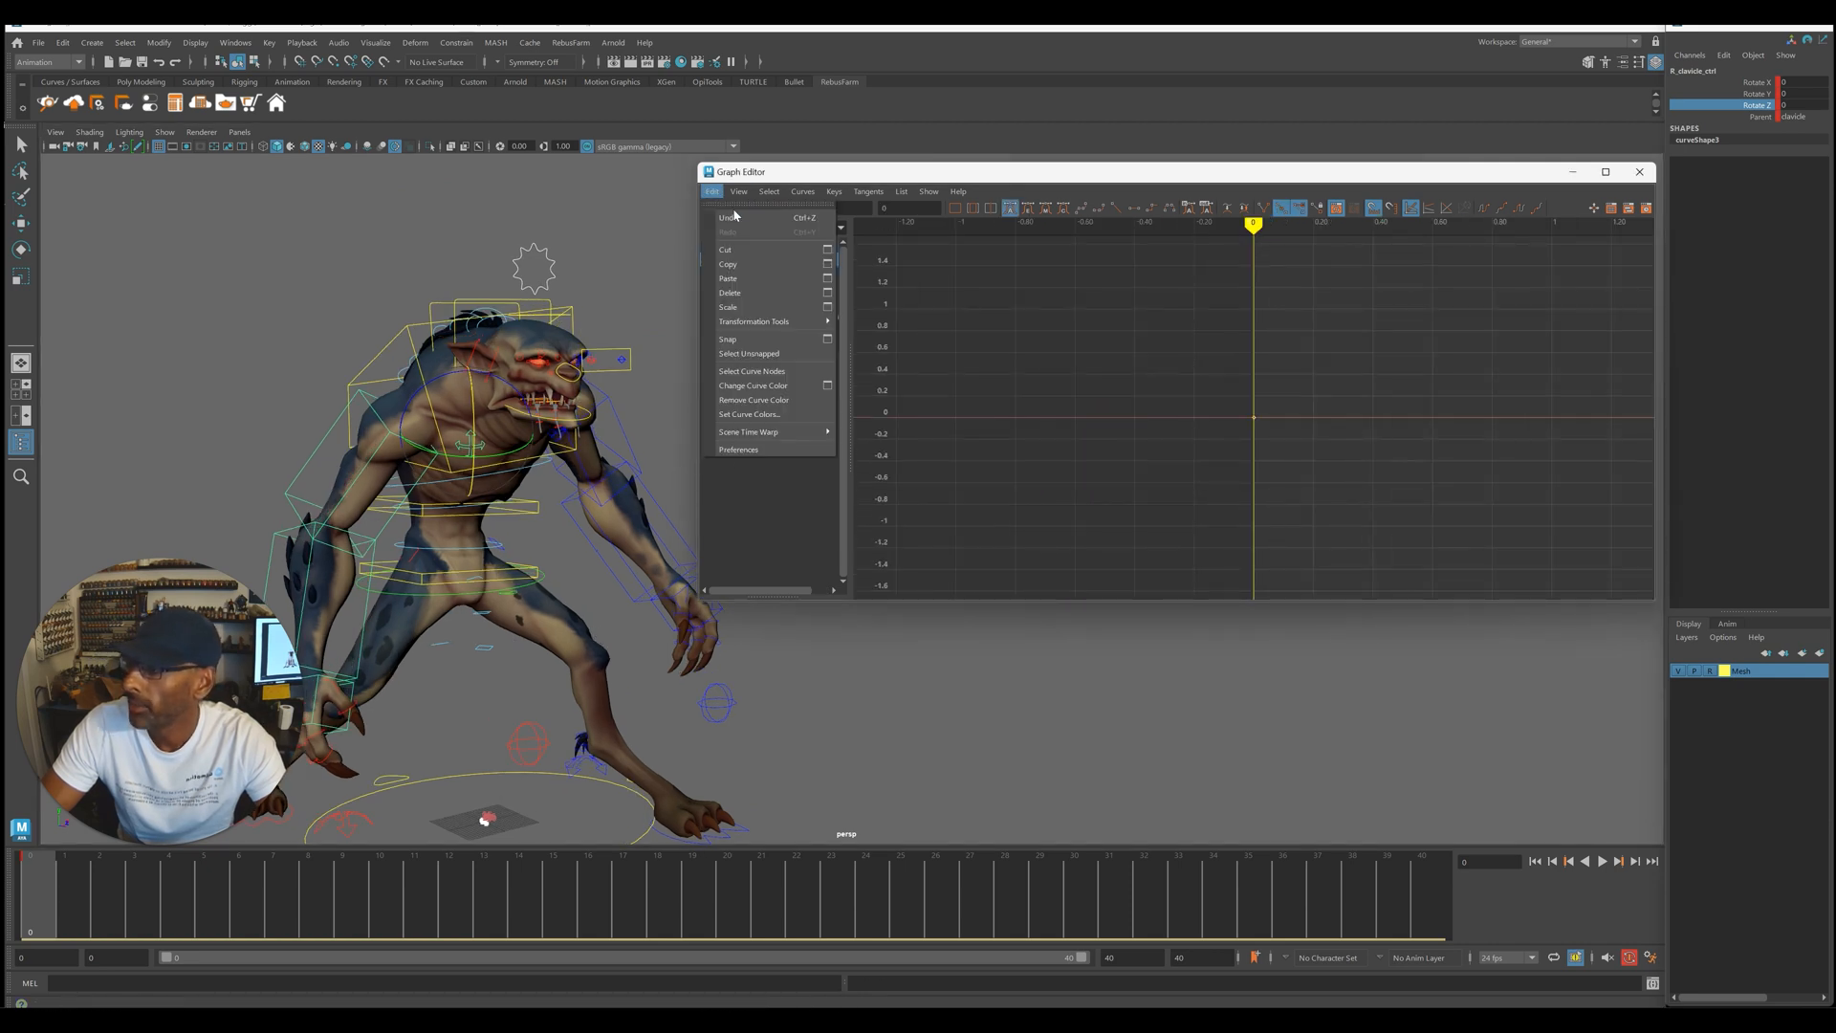
pyautogui.click(752, 280)
pyautogui.press('f')
pyautogui.hotkey('alt', 'v')
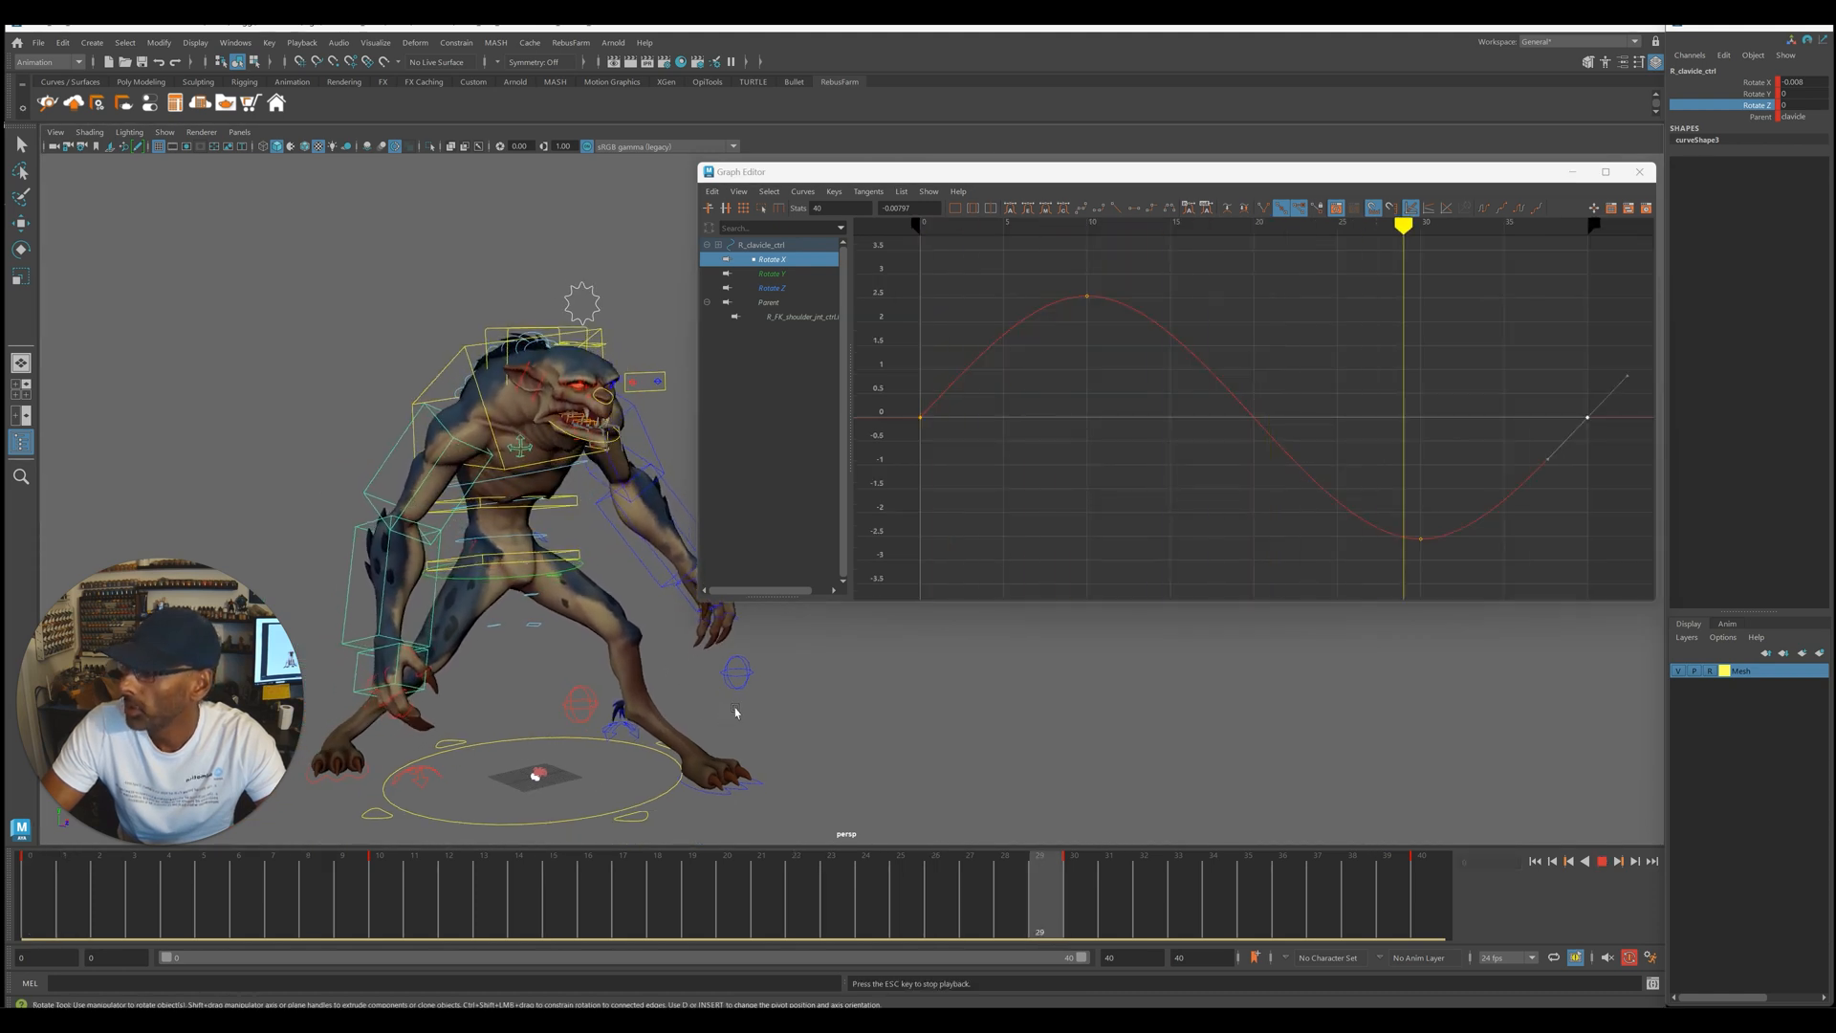
pyautogui.press('Escape')
# - Make the clavicle's Rotate X curve cycle and scale its key values up past 10 and -10 while checking the playback
pyautogui.scroll(-3, 1090, 321)
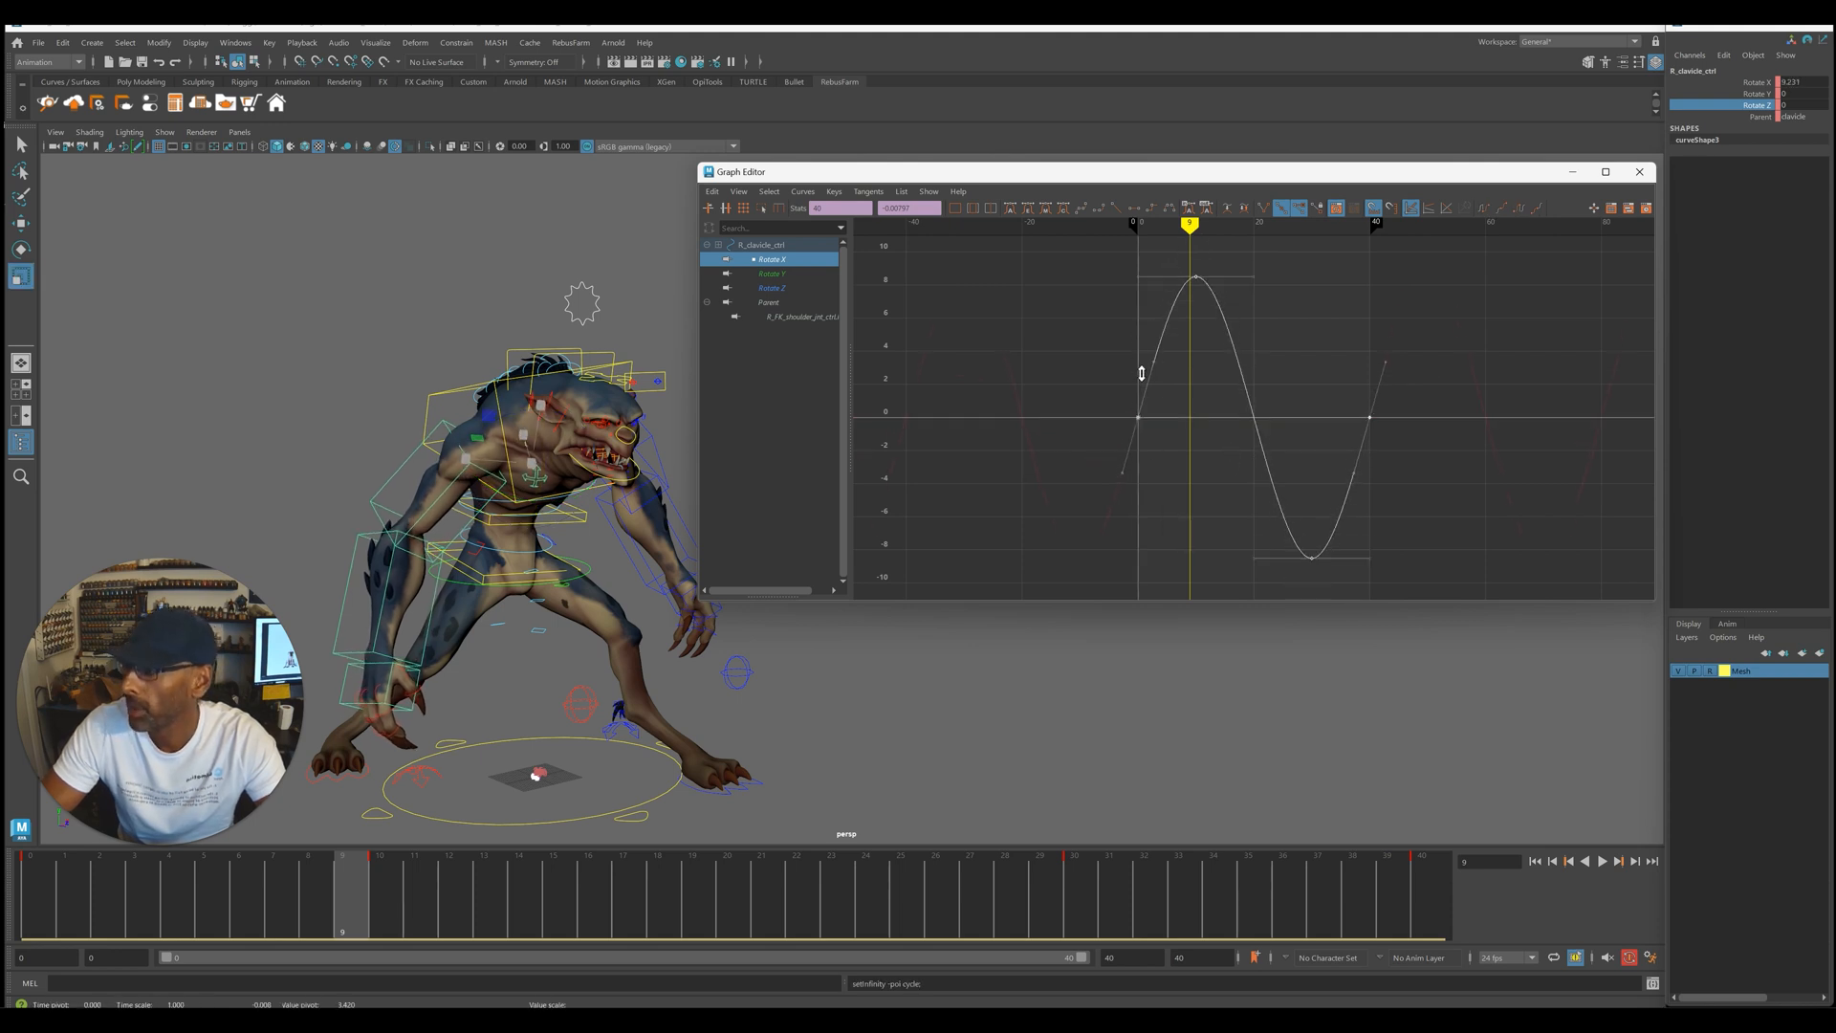
pyautogui.hotkey('alt', 'v')
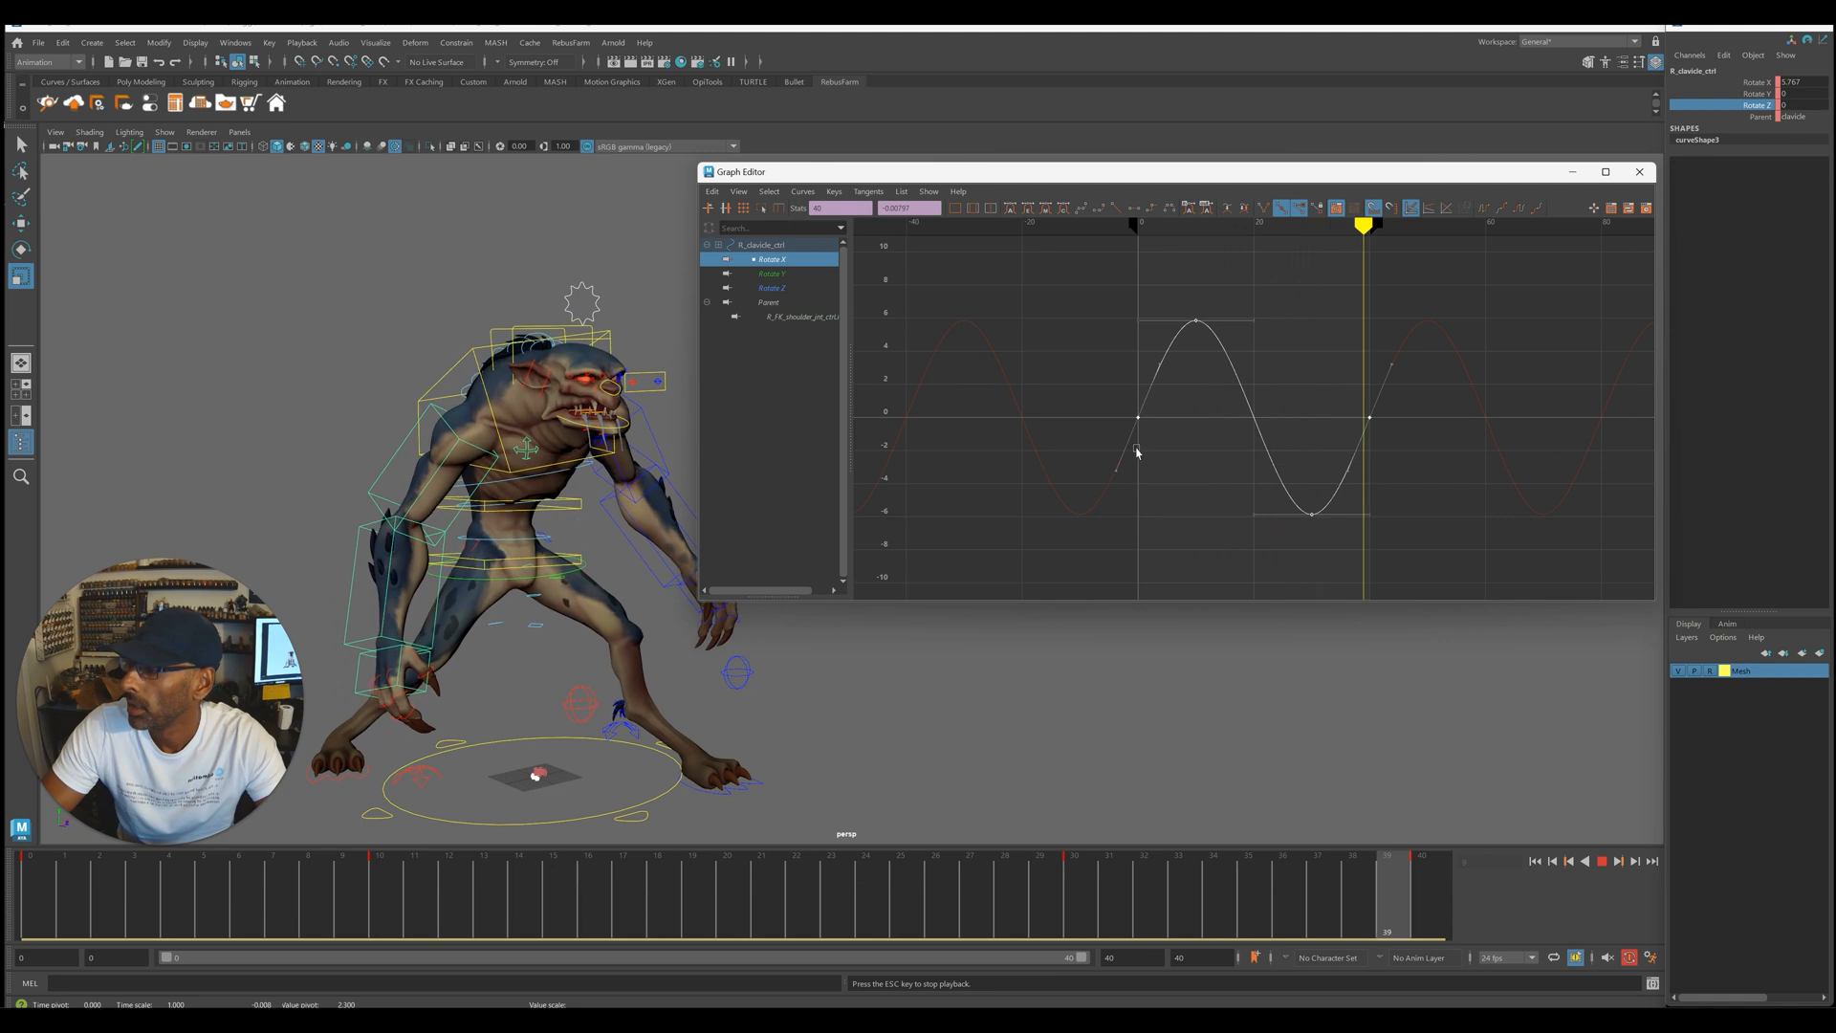
pyautogui.moveTo(1139, 398); pyautogui.dragTo(1135, 381, button='middle')
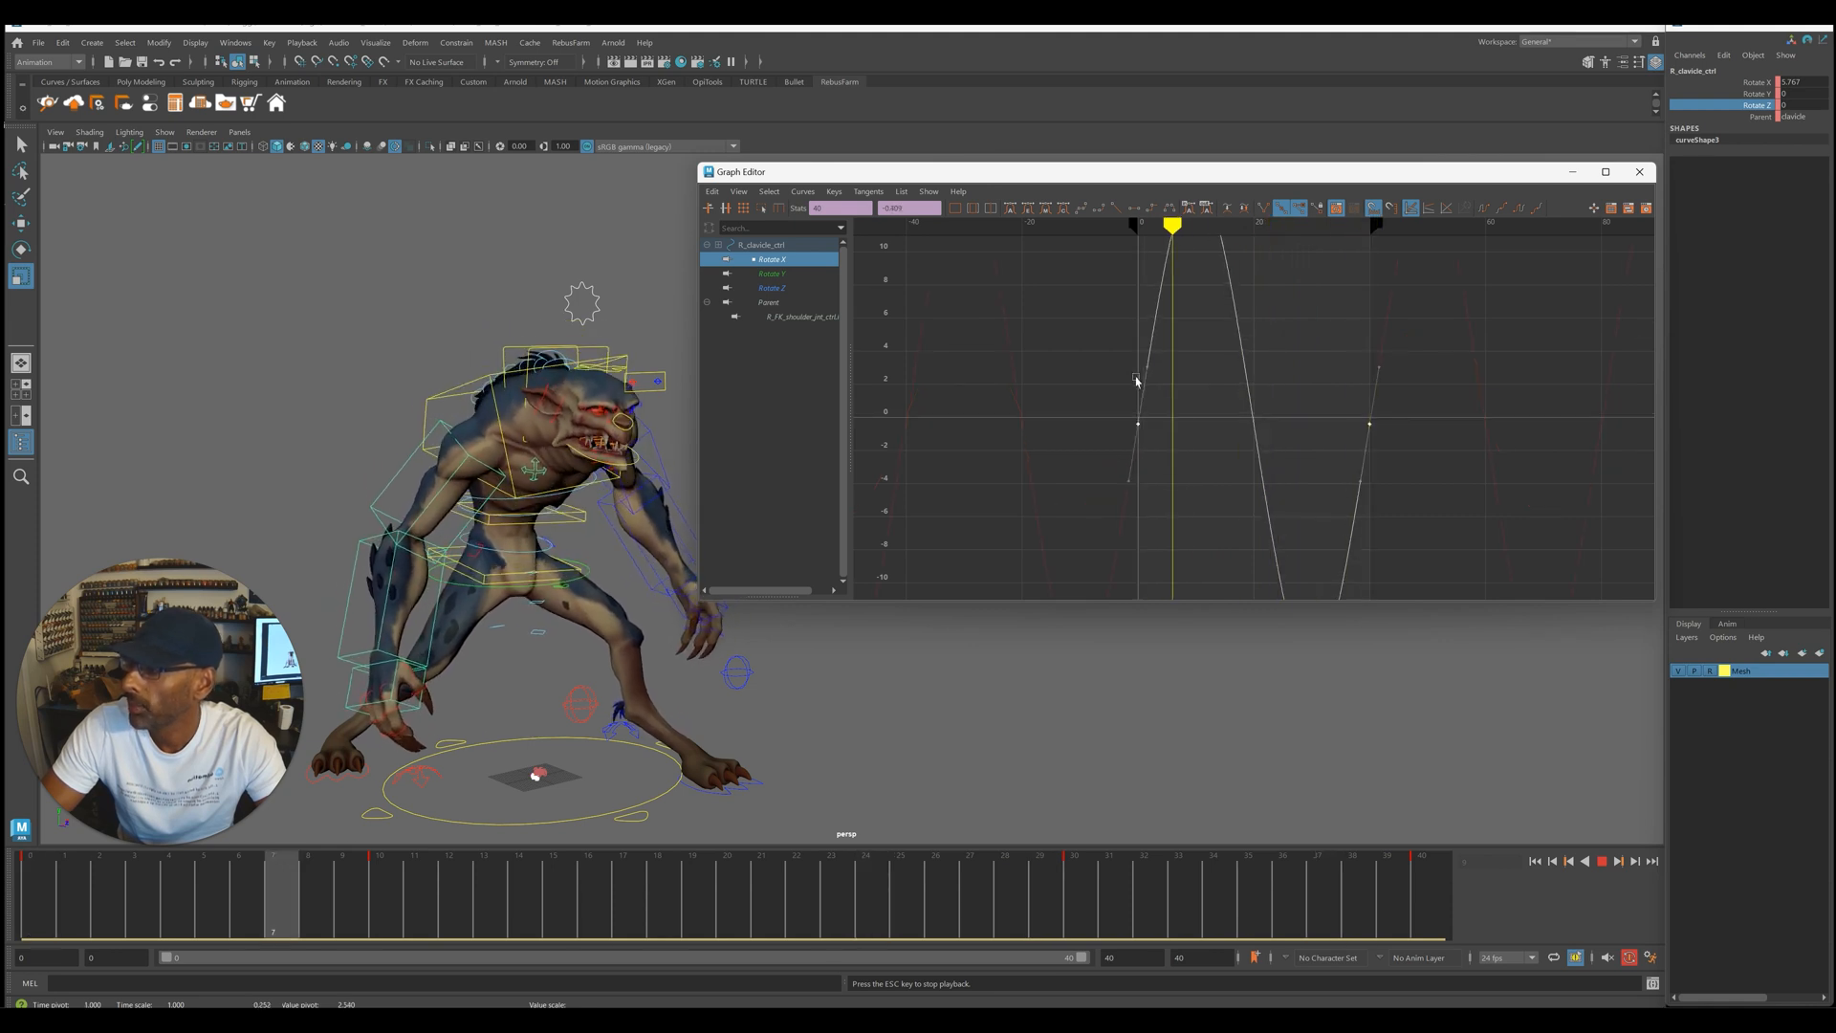
pyautogui.keyDown('alt'); pyautogui.moveTo(402, 593); pyautogui.dragTo(542, 628); pyautogui.keyUp('alt')
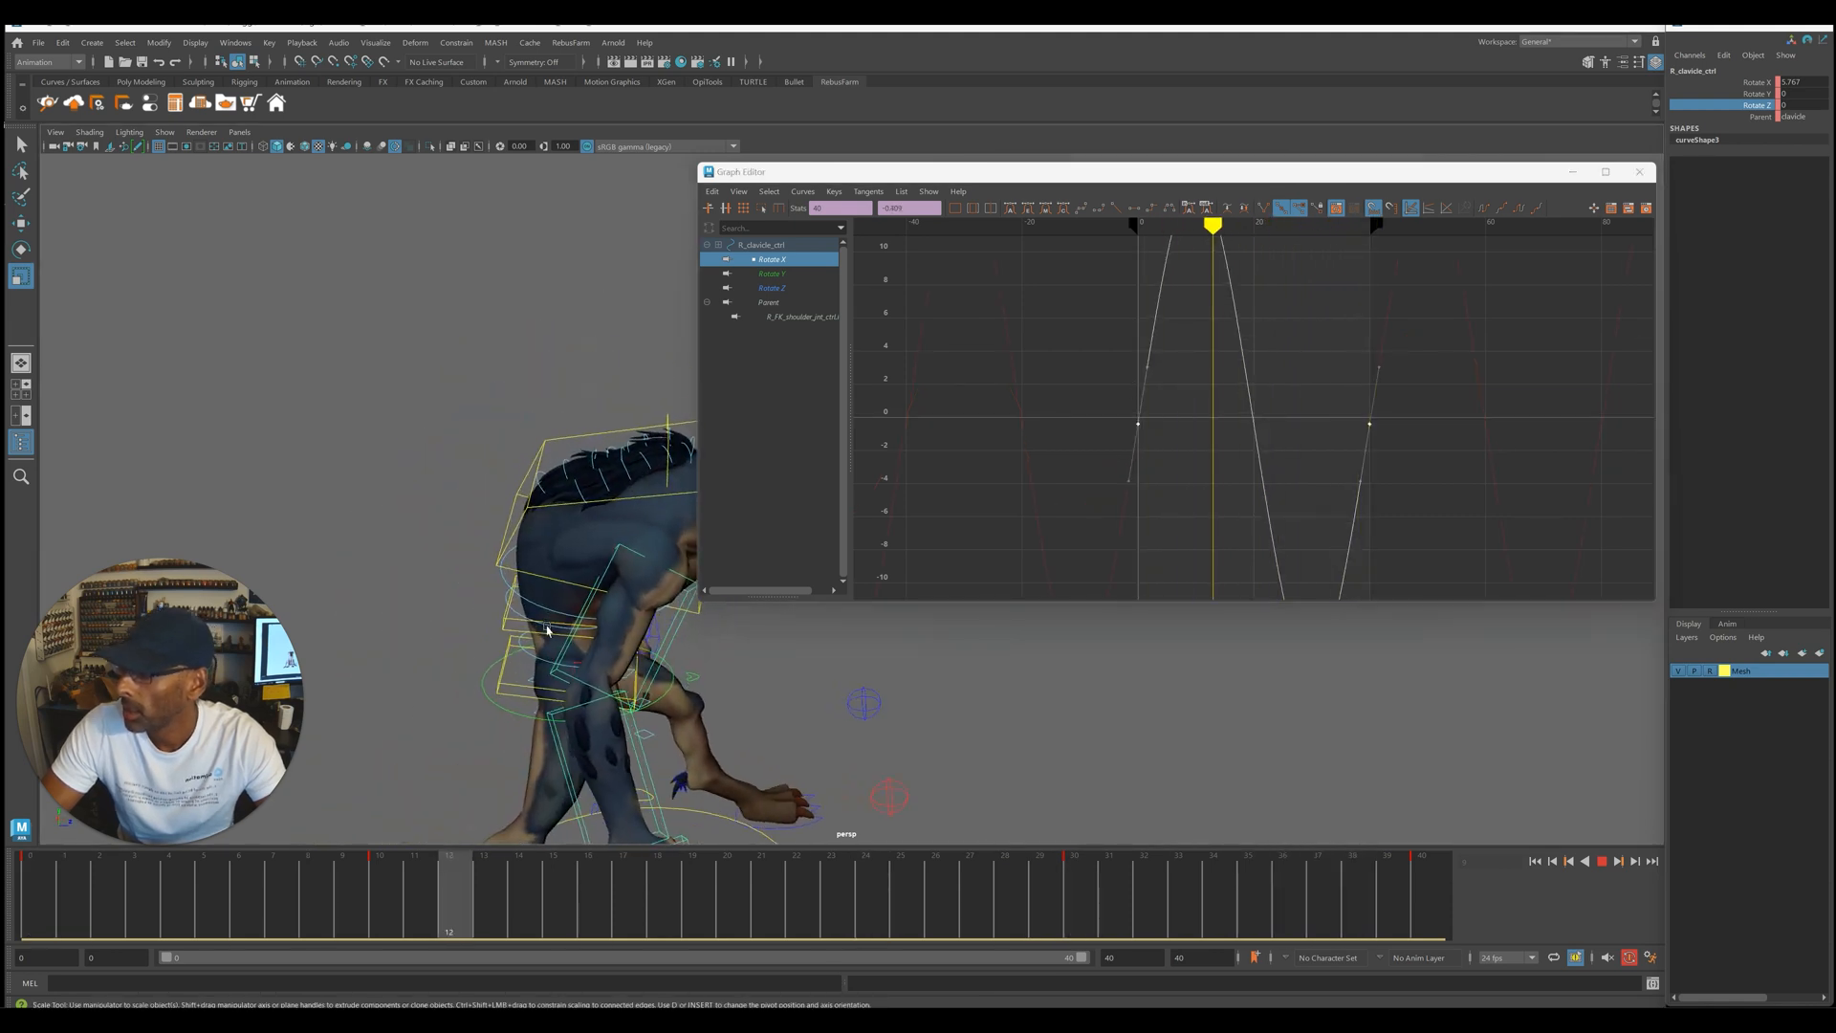
pyautogui.press('[')
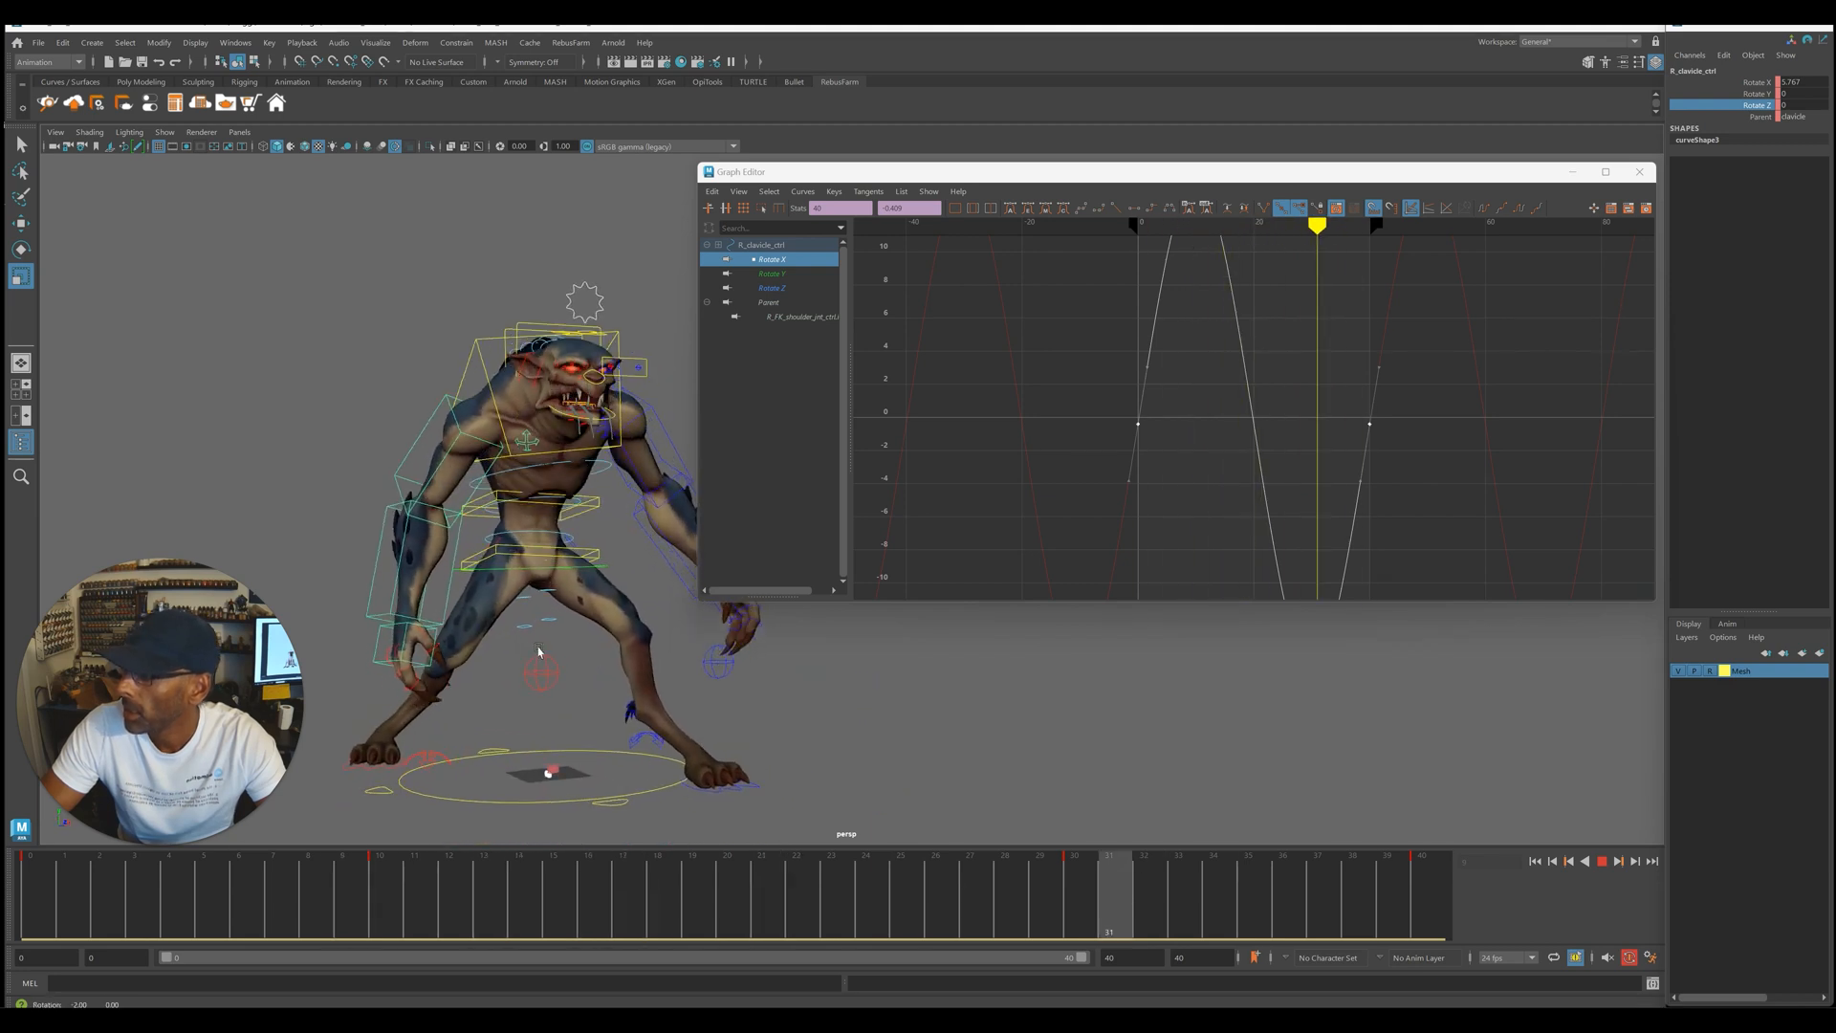
# - Return to frame 0 and key the right FK shoulder, elbow and wrist controls together
pyautogui.keyDown('alt'); pyautogui.moveTo(536, 639); pyautogui.dragTo(560, 651); pyautogui.keyUp('alt')
pyautogui.press('w')
pyautogui.press('f')
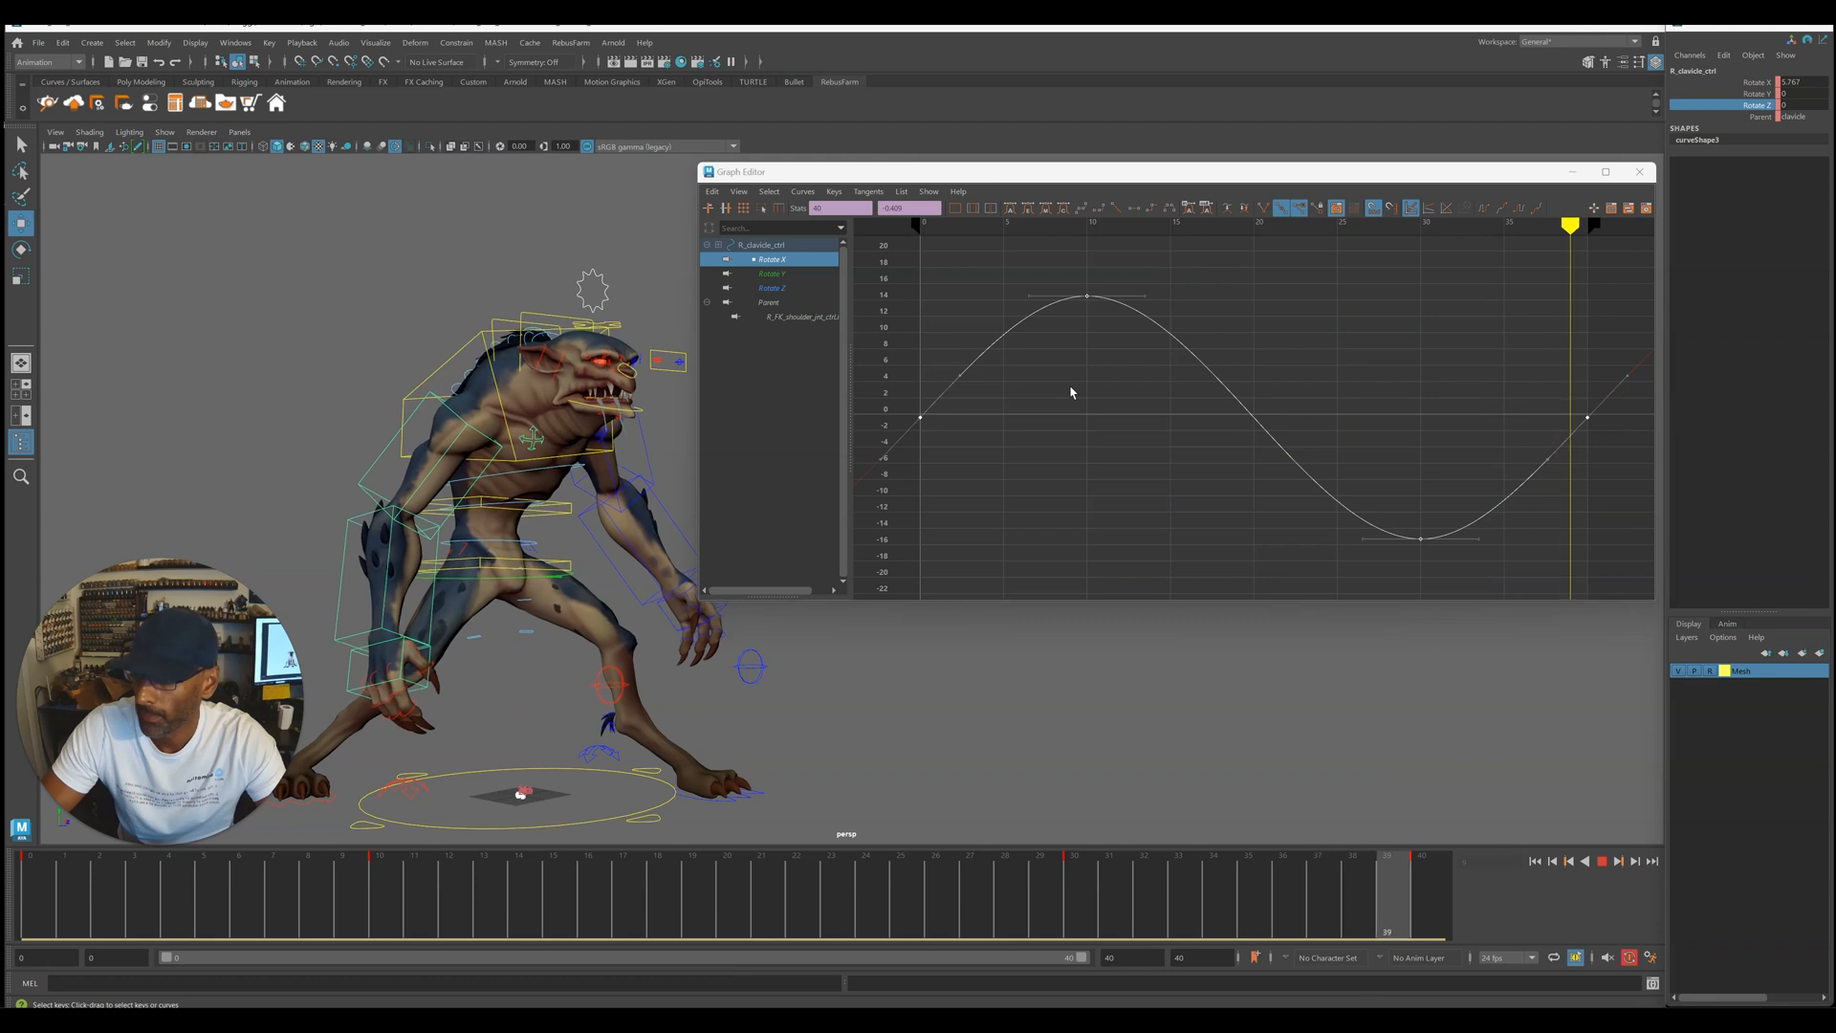
pyautogui.press('q')
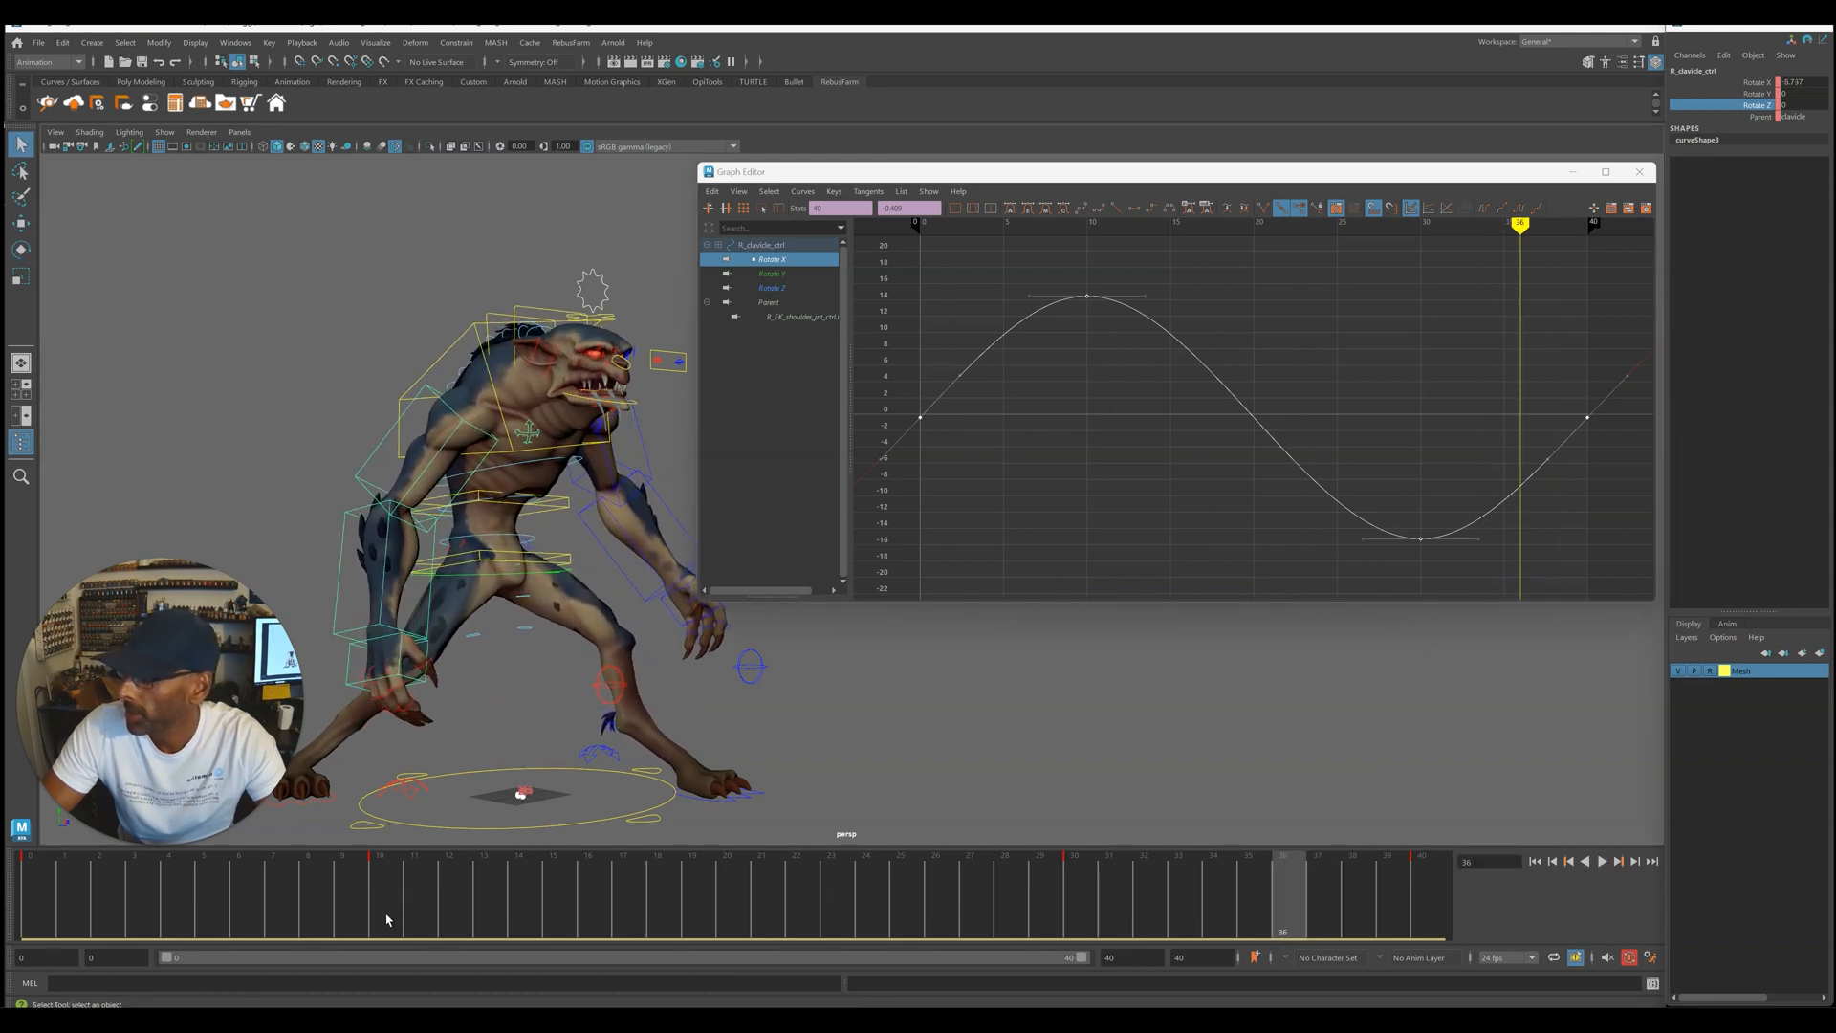
pyautogui.press('Escape')
pyautogui.hotkey('alt', 'shift', 'v')
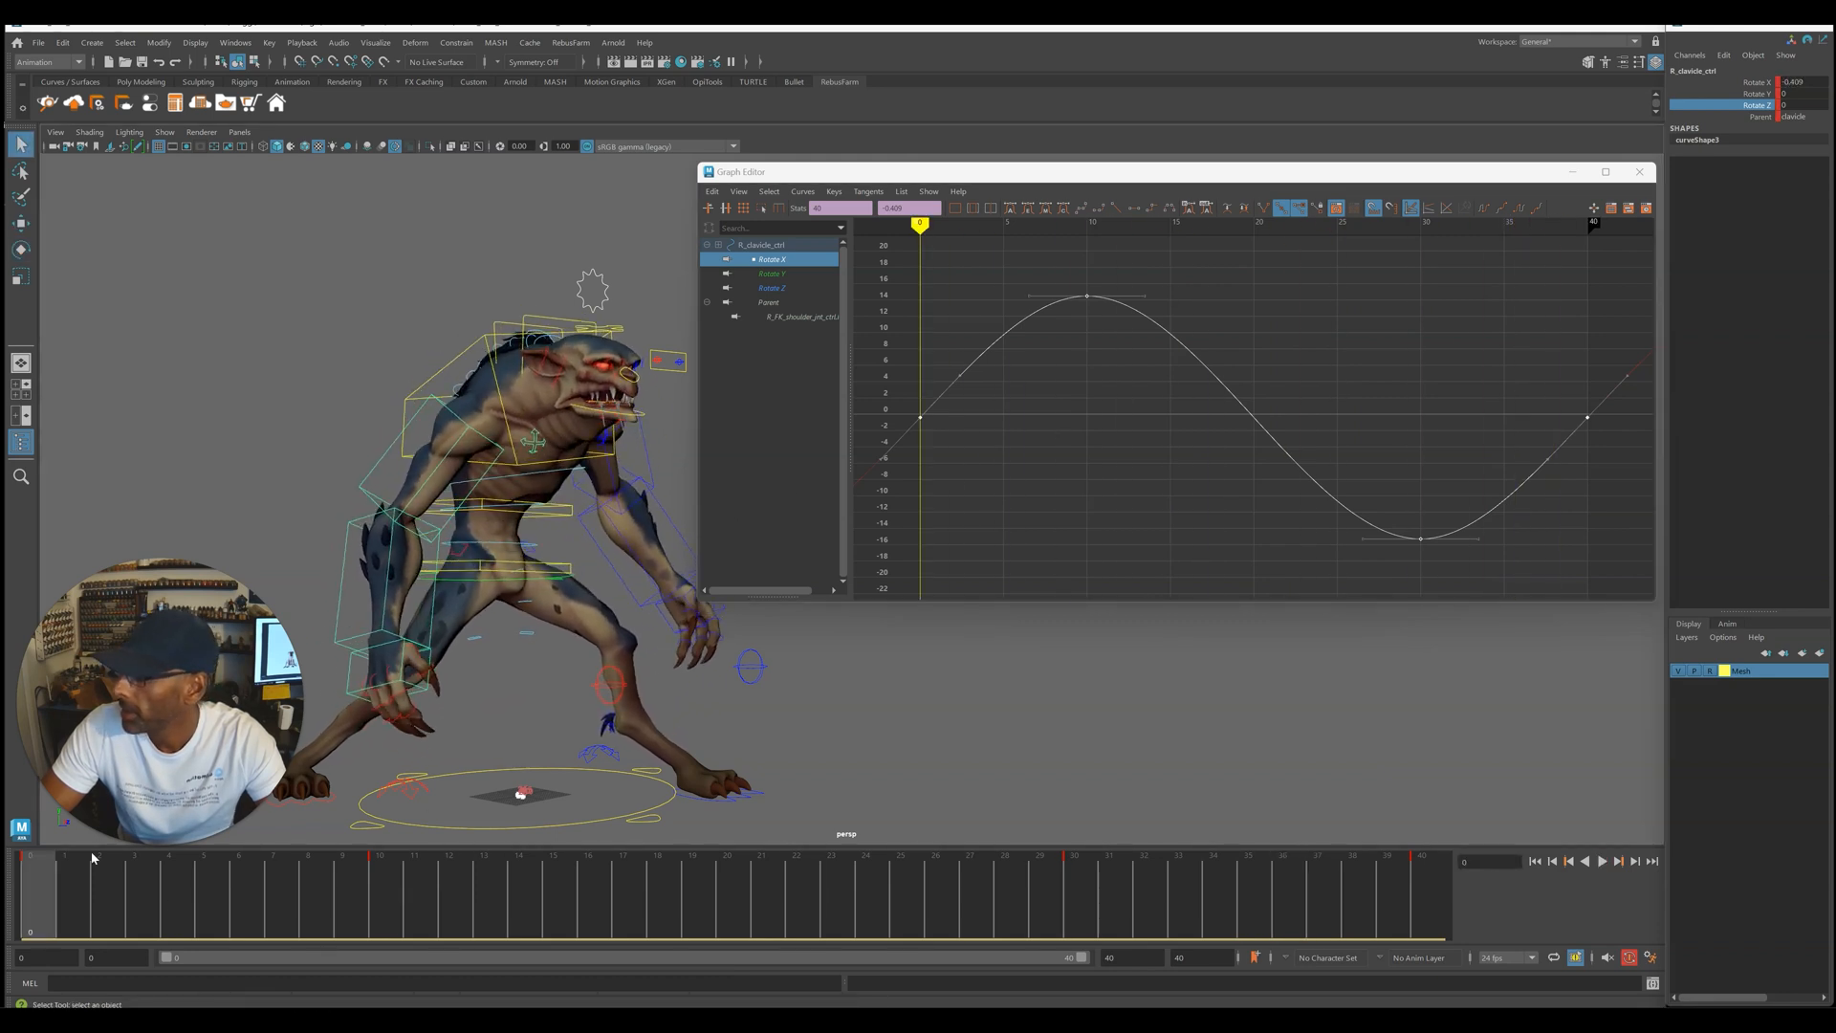
pyautogui.click(375, 483)
pyautogui.keyDown('shift'); pyautogui.click(346, 685); pyautogui.keyUp('shift')
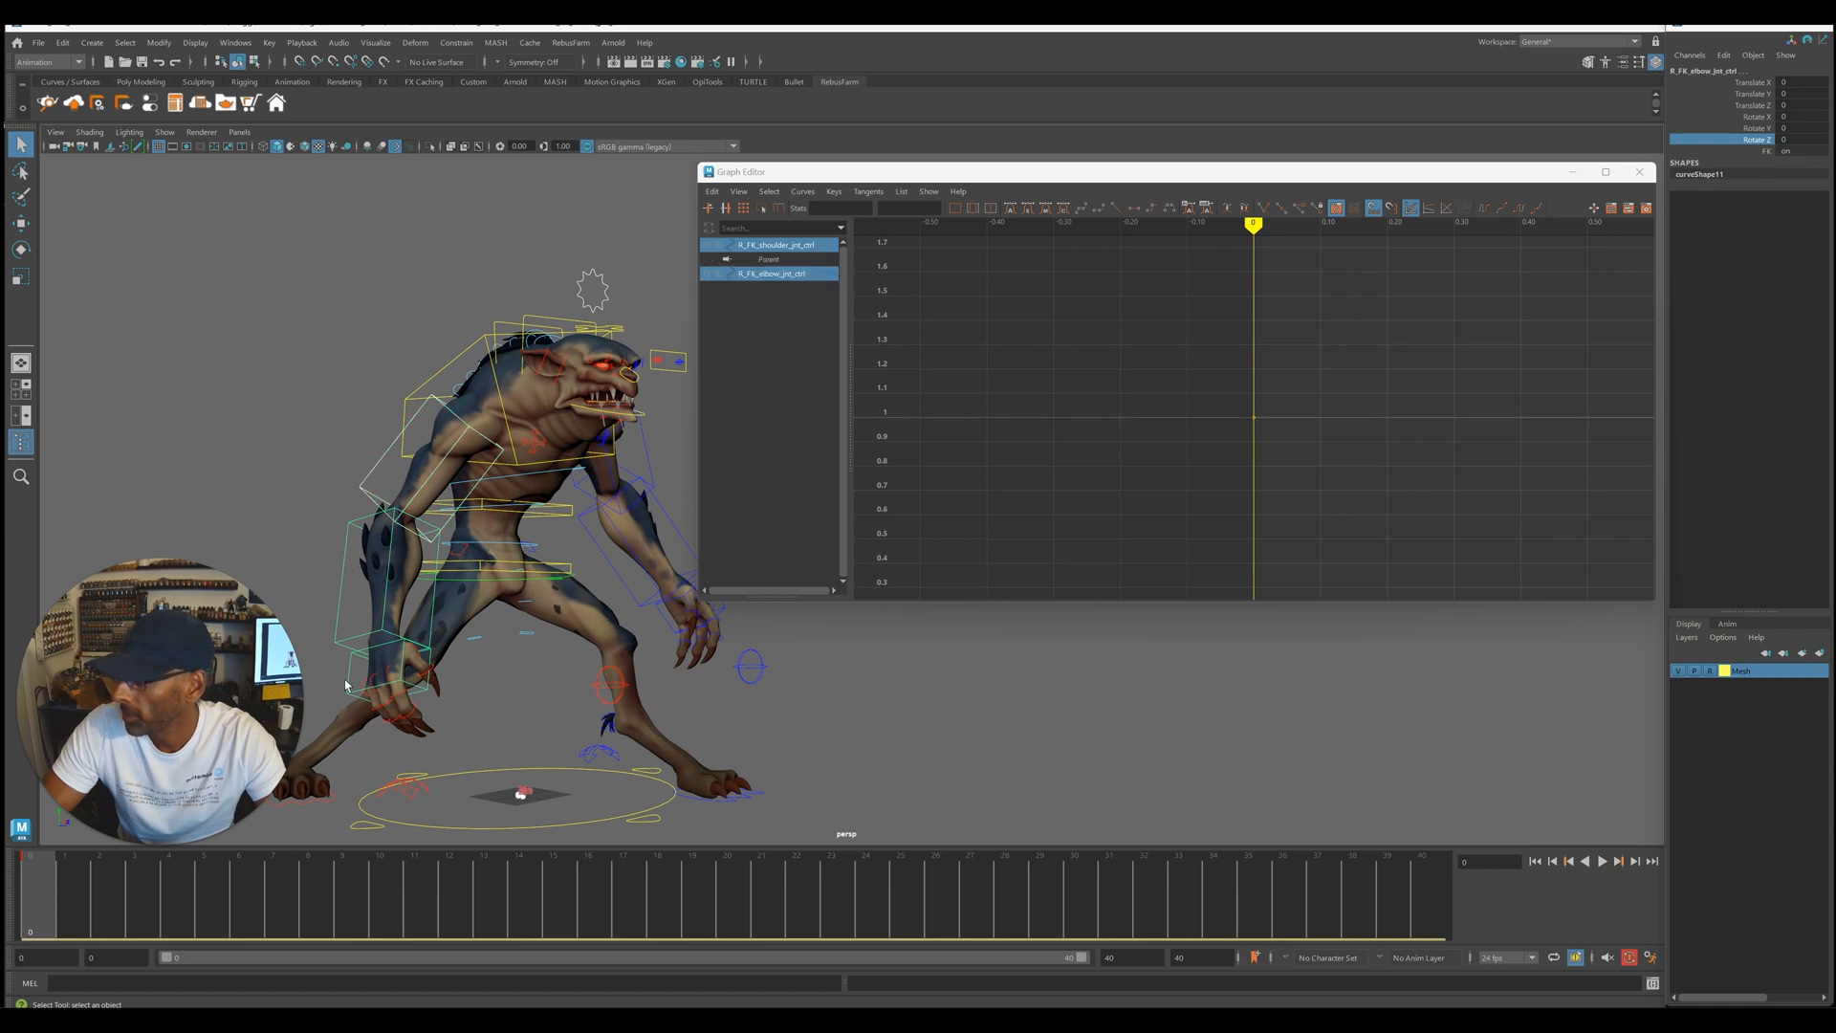
pyautogui.press('s')
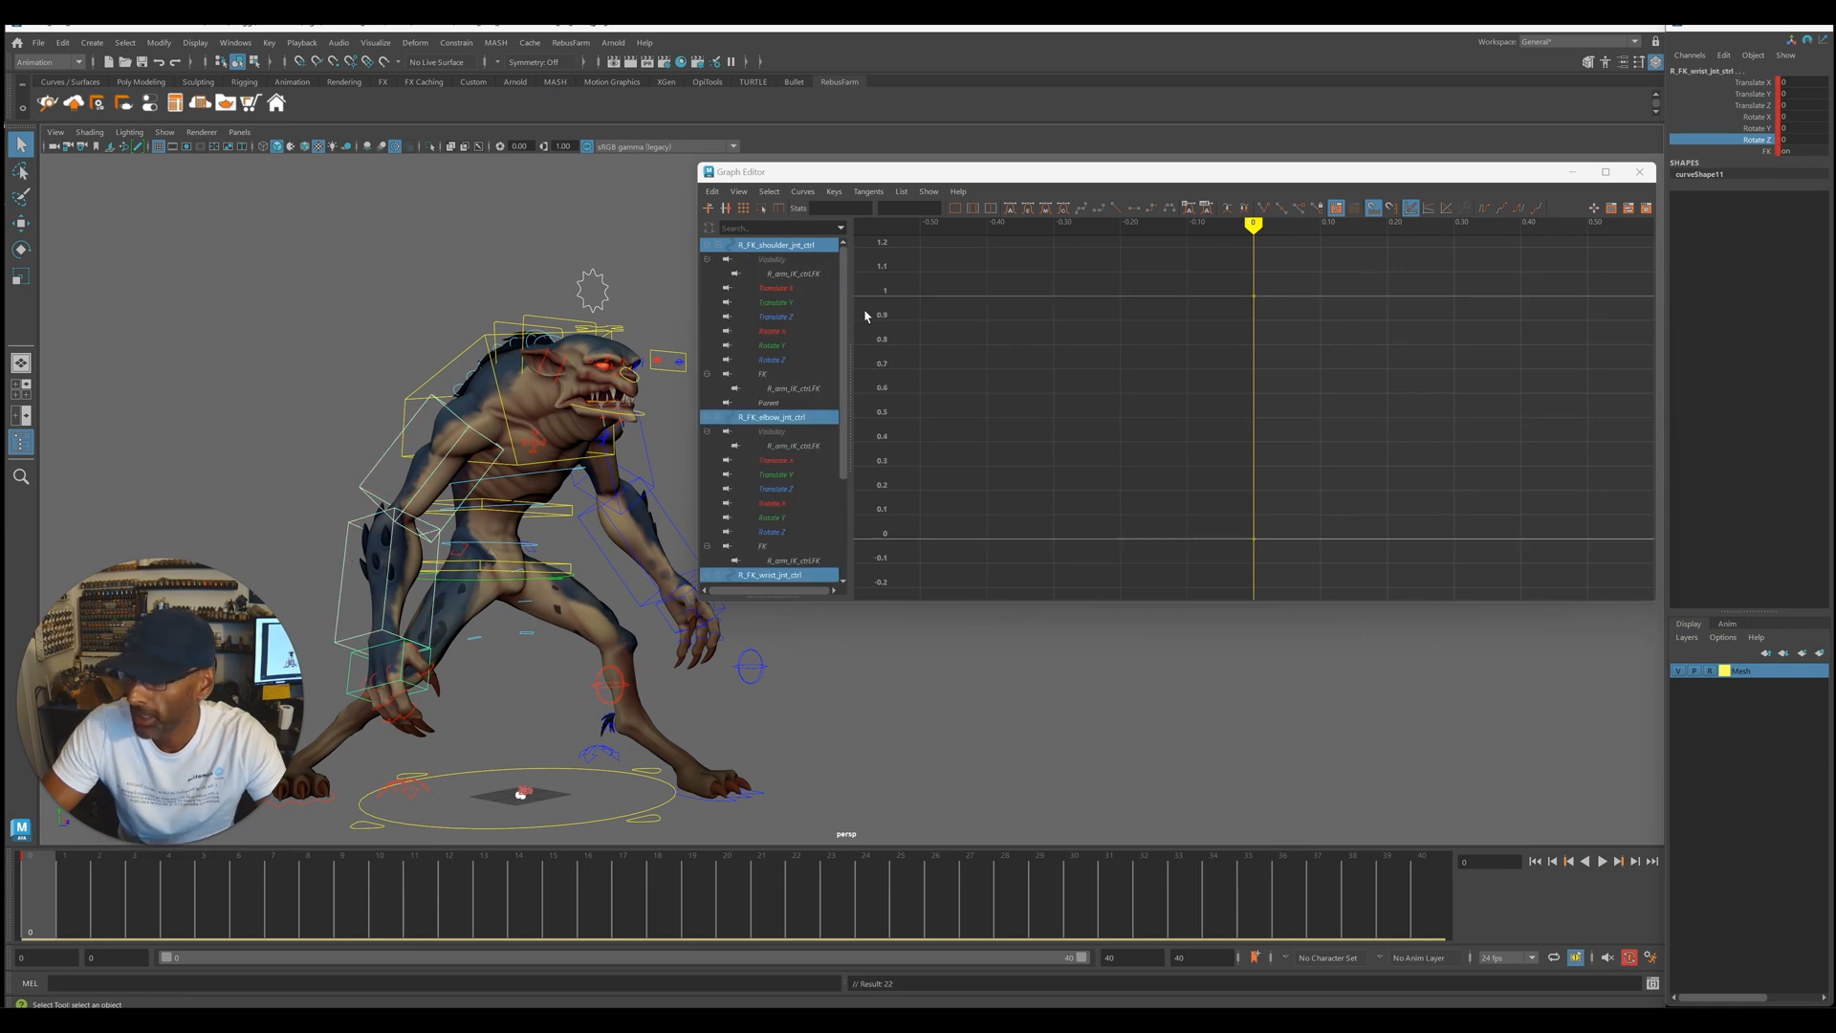
# - Inspect the rotation axes of the right FK shoulder, elbow and wrist controls one by one, with Rotate Y as the active channel
pyautogui.press('e')
pyautogui.click(1752, 129)
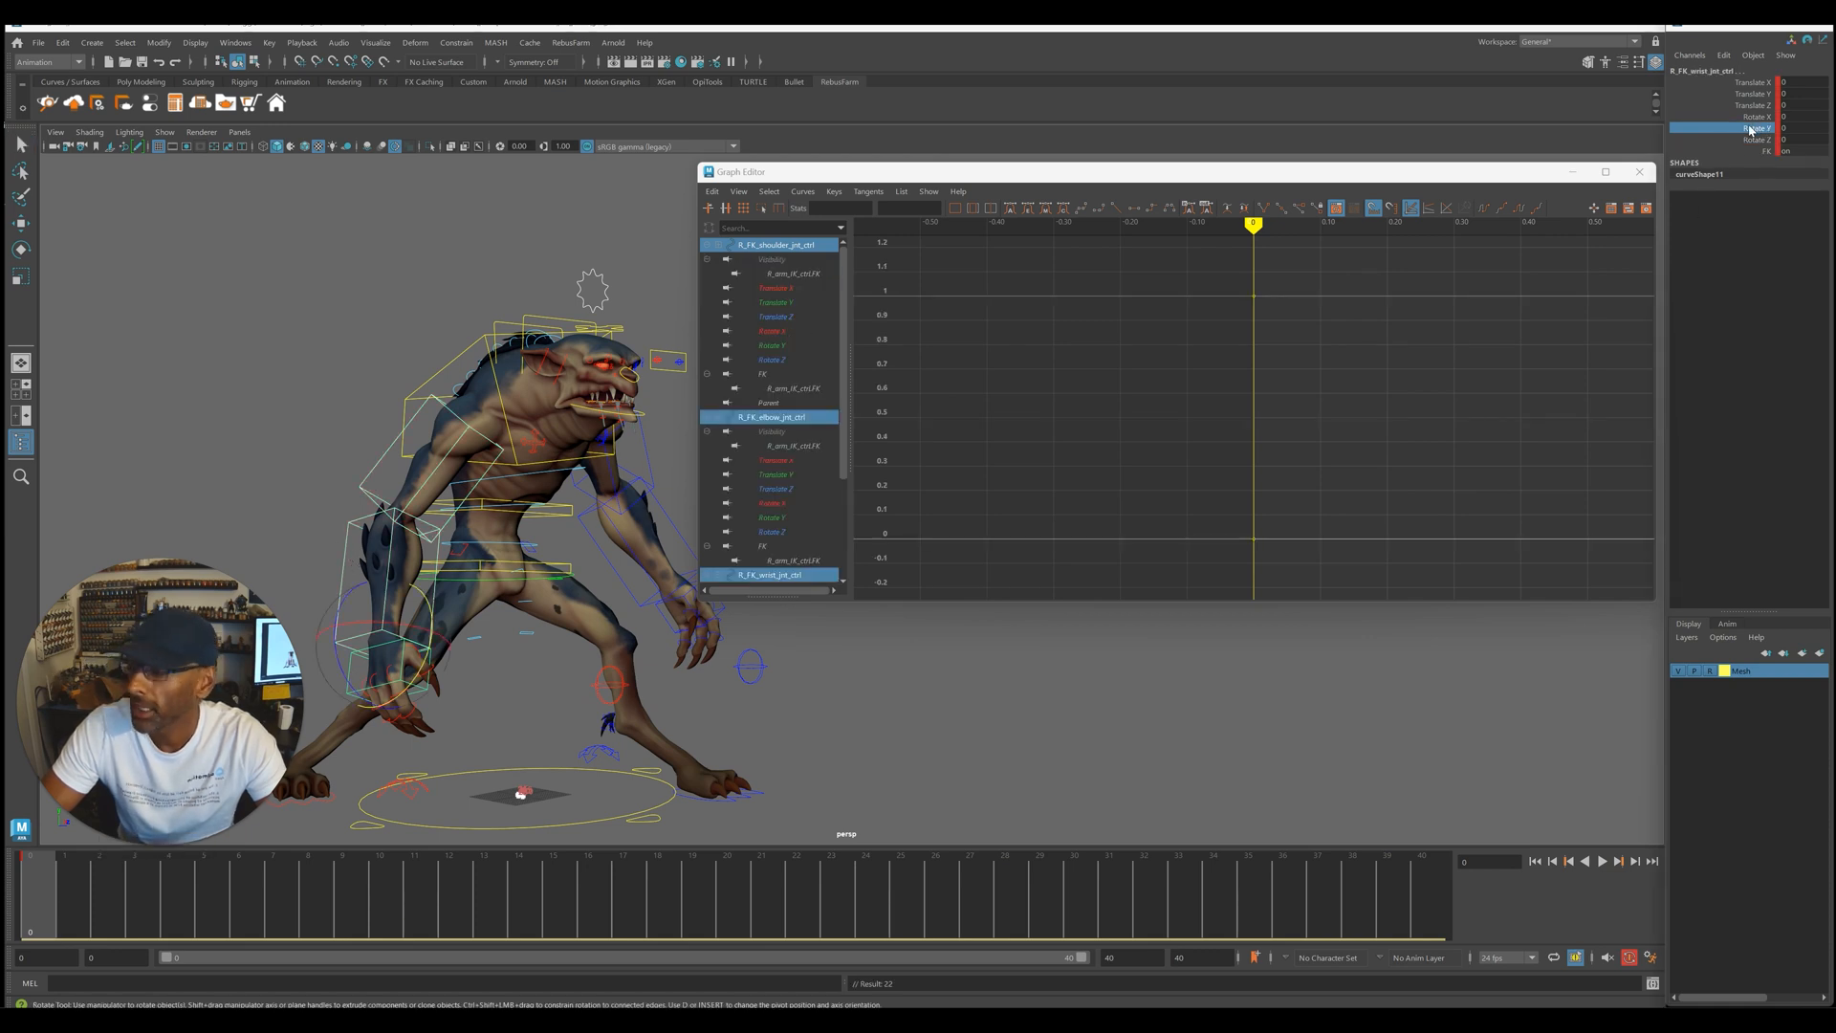
pyautogui.click(373, 465)
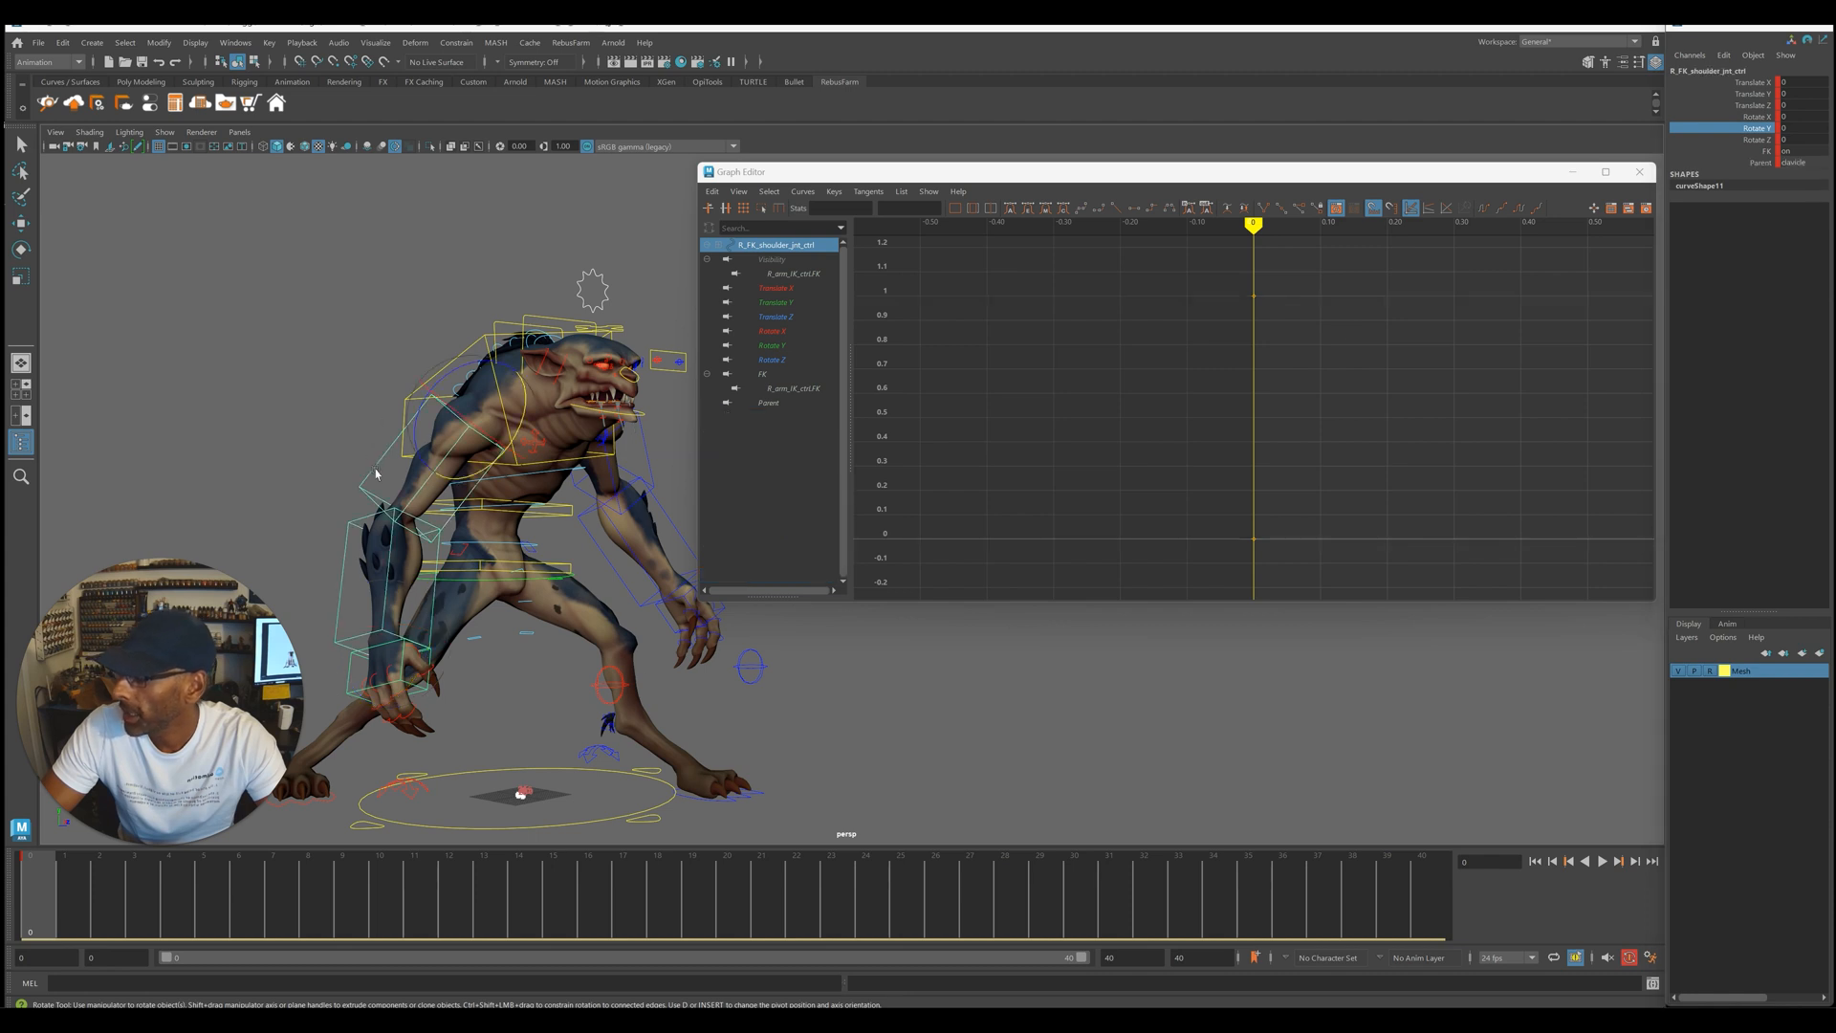
pyautogui.click(426, 550)
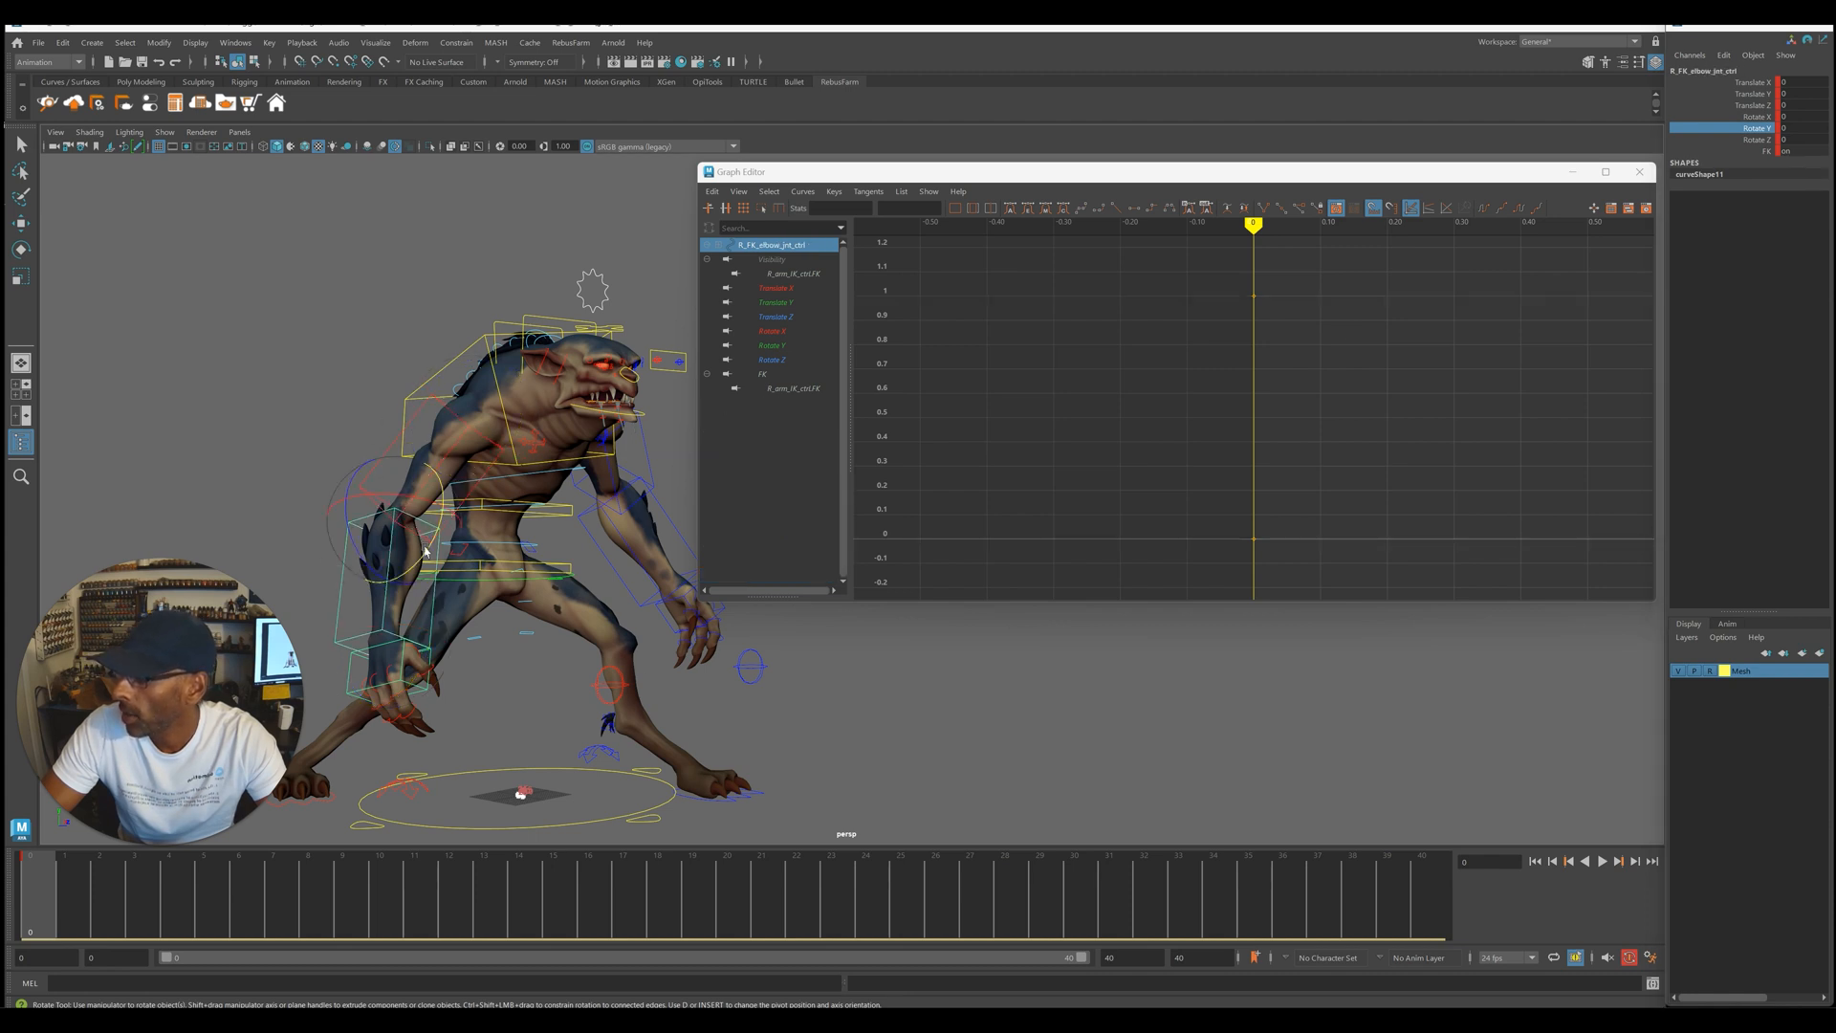
pyautogui.click(341, 678)
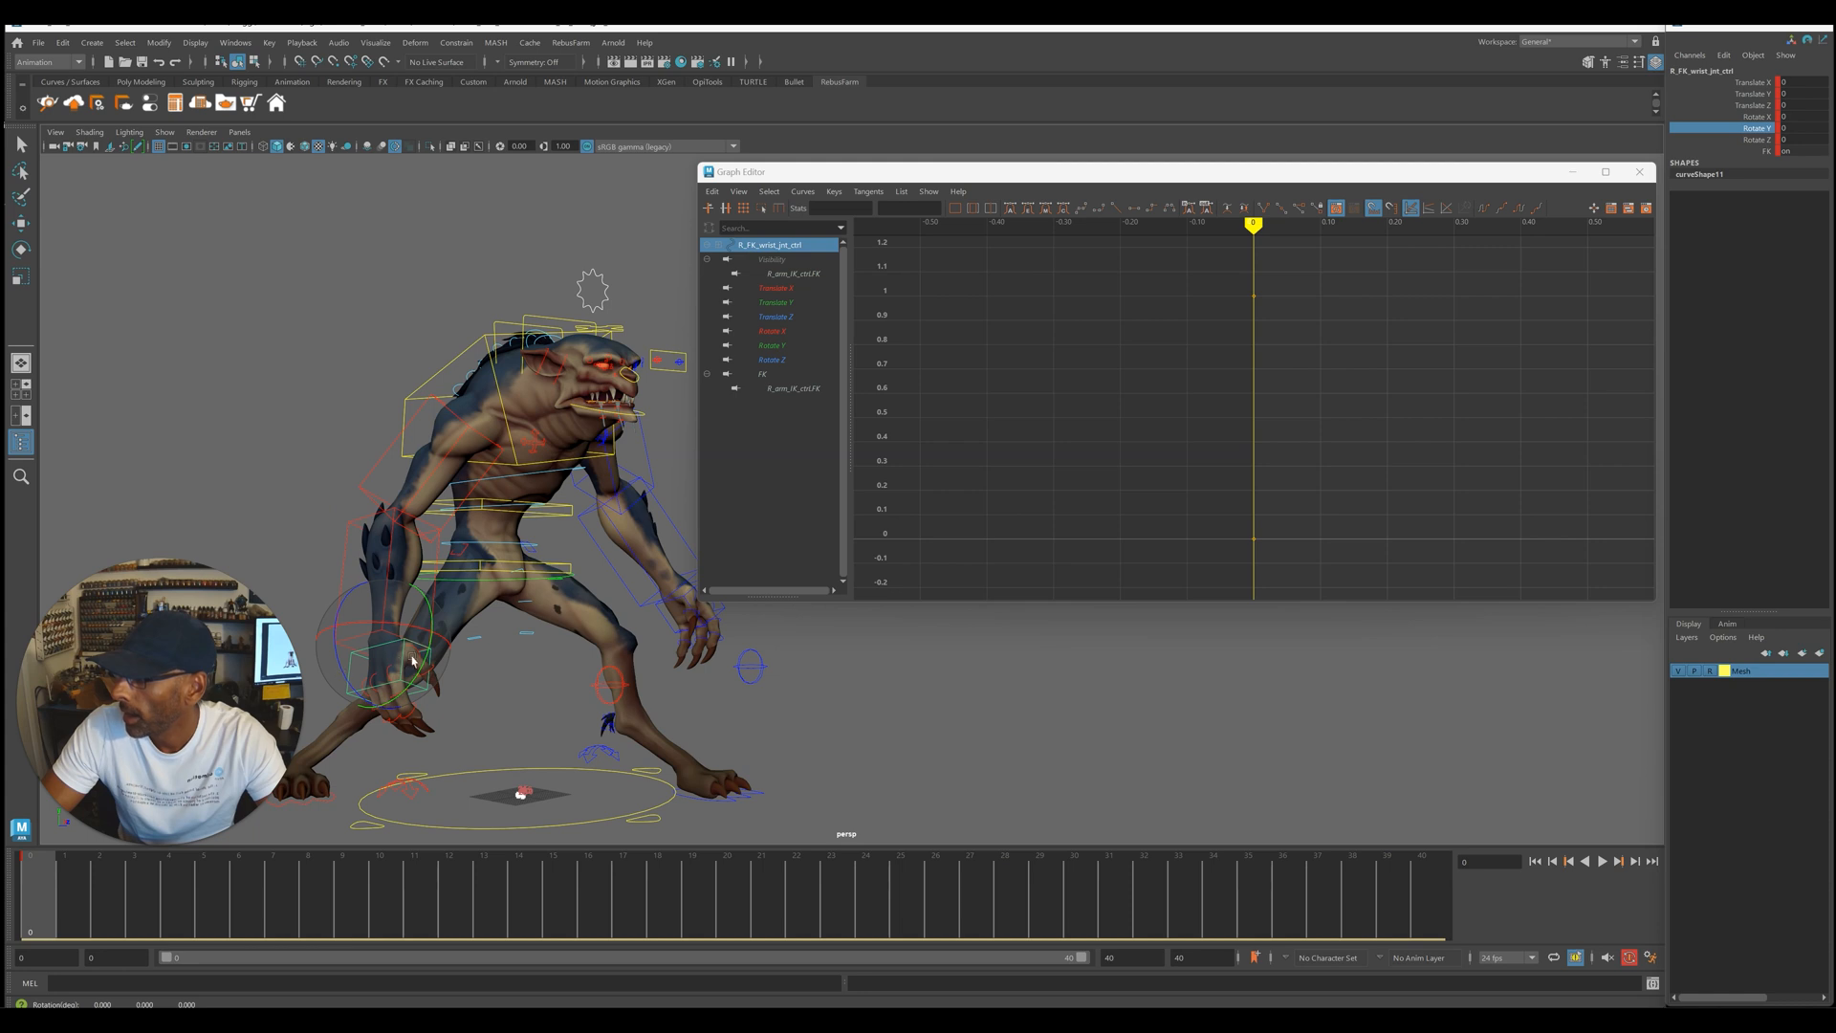
# - Paste the copied keys onto the Rotate Y channels of the right FK shoulder, elbow and wrist controls
pyautogui.click(384, 465)
pyautogui.keyDown('shift'); pyautogui.click(341, 668); pyautogui.keyUp('shift')
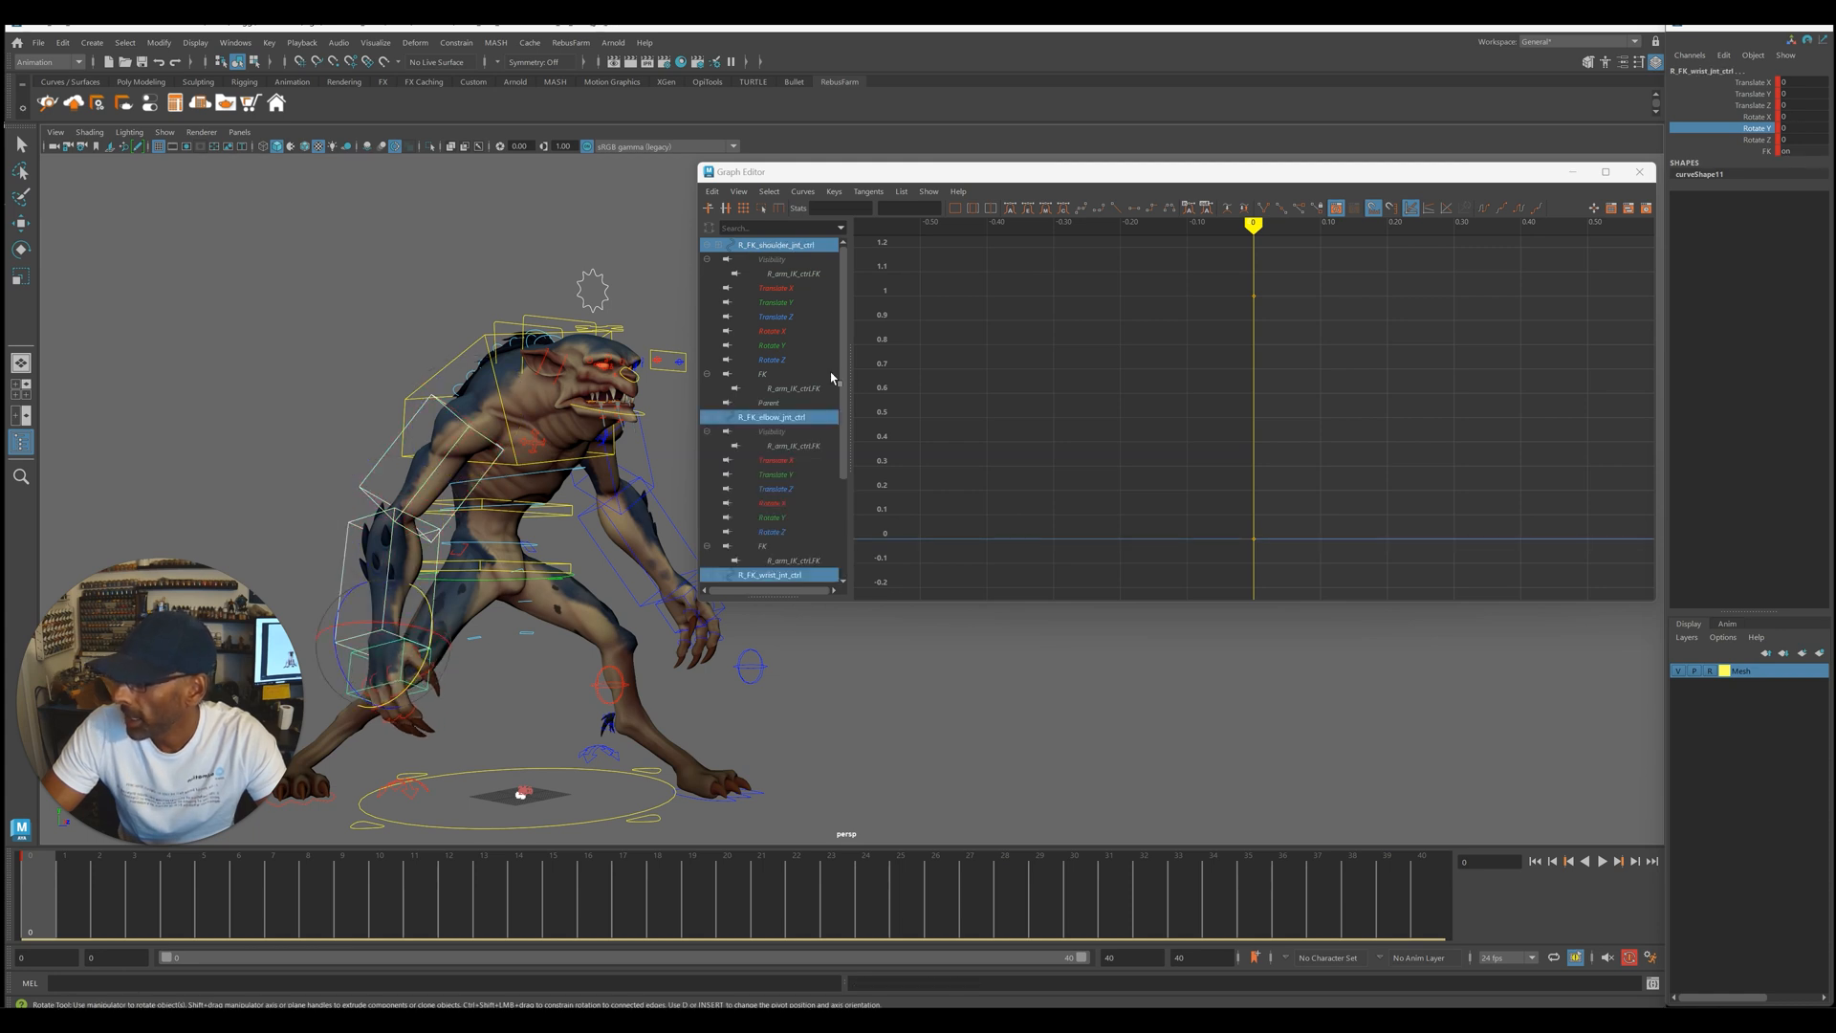
pyautogui.click(787, 346)
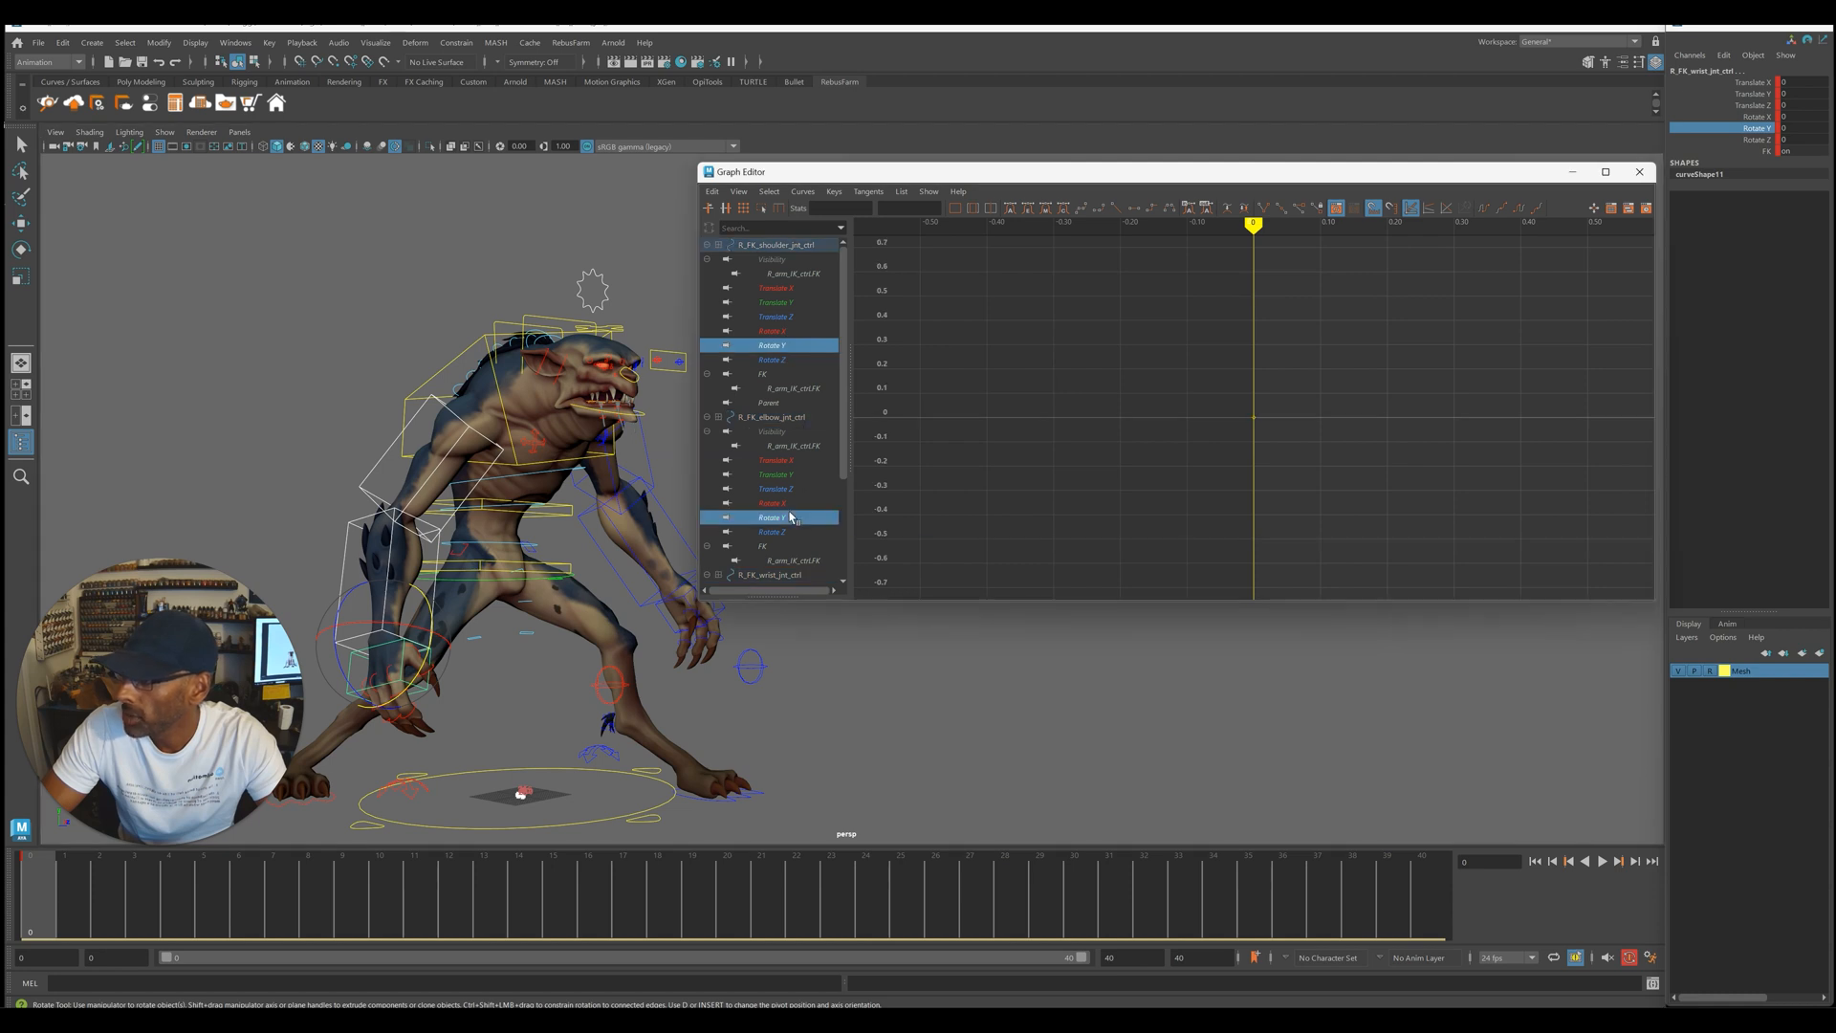
pyautogui.scroll(-3, 790, 517)
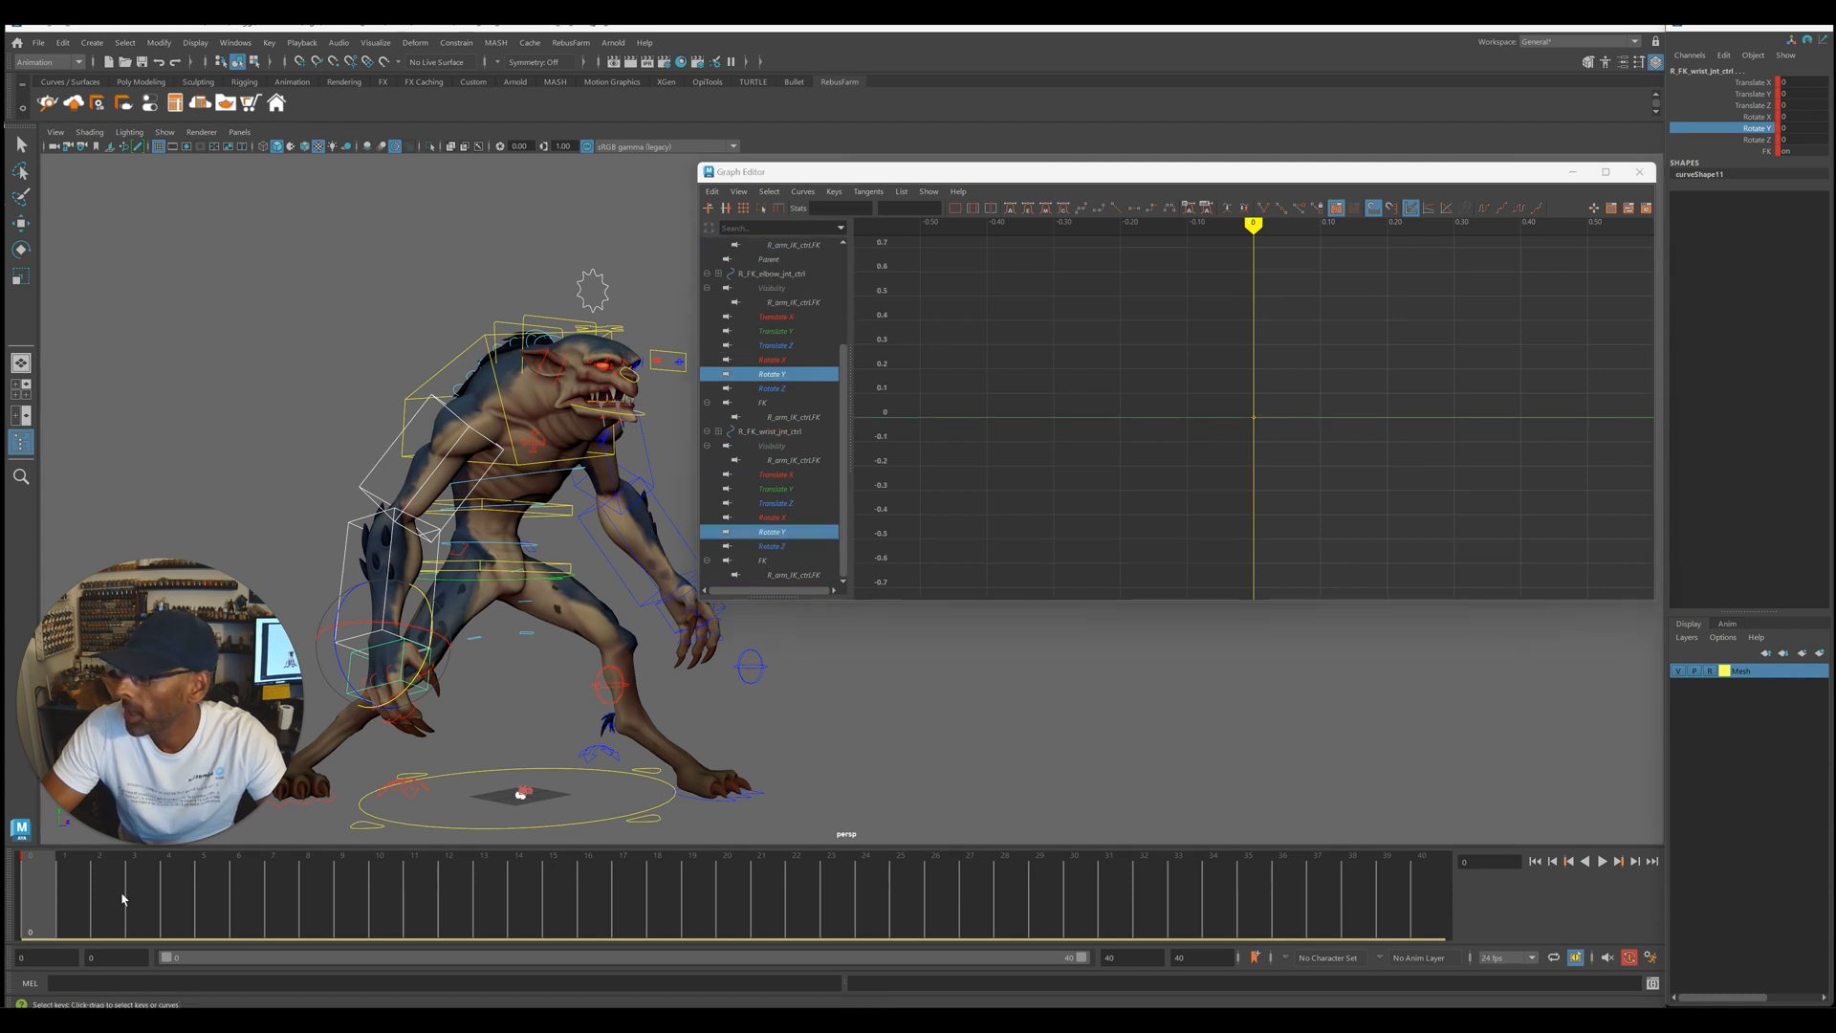
pyautogui.click(712, 192)
pyautogui.click(749, 279)
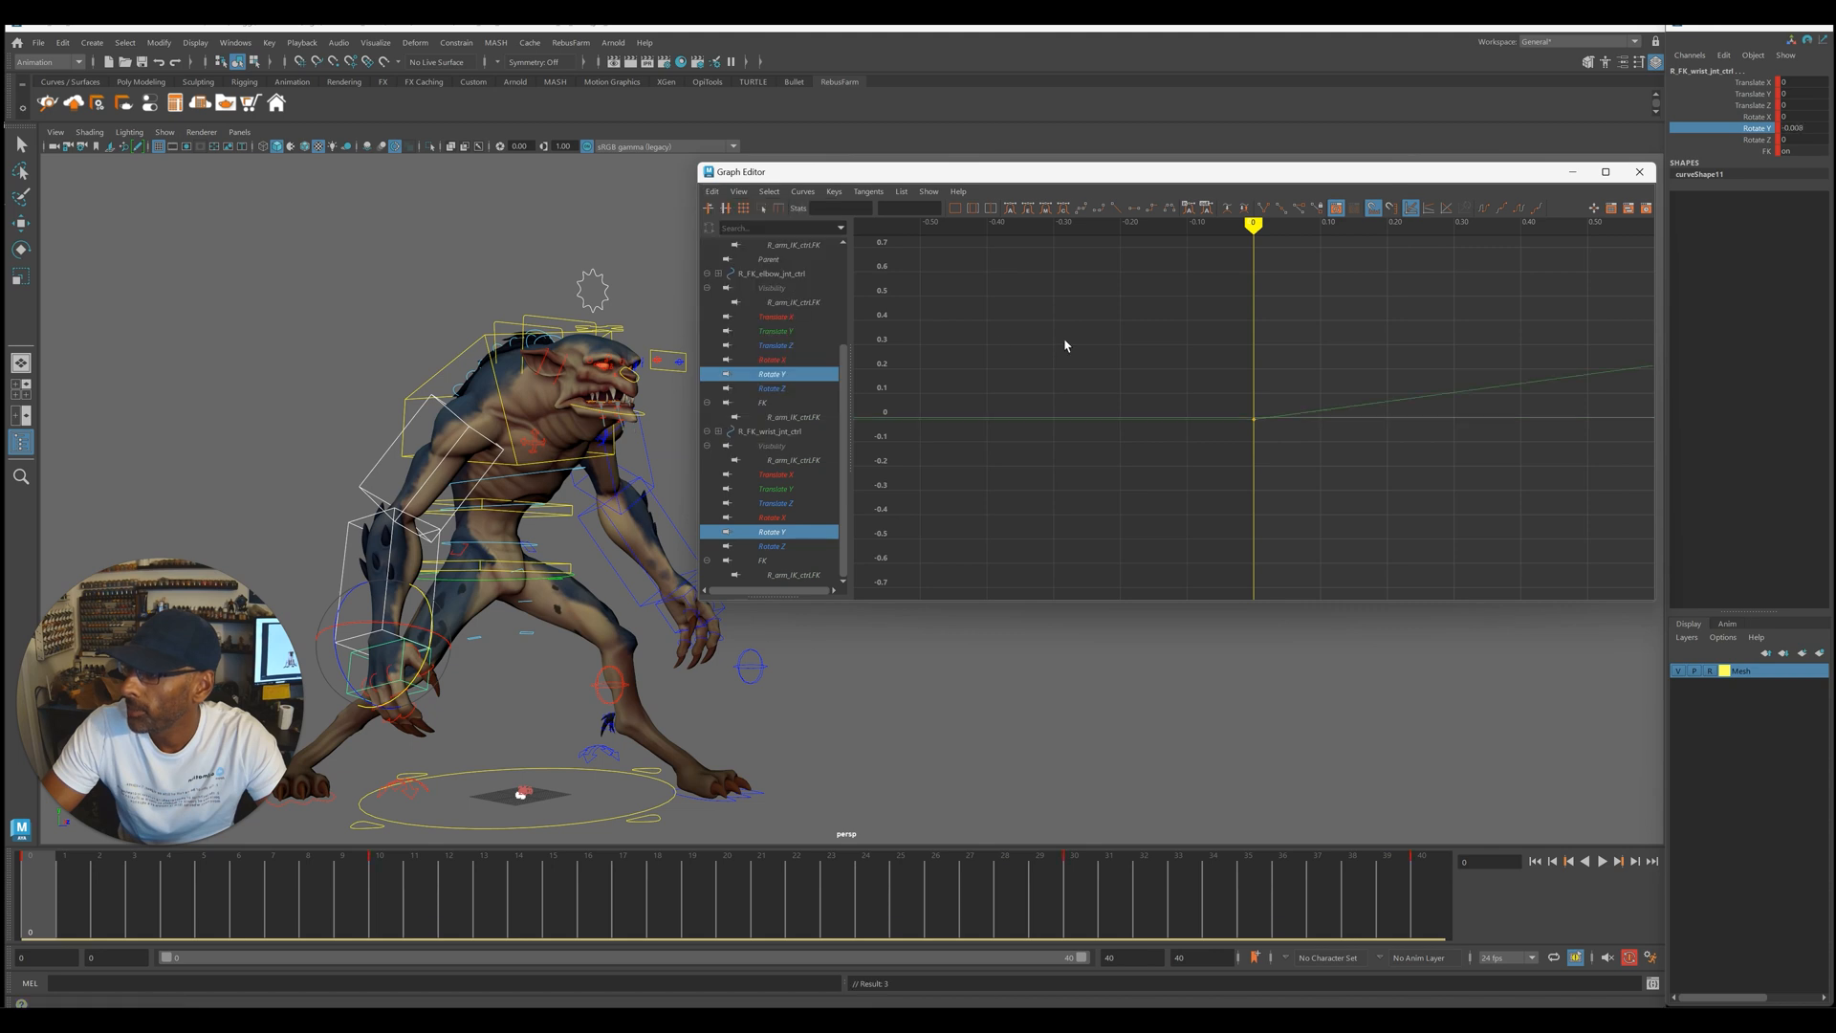
# - Make the three arm controls' Rotate Y curves cycle before and after their keys, and play back the motion
pyautogui.press('f')
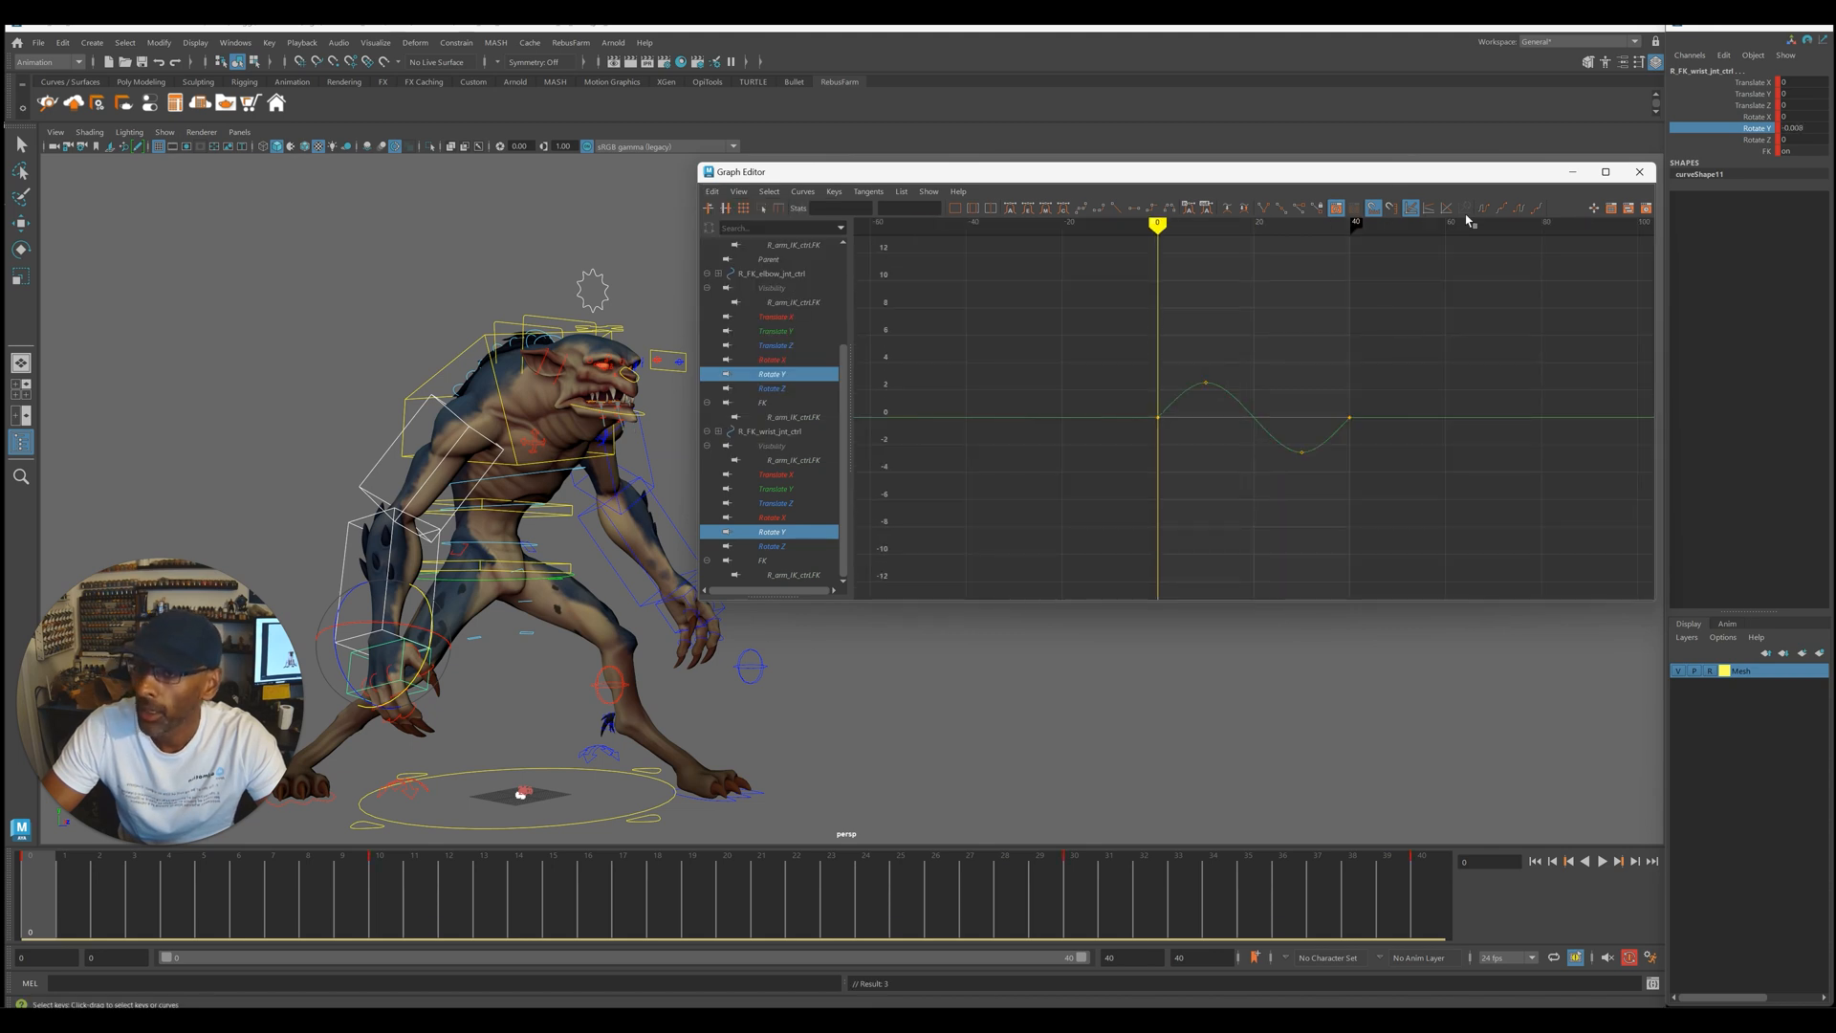
pyautogui.hotkey('alt', 'v')
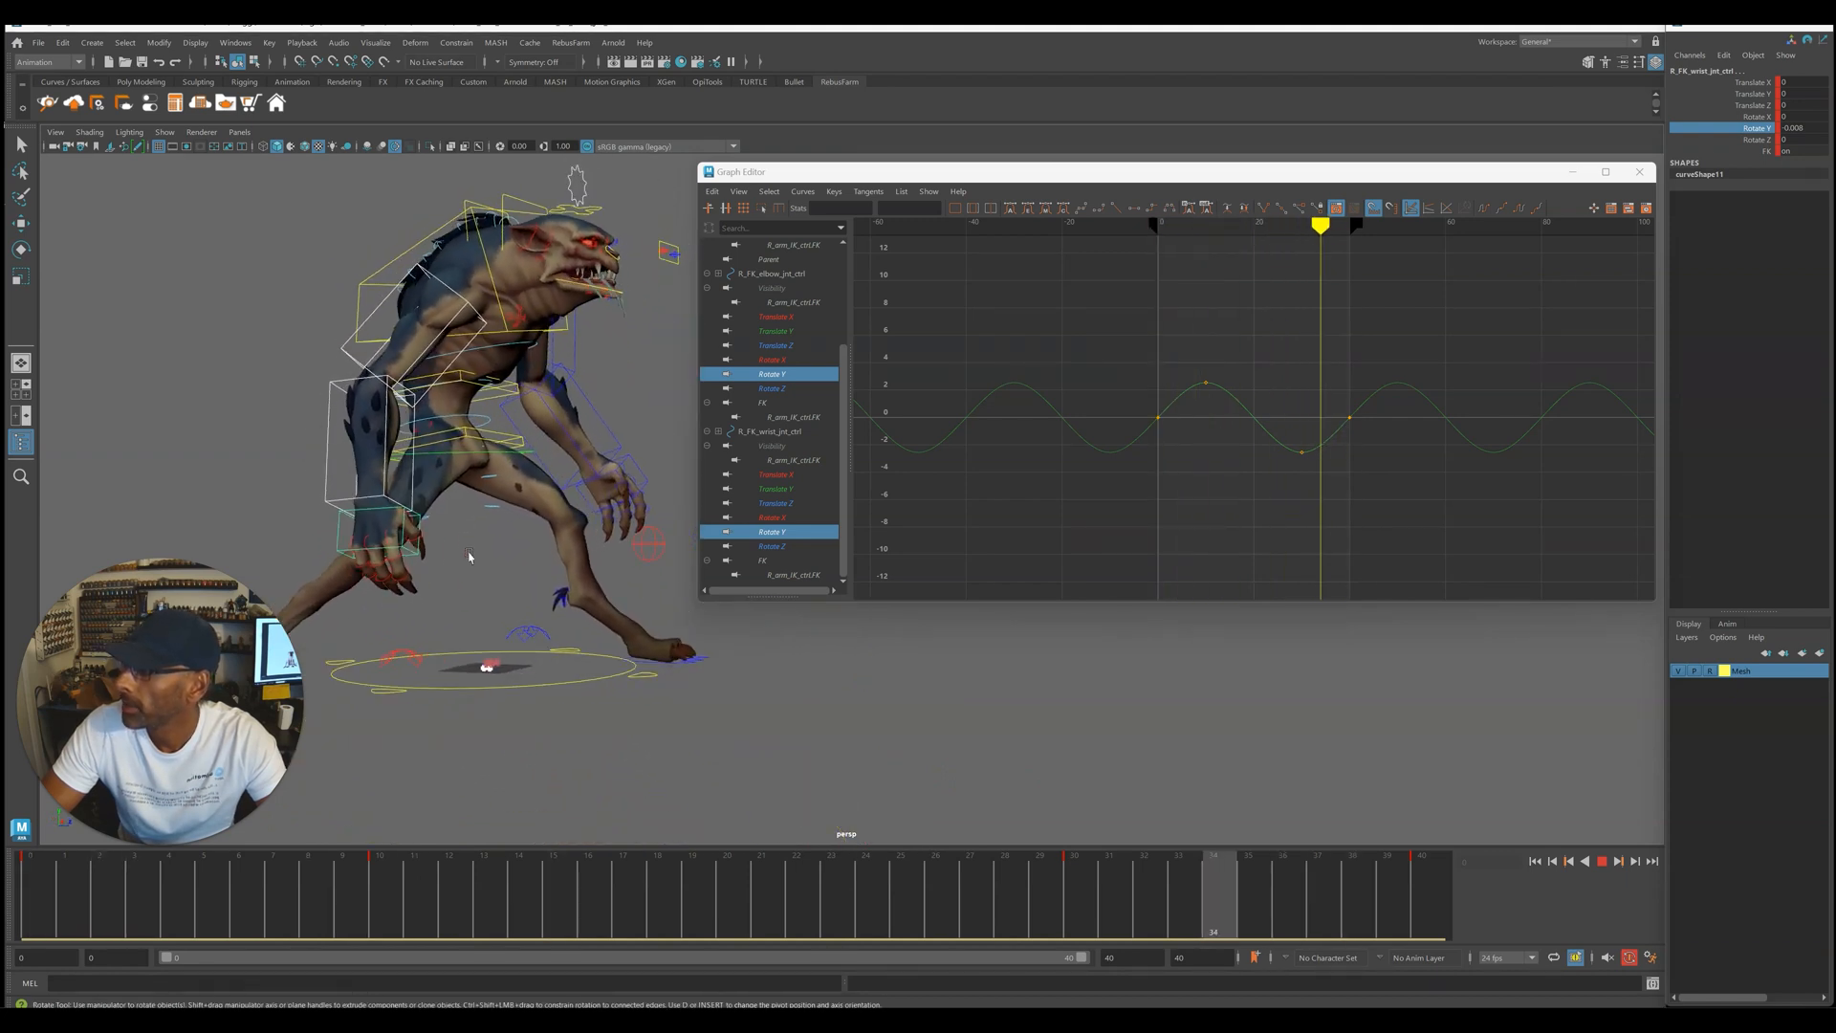
pyautogui.hotkey('alt', 'v')
# - Leave the shoulder's Rotate Y keys in place and shift the right elbow's Rotate Y keys 2 frames later
pyautogui.click(490, 384)
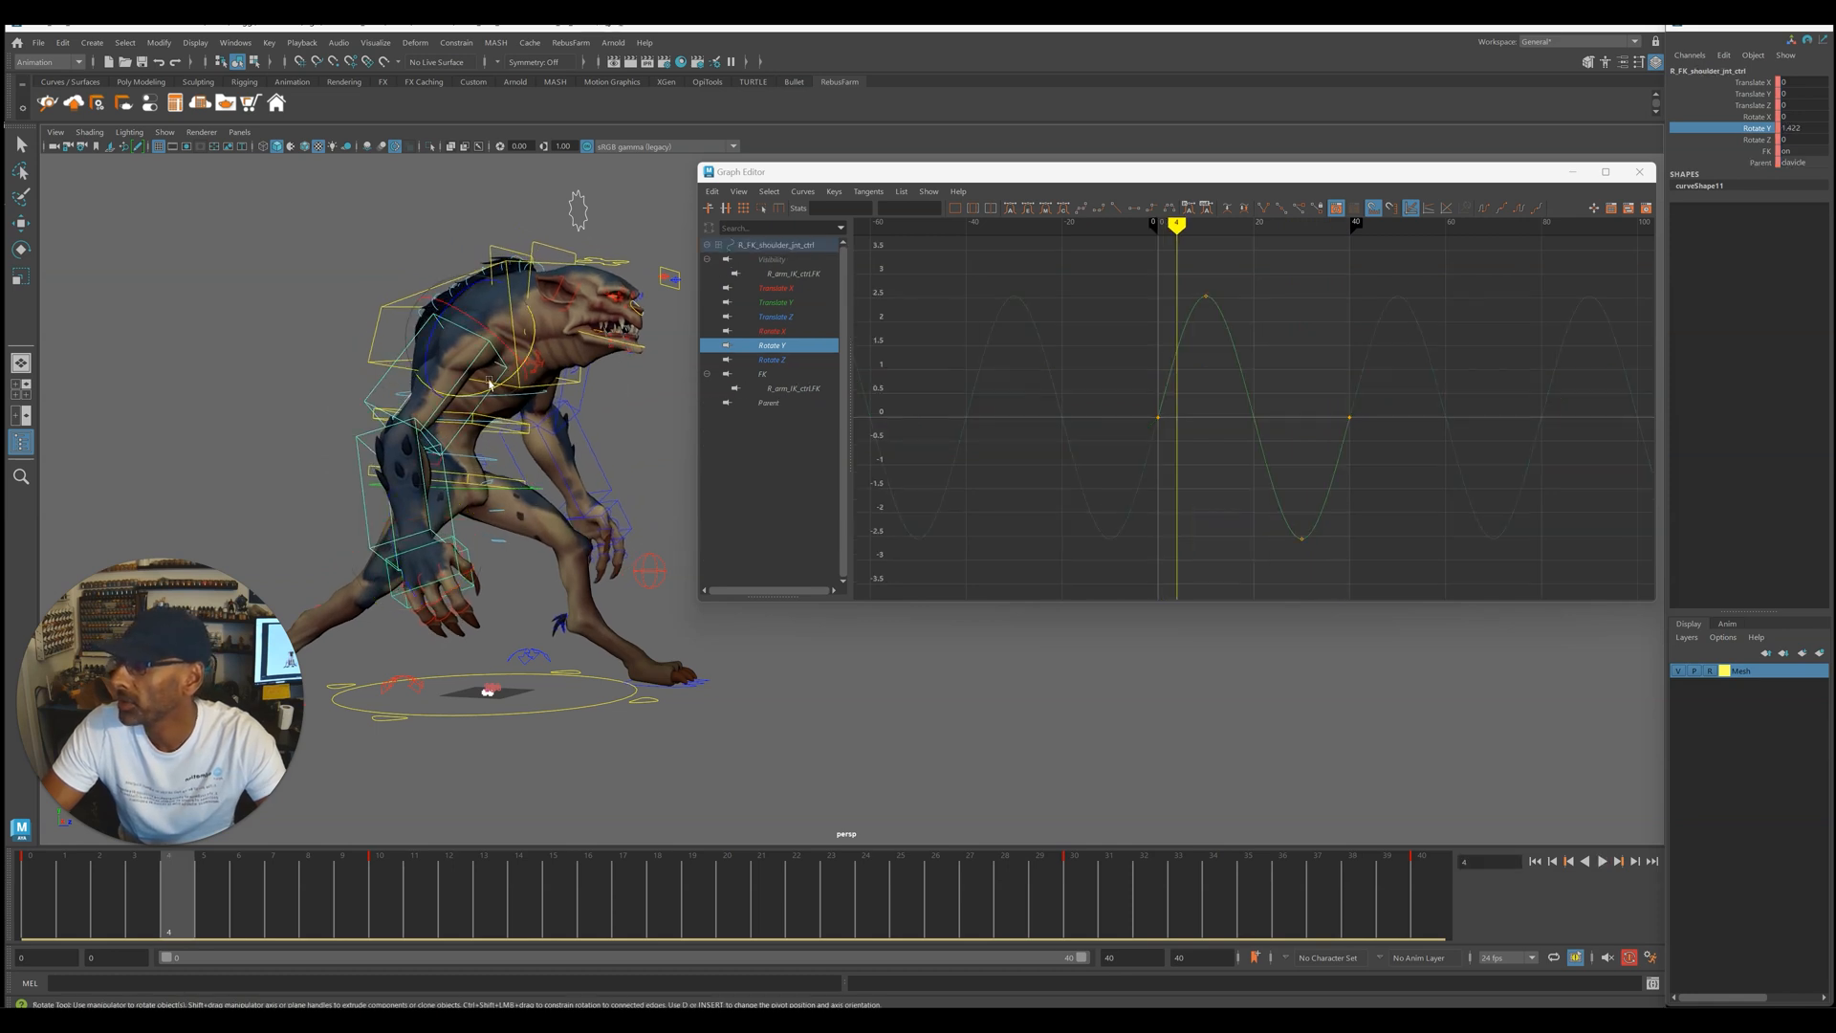
pyautogui.moveTo(1088, 283); pyautogui.dragTo(1491, 578)
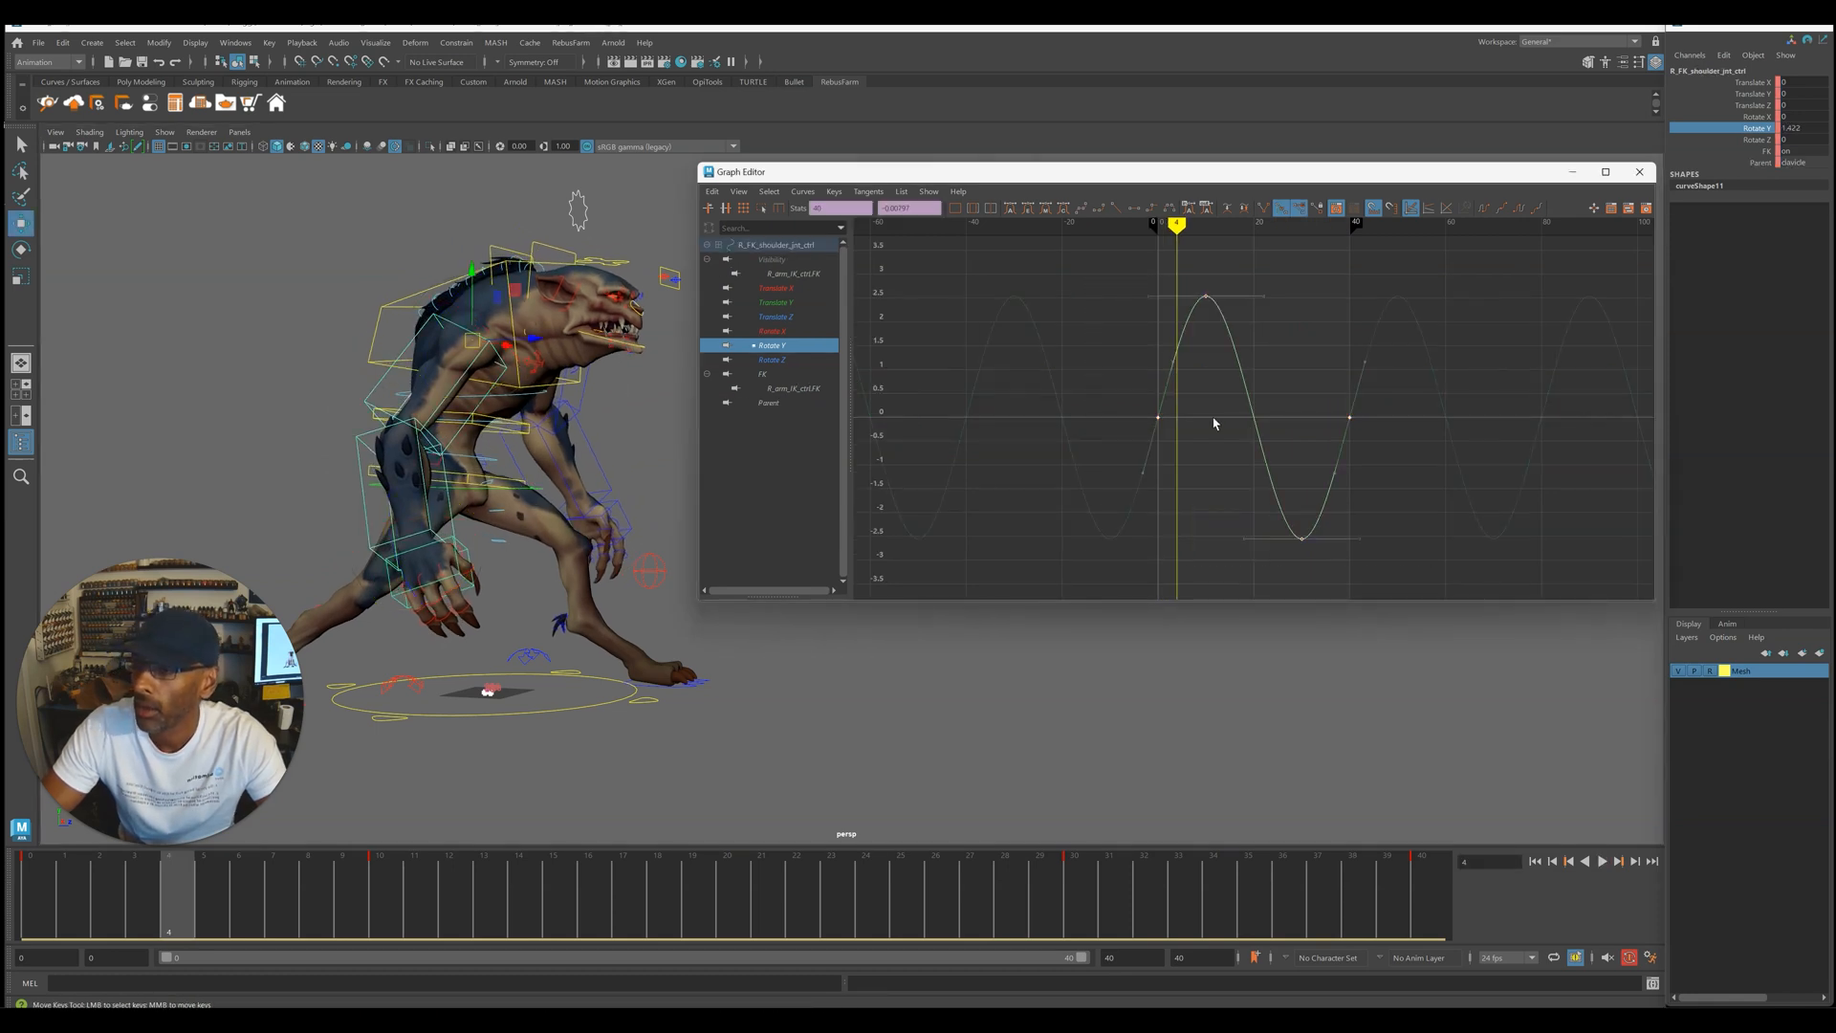
pyautogui.click(355, 476)
pyautogui.press('f')
pyautogui.keyDown('alt'); pyautogui.moveTo(936, 288); pyautogui.dragTo(791, 305, button='right'); pyautogui.keyUp('alt')
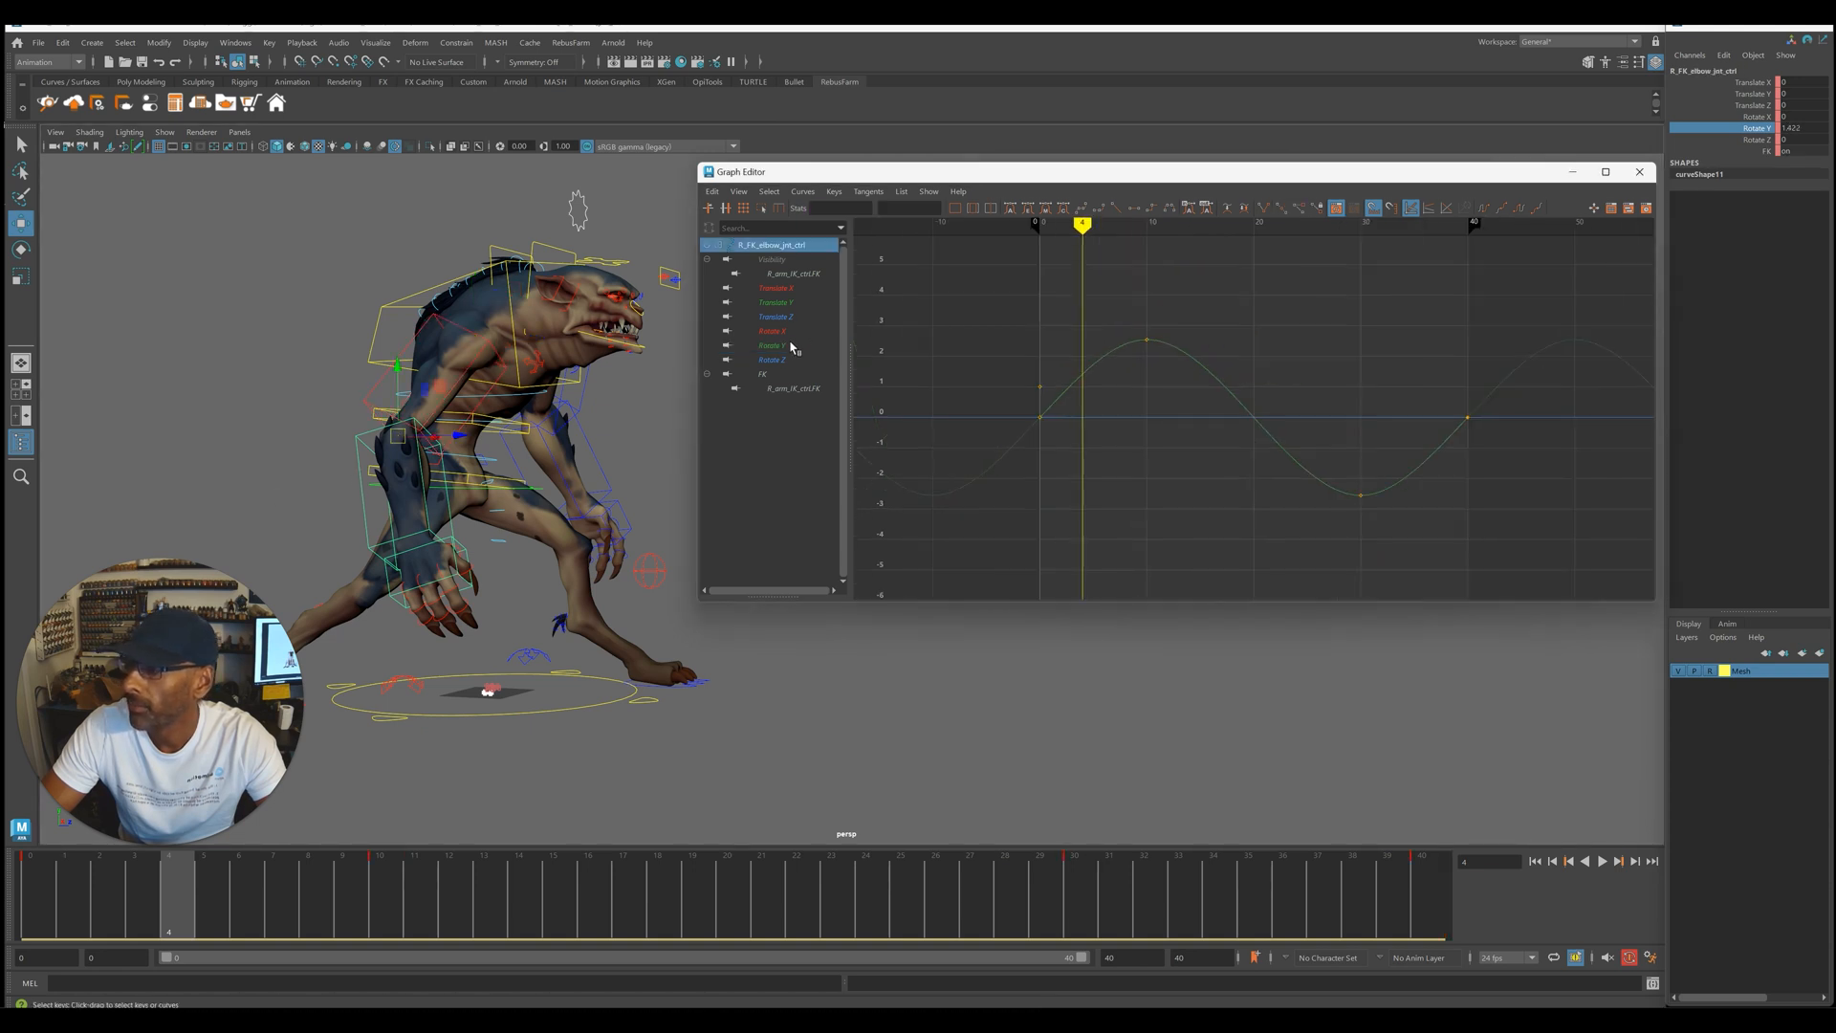
pyautogui.click(792, 346)
pyautogui.moveTo(1534, 588); pyautogui.dragTo(1535, 587)
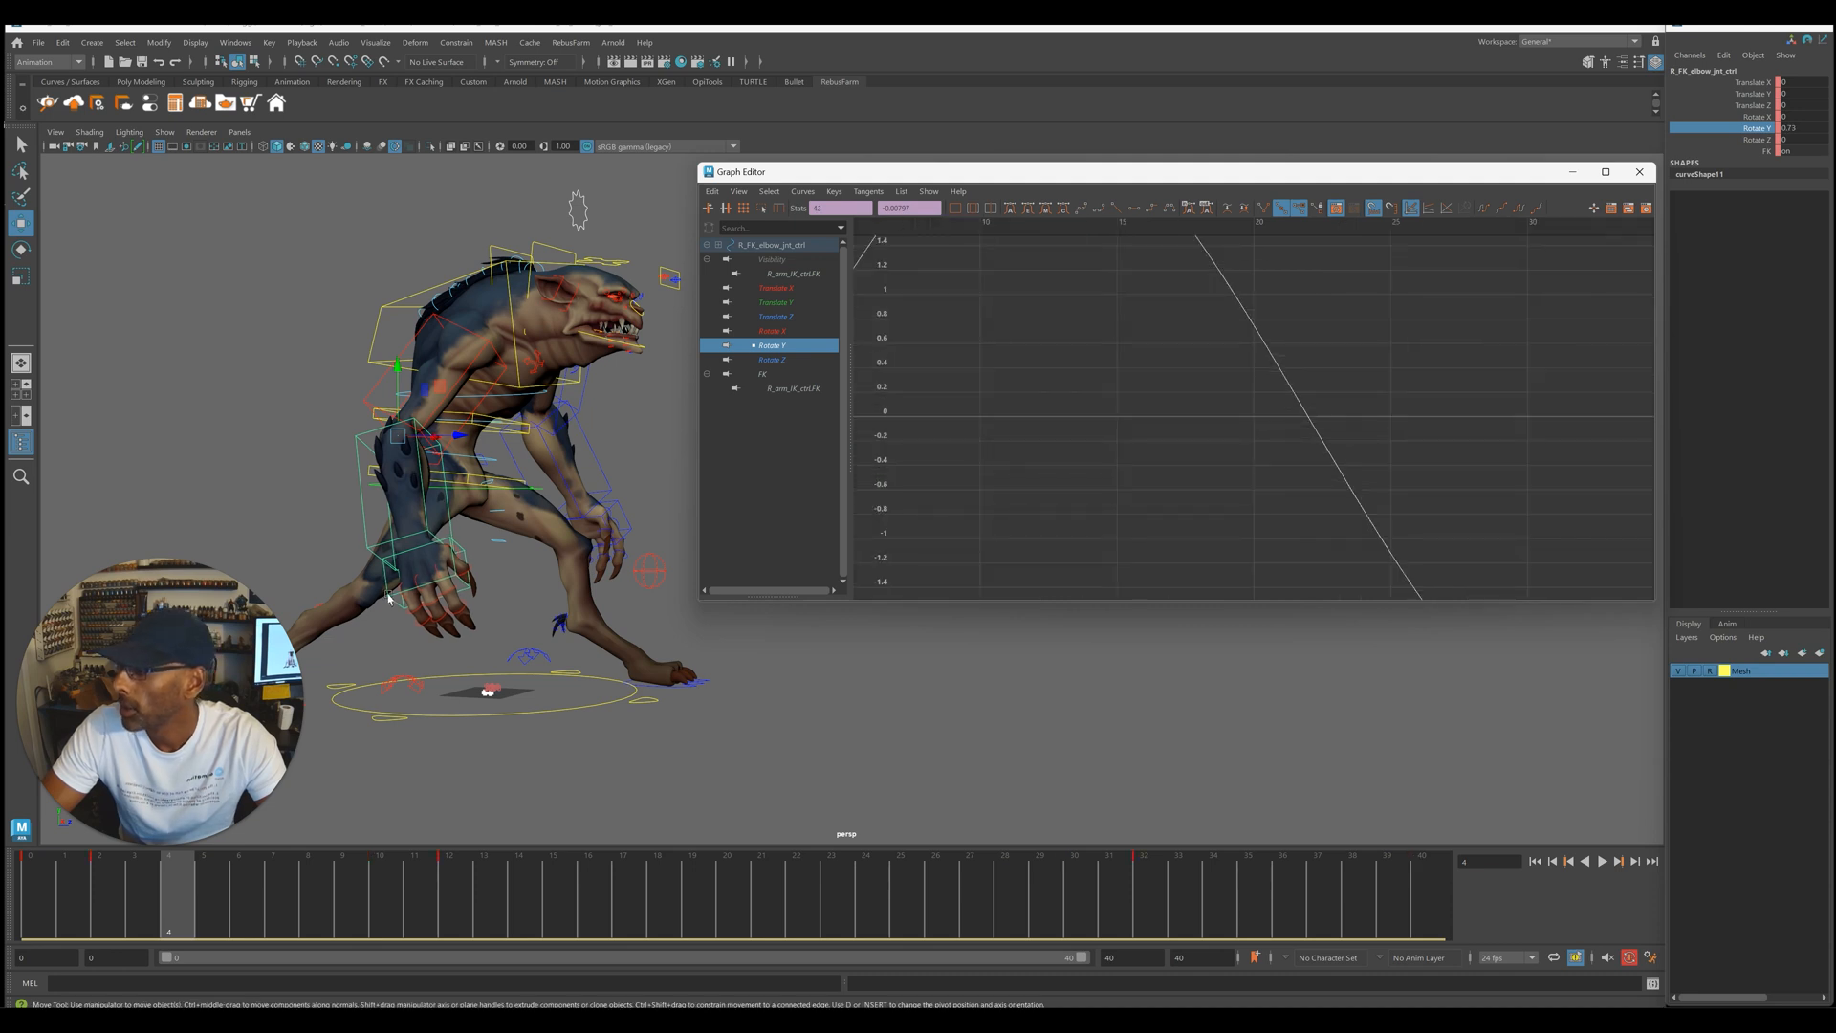
# - Shift the right wrist's Rotate Y keys 3 frames later and play back the arm's overlap
pyautogui.click(389, 598)
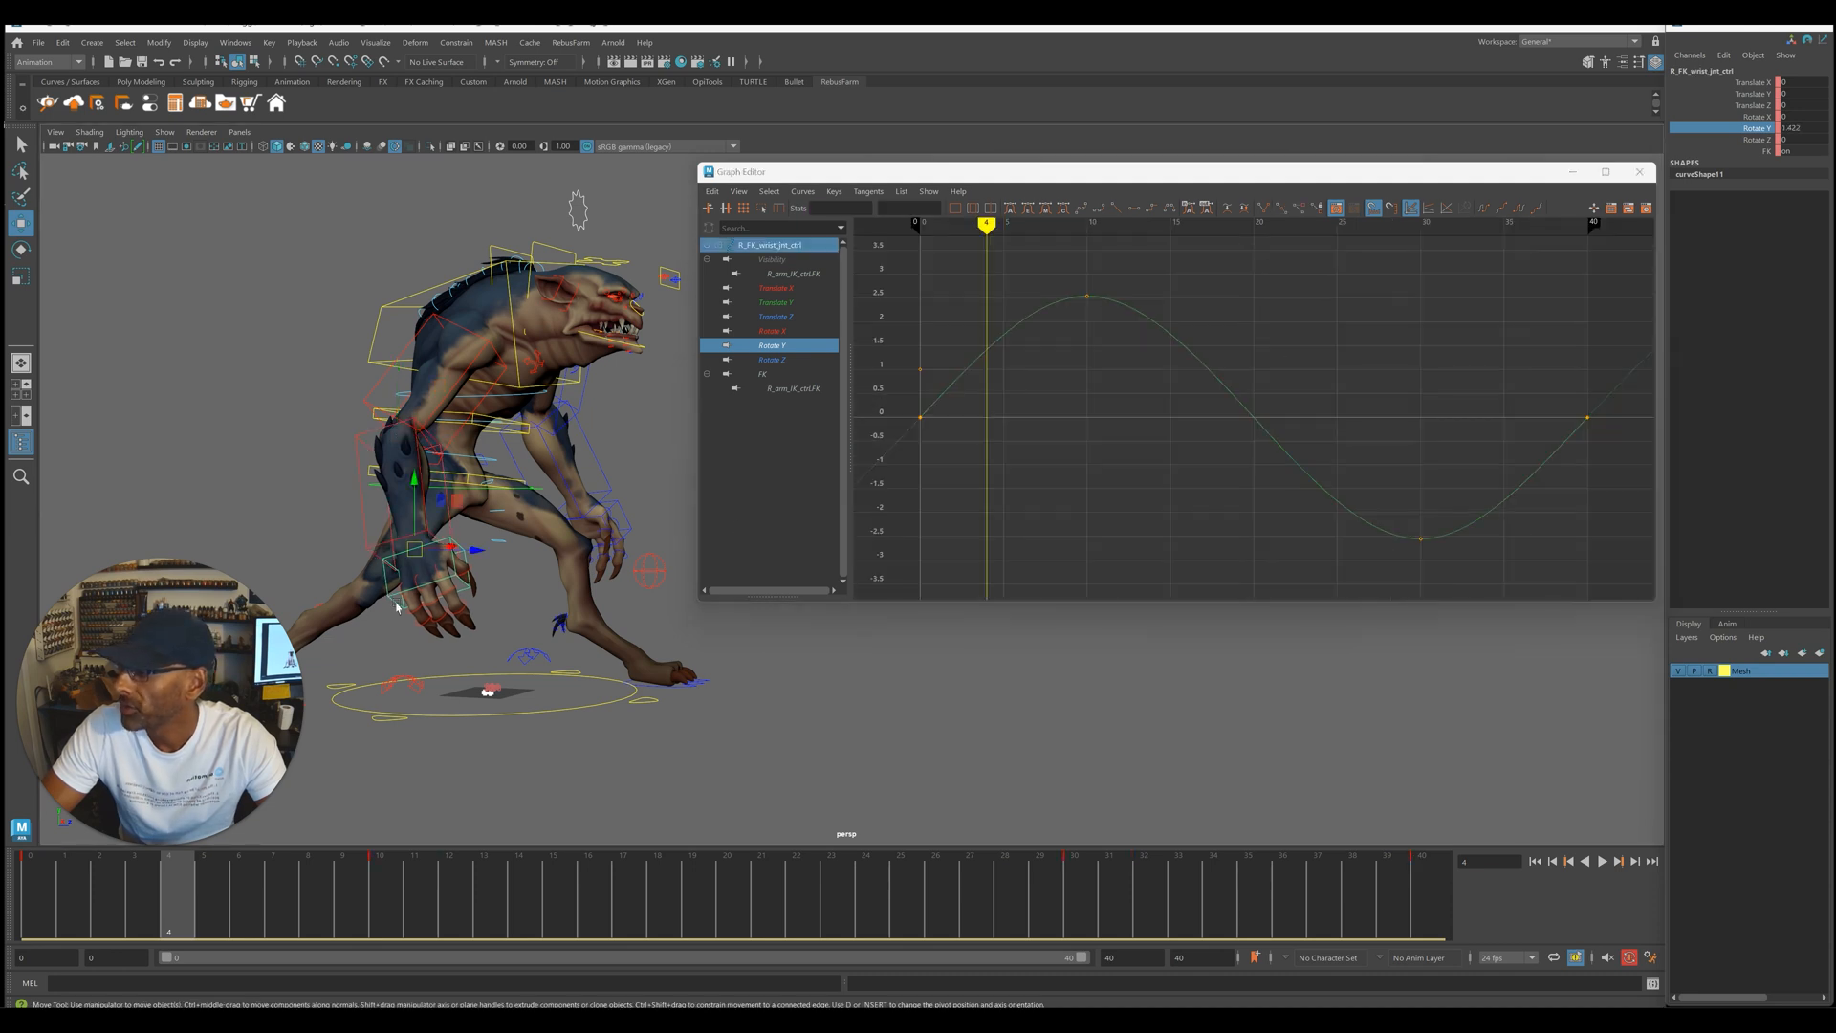
pyautogui.click(817, 341)
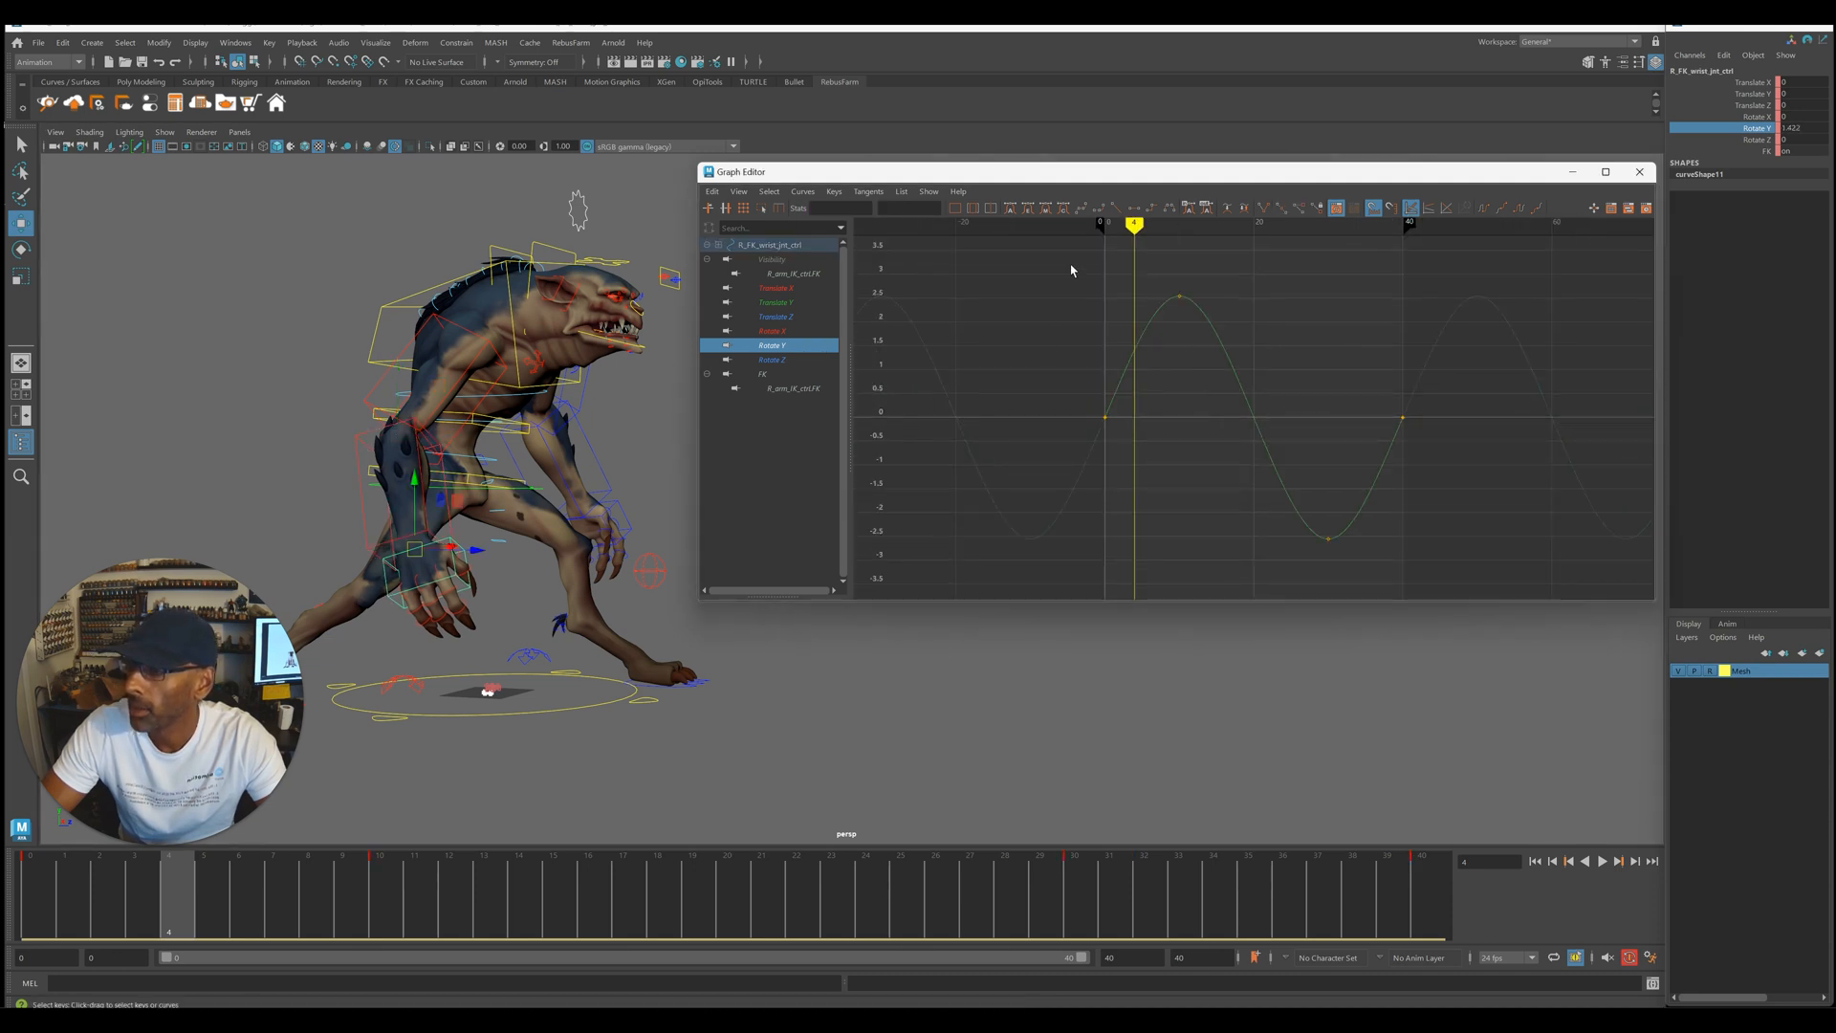
pyautogui.moveTo(1524, 574); pyautogui.dragTo(1524, 574)
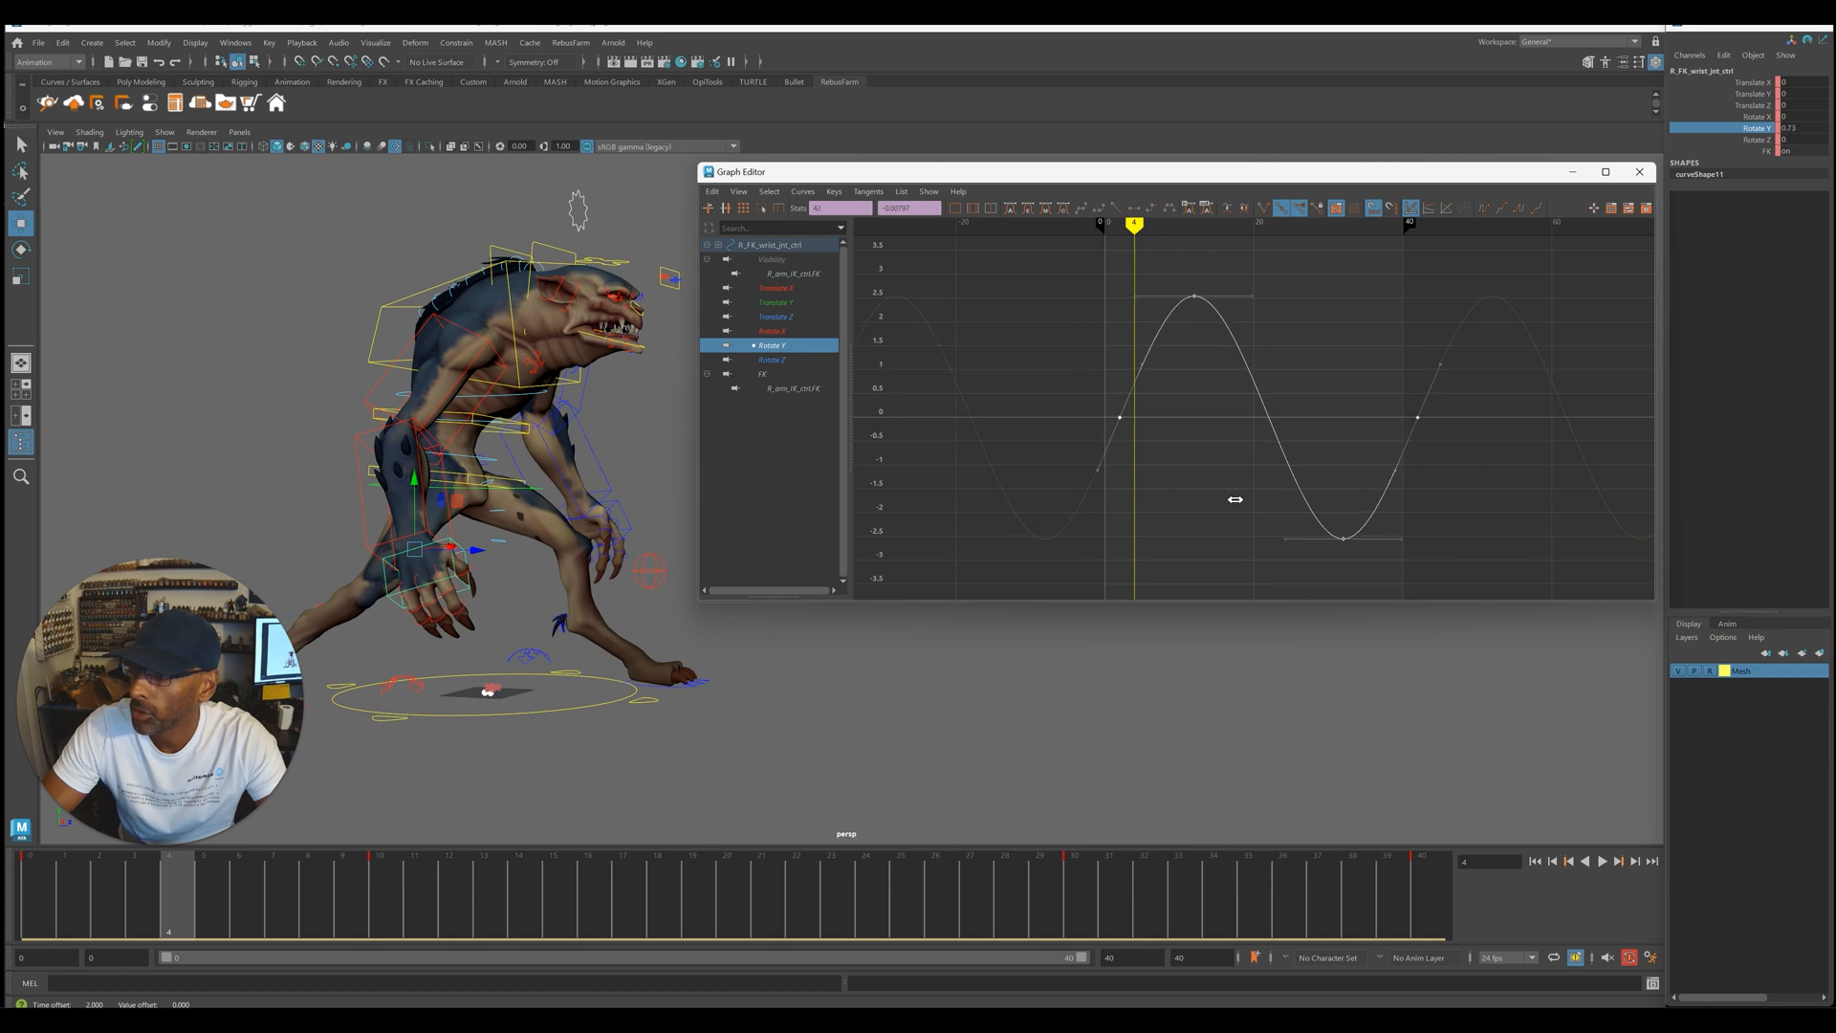
pyautogui.hotkey('alt', 'v')
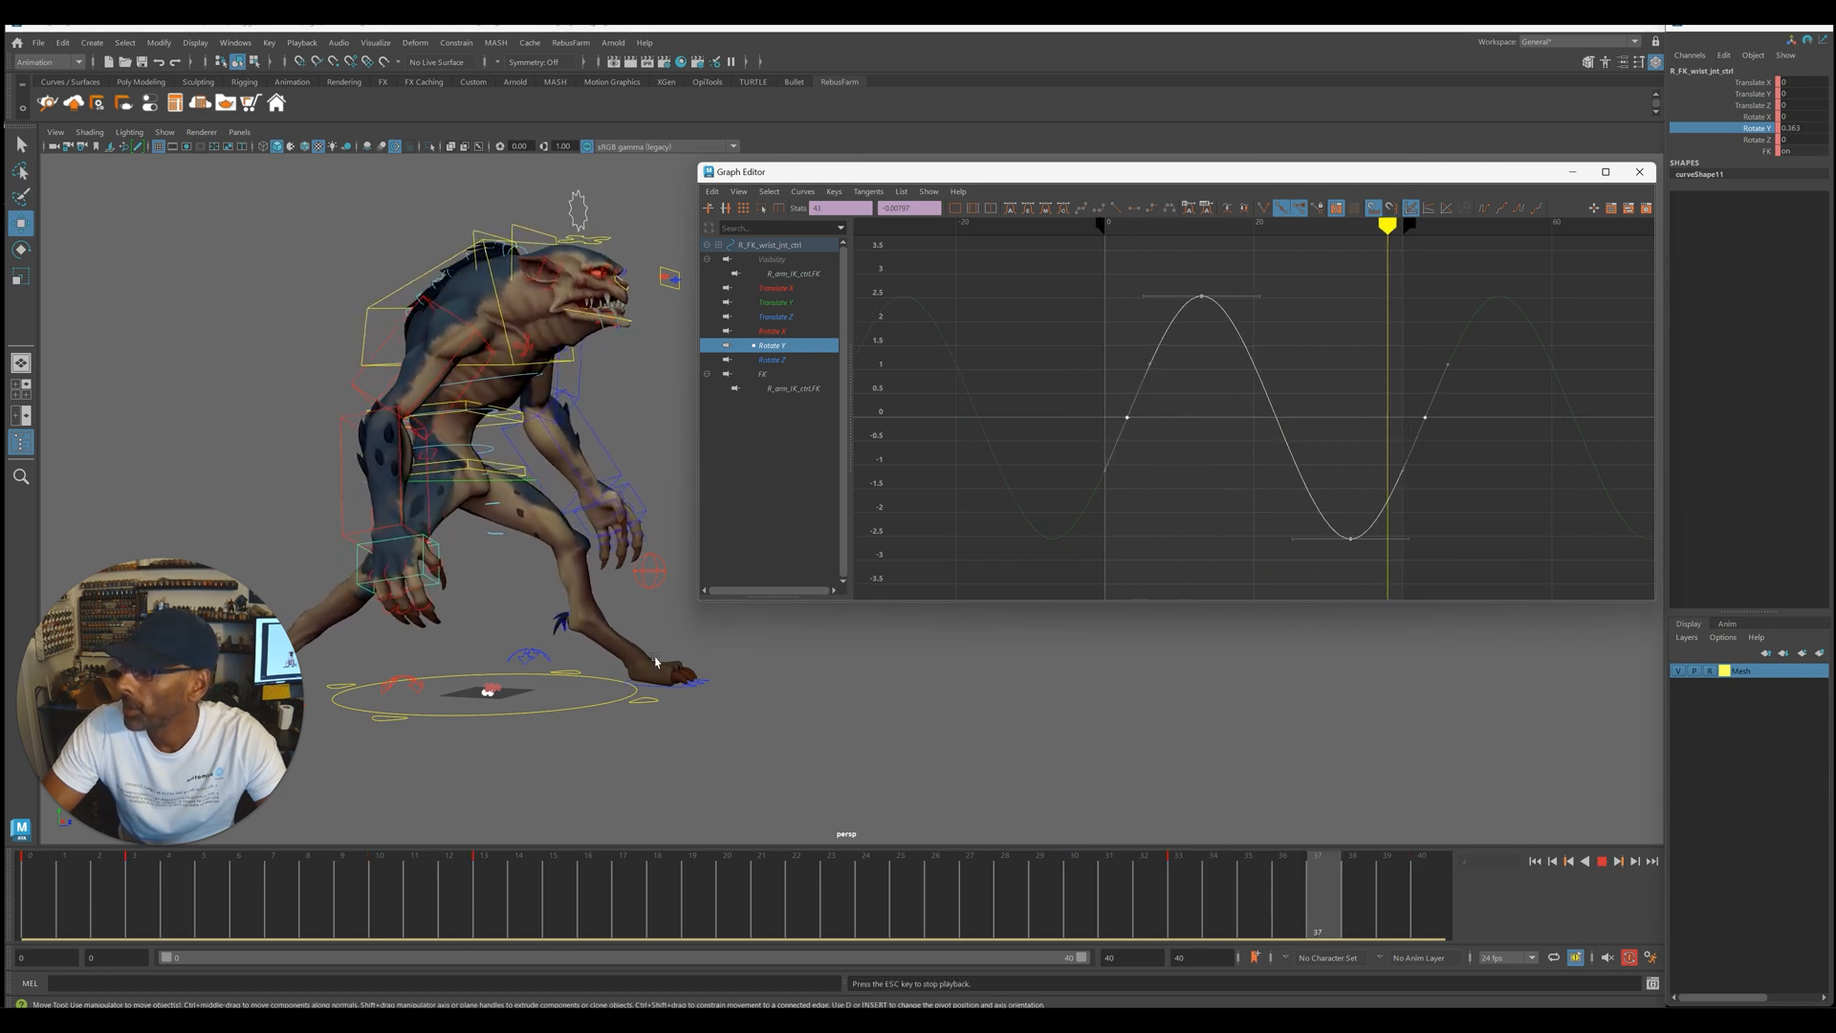
pyautogui.press('Escape')
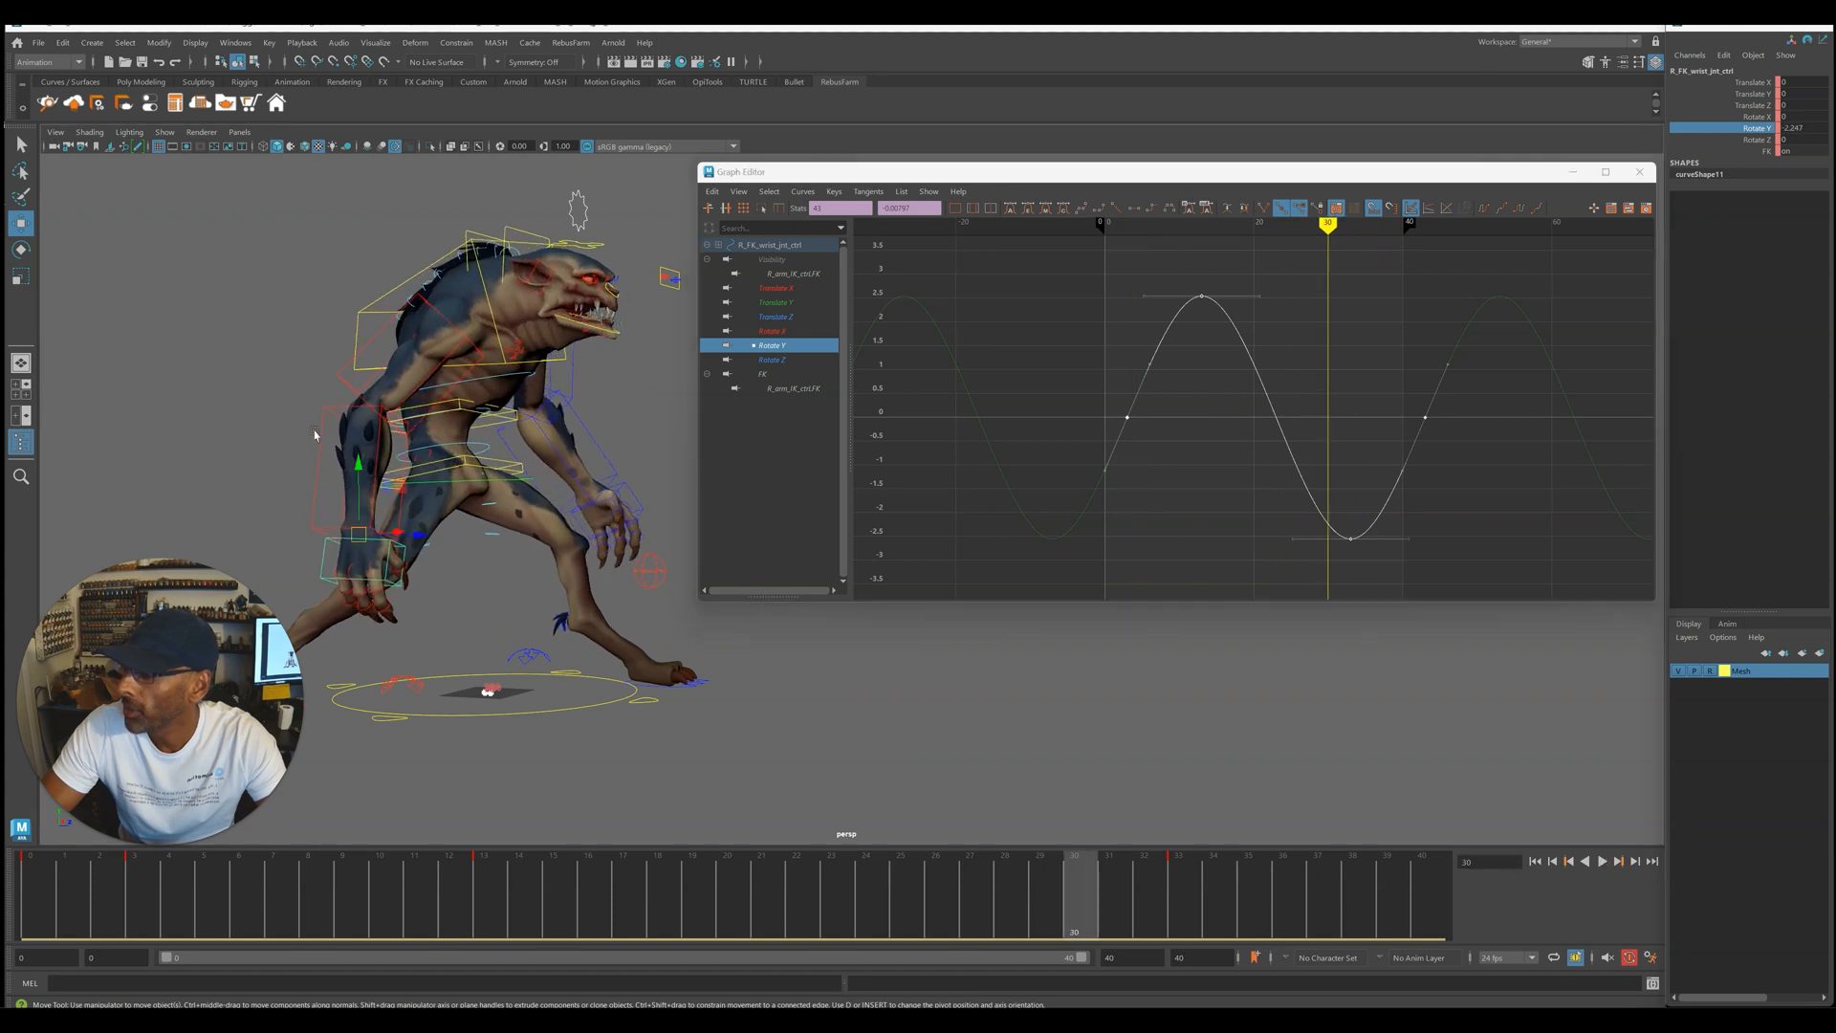
# - Shift the right elbow's Rotate Y keys one more frame later, starting them at frame 3
pyautogui.click(321, 441)
pyautogui.click(322, 442)
pyautogui.moveTo(947, 268); pyautogui.dragTo(1654, 578)
pyautogui.keyDown('shift'); pyautogui.moveTo(1207, 508); pyautogui.dragTo(1216, 510, button='middle'); pyautogui.keyUp('shift')
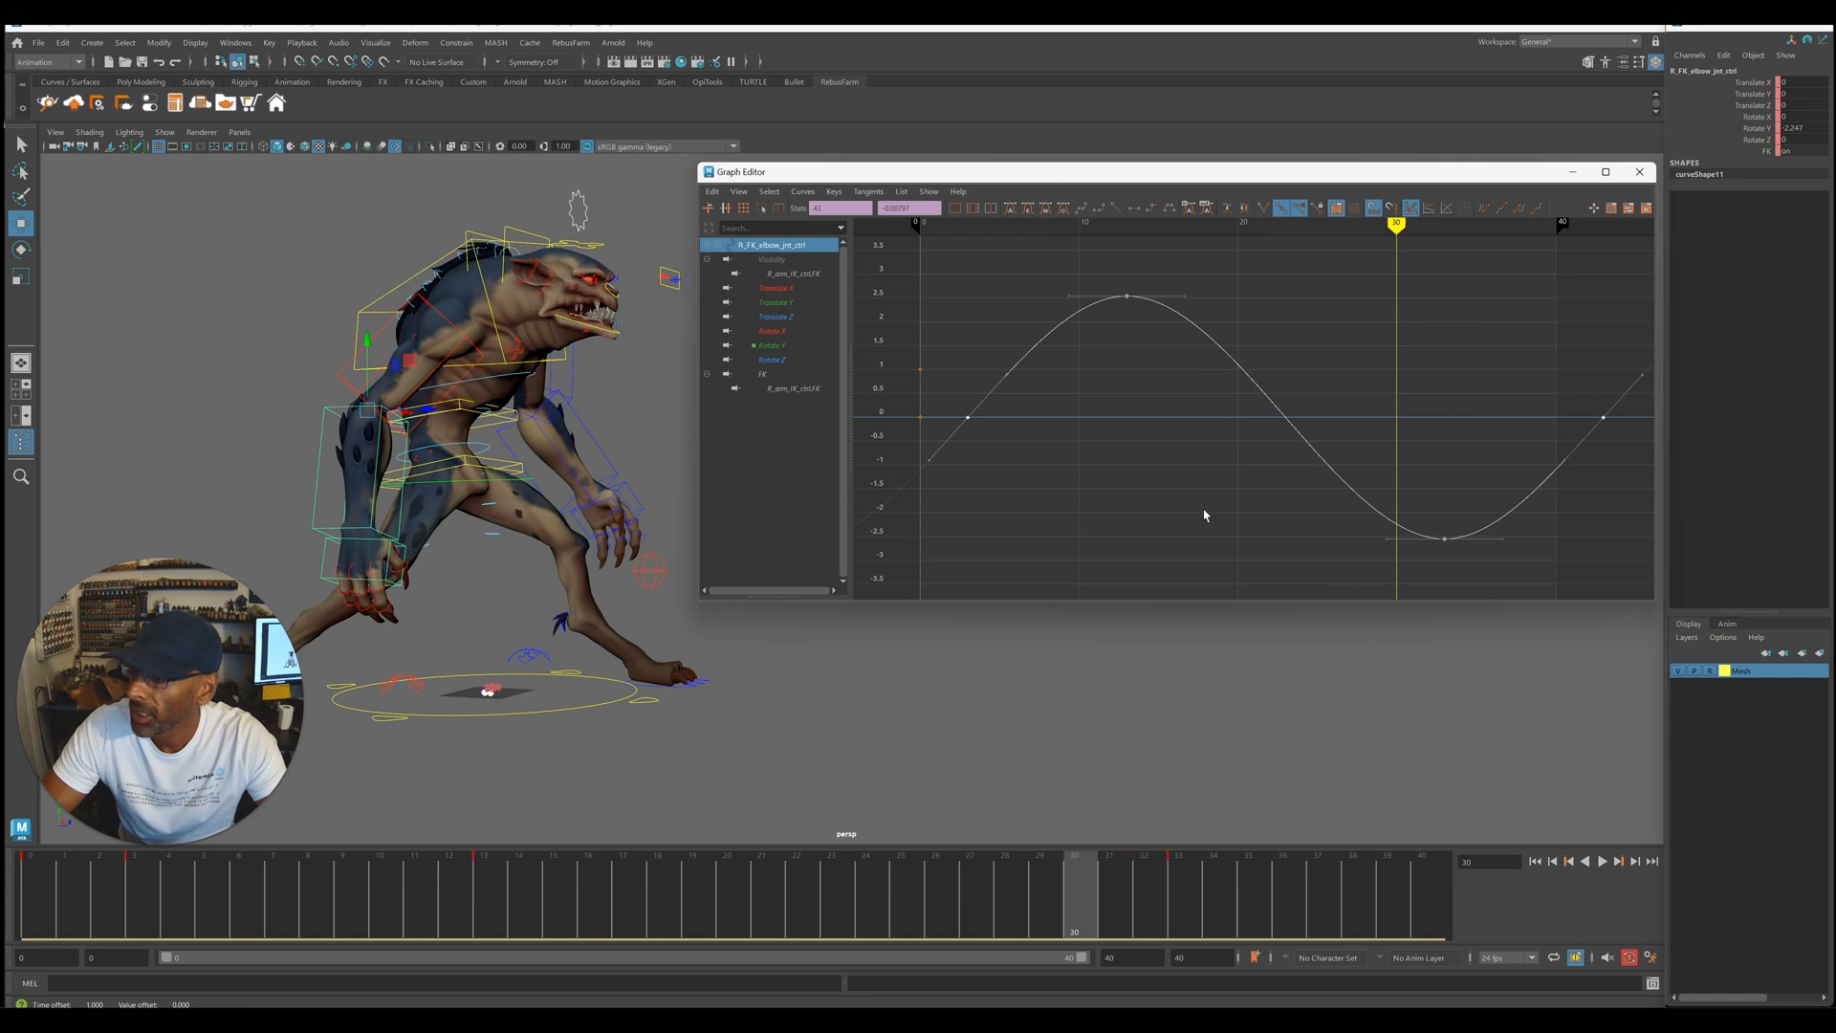
# - Shift the right wrist's Rotate Y keys one more frame later, starting them at frame 4, and play back the cycle
pyautogui.click(317, 563)
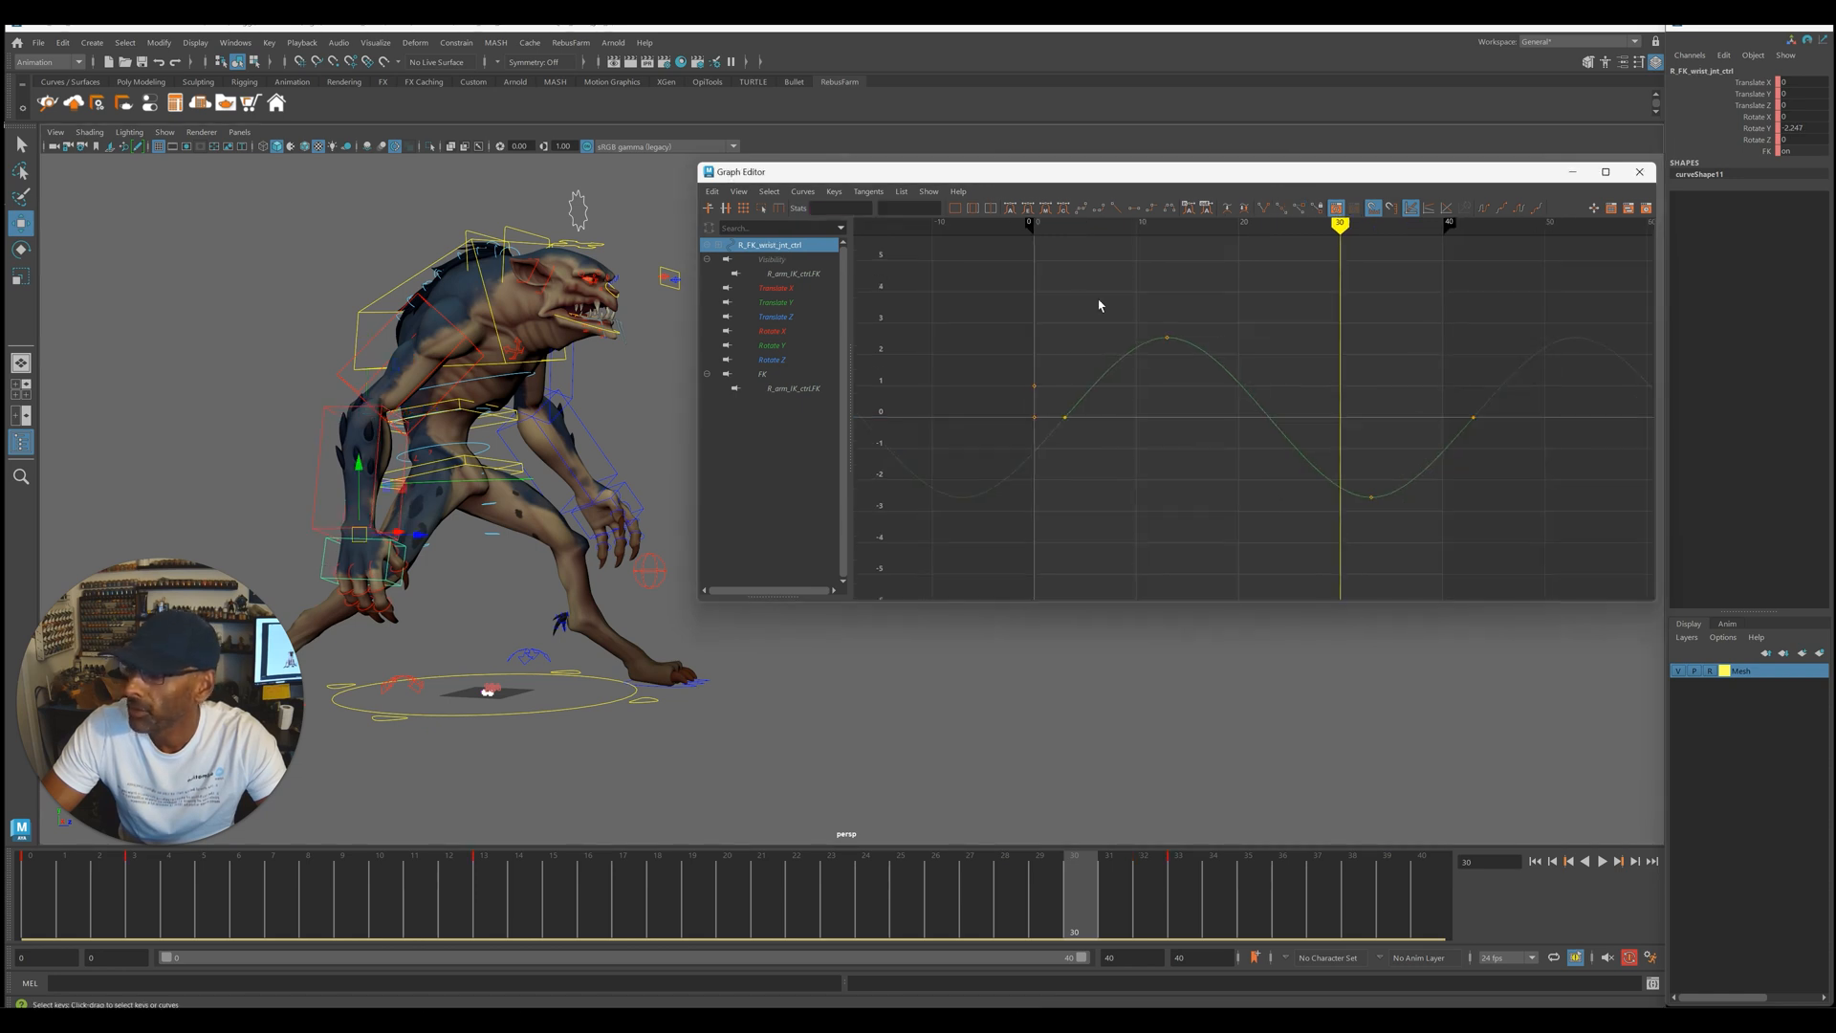
pyautogui.press('f')
pyautogui.hotkey('alt', 'v')
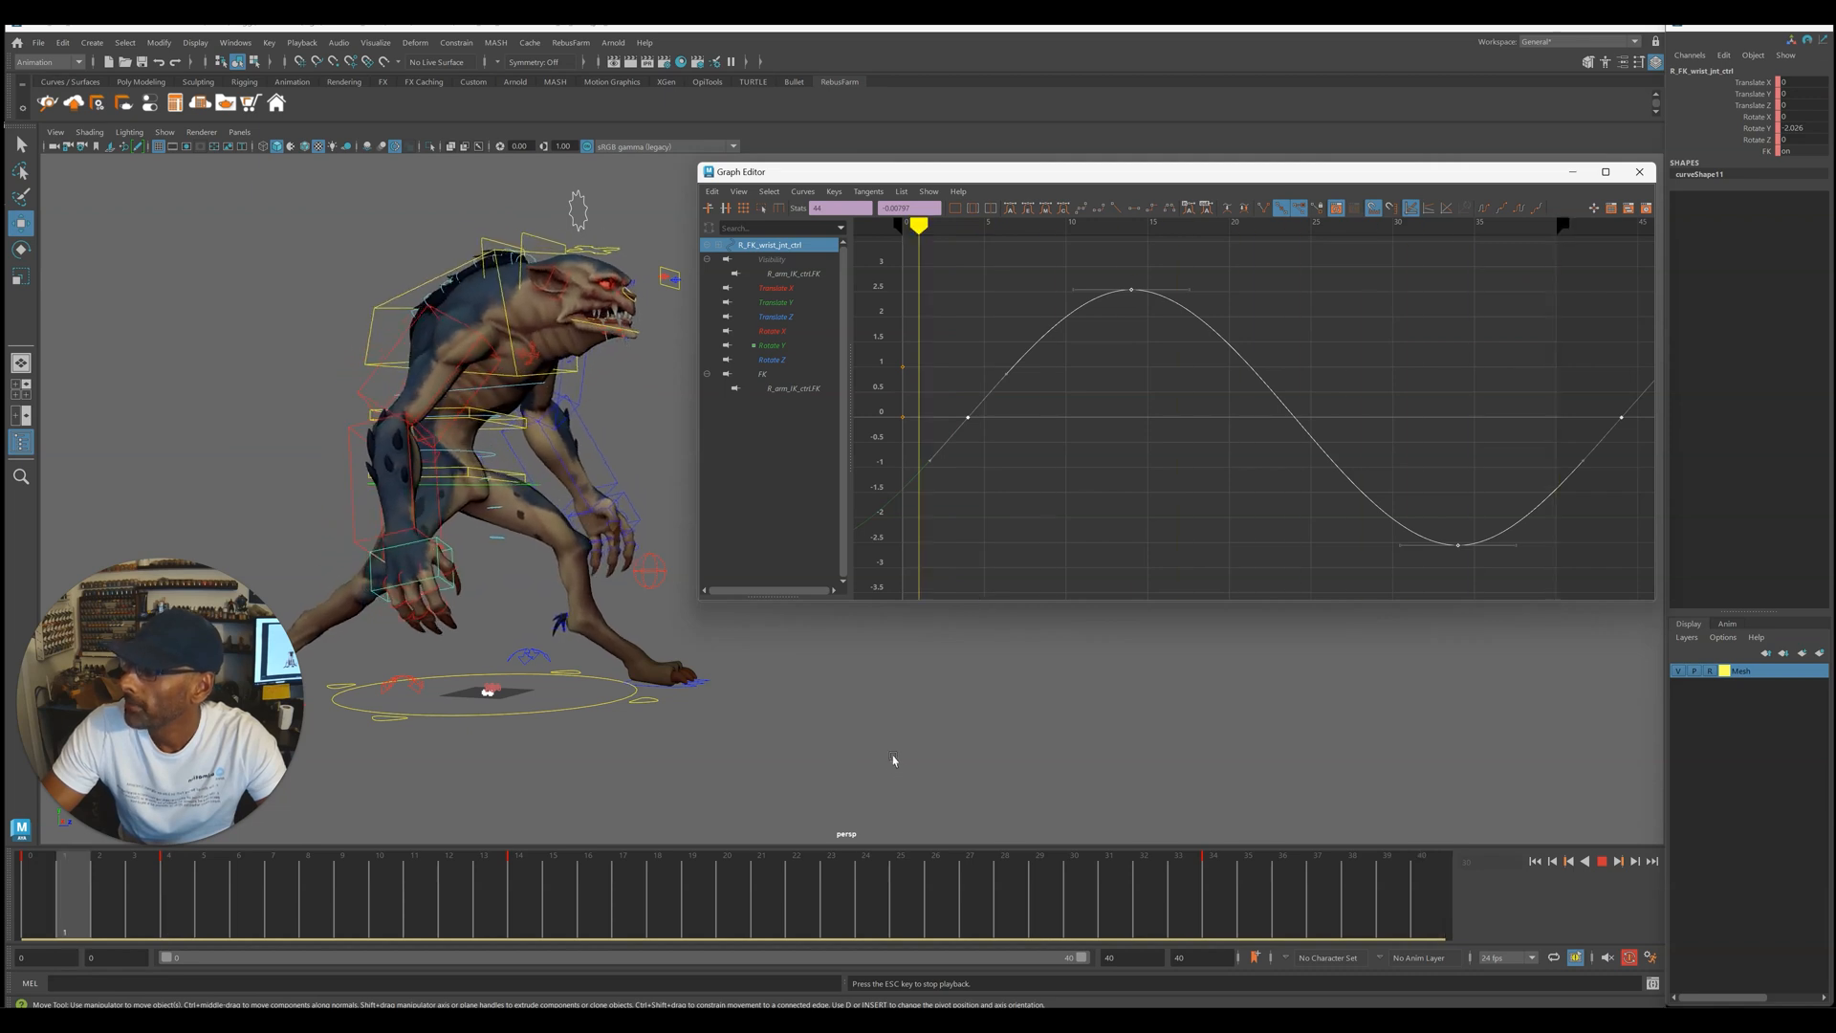
pyautogui.scroll(-3, 898, 367)
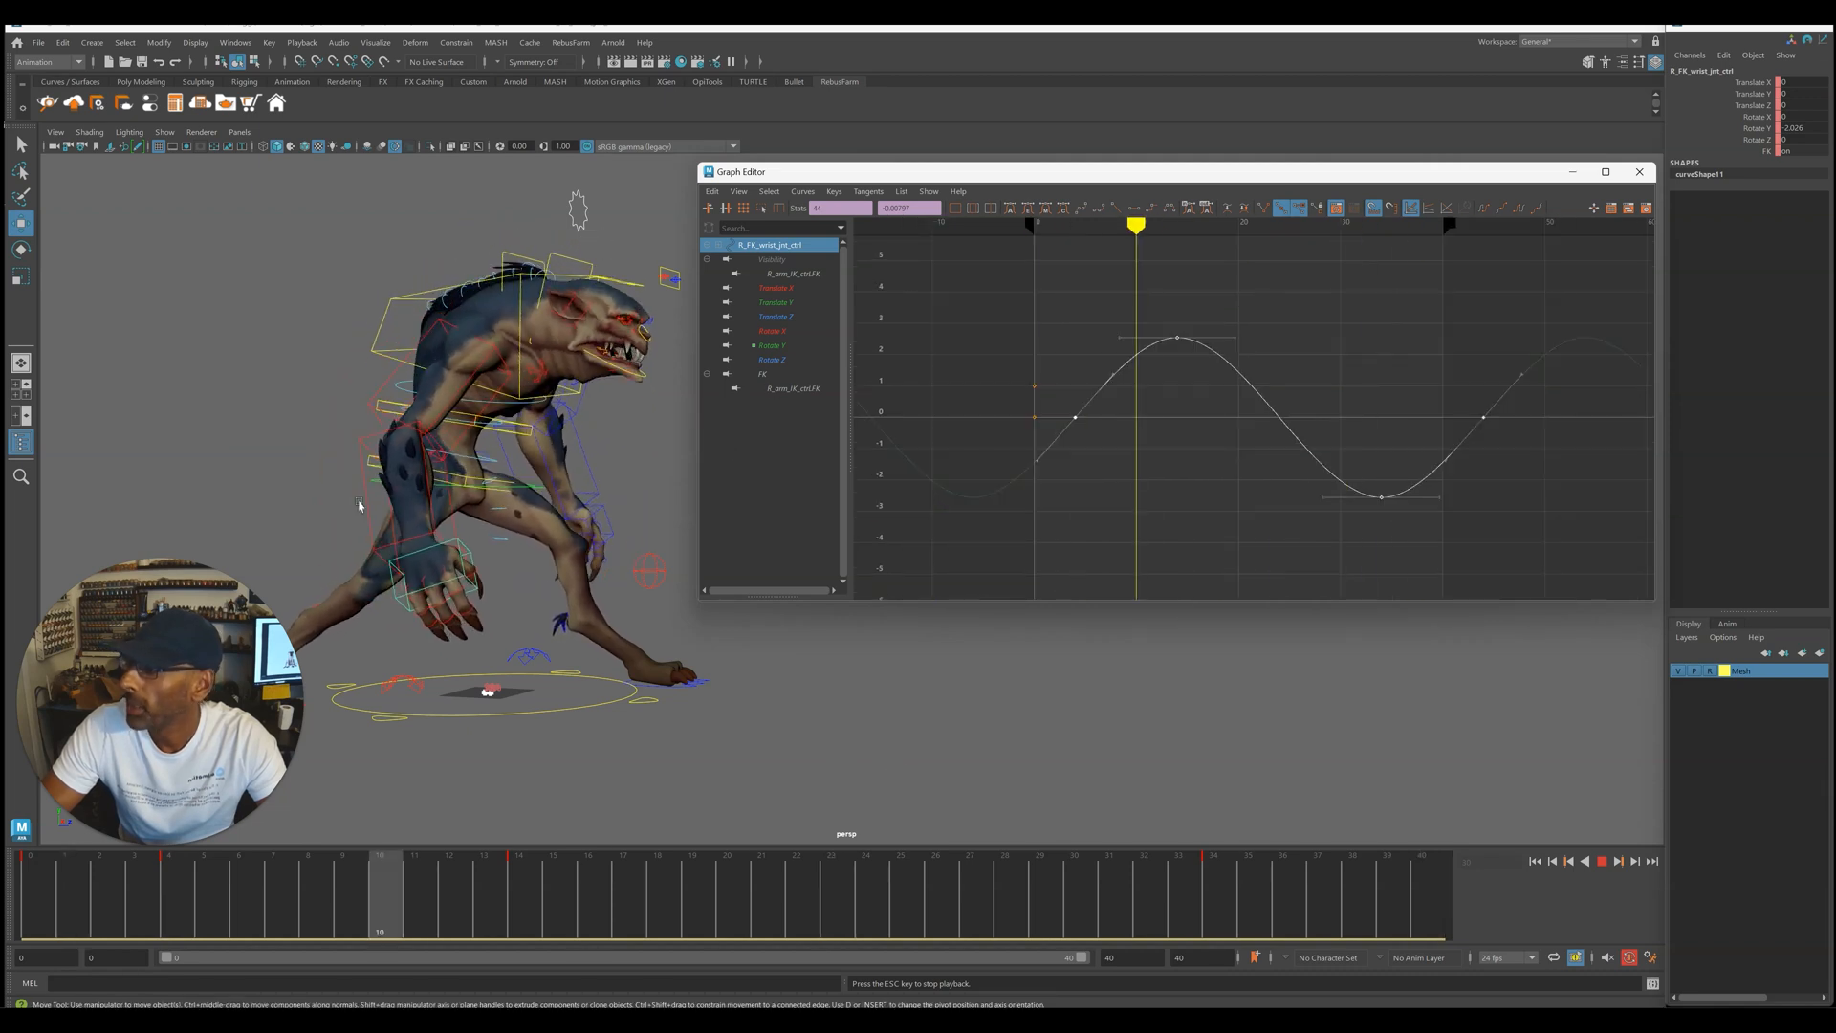
pyautogui.press('Escape')
# - Scale the right elbow's Rotate Y key values up past 5 and -5 while checking the playback
pyautogui.moveTo(345, 488); pyautogui.dragTo(348, 491)
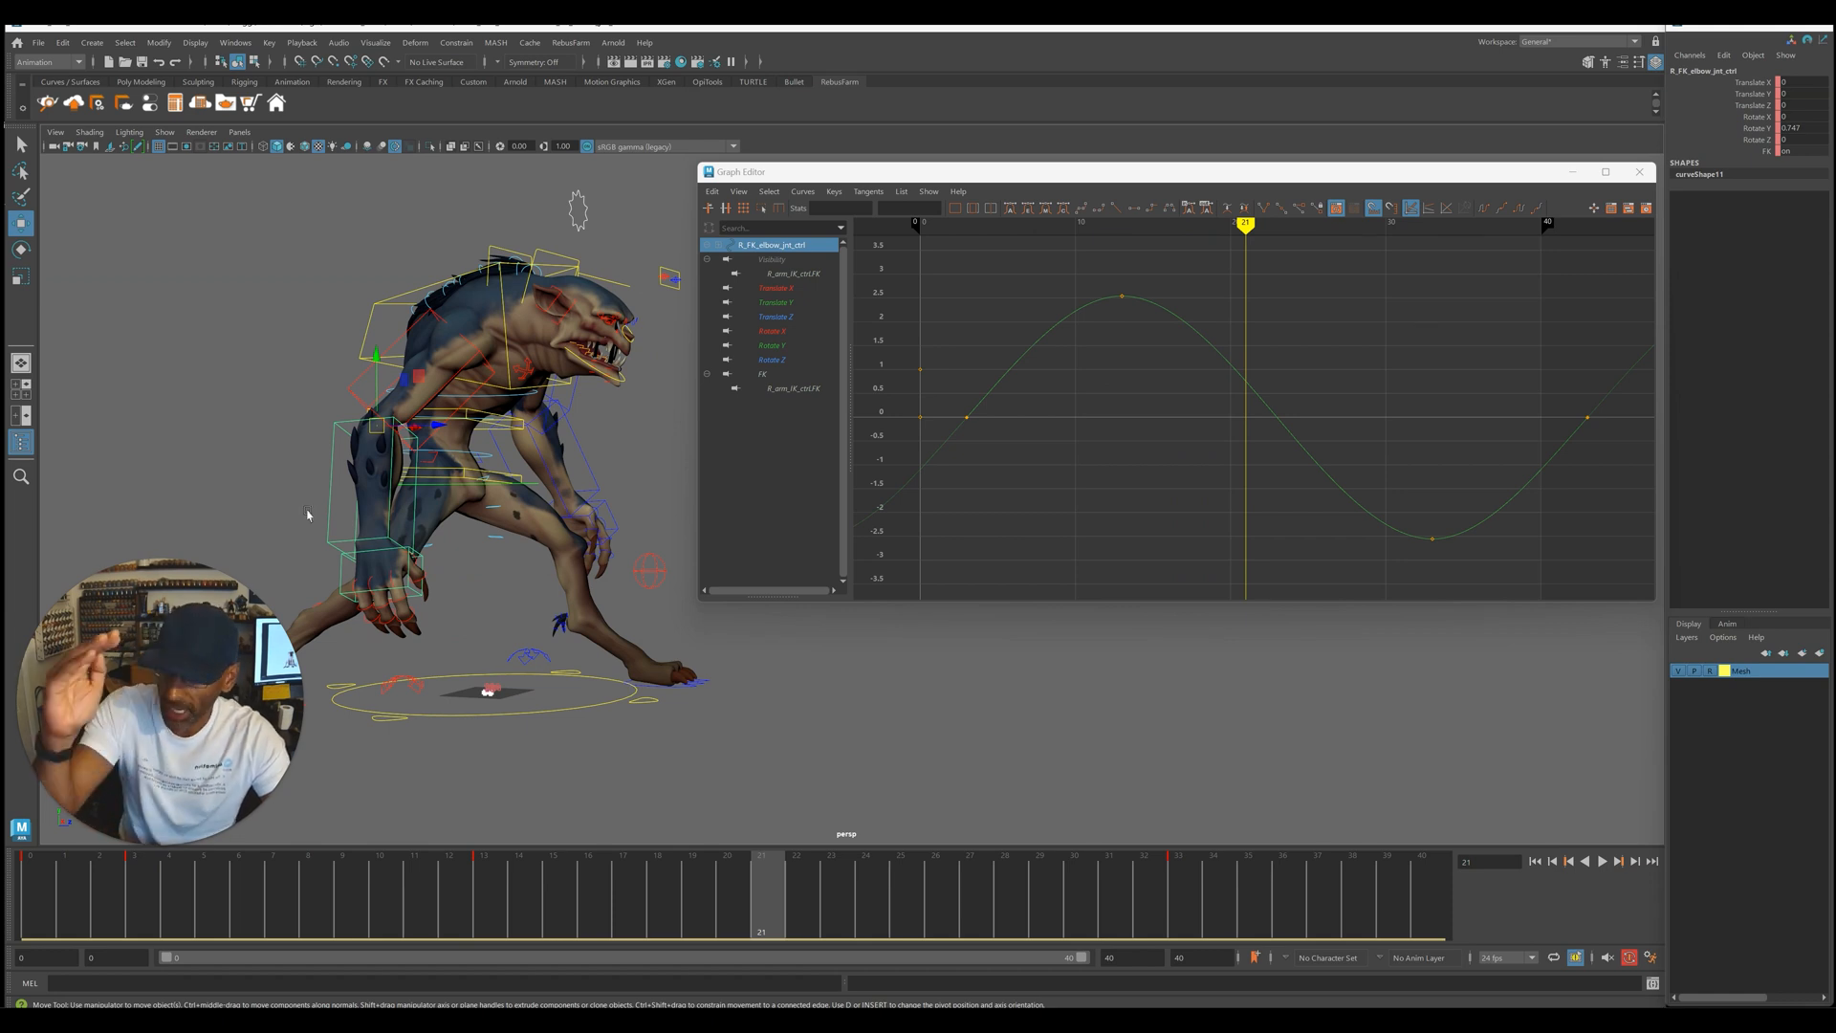
pyautogui.moveTo(941, 285); pyautogui.dragTo(1641, 579)
pyautogui.scroll(-3, 1199, 405)
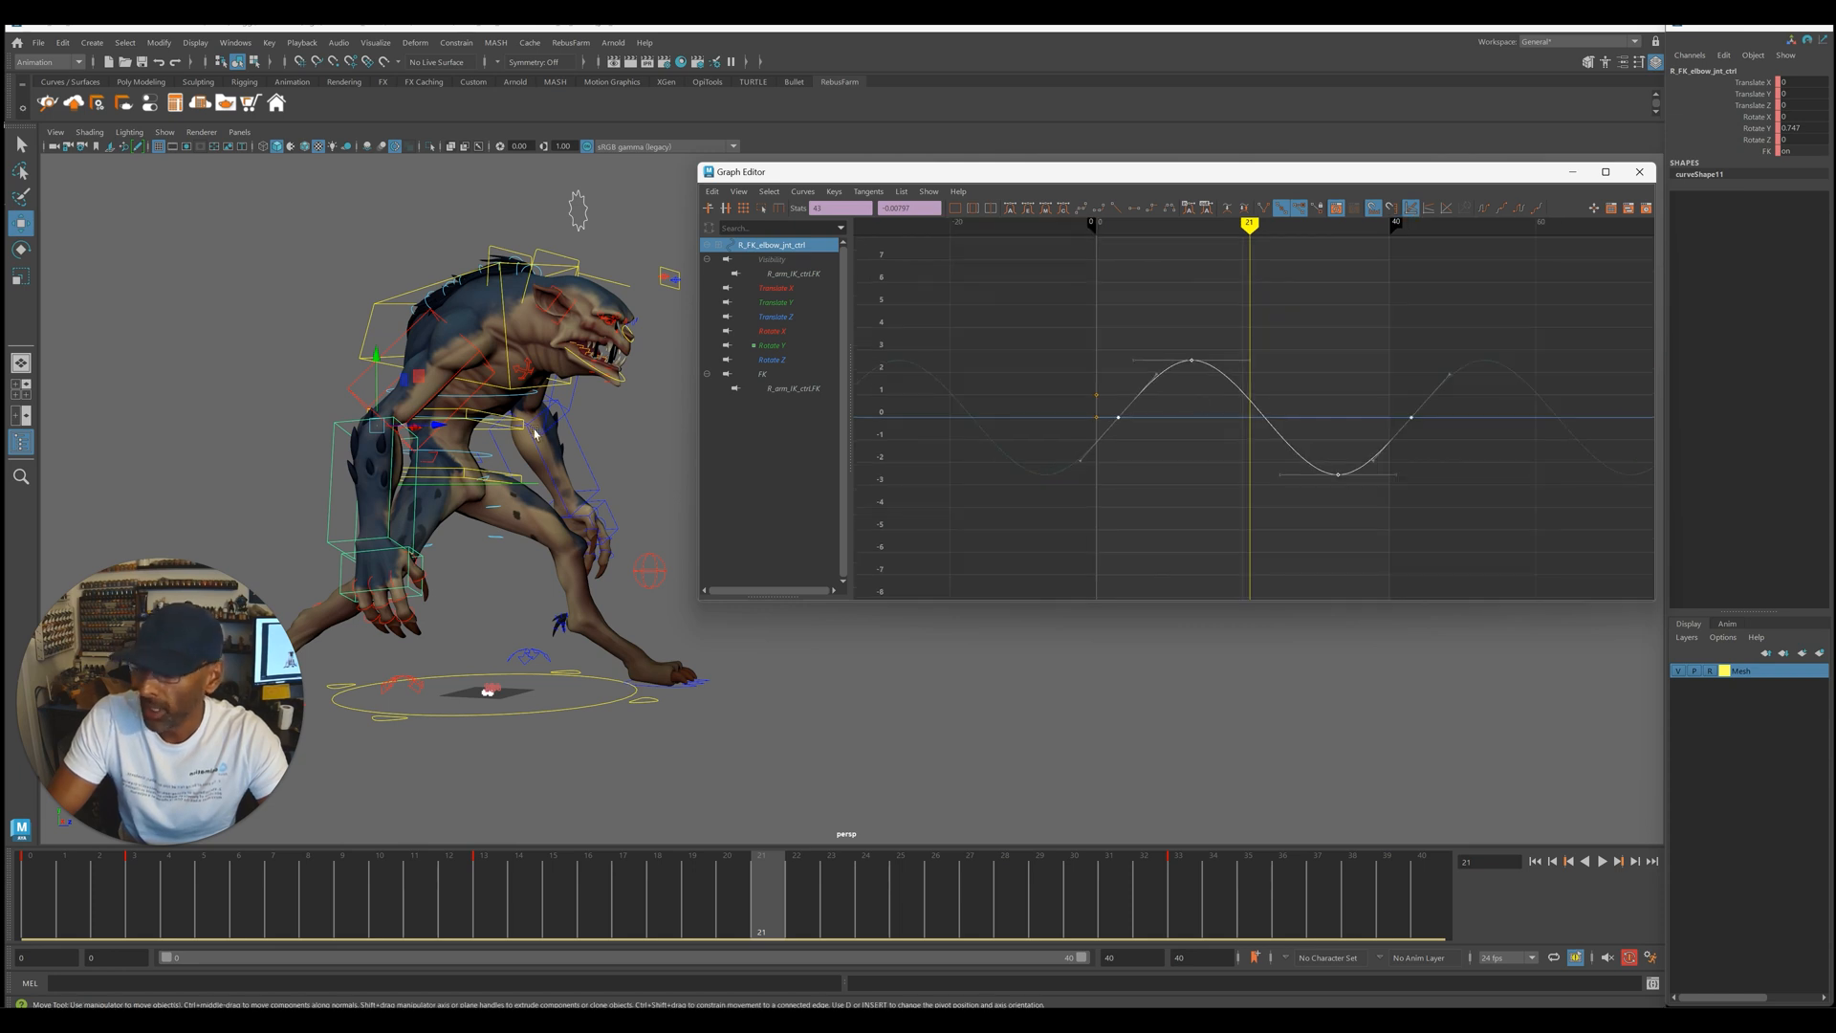
pyautogui.hotkey('alt', 'v')
pyautogui.press('r')
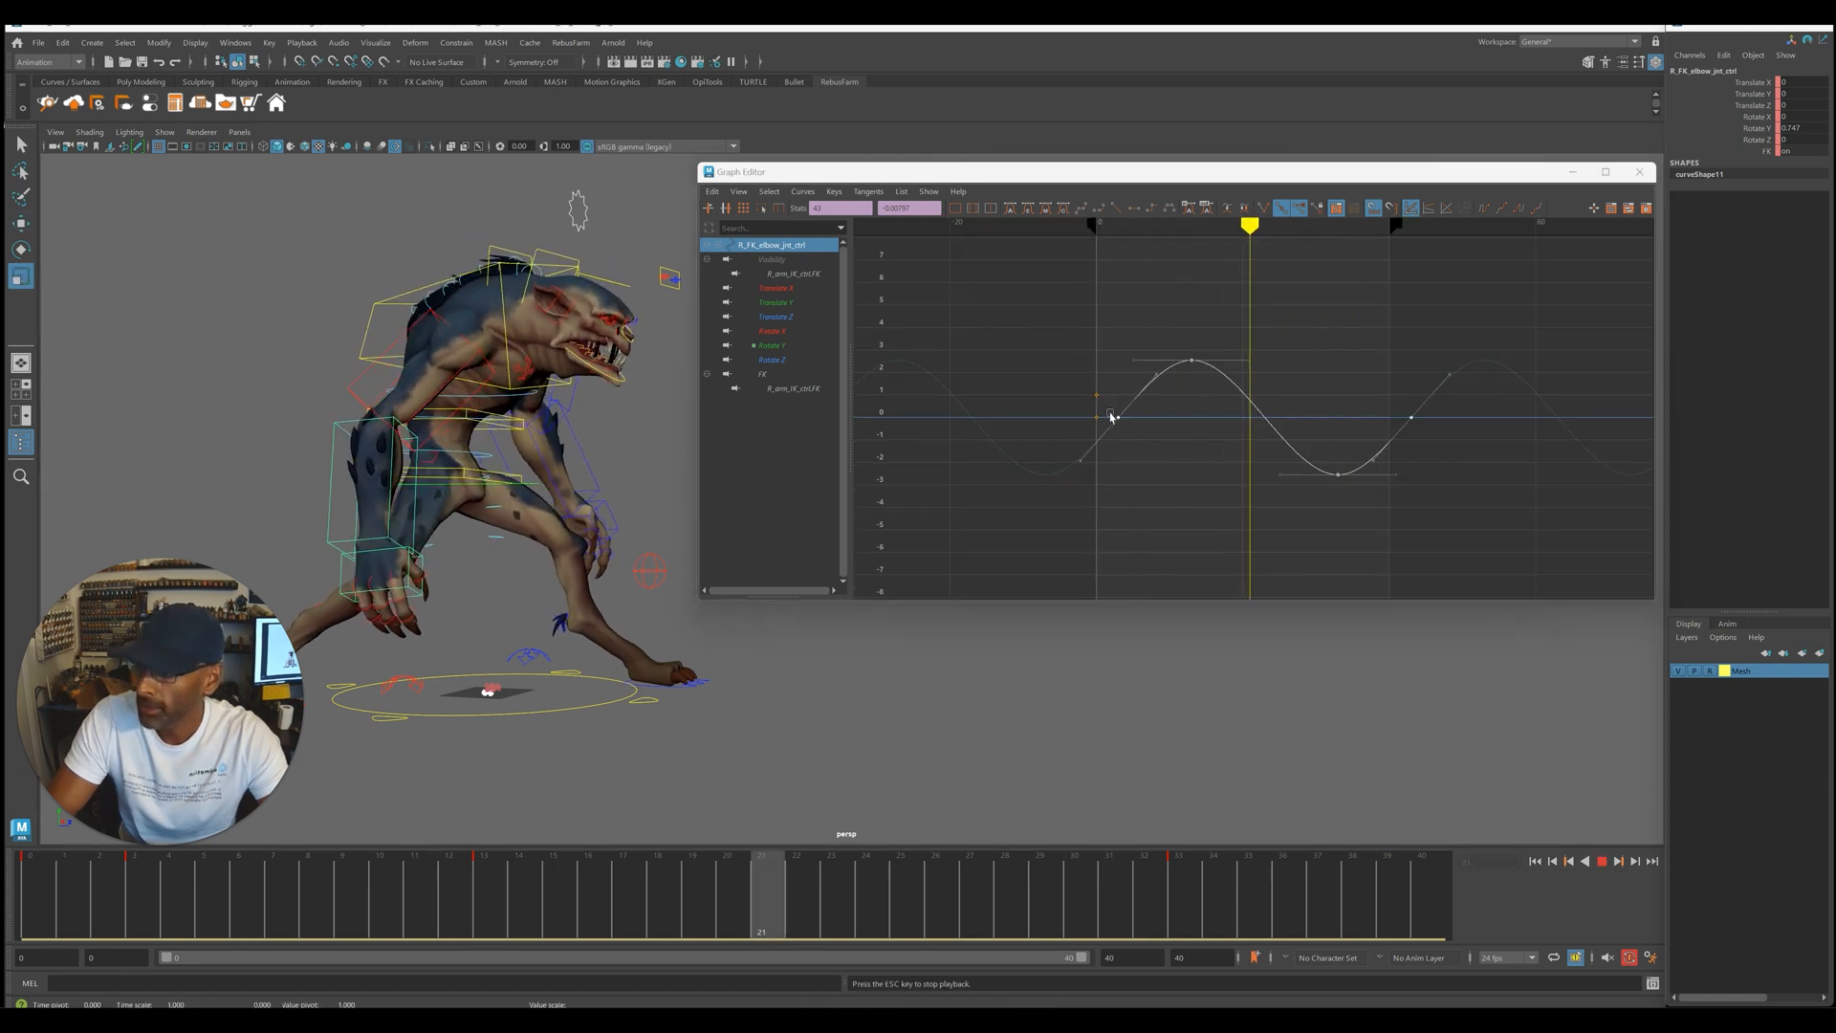
pyautogui.keyDown('shift'); pyautogui.moveTo(1111, 413); pyautogui.dragTo(1115, 386, button='middle'); pyautogui.keyUp('shift')
pyautogui.scroll(3, 1115, 388)
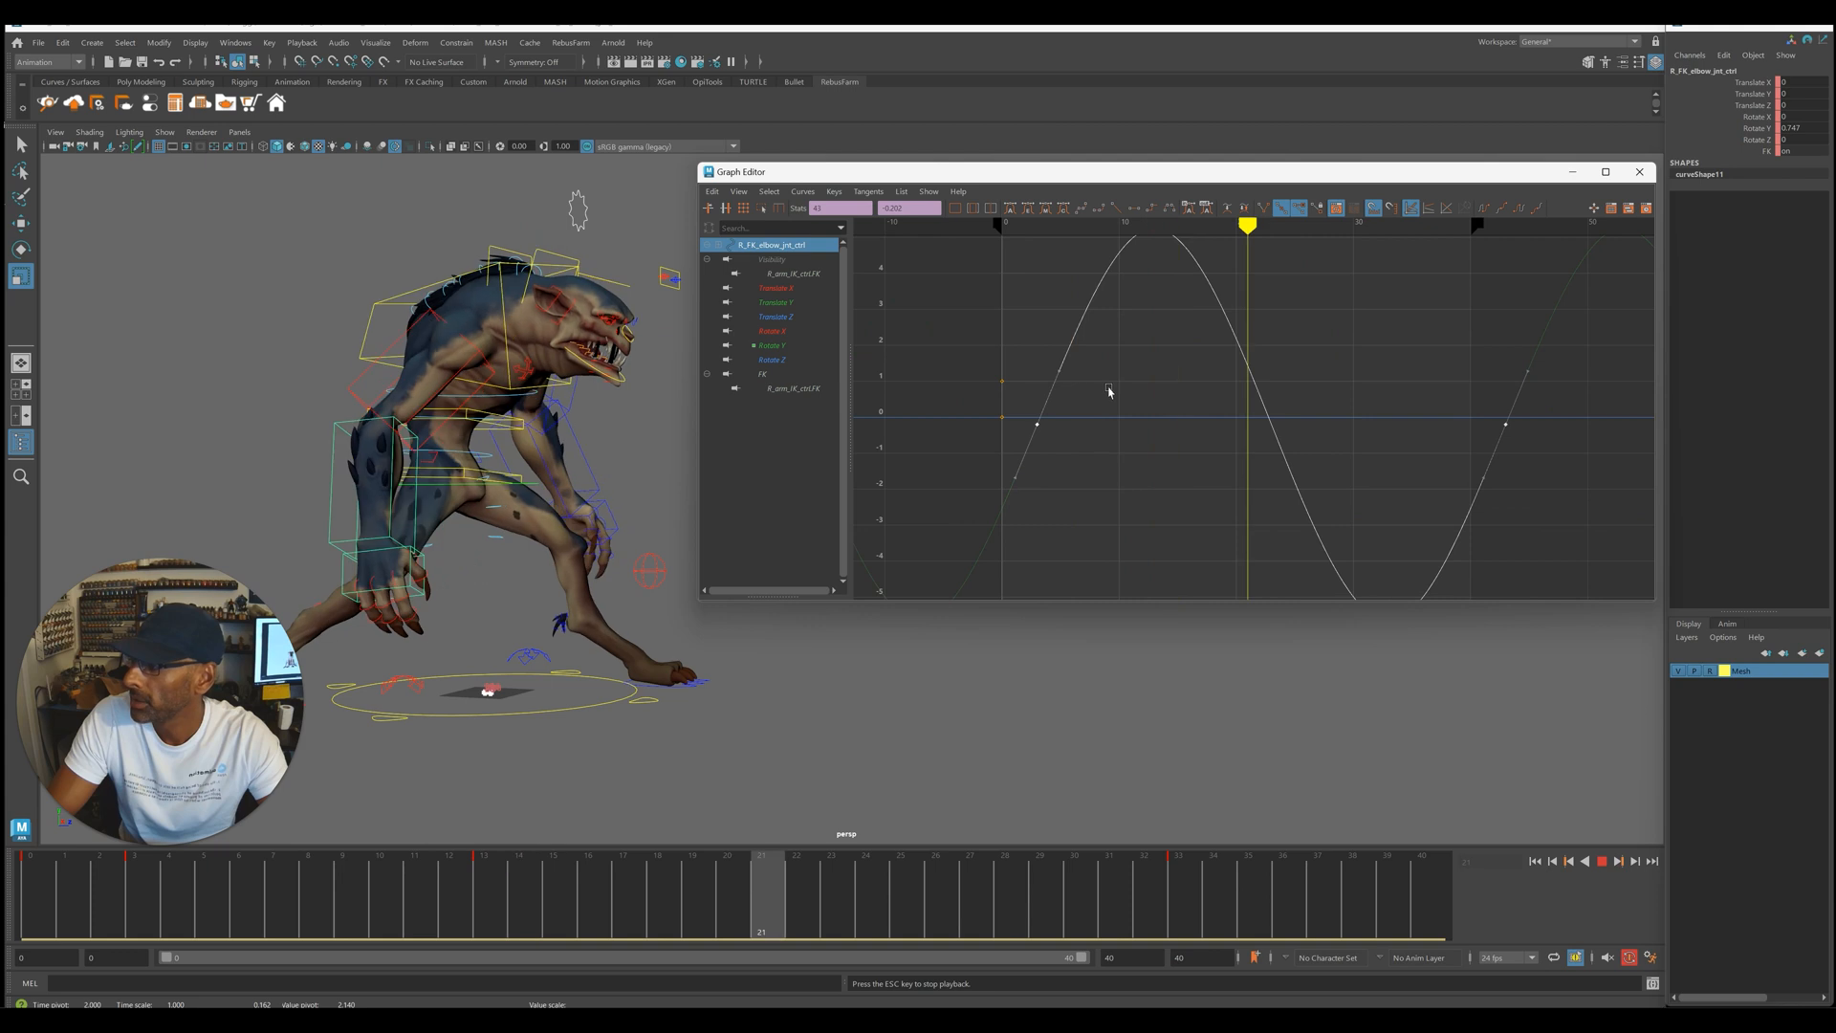
pyautogui.keyDown('shift'); pyautogui.moveTo(1040, 427); pyautogui.dragTo(1033, 397, button='middle'); pyautogui.keyUp('shift')
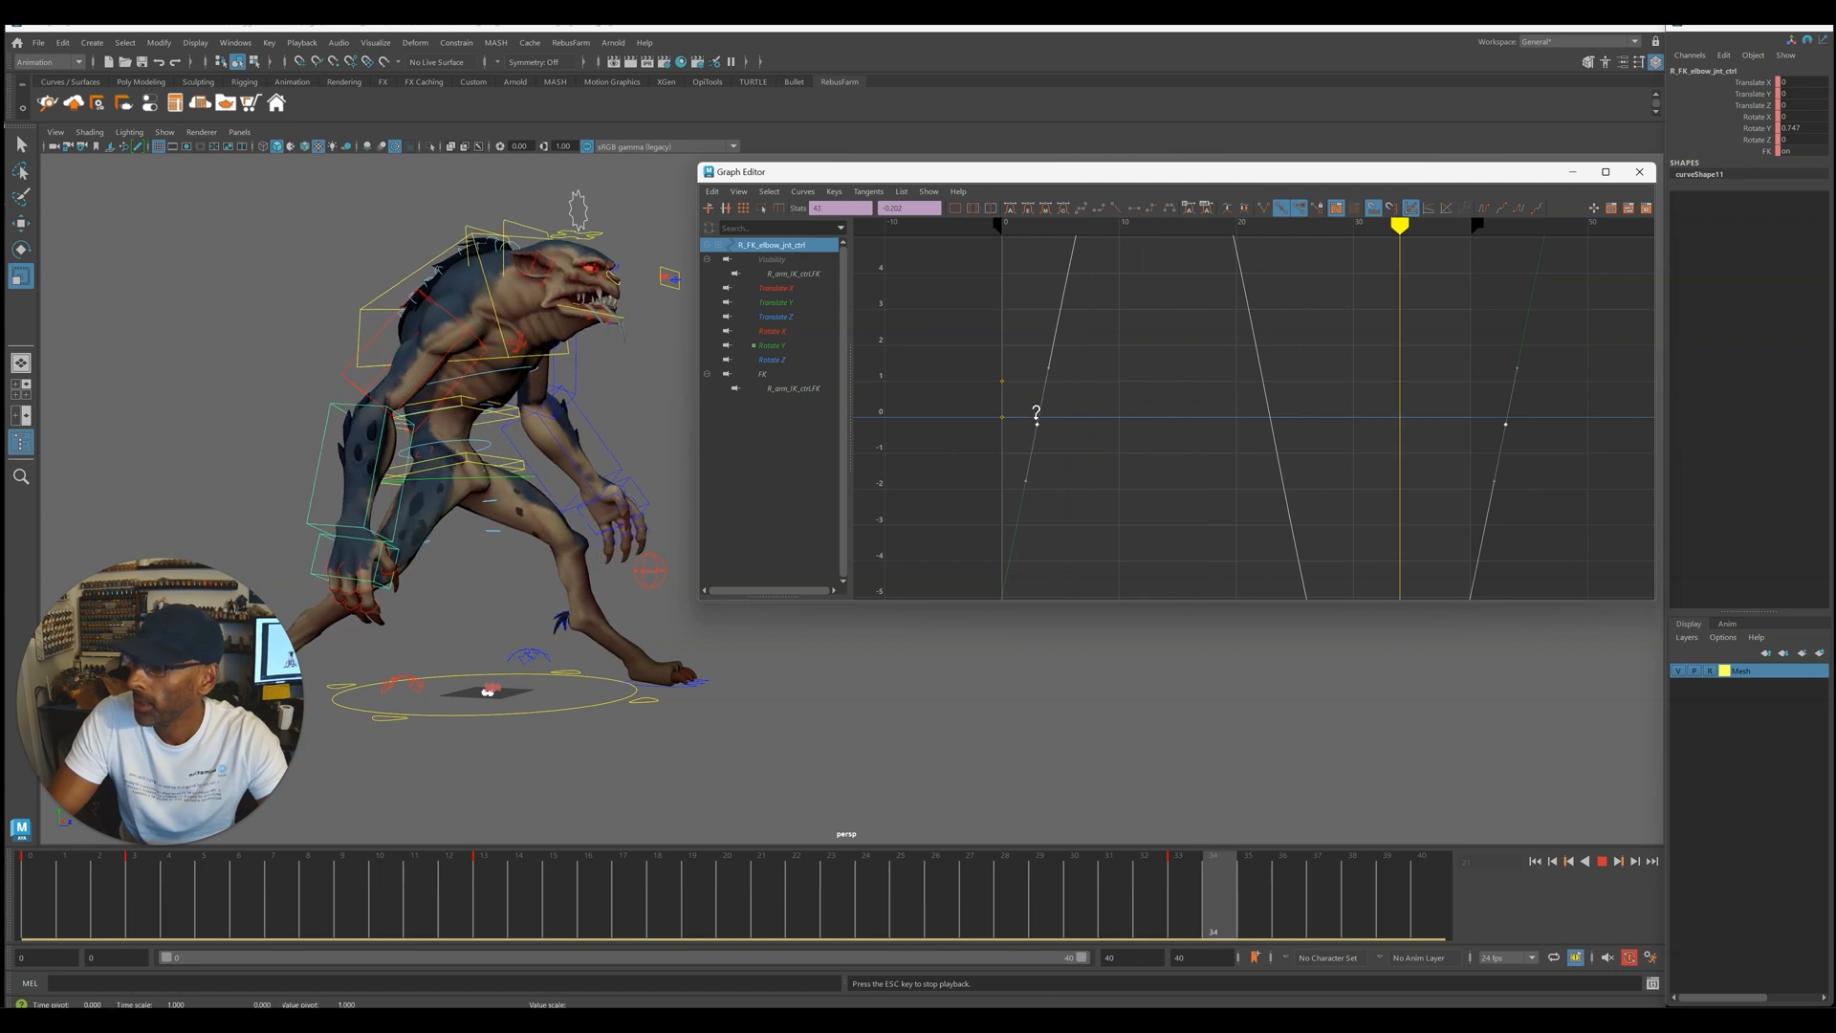
pyautogui.press('Escape')
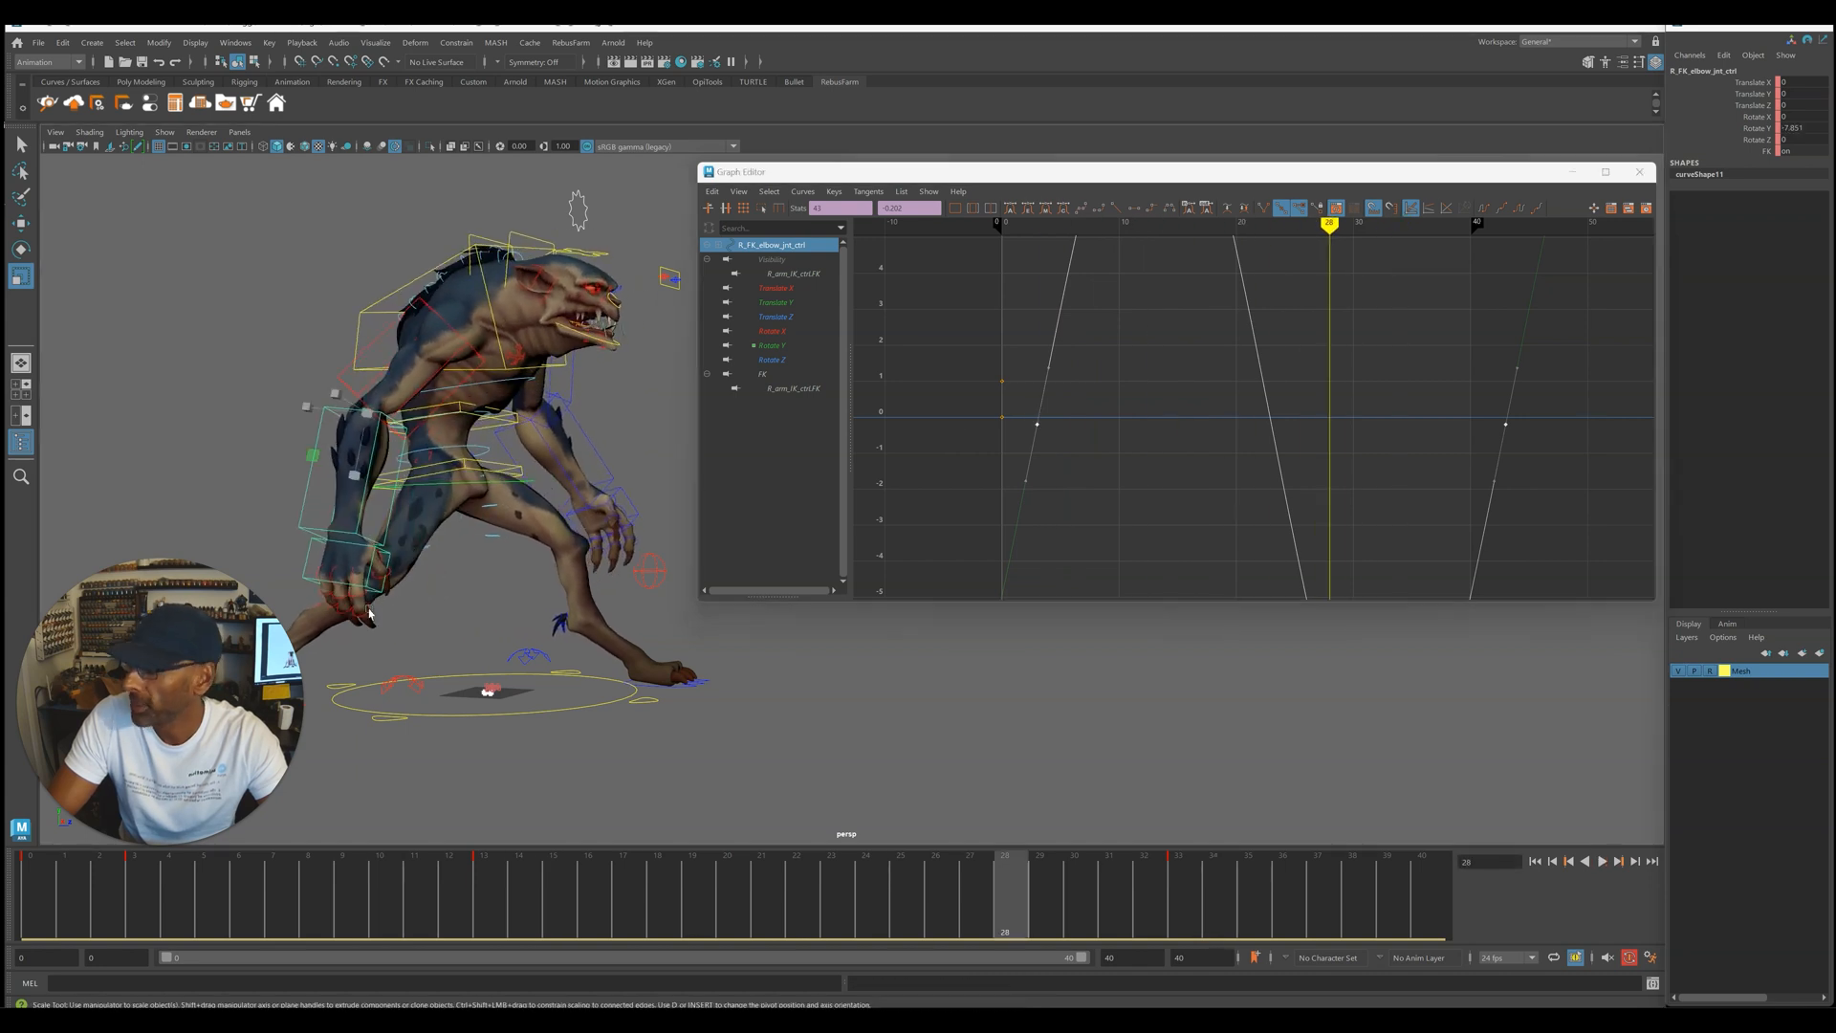
# - Scale the right wrist's Rotate Y key values up to peaks of about 12 and -13 during playback
pyautogui.click(310, 582)
pyautogui.hotkey('alt', 'v')
pyautogui.press('f')
pyautogui.moveTo(1052, 308); pyautogui.dragTo(1493, 537)
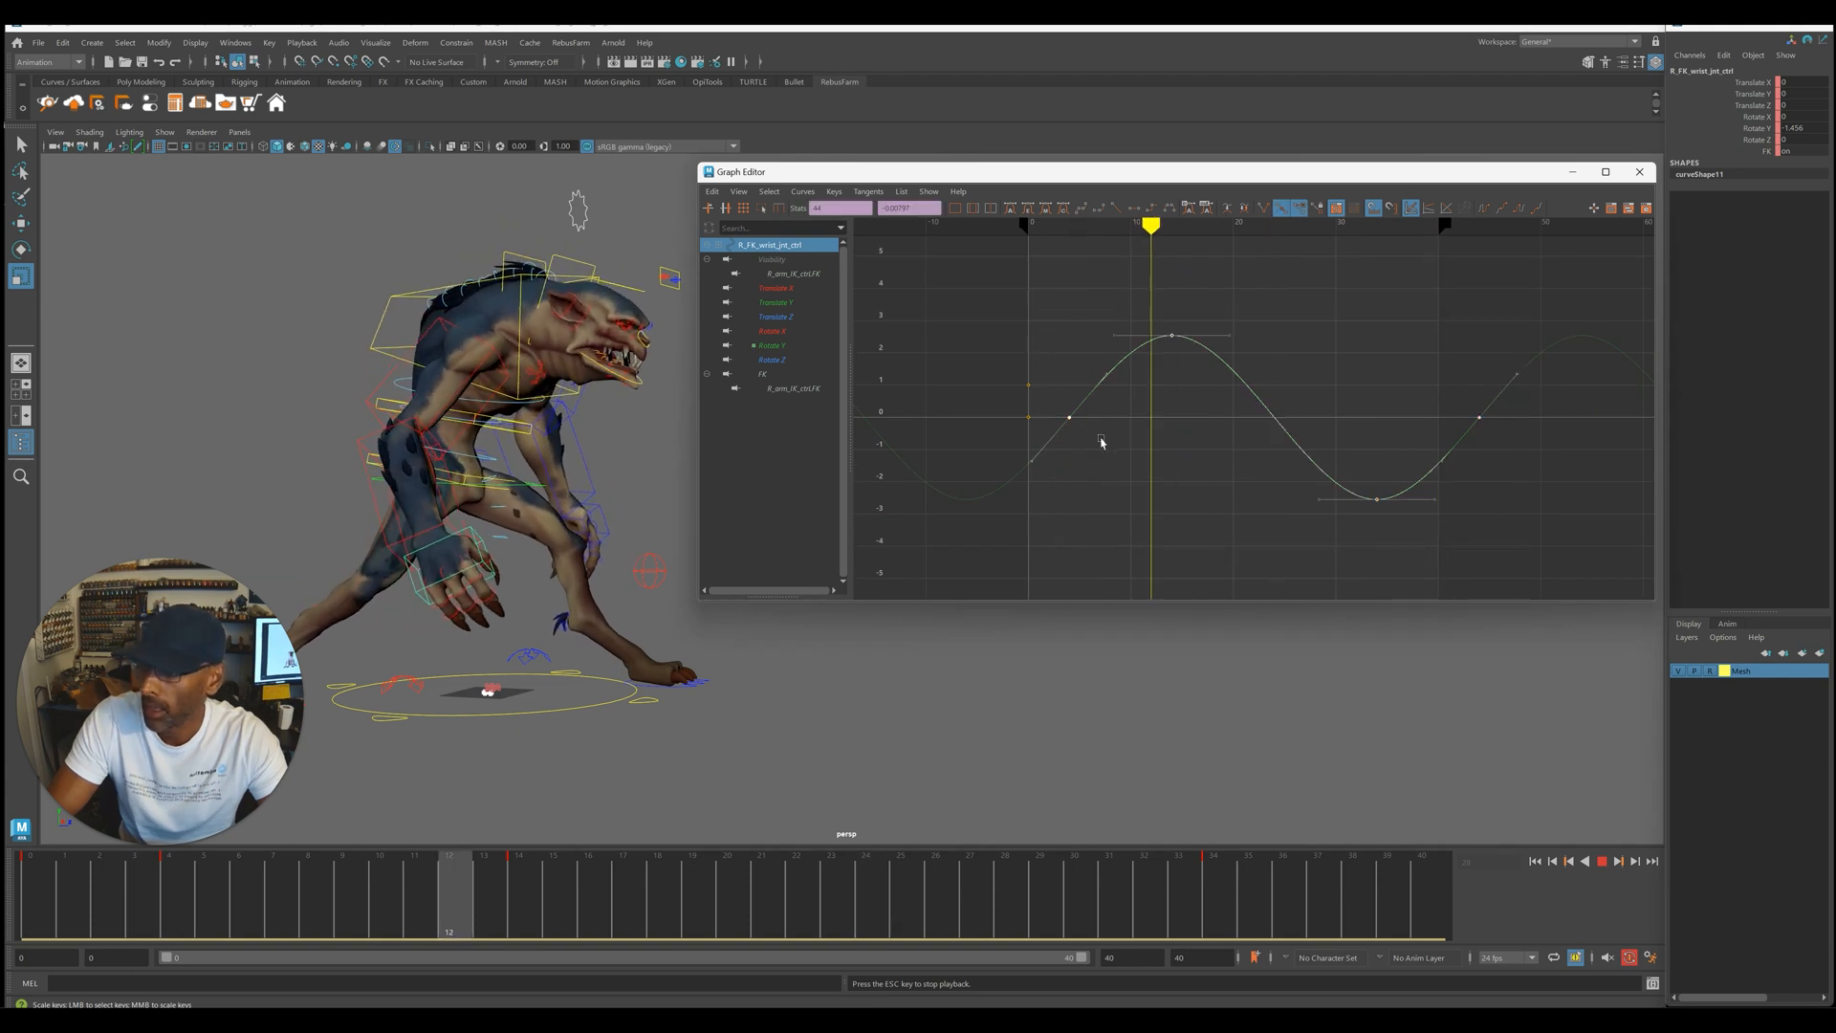
pyautogui.moveTo(1066, 418); pyautogui.dragTo(1063, 391, button='middle')
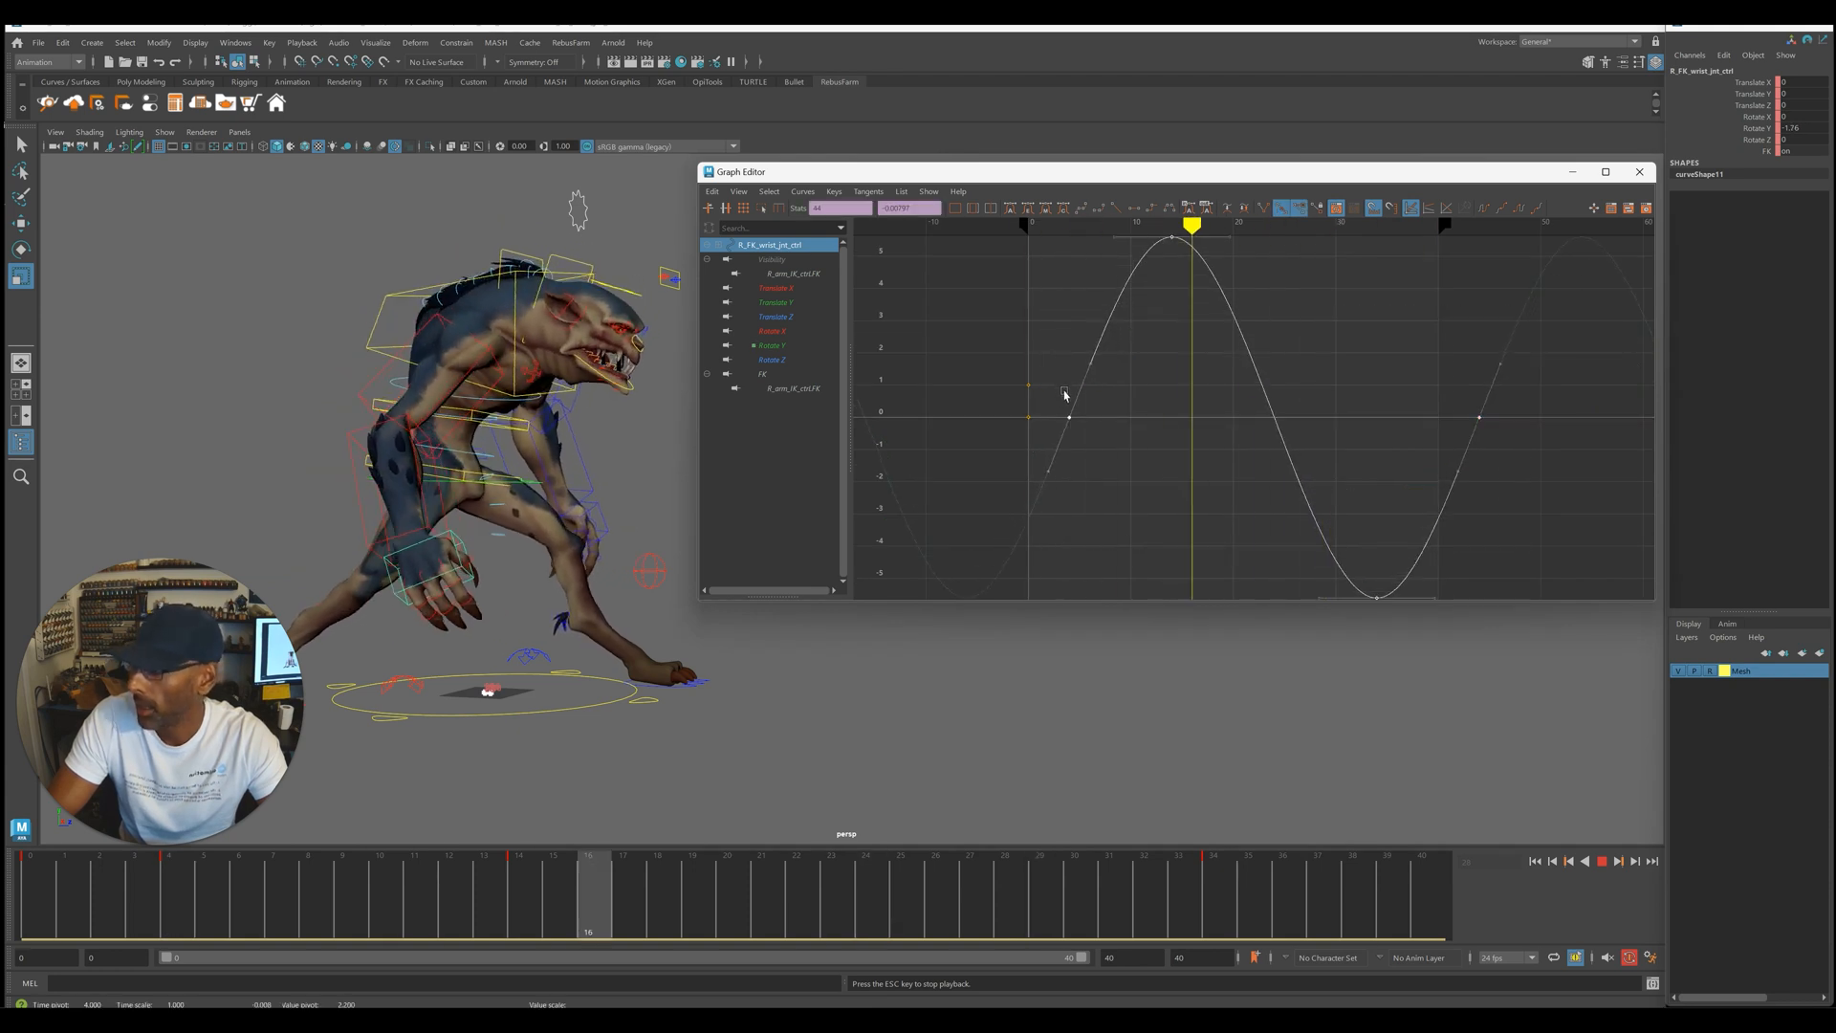
pyautogui.moveTo(1075, 415); pyautogui.dragTo(1082, 389, button='middle')
pyautogui.press('q')
pyautogui.keyDown('alt'); pyautogui.moveTo(1329, 382); pyautogui.dragTo(1168, 415, button='right'); pyautogui.keyUp('alt')
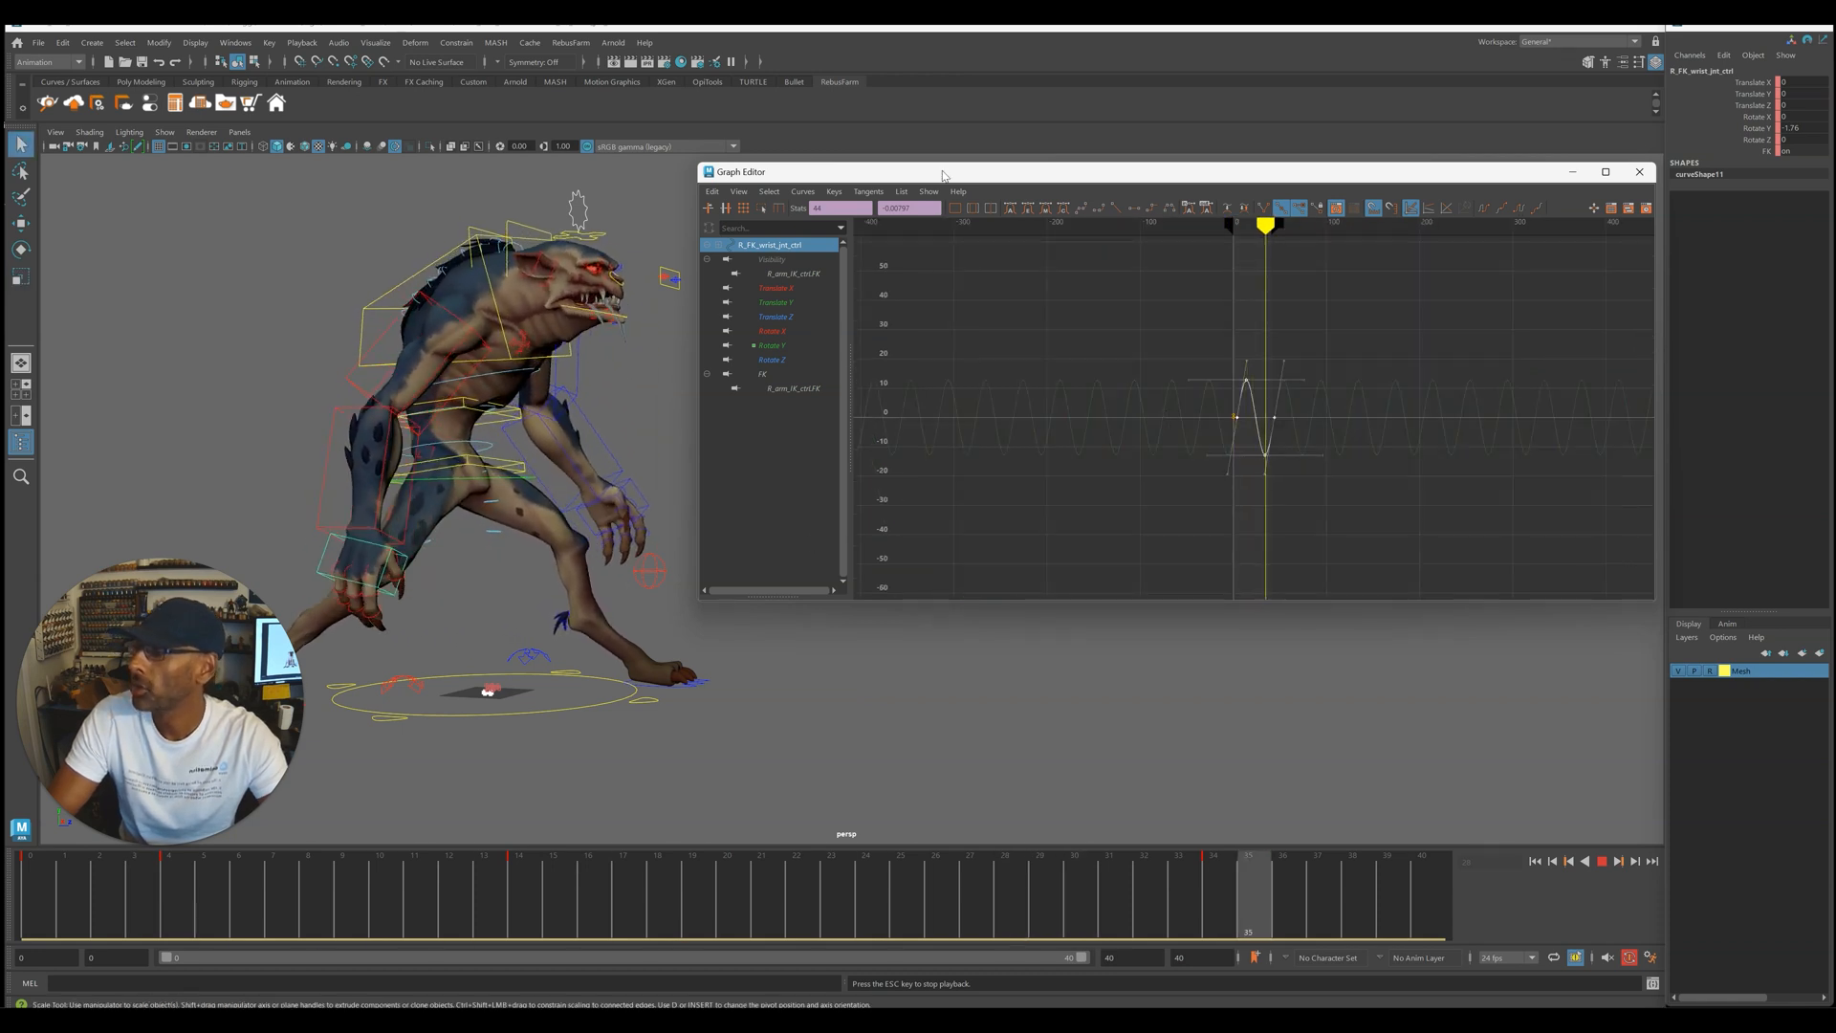
# - Isolate the right FK shoulder control's Rotate Y curve in the Graph Editor while the cycle plays
pyautogui.moveTo(894, 172); pyautogui.dragTo(952, 178)
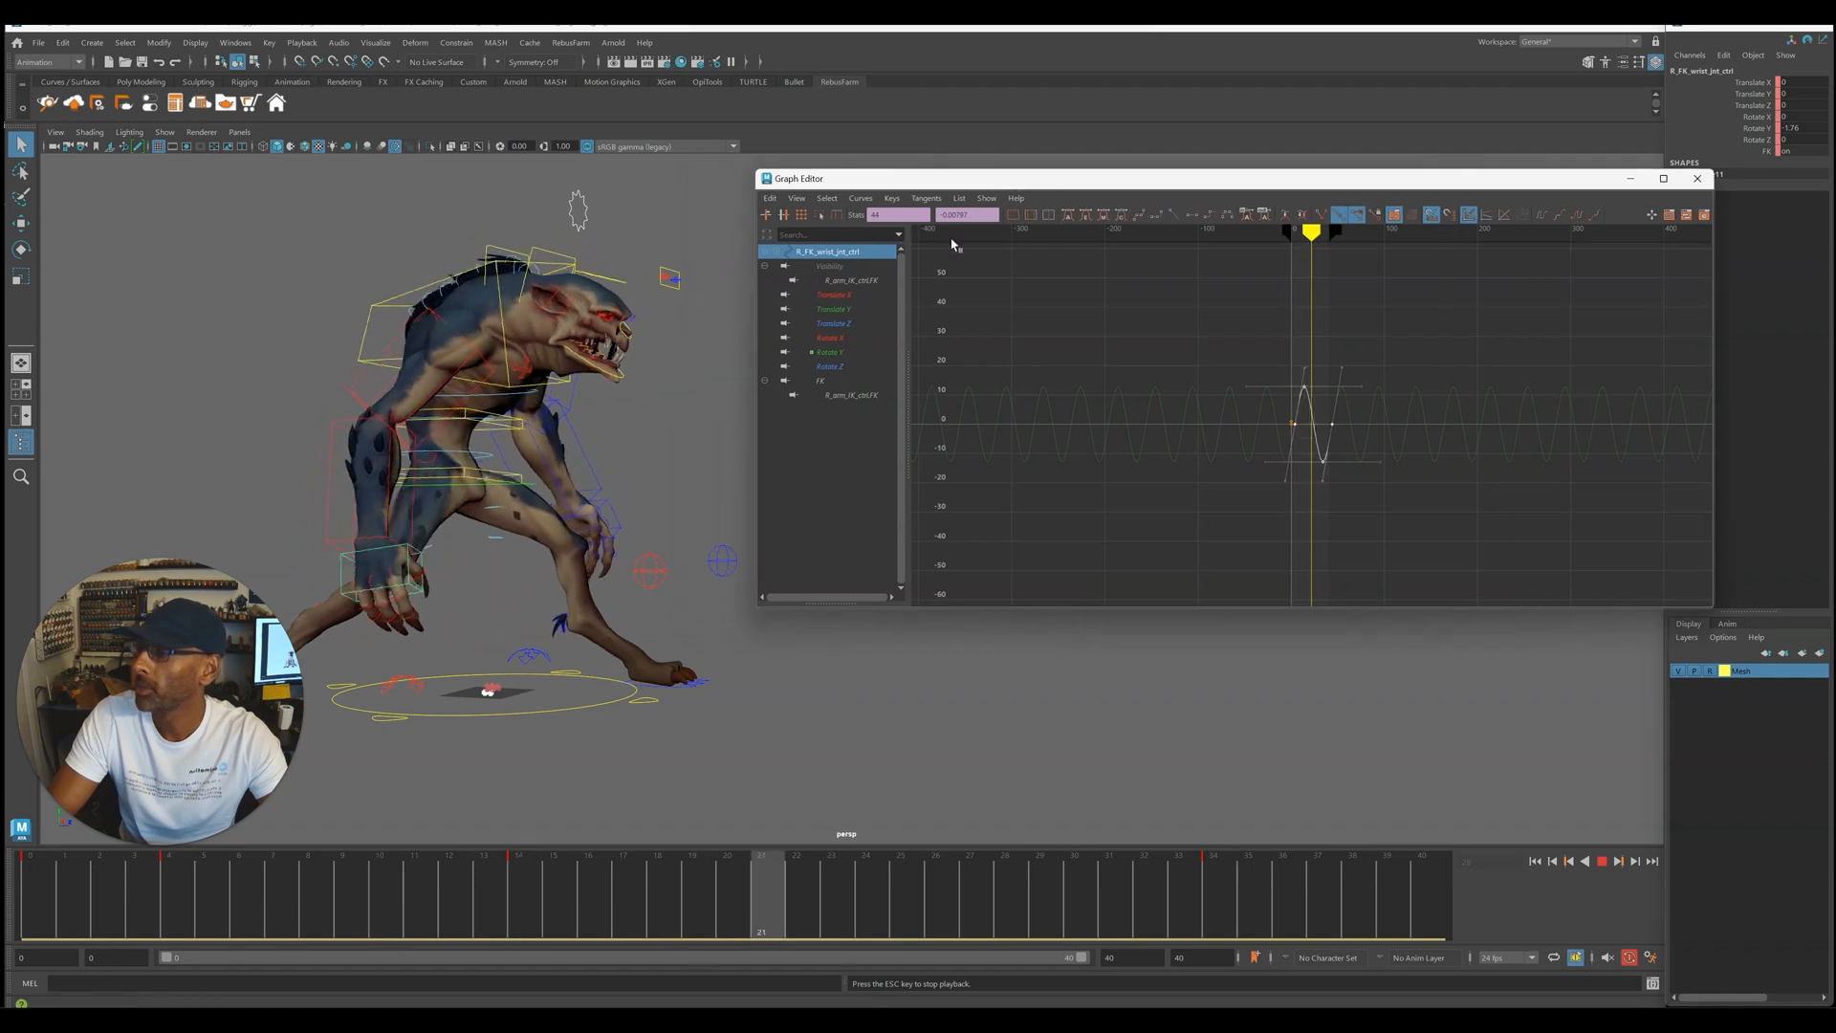
pyautogui.press('Escape')
pyautogui.click(399, 408)
pyautogui.click(399, 408)
pyautogui.hotkey('alt', 'v')
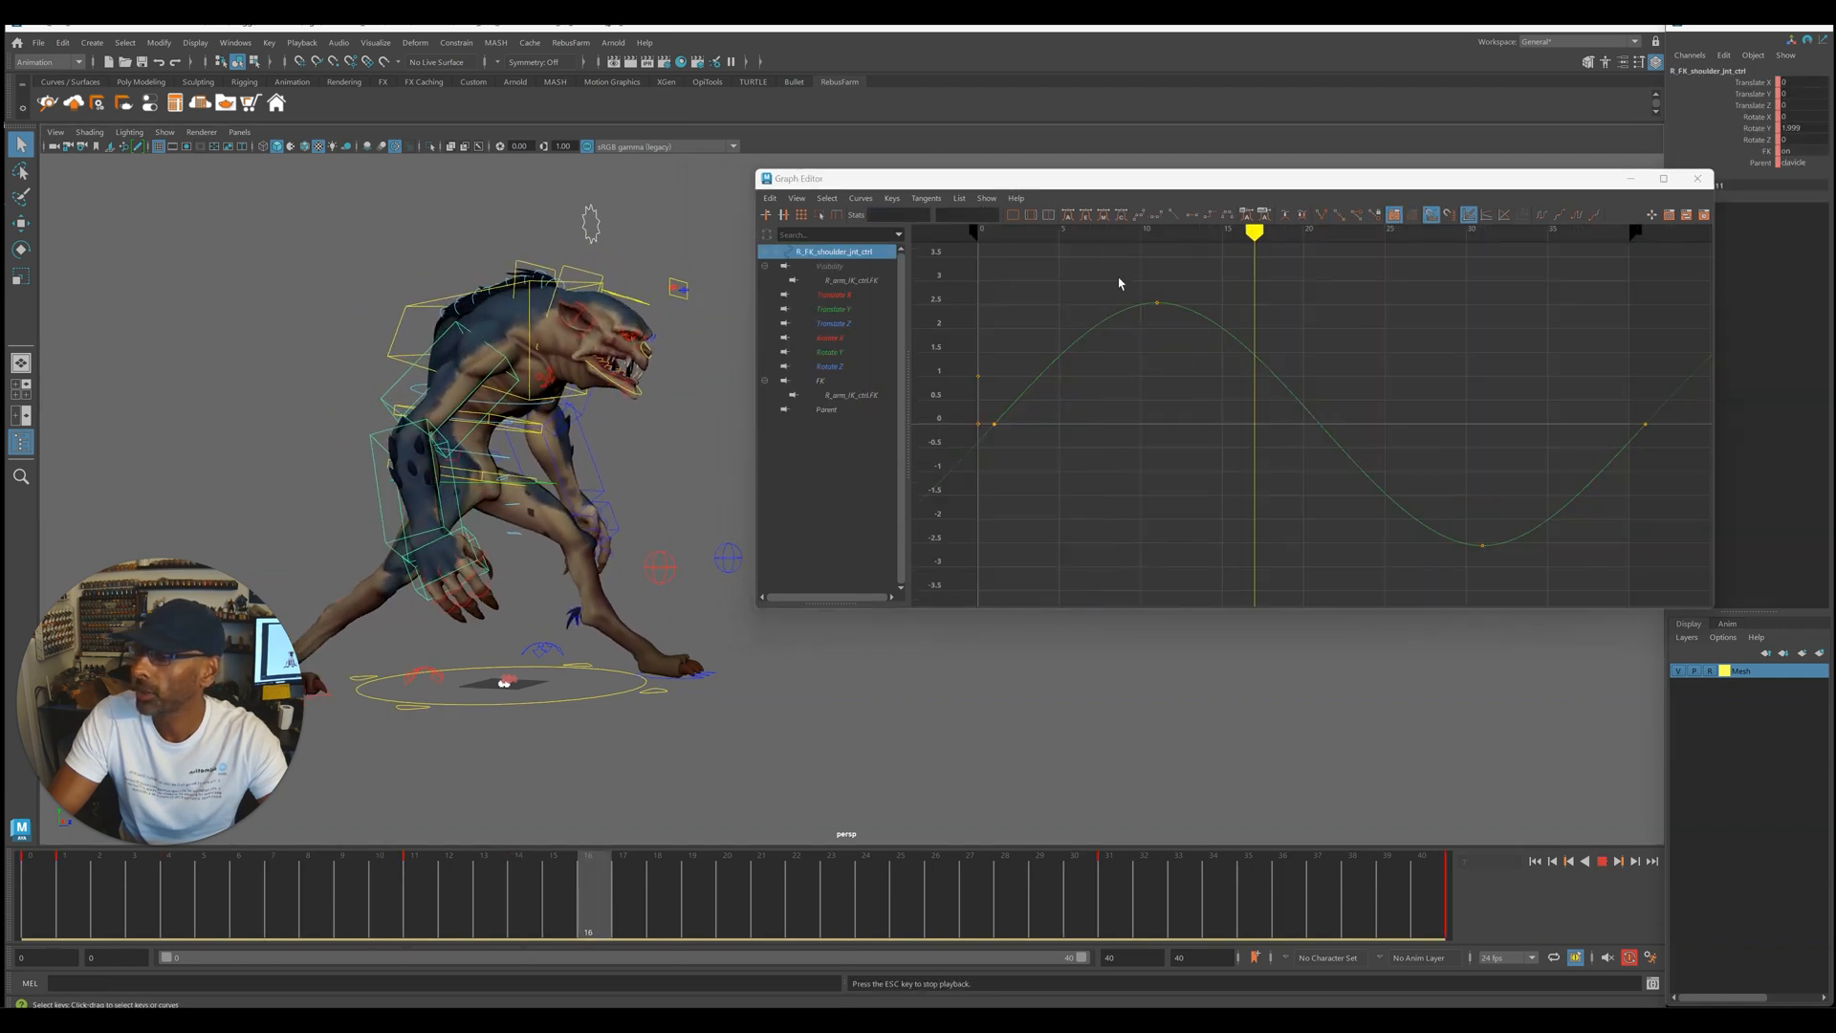
pyautogui.click(828, 352)
pyautogui.press('w')
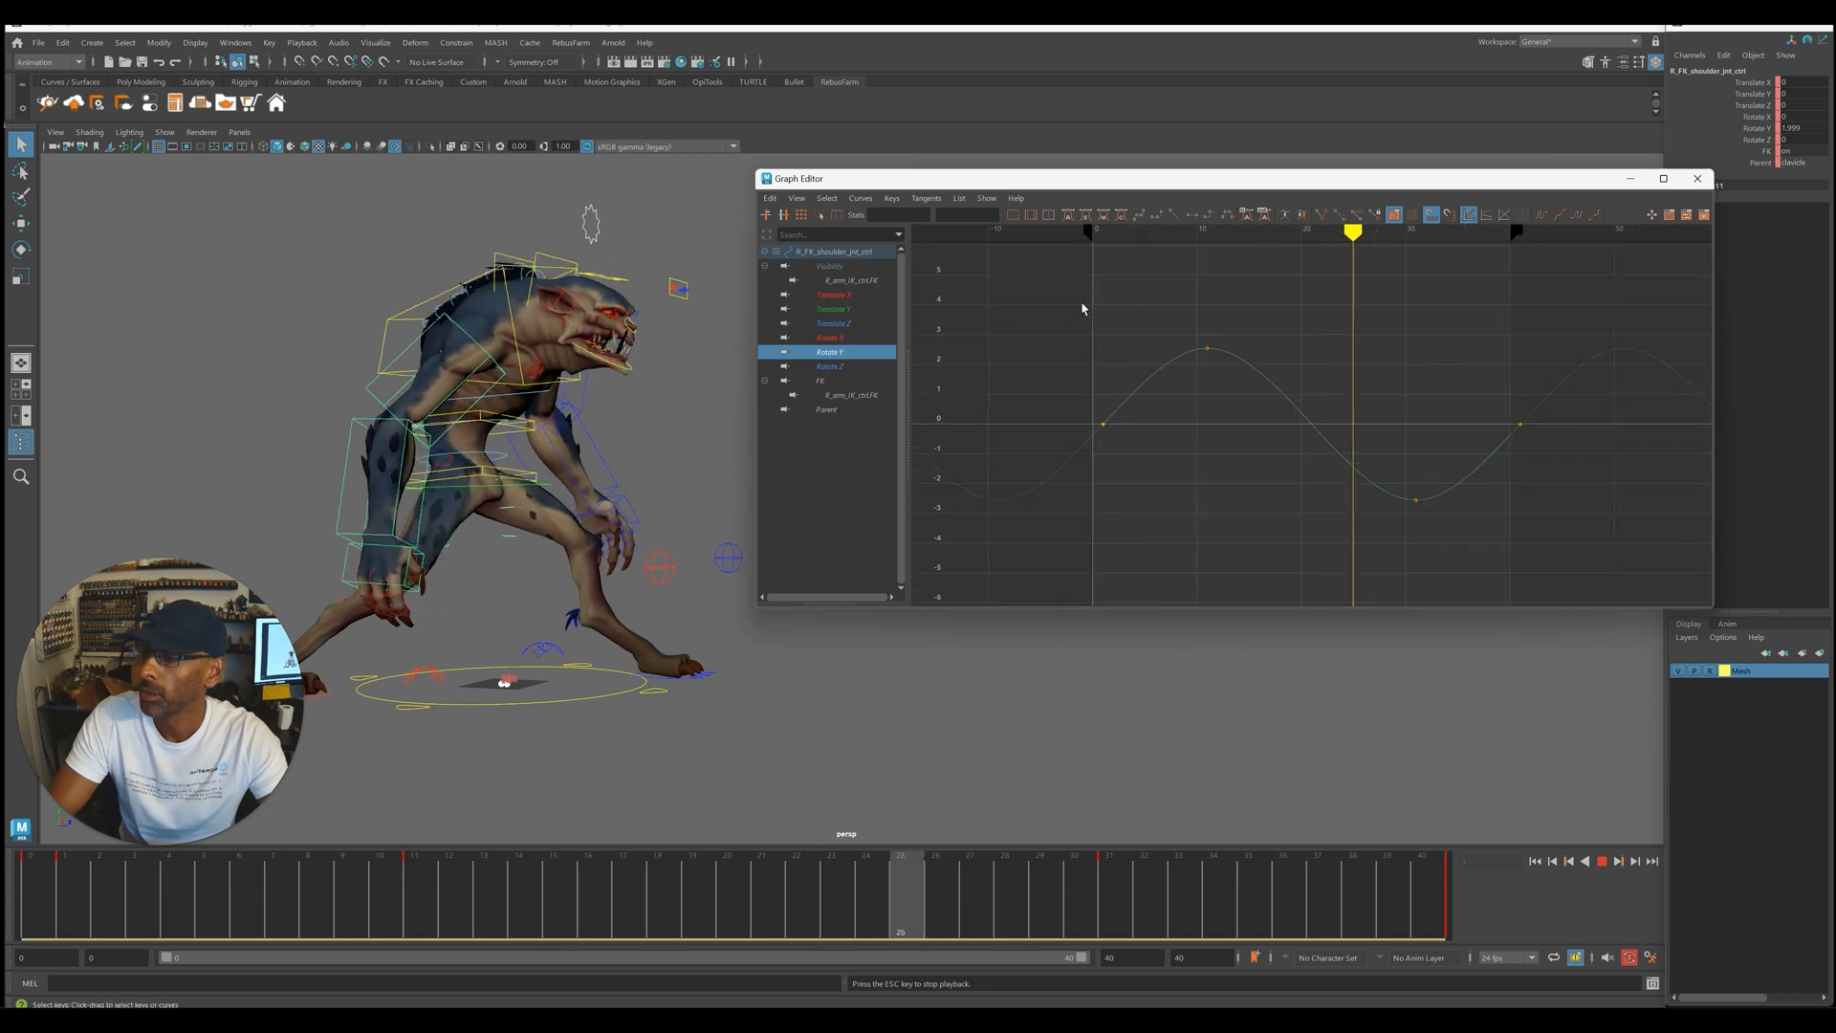
pyautogui.press('f')
pyautogui.hotkey('ctrl', 'z')
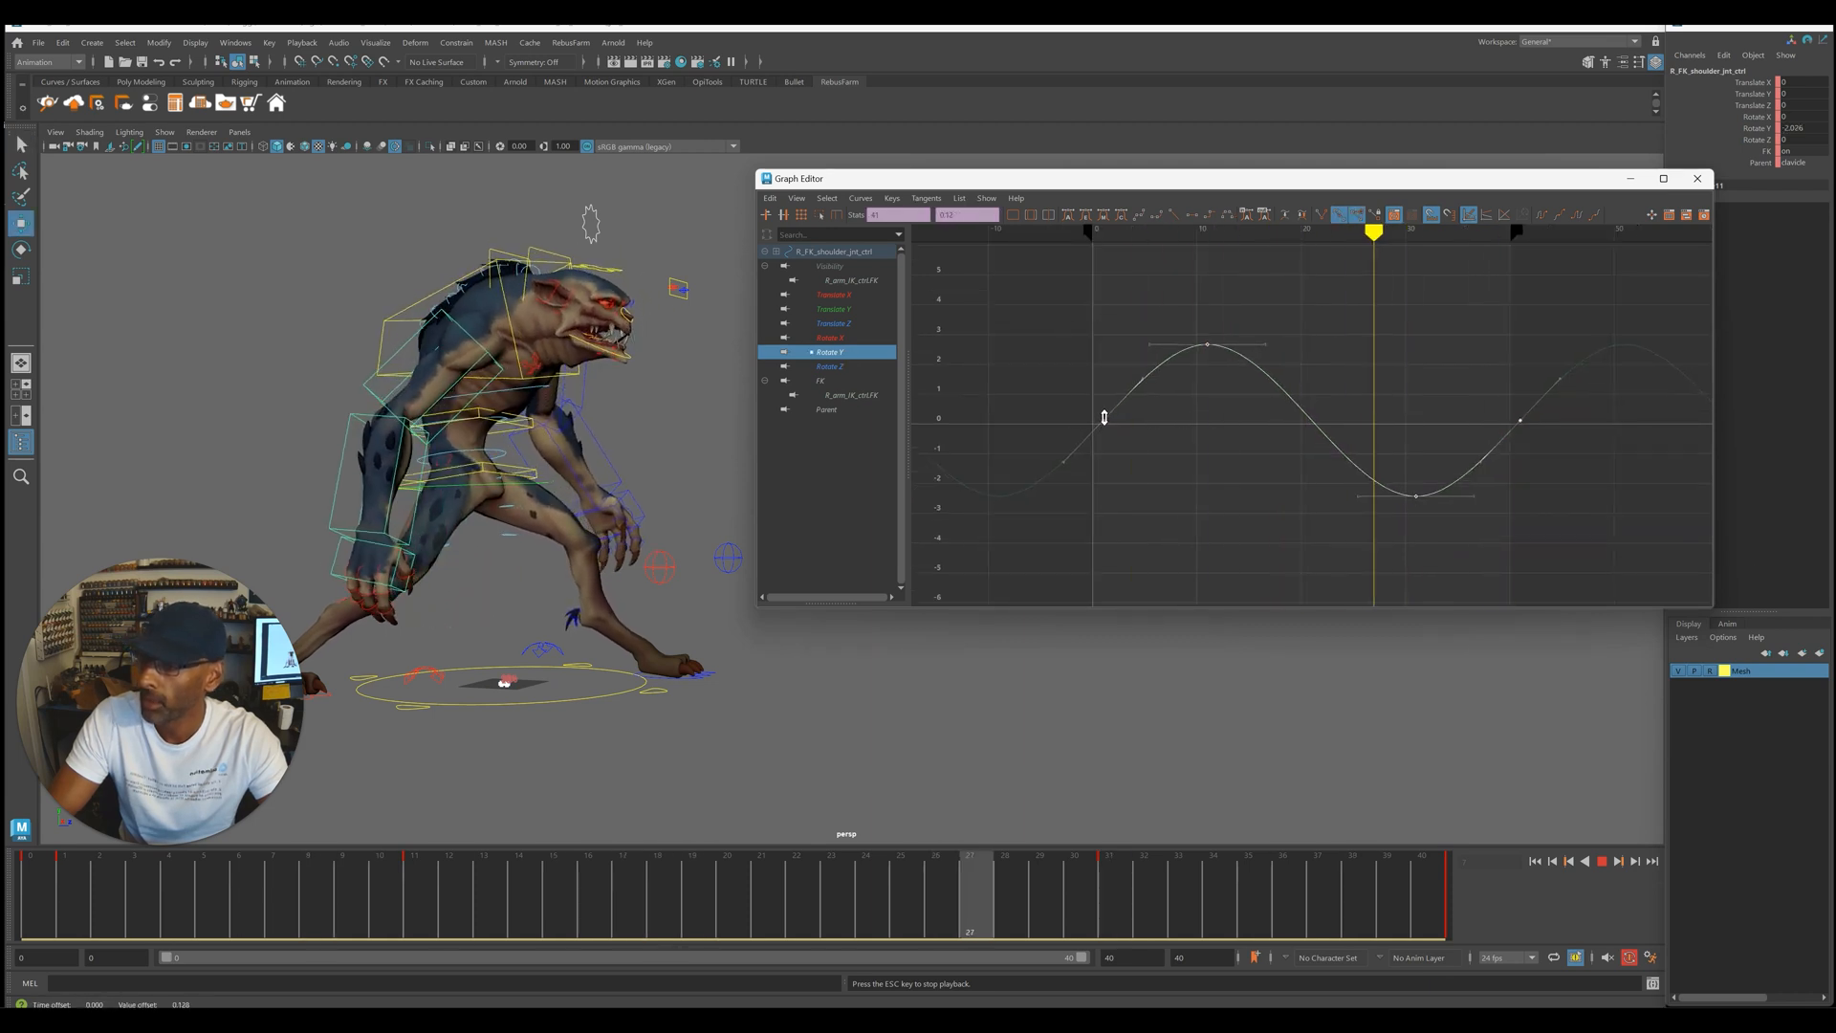
# - Scale all of the right shoulder's Rotate Y key values up by about 2.6 during playback
pyautogui.press('f')
pyautogui.press('r')
pyautogui.moveTo(971, 281); pyautogui.dragTo(1707, 564)
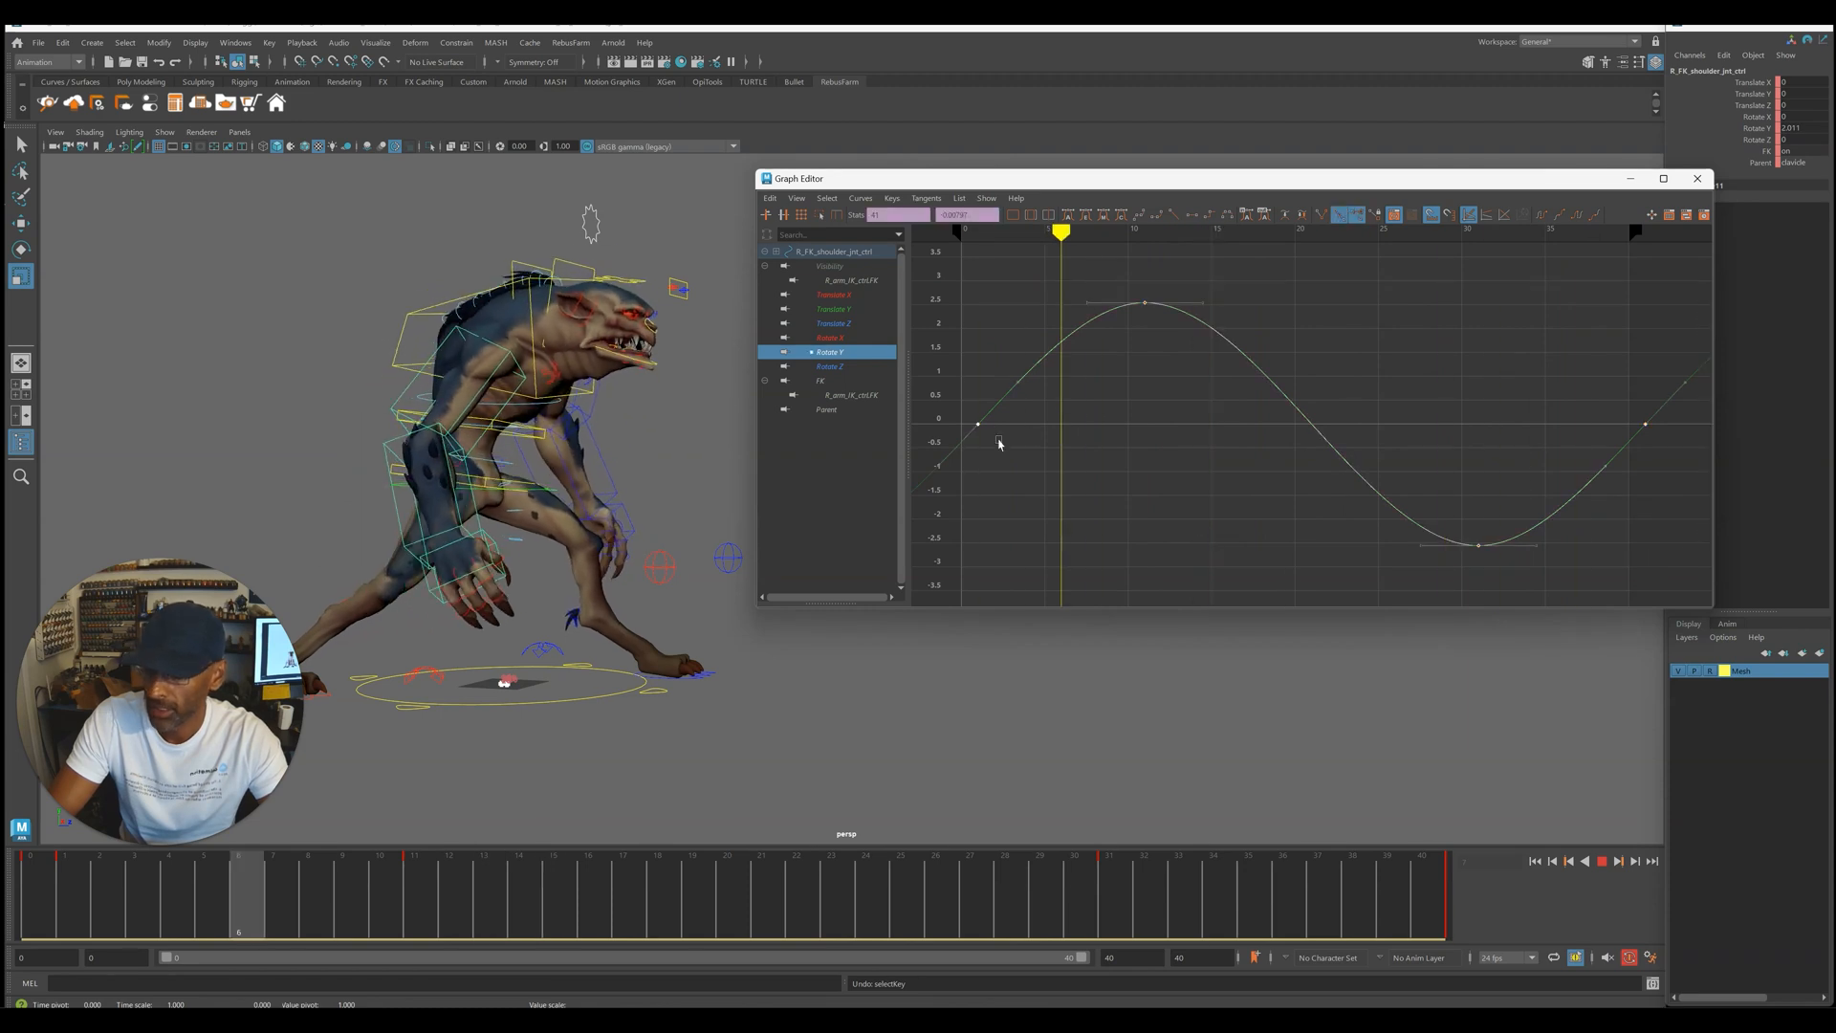
pyautogui.keyDown('shift'); pyautogui.moveTo(978, 424); pyautogui.dragTo(979, 418, button='middle'); pyautogui.keyUp('shift')
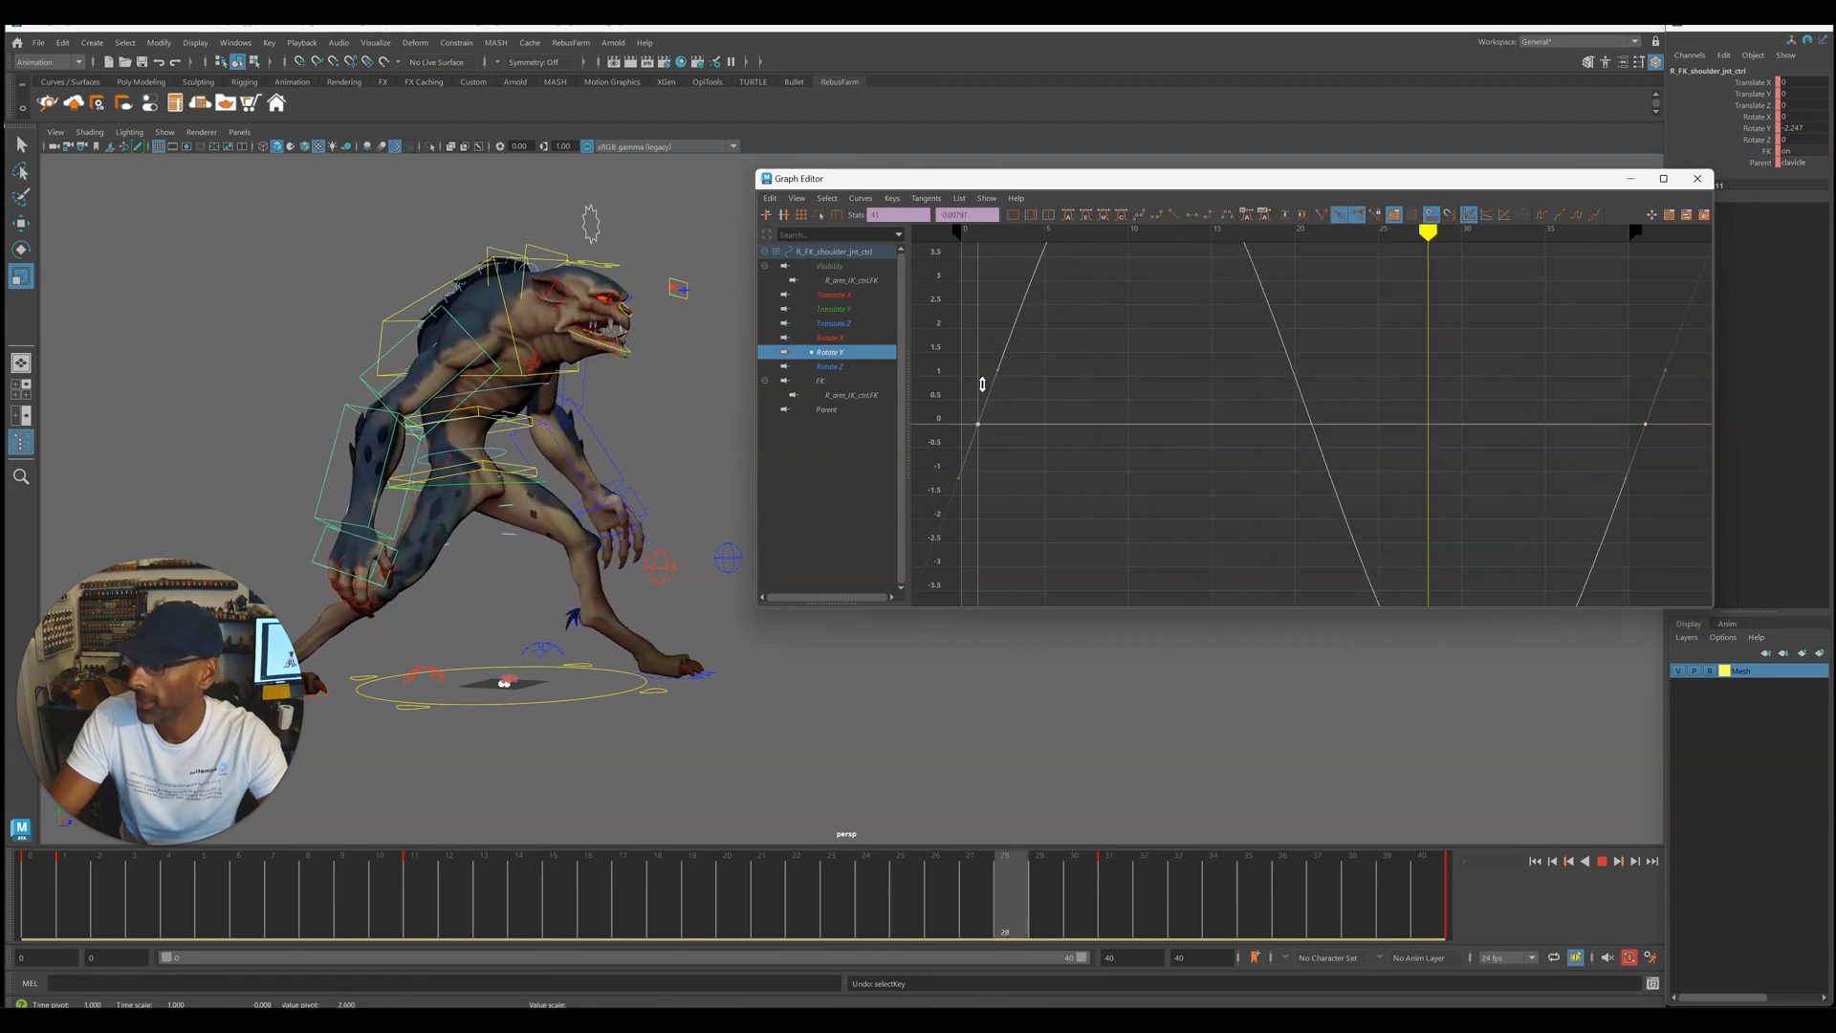
pyautogui.press('a')
pyautogui.keyDown('alt'); pyautogui.moveTo(694, 532); pyautogui.dragTo(701, 332, button='right'); pyautogui.keyUp('alt')
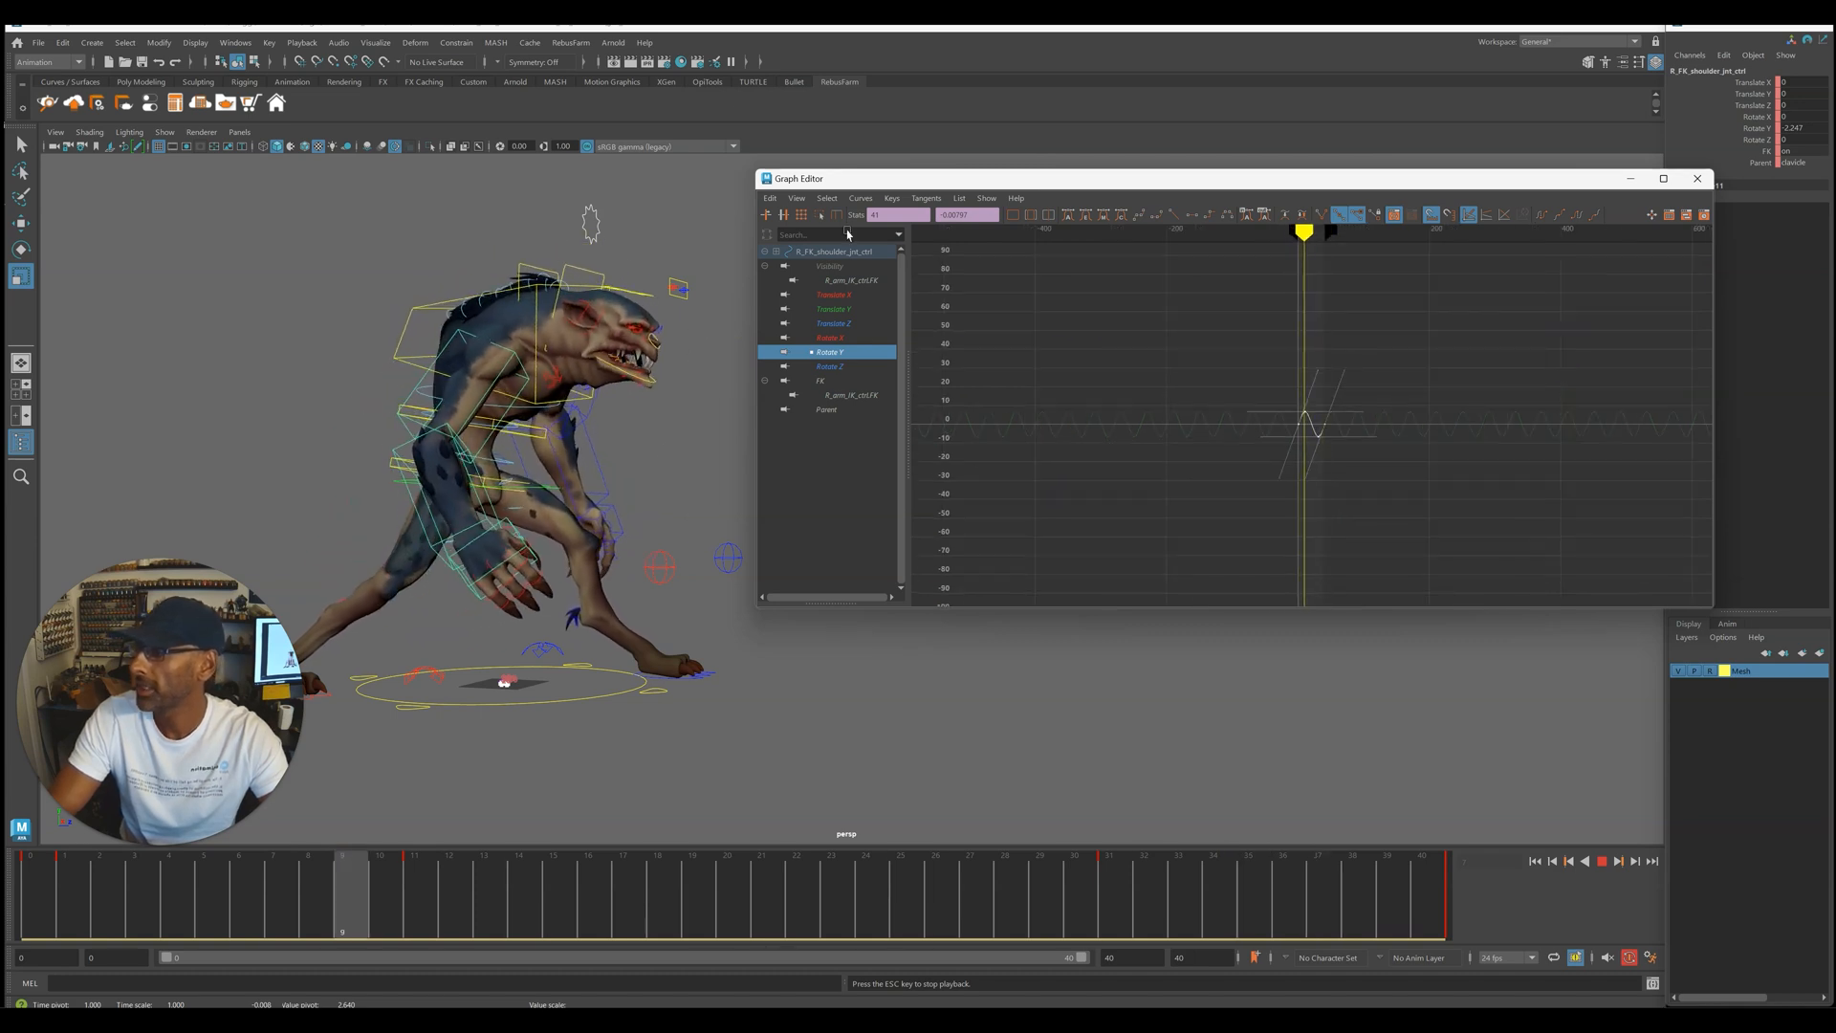
# - Rescale the right clavicle's Rotate X key values to peaks of about 12 and -15 and play back the cycle
pyautogui.moveTo(885, 179); pyautogui.dragTo(932, 177)
pyautogui.press('Escape')
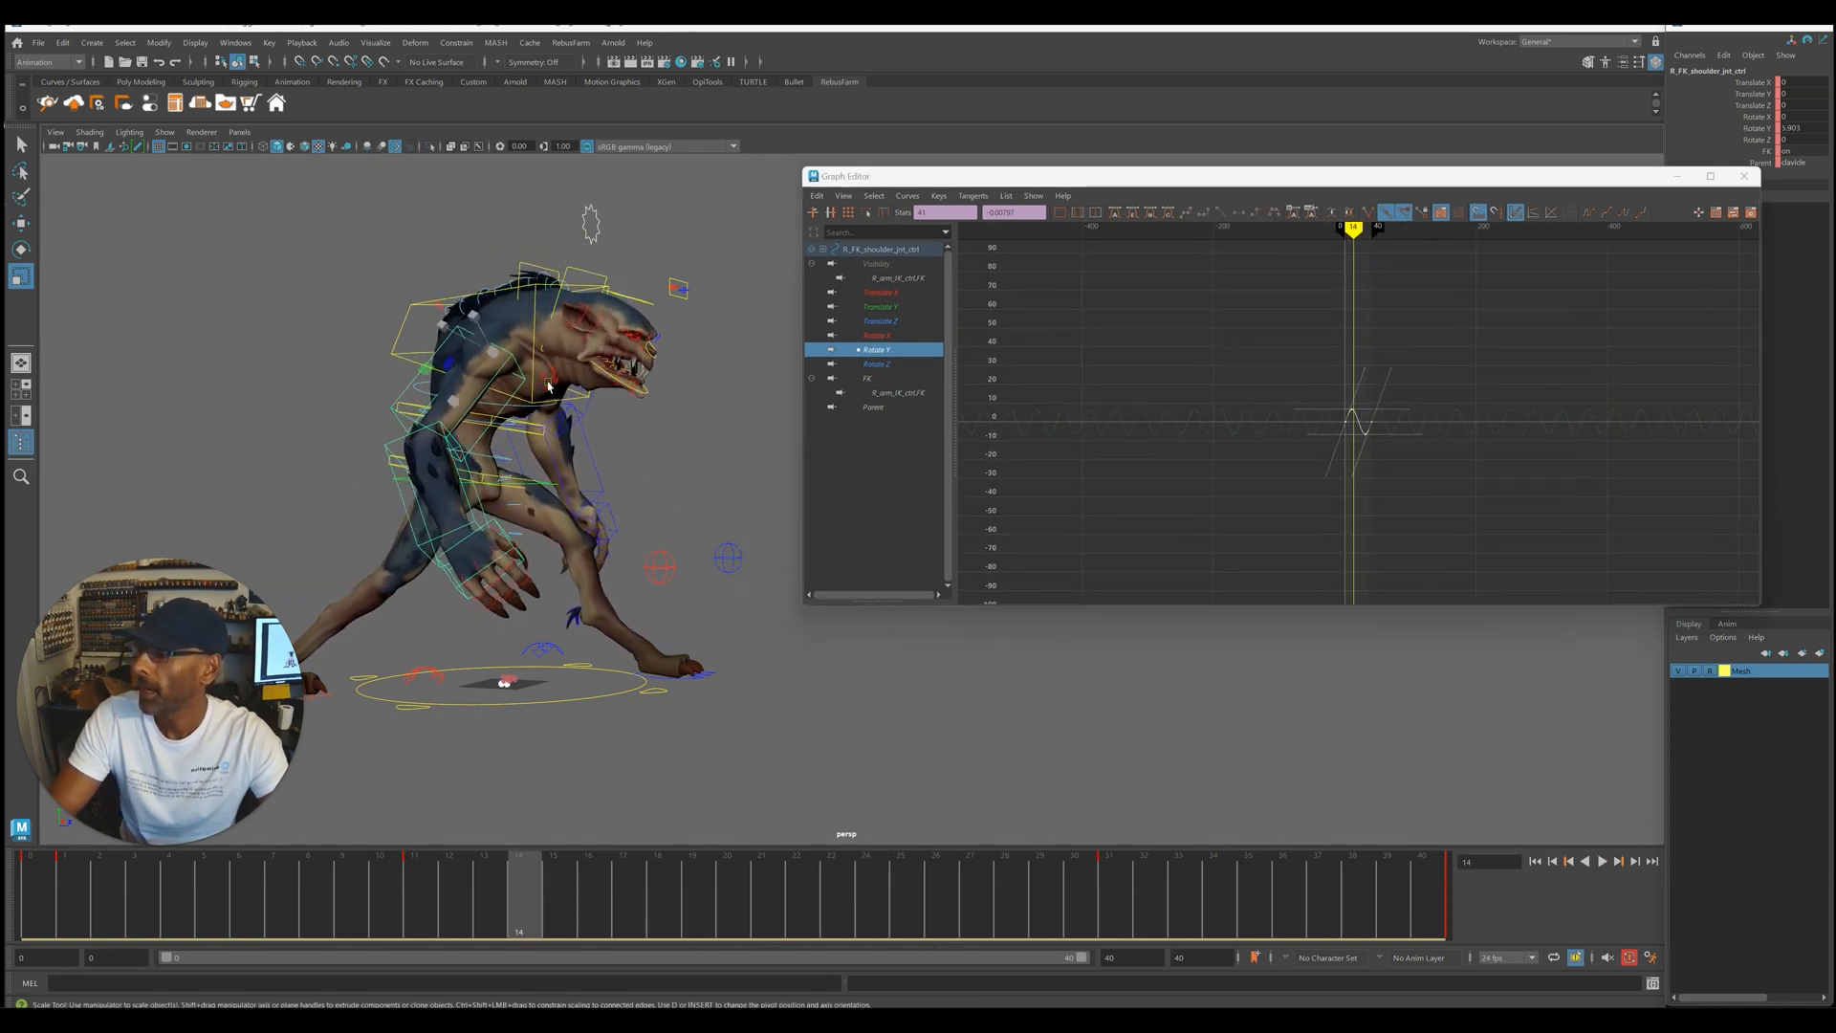
pyautogui.click(548, 386)
pyautogui.click(878, 263)
pyautogui.press('f')
pyautogui.moveTo(1658, 548); pyautogui.dragTo(1657, 548)
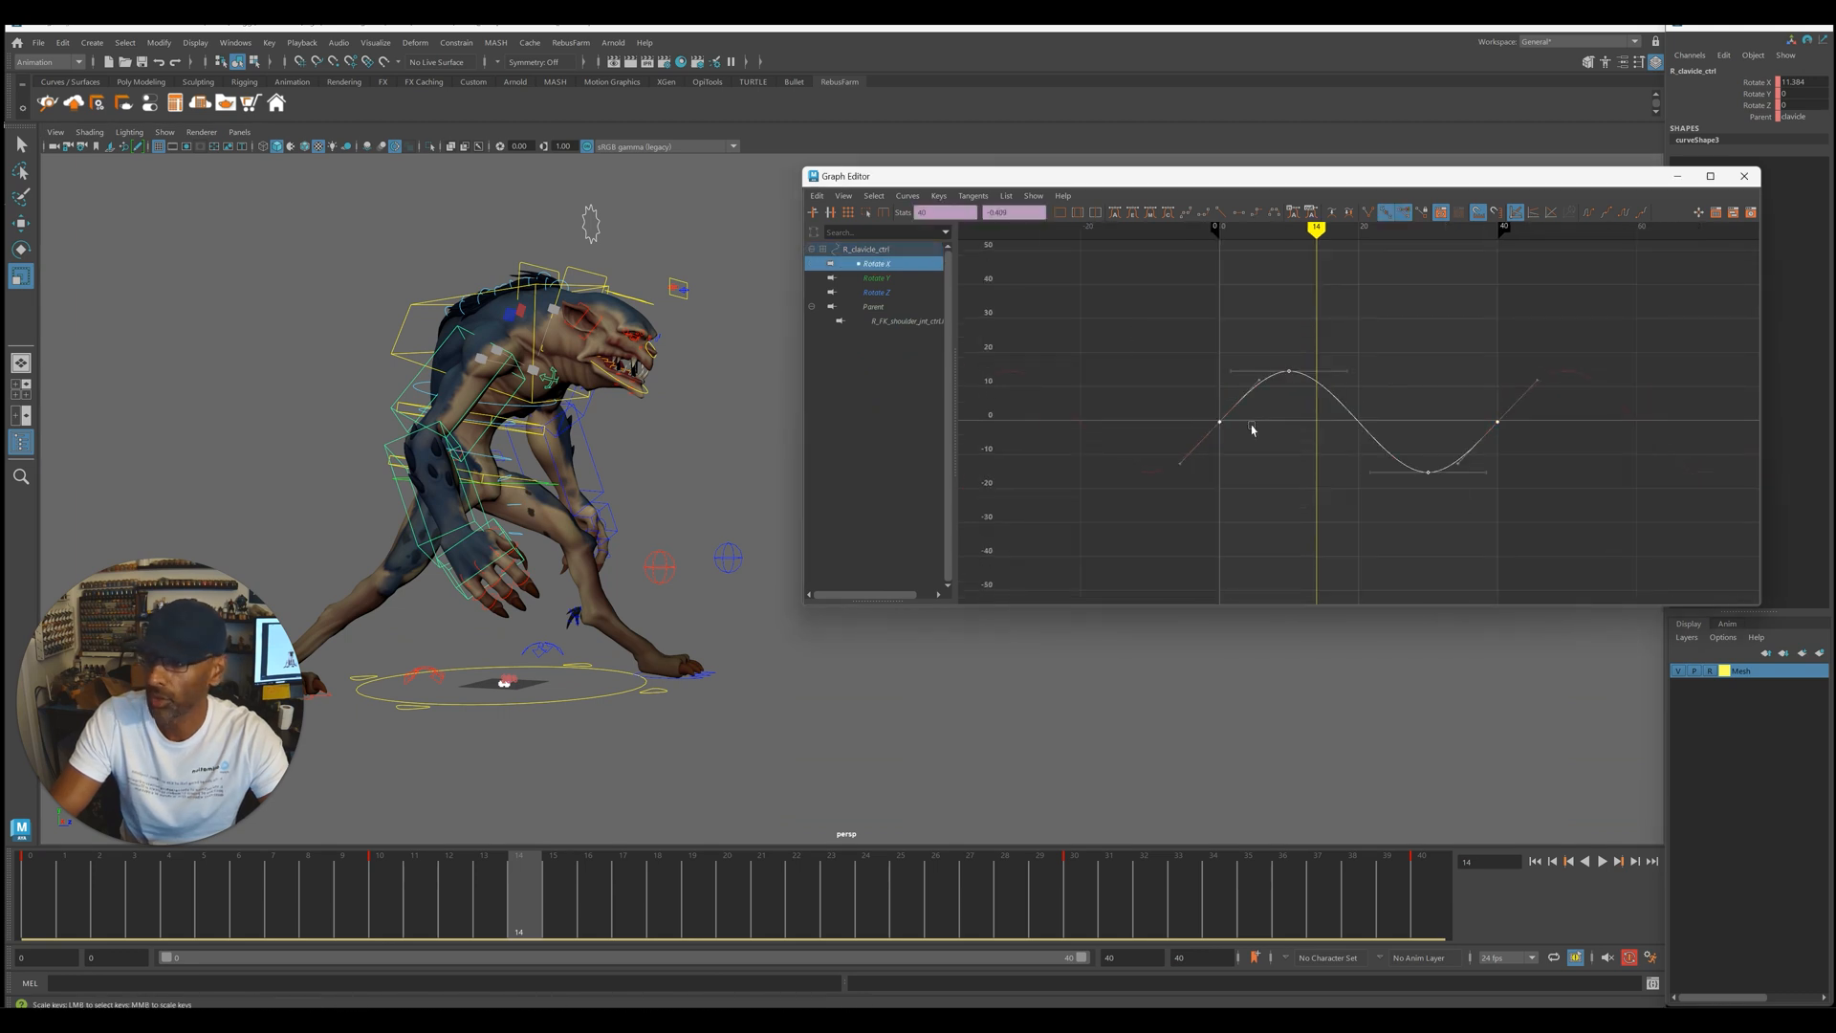
pyautogui.keyDown('shift'); pyautogui.moveTo(1222, 400); pyautogui.dragTo(1222, 394, button='middle'); pyautogui.keyUp('shift')
pyautogui.scroll(4, 1222, 398)
pyautogui.hotkey('alt', 'v')
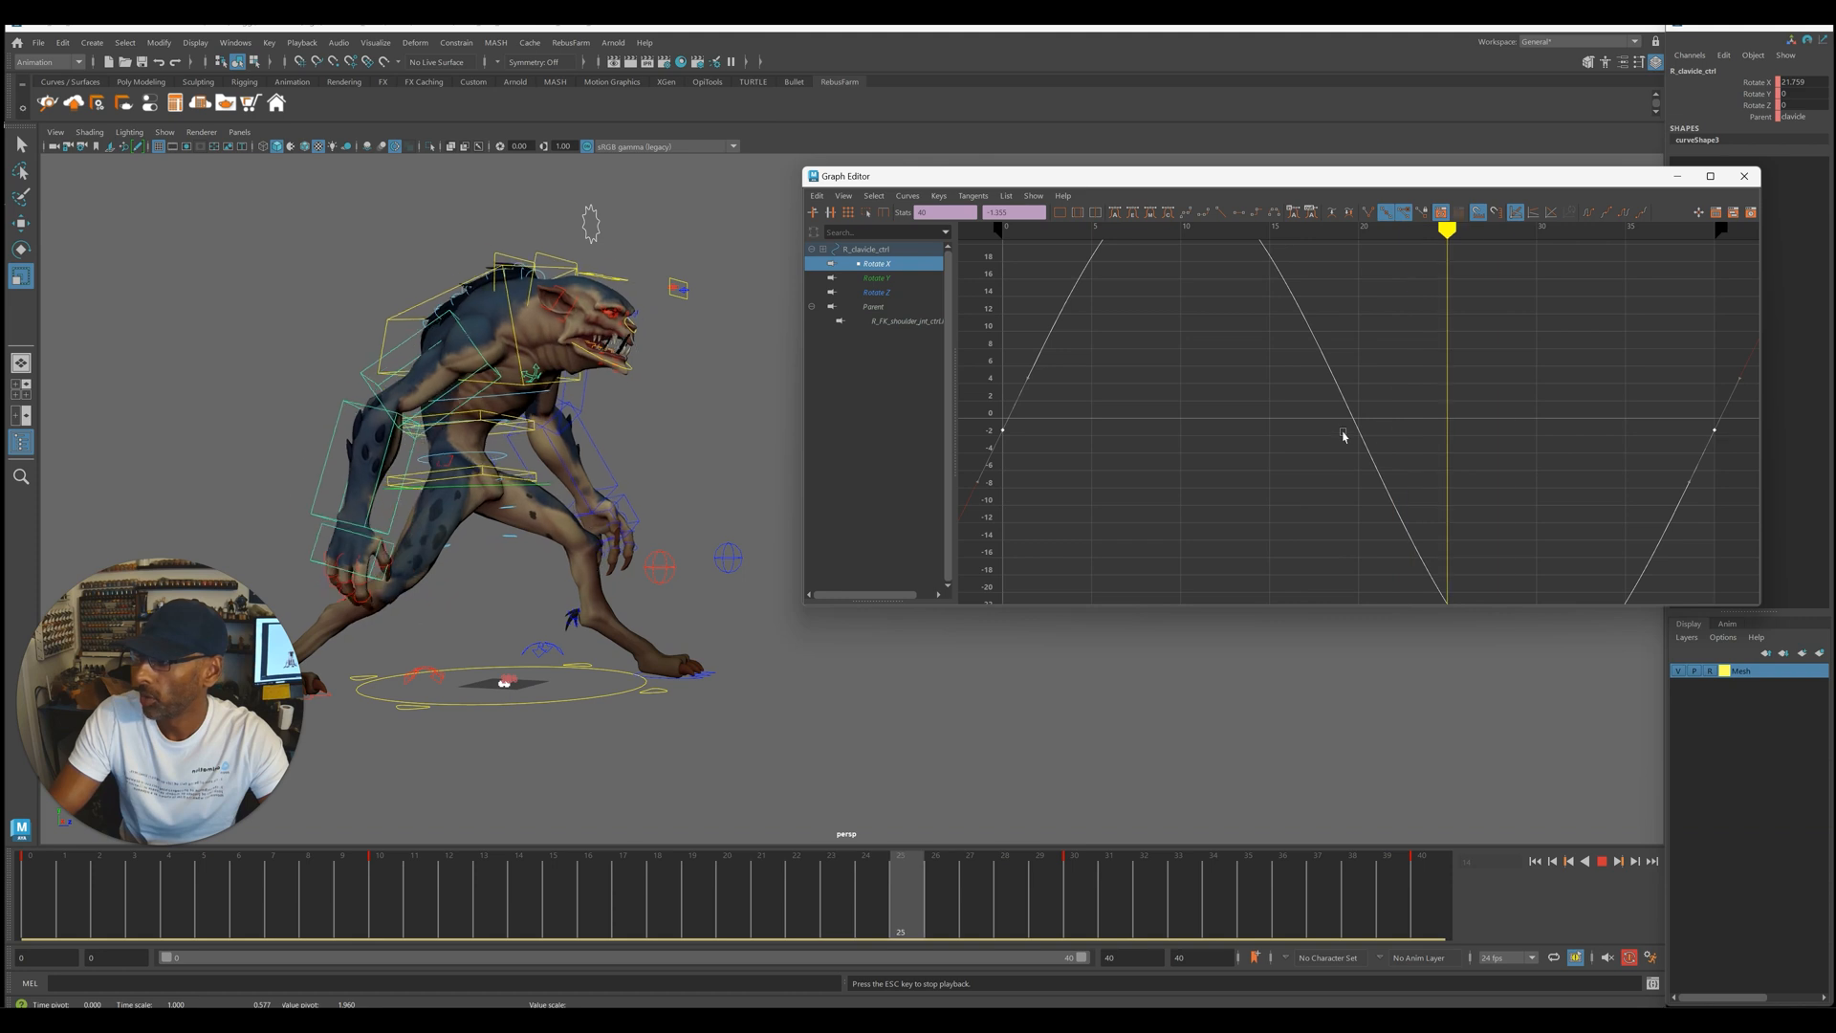
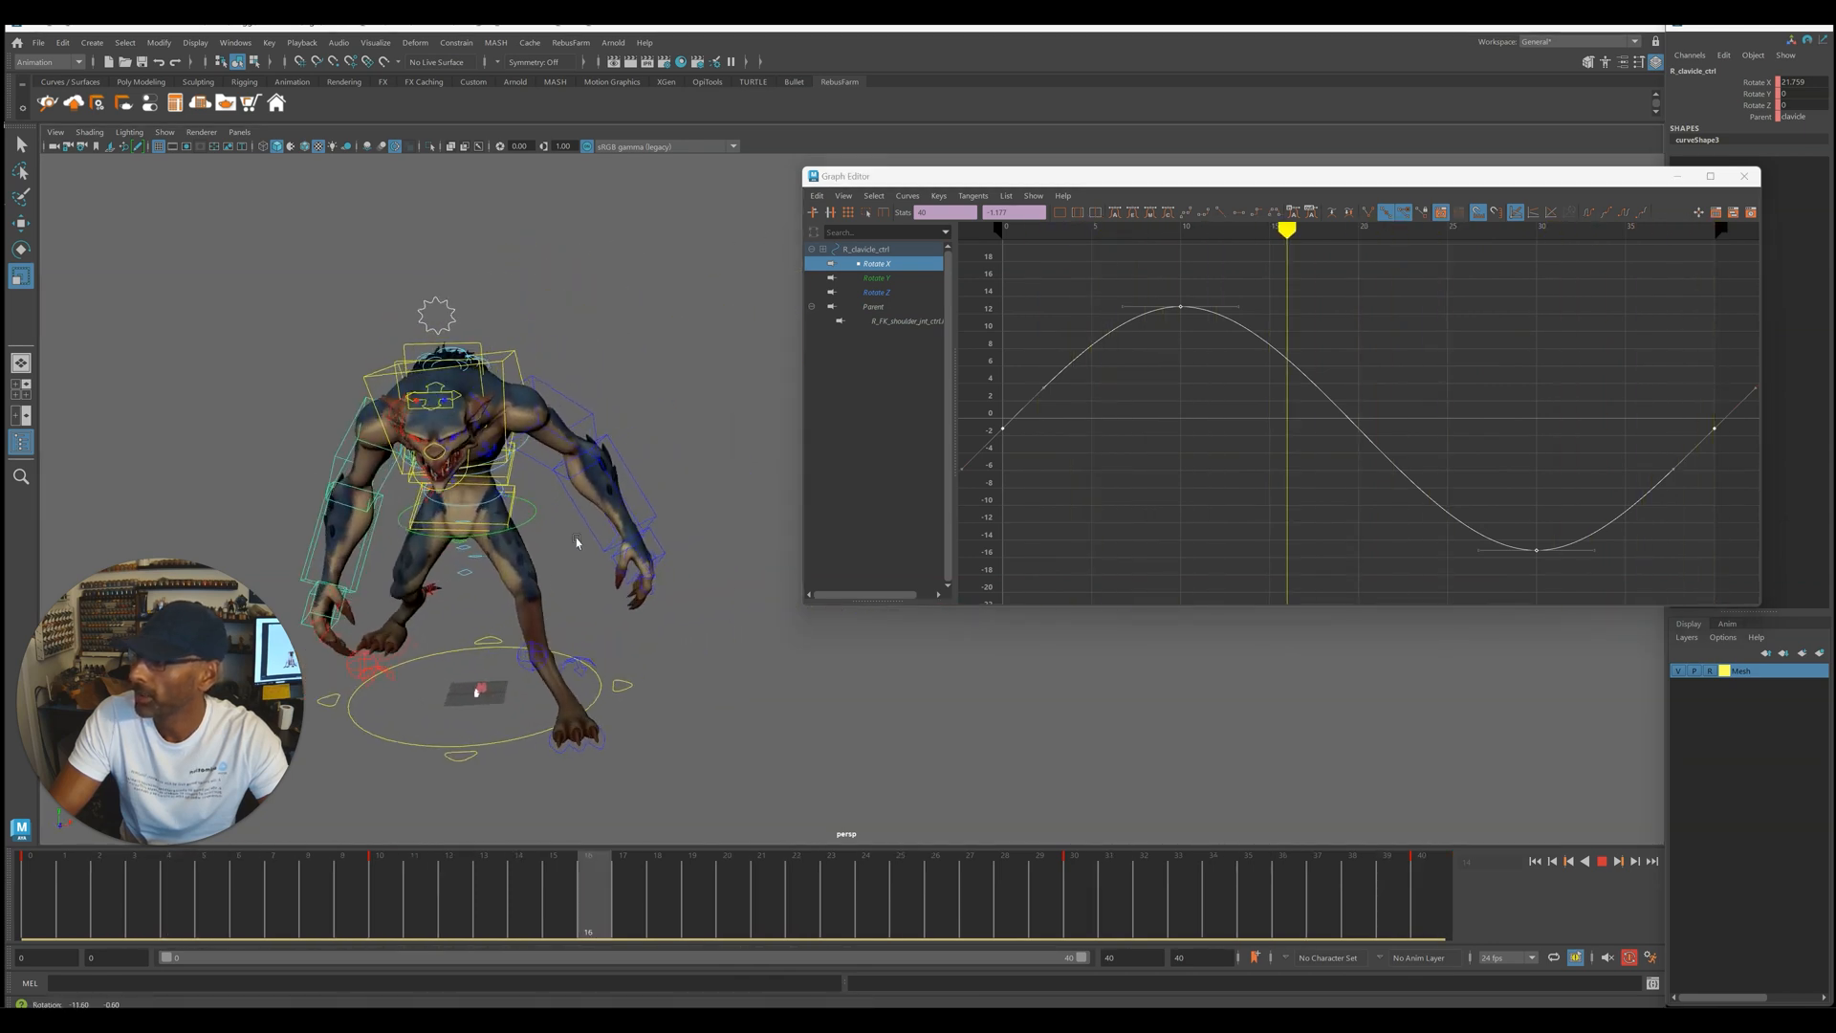
# - Examine the walk cycle from the front and check the left FK shoulder and wrist controls for existing curves
pyautogui.scroll(3, 660, 509)
pyautogui.keyDown('alt'); pyautogui.moveTo(674, 515); pyautogui.dragTo(598, 521); pyautogui.keyUp('alt')
pyautogui.keyDown('alt'); pyautogui.moveTo(770, 483); pyautogui.dragTo(714, 471); pyautogui.keyUp('alt')
pyautogui.press('Escape')
pyautogui.keyDown('alt'); pyautogui.moveTo(624, 399); pyautogui.dragTo(602, 475); pyautogui.keyUp('alt')
pyautogui.click(631, 460)
pyautogui.press('e')
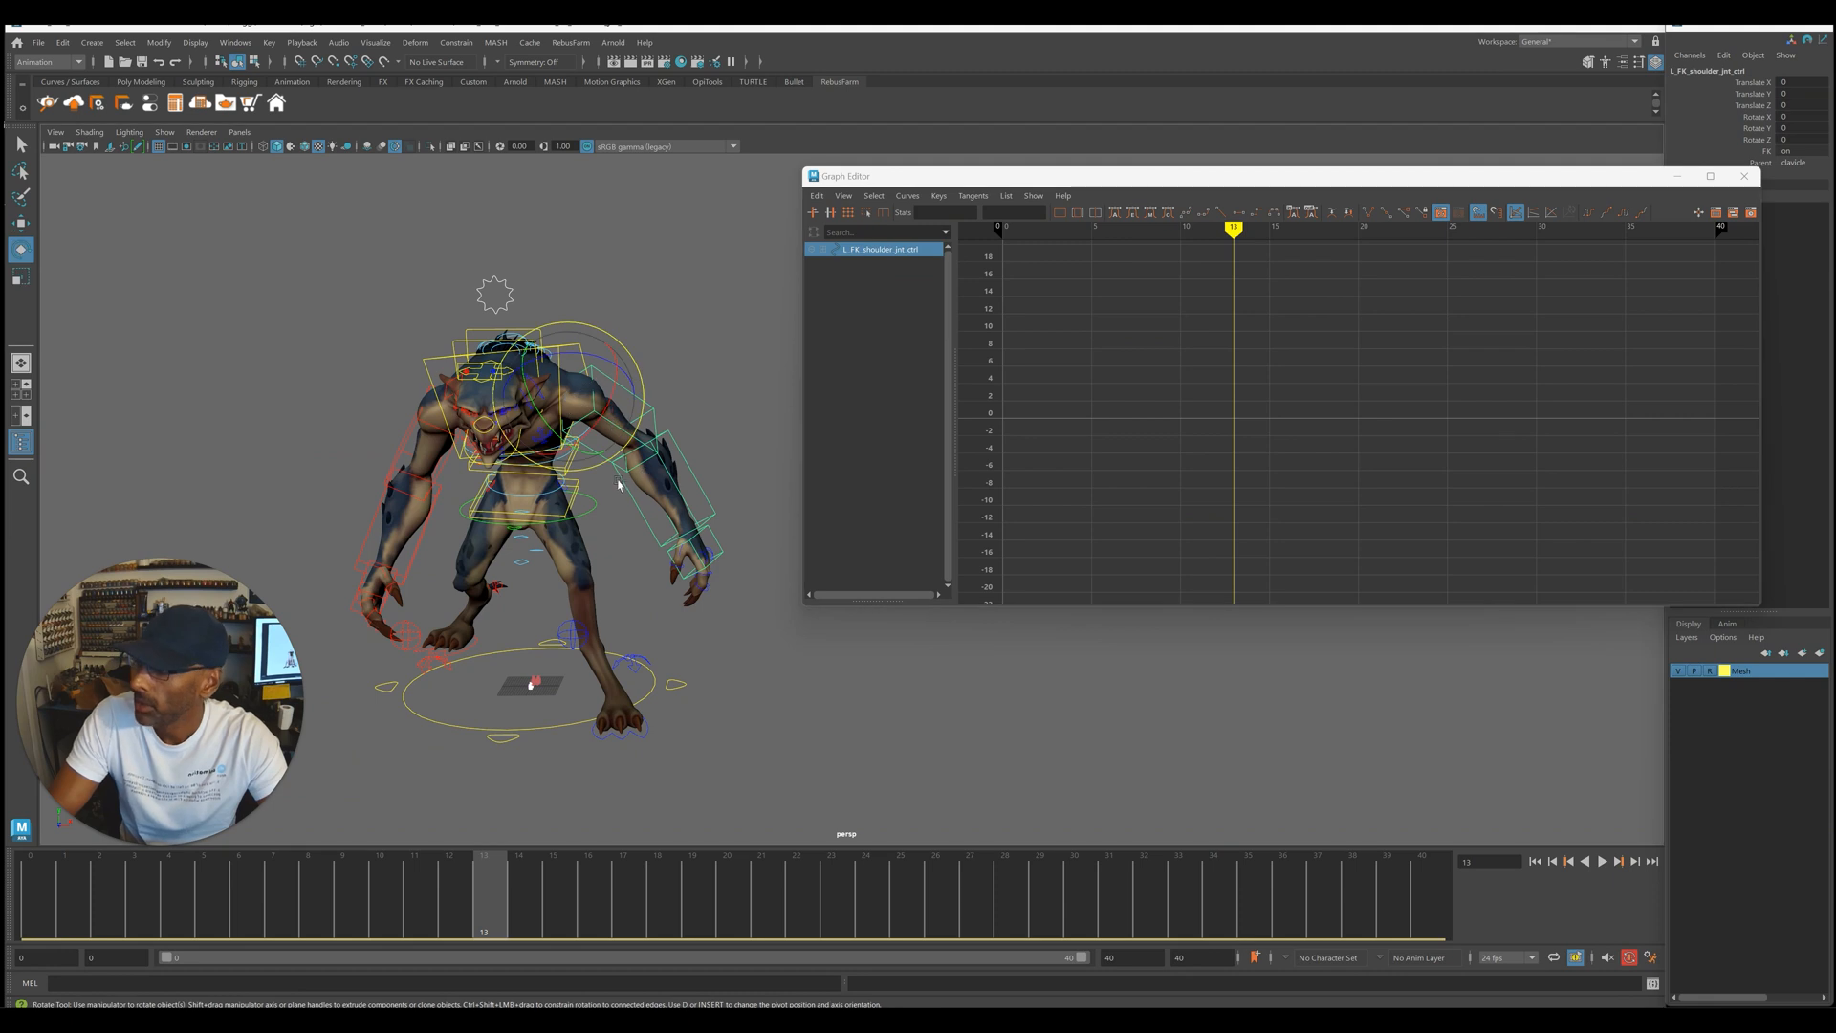
pyautogui.click(668, 558)
pyautogui.keyDown('alt'); pyautogui.moveTo(667, 558); pyautogui.dragTo(610, 435); pyautogui.keyUp('alt')
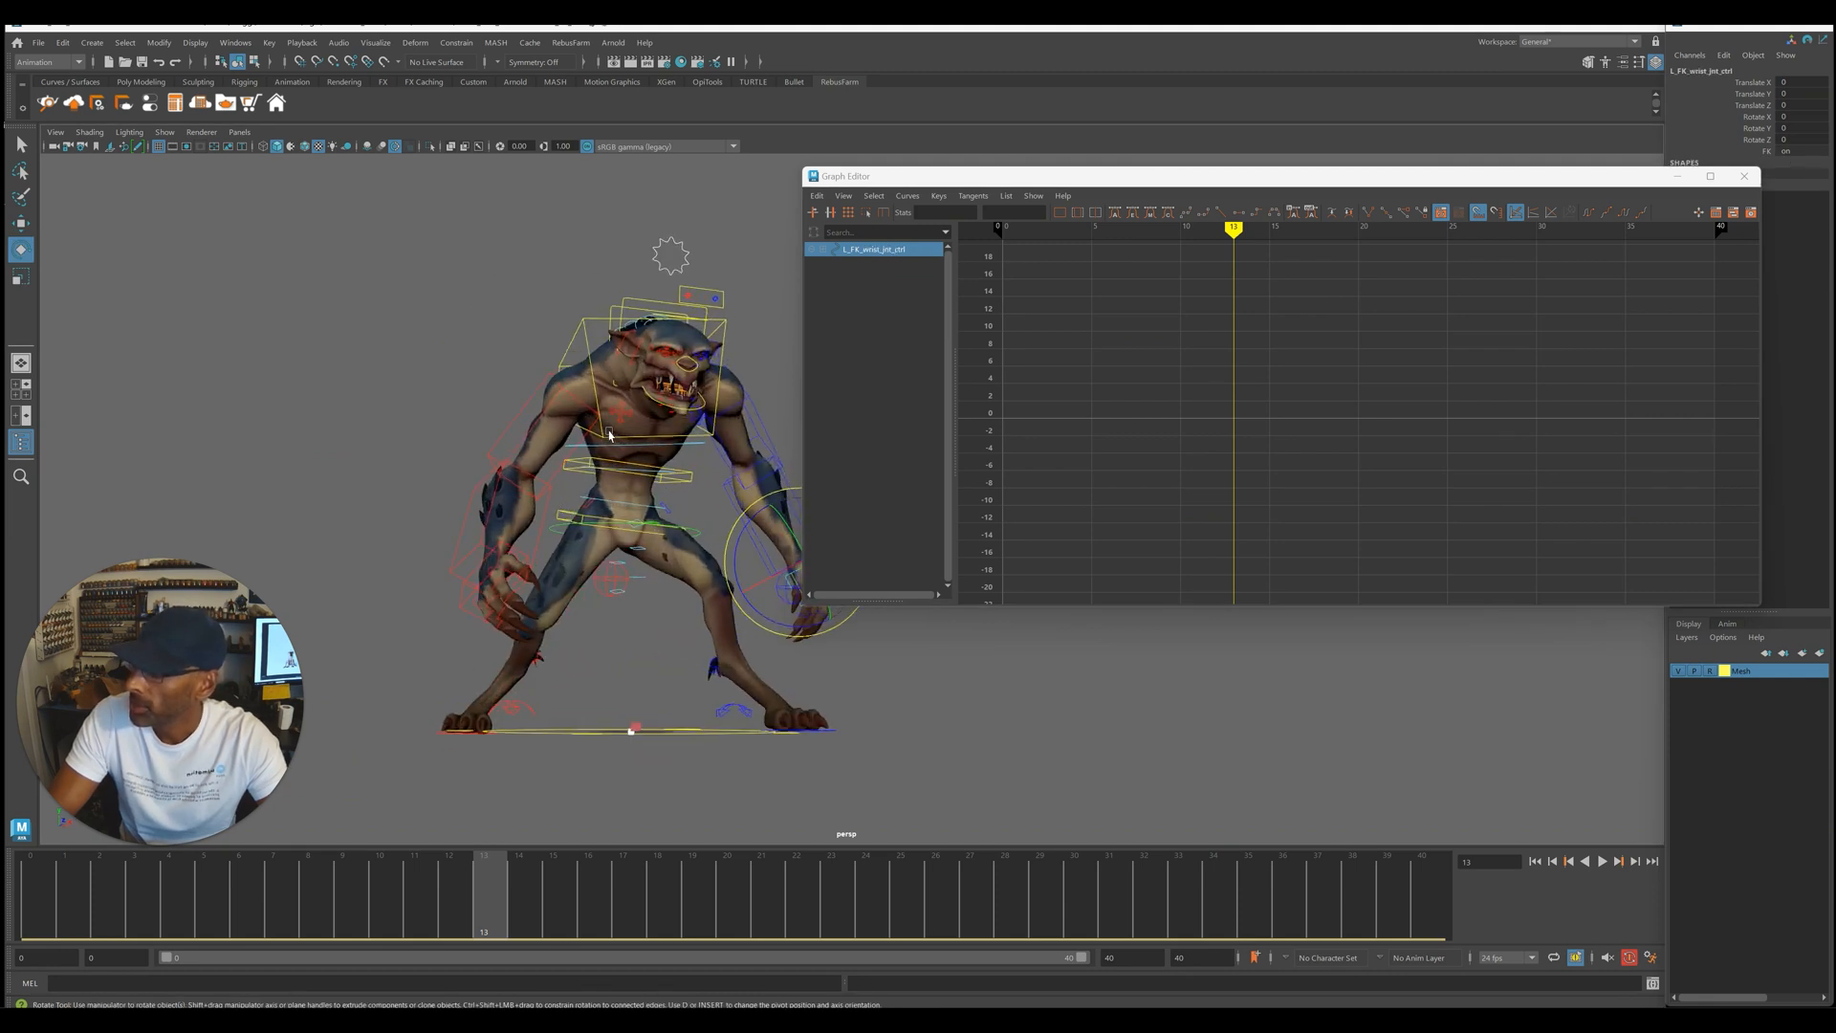
# - Copy the right clavicle's Rotate X curve with the current time at frame 0
pyautogui.click(610, 435)
pyautogui.keyDown('alt'); pyautogui.moveTo(1272, 310); pyautogui.dragTo(1073, 319, button='right'); pyautogui.keyUp('alt')
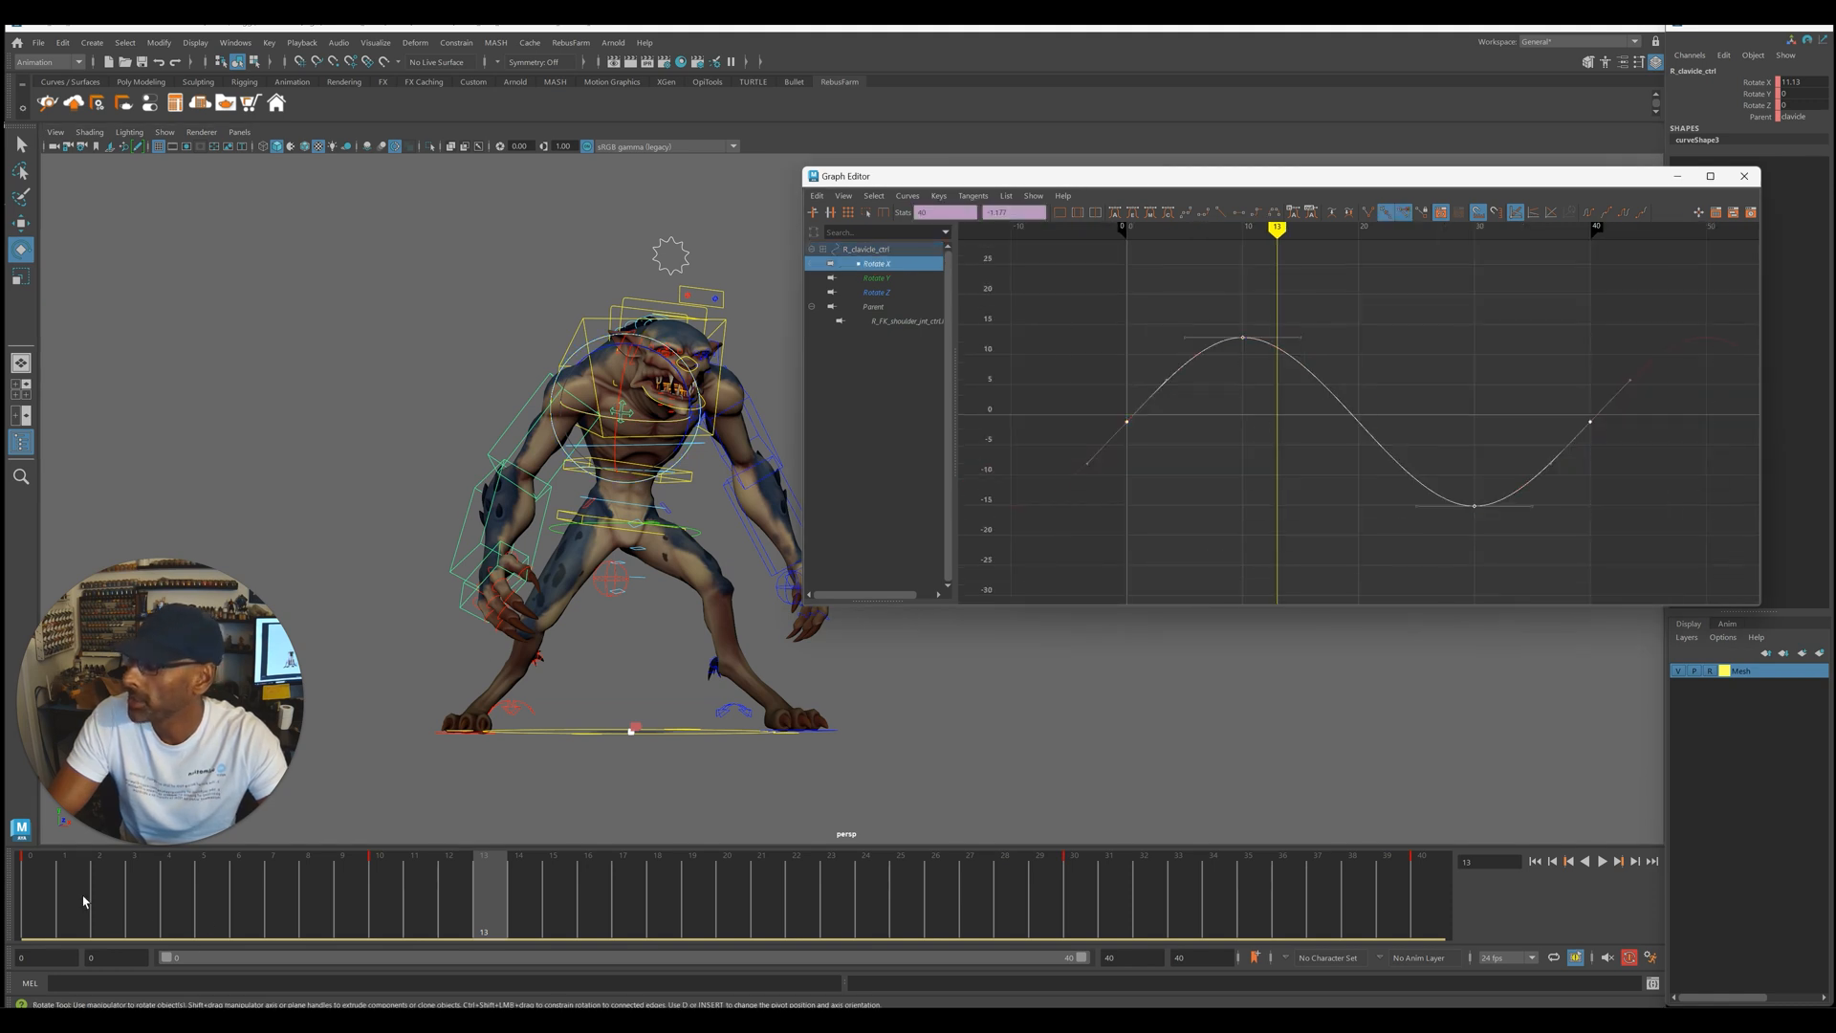
pyautogui.moveTo(83, 901); pyautogui.dragTo(27, 901)
pyautogui.click(817, 197)
pyautogui.click(852, 270)
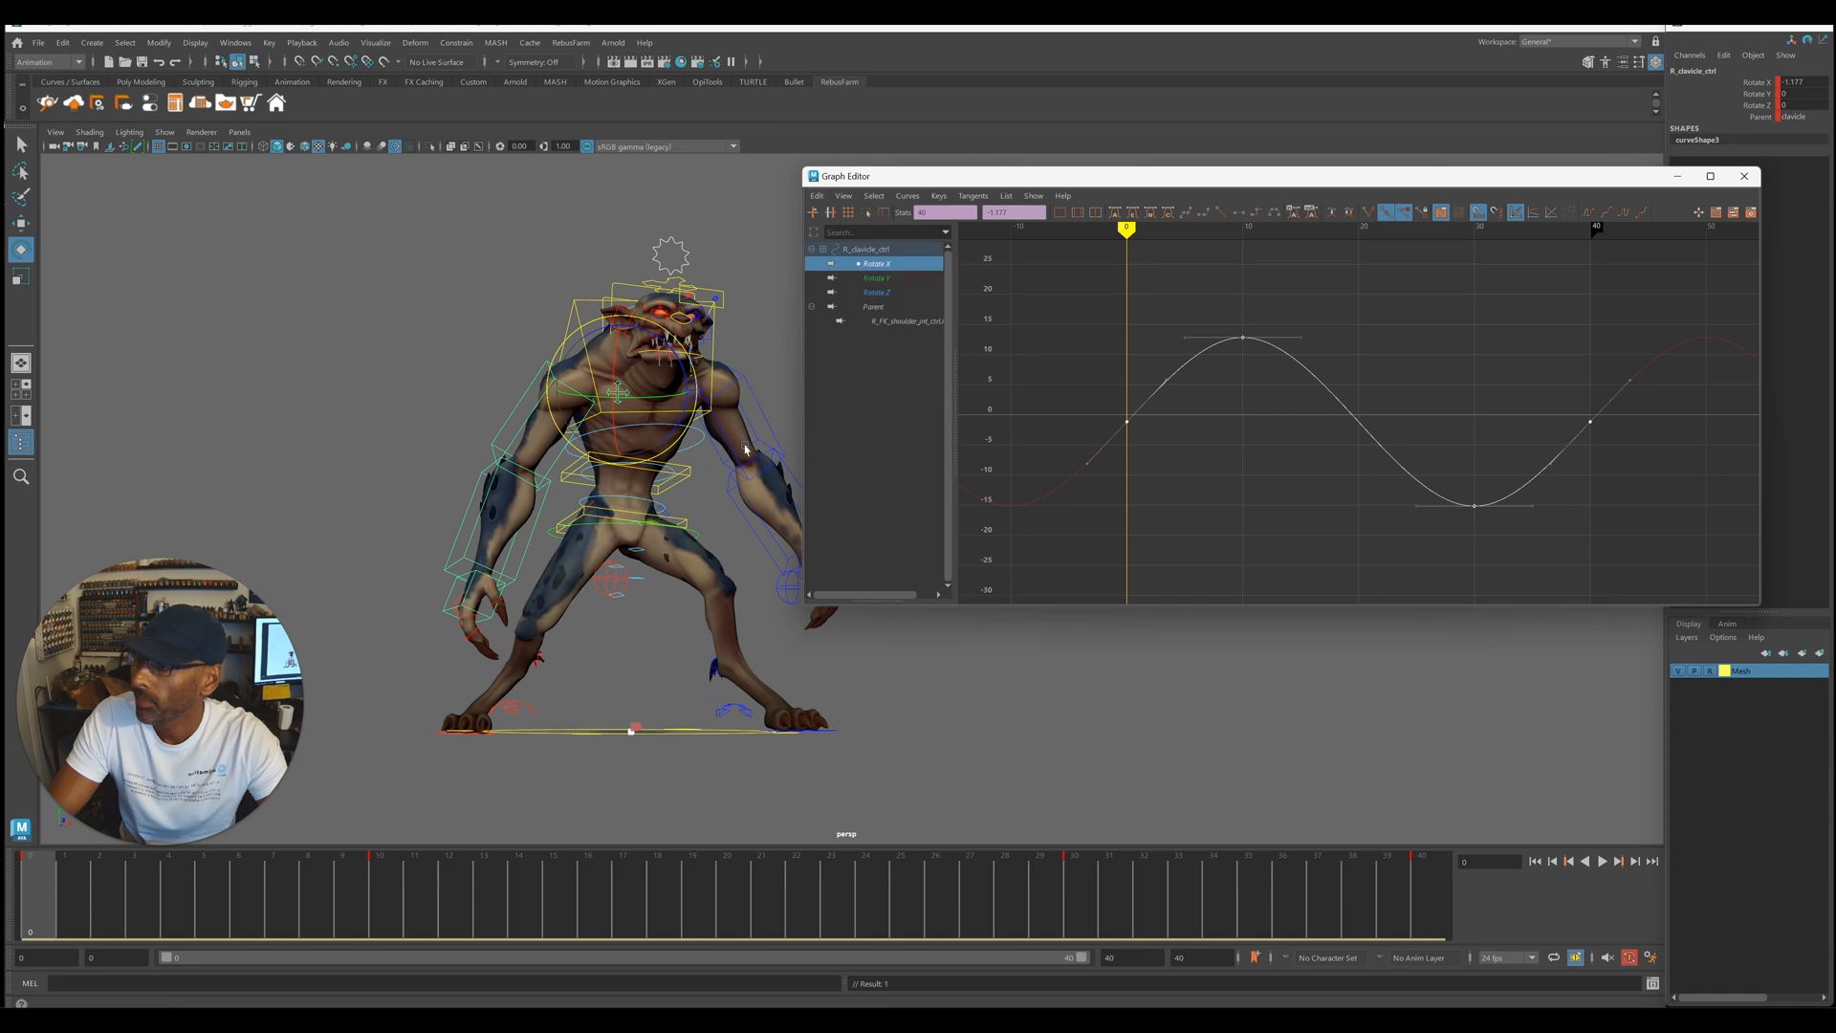
# - Key the left clavicle control at frame 0 and paste the copied curve into its Rotate X channel
pyautogui.keyDown('alt'); pyautogui.moveTo(785, 497); pyautogui.dragTo(755, 504); pyautogui.keyUp('alt')
pyautogui.click(754, 497)
pyautogui.click(701, 410)
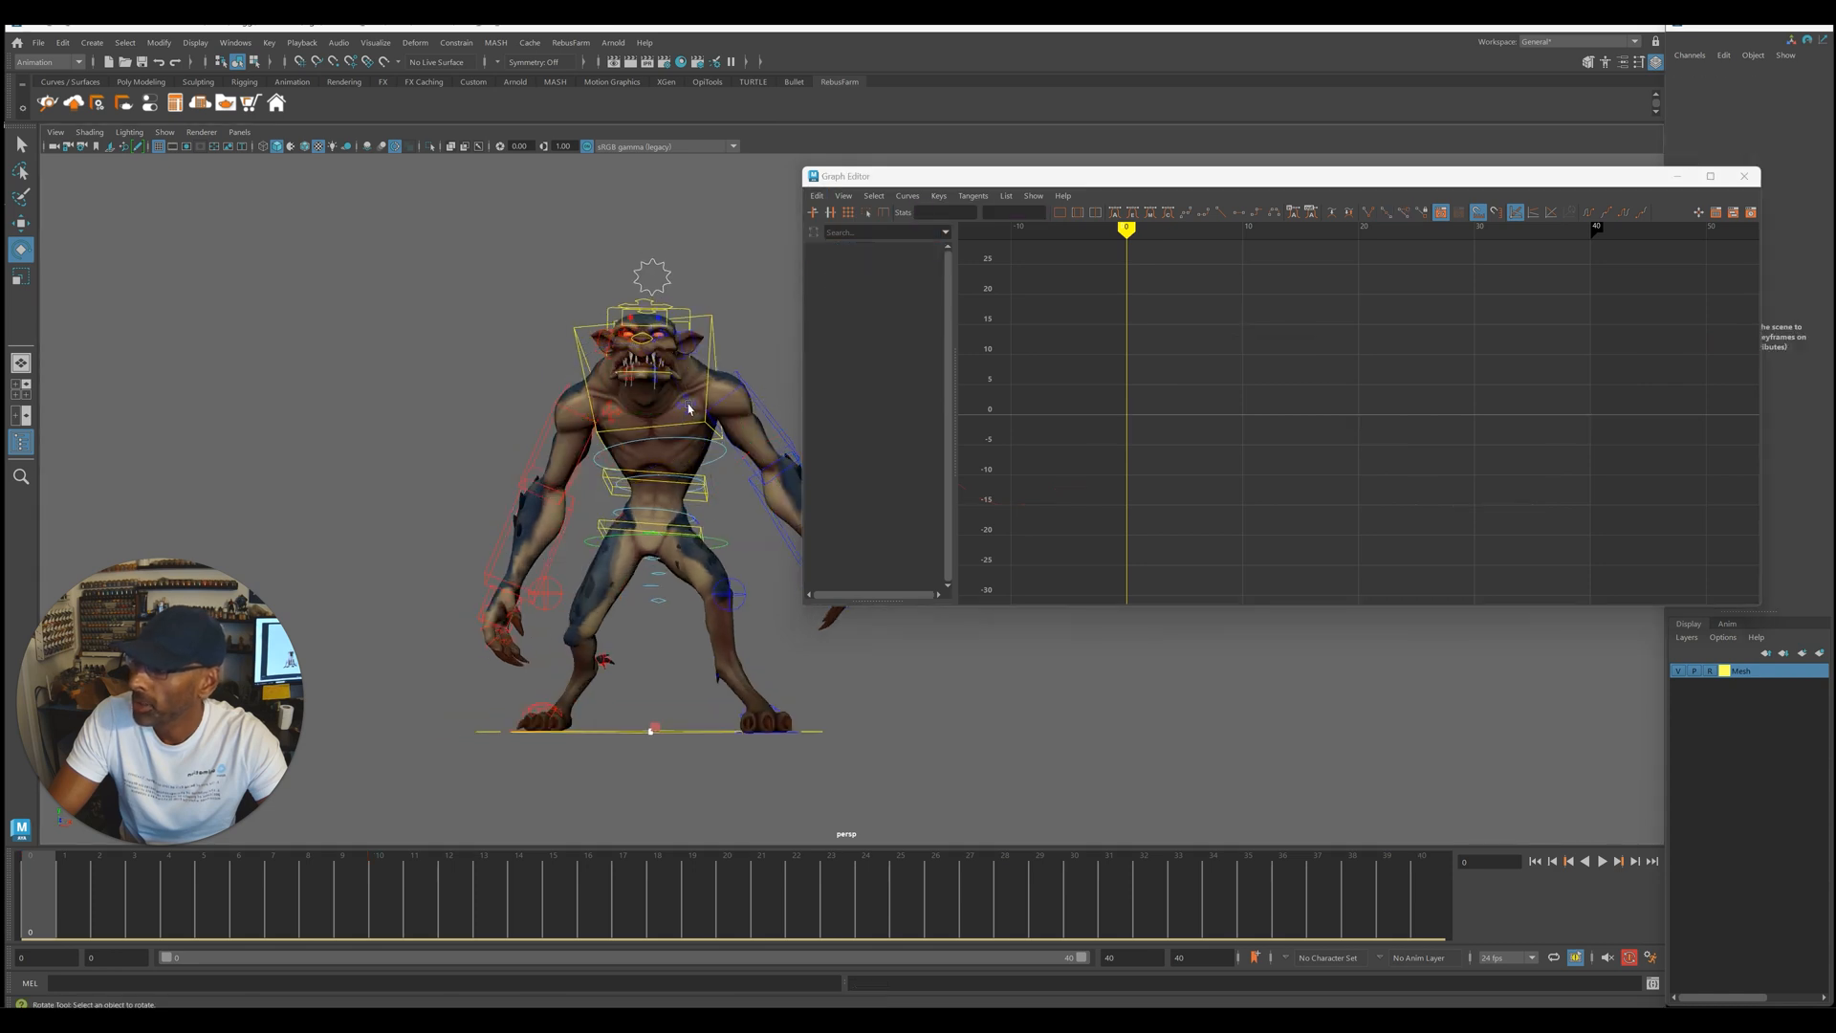
pyautogui.click(689, 408)
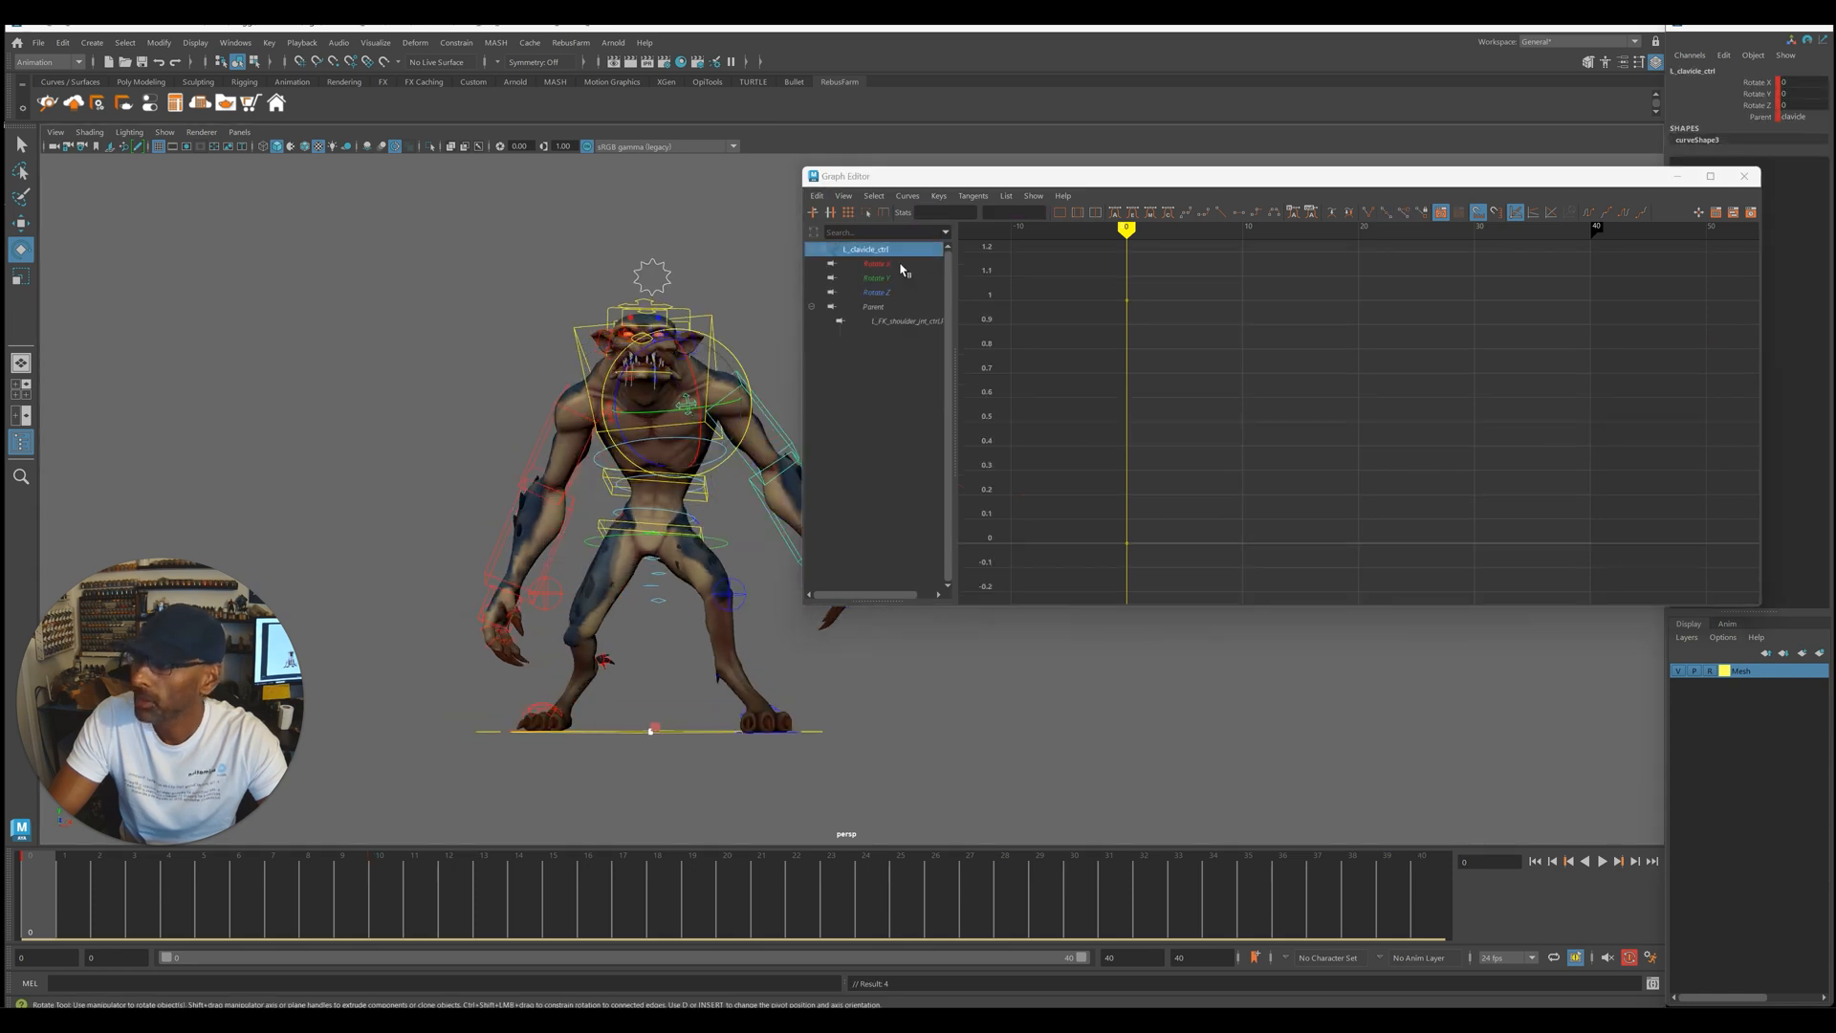
pyautogui.click(817, 196)
pyautogui.click(834, 283)
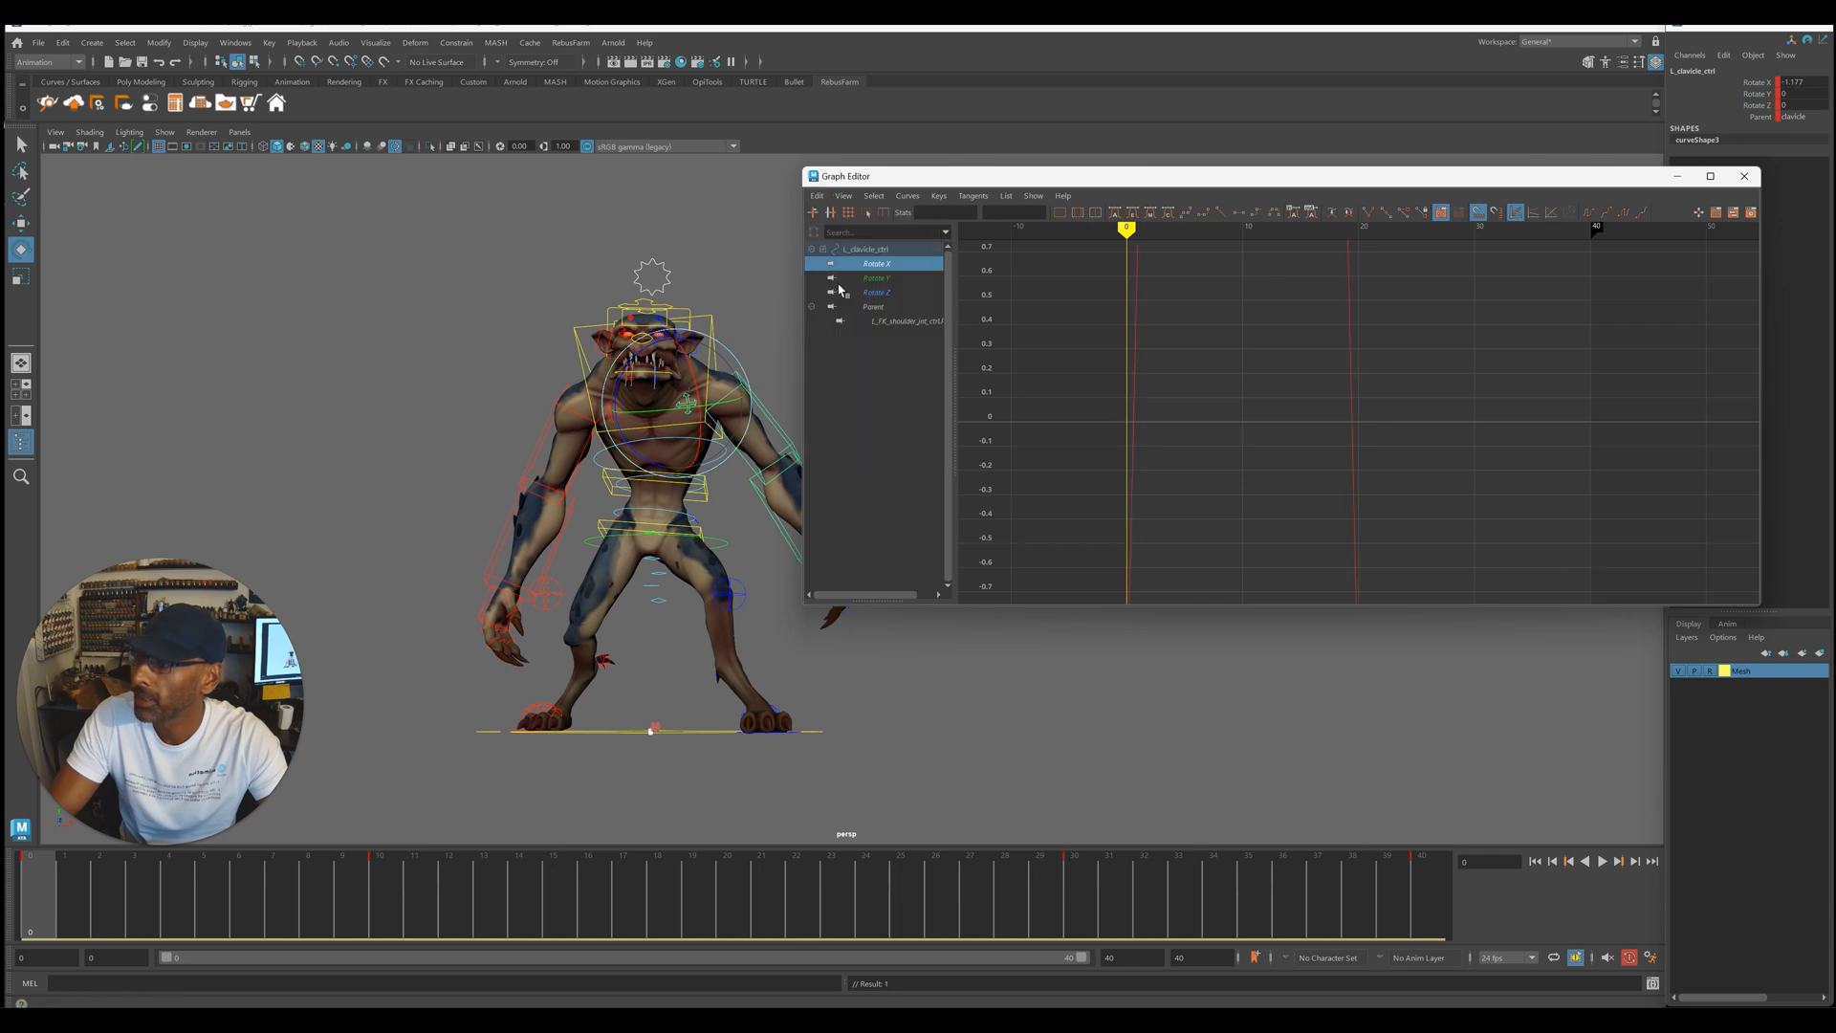
# - Invert the left clavicle's Rotate X keys with a value scale of about -1 and cycle the curve before and after its keys
pyautogui.hotkey('alt', 'v')
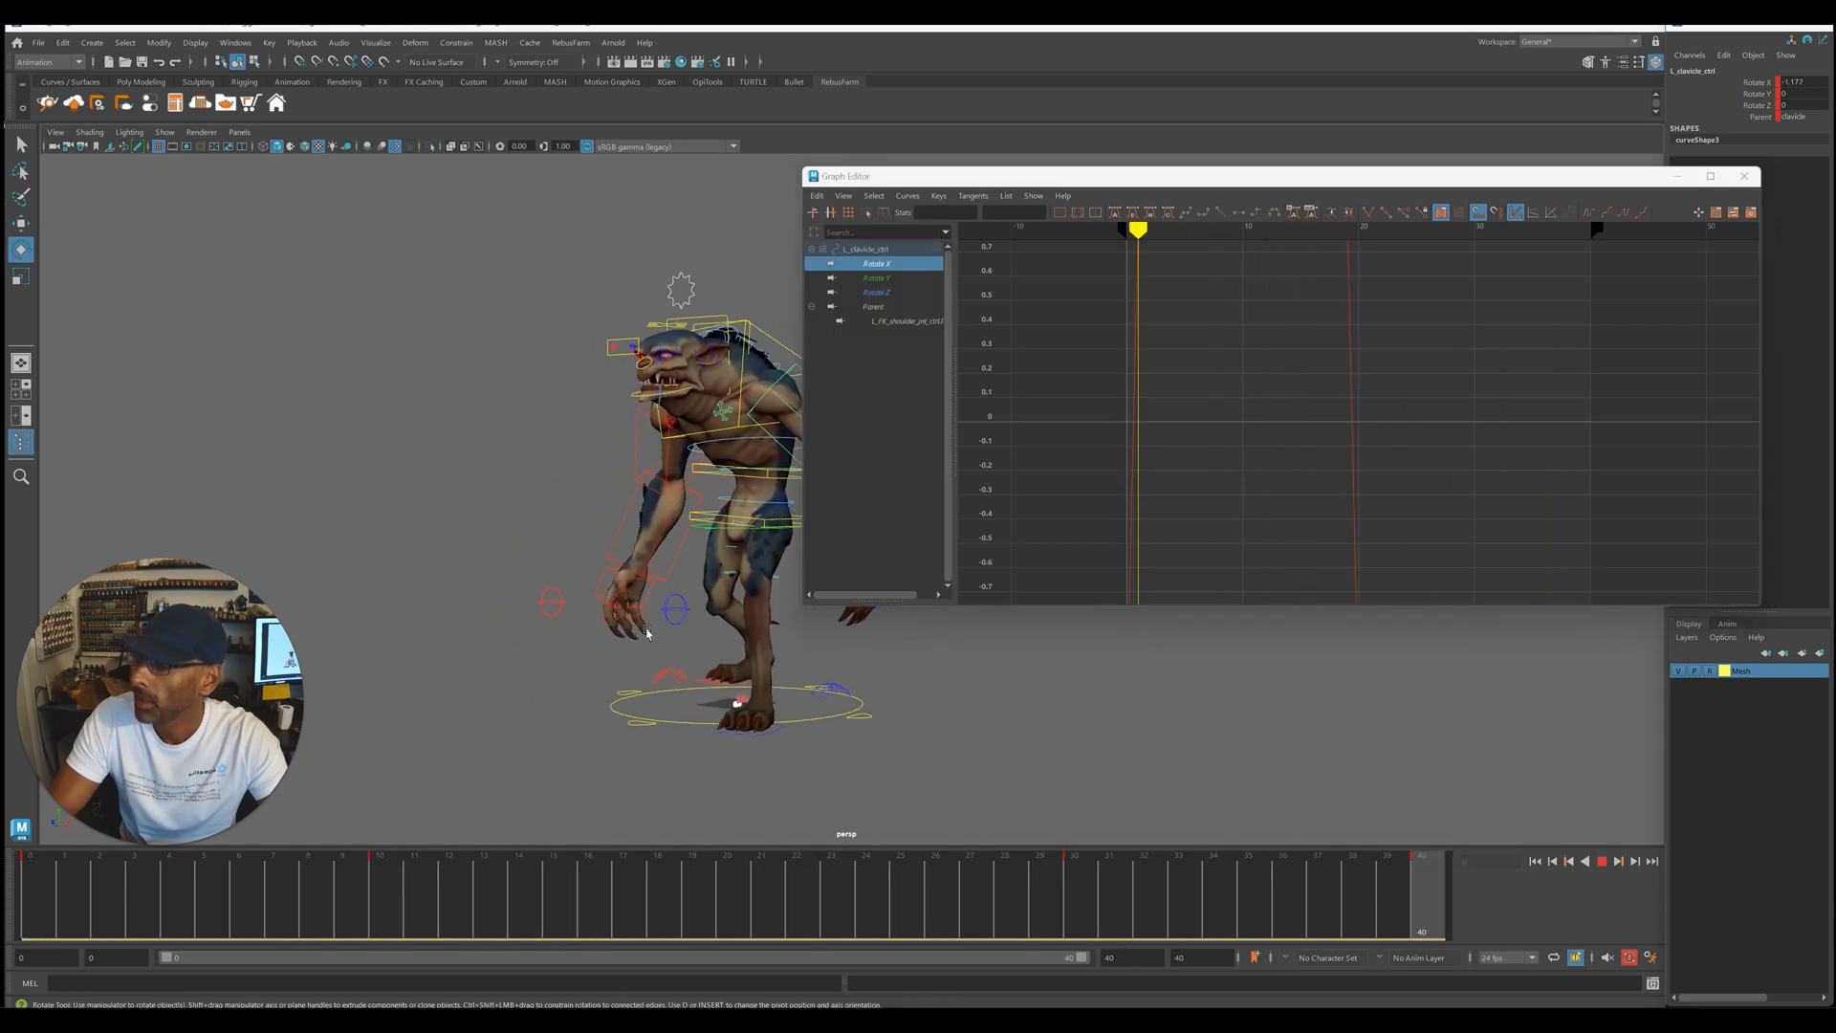
pyautogui.keyDown('alt'); pyautogui.moveTo(541, 513); pyautogui.dragTo(457, 515); pyautogui.keyUp('alt')
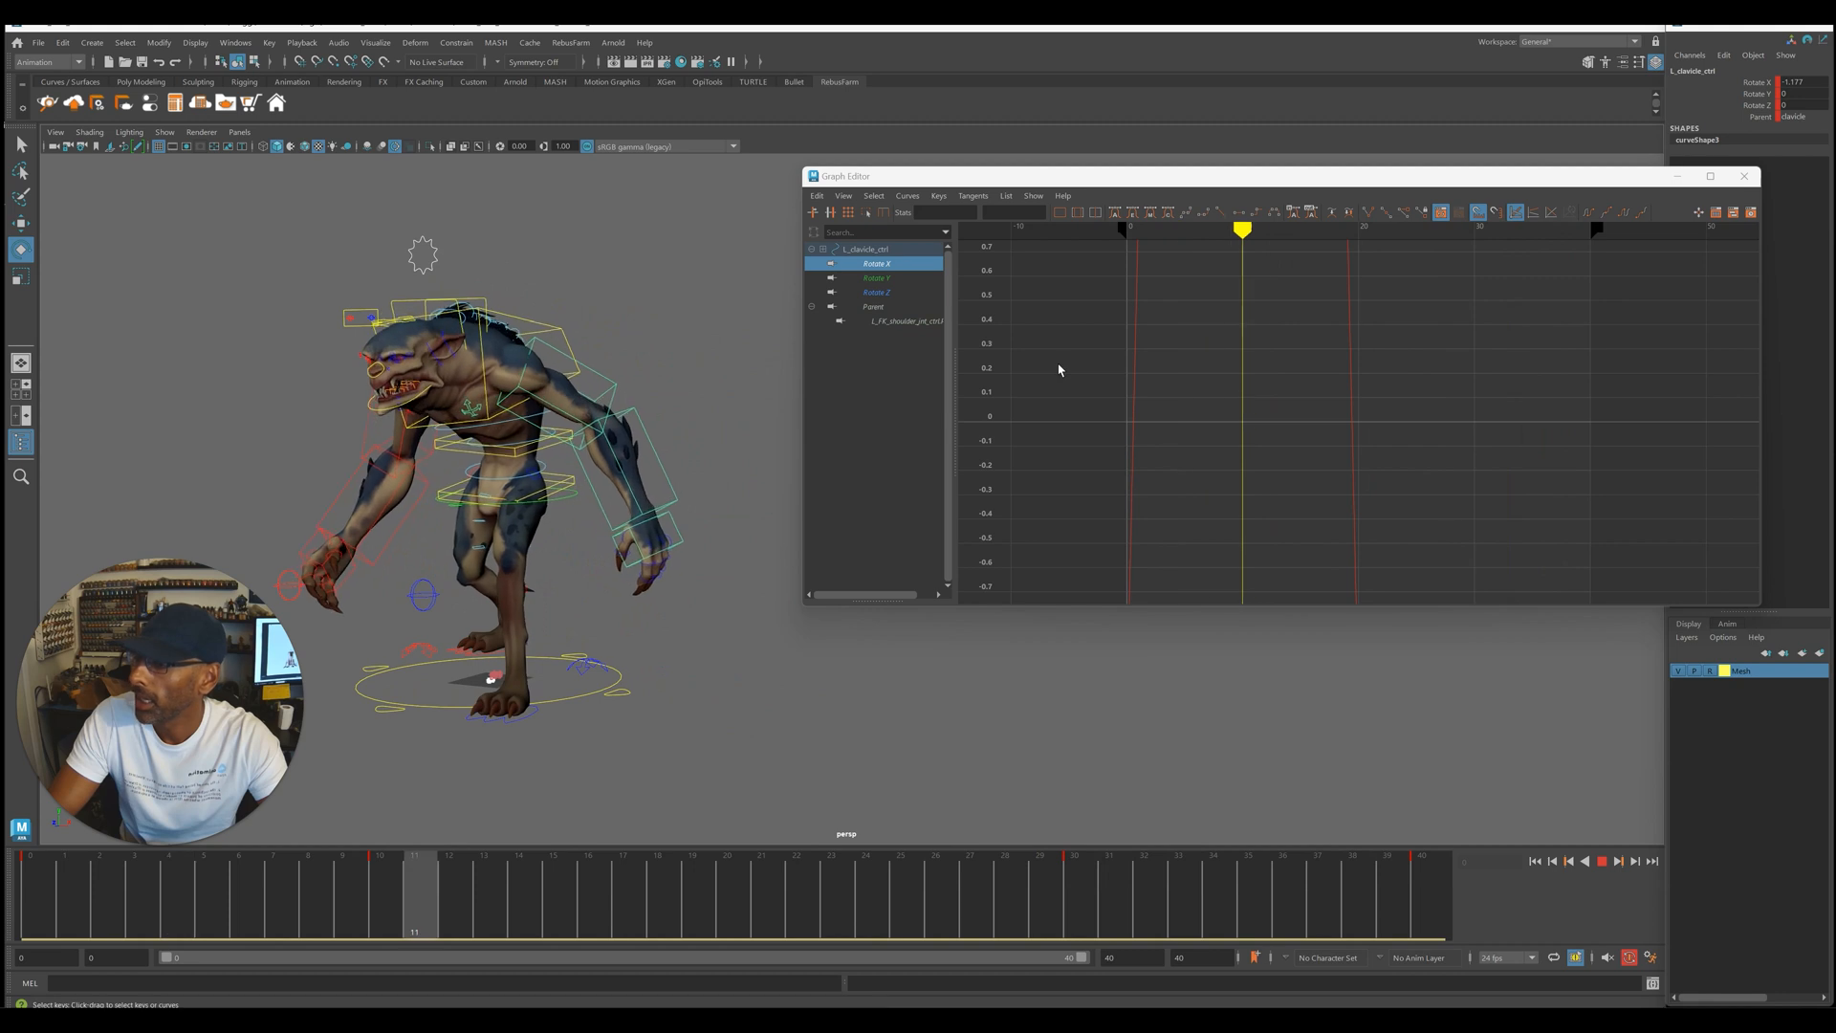
pyautogui.press('f')
pyautogui.press('q')
pyautogui.moveTo(1207, 352); pyautogui.dragTo(1587, 542)
pyautogui.press('Escape')
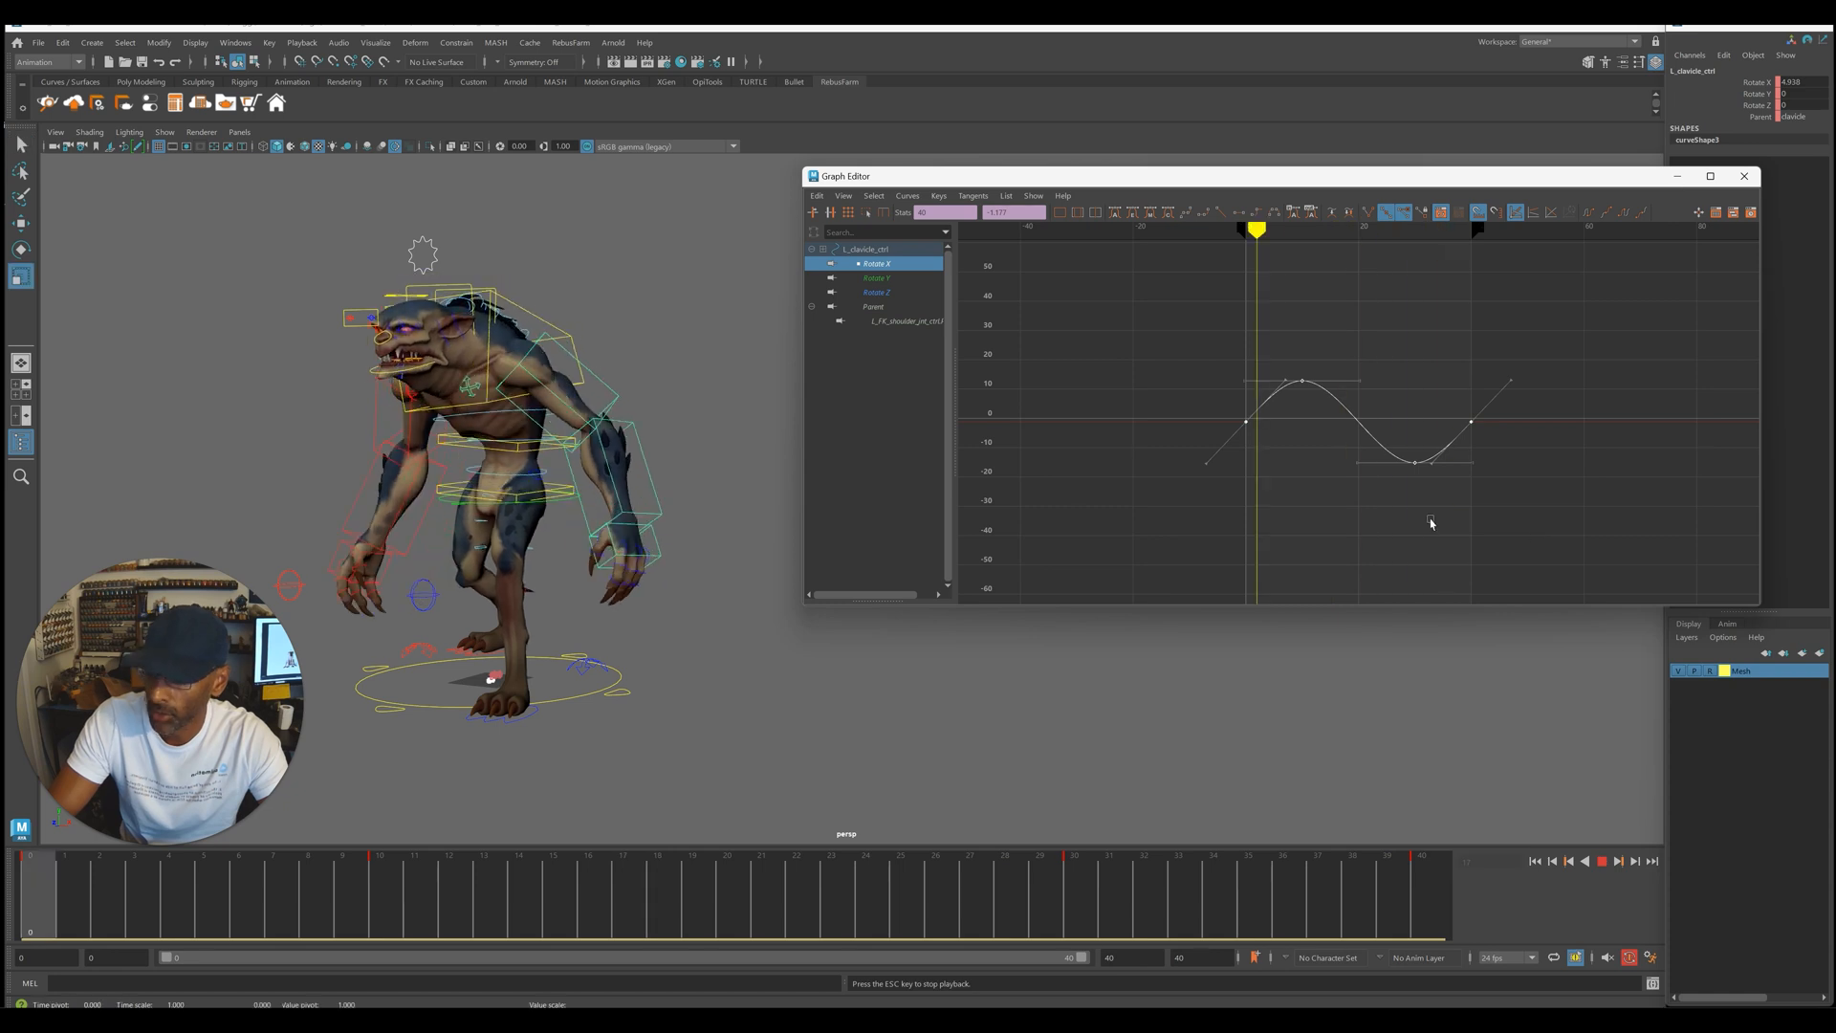
pyautogui.press('Escape')
pyautogui.press('r')
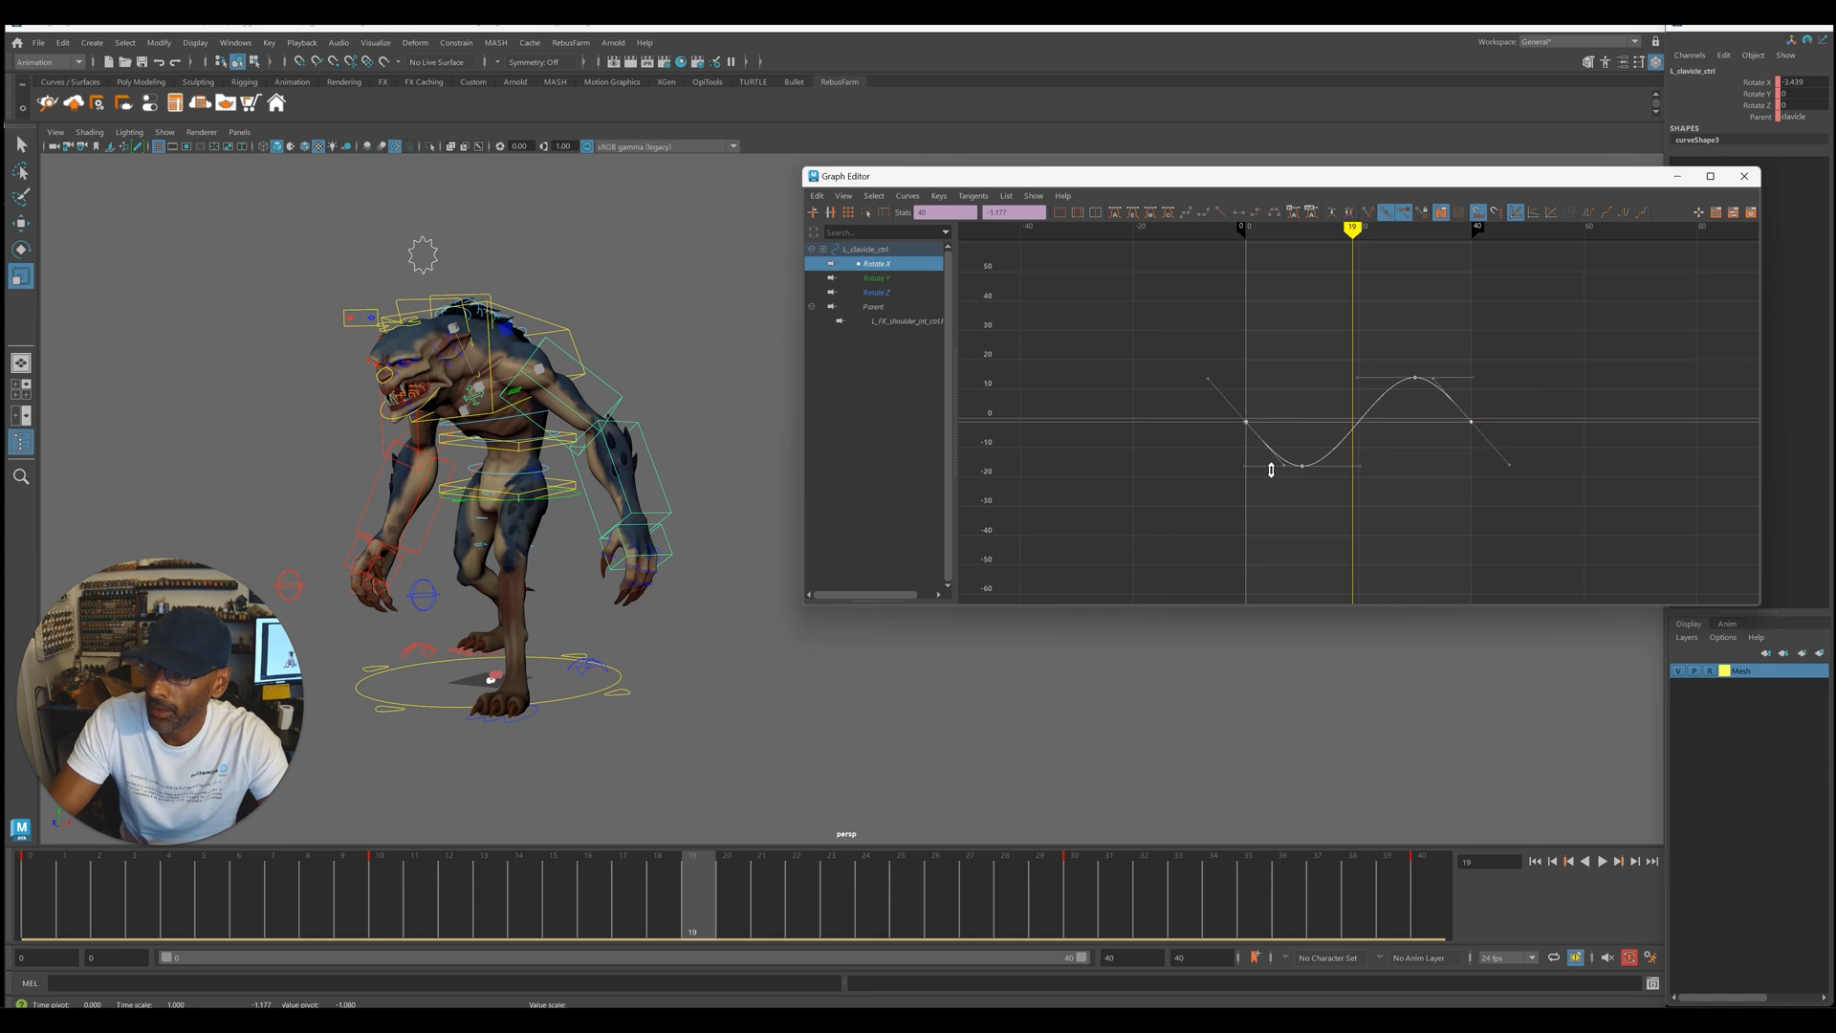
pyautogui.press('f')
pyautogui.hotkey('alt', 'v')
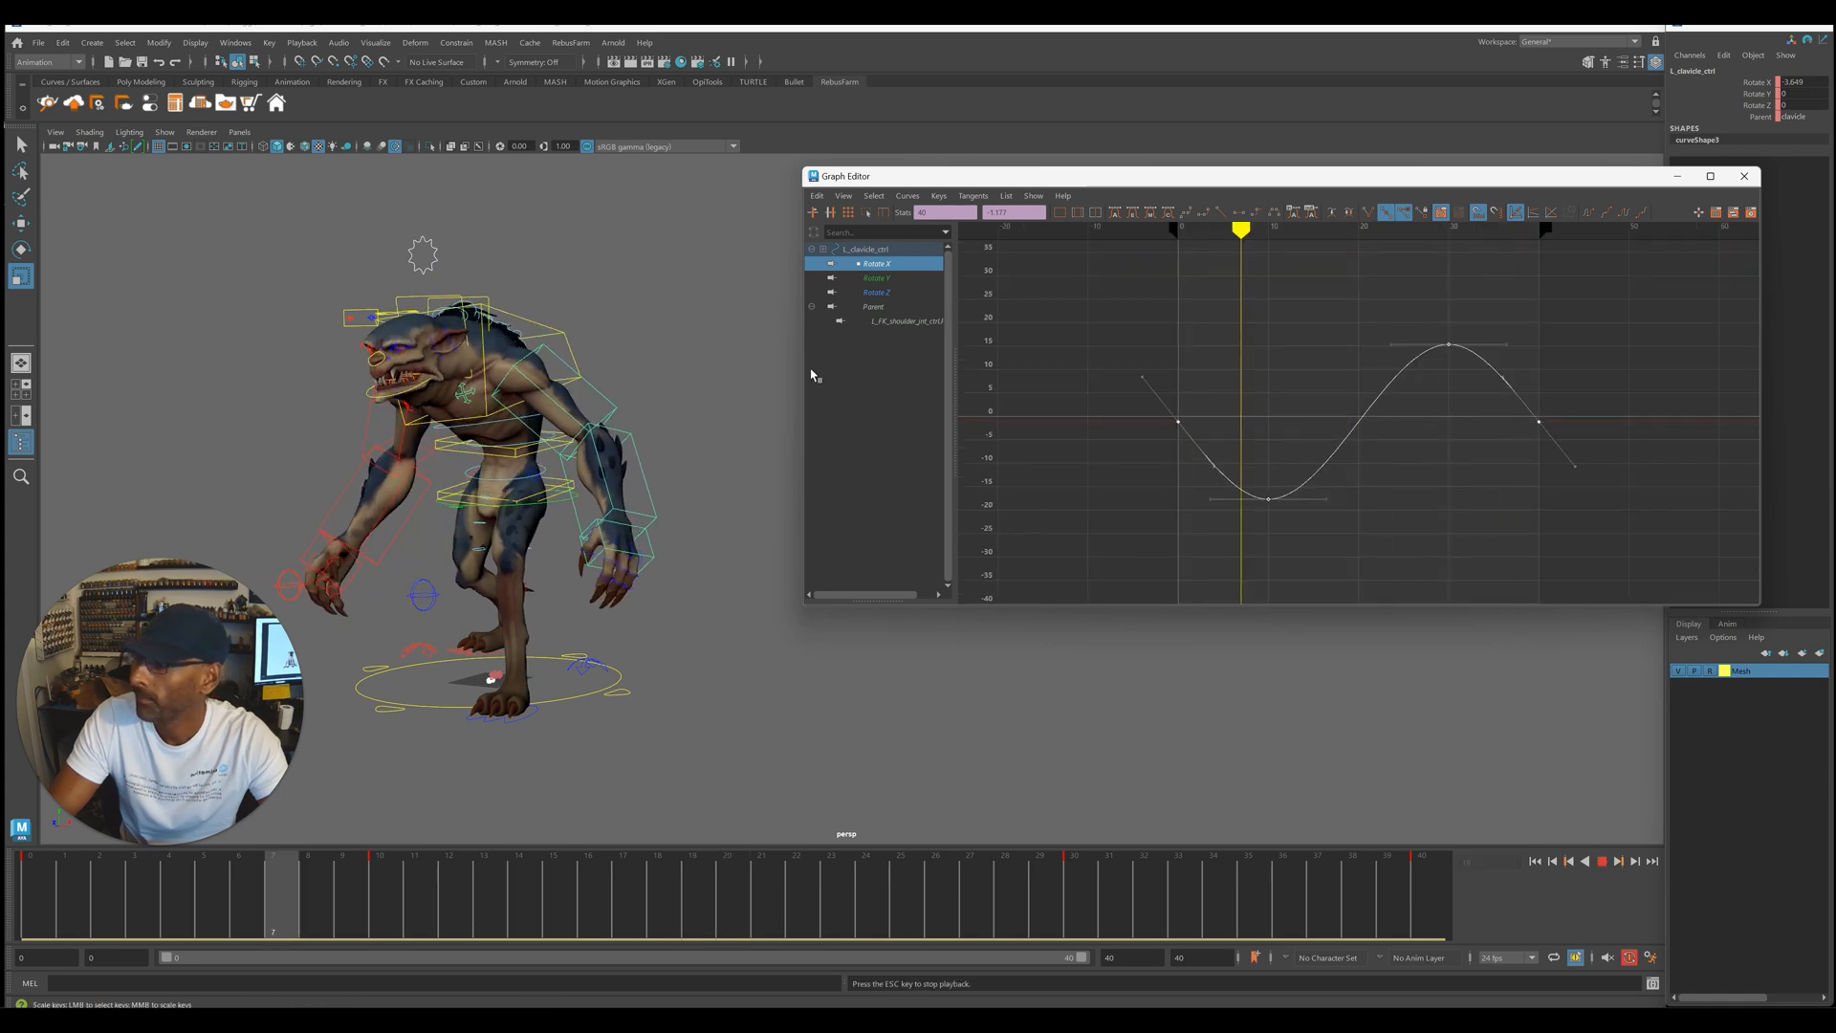
pyautogui.press('Escape')
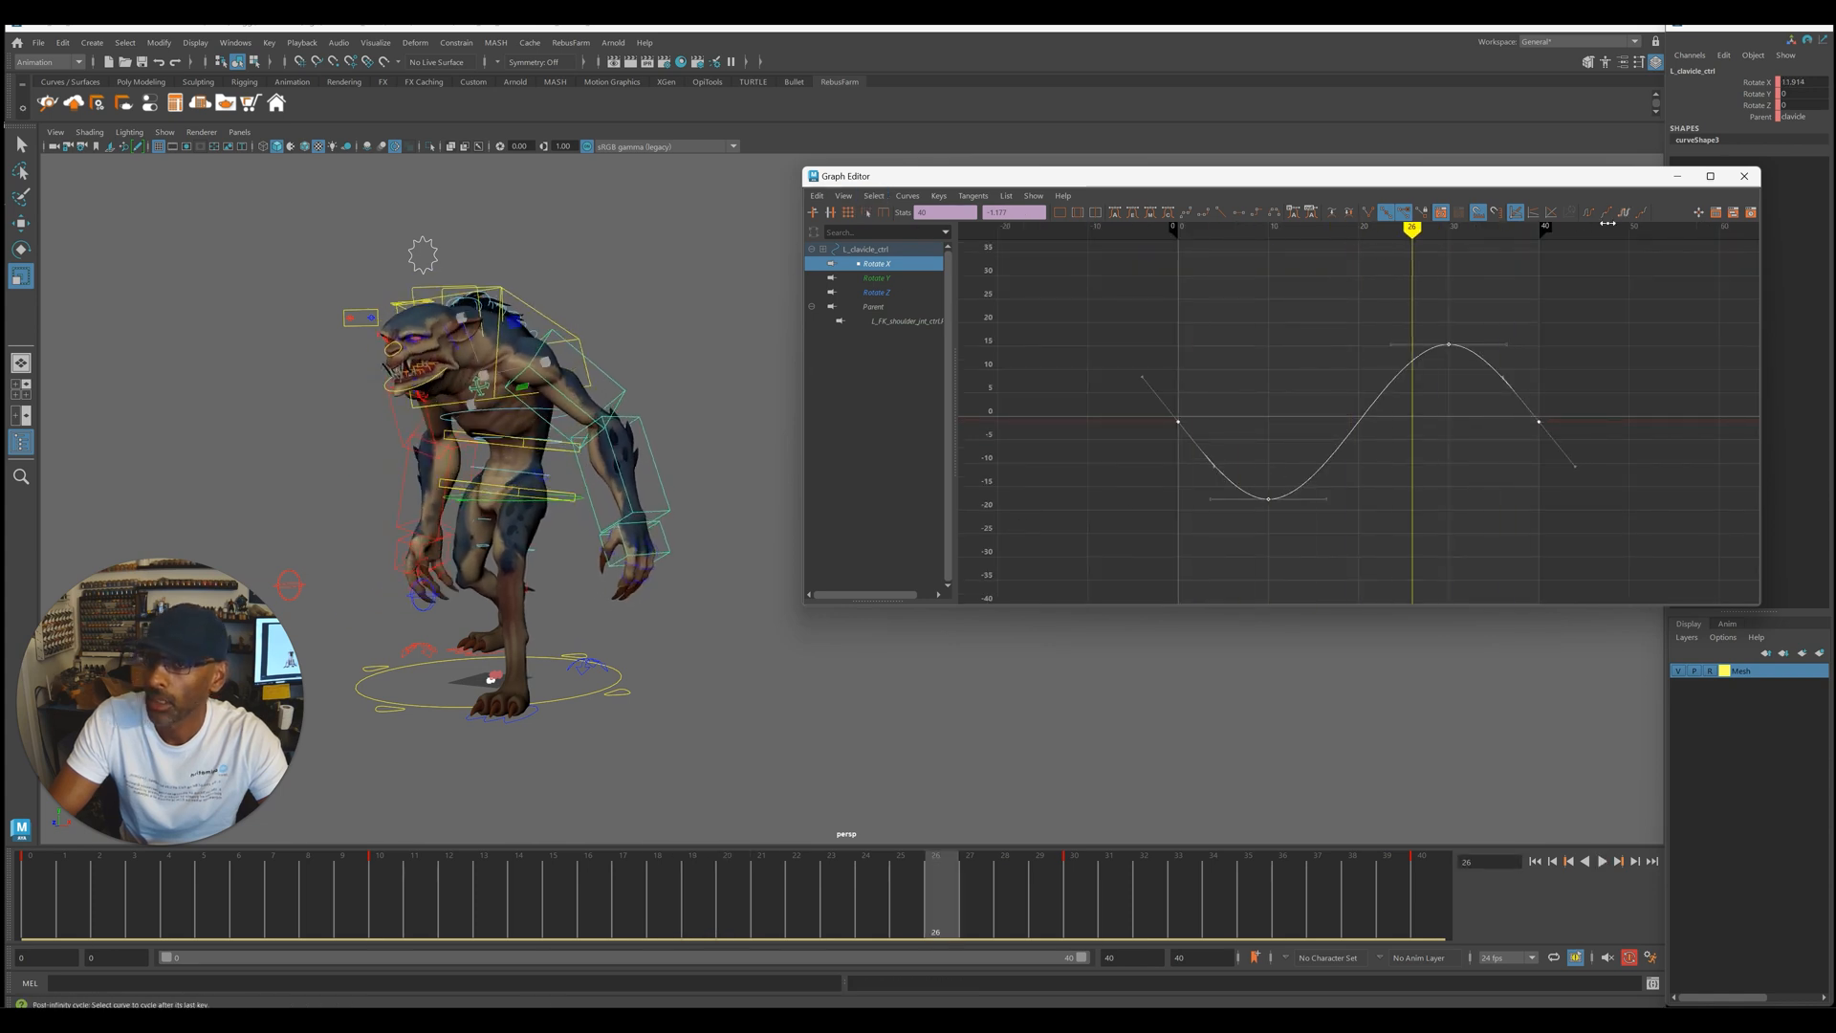
# - Select the left FK shoulder, elbow and wrist controls together and key them at frame 0
pyautogui.keyDown('alt'); pyautogui.moveTo(689, 536); pyautogui.dragTo(608, 388); pyautogui.keyUp('alt')
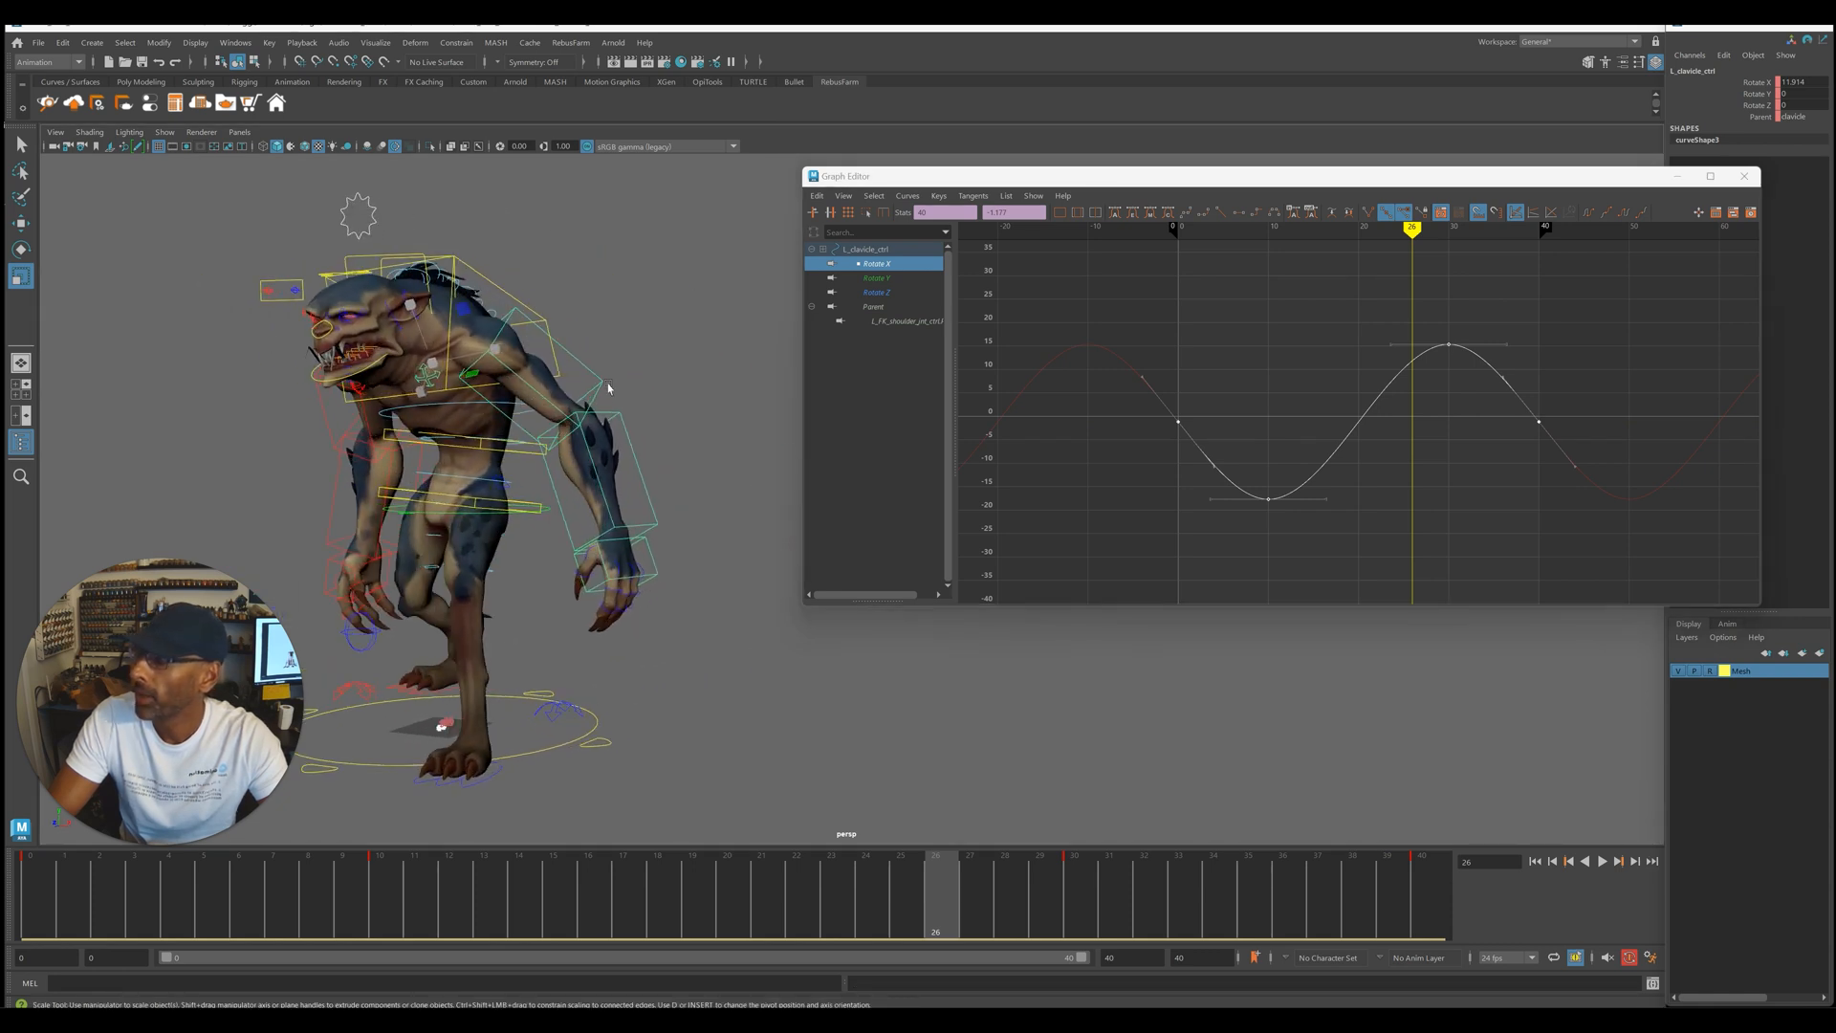
pyautogui.click(600, 384)
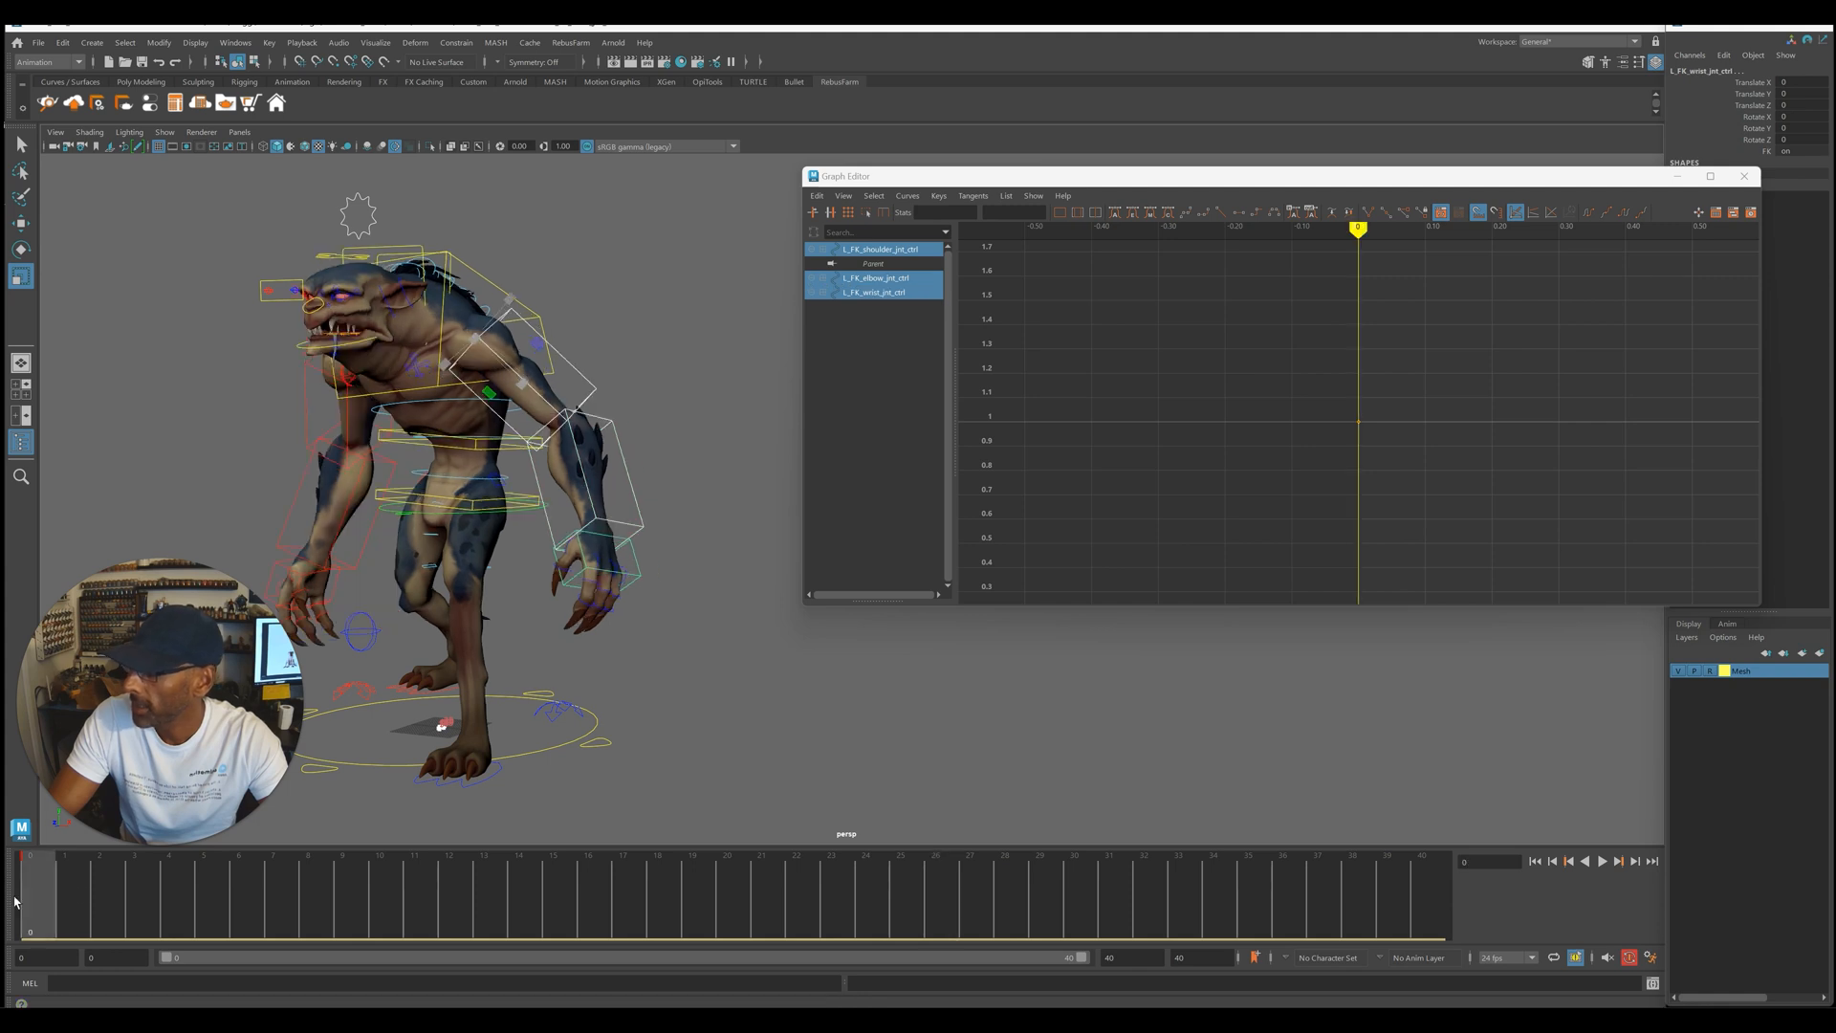
pyautogui.hotkey('alt', 'shift', 'v')
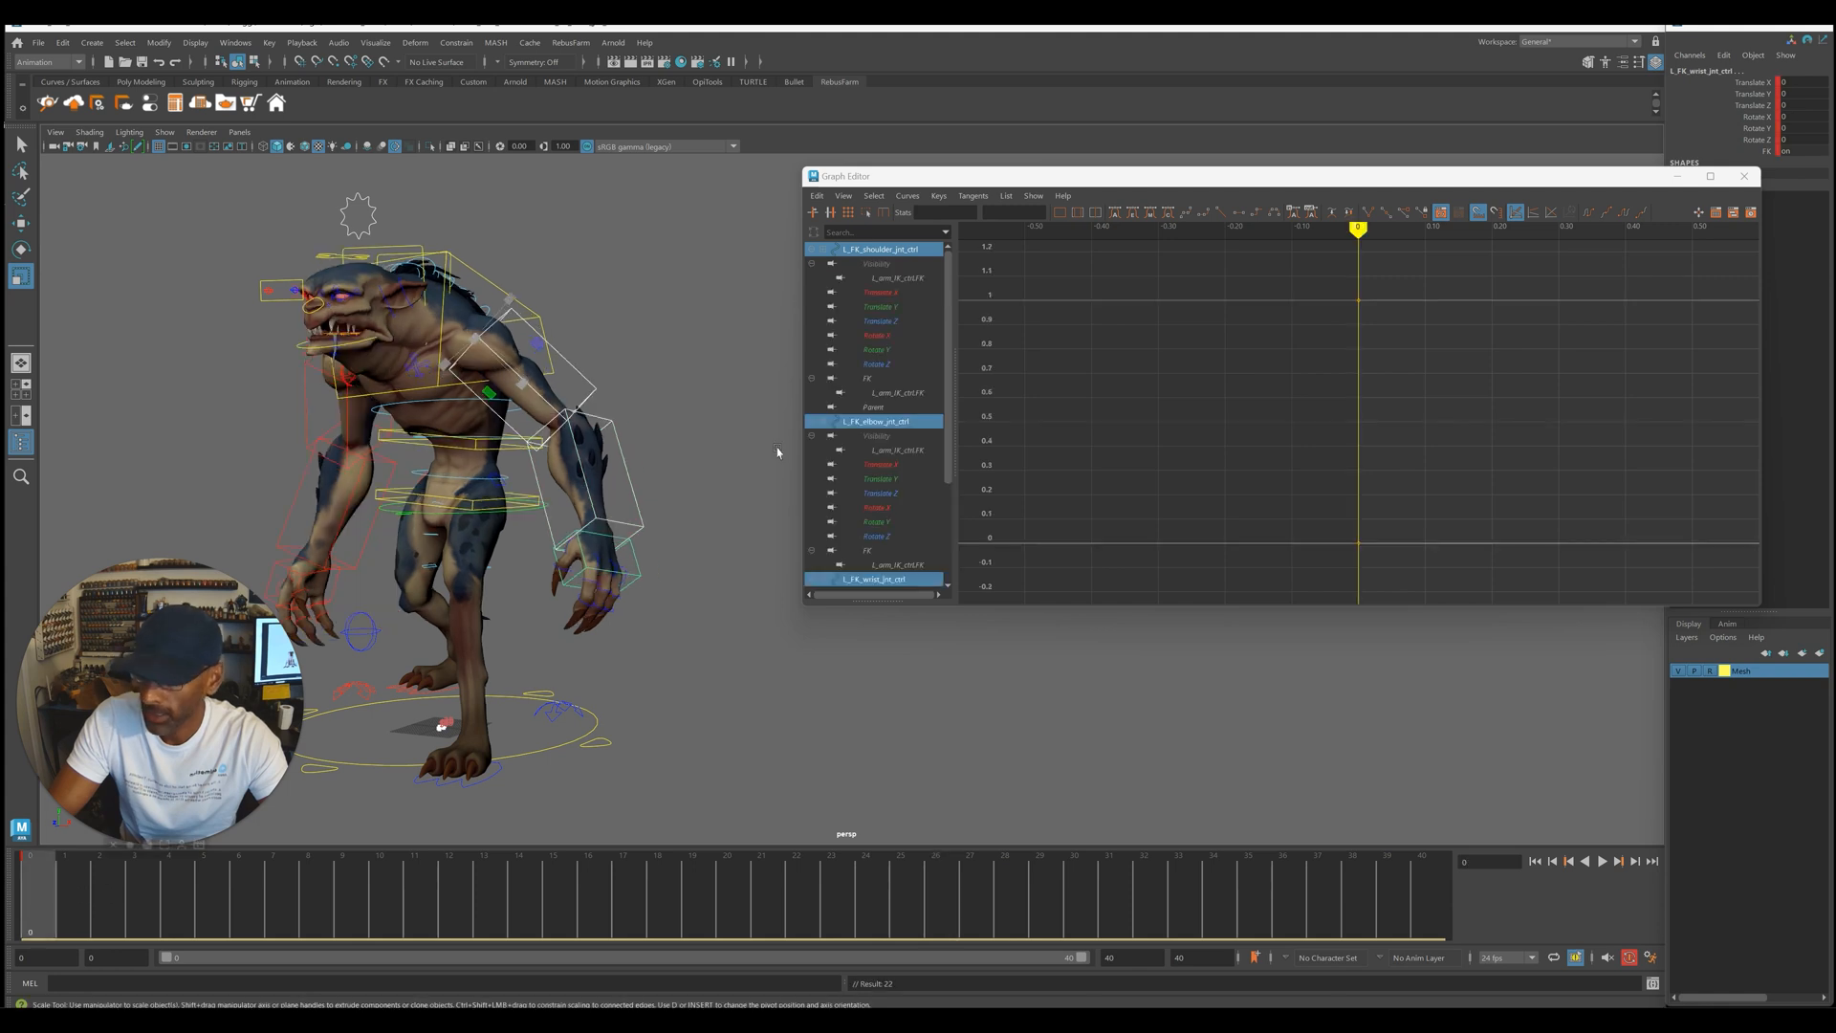
# - Paste the copied rotation curve into the Rotate Y channels of the left FK arm controls
pyautogui.click(878, 336)
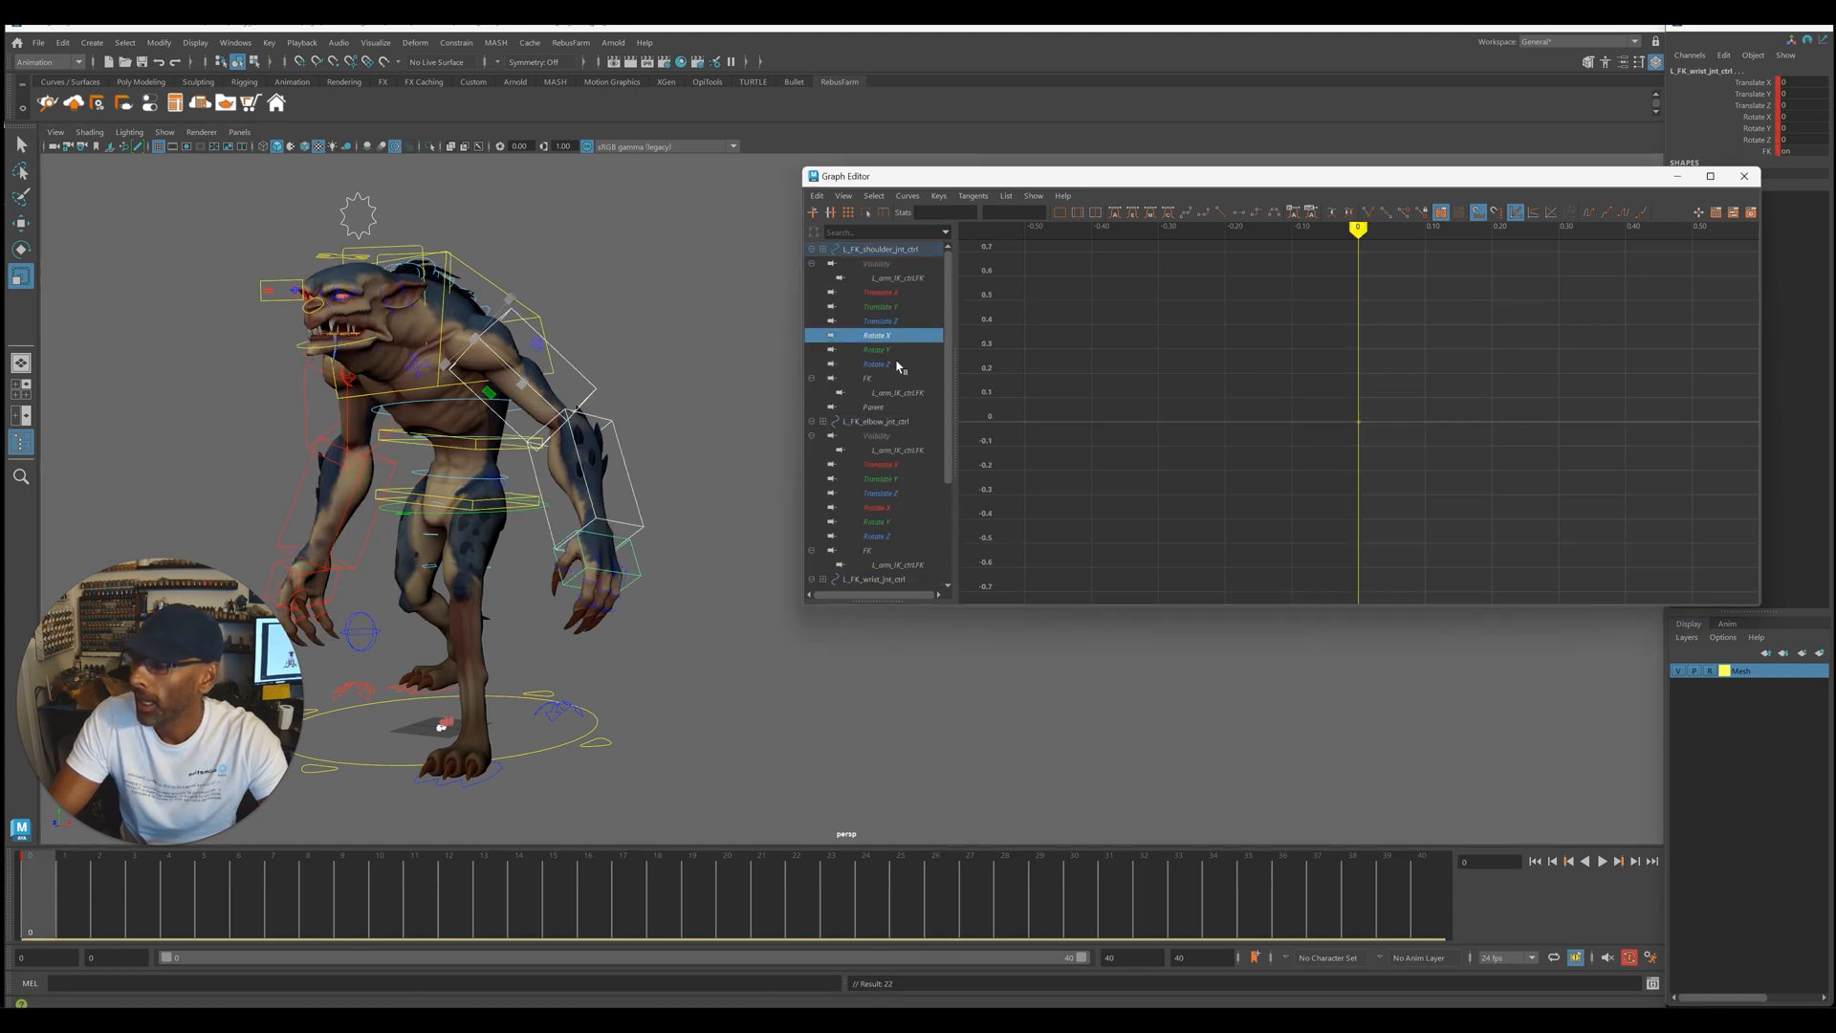
pyautogui.scroll(-3, 899, 526)
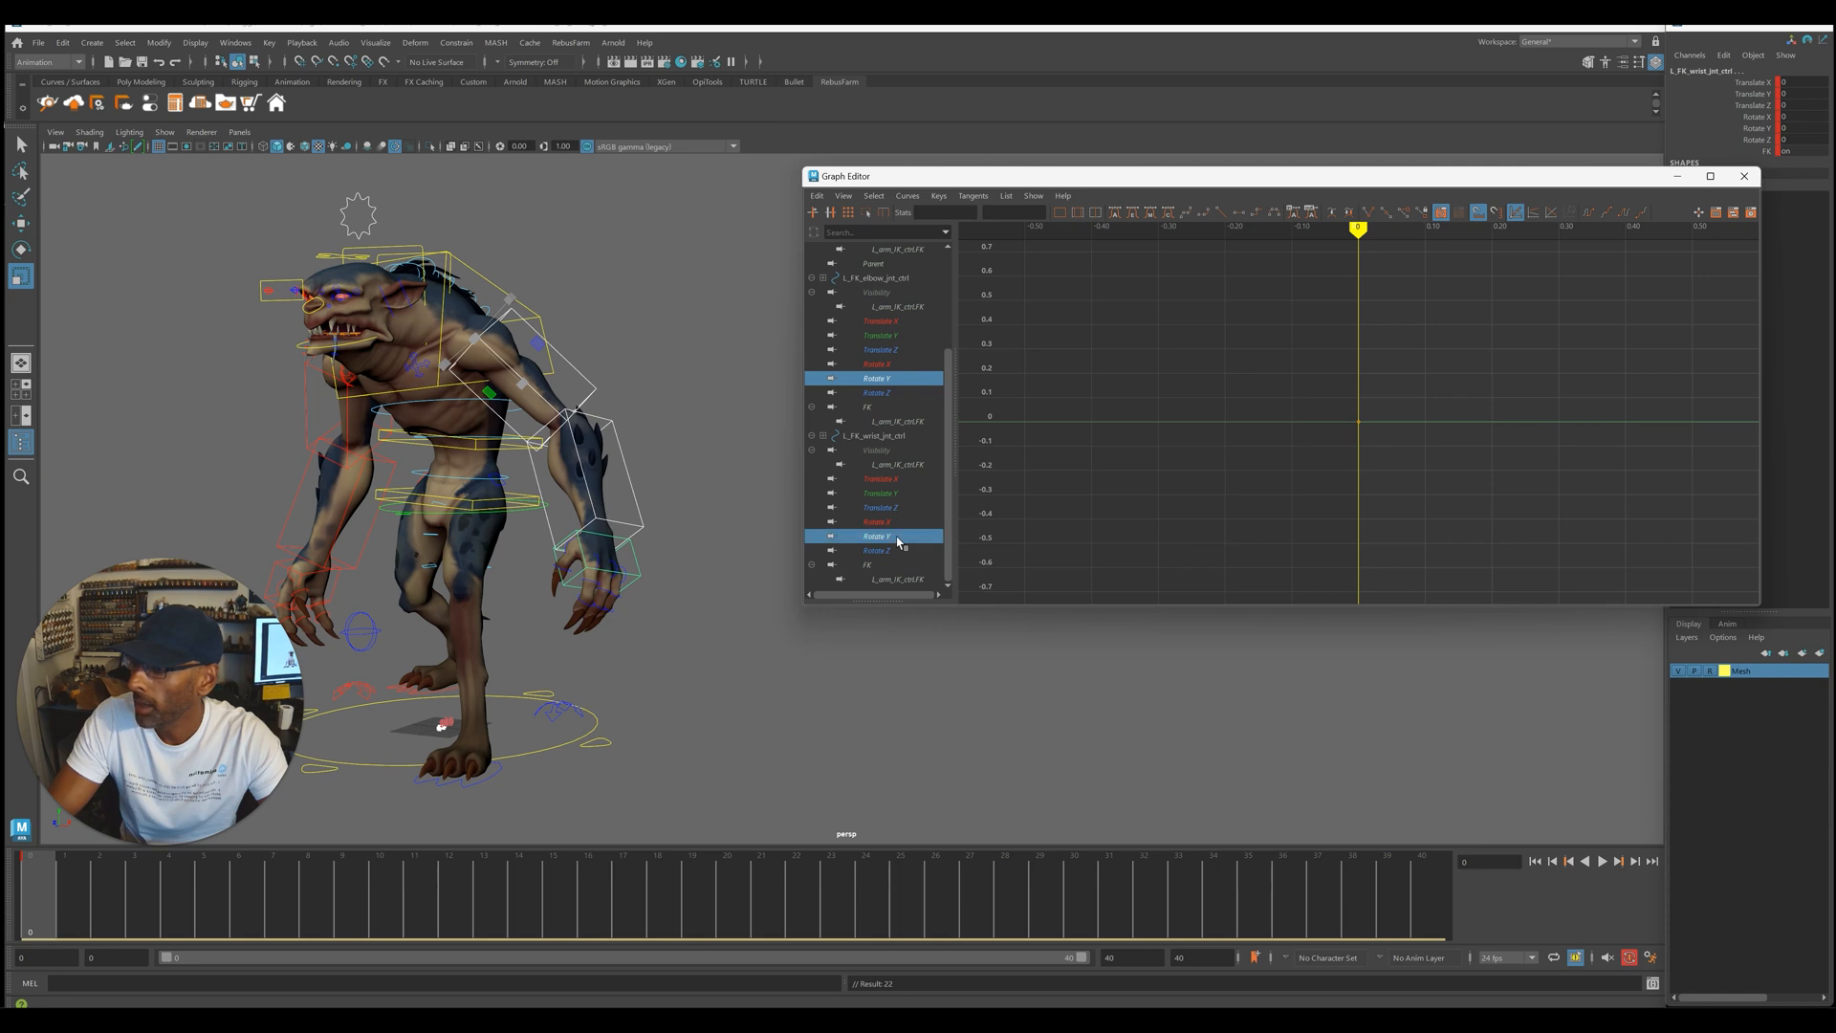
pyautogui.click(818, 197)
pyautogui.click(834, 283)
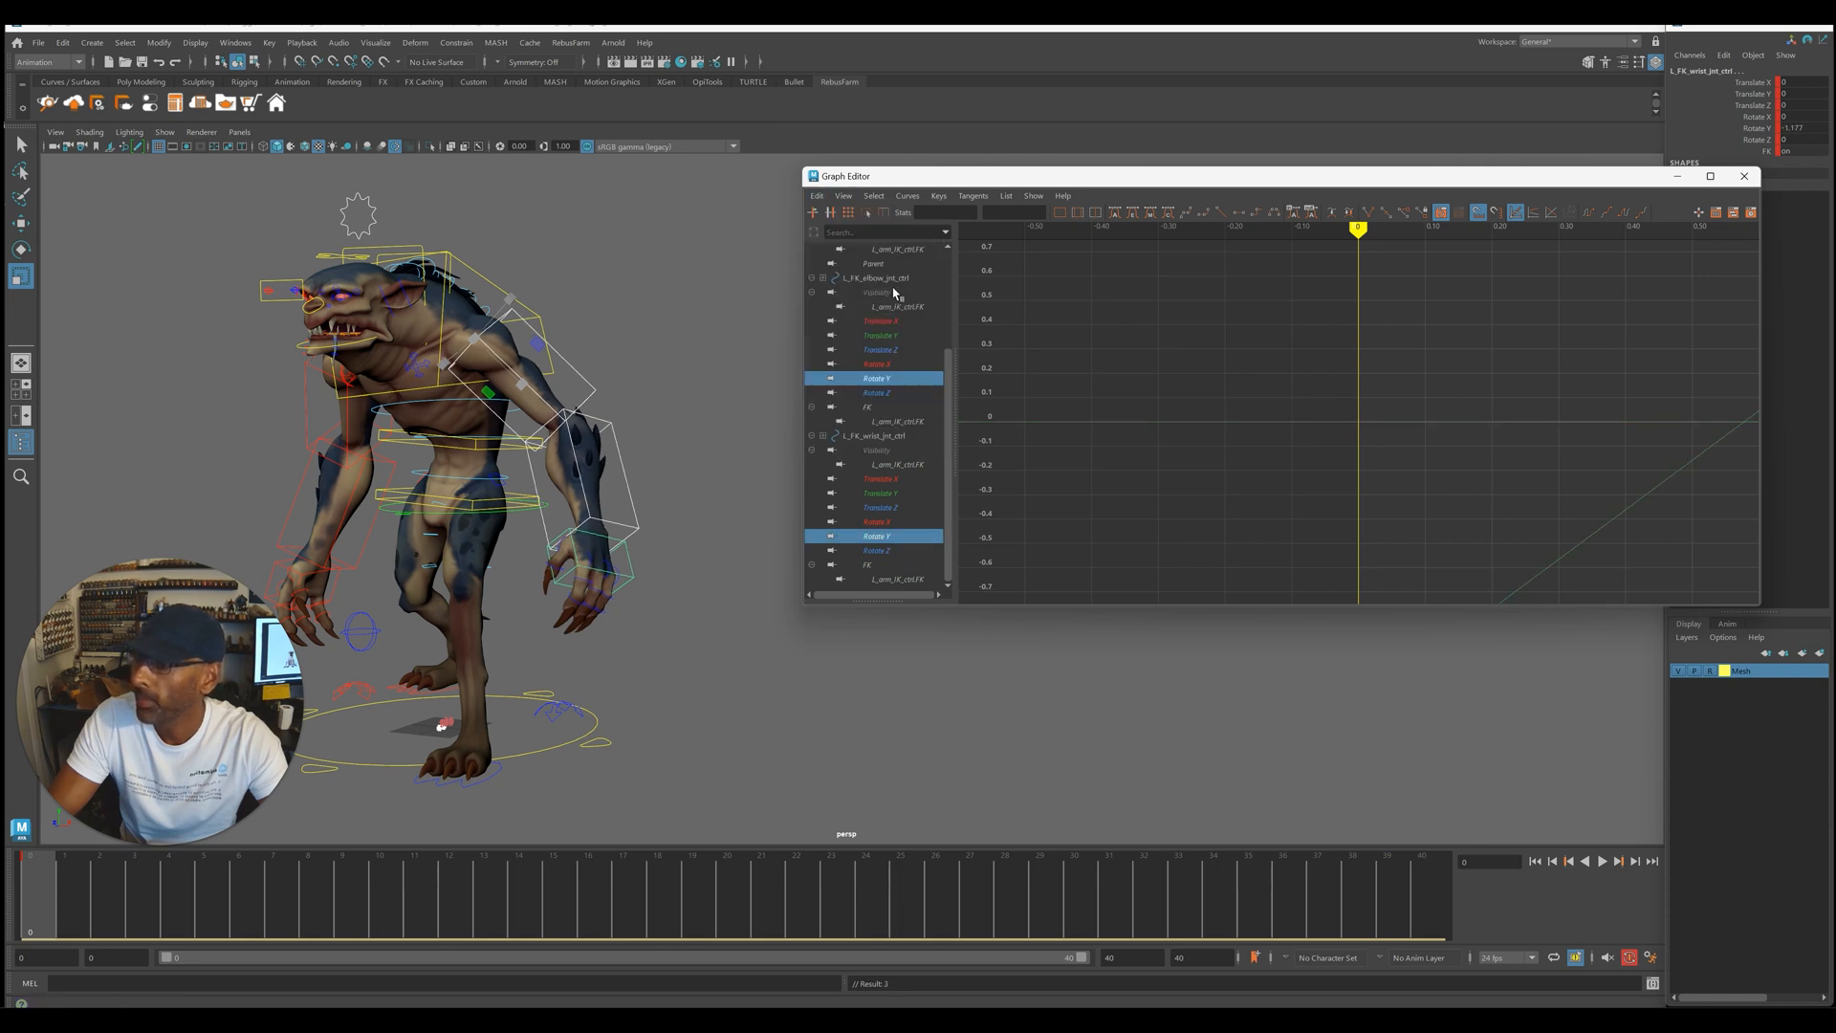
# - Cycle the left arm's Rotate Y curves beyond their keys and play back the arm motion
pyautogui.click(1633, 215)
pyautogui.press('f')
pyautogui.hotkey('alt', 'v')
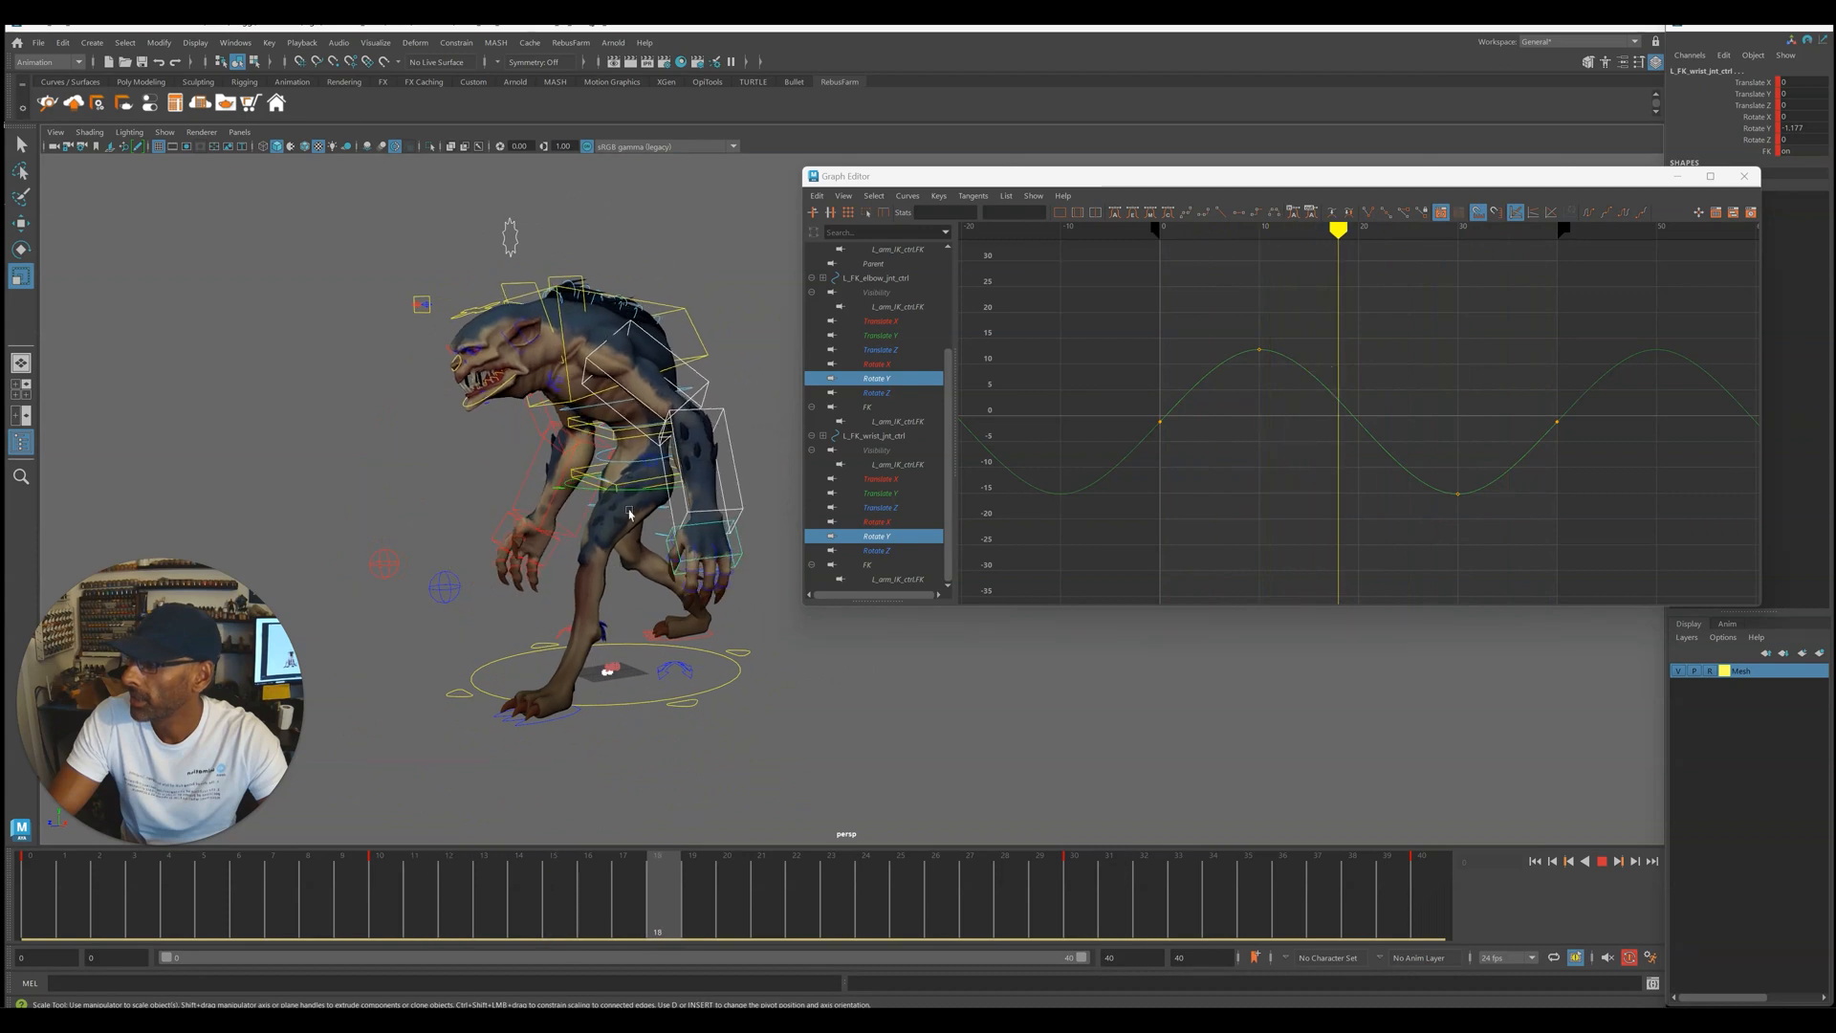
pyautogui.hotkey('alt', 'v')
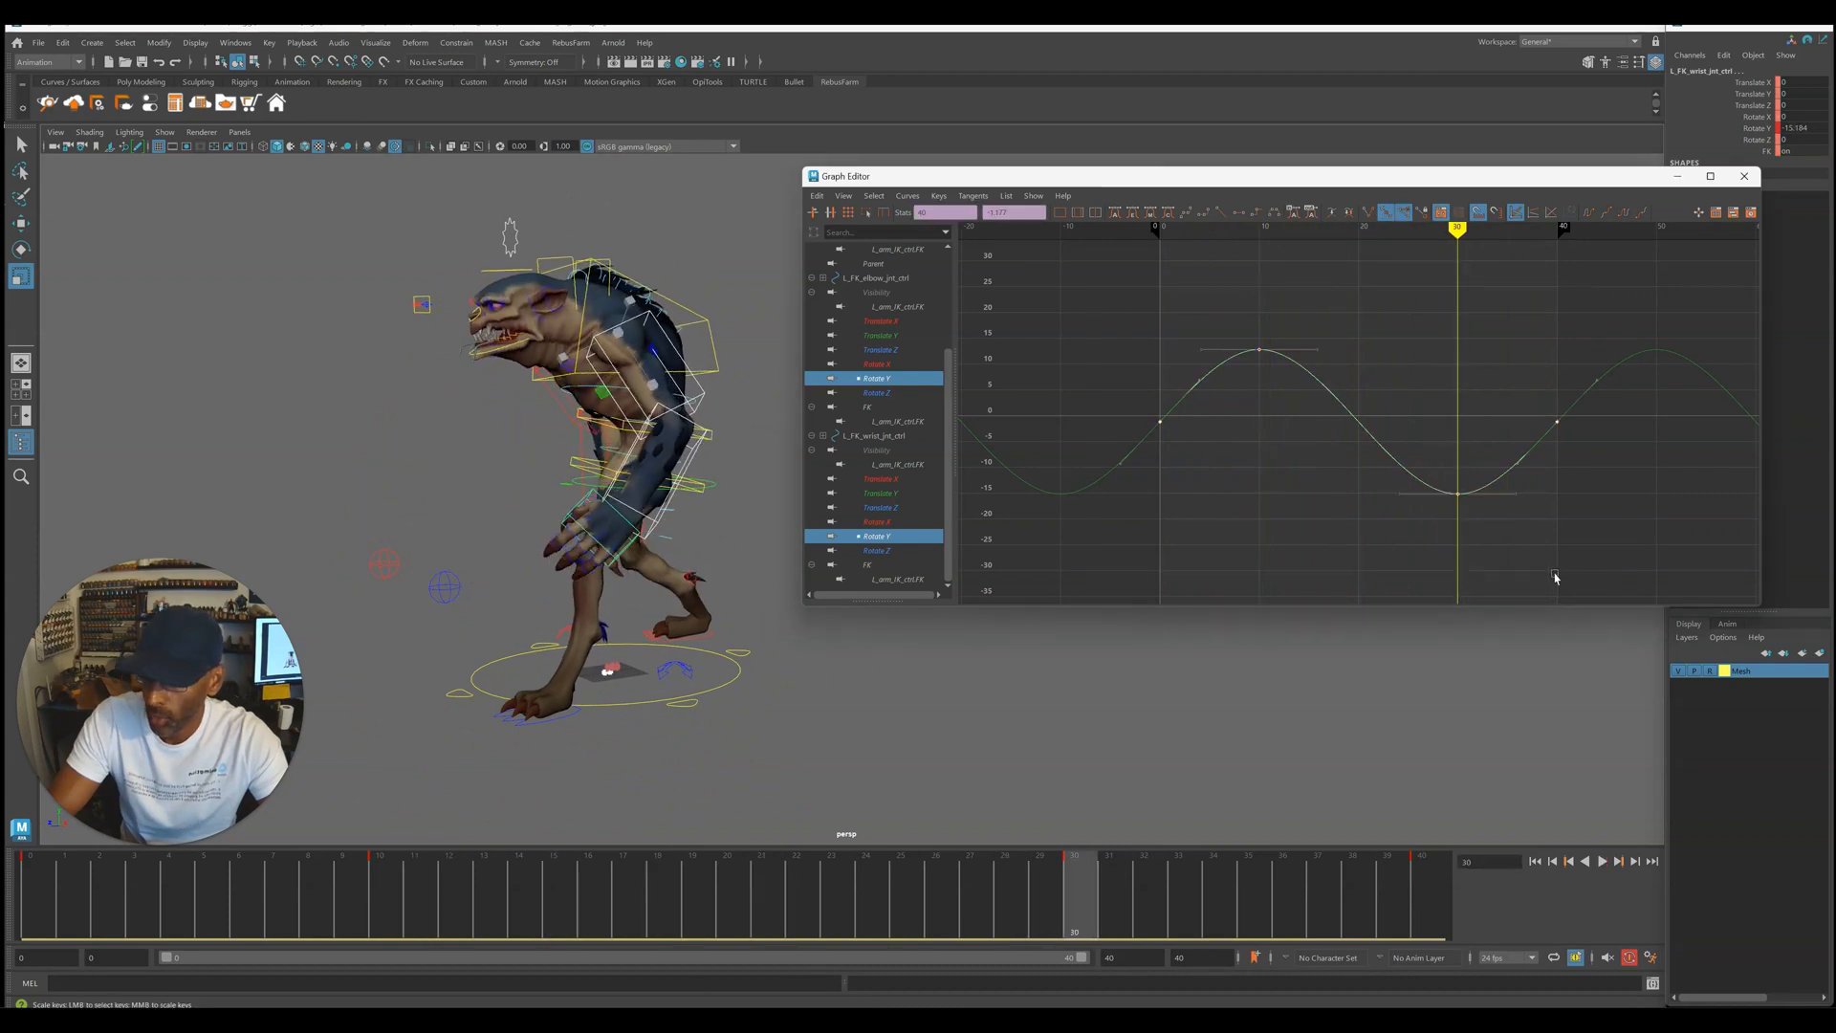
# - Invert the left FK shoulder, elbow and wrist Rotate Y curves with a negative value scale and play back the result
pyautogui.moveTo(1162, 413); pyautogui.dragTo(1164, 480, button='middle')
pyautogui.press('f')
pyautogui.hotkey('alt', 'v')
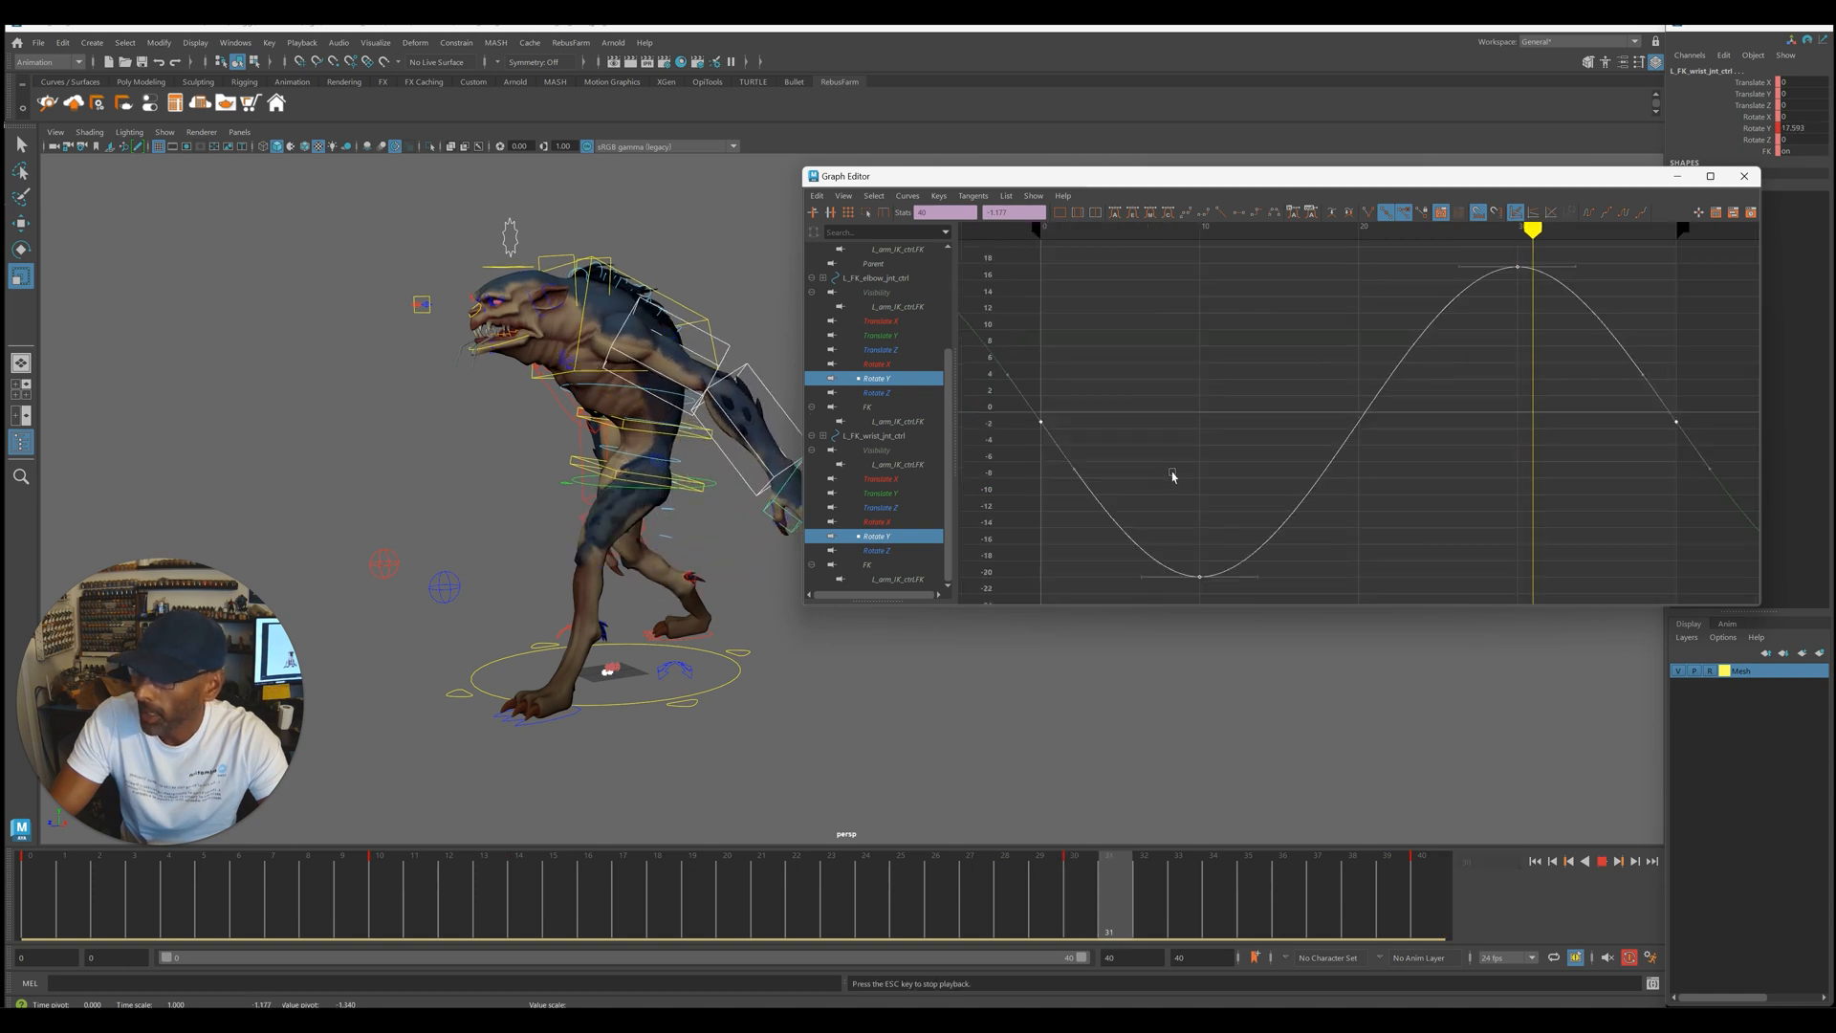
pyautogui.press('Escape')
pyautogui.scroll(-4, 1233, 317)
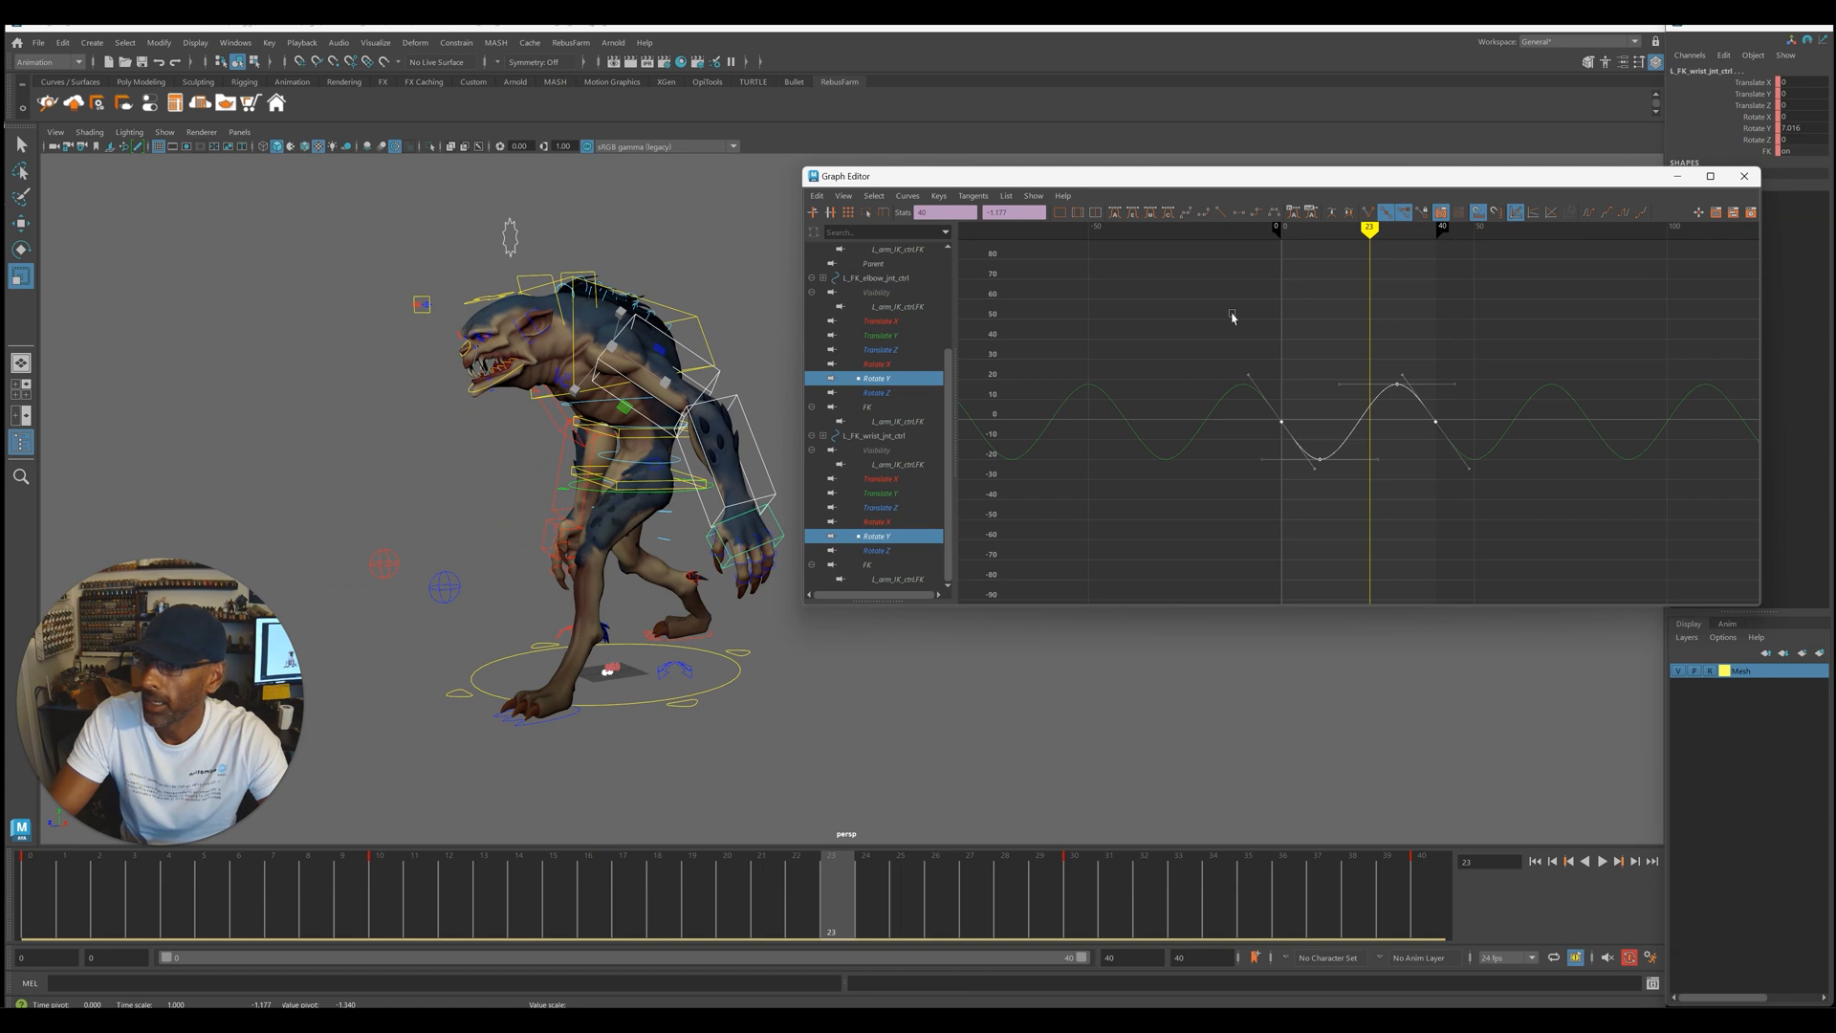
pyautogui.hotkey('alt', 'v')
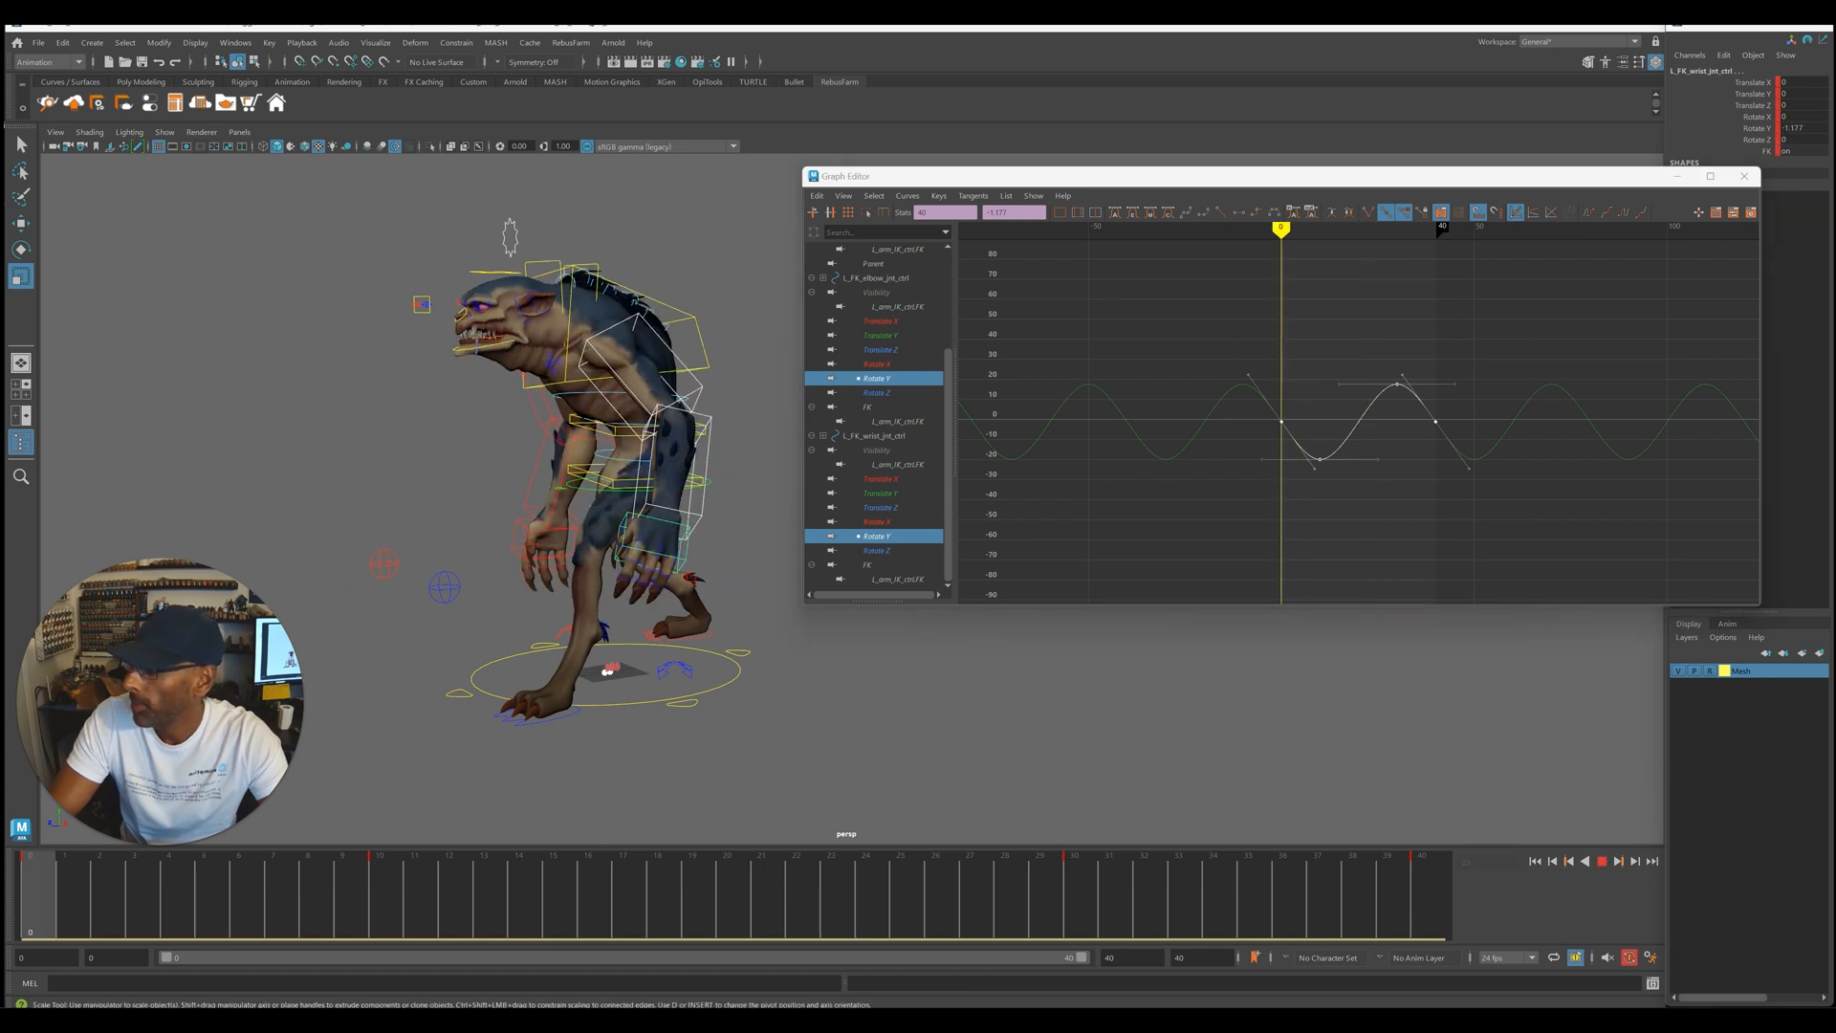
pyautogui.hotkey('alt', 'v')
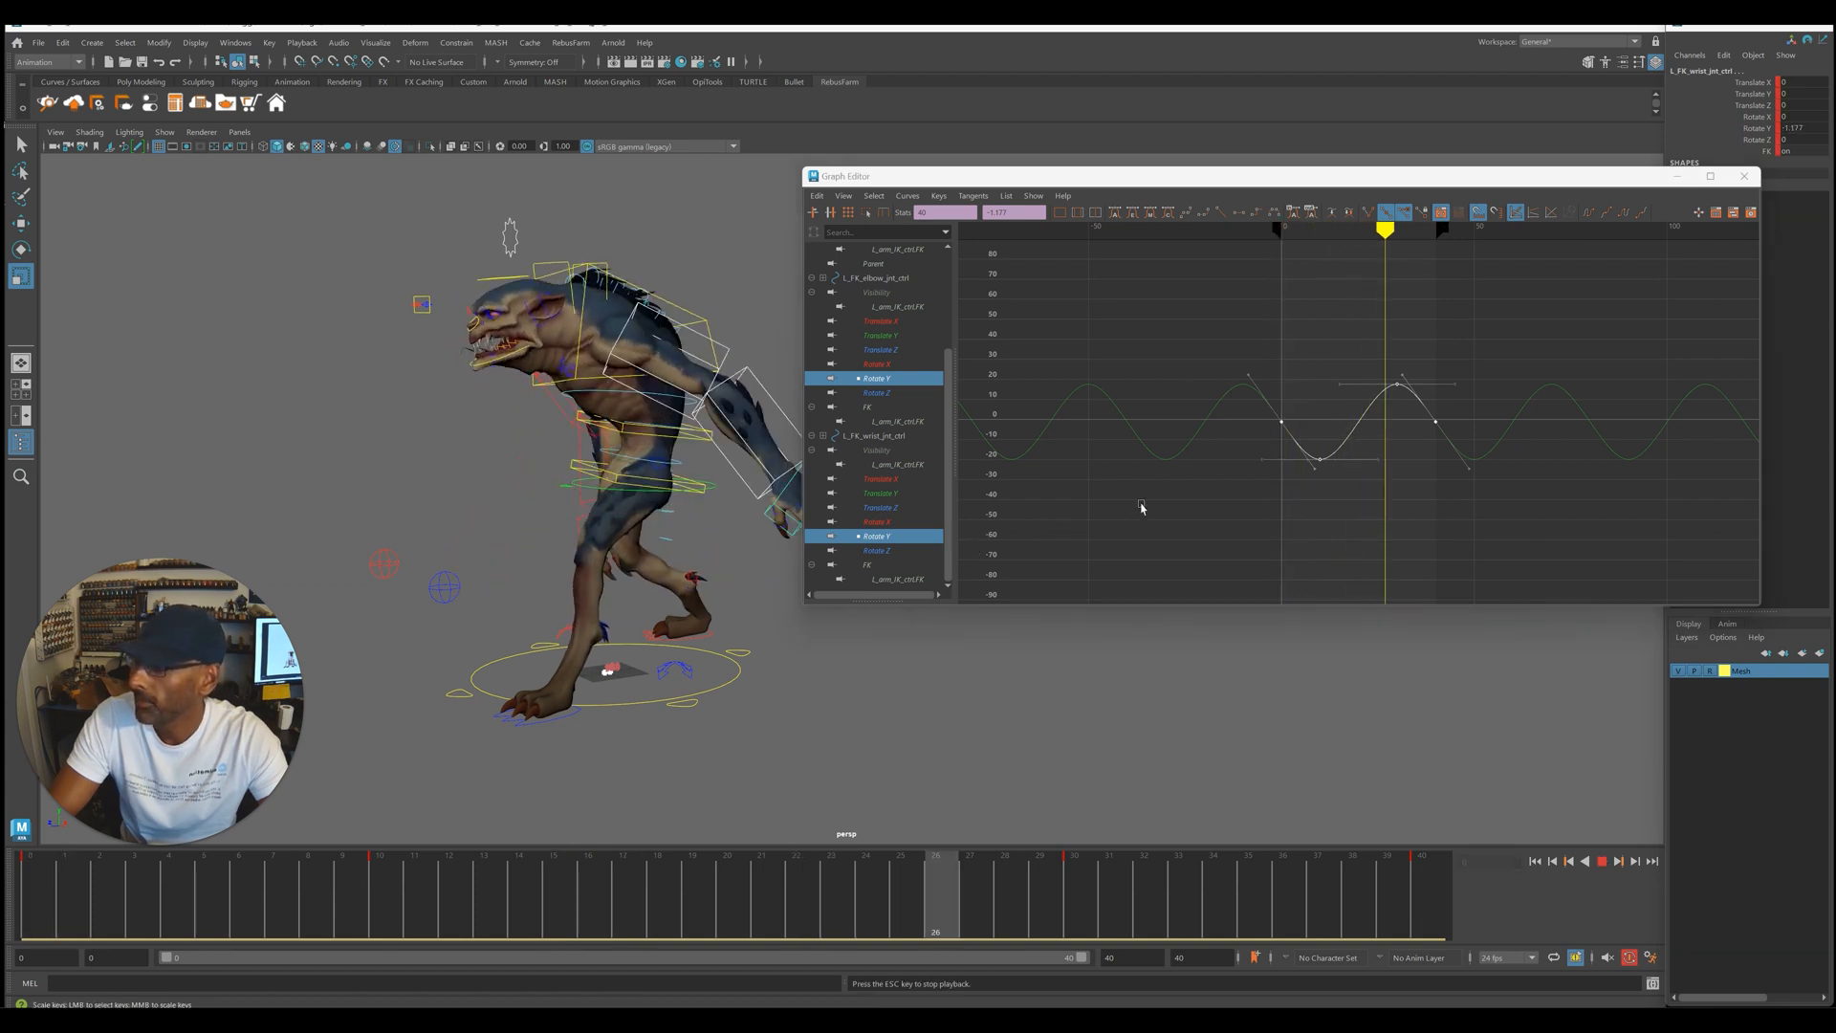
pyautogui.press('Escape')
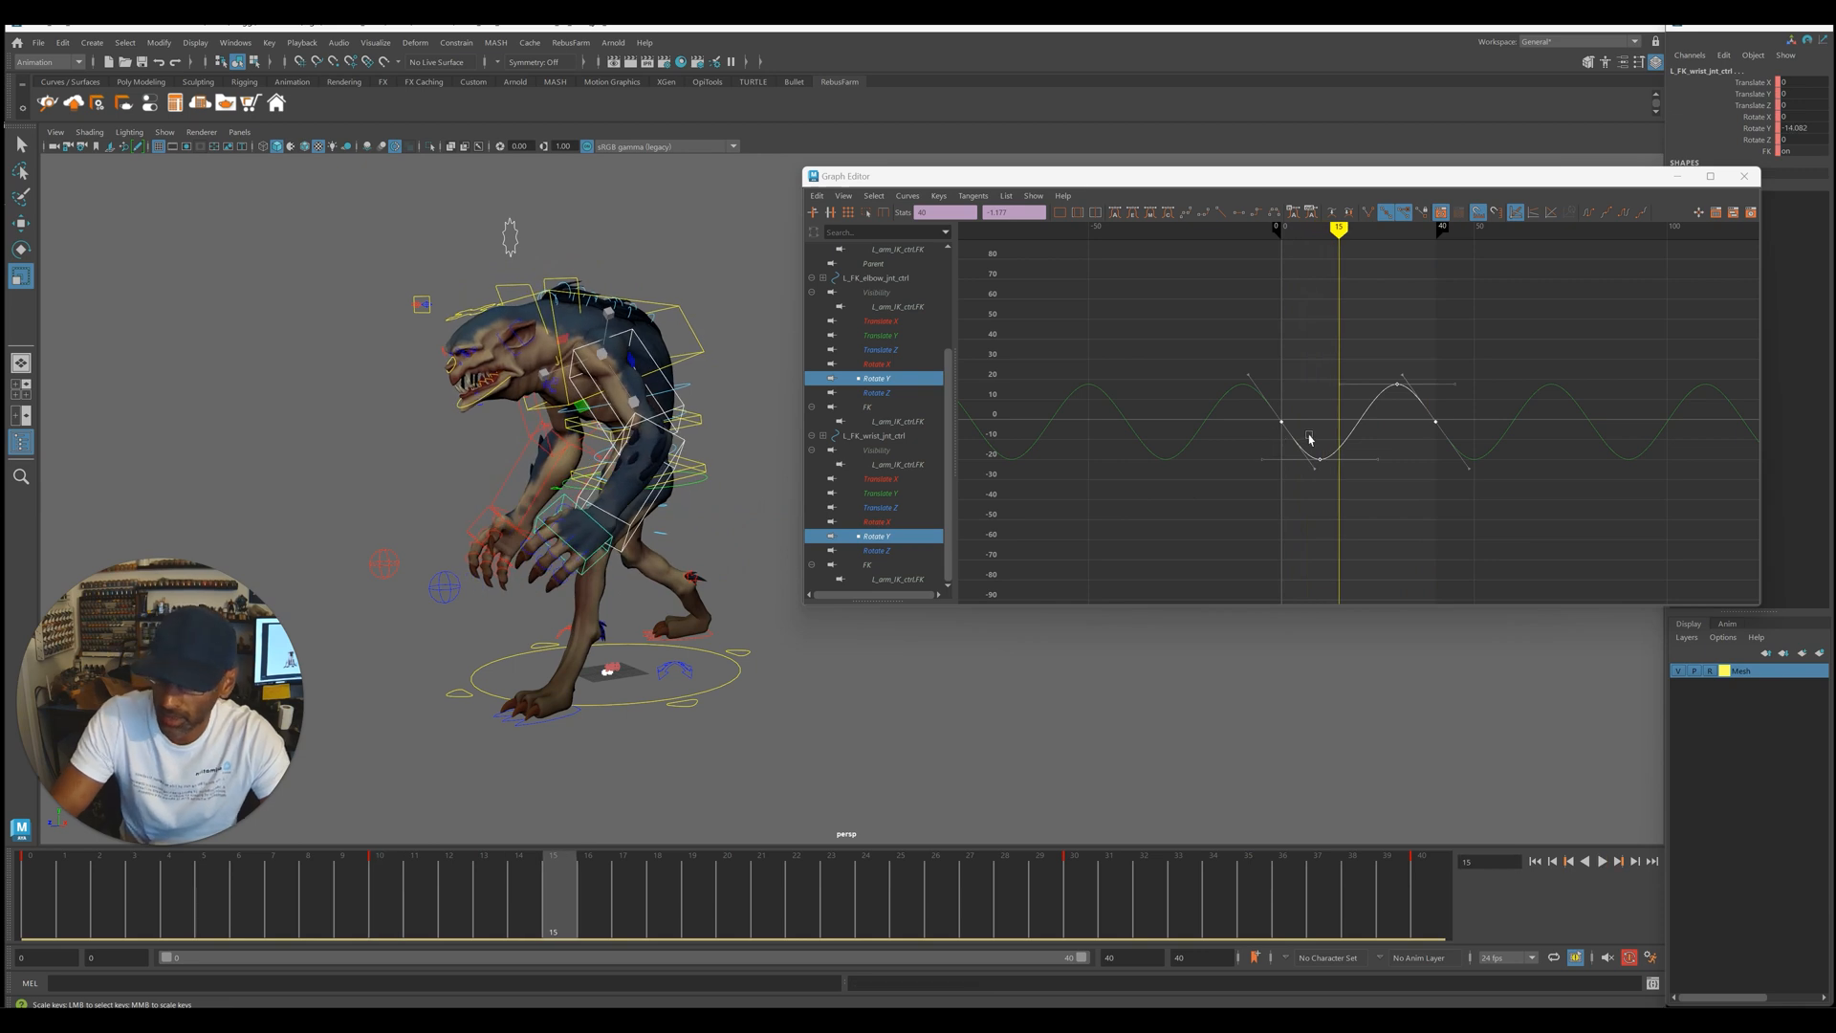
# - Scale down the left FK arm's Rotate Y curves to peaks of about -7 and 5 while checking playback
pyautogui.hotkey('alt', 'v')
pyautogui.moveTo(1283, 422); pyautogui.dragTo(1281, 440, button='middle')
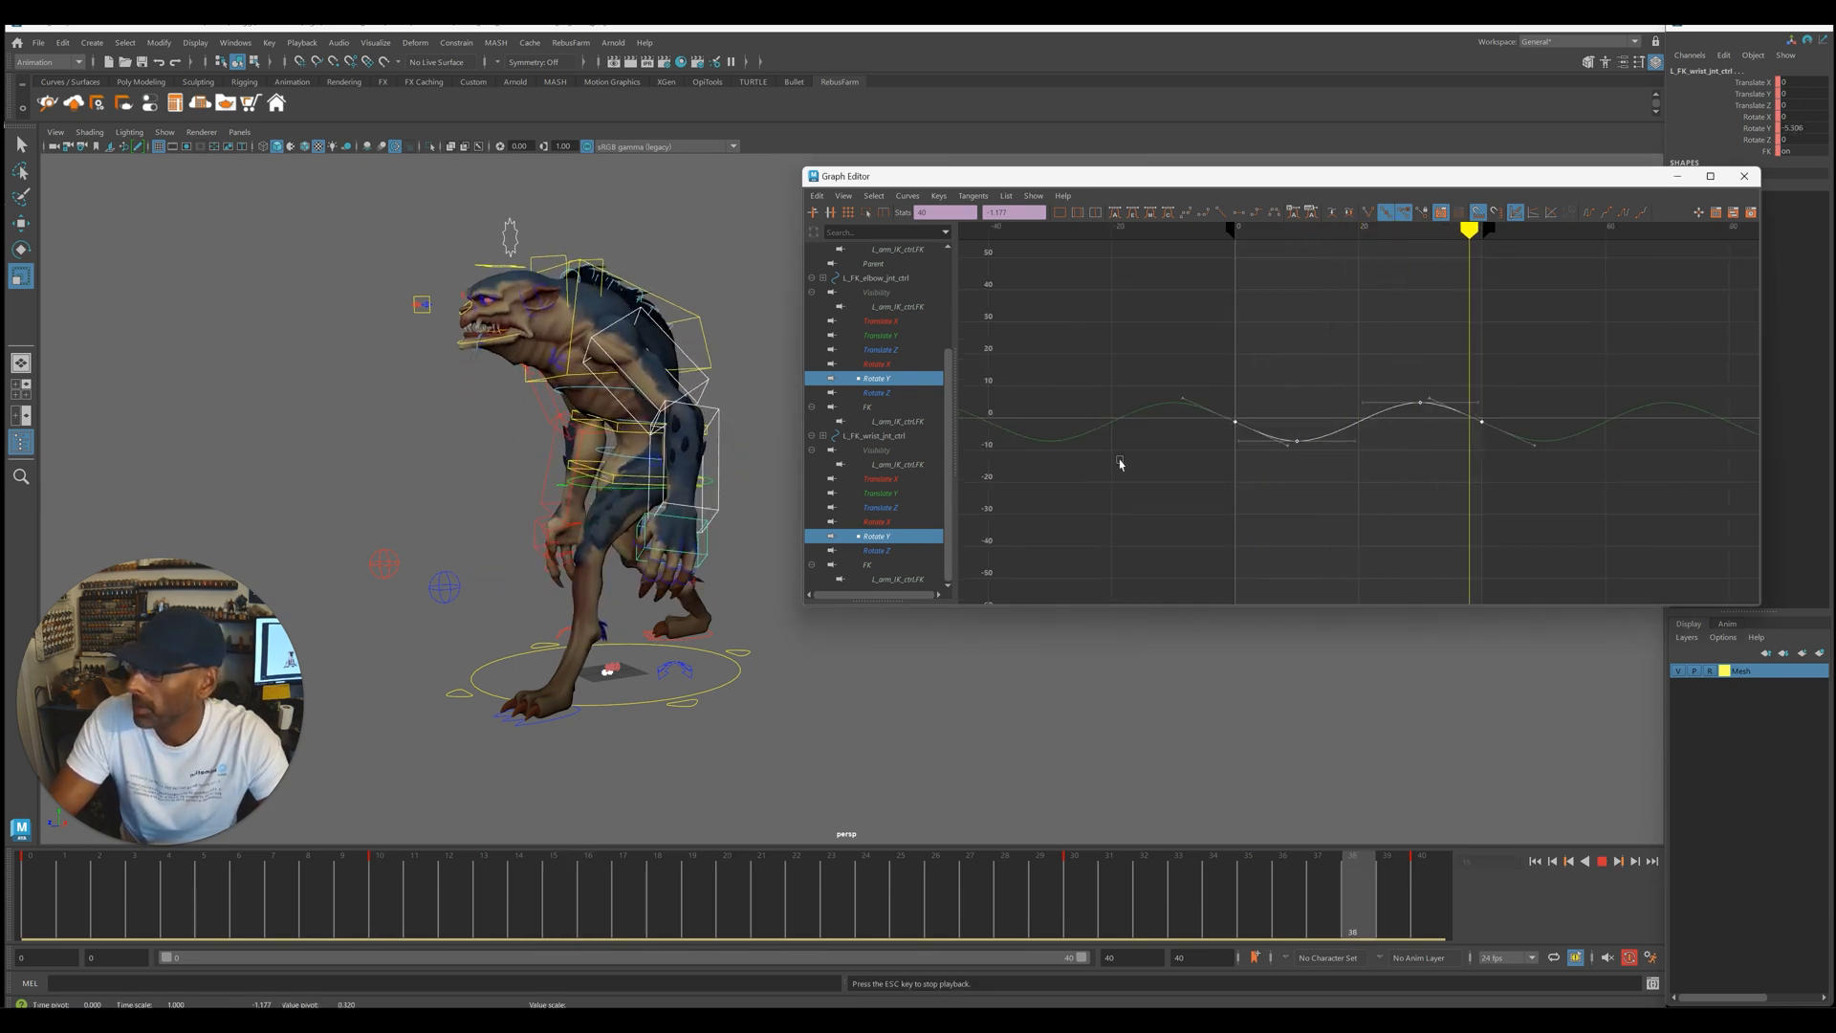
pyautogui.moveTo(544, 498)
pyautogui.keyDown('alt'); pyautogui.mouseDown()
pyautogui.moveTo(718, 509)
pyautogui.moveTo(560, 500)
pyautogui.mouseUp(); pyautogui.keyUp('alt')
pyautogui.press('Escape')
# - Shift all of the left FK shoulder's Rotate Y keys 1 frame later
pyautogui.click(673, 371)
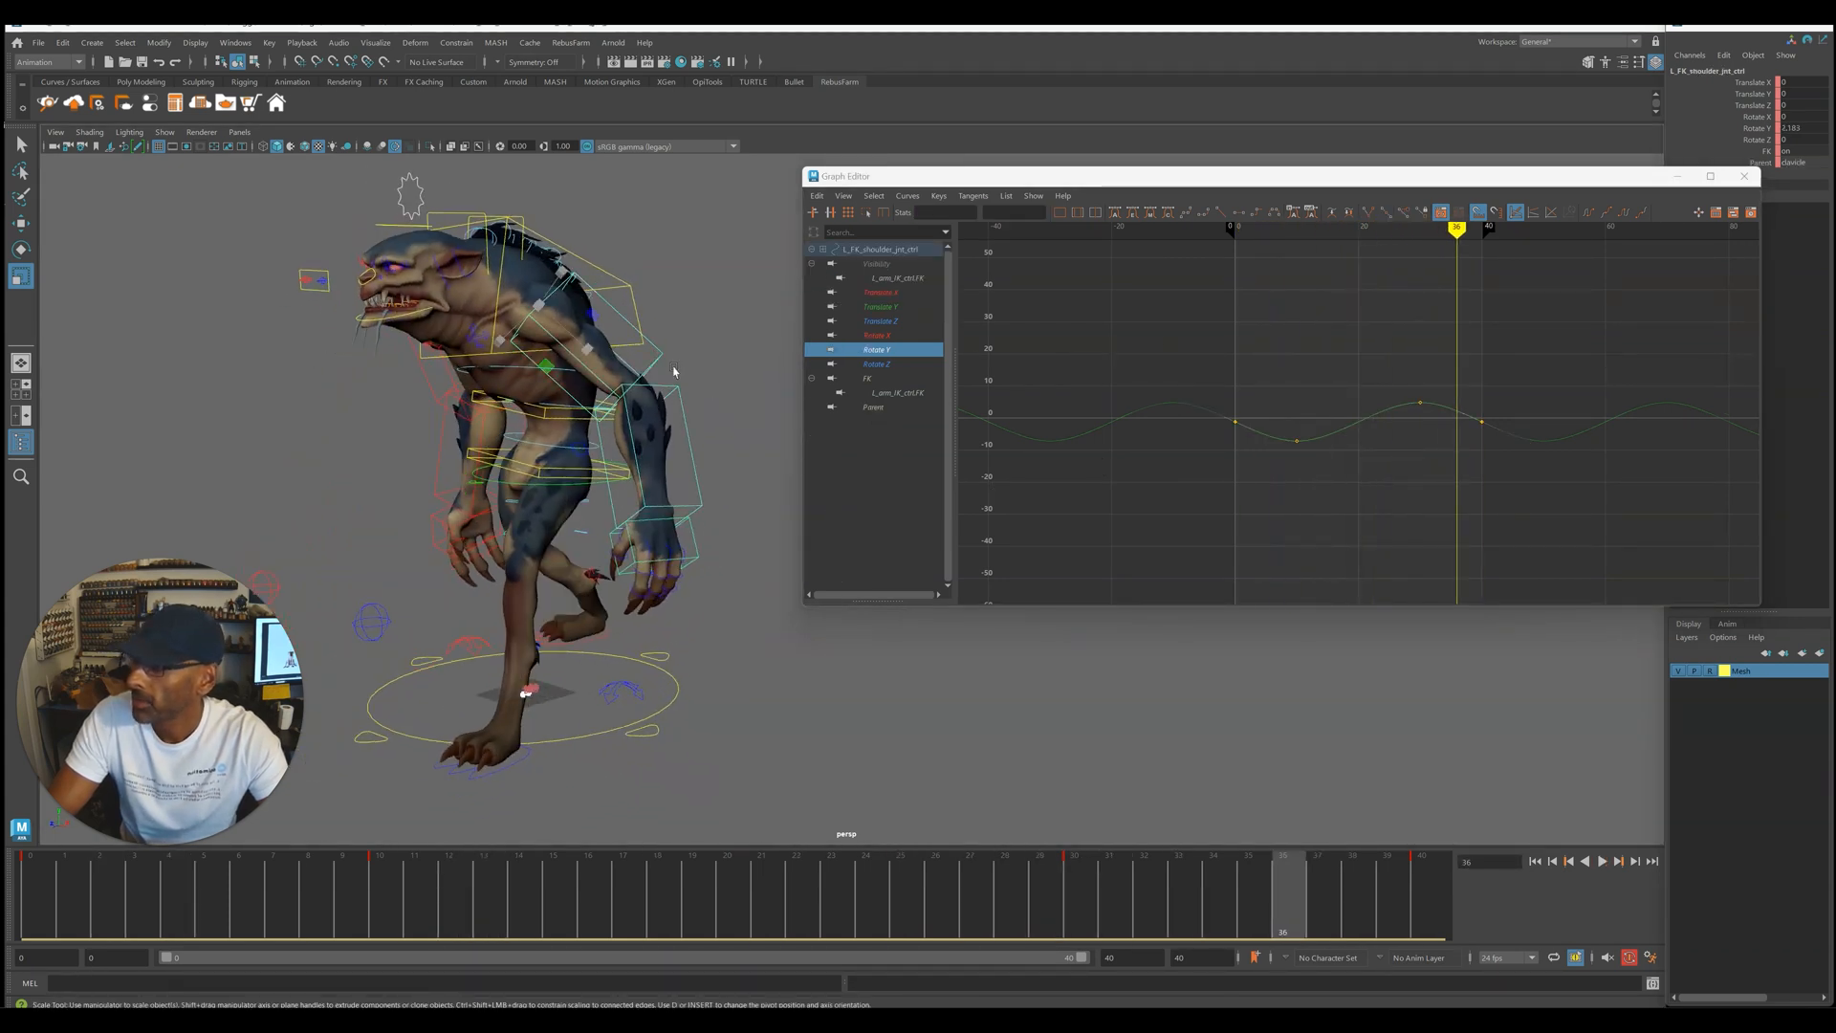
pyautogui.moveTo(1164, 353); pyautogui.dragTo(1530, 480)
pyautogui.press('w')
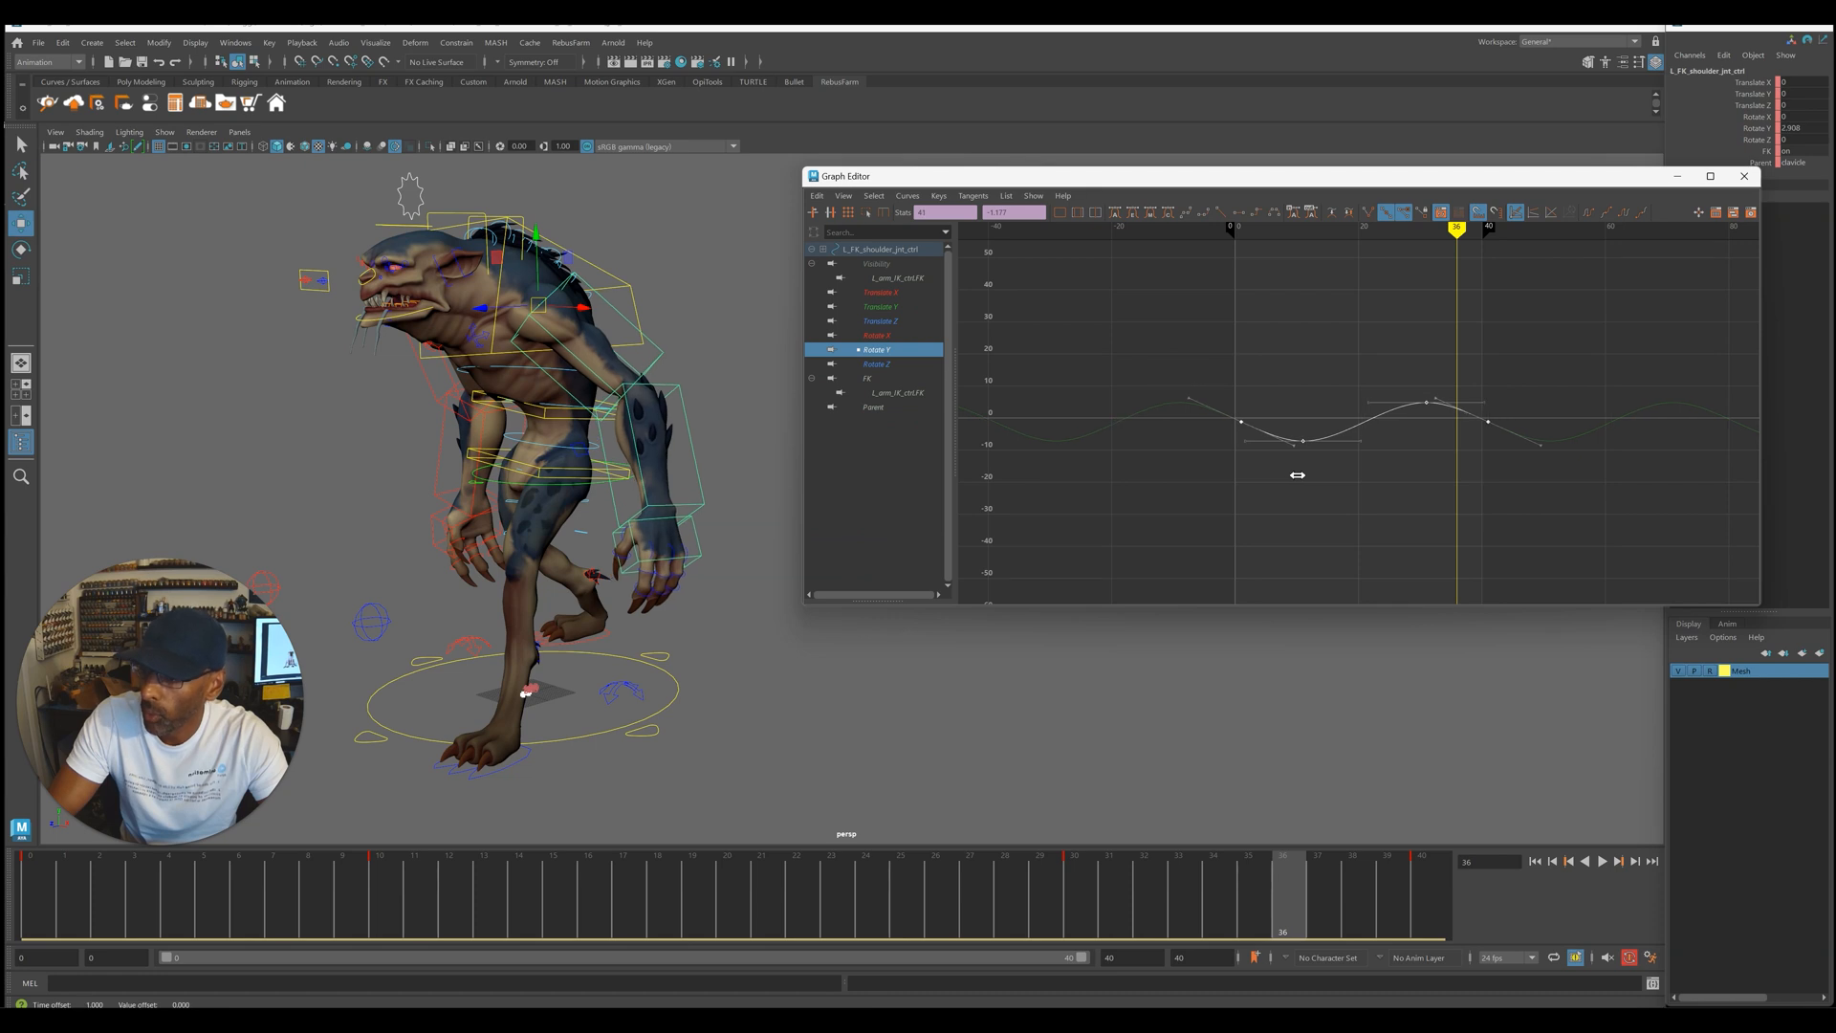
# - Shift the left FK elbow's Rotate Y keys 3 frames later
pyautogui.click(683, 460)
pyautogui.keyDown('alt'); pyautogui.moveTo(1249, 330); pyautogui.dragTo(1185, 352, button='right'); pyautogui.keyUp('alt')
pyautogui.click(877, 350)
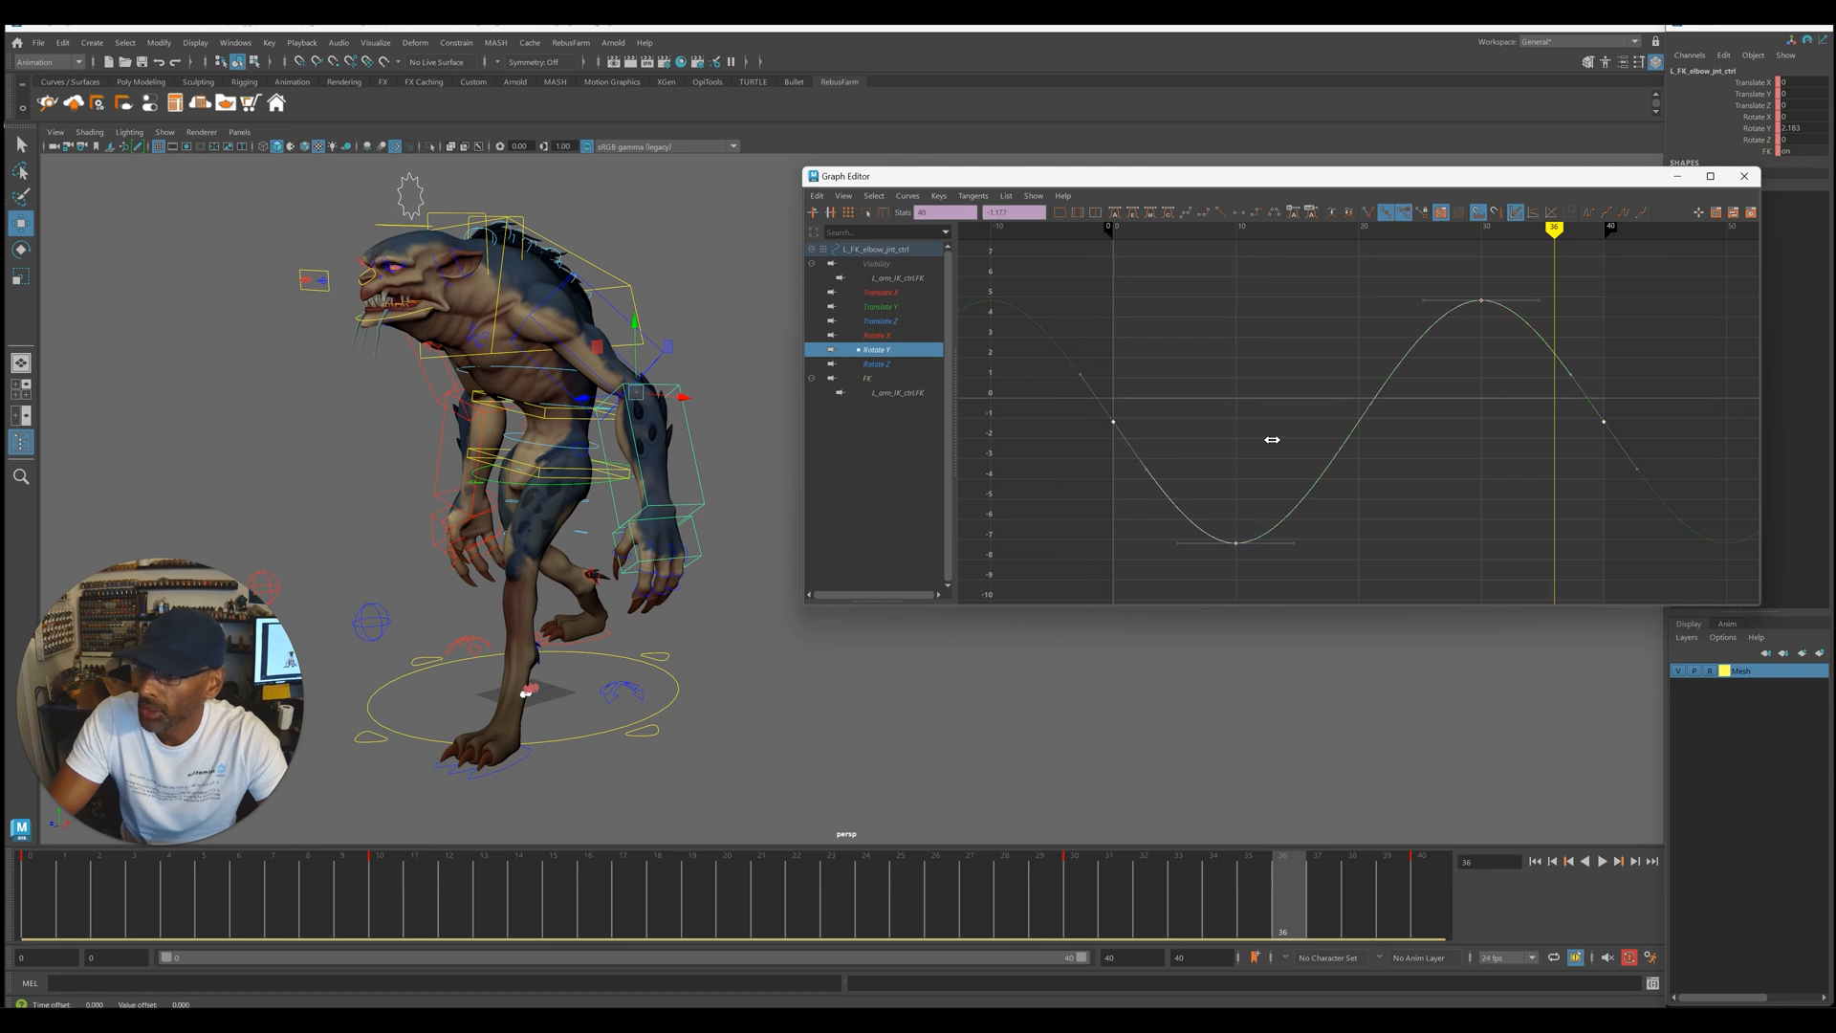
# - Shift the left FK wrist's Rotate Y keys 4 frames later and play back the overlapping arm motion
pyautogui.click(699, 543)
pyautogui.click(899, 350)
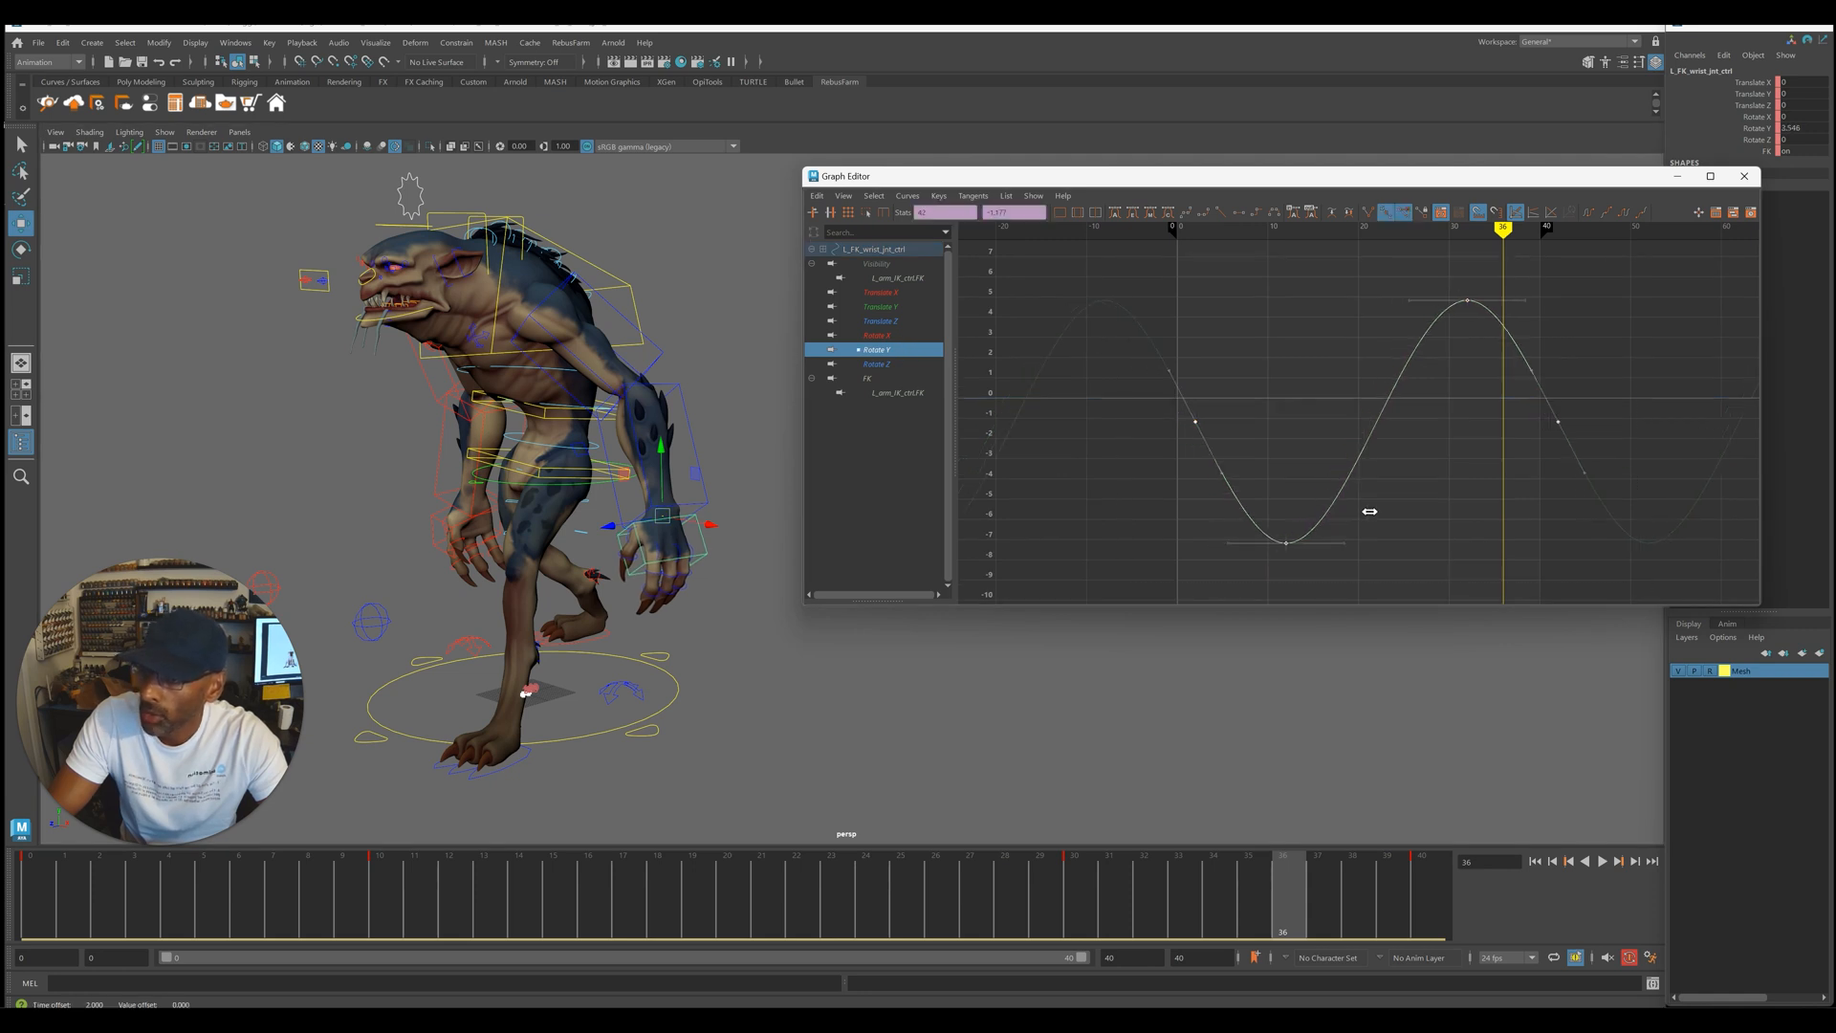
pyautogui.keyDown('shift'); pyautogui.moveTo(1383, 513); pyautogui.dragTo(1393, 513, button='middle'); pyautogui.keyUp('shift')
pyautogui.hotkey('alt', 'v')
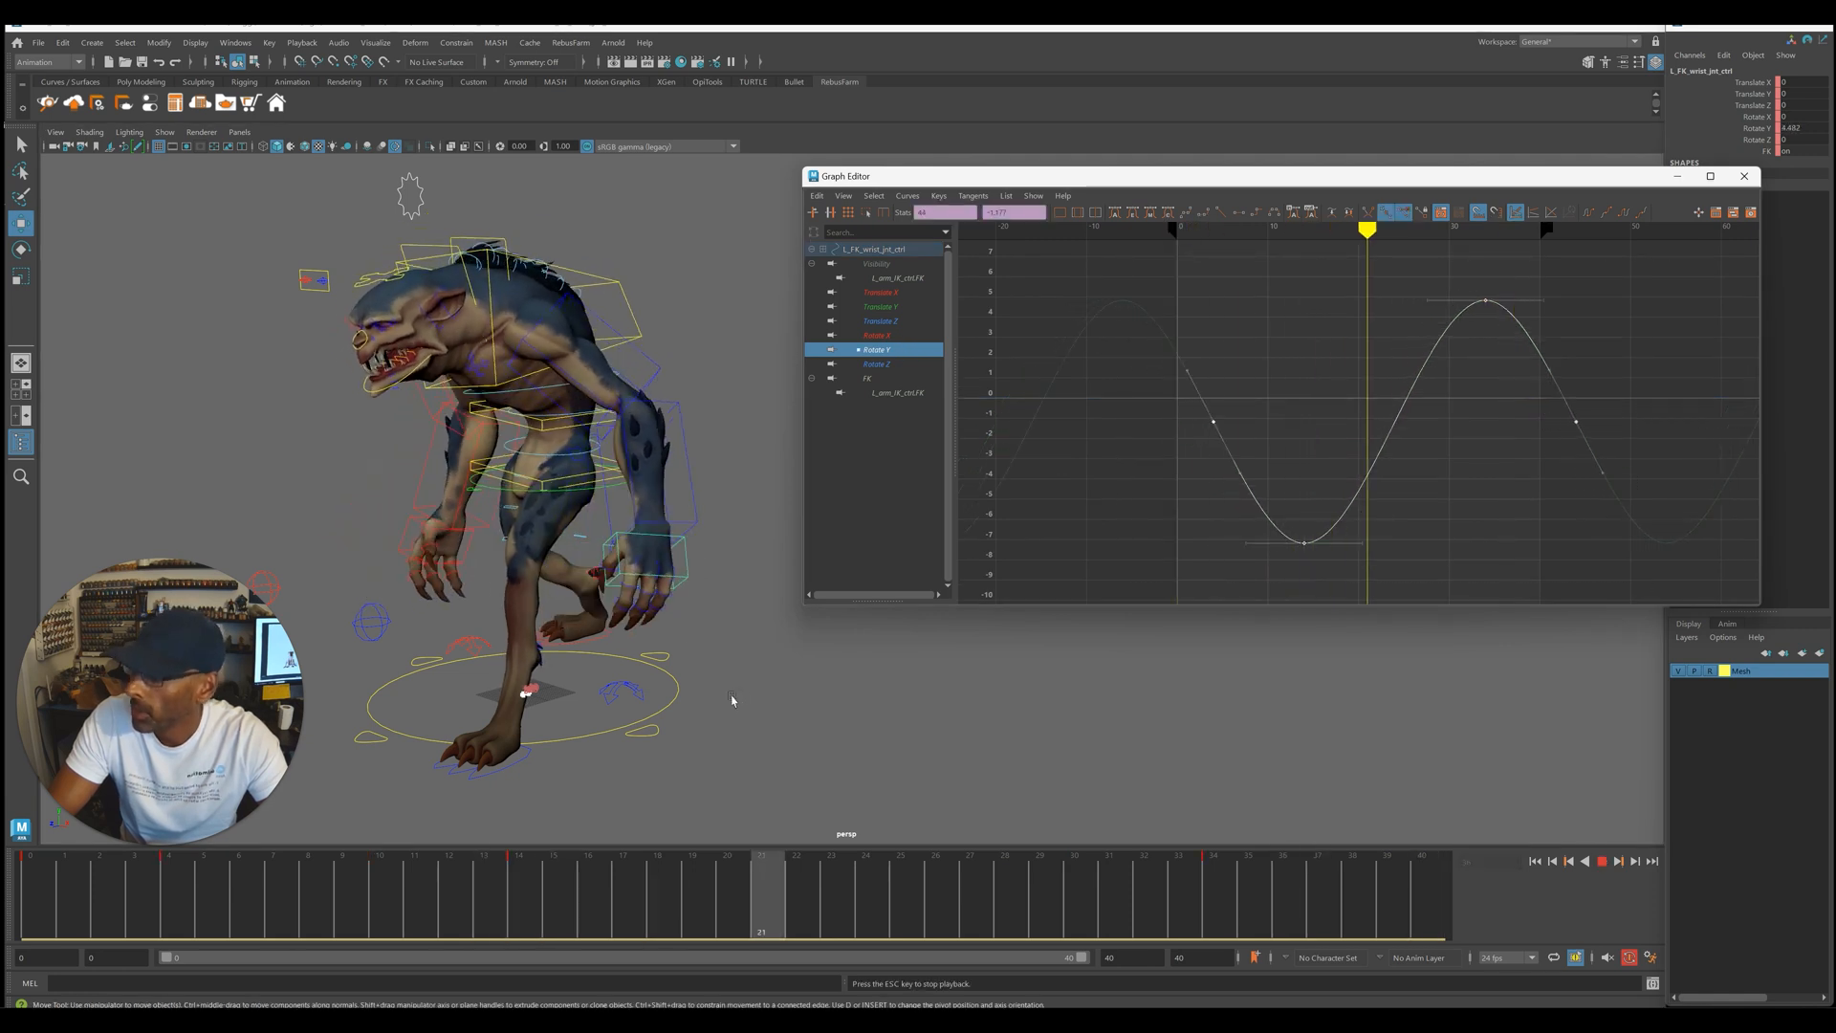
pyautogui.press('Escape')
# - Scale up the left FK shoulder's Rotate Y keys to peaks of about -10 and 7, checking the swing in playback
pyautogui.click(663, 369)
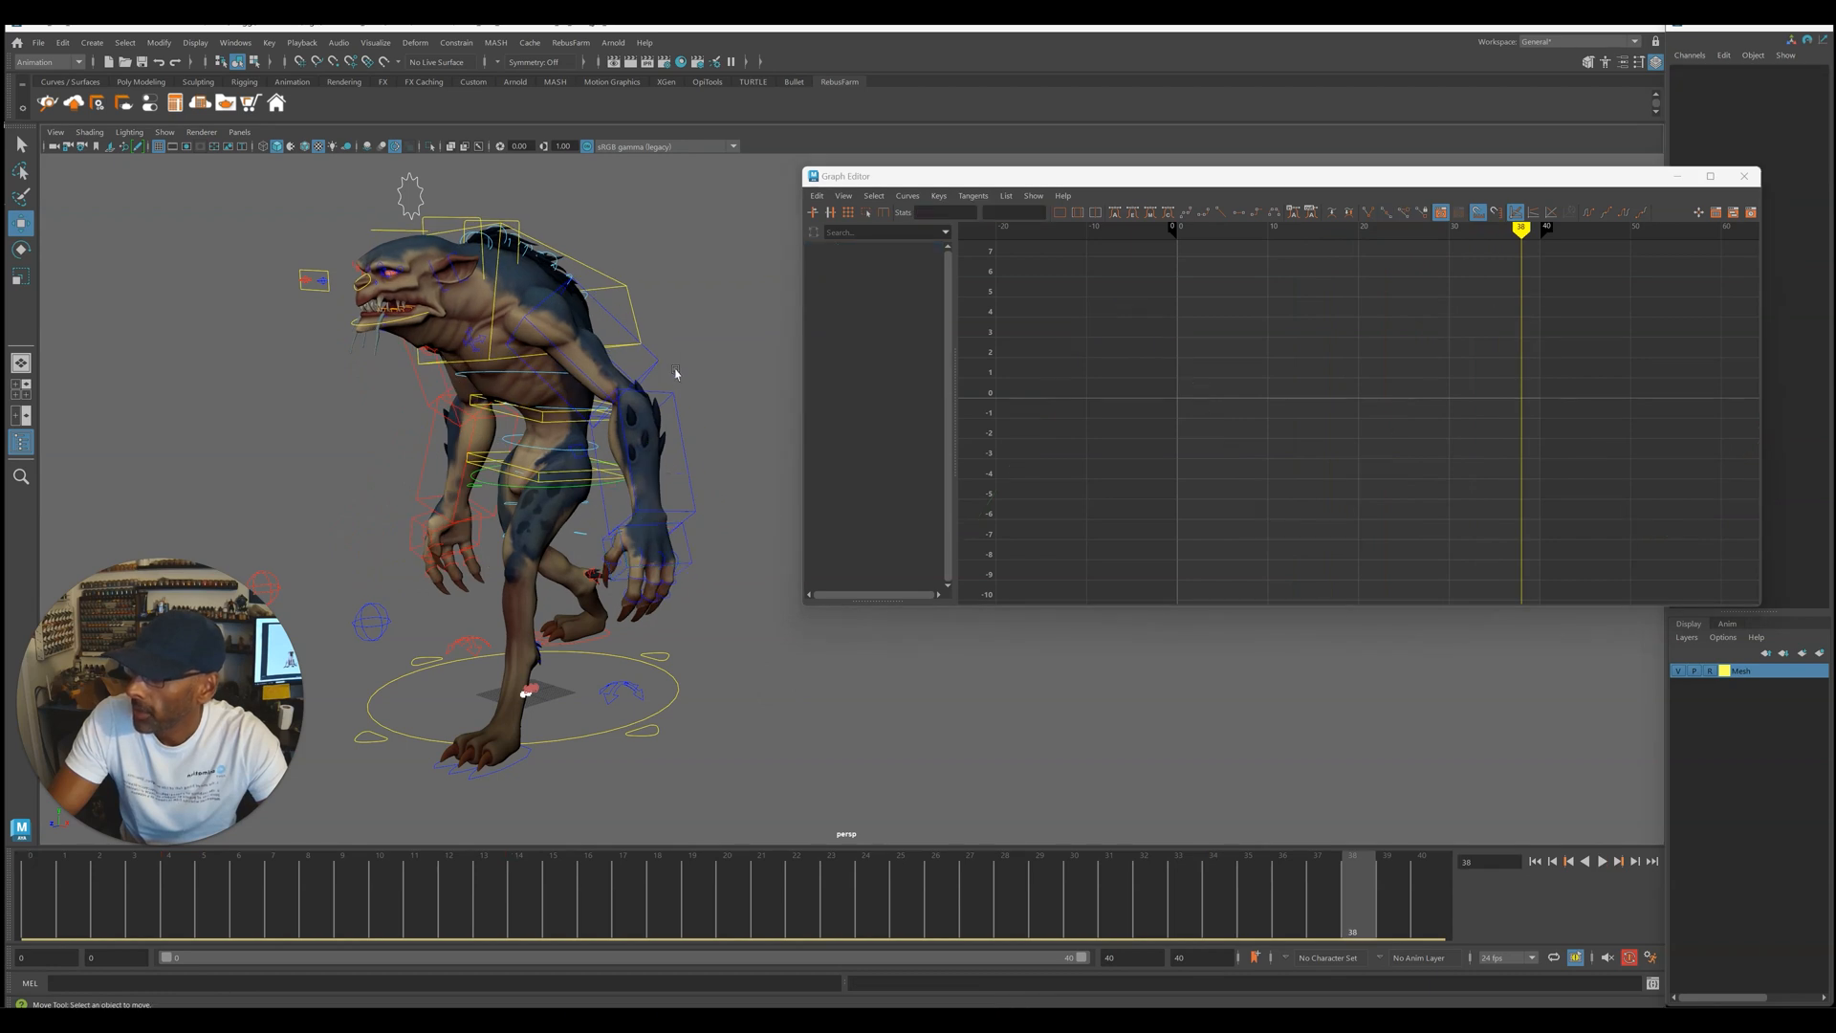
pyautogui.keyDown('alt'); pyautogui.moveTo(1207, 419); pyautogui.dragTo(1095, 356, button='right'); pyautogui.keyUp('alt')
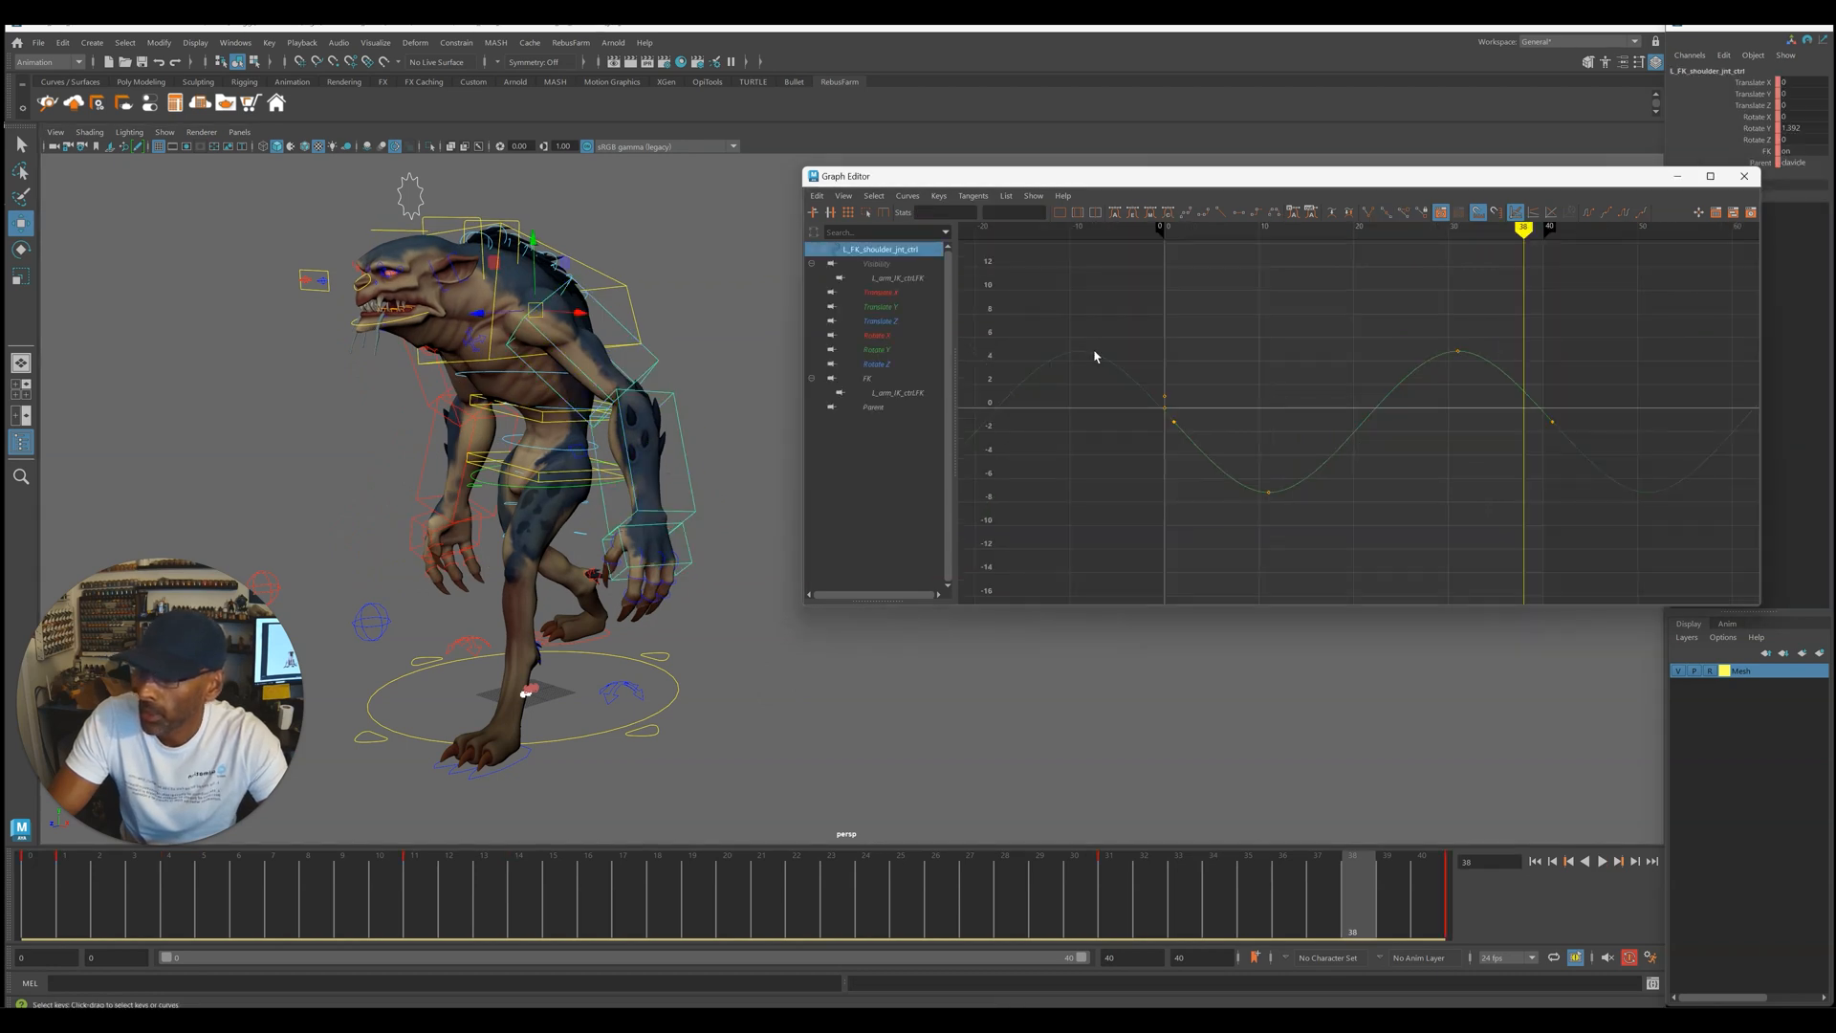
pyautogui.click(907, 352)
pyautogui.moveTo(1100, 269); pyautogui.dragTo(1669, 594)
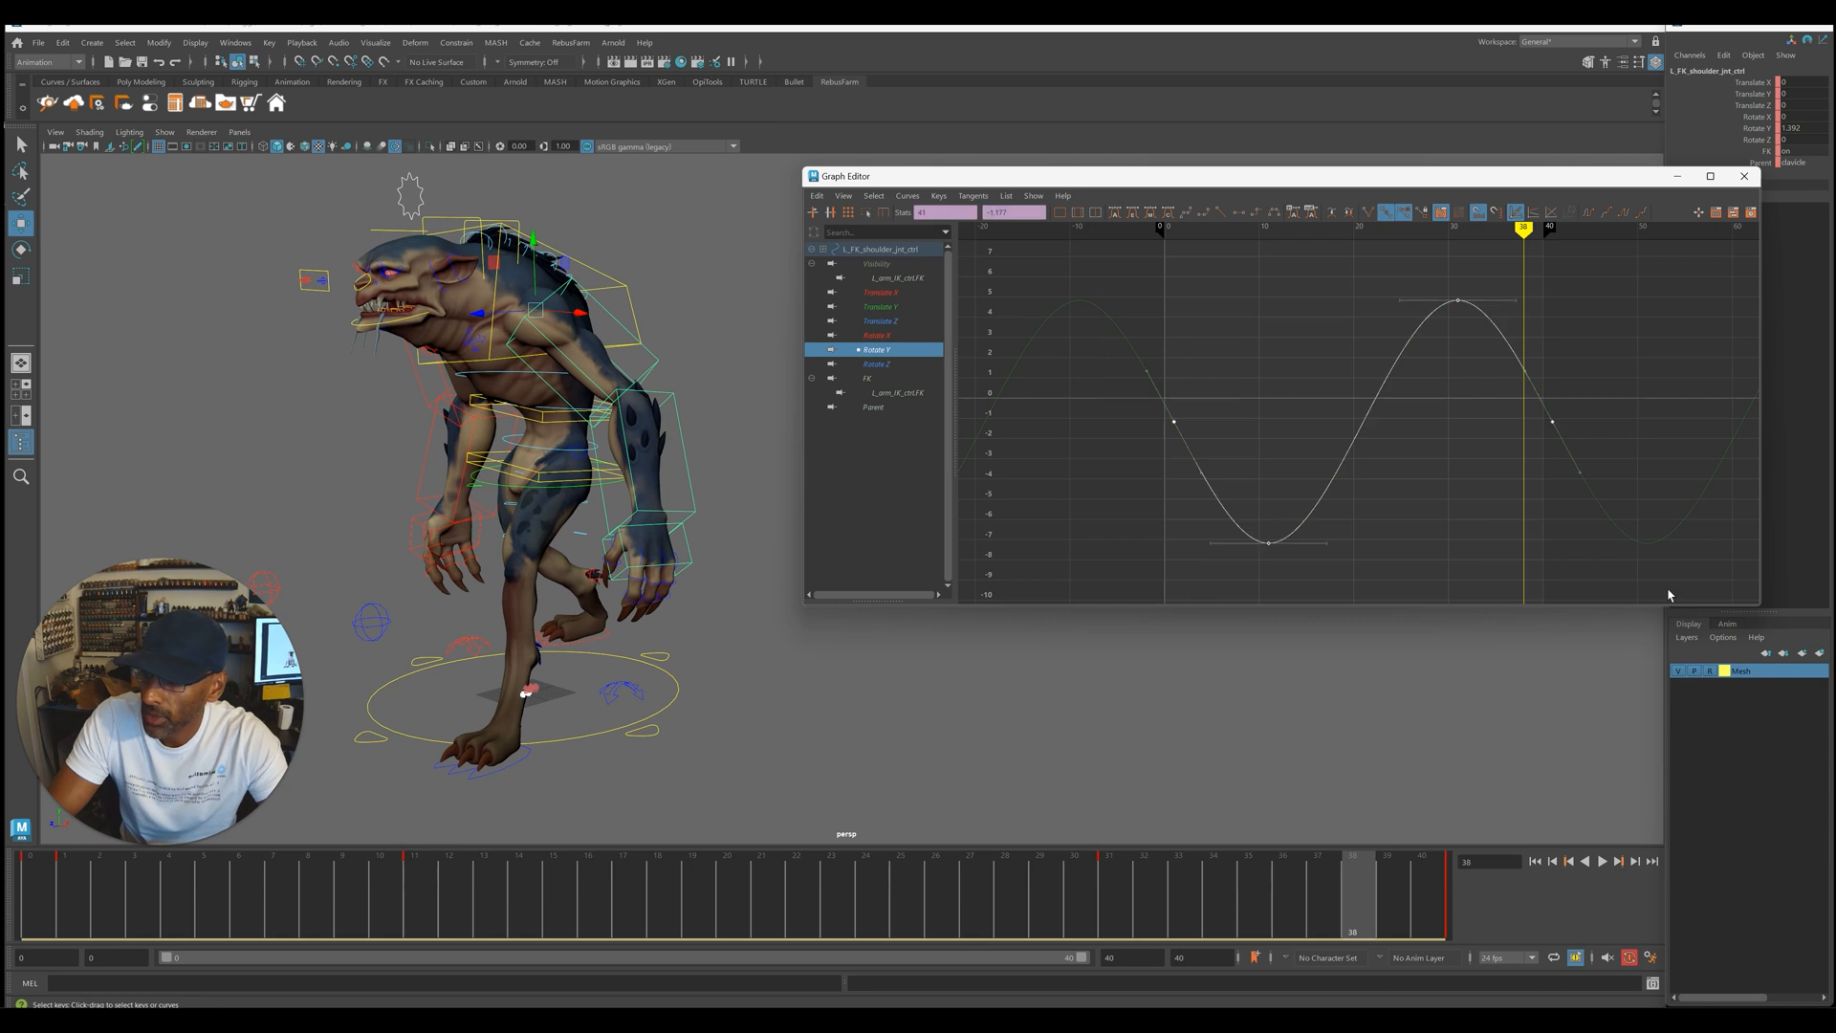
pyautogui.moveTo(1176, 420); pyautogui.dragTo(1177, 417)
pyautogui.hotkey('alt', 'v')
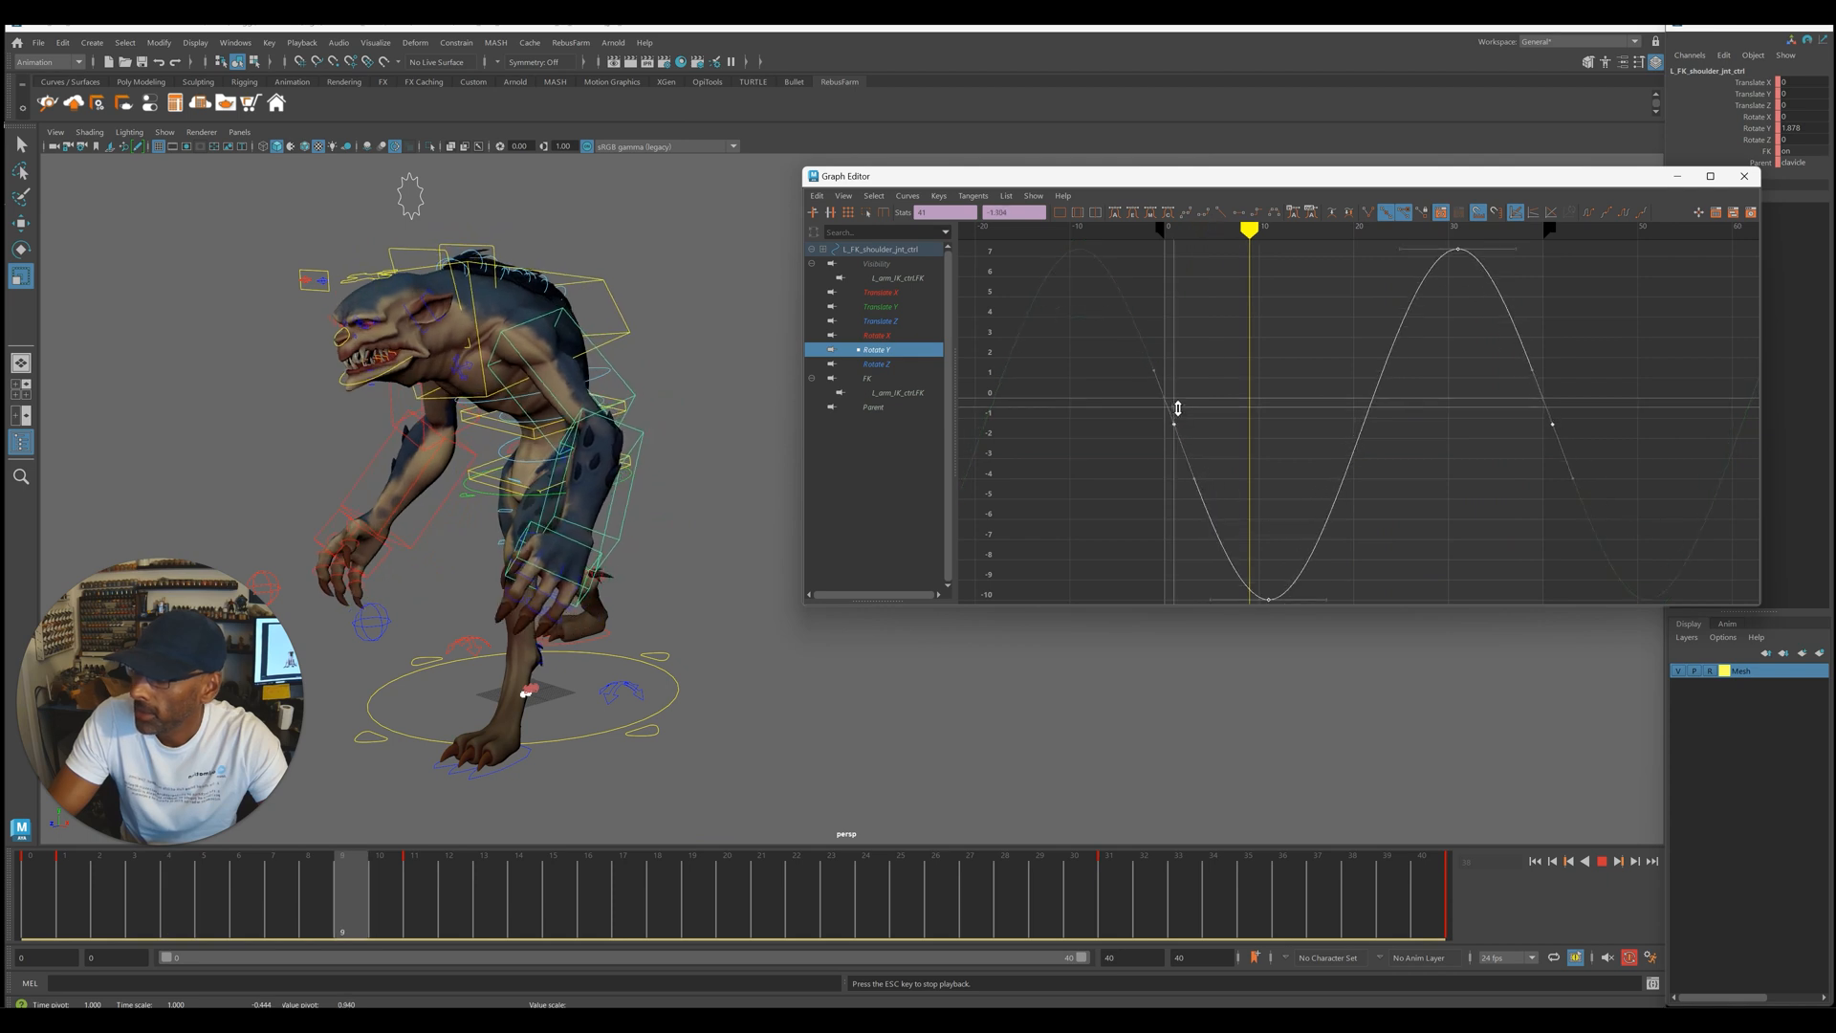
# - Scale up the left FK elbow's Rotate Y keys during playback to strengthen the elbow bend
pyautogui.click(707, 467)
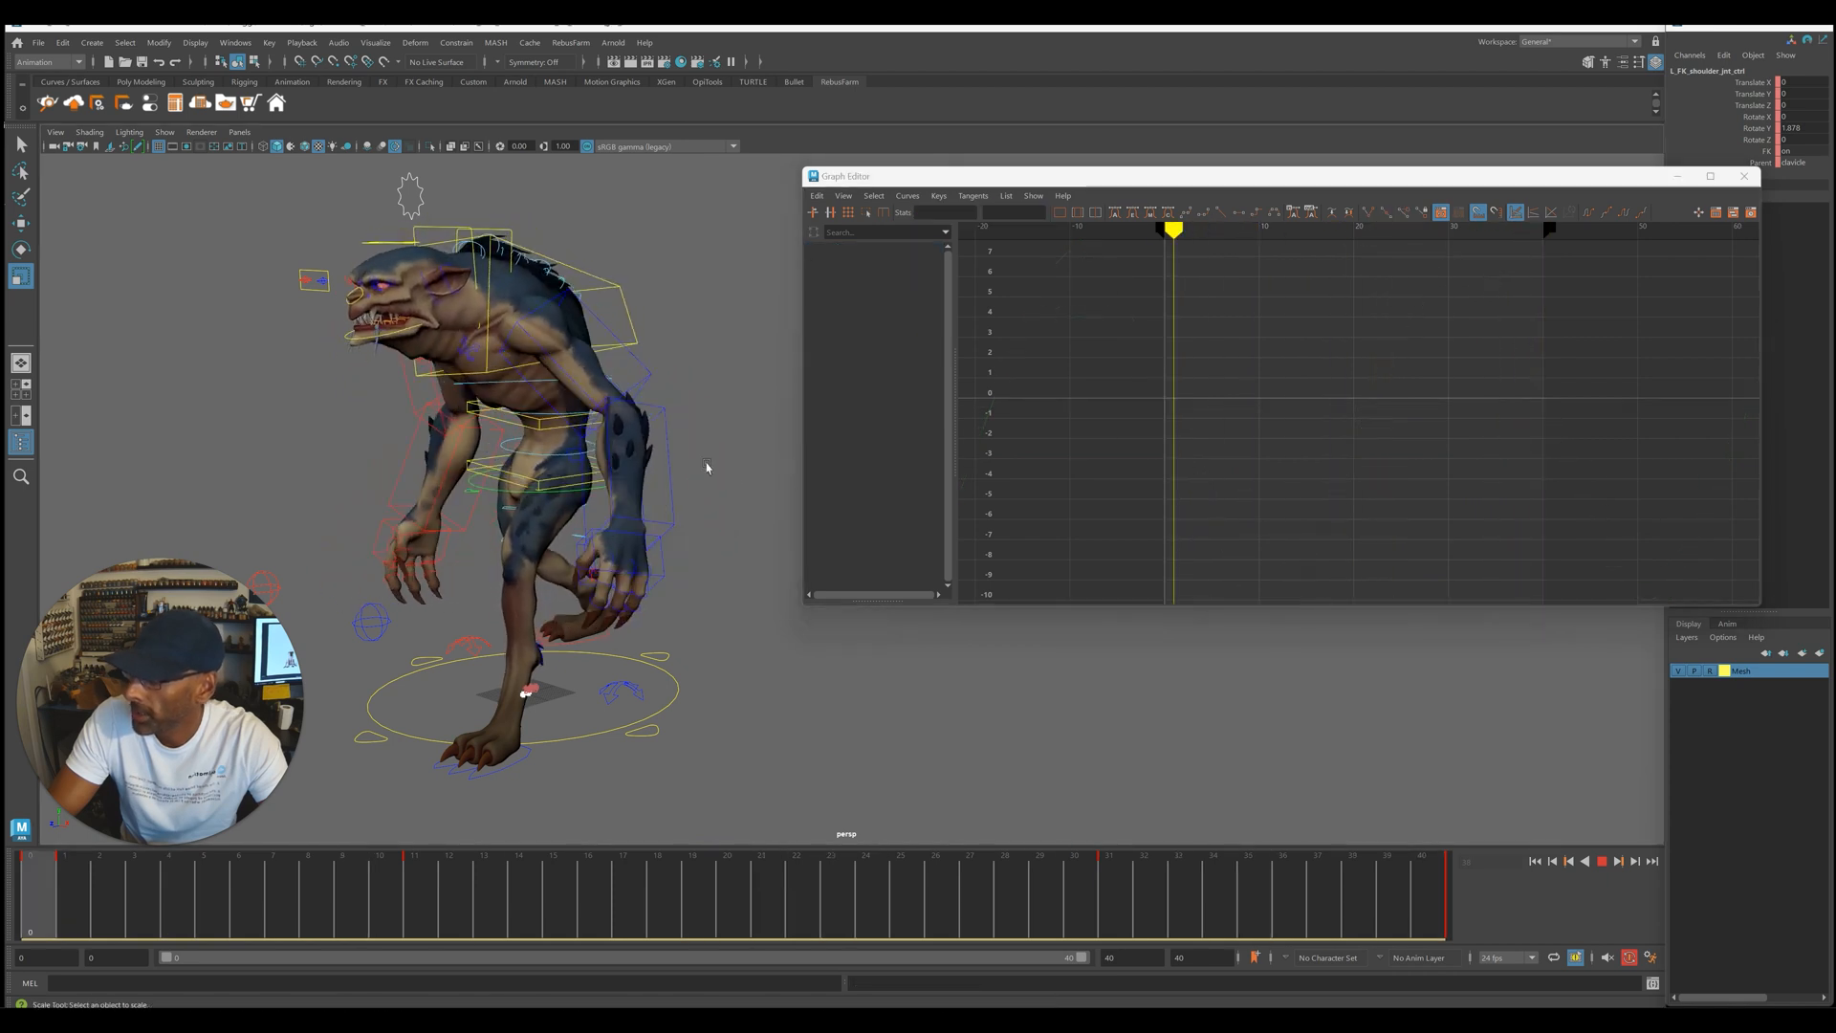
pyautogui.click(635, 481)
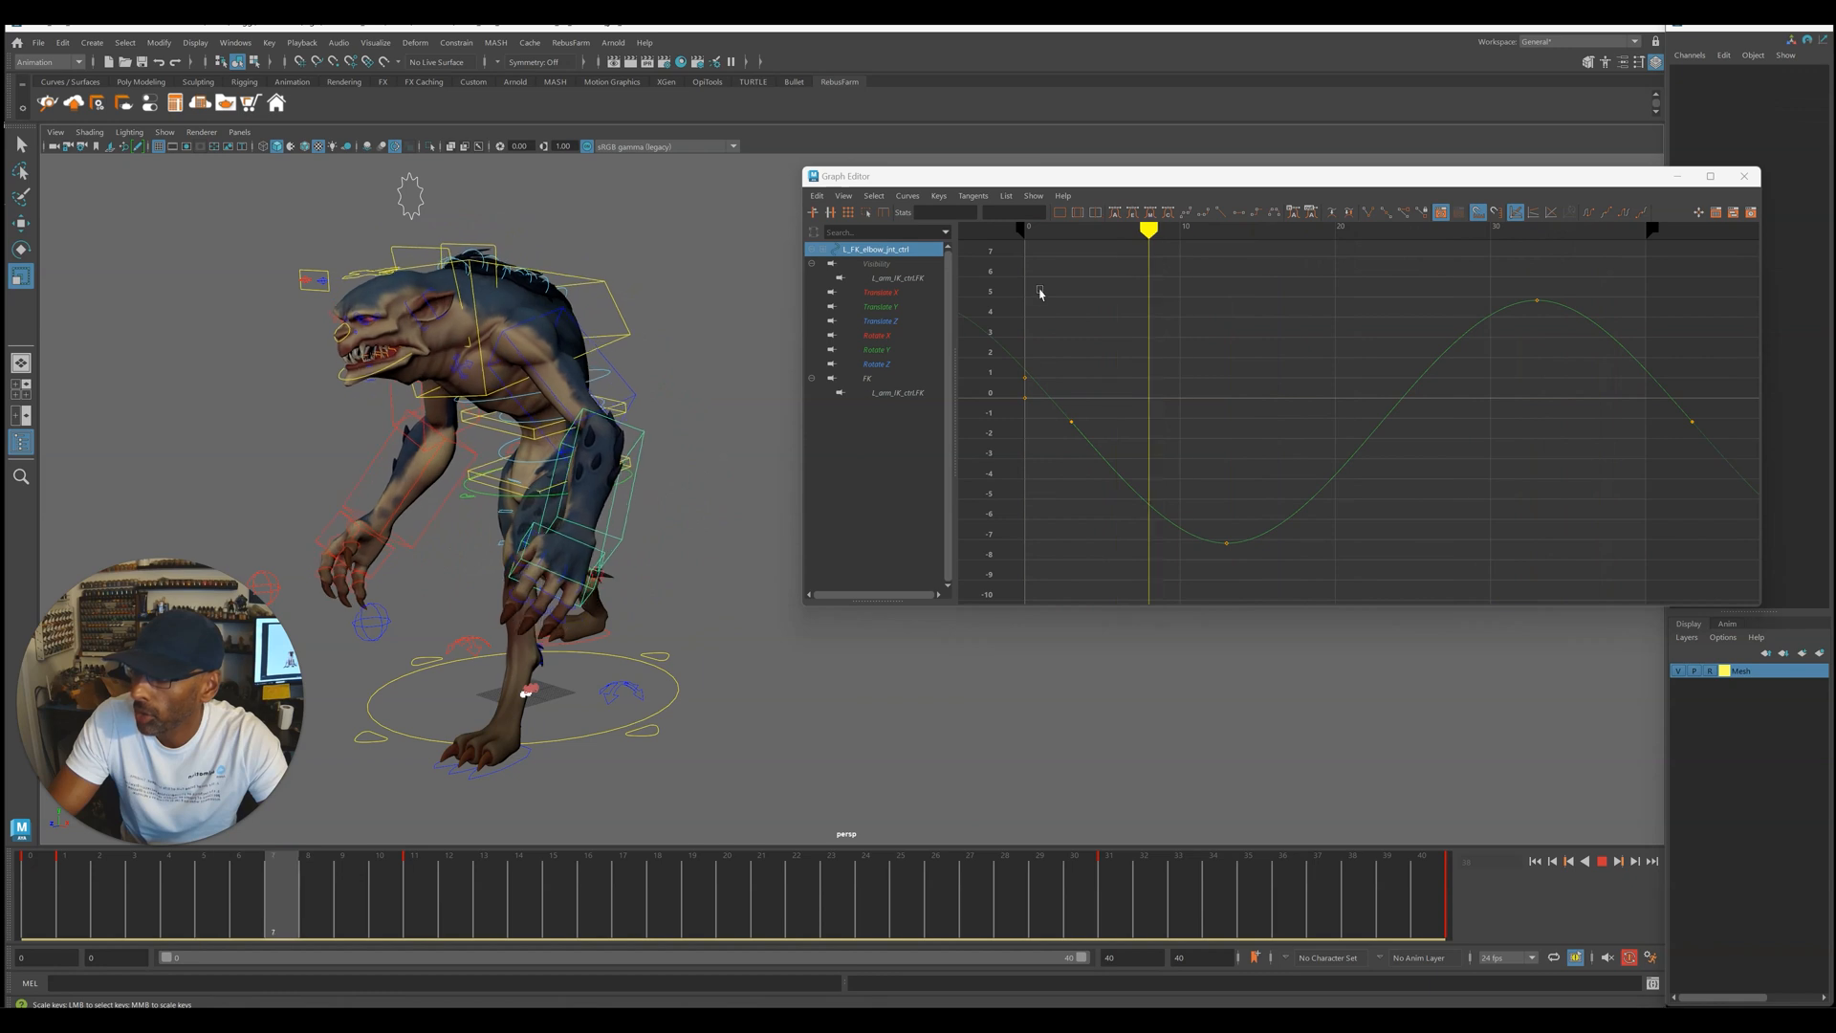
pyautogui.moveTo(1041, 292); pyautogui.dragTo(1615, 597)
pyautogui.moveTo(1078, 422); pyautogui.dragTo(1073, 415, button='middle')
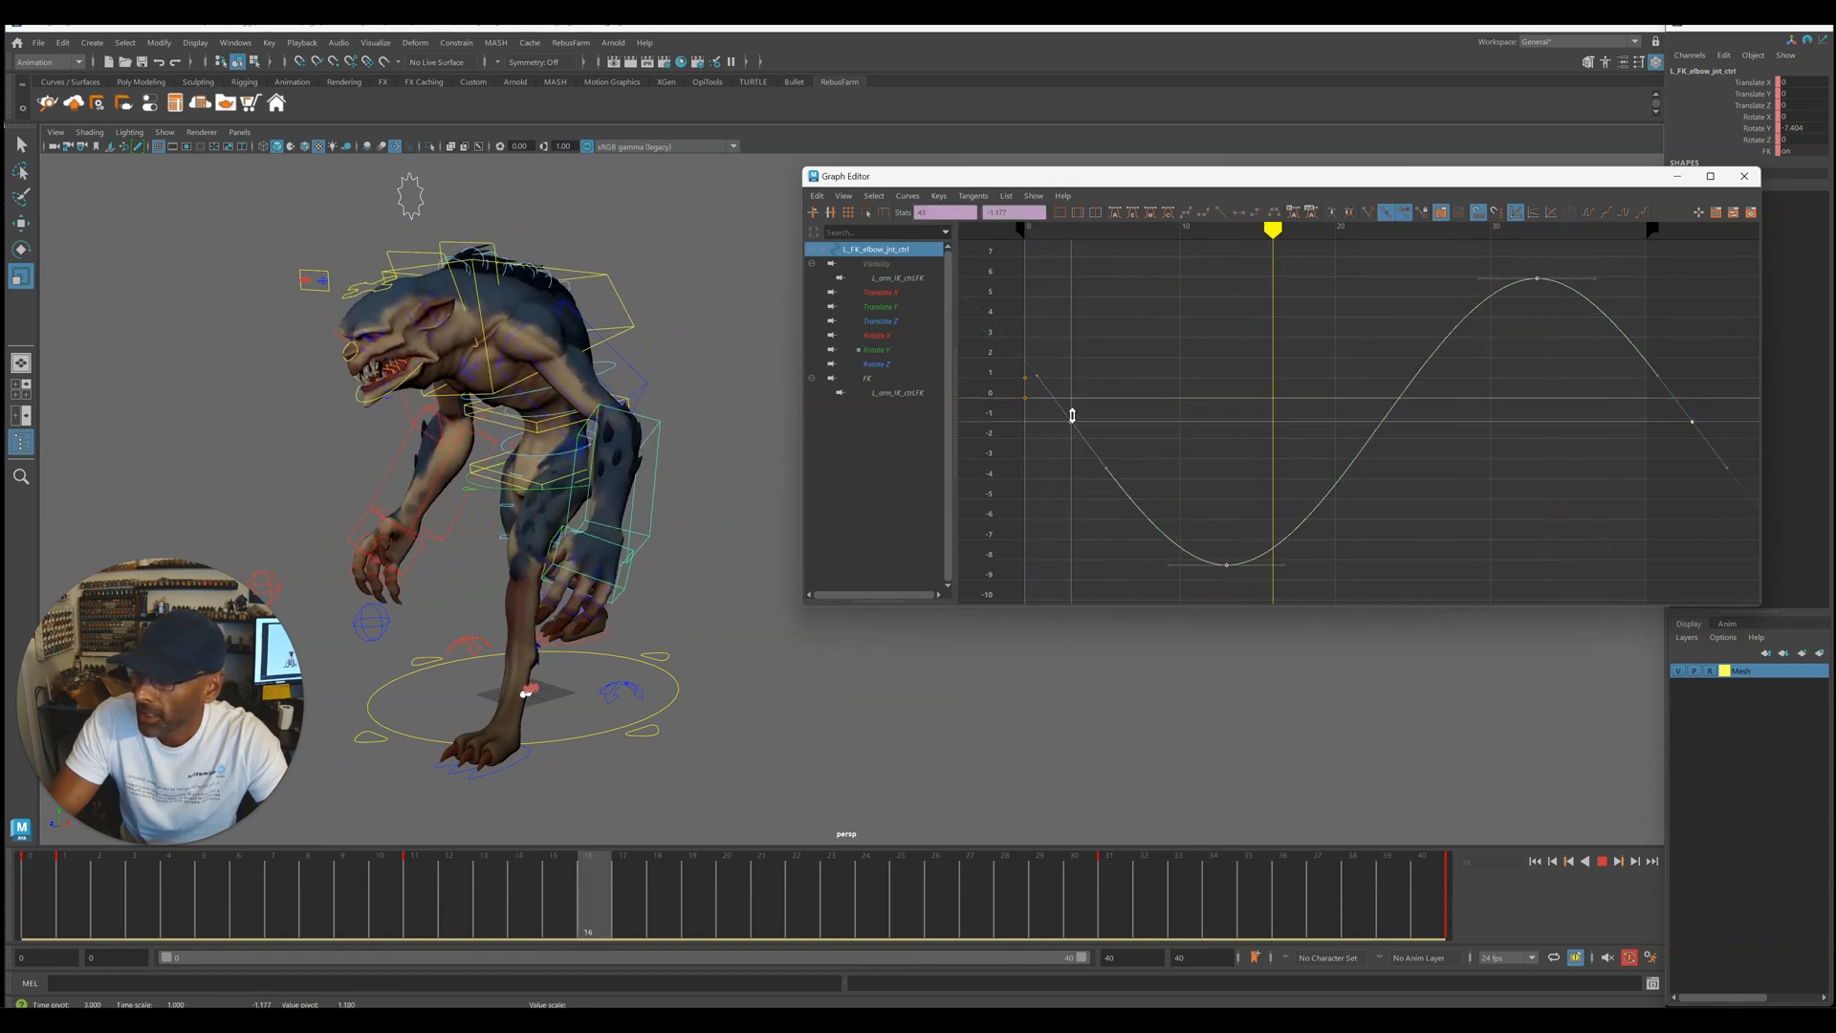
pyautogui.hotkey('alt', 'v')
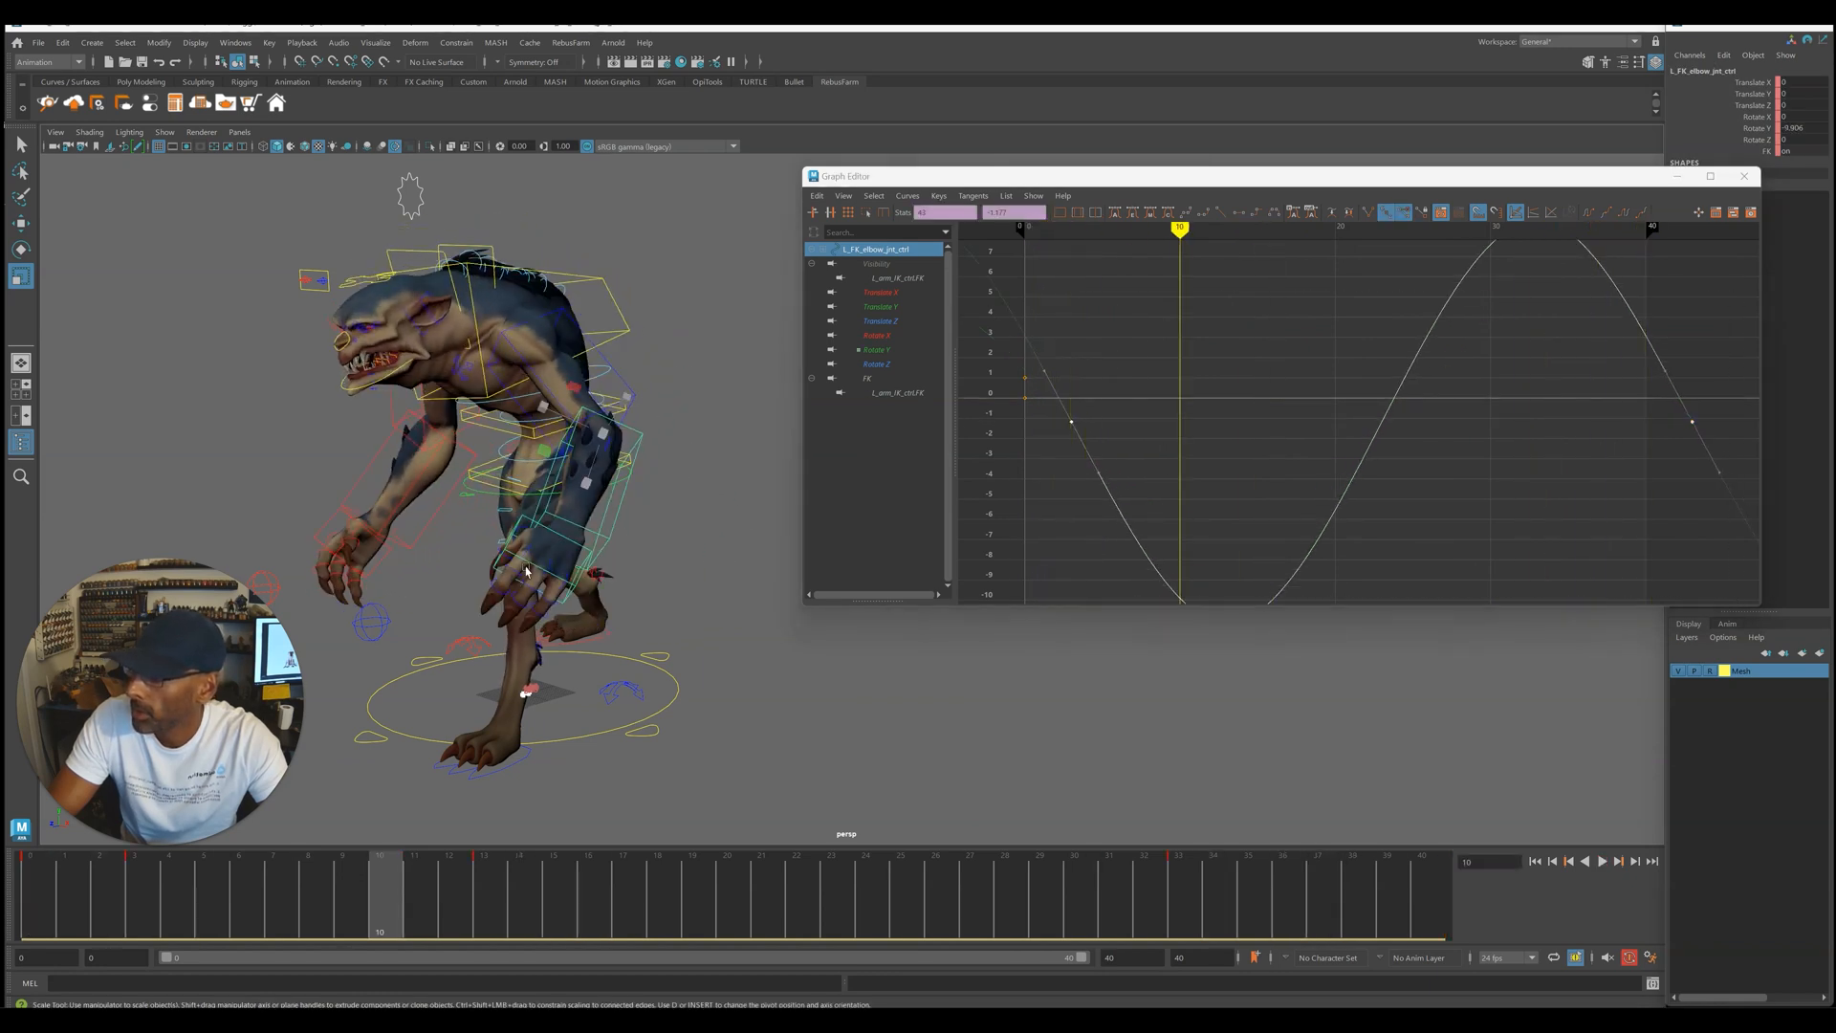
# - Scale up the left FK wrist's Rotate Y keys to peaks of about -12 and 9 and review the arm swing
pyautogui.hotkey('alt', 'v')
pyautogui.scroll(-2, 1160, 336)
pyautogui.moveTo(1127, 294); pyautogui.dragTo(1497, 524)
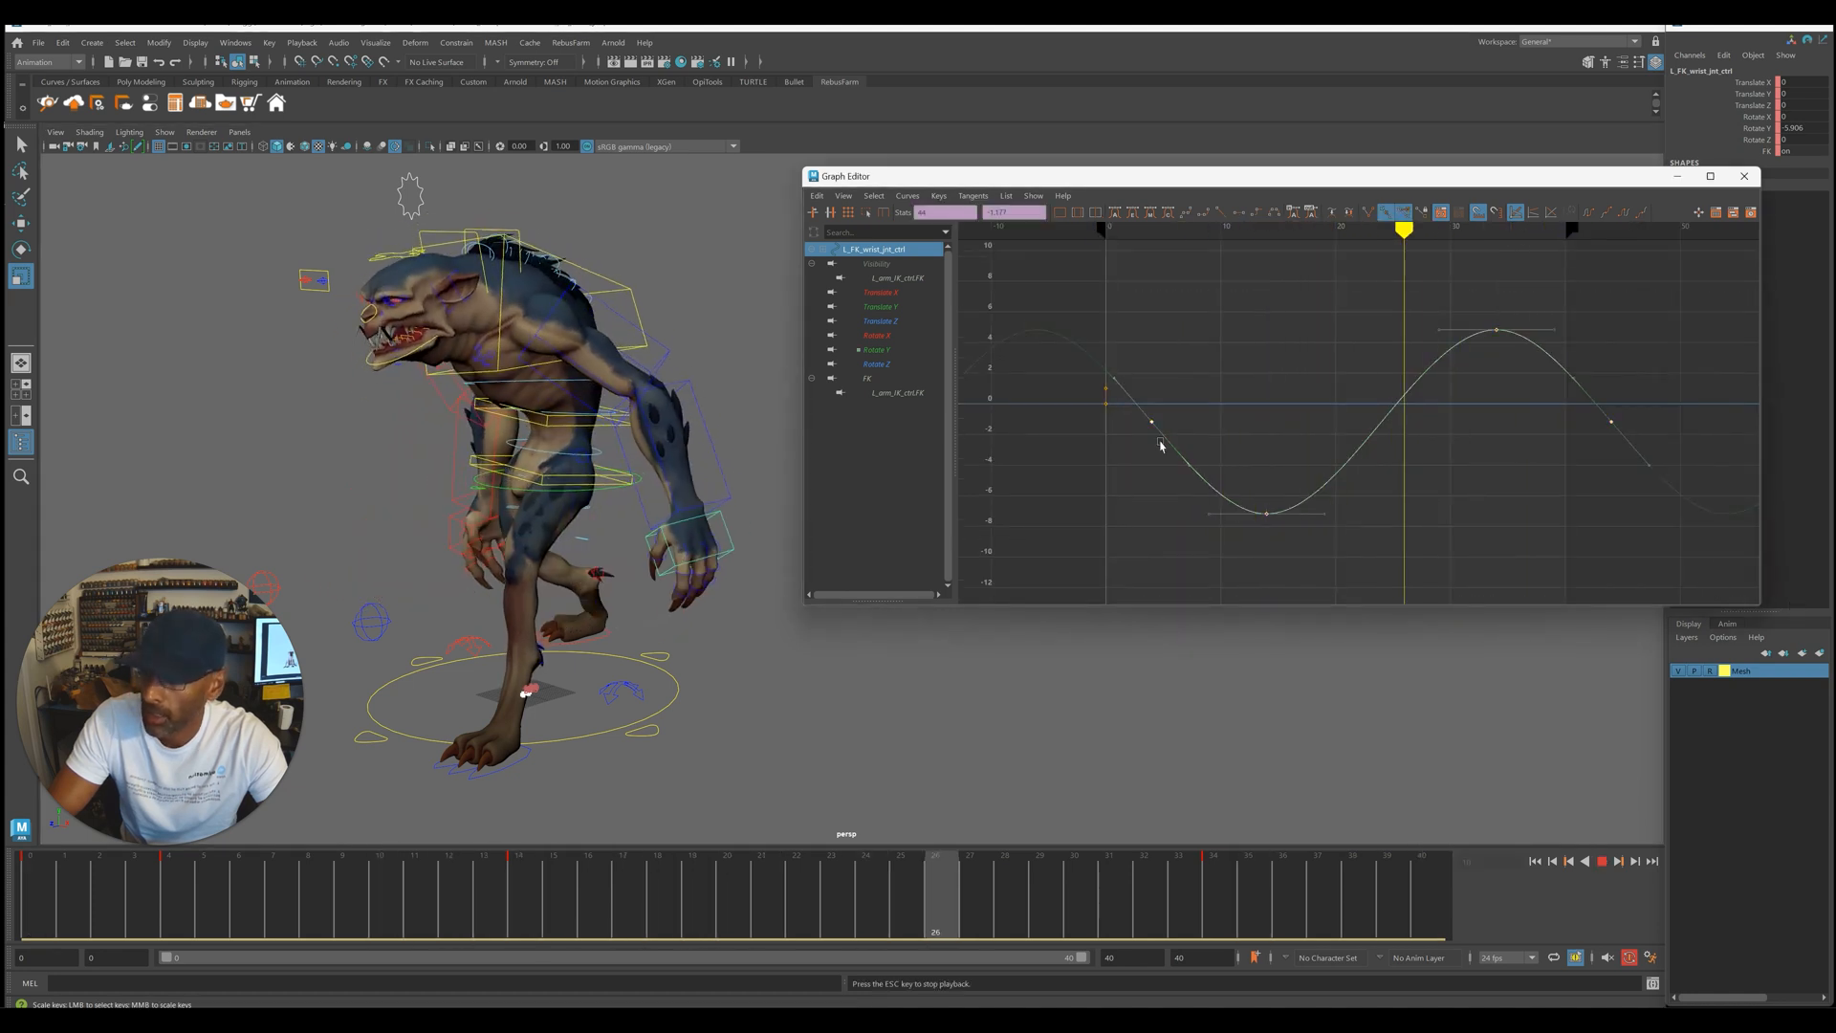
pyautogui.moveTo(1151, 410); pyautogui.dragTo(1151, 397, button='middle')
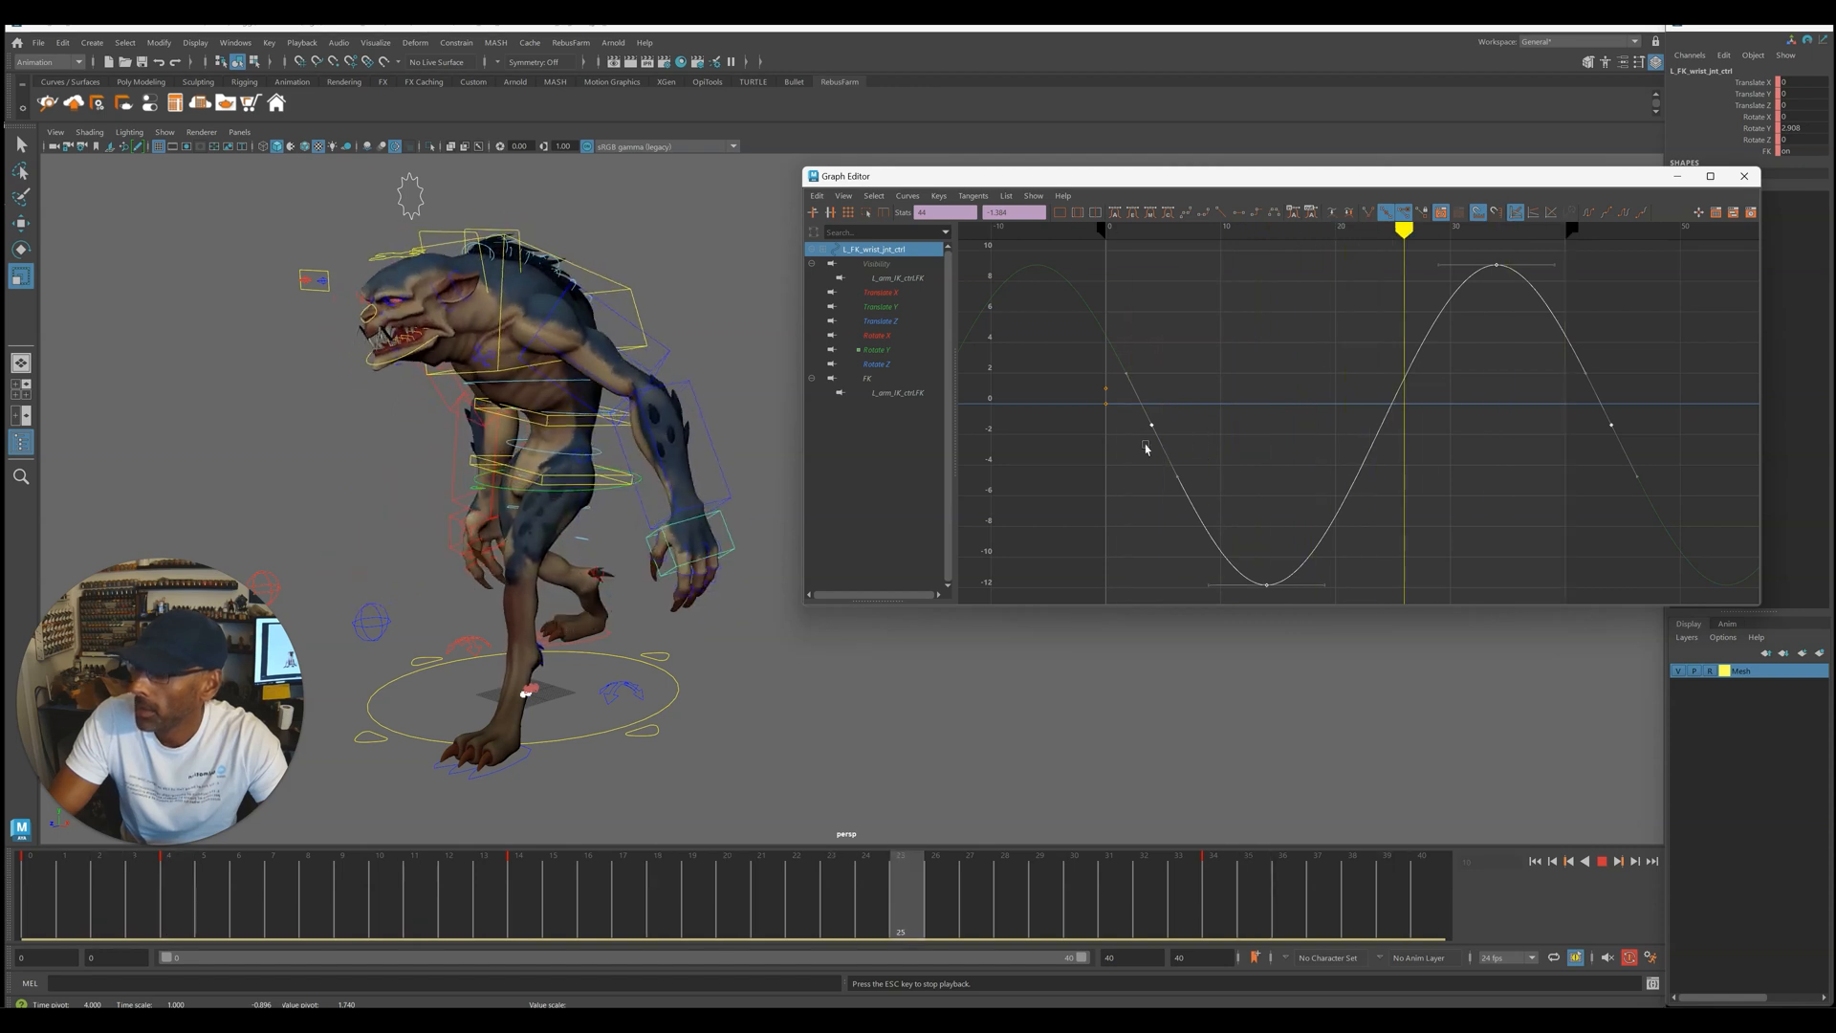
pyautogui.press('Escape')
pyautogui.keyDown('alt'); pyautogui.moveTo(498, 574); pyautogui.dragTo(730, 574); pyautogui.keyUp('alt')
pyautogui.keyDown('alt'); pyautogui.moveTo(730, 574); pyautogui.dragTo(549, 640, button='right'); pyautogui.keyUp('alt')
pyautogui.hotkey('alt', 'v')
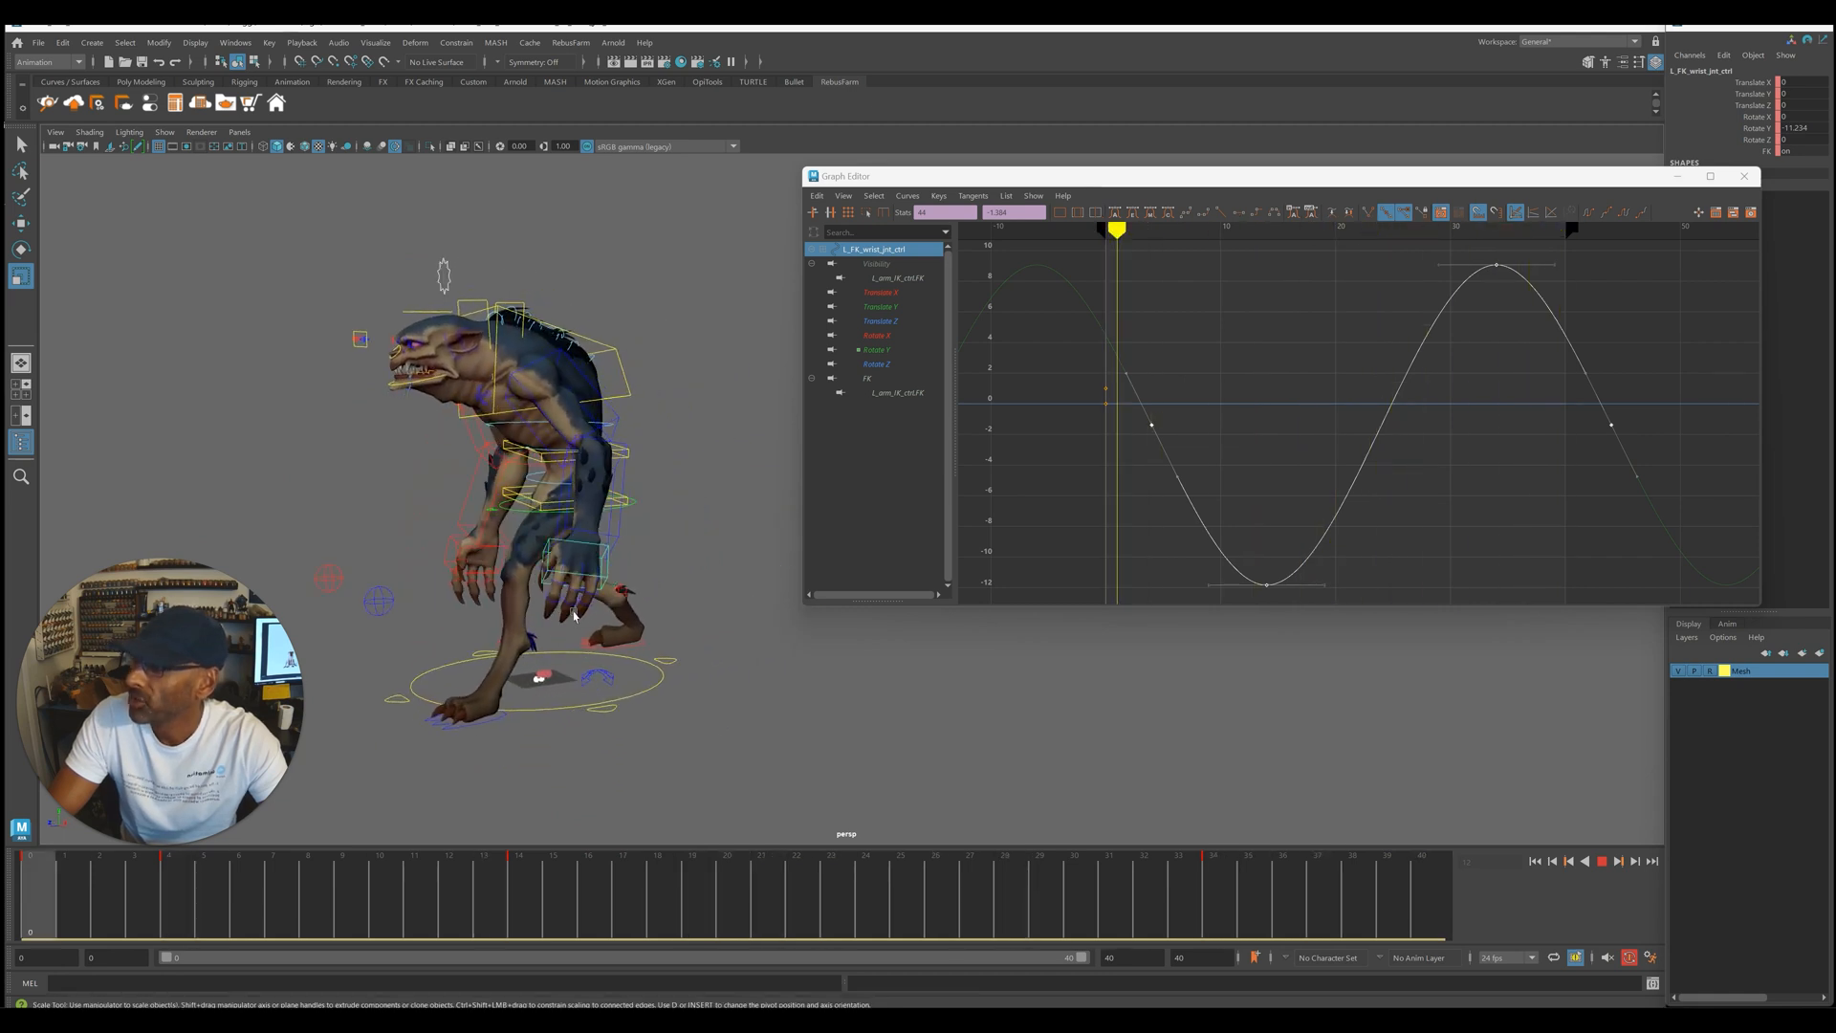
pyautogui.press('Escape')
# - Select the left clavicle, shoulder, elbow and wrist controls together along with all their animation keys
pyautogui.click(472, 431)
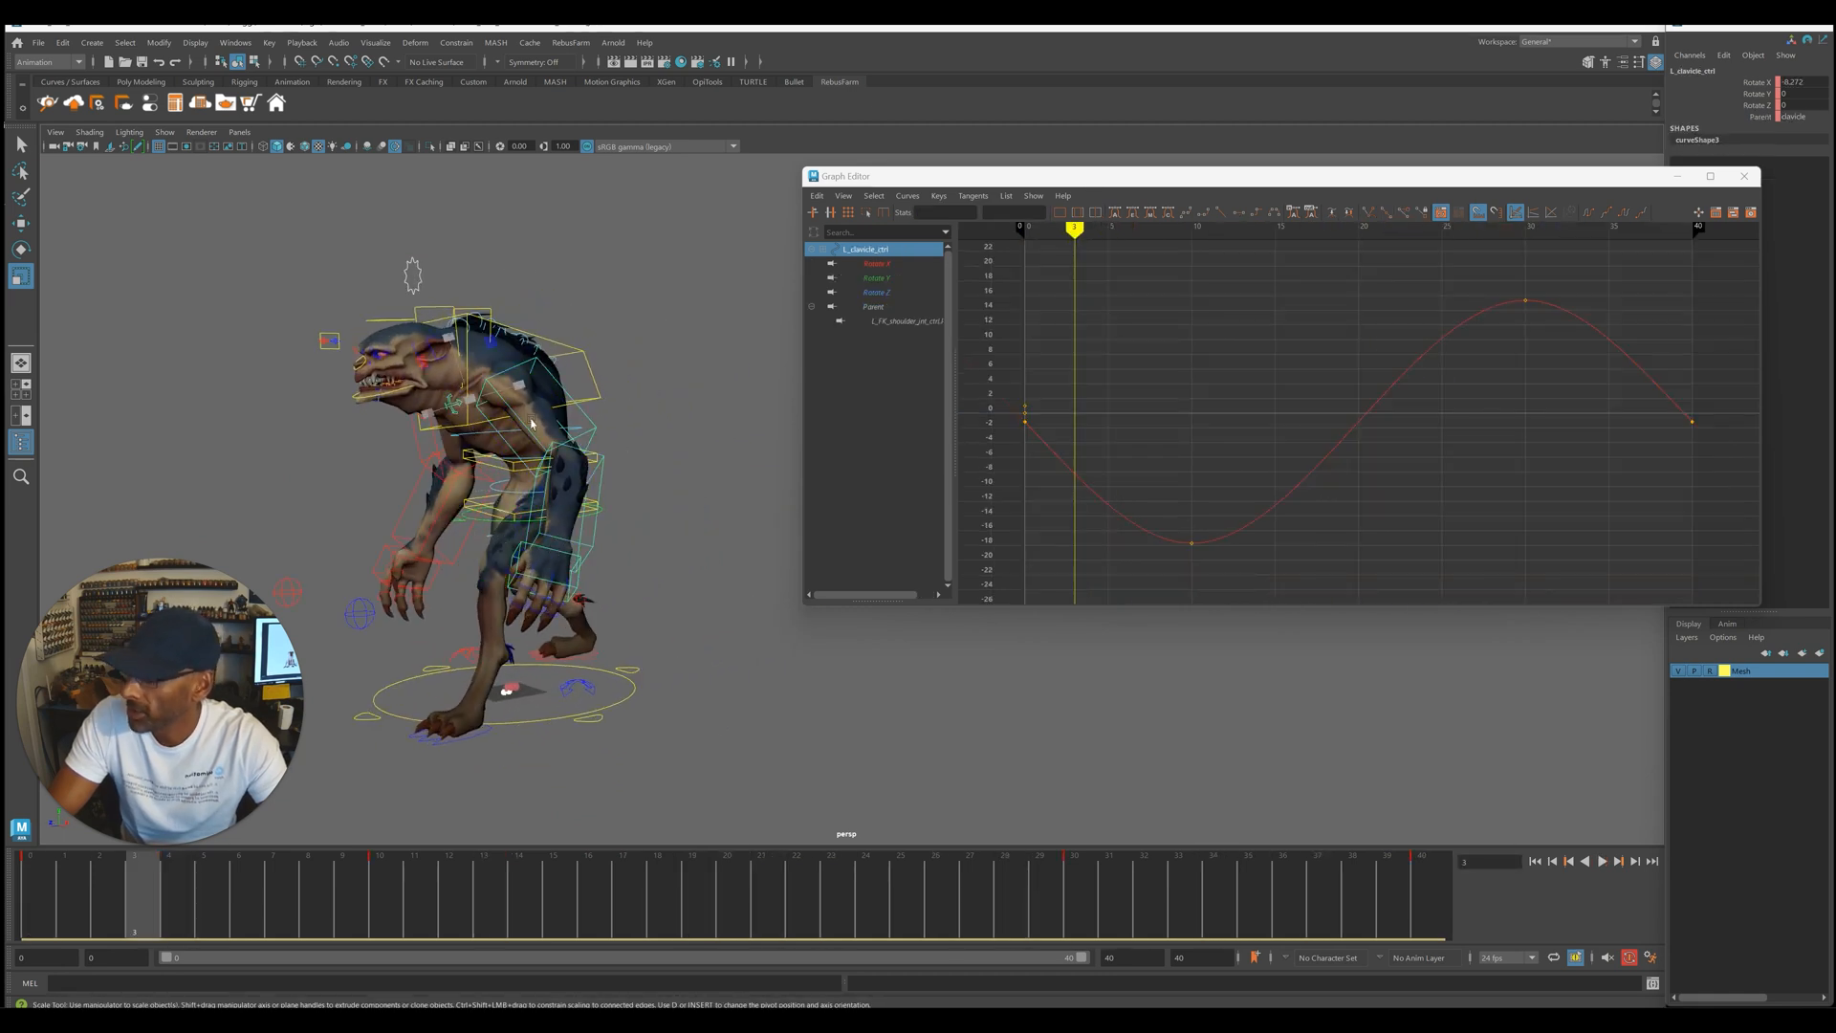
pyautogui.keyDown('shift'); pyautogui.click(603, 465); pyautogui.keyUp('shift')
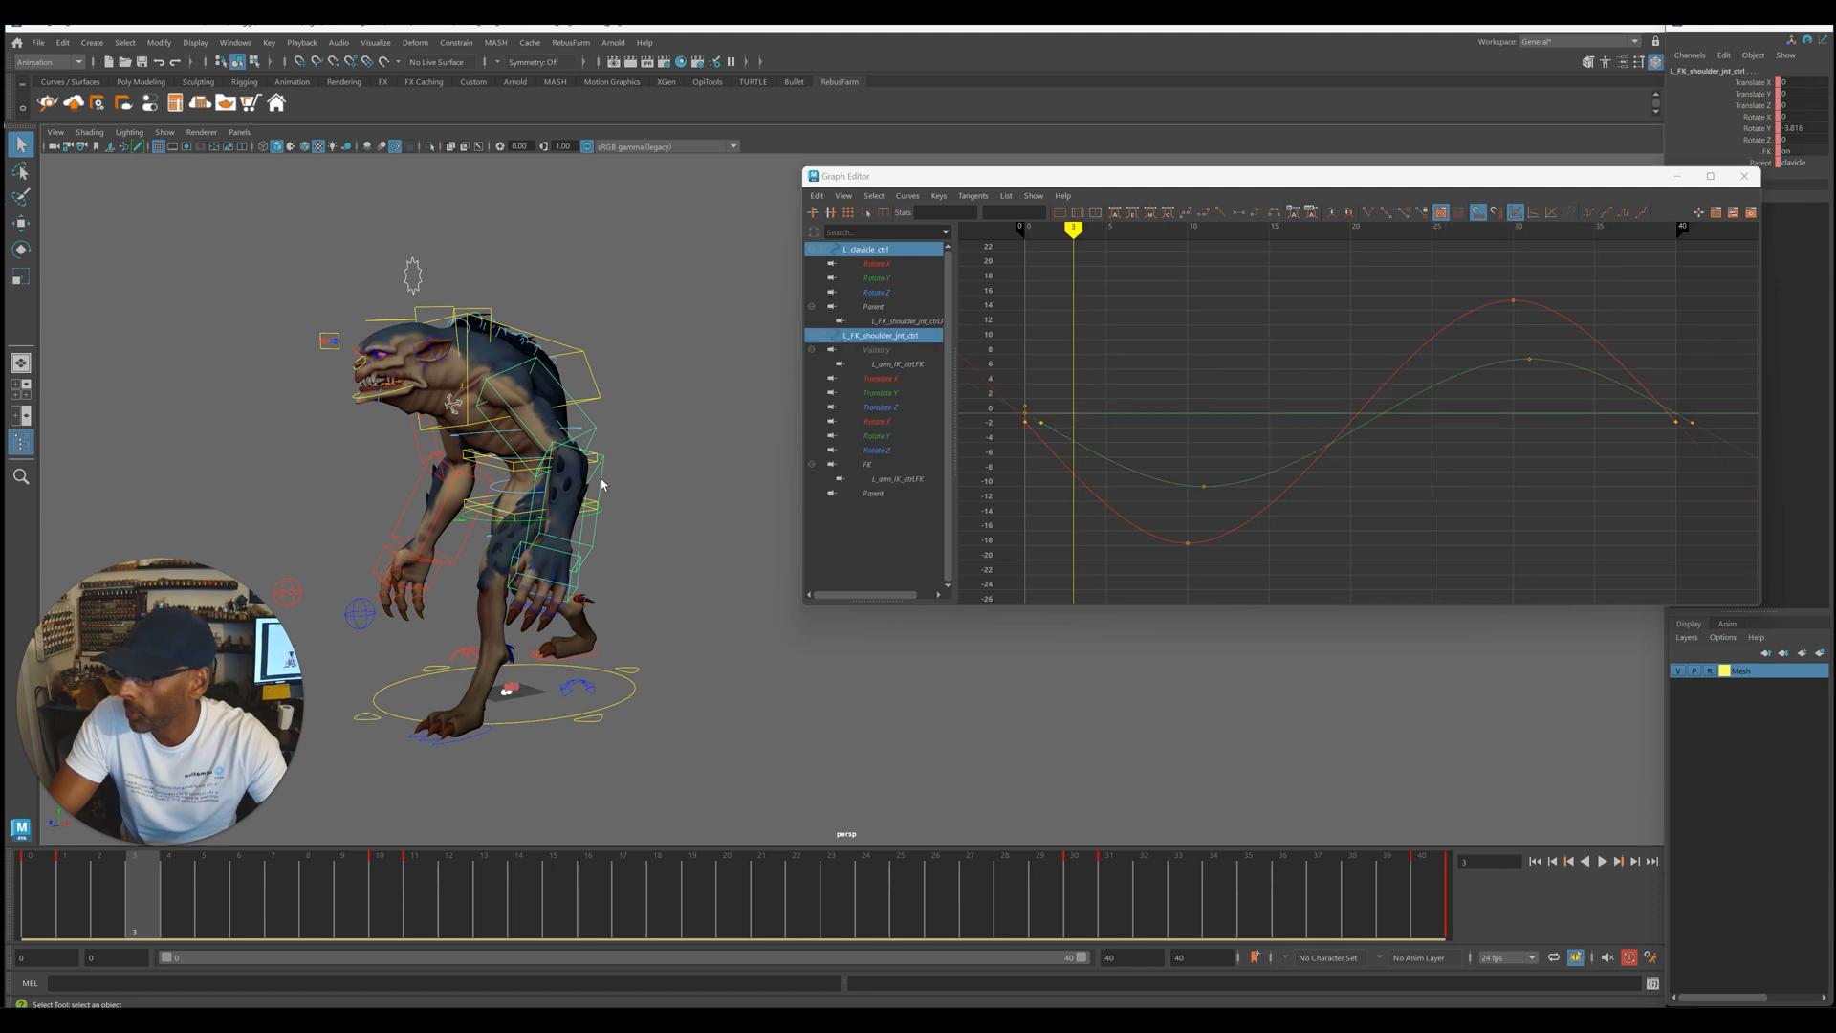
pyautogui.keyDown('shift'); pyautogui.click(593, 585); pyautogui.keyUp('shift')
pyautogui.keyDown('alt'); pyautogui.moveTo(699, 578); pyautogui.dragTo(621, 581); pyautogui.keyUp('alt')
pyautogui.keyDown('alt'); pyautogui.moveTo(1317, 340); pyautogui.dragTo(1079, 270, button='right'); pyautogui.keyUp('alt')
pyautogui.moveTo(1186, 281); pyautogui.dragTo(1604, 551)
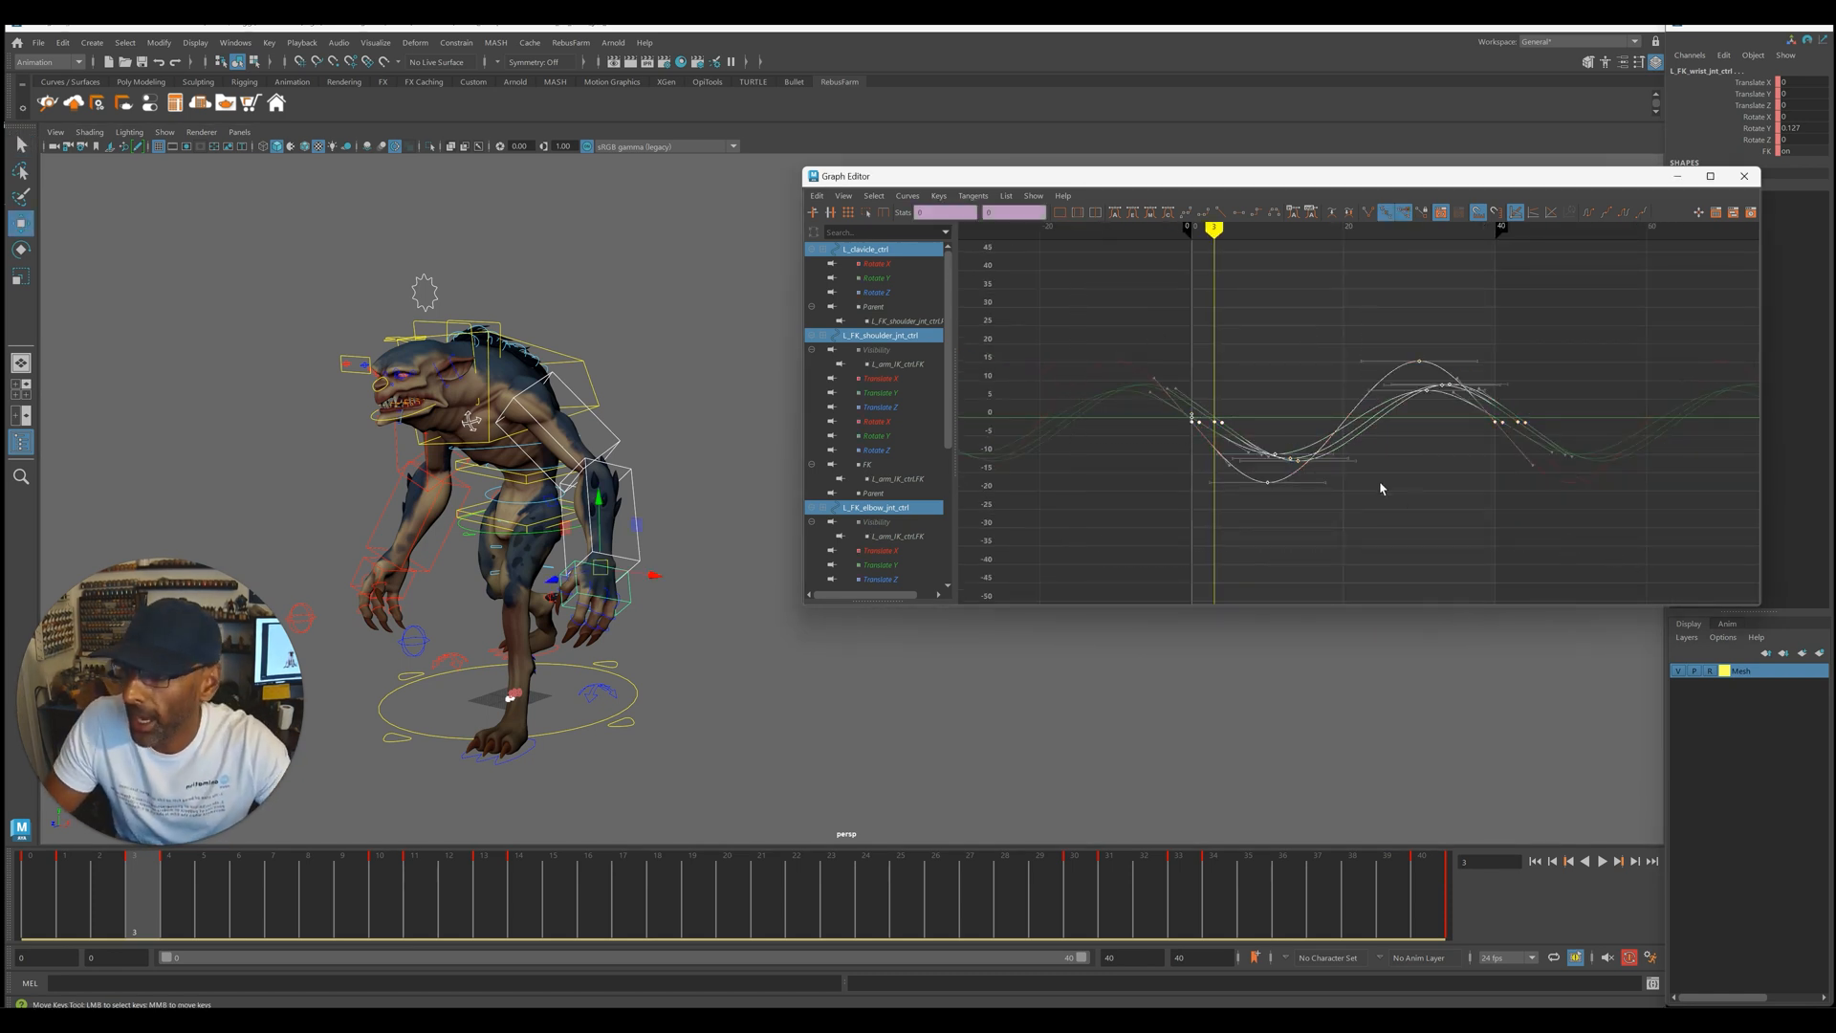
# - Shift all selected left clavicle and FK arm keys 4 frames later while checking playback from the side and front
pyautogui.press('f')
pyautogui.hotkey('alt', 'v')
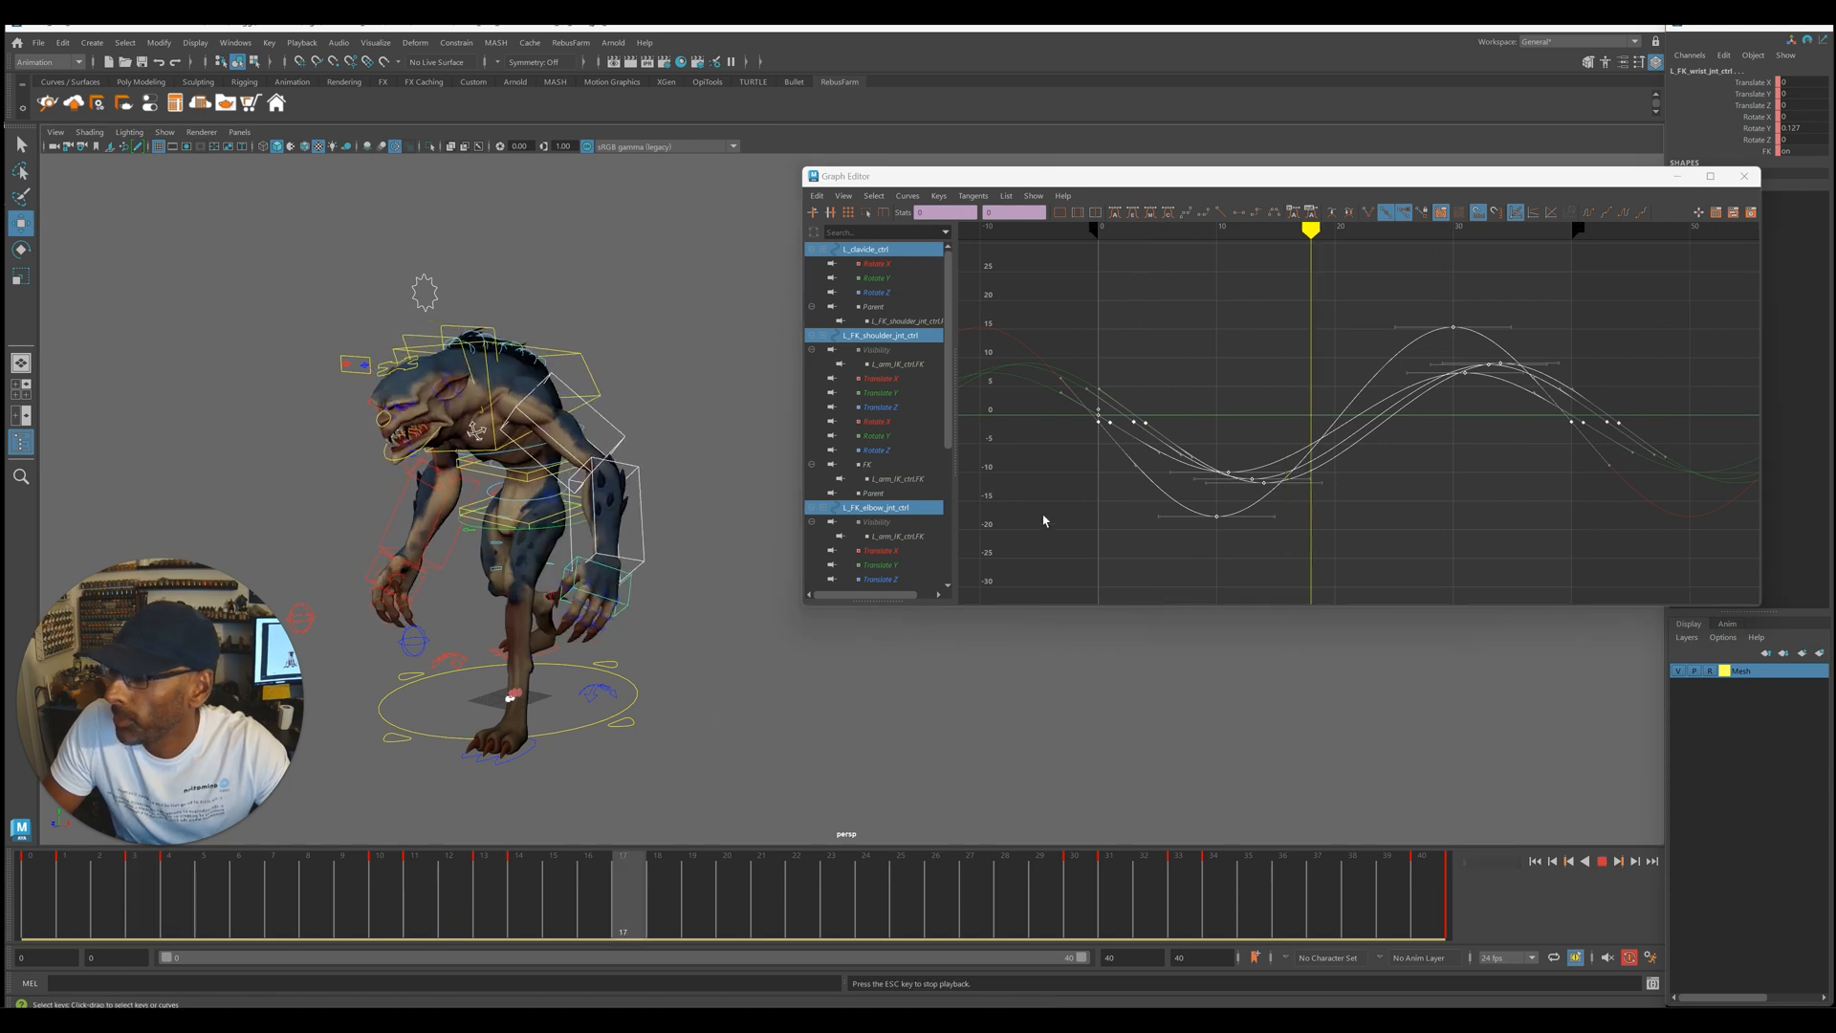
pyautogui.keyDown('shift'); pyautogui.moveTo(1086, 468); pyautogui.dragTo(1109, 466, button='middle'); pyautogui.keyUp('shift')
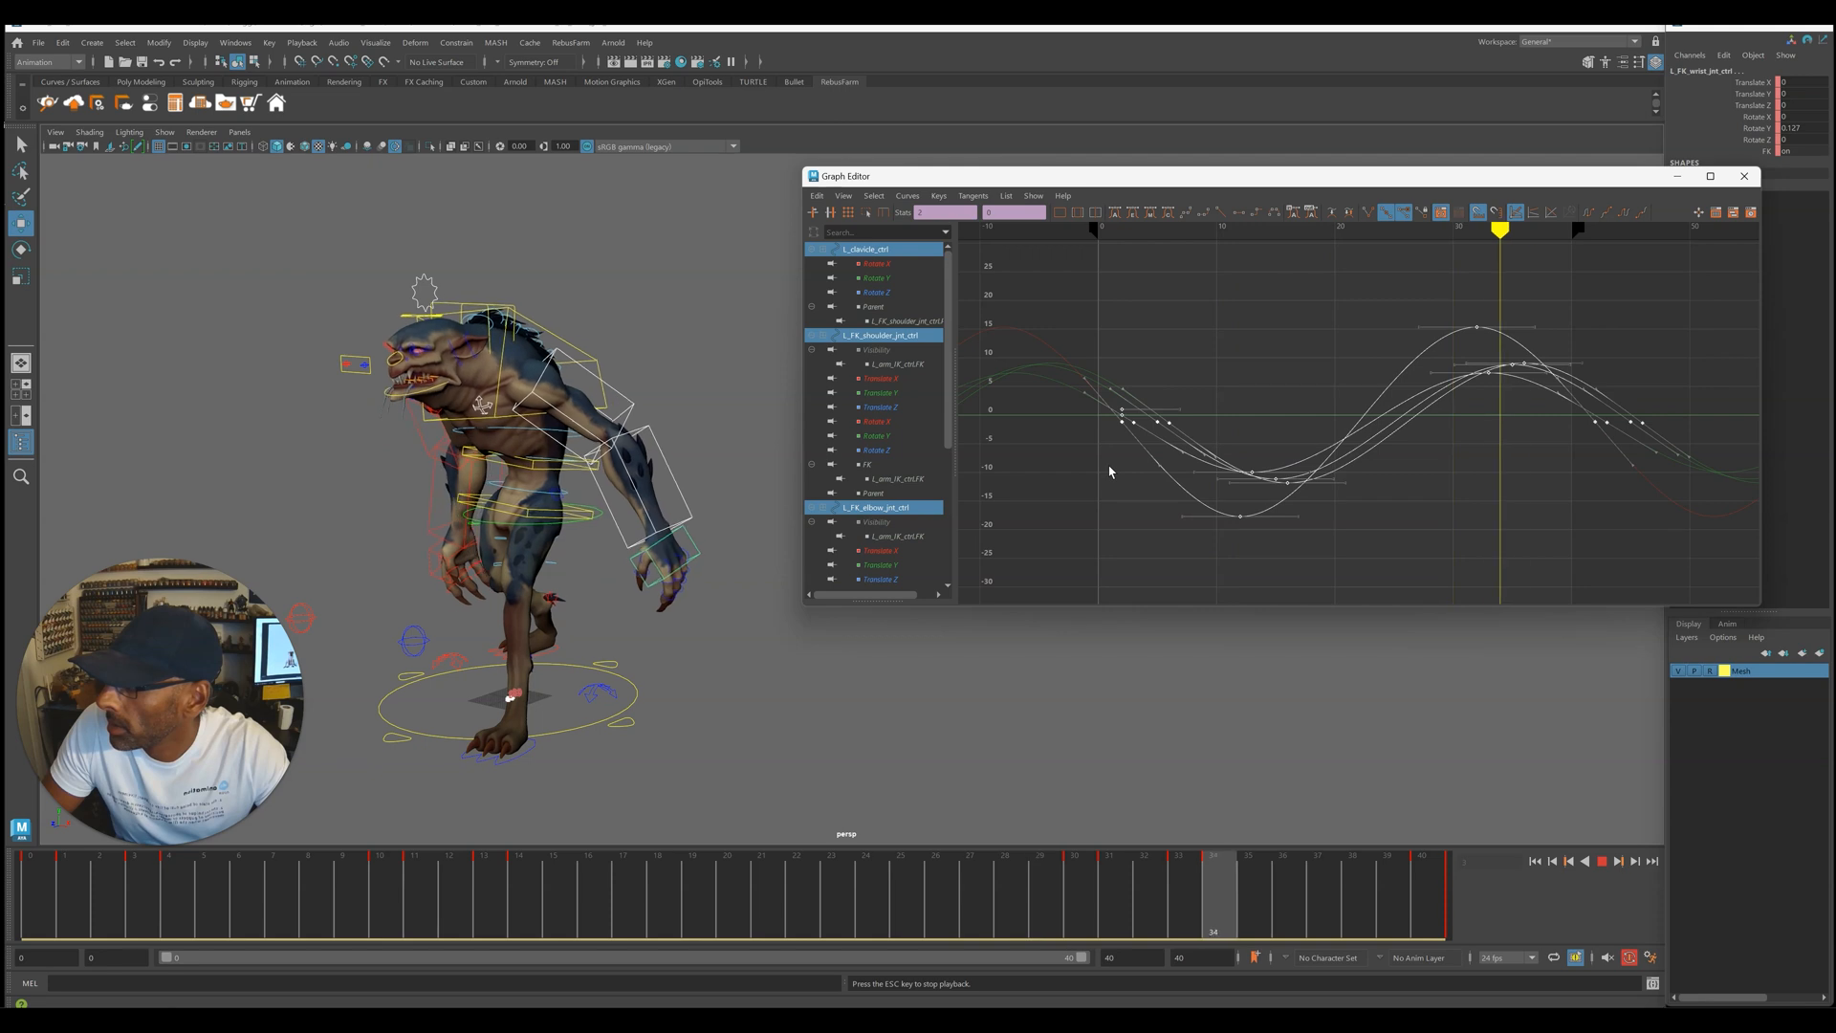
pyautogui.keyDown('shift'); pyautogui.moveTo(1109, 471); pyautogui.dragTo(1121, 469, button='middle'); pyautogui.keyUp('shift')
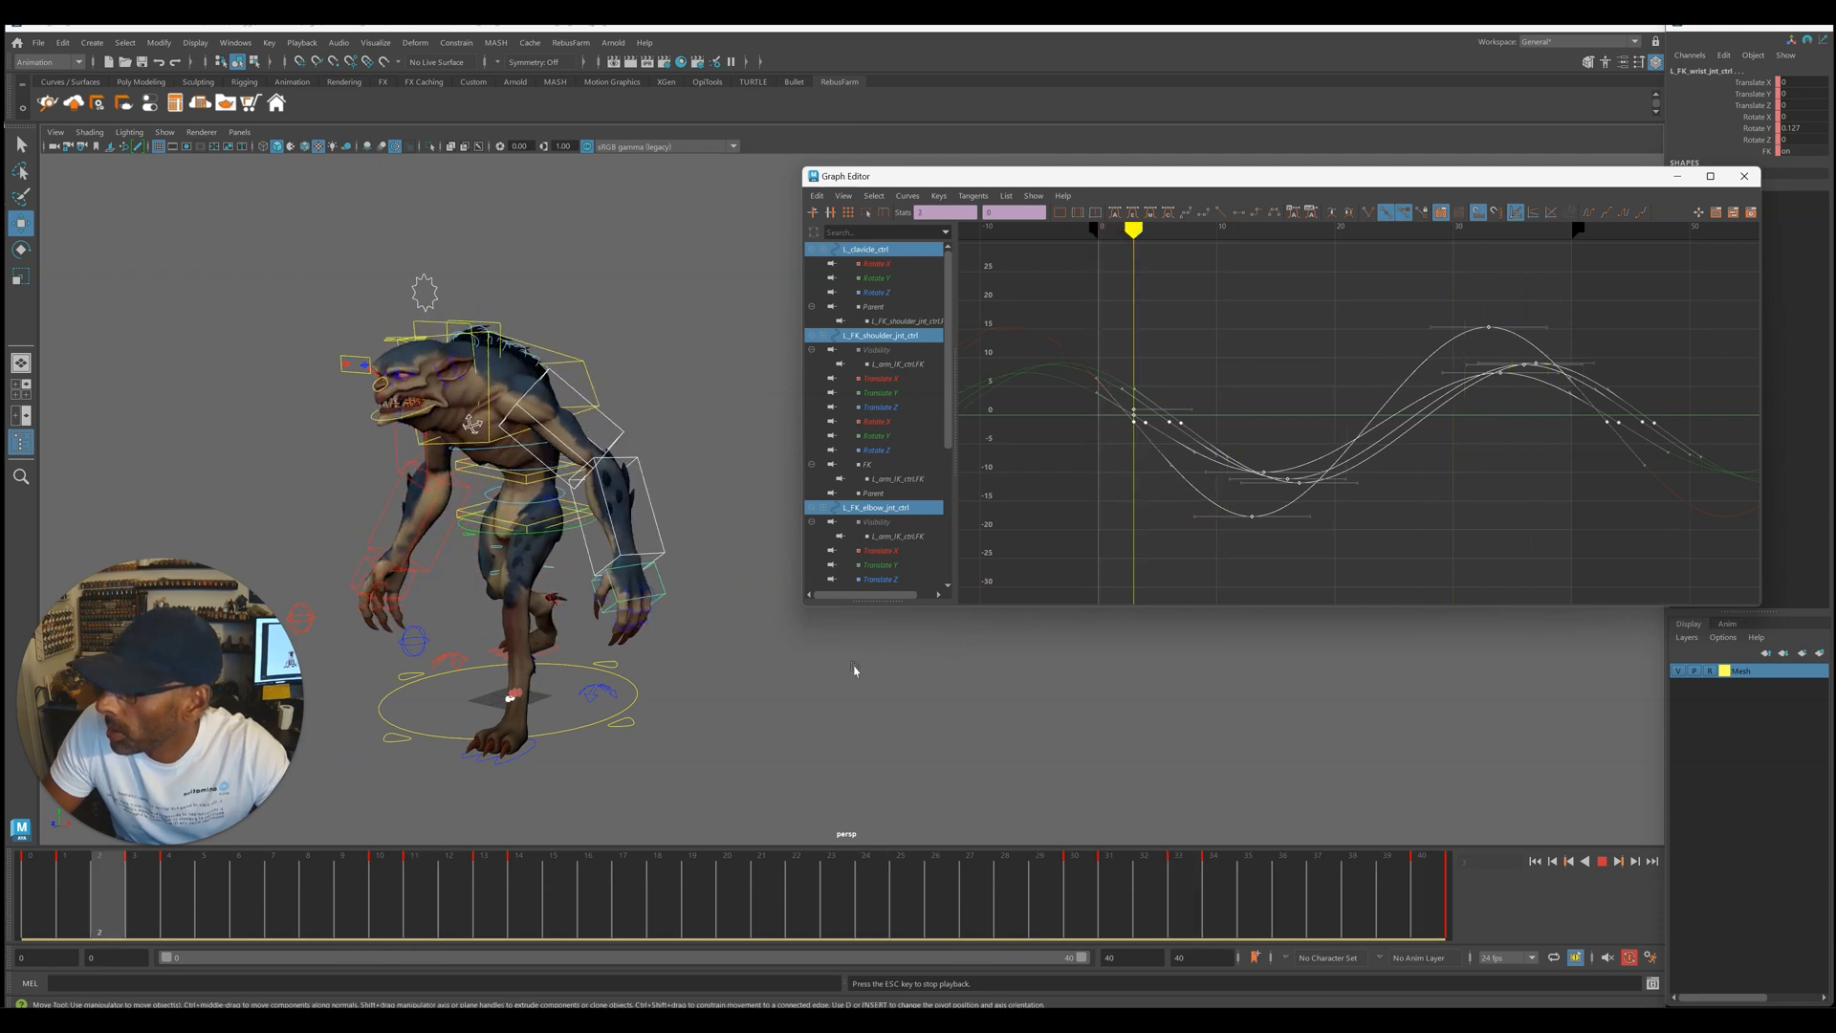
pyautogui.keyDown('alt'); pyautogui.moveTo(853, 668); pyautogui.dragTo(789, 676); pyautogui.keyUp('alt')
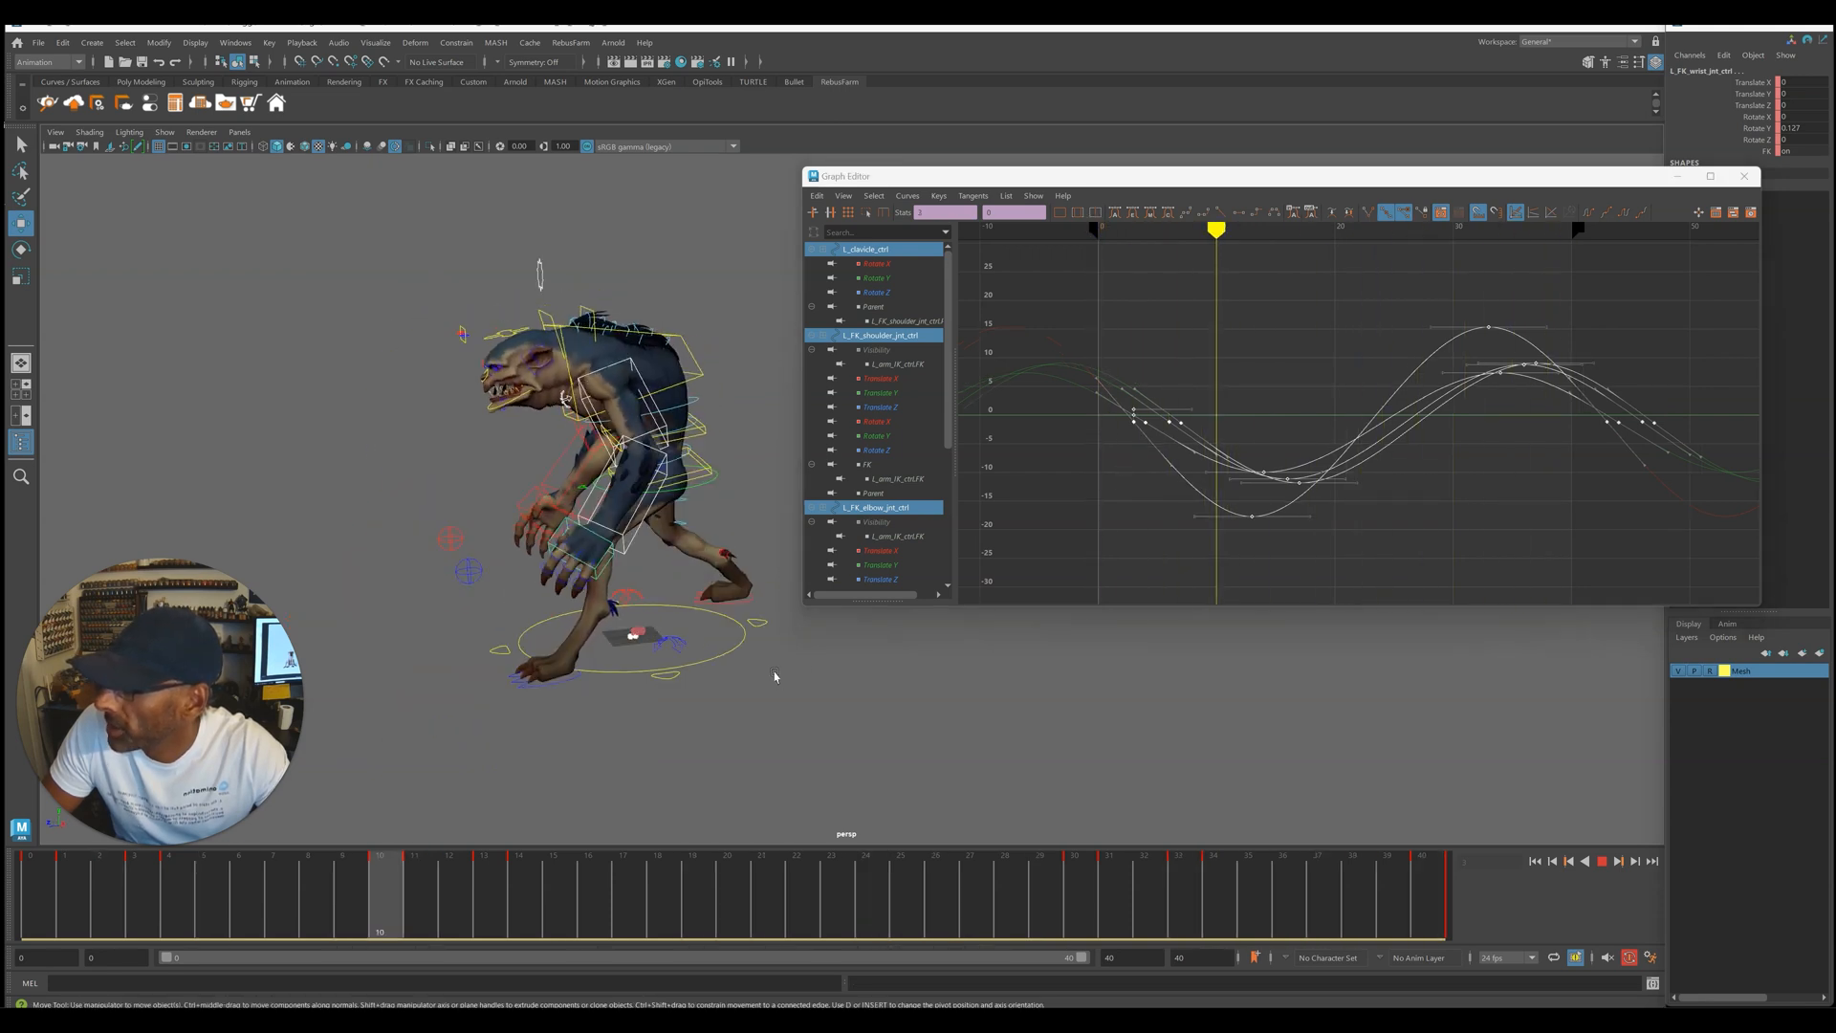
pyautogui.keyDown('shift'); pyautogui.moveTo(1111, 496); pyautogui.dragTo(1124, 493, button='middle'); pyautogui.keyUp('shift')
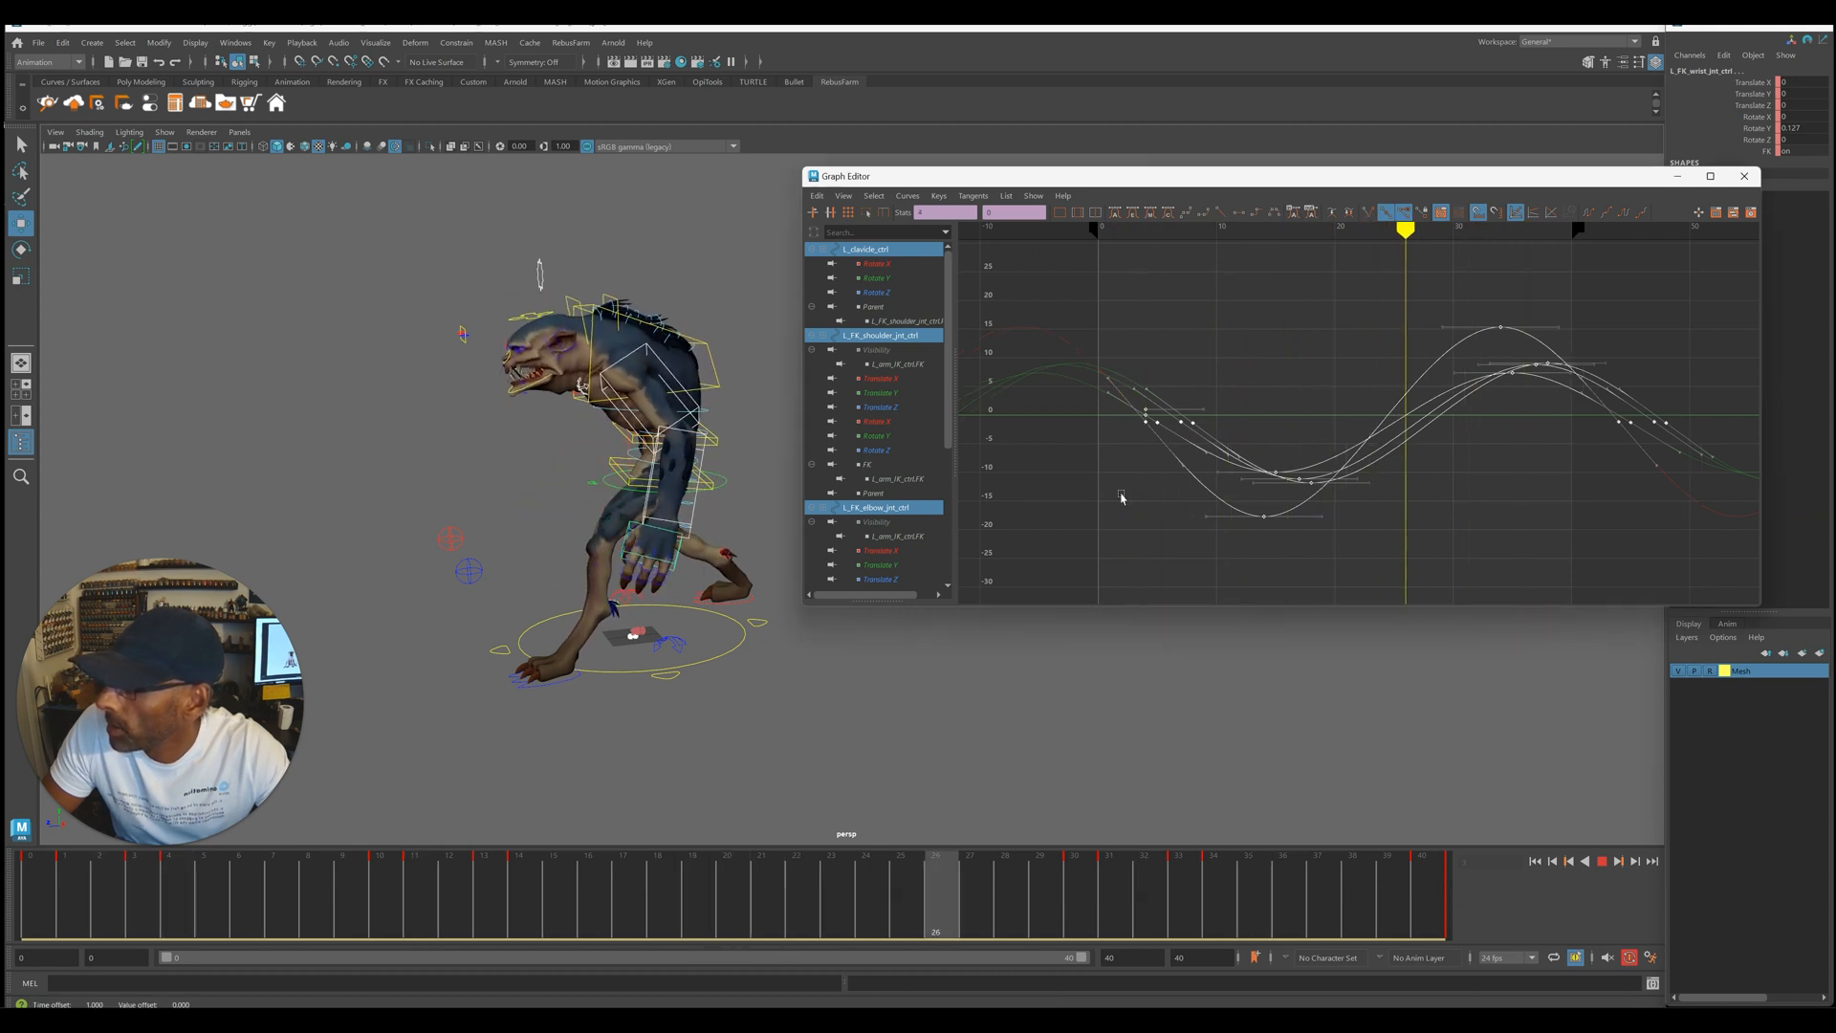
pyautogui.keyDown('alt'); pyautogui.moveTo(648, 633); pyautogui.dragTo(771, 664); pyautogui.keyUp('alt')
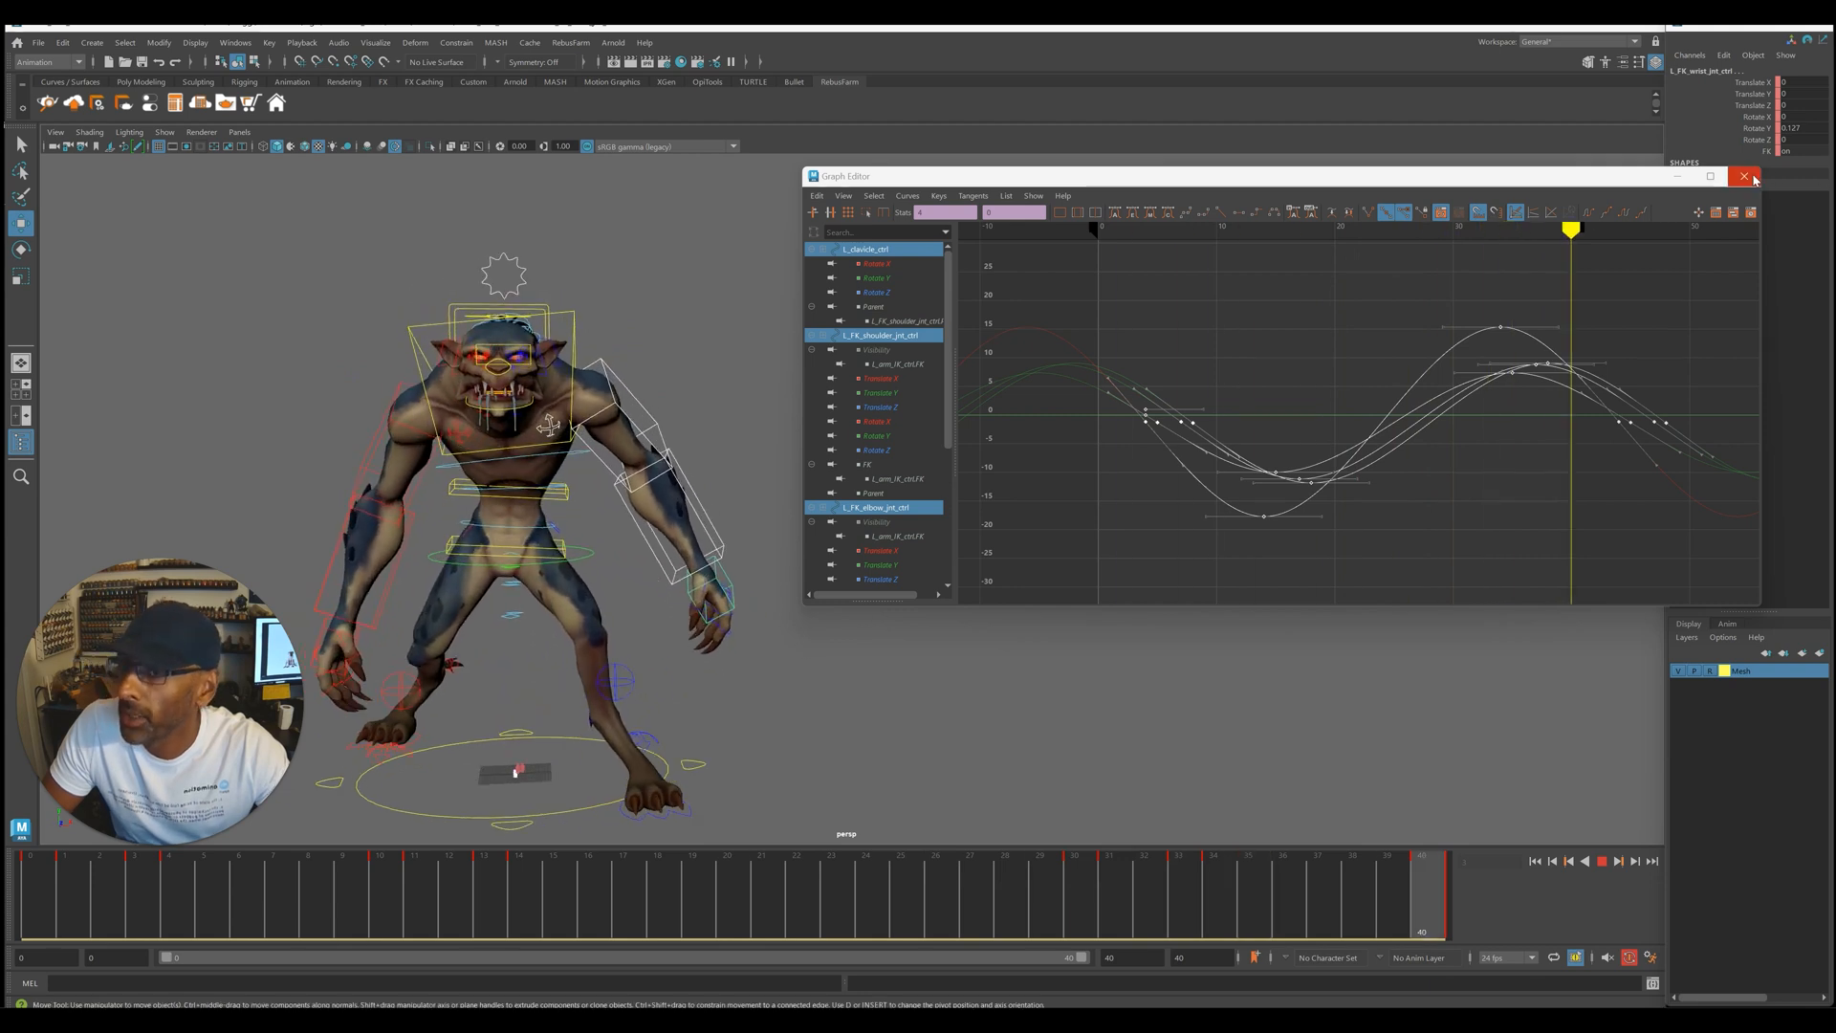
# - Close the Graph Editor and review the creature's looping body and arm motion from the opposite side
pyautogui.moveTo(1626, 181); pyautogui.dragTo(1682, 182)
pyautogui.click(1800, 178)
pyautogui.keyDown('alt'); pyautogui.moveTo(1004, 550); pyautogui.dragTo(1099, 575); pyautogui.keyUp('alt')
pyautogui.hotkey('alt', 'v')
pyautogui.hotkey('alt', 'v')
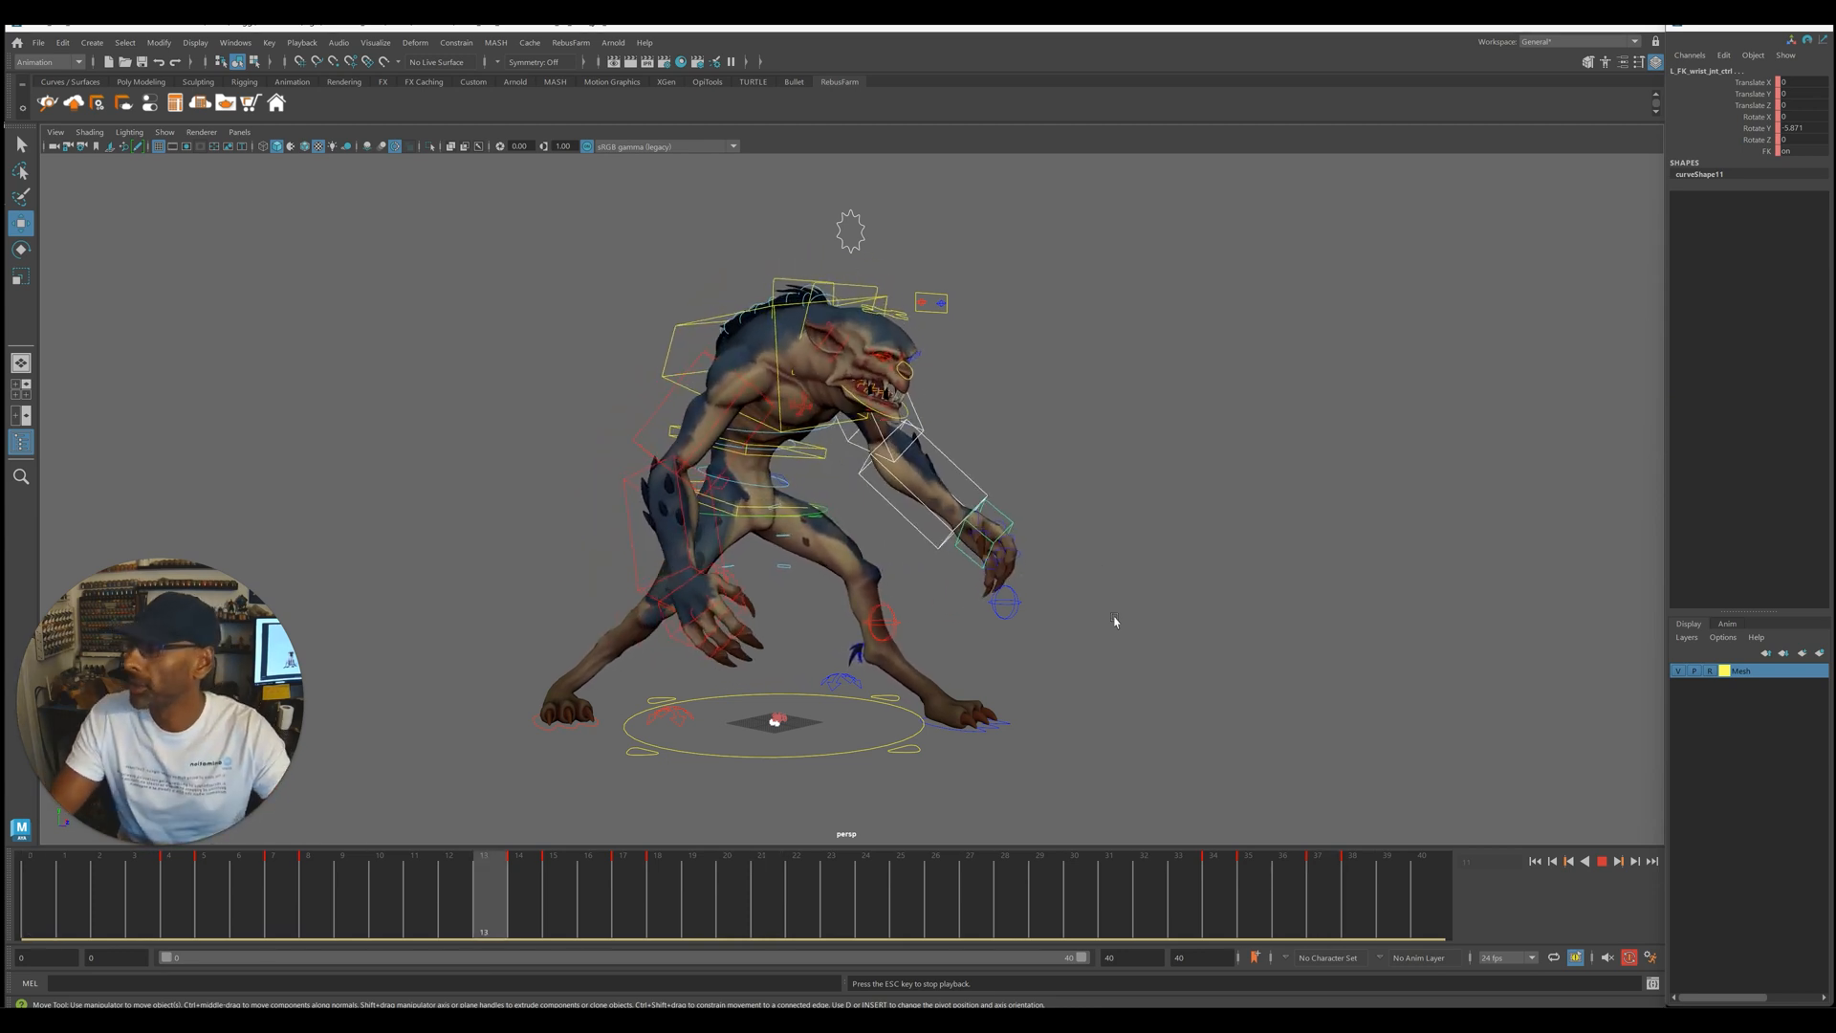
pyautogui.press('Escape')
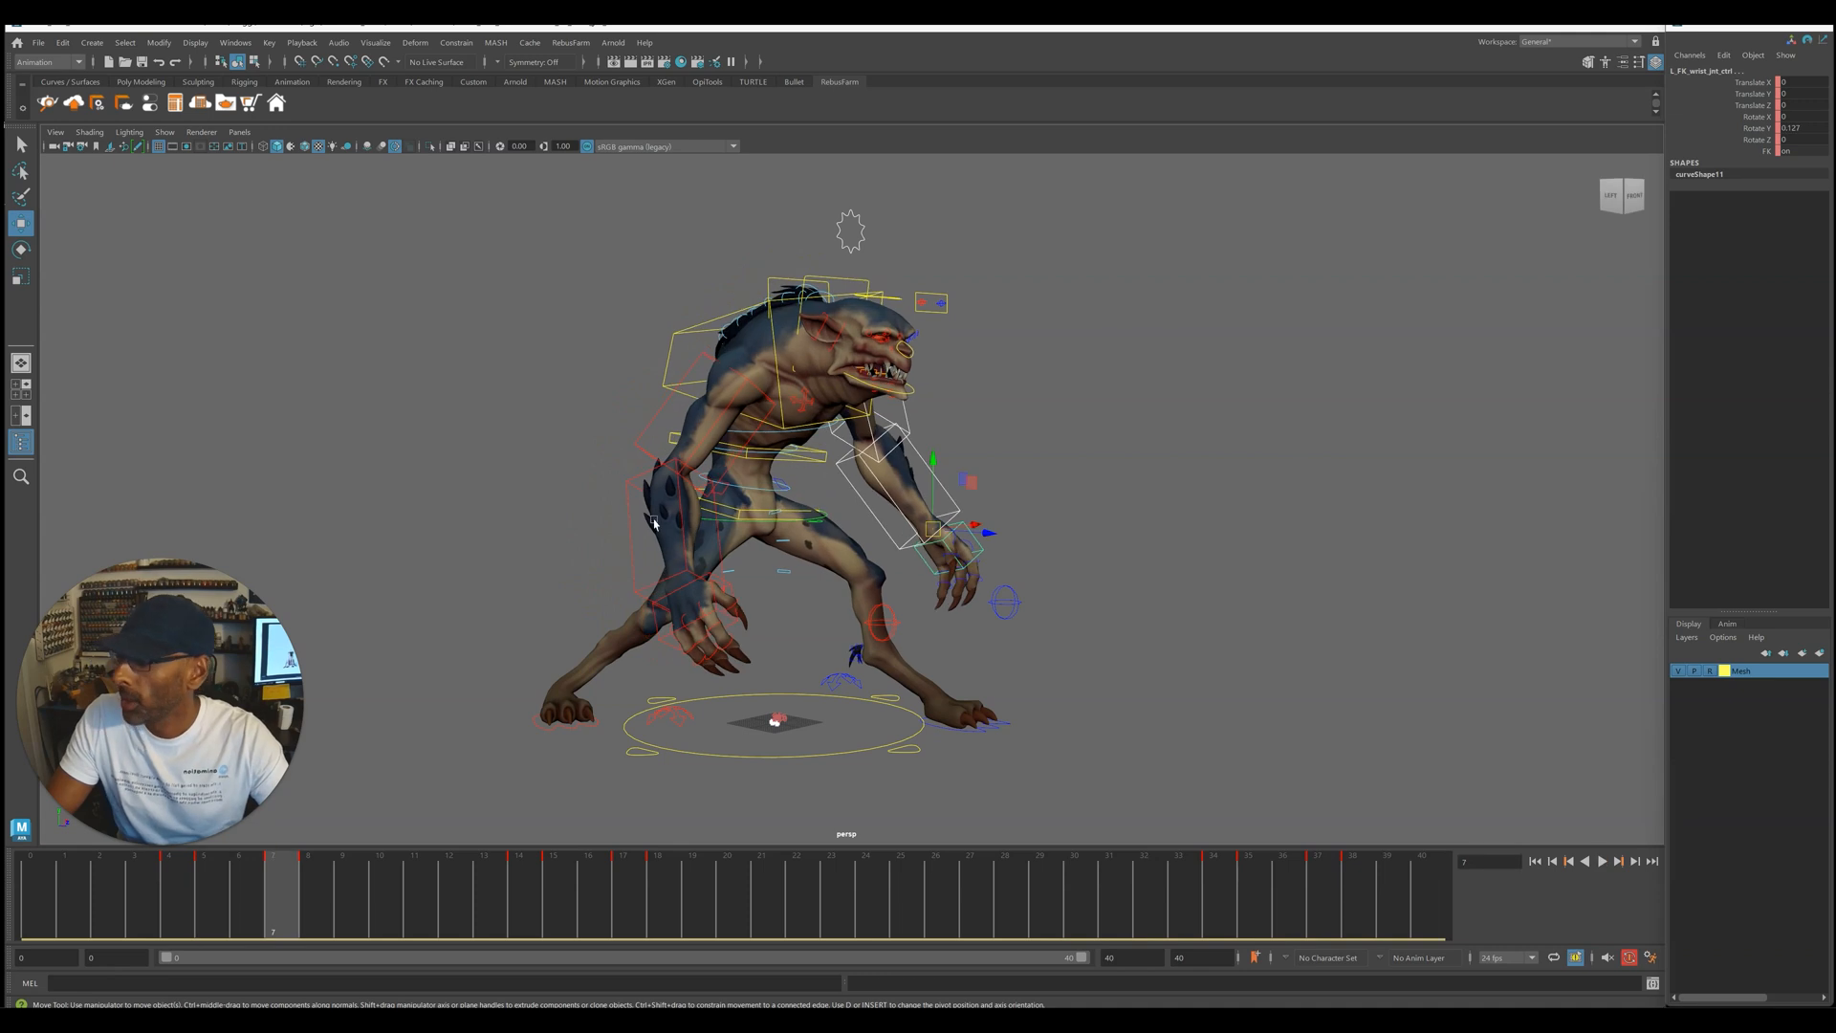
pyautogui.keyDown('alt'); pyautogui.moveTo(683, 547); pyautogui.dragTo(660, 545); pyautogui.keyUp('alt')
pyautogui.hotkey('alt', 'v')
pyautogui.keyDown('alt'); pyautogui.moveTo(727, 548); pyautogui.dragTo(799, 532, button='middle'); pyautogui.keyUp('alt')
pyautogui.hotkey('alt', 'v')
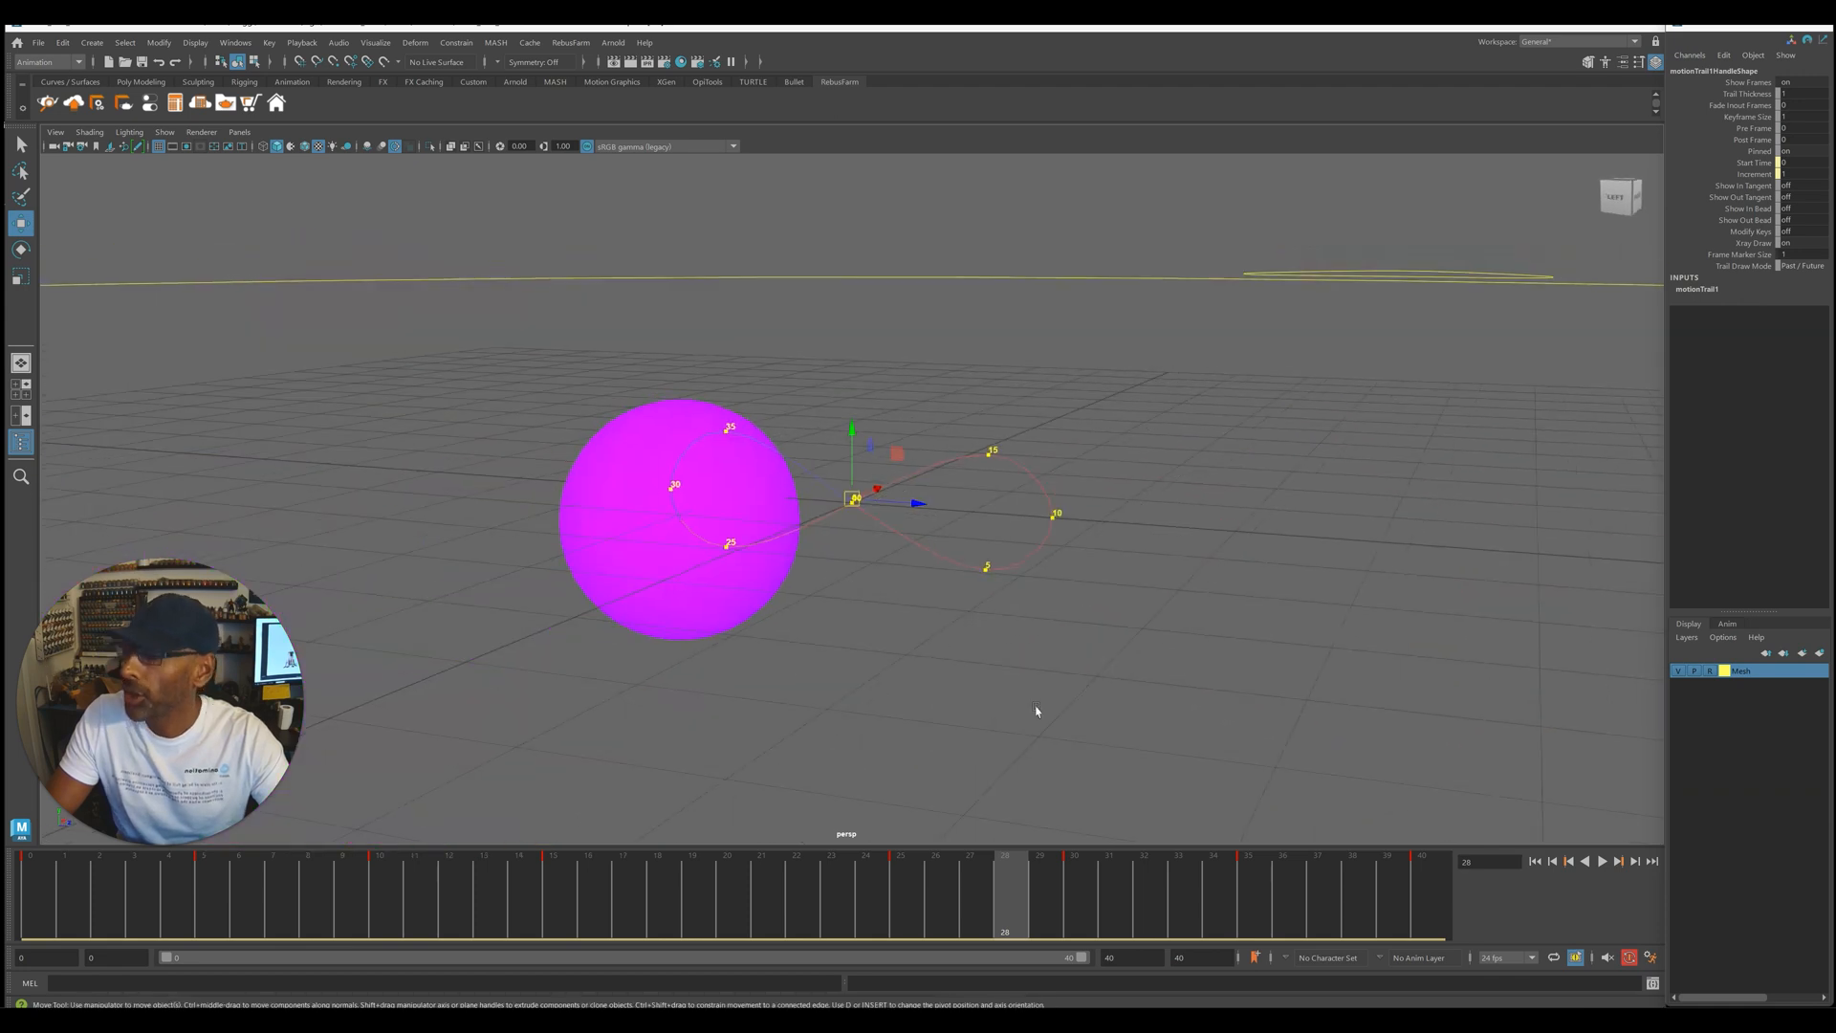
# - Deselect the figure-eight motion trail beside the magenta sphere
pyautogui.click(1036, 711)
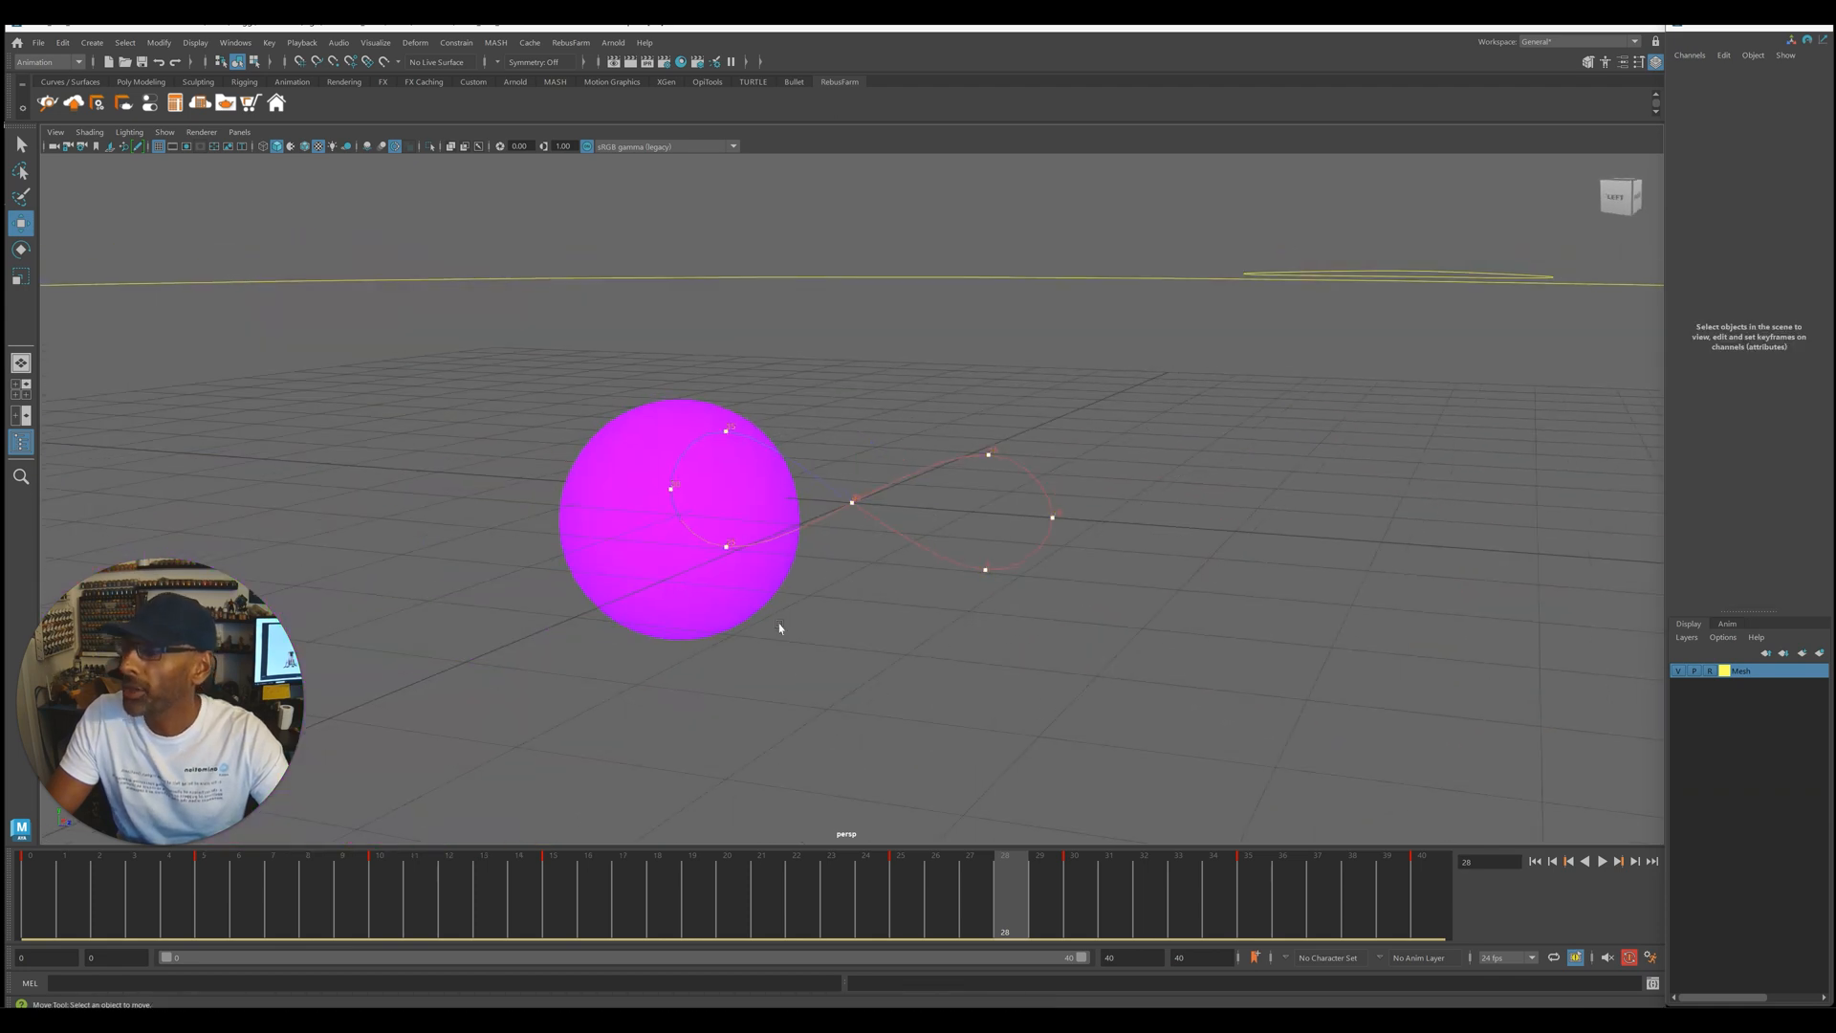
# - Select the magenta sphere and play its figure-eight motion from frame 20 in a side view
pyautogui.click(736, 583)
pyautogui.keyDown('alt'); pyautogui.moveTo(1278, 648); pyautogui.dragTo(746, 690, button='right'); pyautogui.keyUp('alt')
pyautogui.keyDown('alt'); pyautogui.moveTo(746, 691); pyautogui.dragTo(702, 694); pyautogui.keyUp('alt')
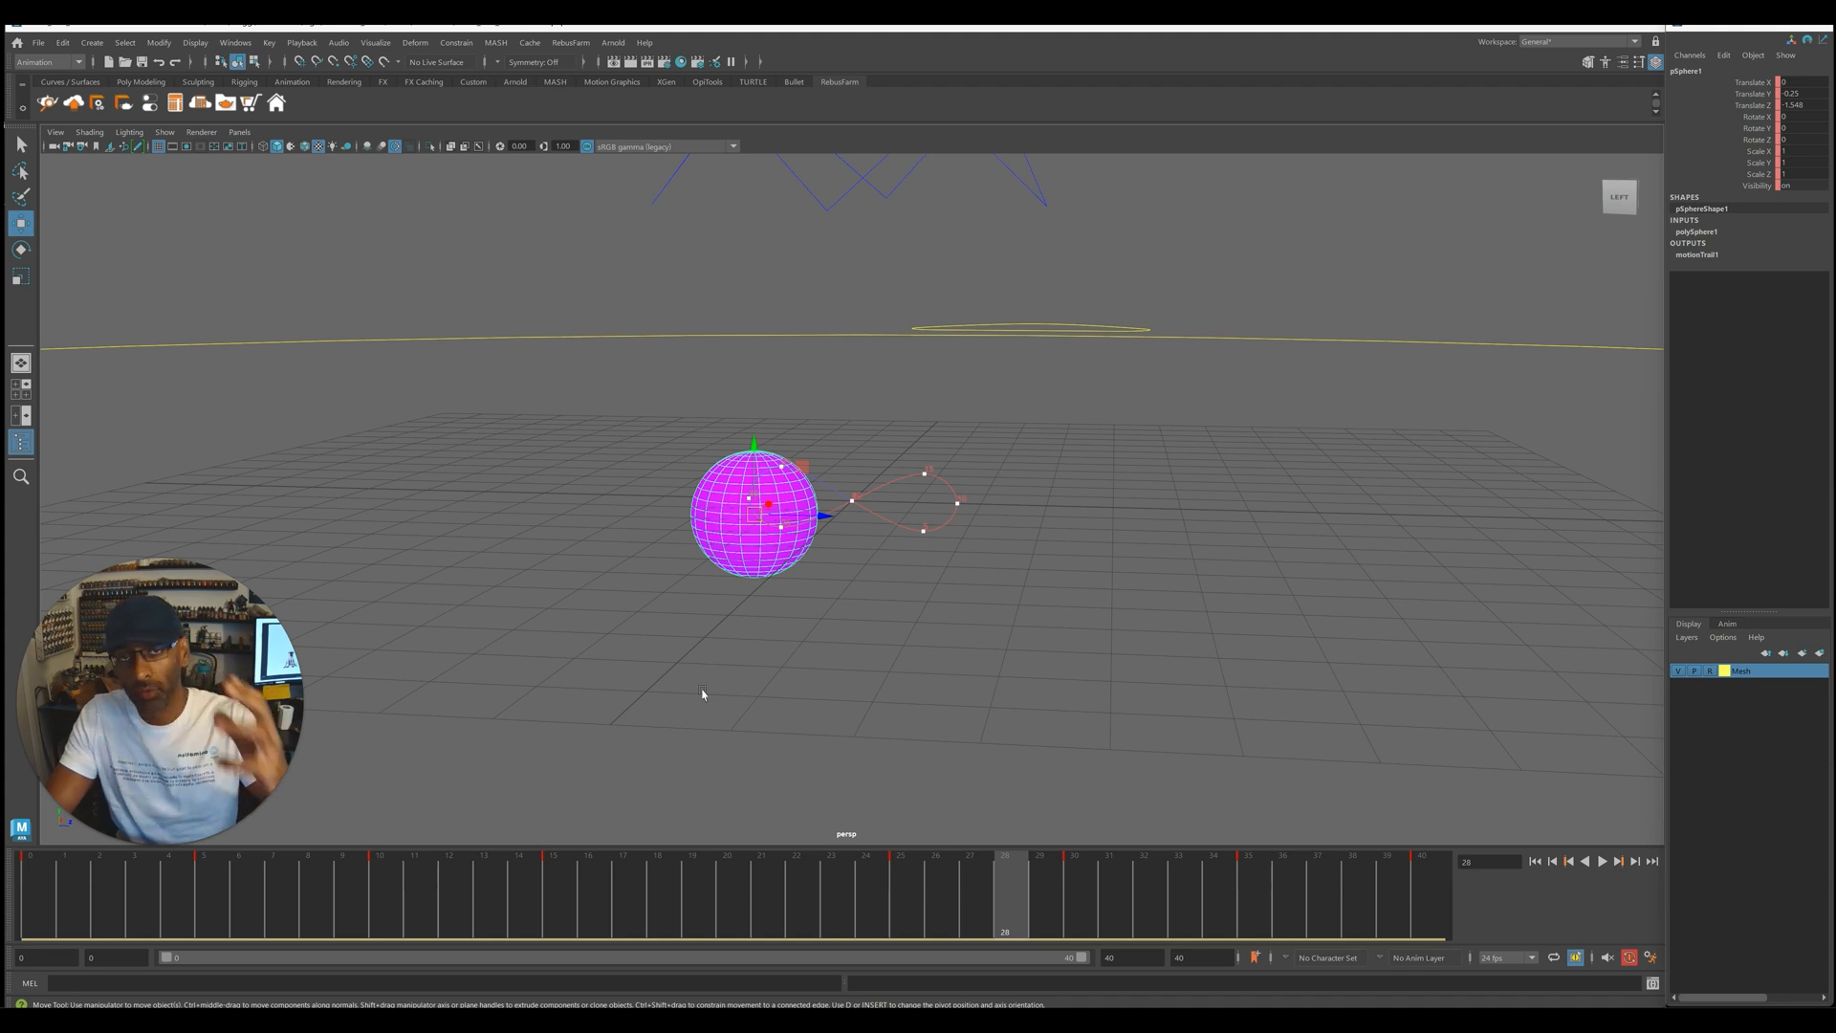
pyautogui.keyDown('alt'); pyautogui.moveTo(671, 661); pyautogui.dragTo(999, 647); pyautogui.keyUp('alt')
pyautogui.keyDown('alt'); pyautogui.moveTo(773, 606); pyautogui.dragTo(856, 581); pyautogui.keyUp('alt')
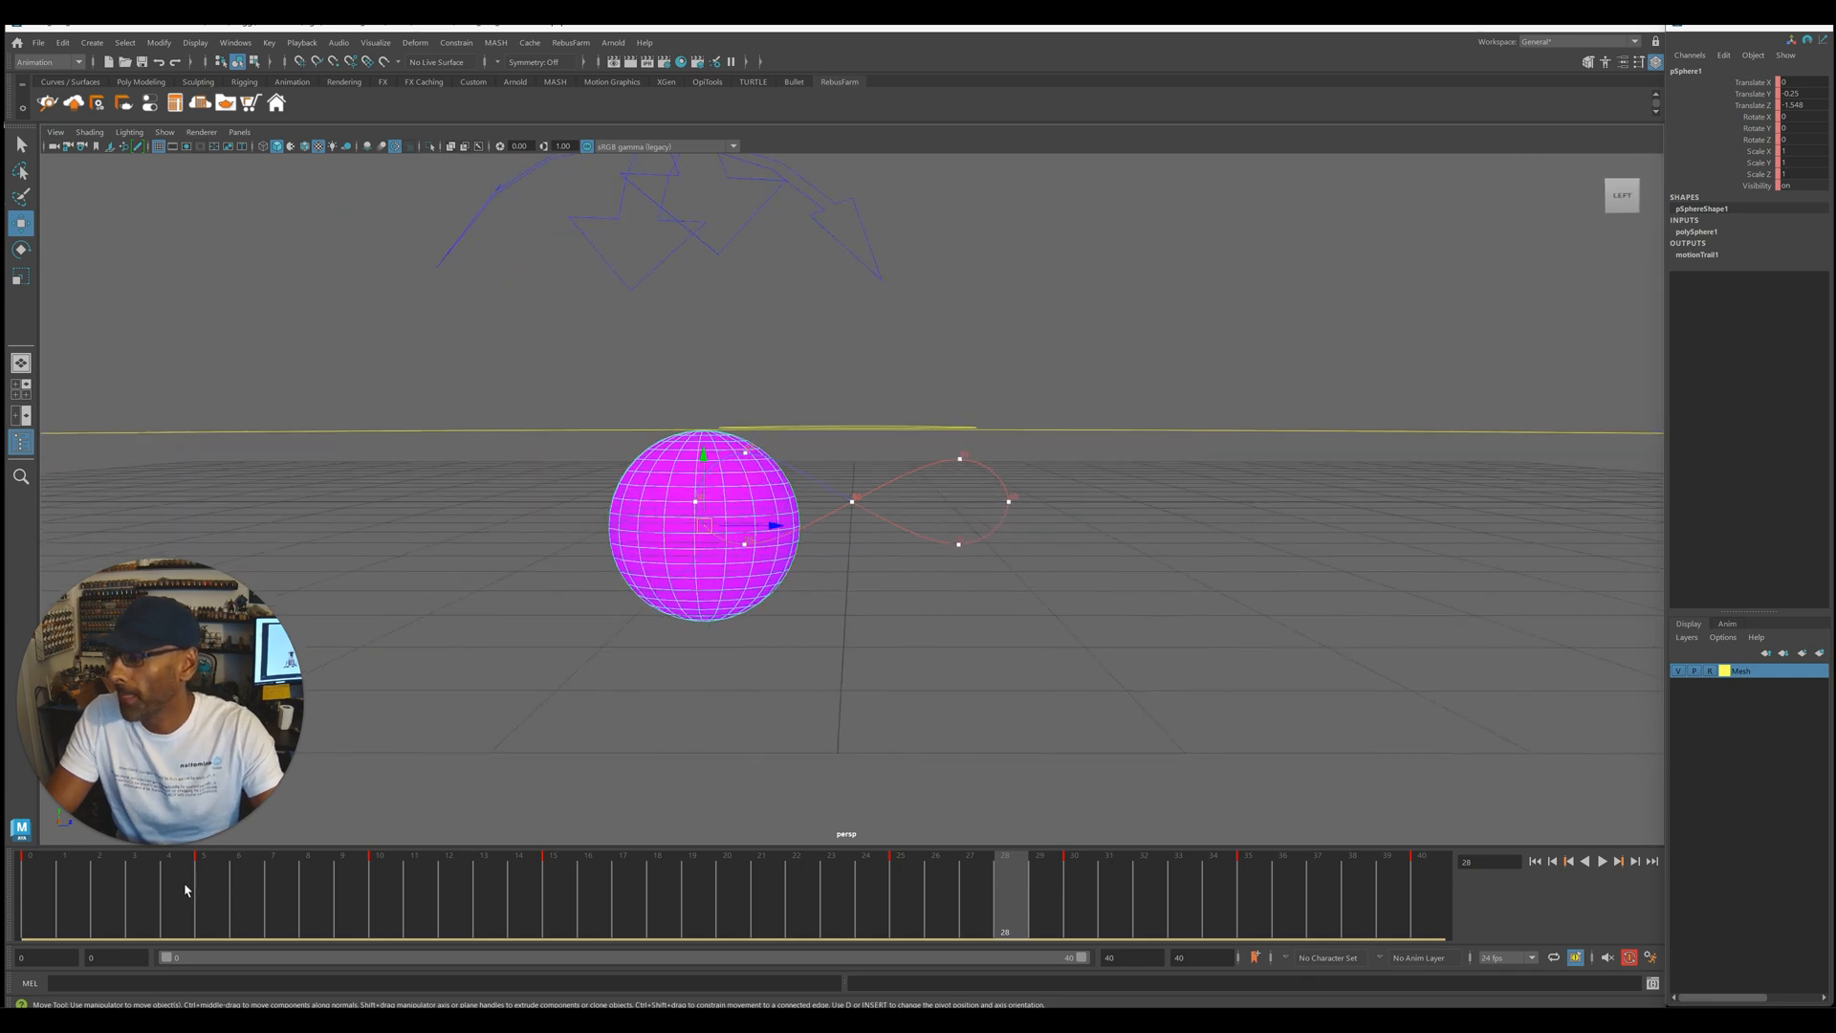
pyautogui.click(737, 894)
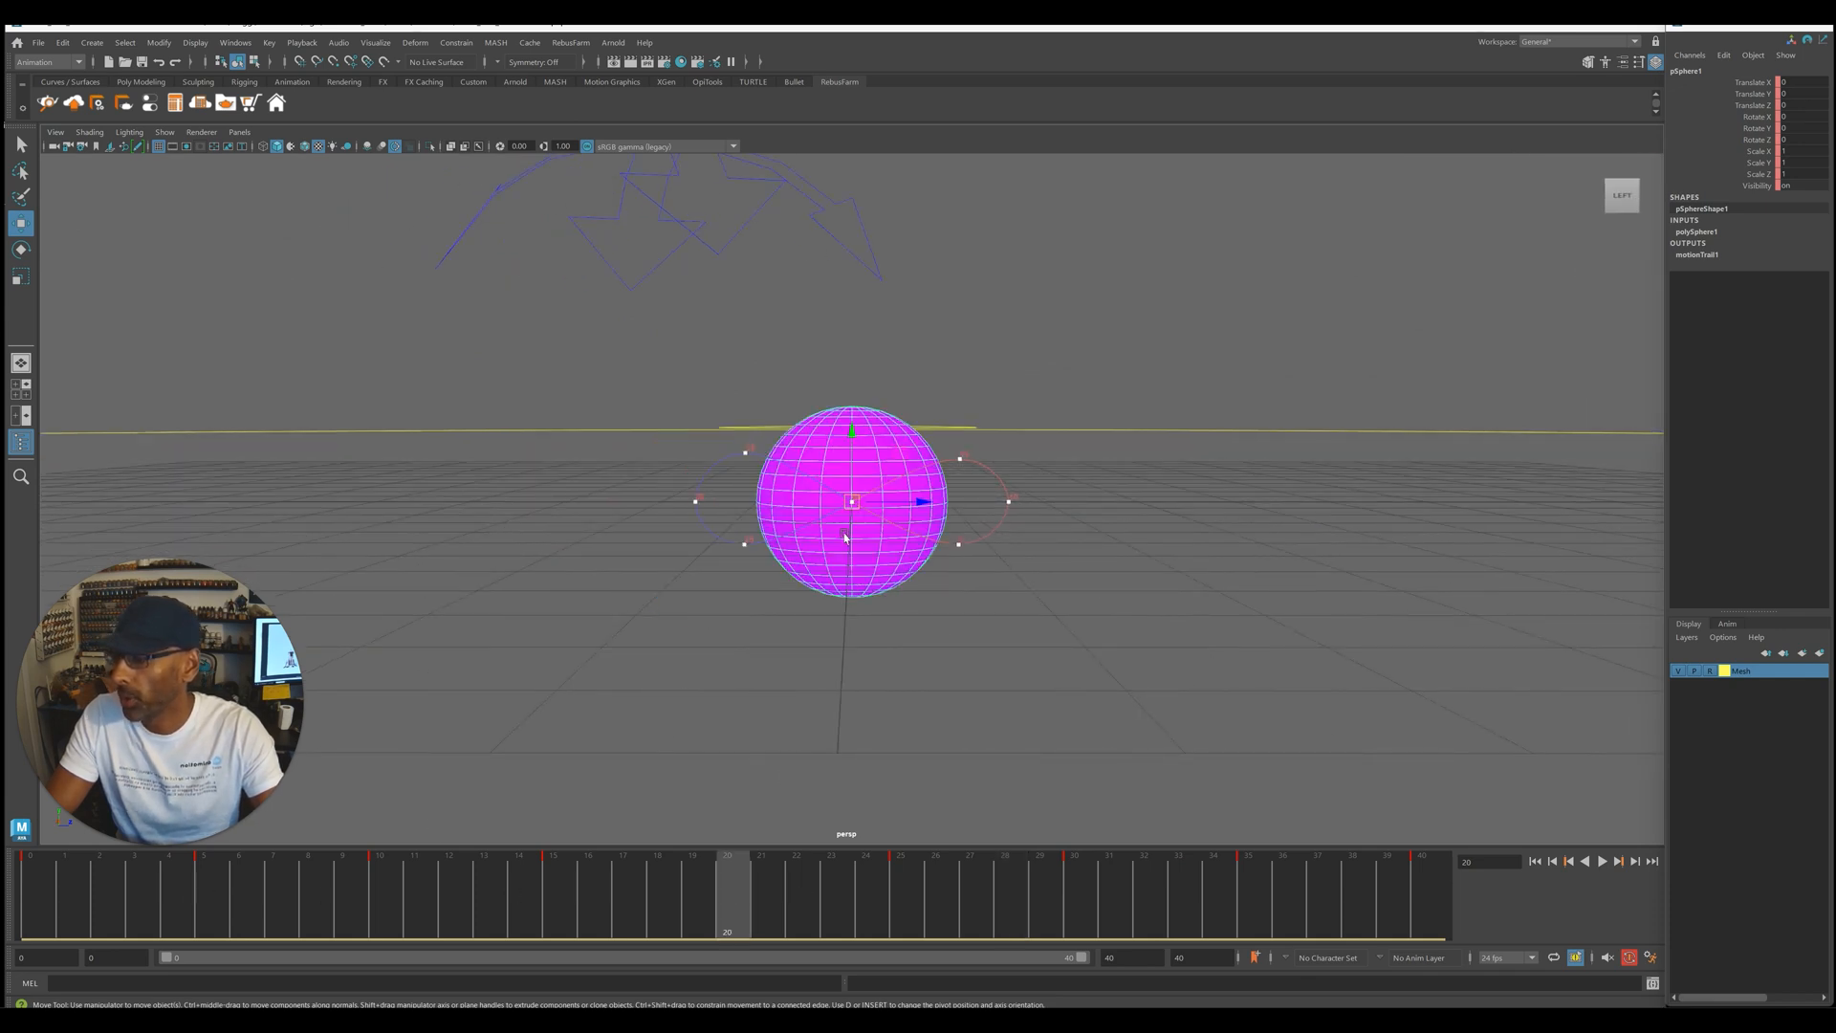
pyautogui.hotkey('alt', 'v')
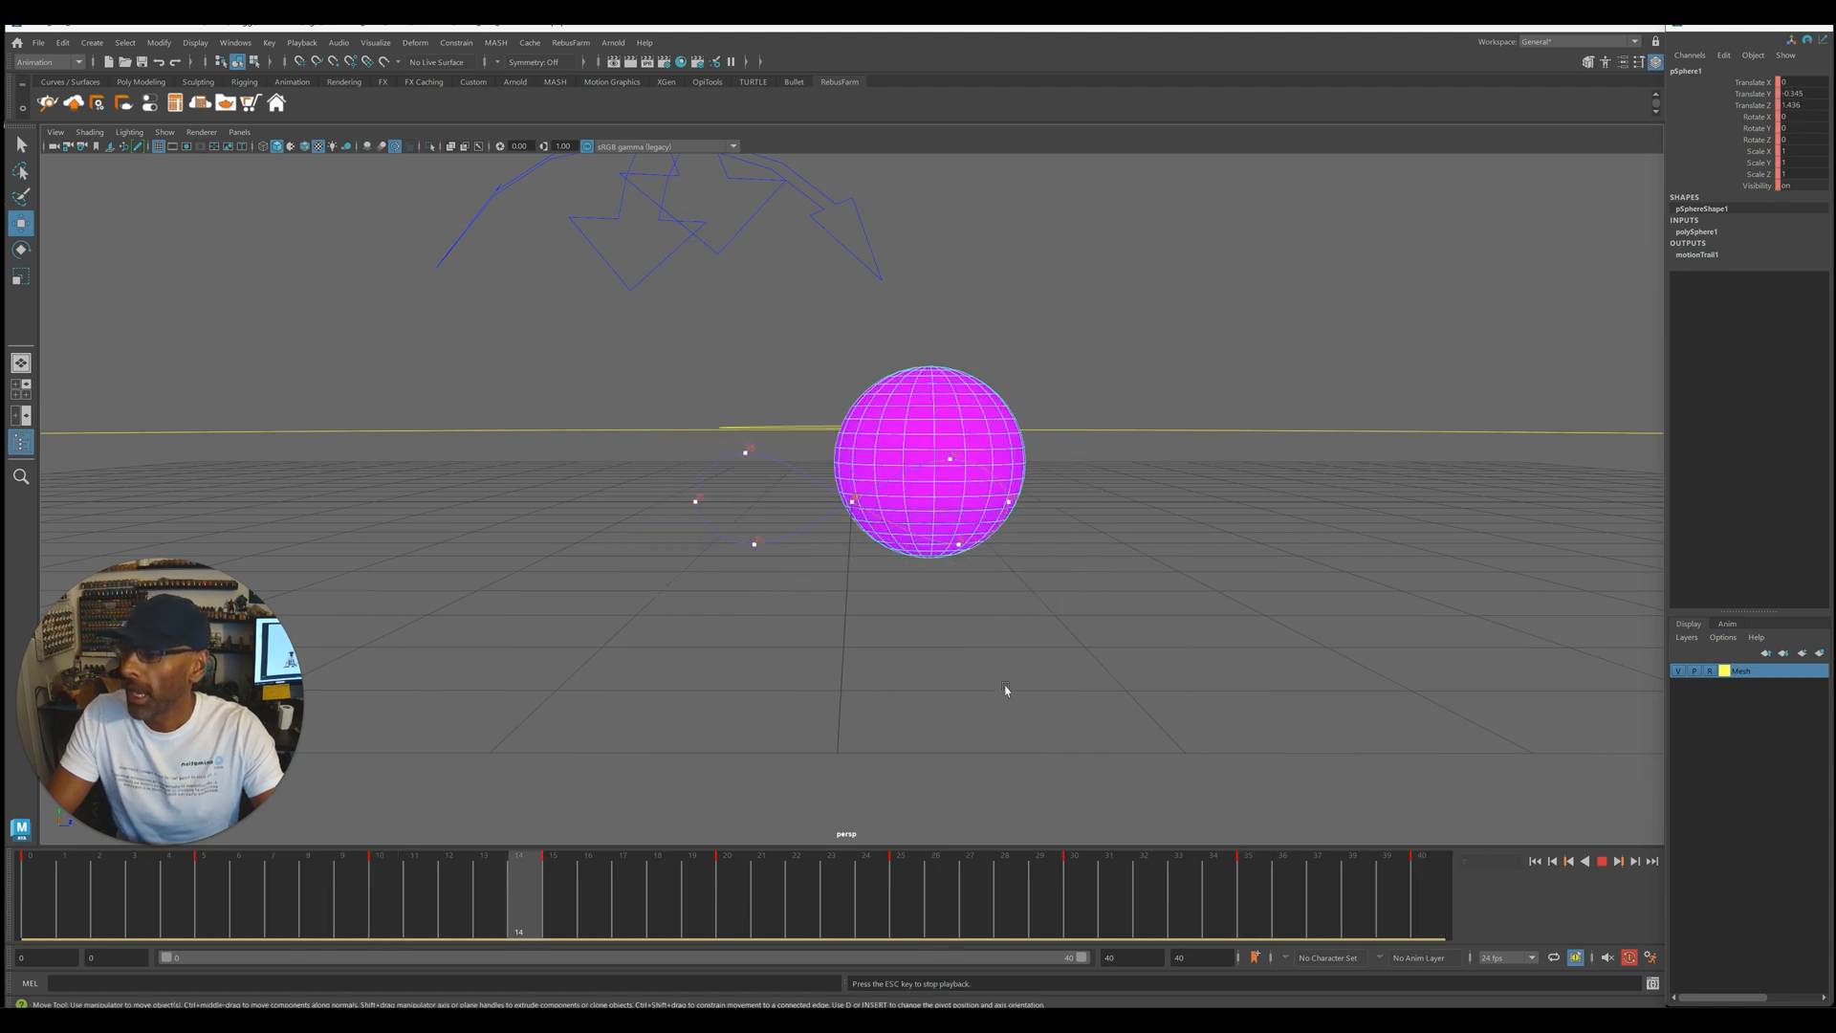
pyautogui.press('Escape')
# - Show the magenta sphere's animation curves in the Graph Editor, keeping the sphere and its motion trail in view
pyautogui.keyDown('alt'); pyautogui.moveTo(1234, 674); pyautogui.dragTo(1171, 680); pyautogui.keyUp('alt')
pyautogui.keyDown('alt'); pyautogui.moveTo(1171, 680); pyautogui.dragTo(1474, 648, button='right'); pyautogui.keyUp('alt')
pyautogui.keyDown('alt'); pyautogui.moveTo(1474, 649); pyautogui.dragTo(840, 609); pyautogui.keyUp('alt')
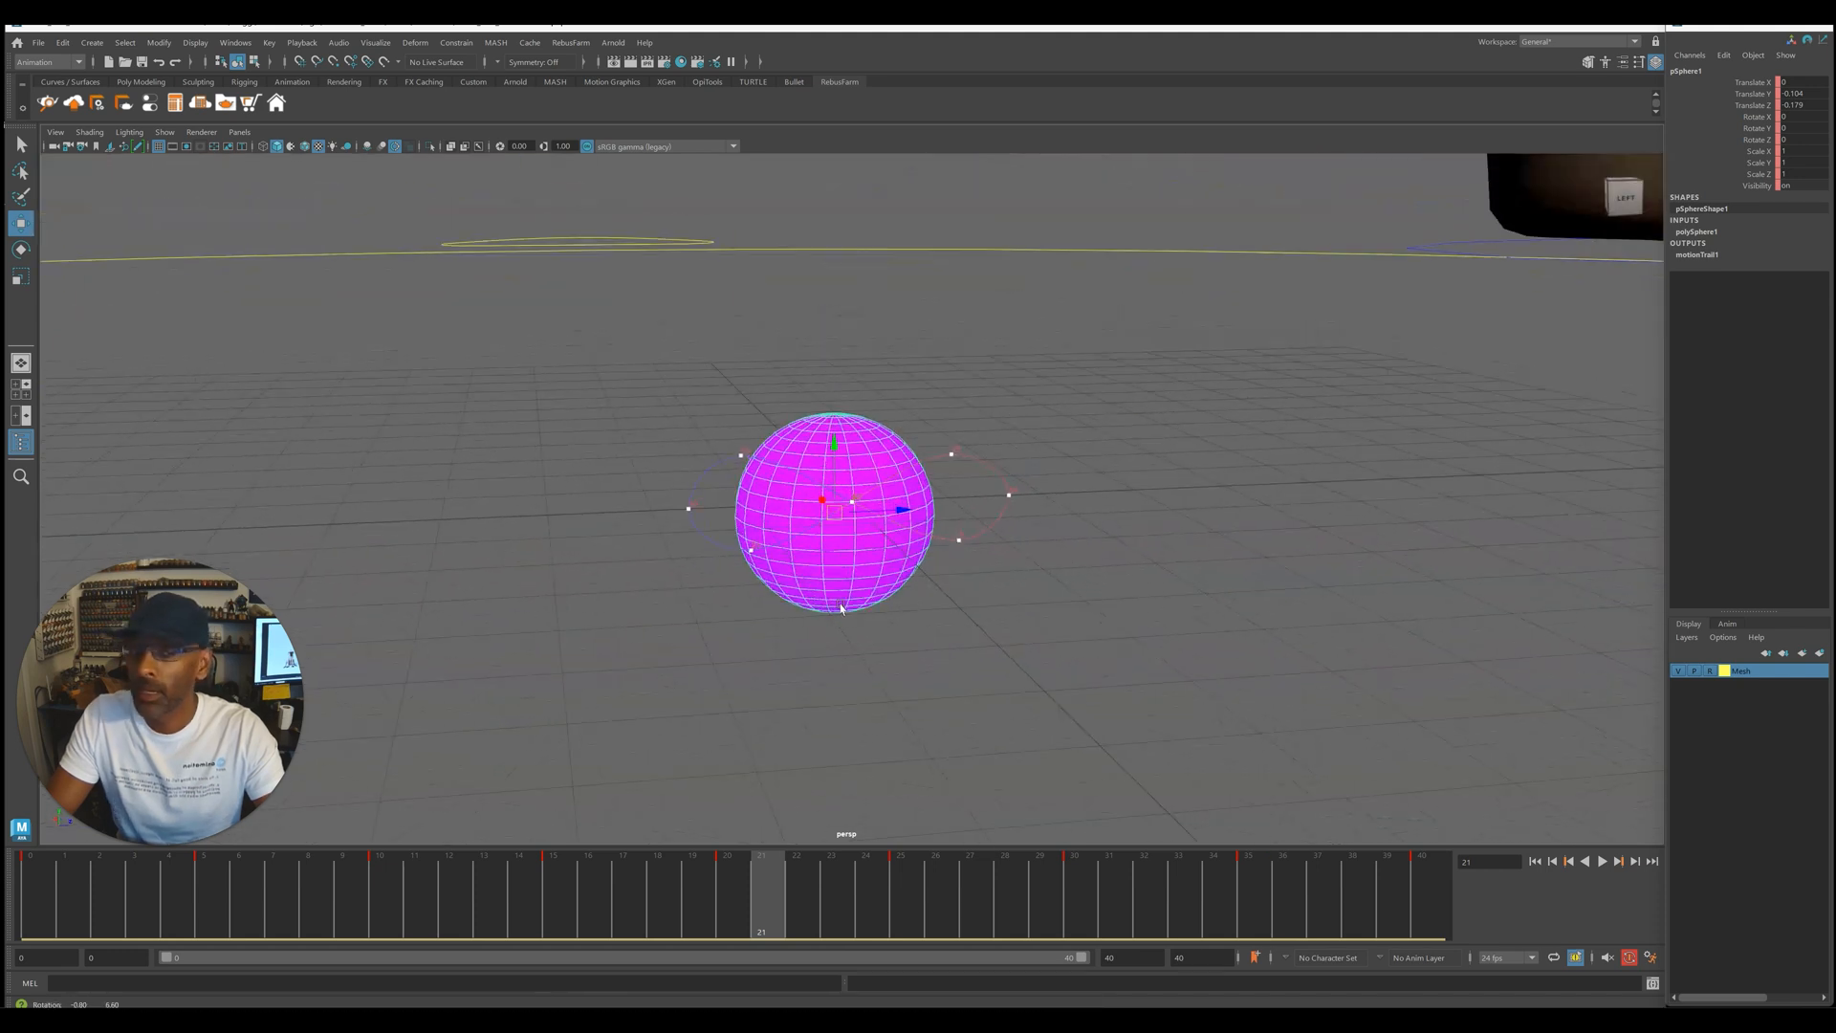
pyautogui.keyDown('alt'); pyautogui.moveTo(1118, 426); pyautogui.dragTo(756, 316); pyautogui.keyUp('alt')
pyautogui.moveTo(1832, 156); pyautogui.dragTo(1200, 103)
pyautogui.keyDown('alt'); pyautogui.moveTo(581, 390); pyautogui.dragTo(577, 457); pyautogui.keyUp('alt')
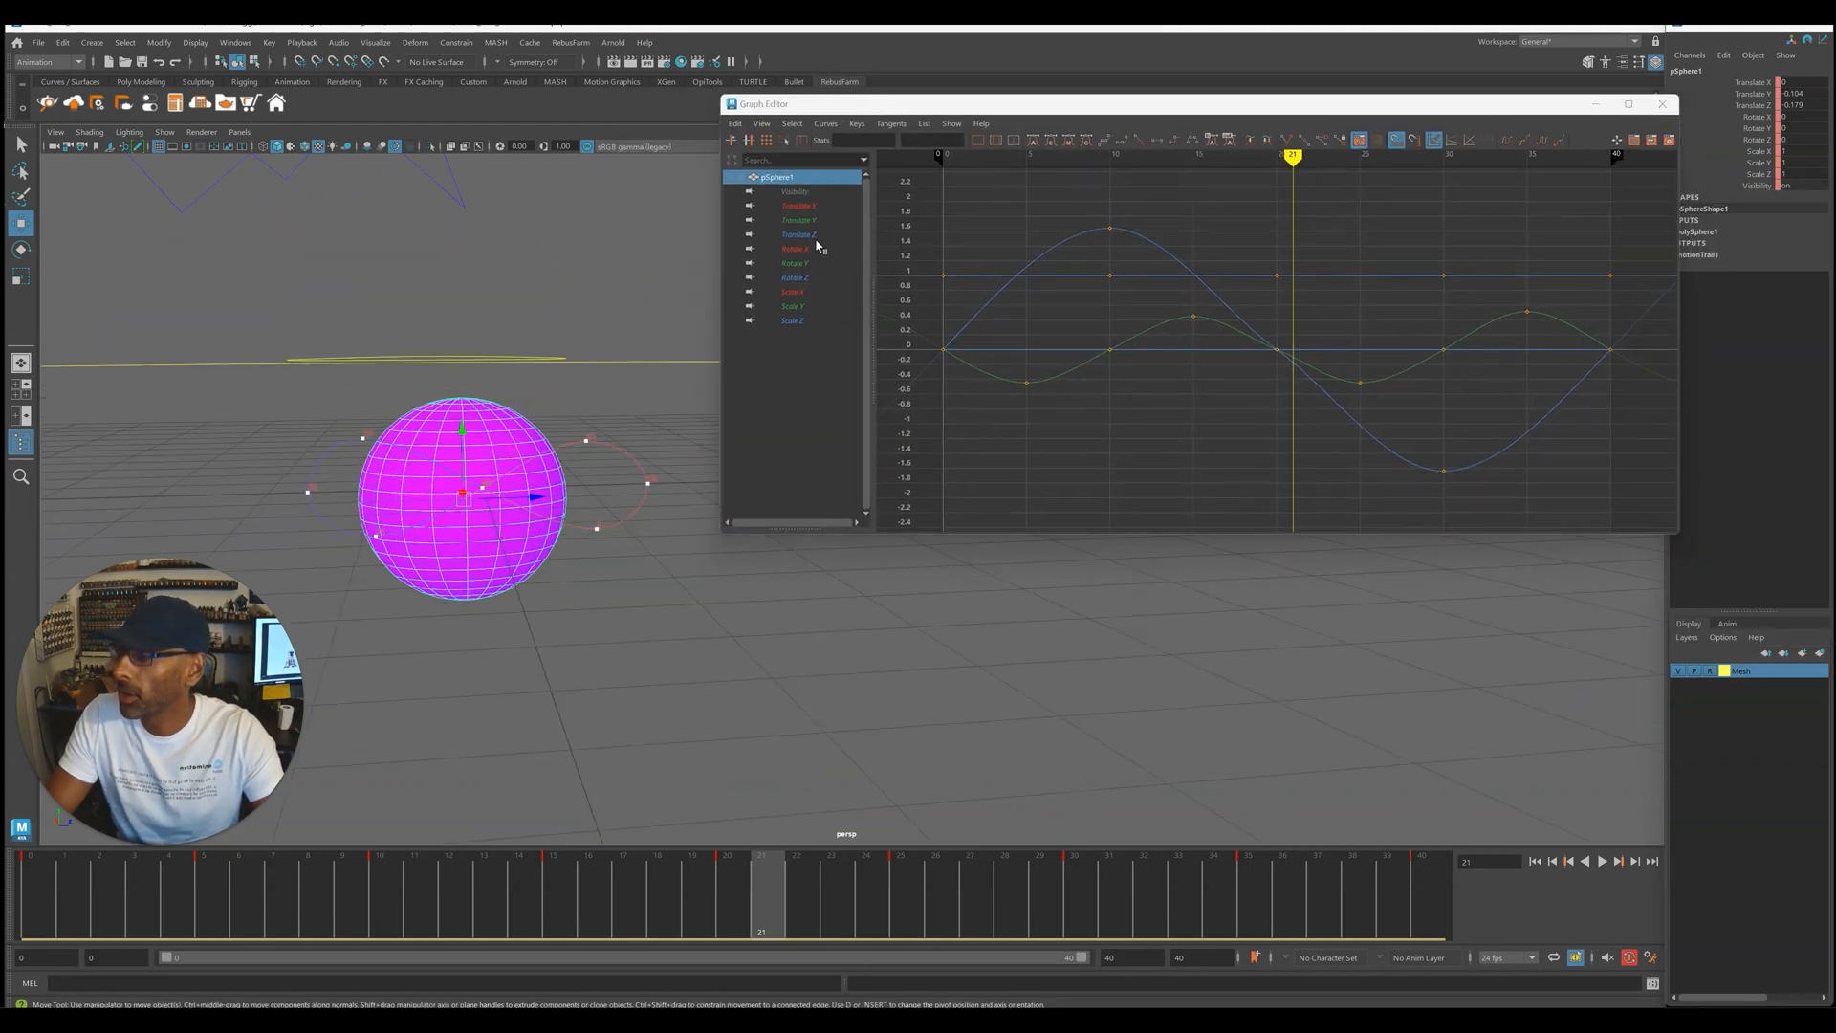
# - Isolate the sphere's Translate Z curve, select all its keys and activate the Scale tool
pyautogui.click(815, 237)
pyautogui.scroll(-3, 1218, 270)
pyautogui.moveTo(1000, 237); pyautogui.dragTo(1672, 524)
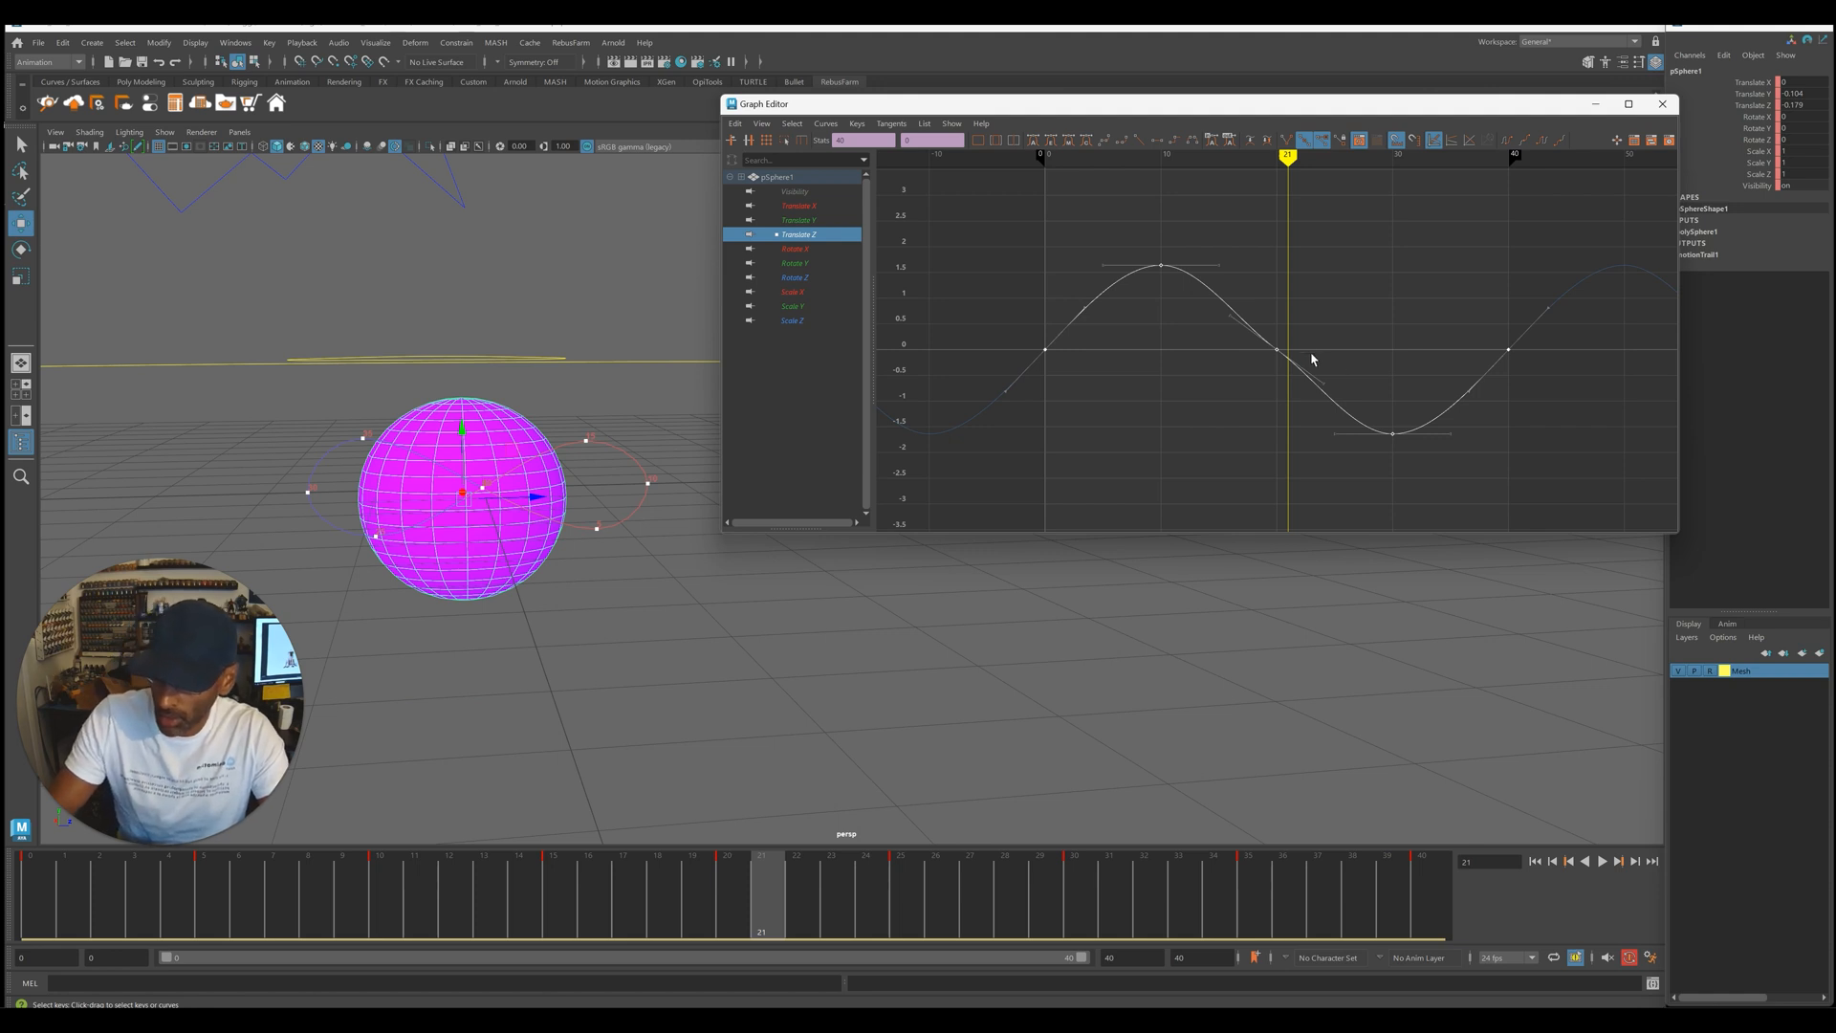
pyautogui.press('r')
pyautogui.press('f')
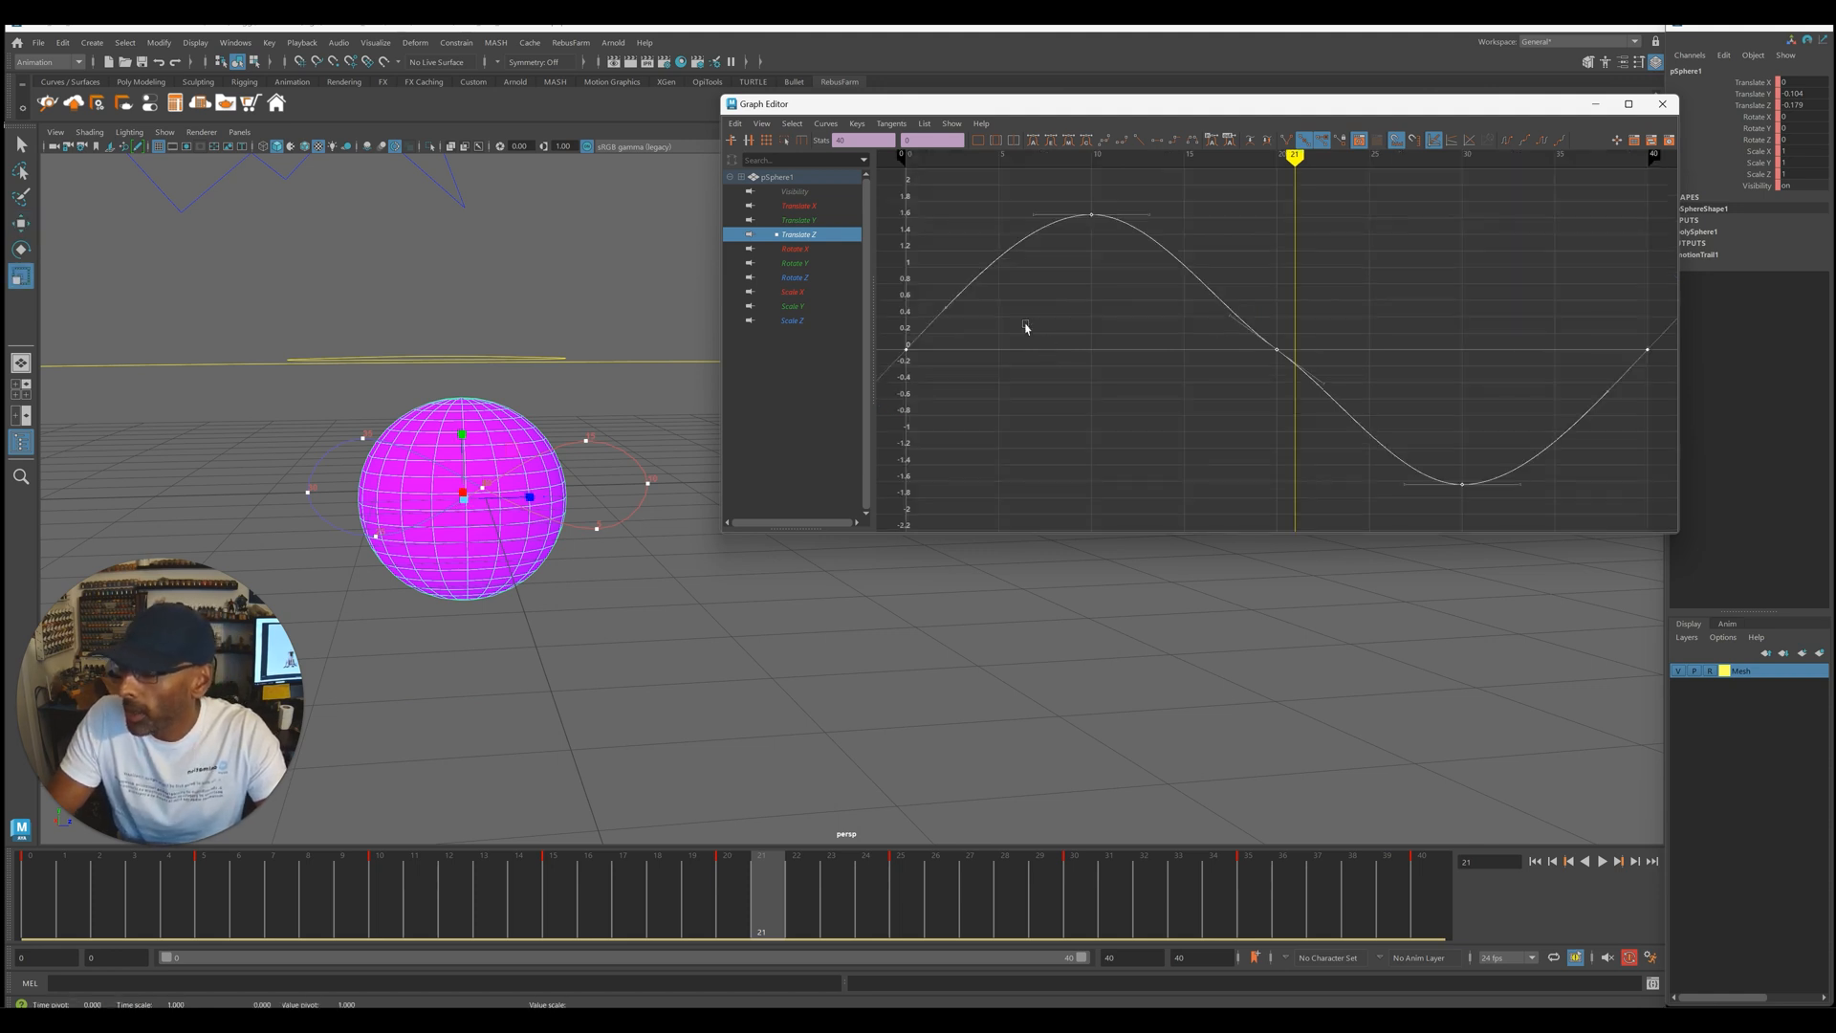
# - Scale all of the sphere's Translate Y keys down to peaks of about 0.12 and play back the flattened figure-eight
pyautogui.press('Up')
pyautogui.press('f')
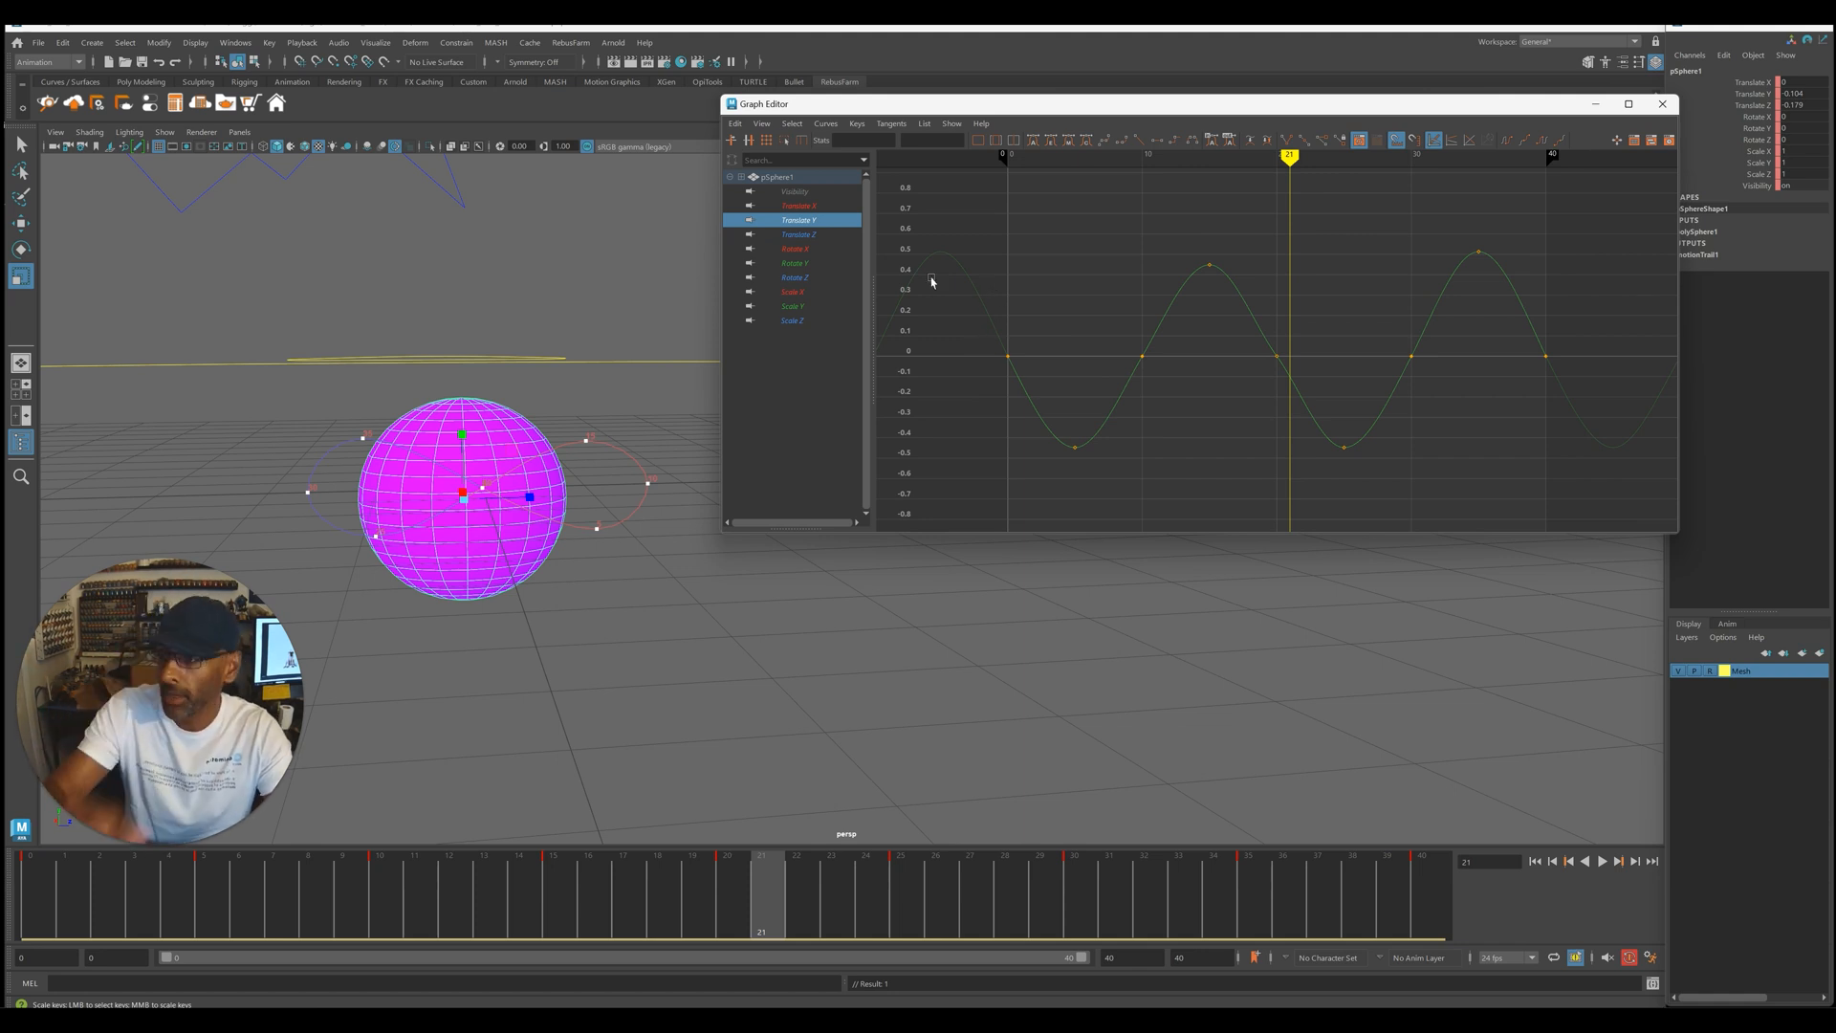
pyautogui.moveTo(955, 215); pyautogui.dragTo(1655, 516)
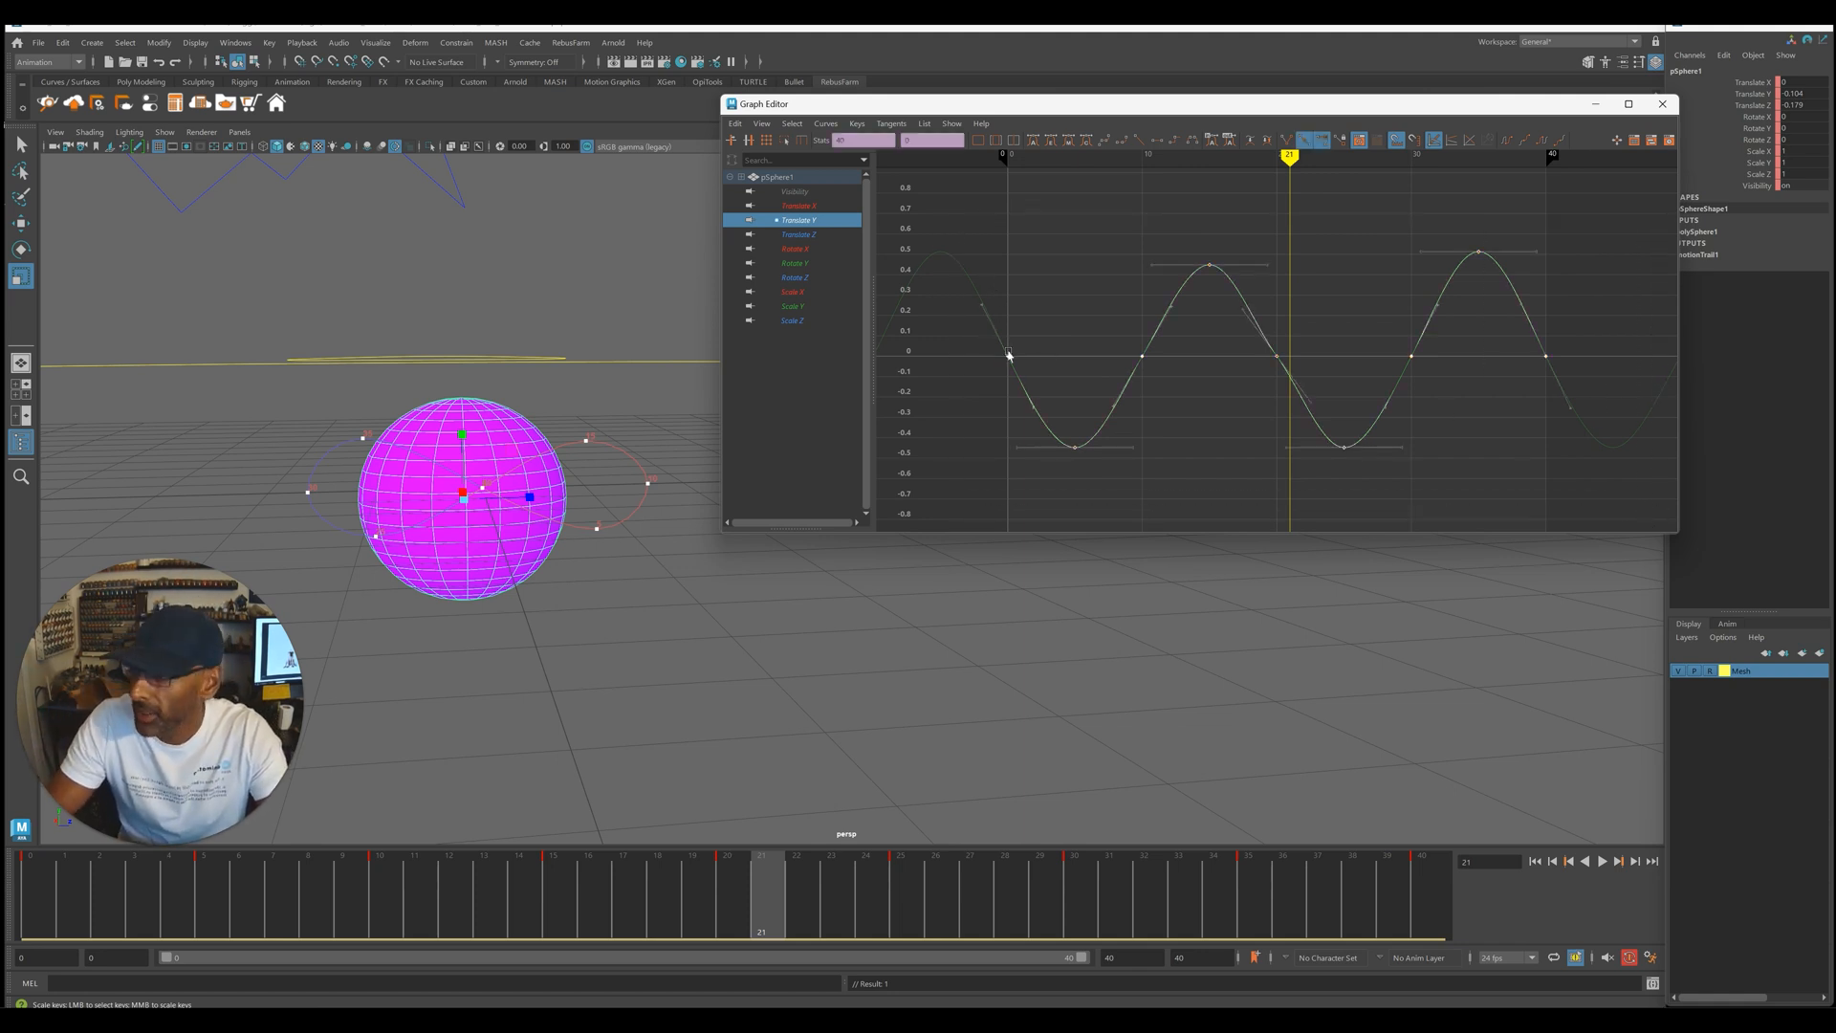
pyautogui.moveTo(1009, 356); pyautogui.dragTo(1020, 371, button='middle')
pyautogui.scroll(5, 1090, 394)
pyautogui.press('f')
pyautogui.keyDown('alt'); pyautogui.moveTo(600, 564); pyautogui.dragTo(702, 576, button='middle'); pyautogui.keyUp('alt')
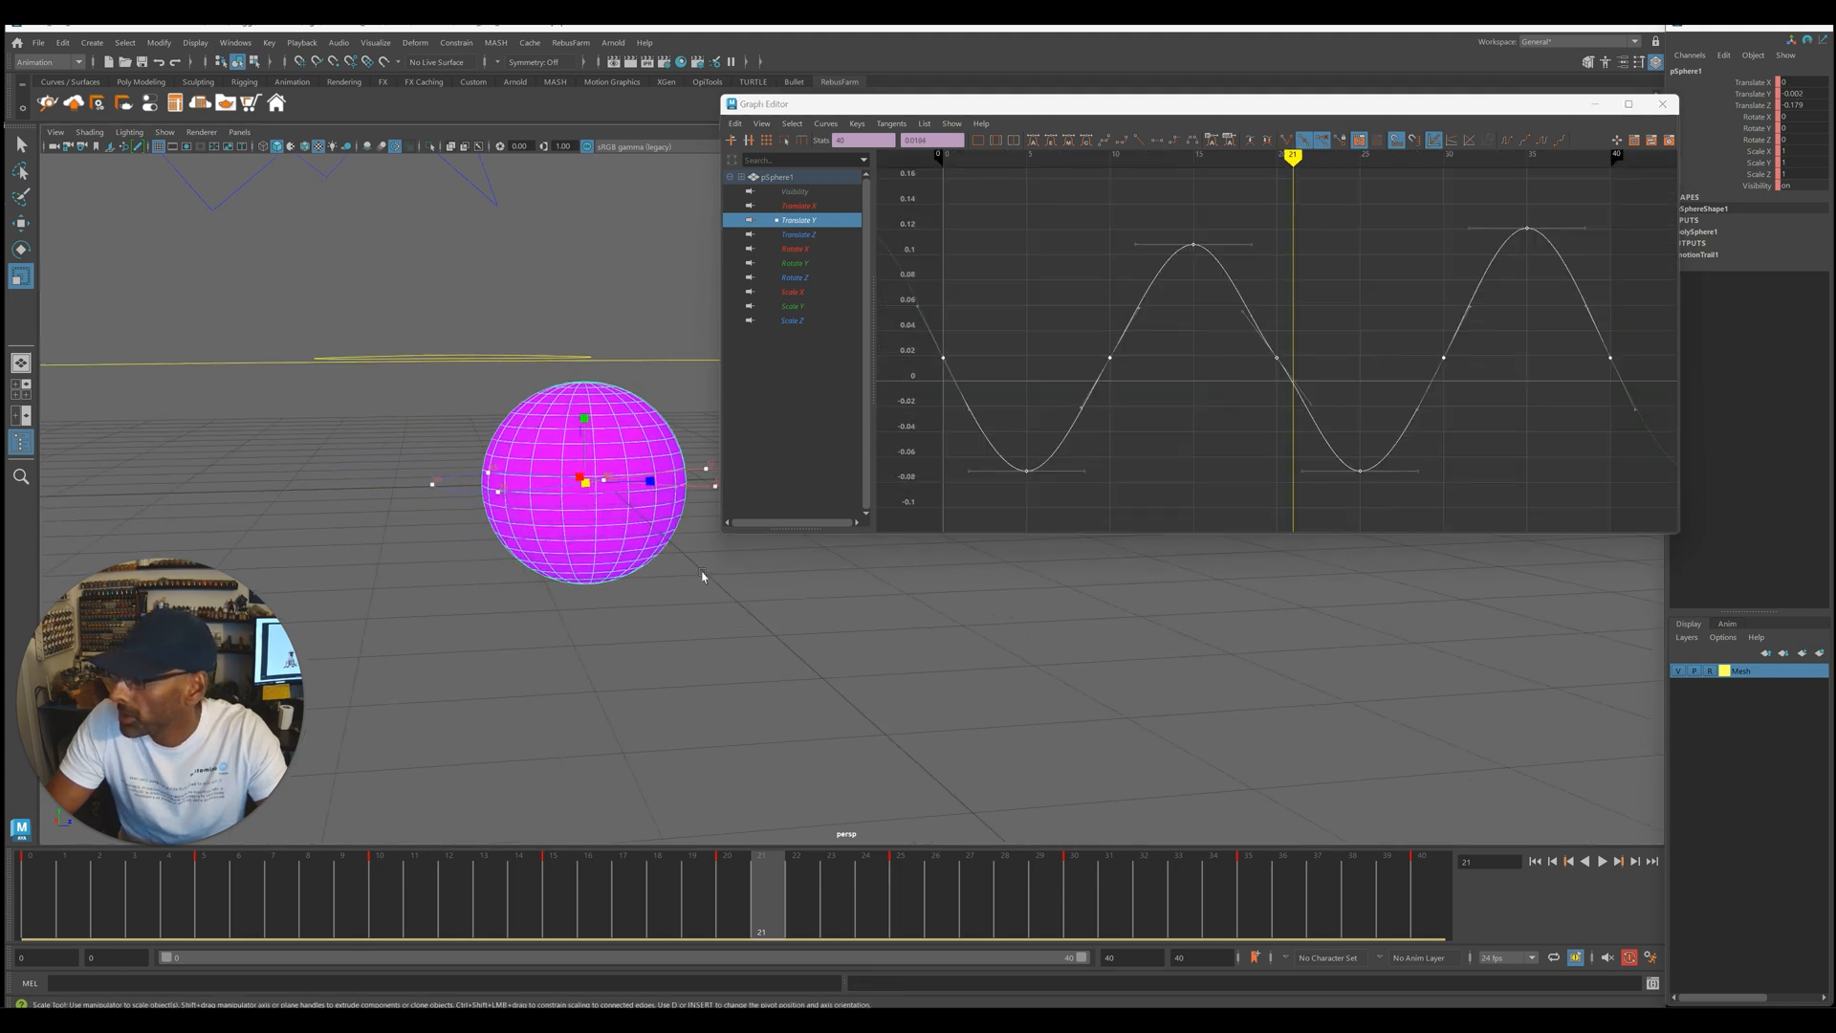
pyautogui.hotkey('alt', 'v')
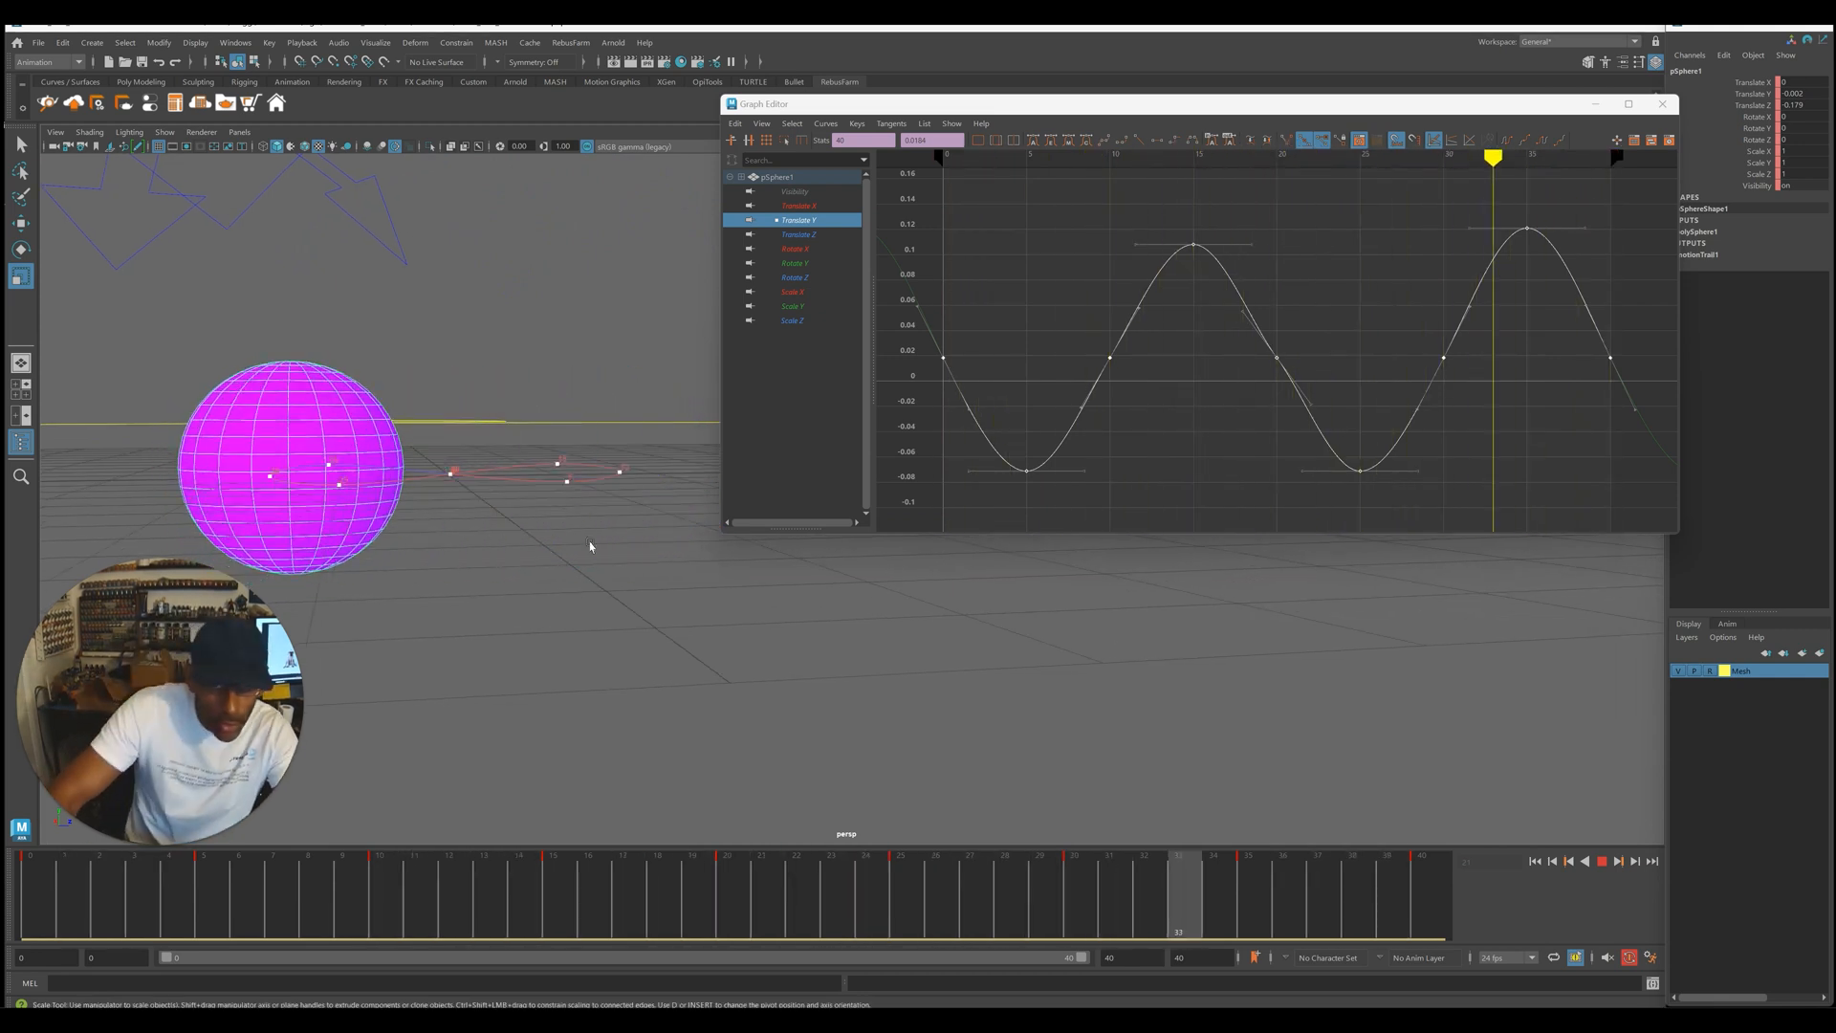
pyautogui.hotkey('alt', 'v')
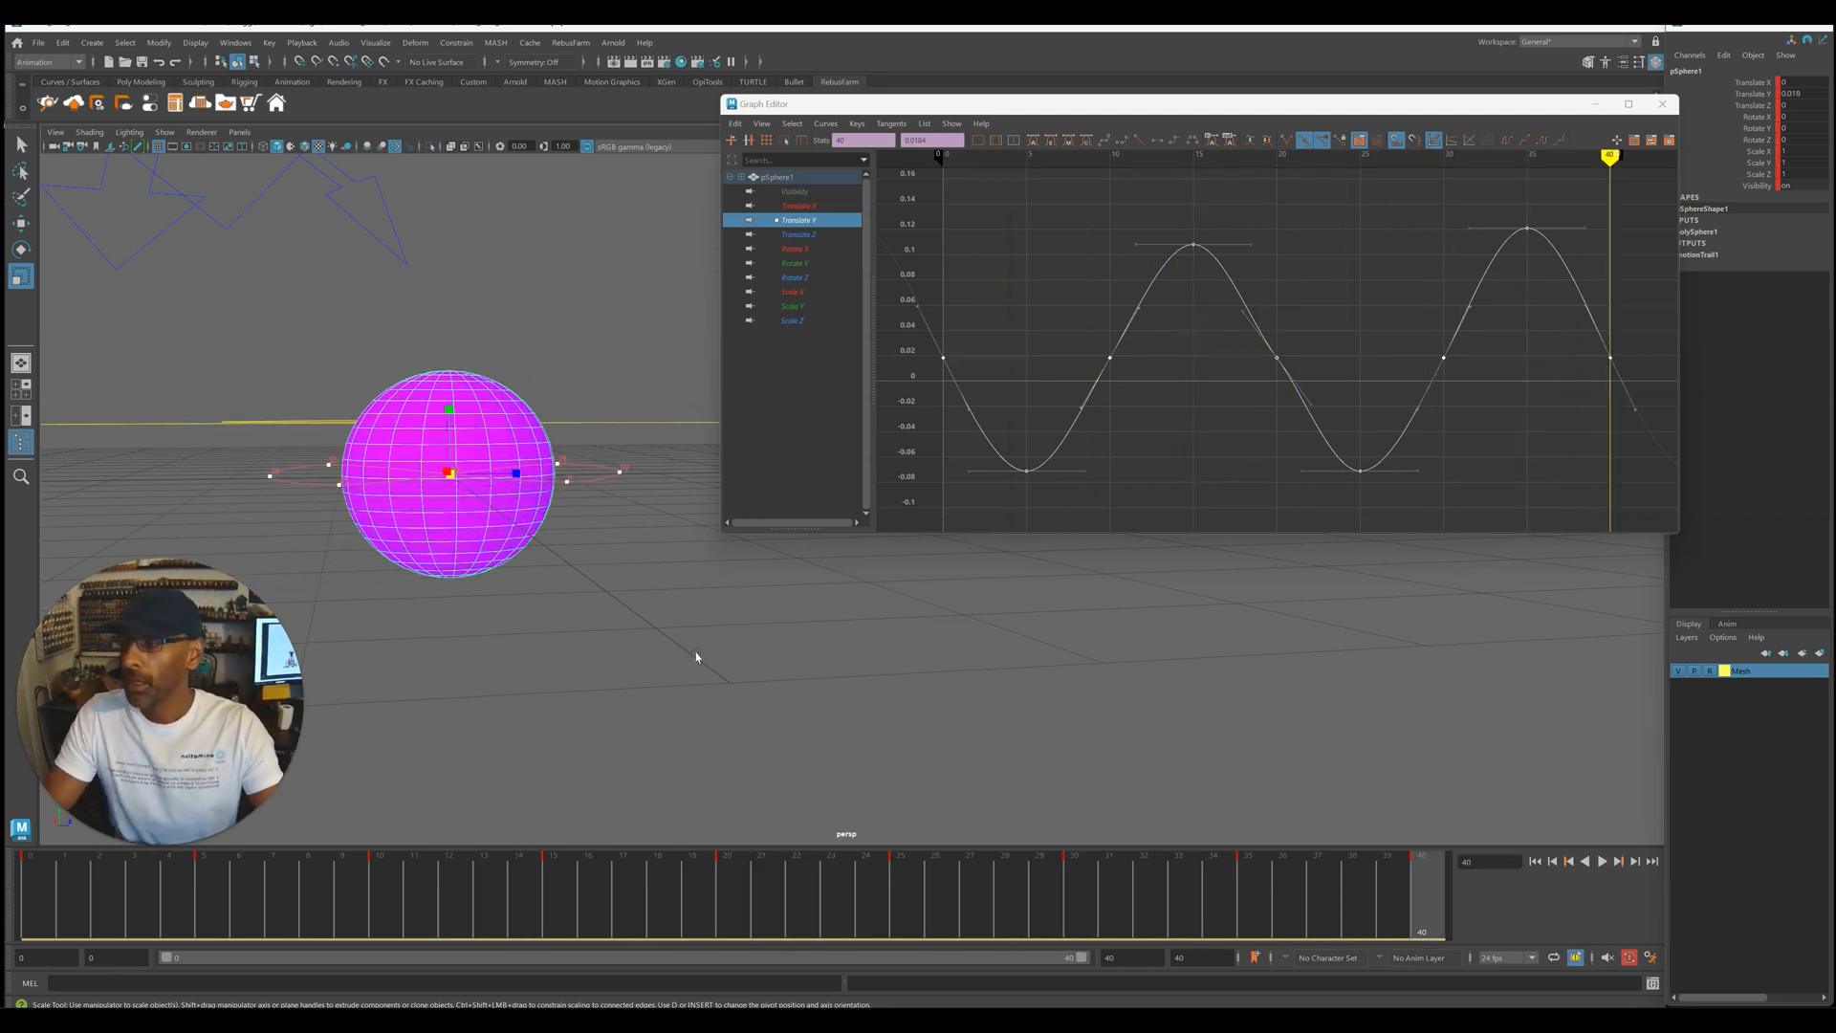